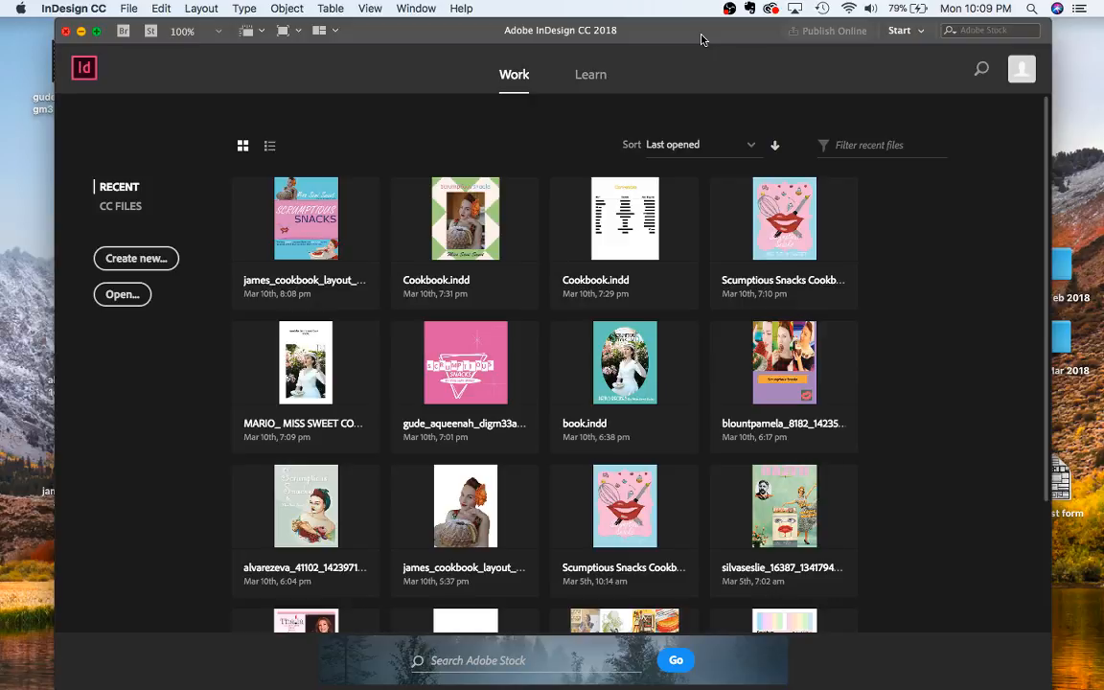
Start a new print document from the Letter preset and name it with the author's first name followed by "_brochure"
click(146, 260)
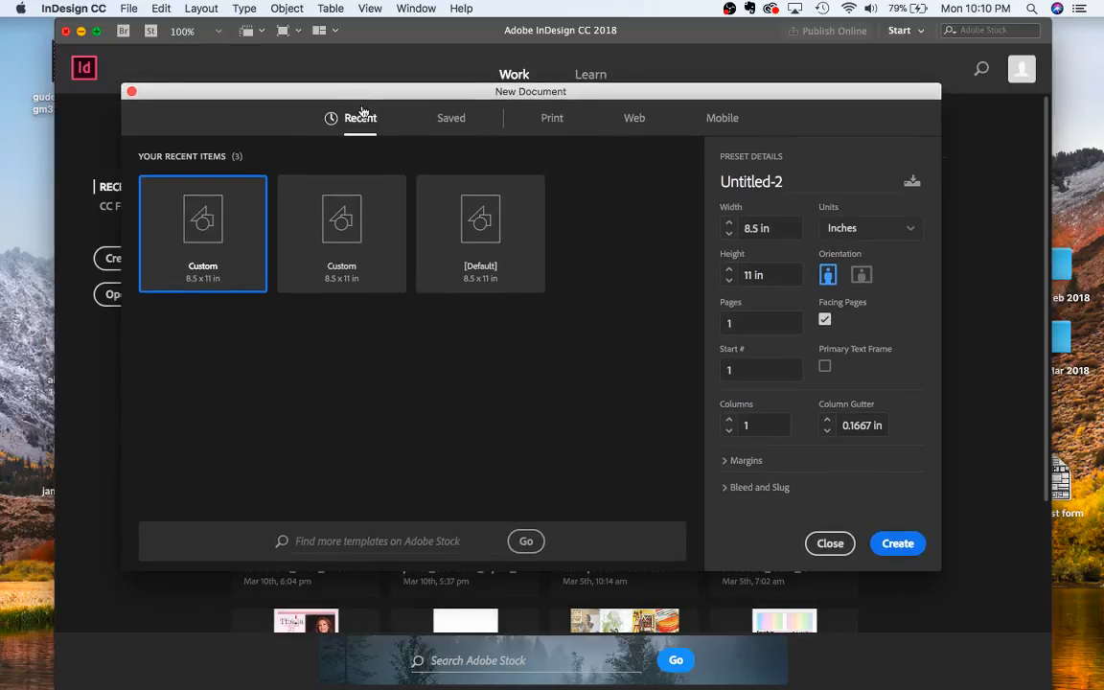
click(554, 125)
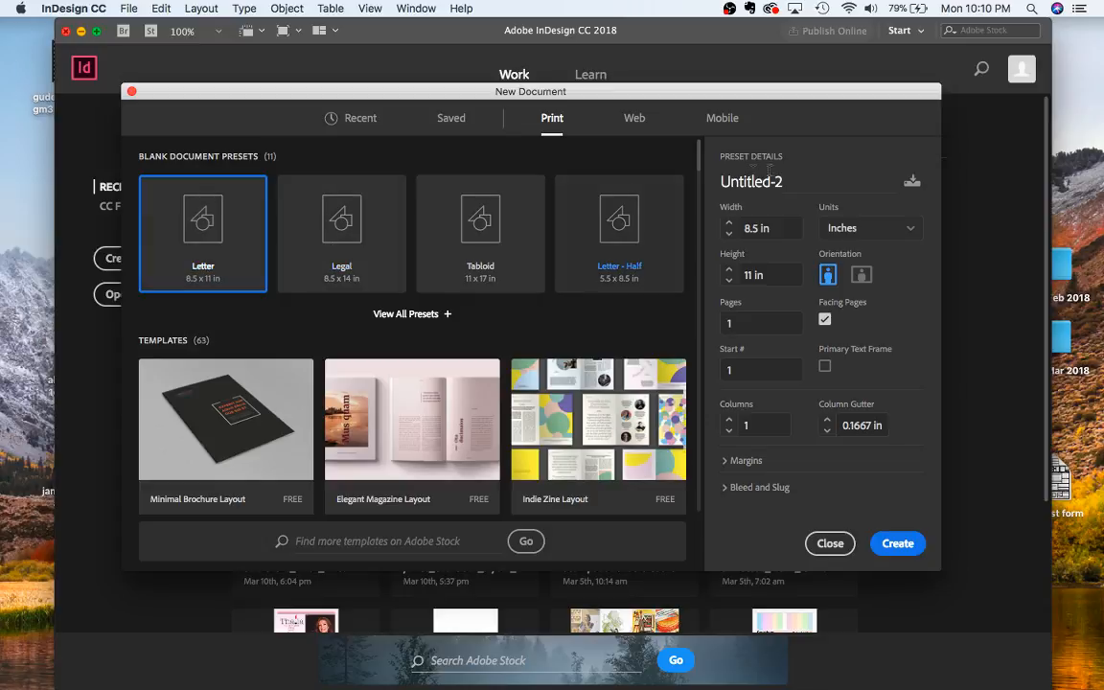
drag(802, 176, 696, 180)
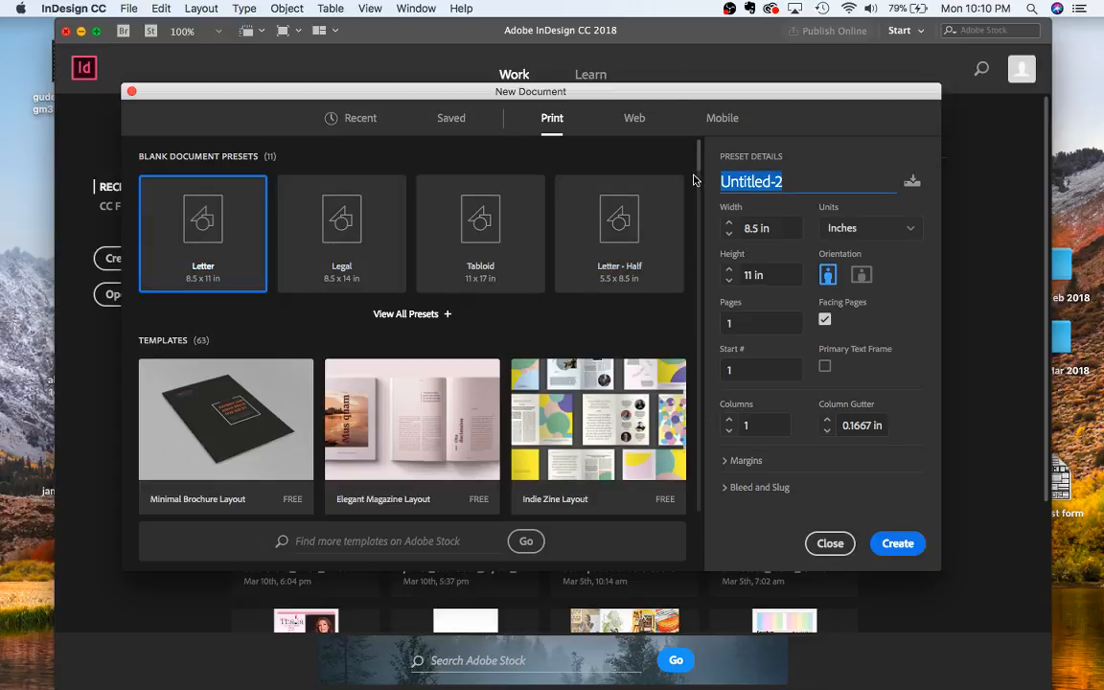
text(C)
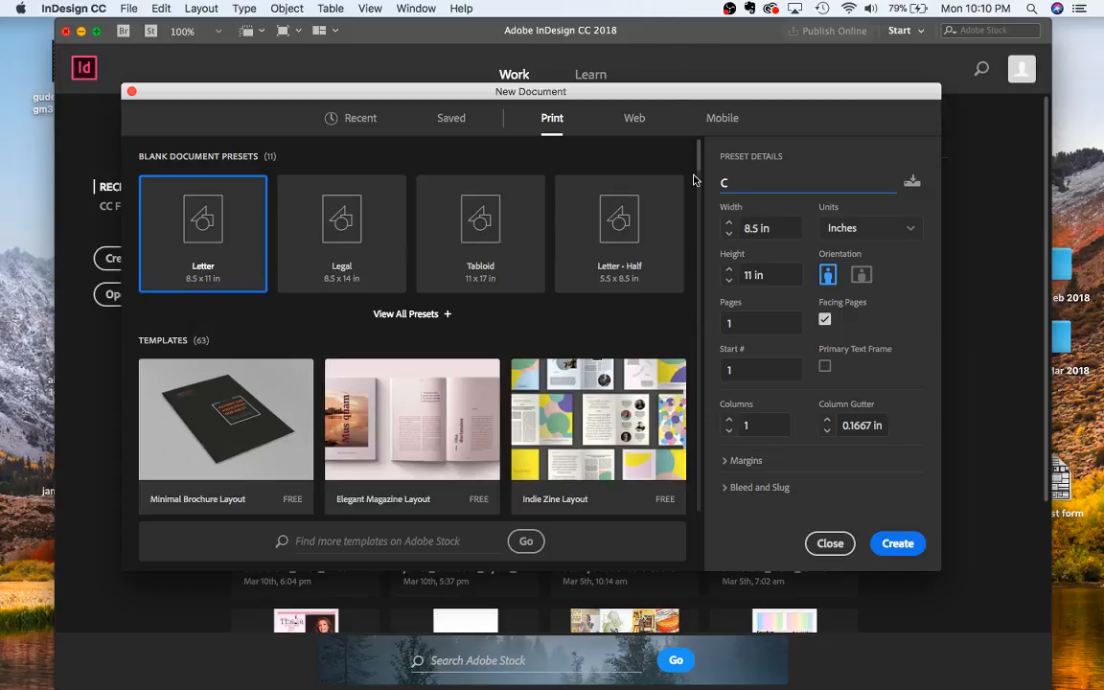
text(arol)
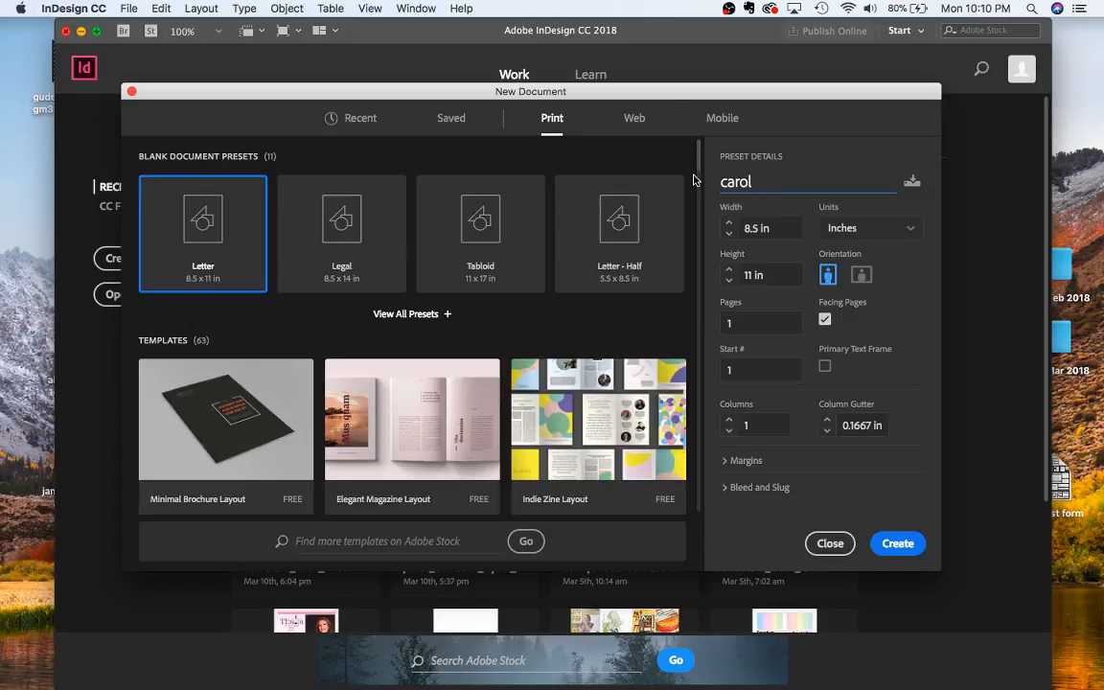
text(_br)
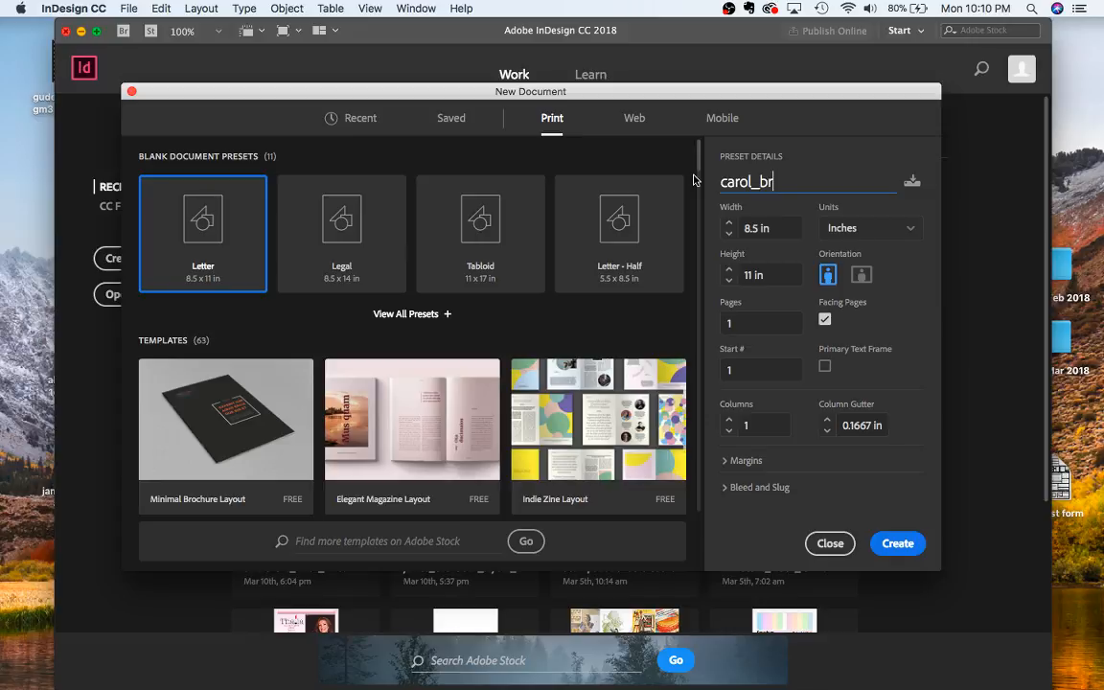
text(ochure)
Set the new document to landscape orientation with facing pages off and 3 columns
click(861, 275)
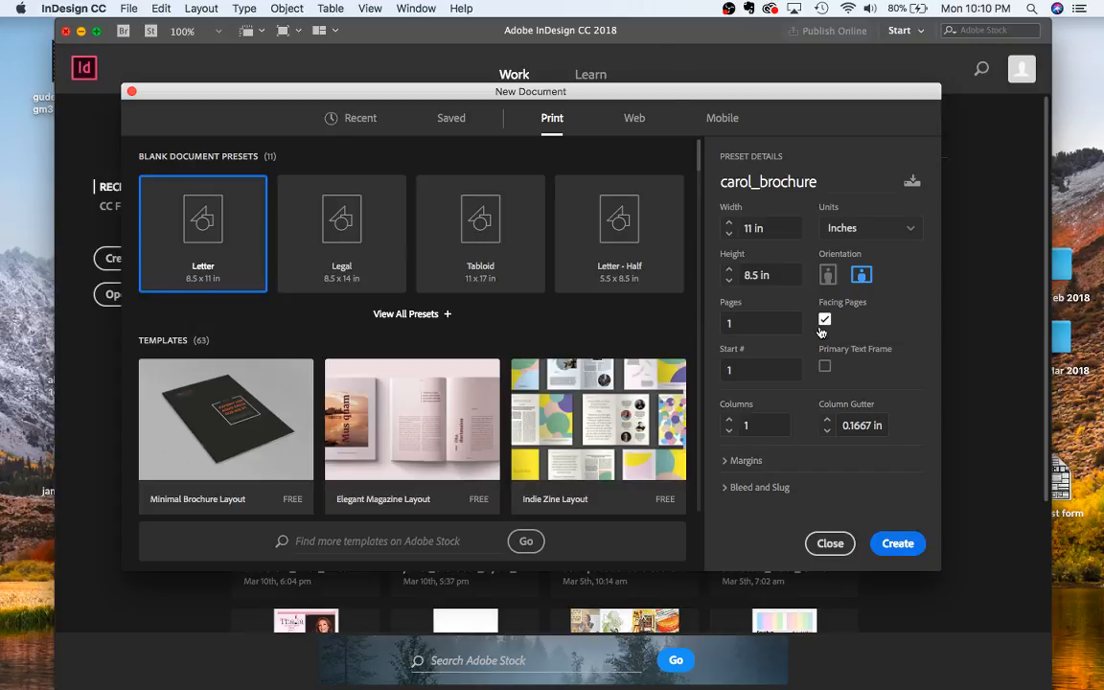
click(823, 320)
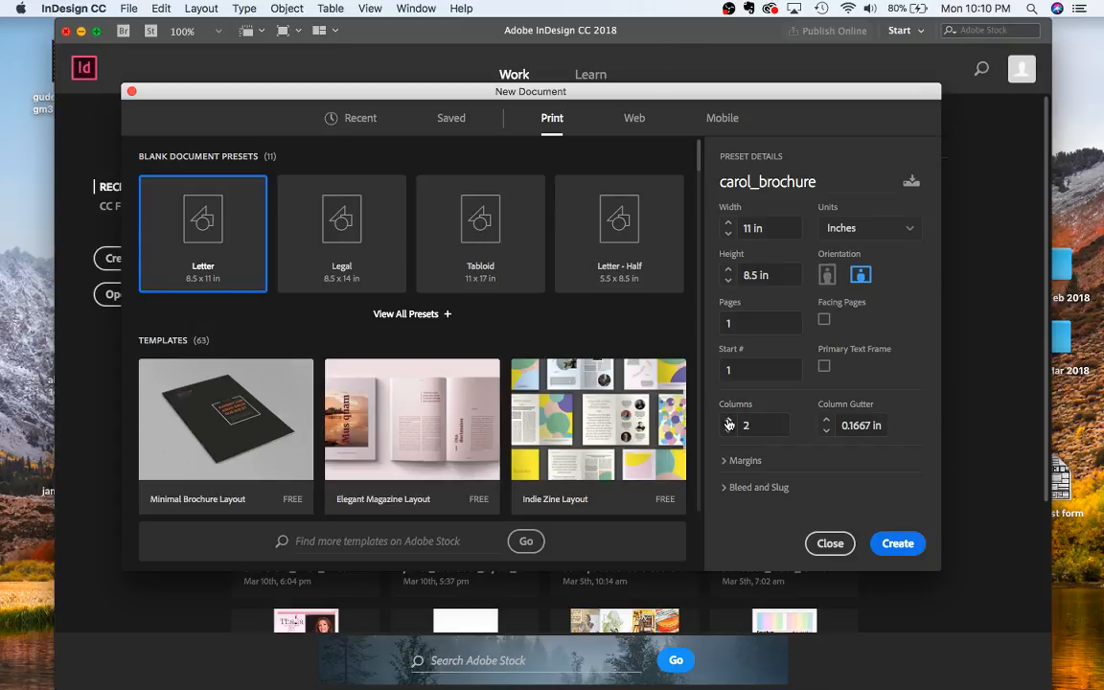
click(729, 420)
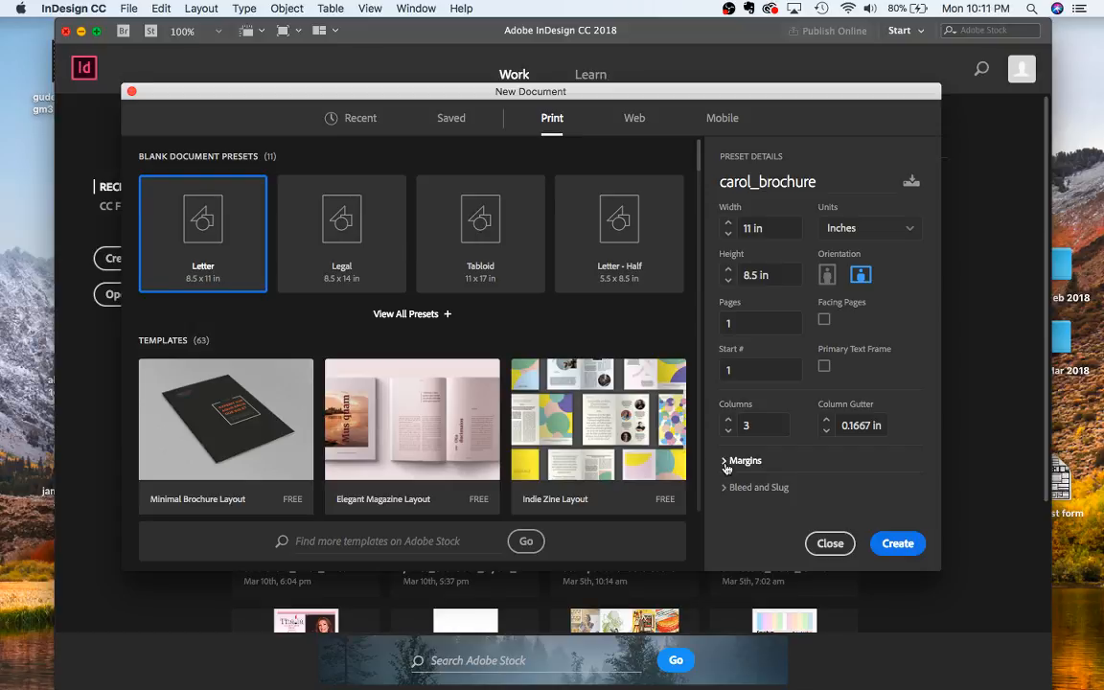
Set all four margins to 0.25 in, linked together, and create the document
click(726, 463)
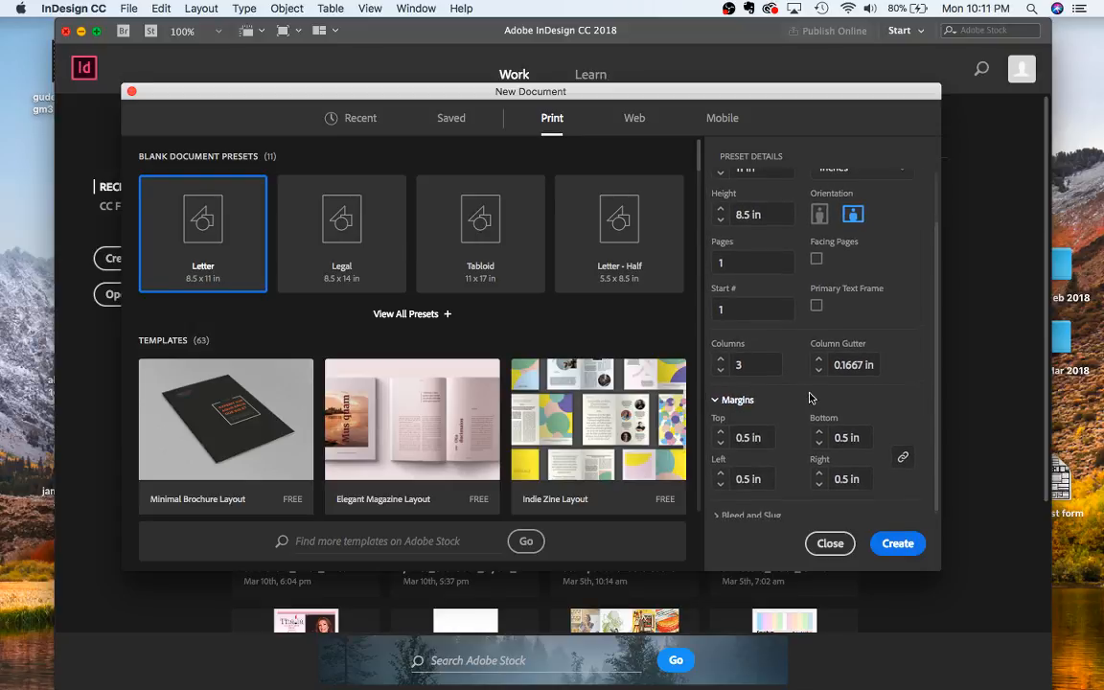
click(732, 437)
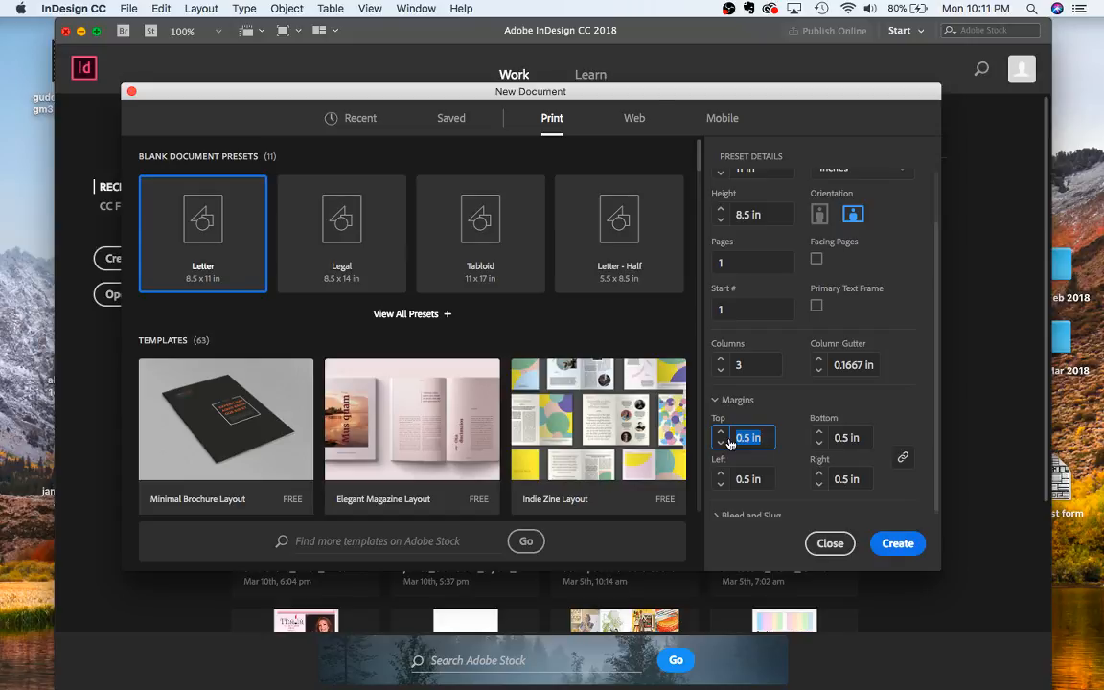
key(BackSpace)
double_click(752, 438)
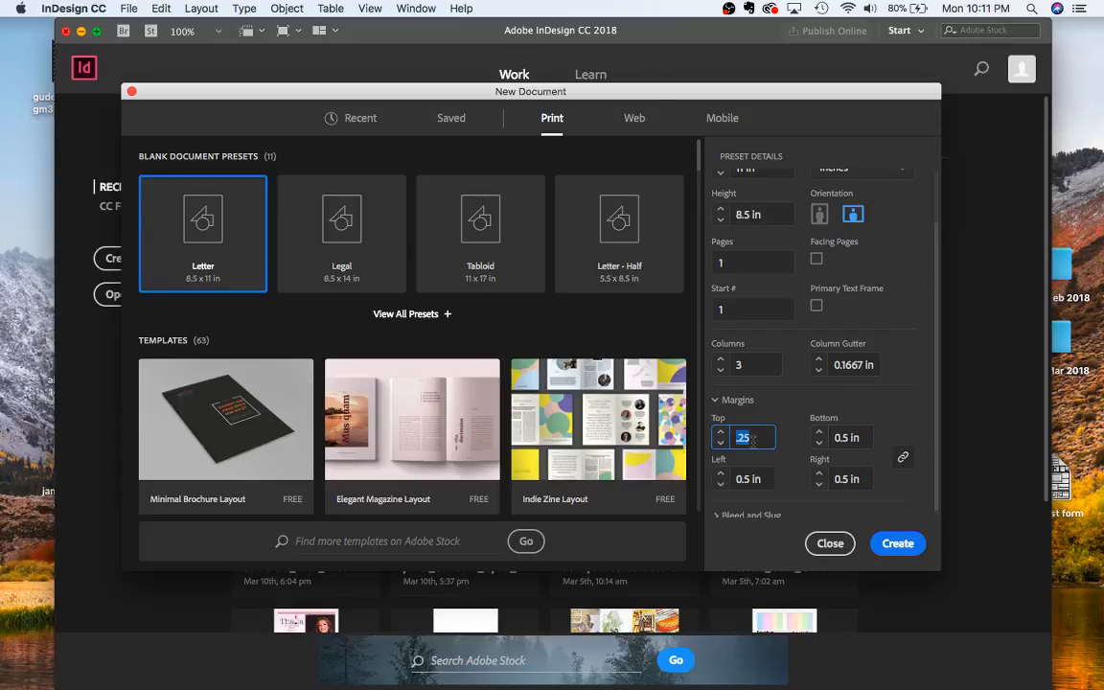
click(903, 459)
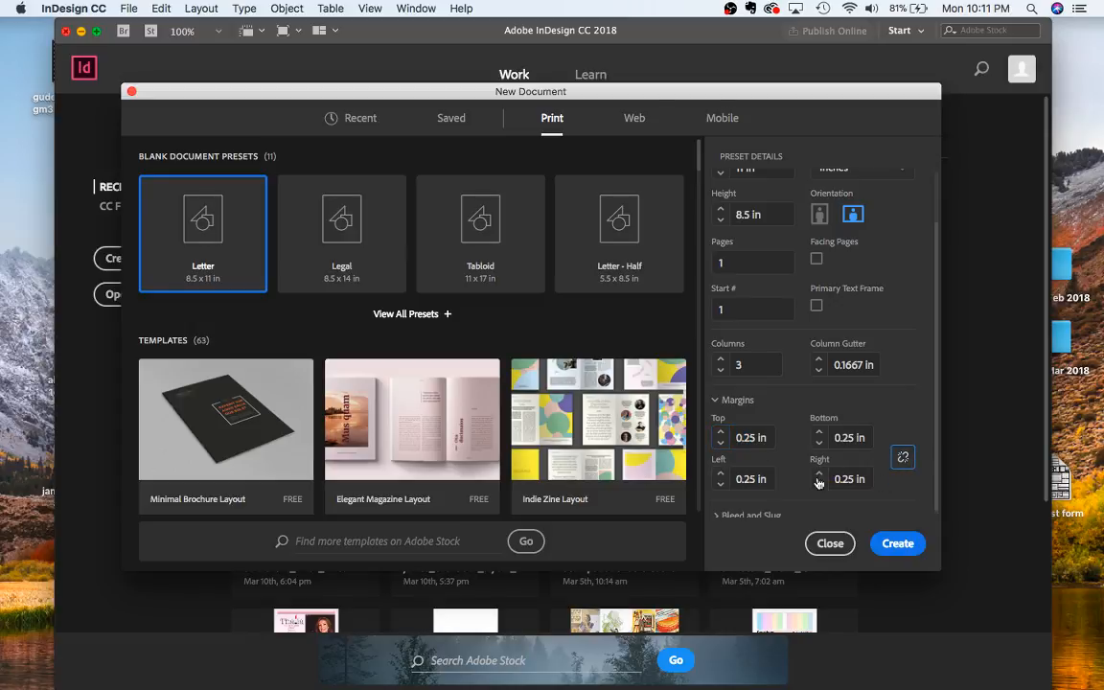
click(898, 544)
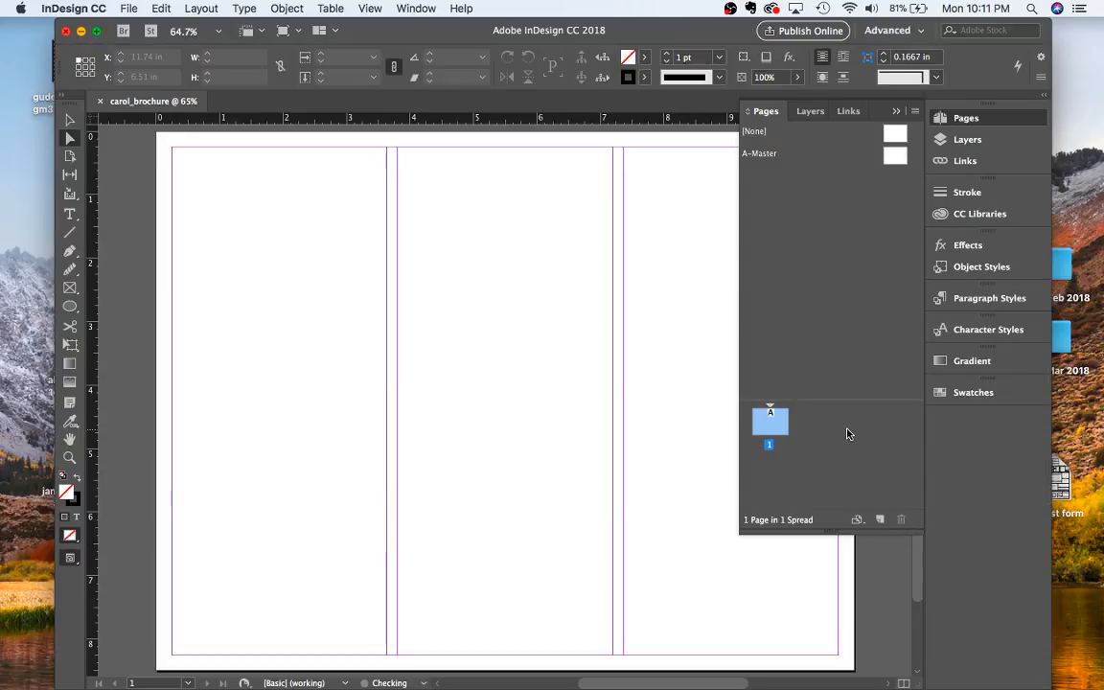
Add a second page to the brochure document
click(911, 115)
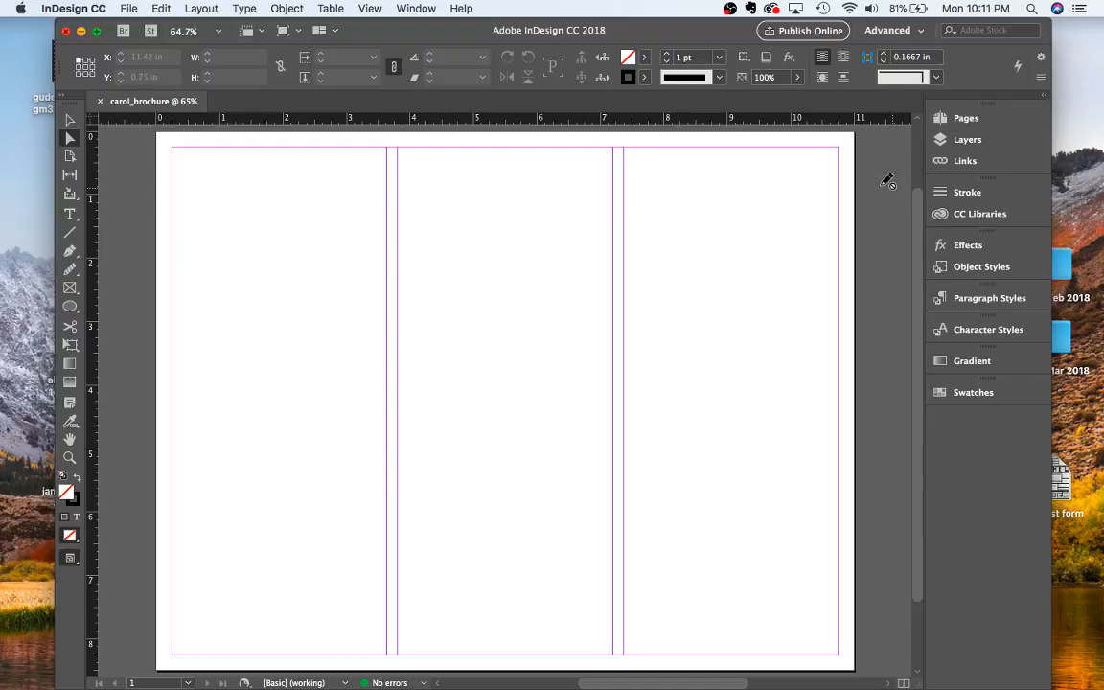
scroll(828, 230, down, 1)
scroll(832, 232, right, 2)
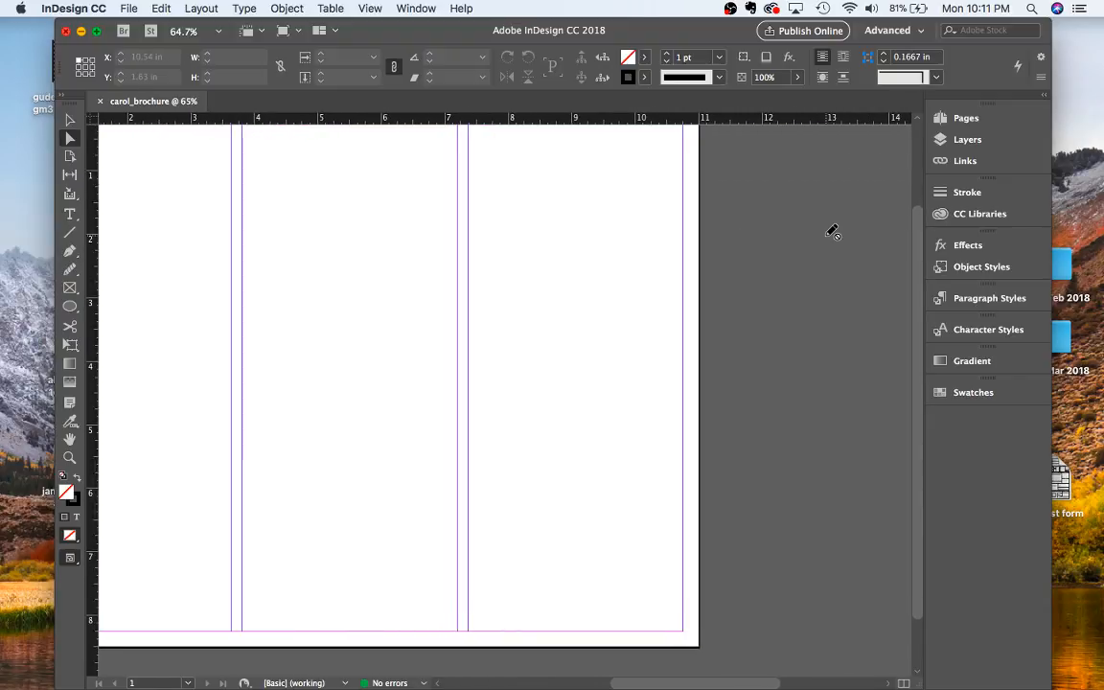
scroll(832, 232, down, 3)
scroll(832, 232, down, 2)
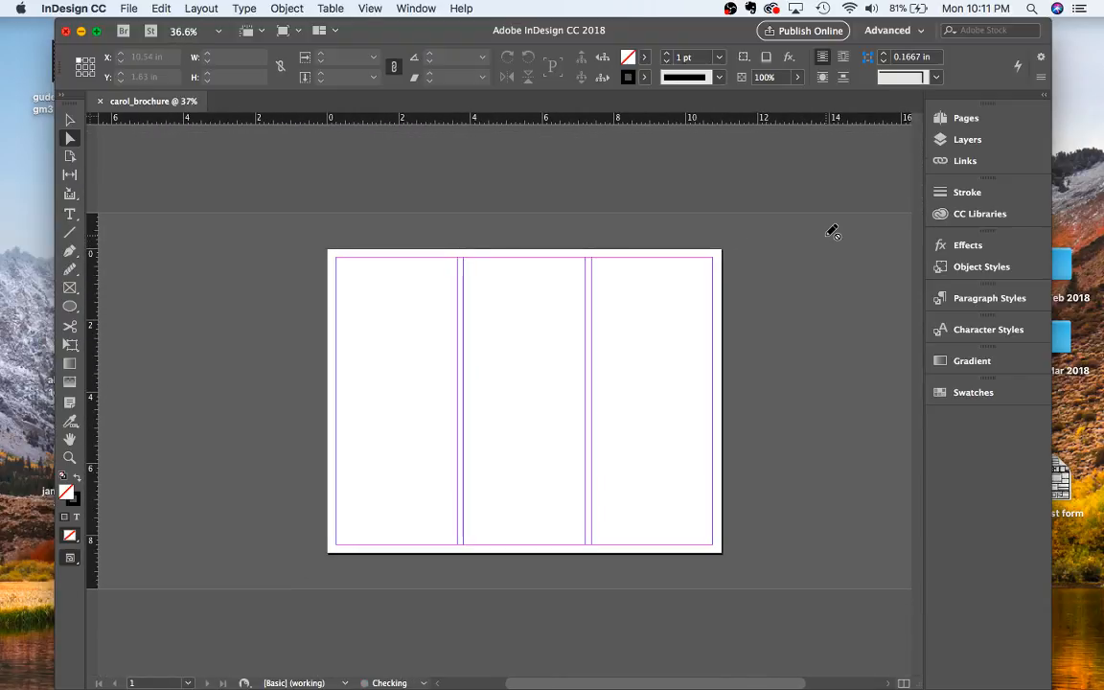
click(970, 121)
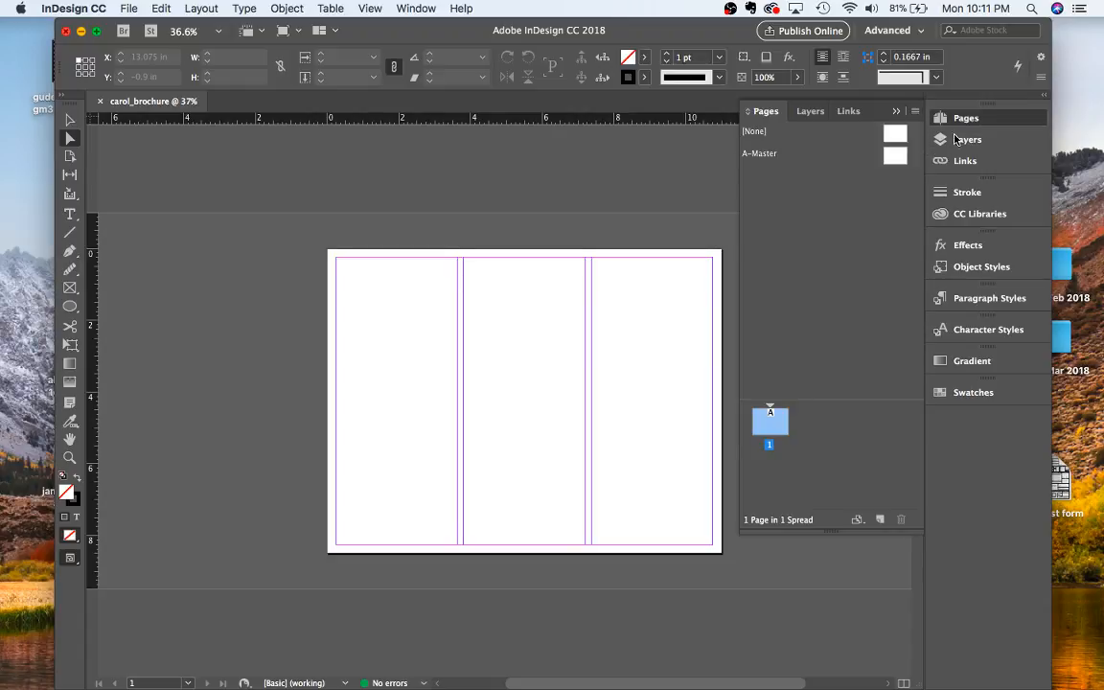
click(882, 519)
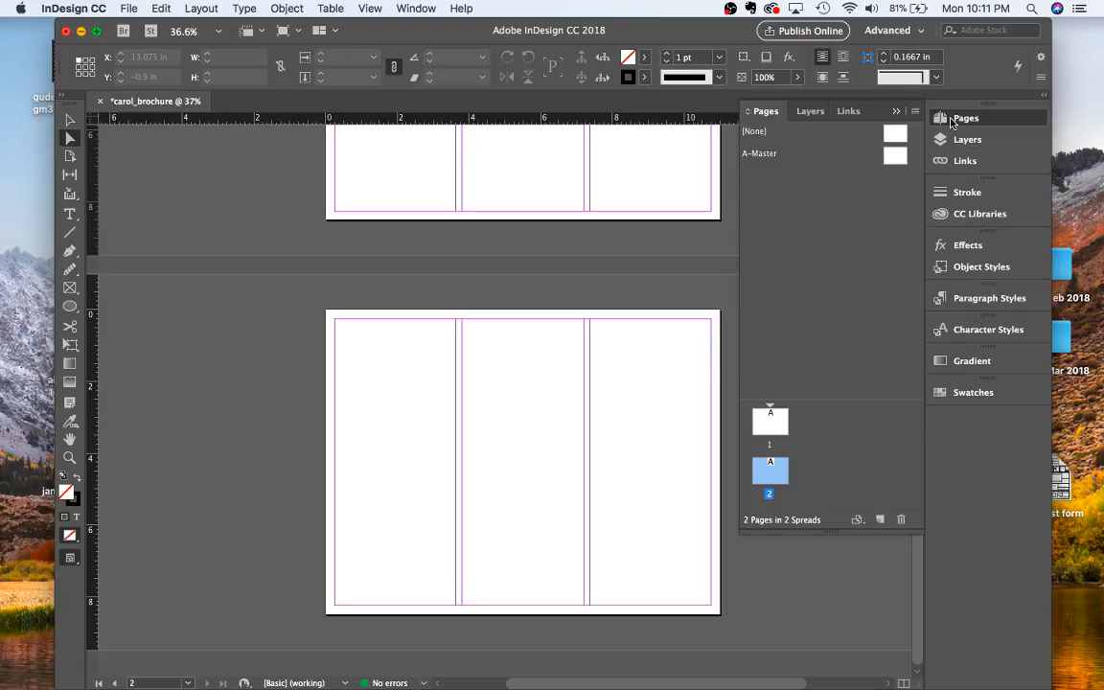
click(959, 118)
scroll(851, 241, up, 3)
scroll(851, 241, down, 3)
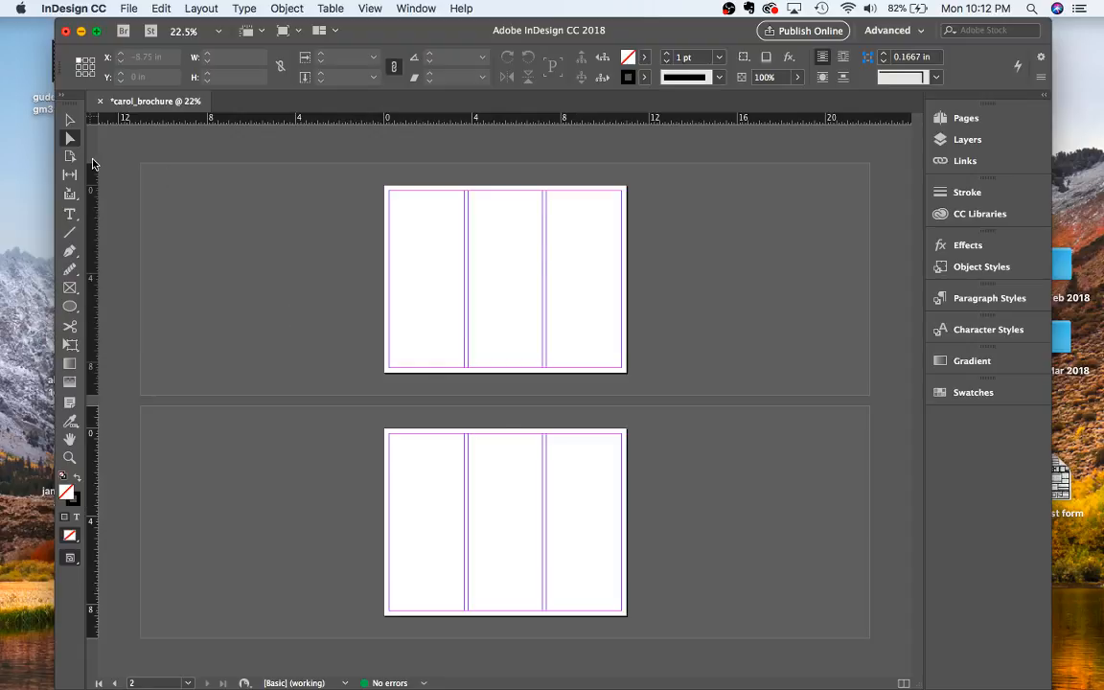
Start placing an image from the "shanghai pictures" folder on the Desktop and widen the file dialog for larger previews
click(71, 120)
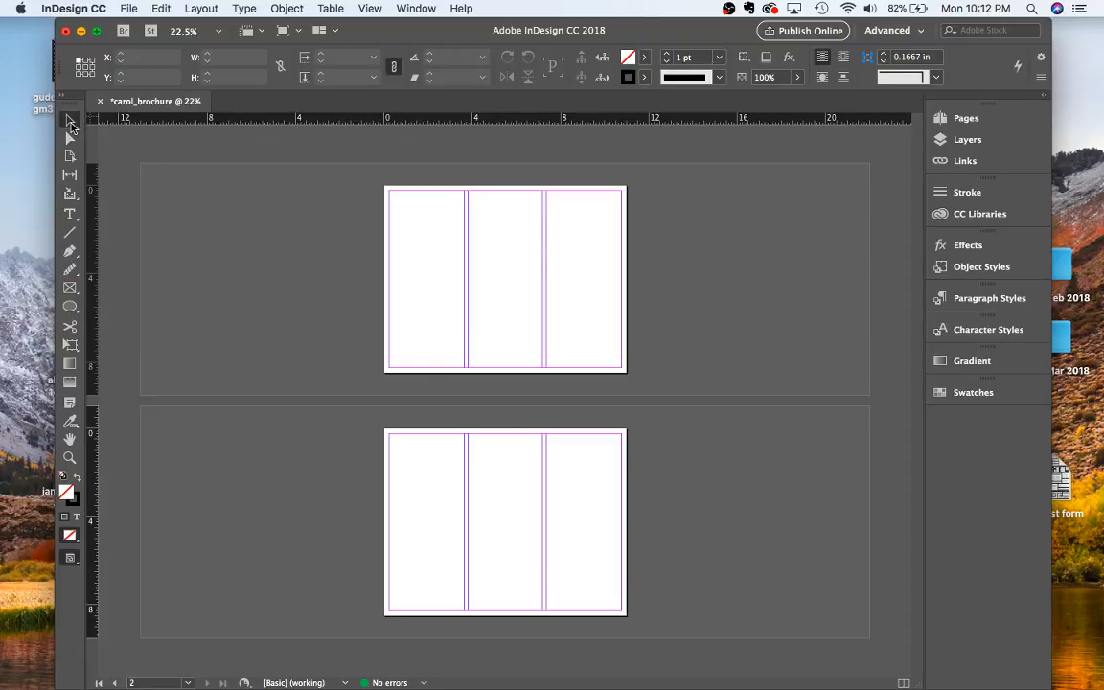
click(134, 8)
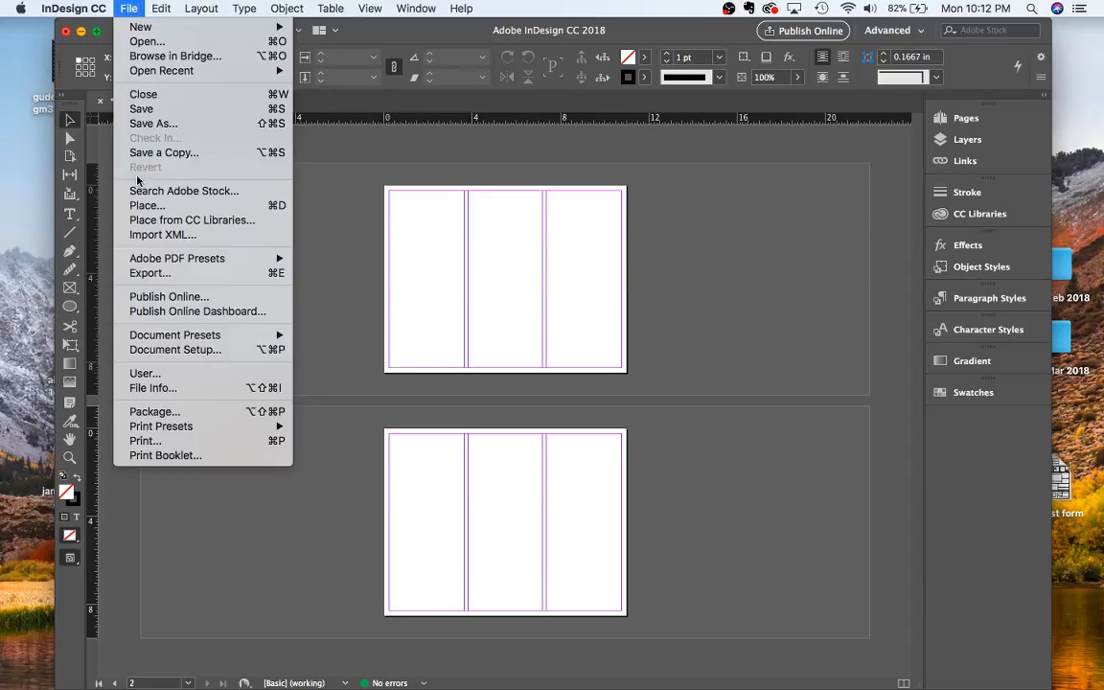
click(148, 206)
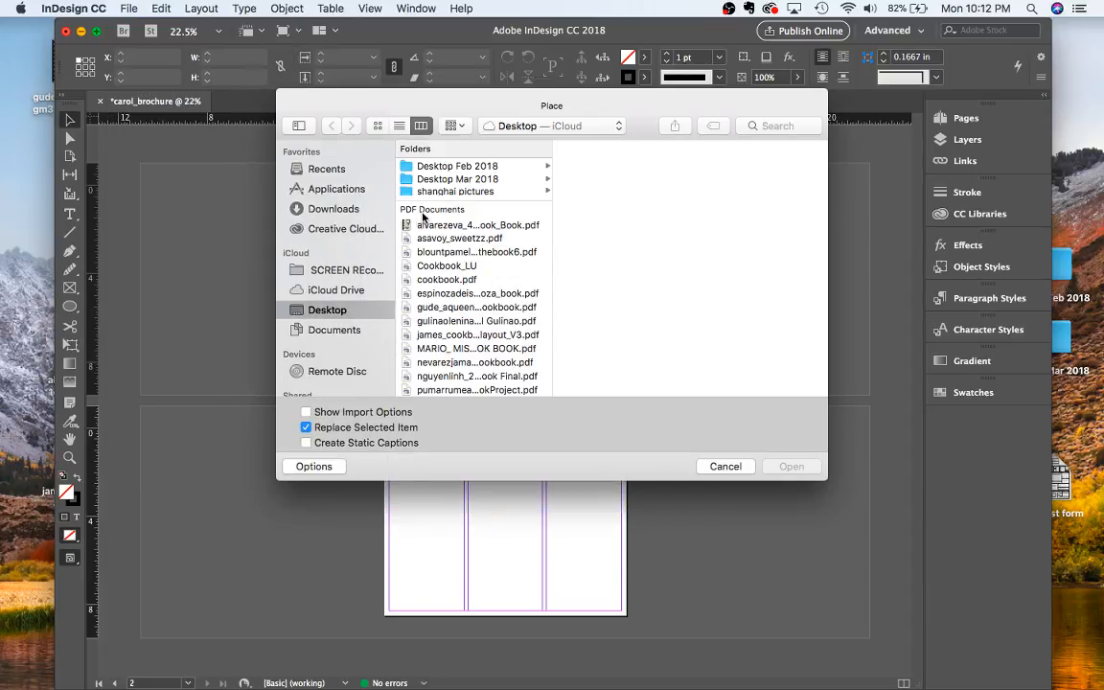
click(427, 192)
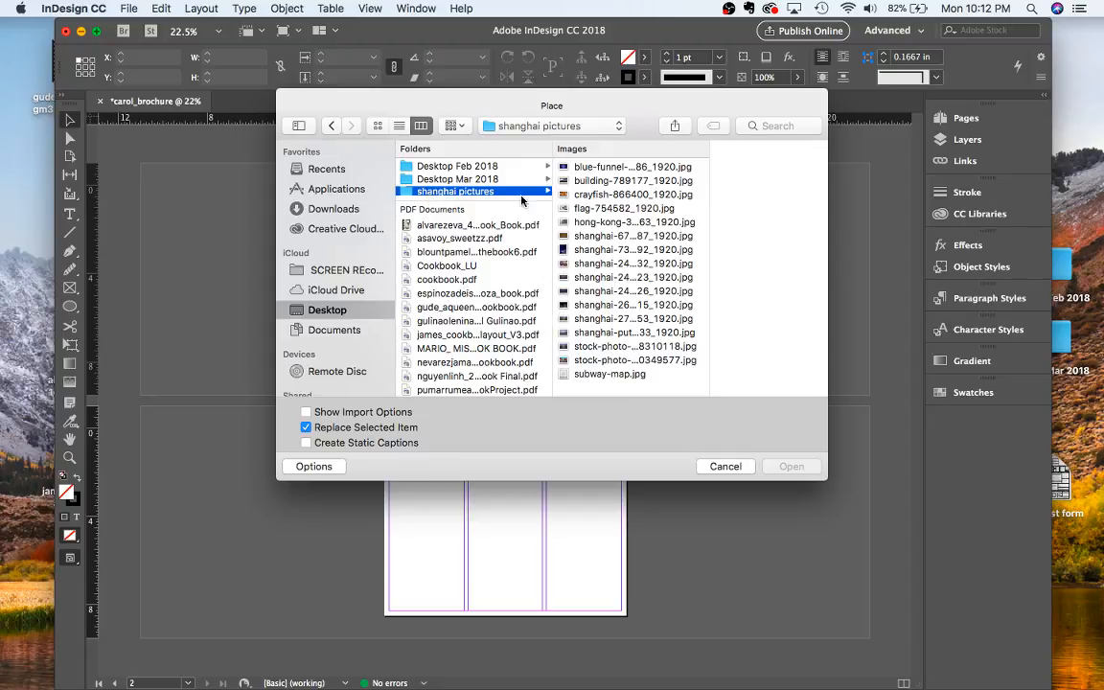
click(625, 169)
drag(681, 136, 521, 127)
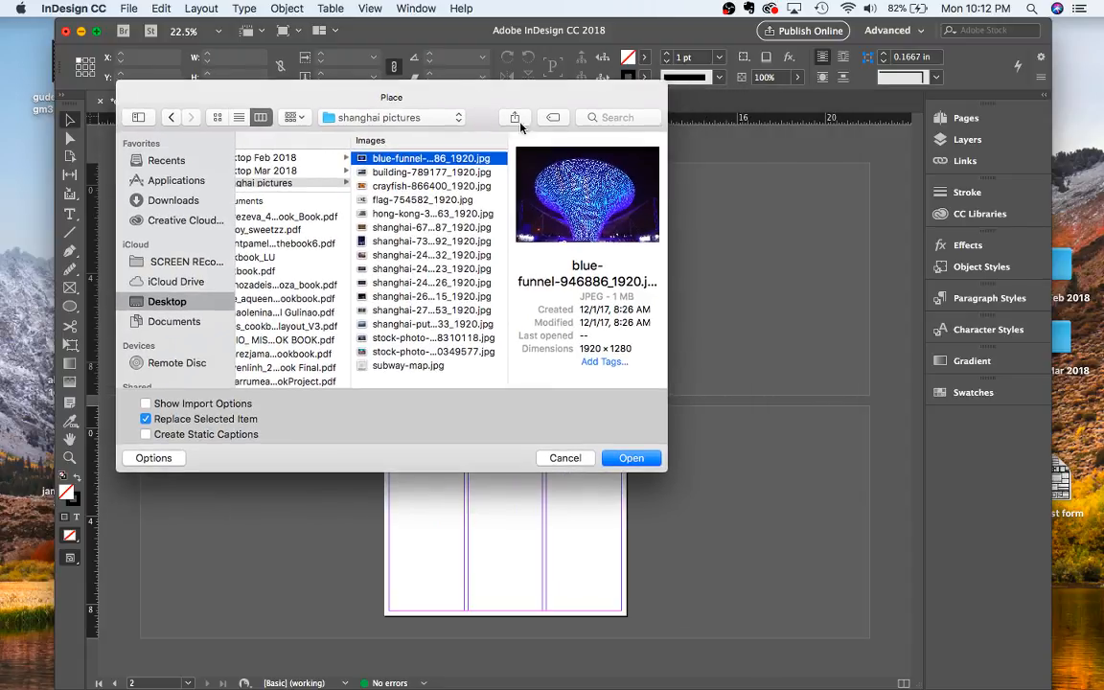
drag(667, 246, 958, 251)
Preview the images in the "shanghai pictures" folder one by one, from the building photo through subway-map.jpg
click(439, 172)
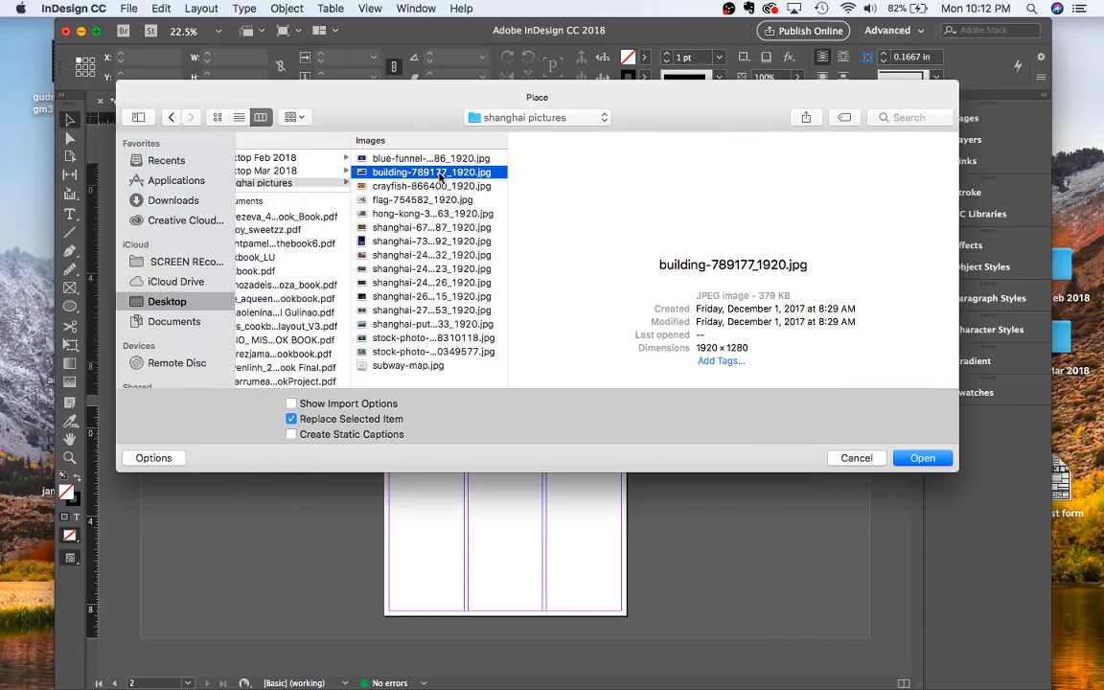
key(Down)
key(Down)
key(Down)
key(Down)
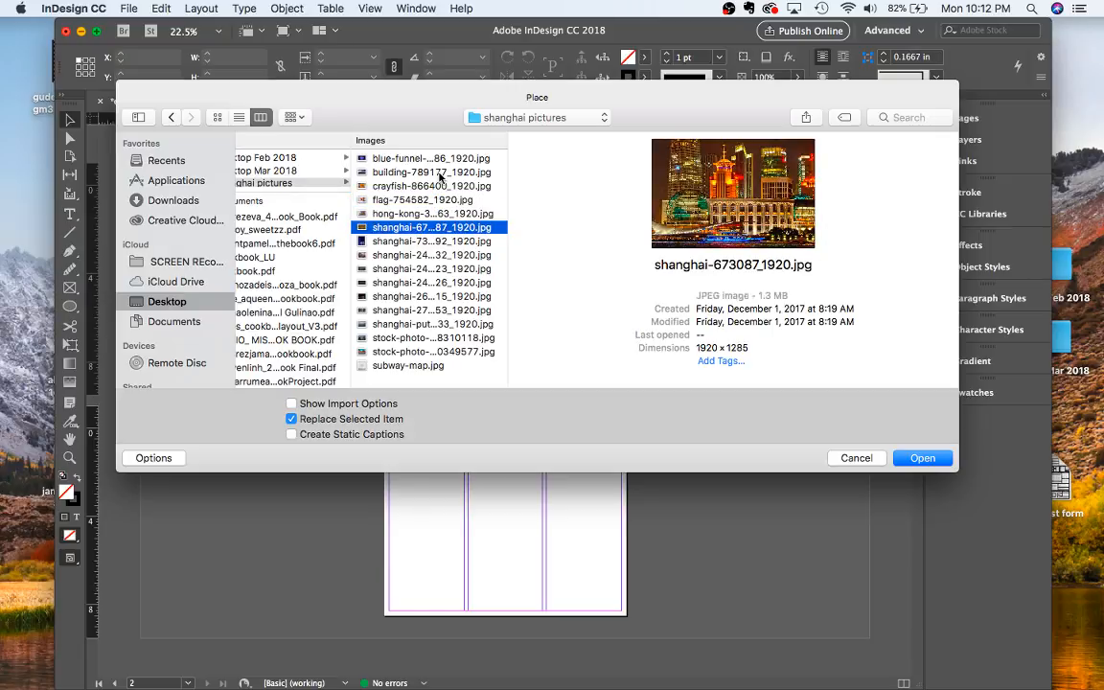
key(Down)
key(Down)
key(Down)
key(Down)
key(Down)
key(Down)
key(Down)
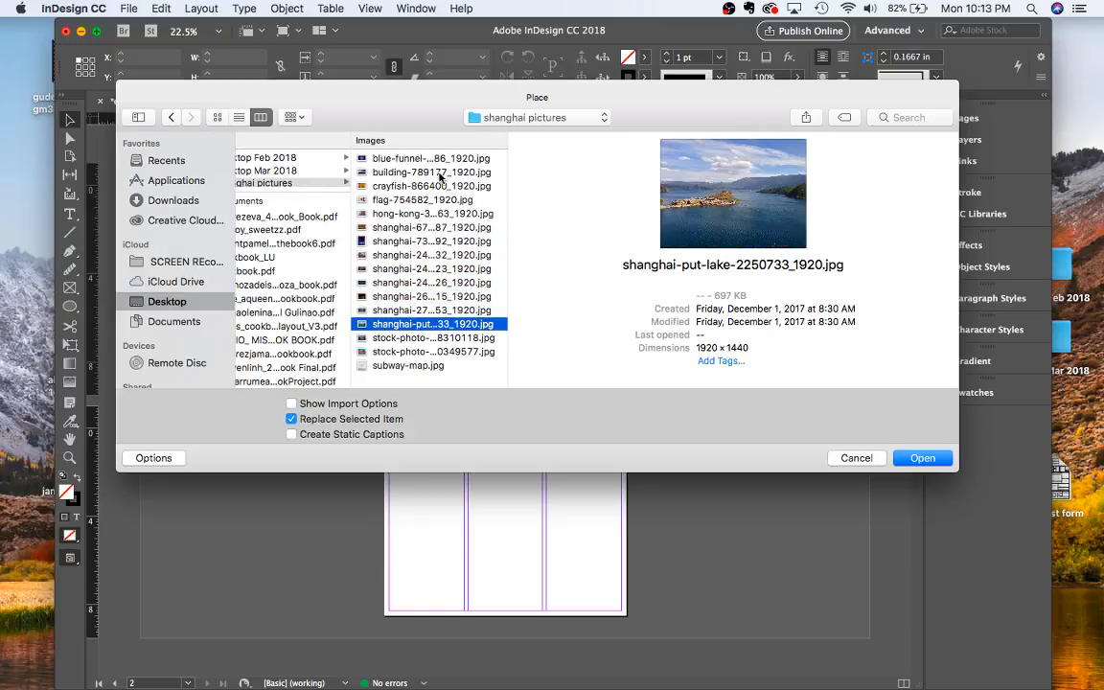
key(Down)
key(Down)
key(Down)
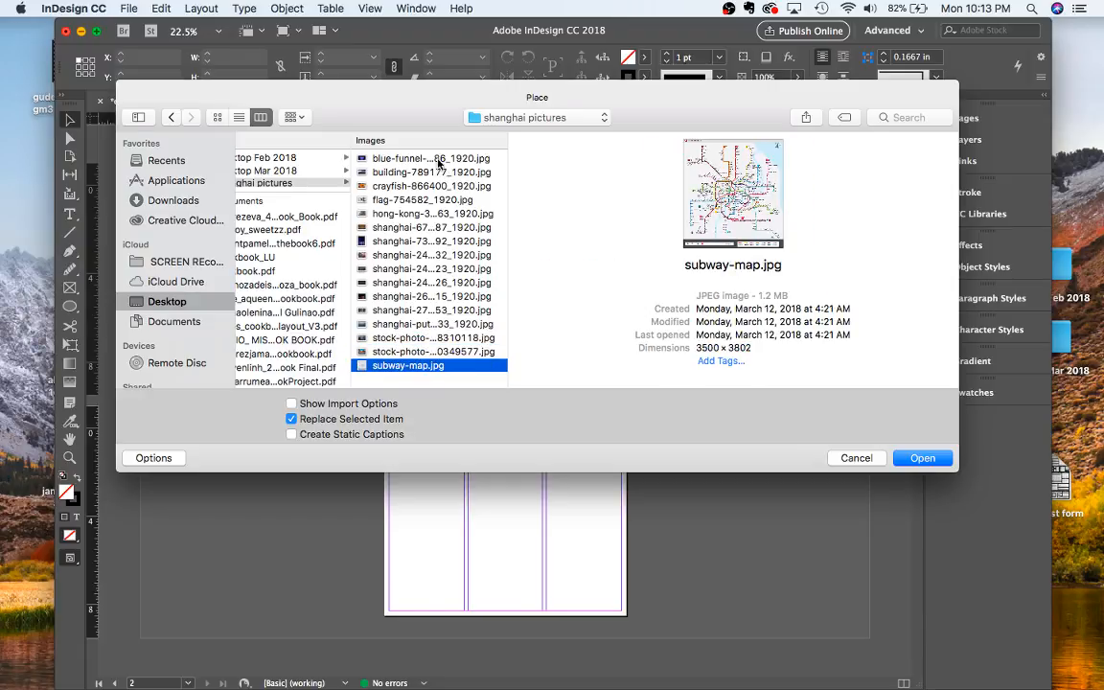
Preview the images in the "shanghai pictures" folder again, from the blue-funnel photo through shanghai-2446323_1920.jpg
click(436, 160)
click(422, 184)
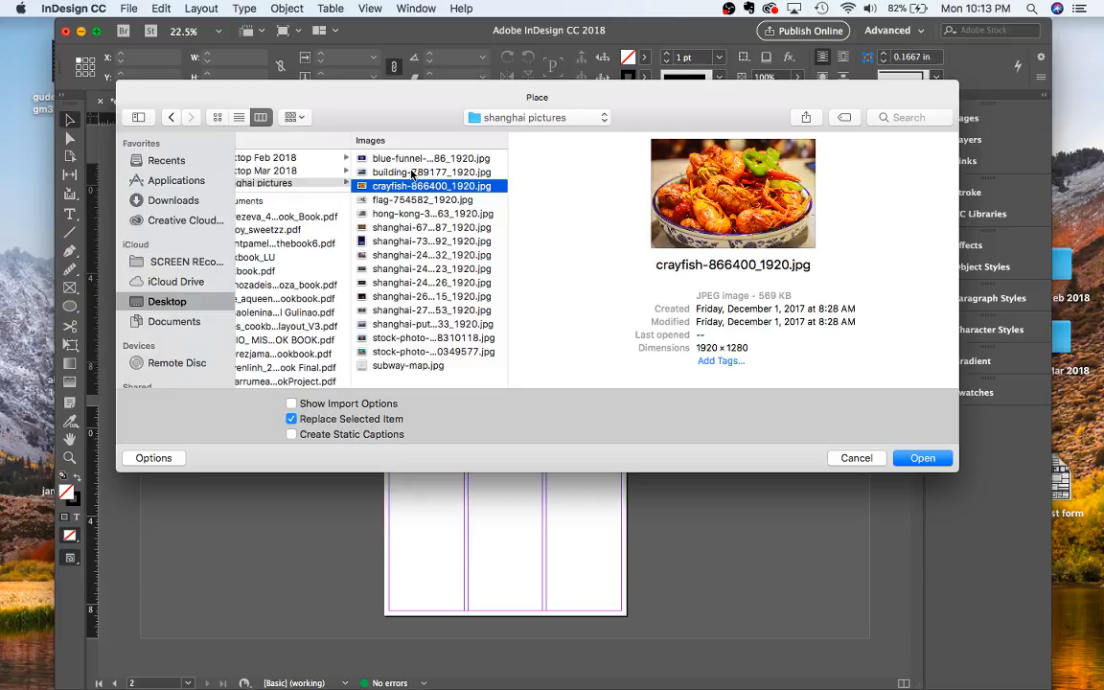
click(412, 173)
click(409, 164)
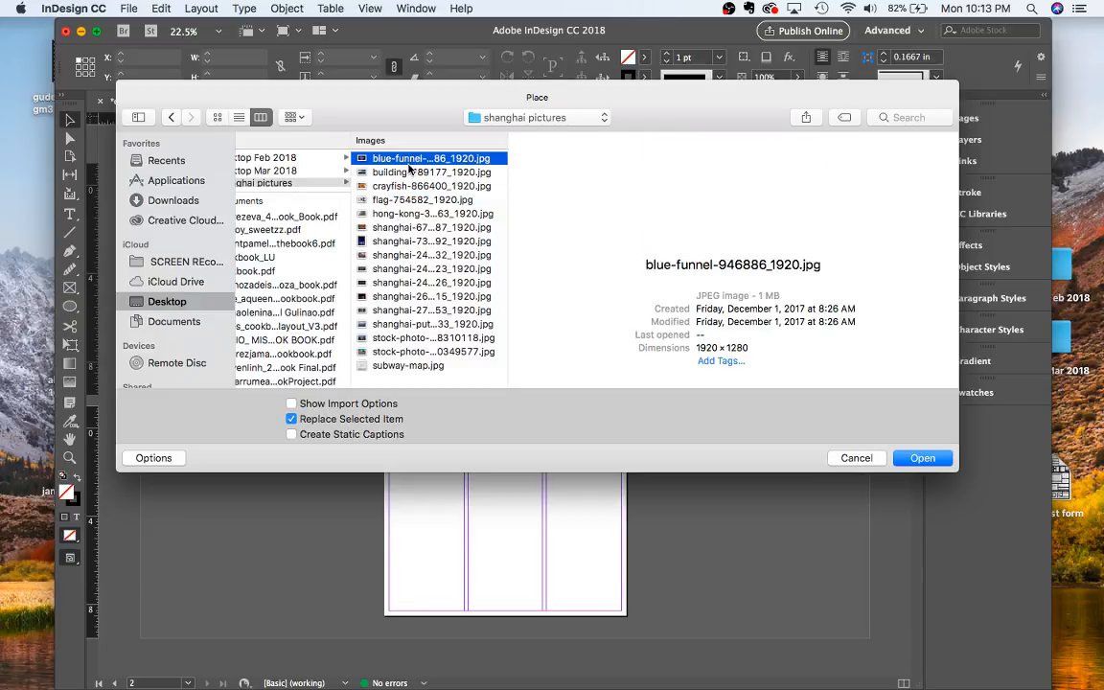
key(Down)
key(Down)
key(Down)
key(Down)
key(Down)
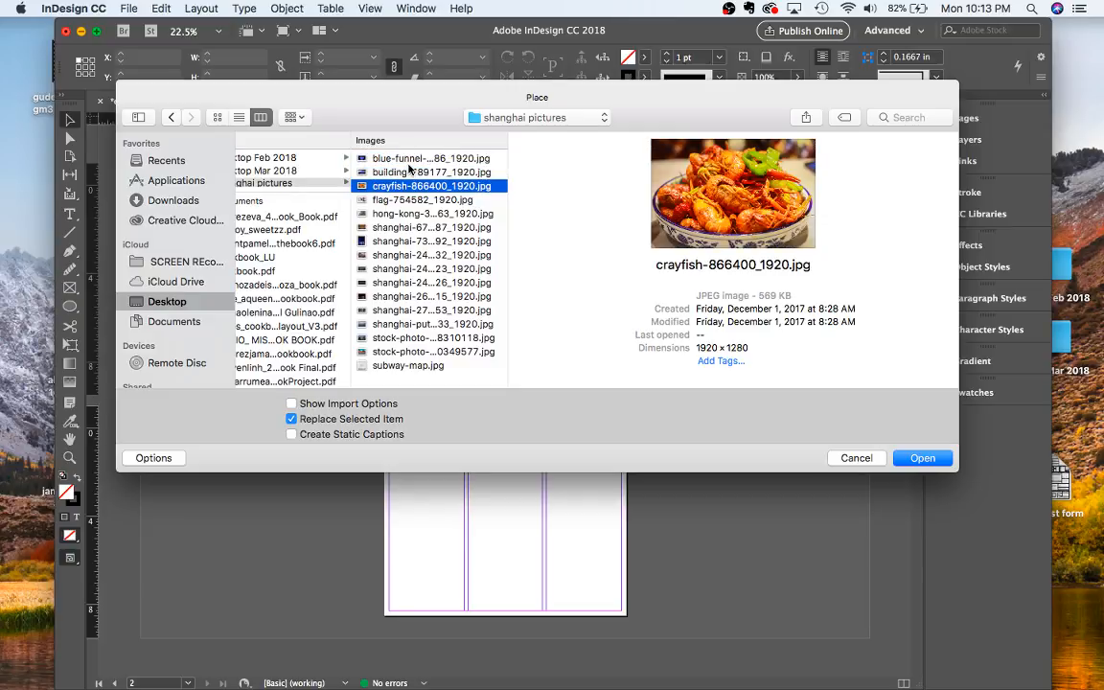
key(Down)
key(Down)
key(Down)
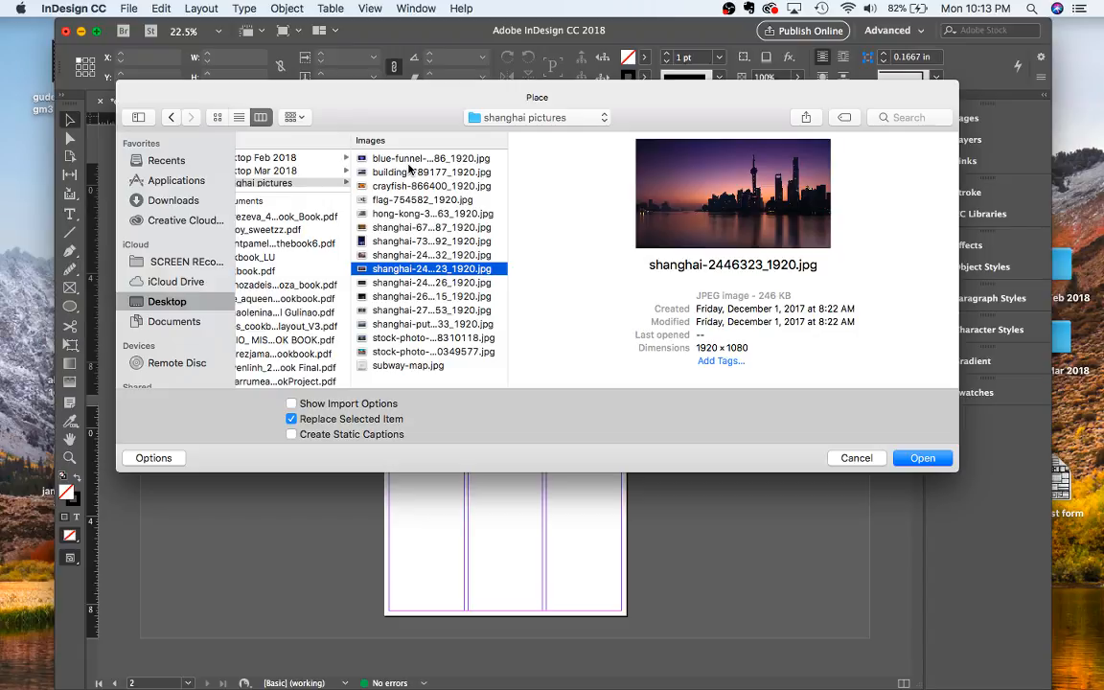
Place shanghai-2446326_1920.jpg over the whole first page, about 19.26 in wide and 10.84 in high
key(Down)
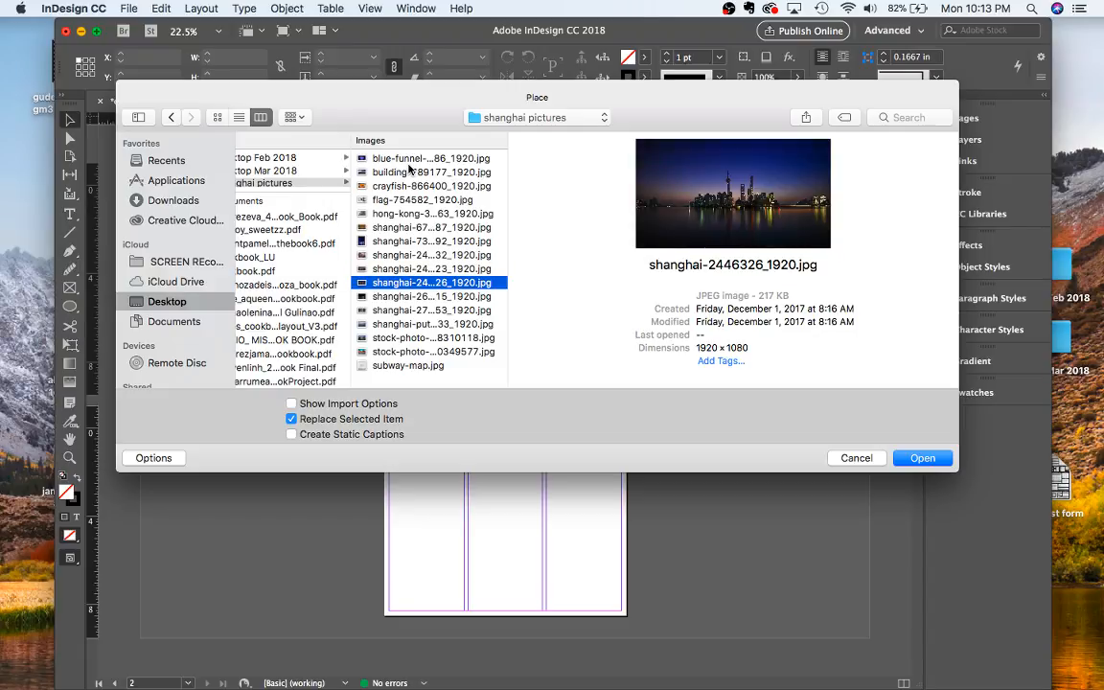
key(Up)
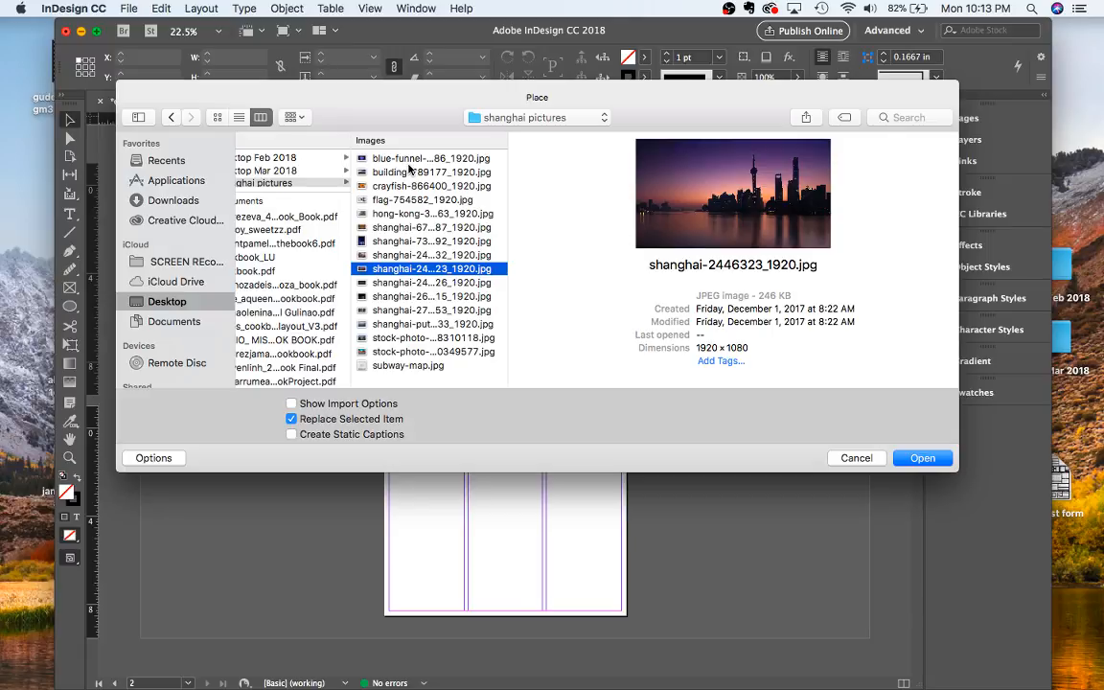
key(Down)
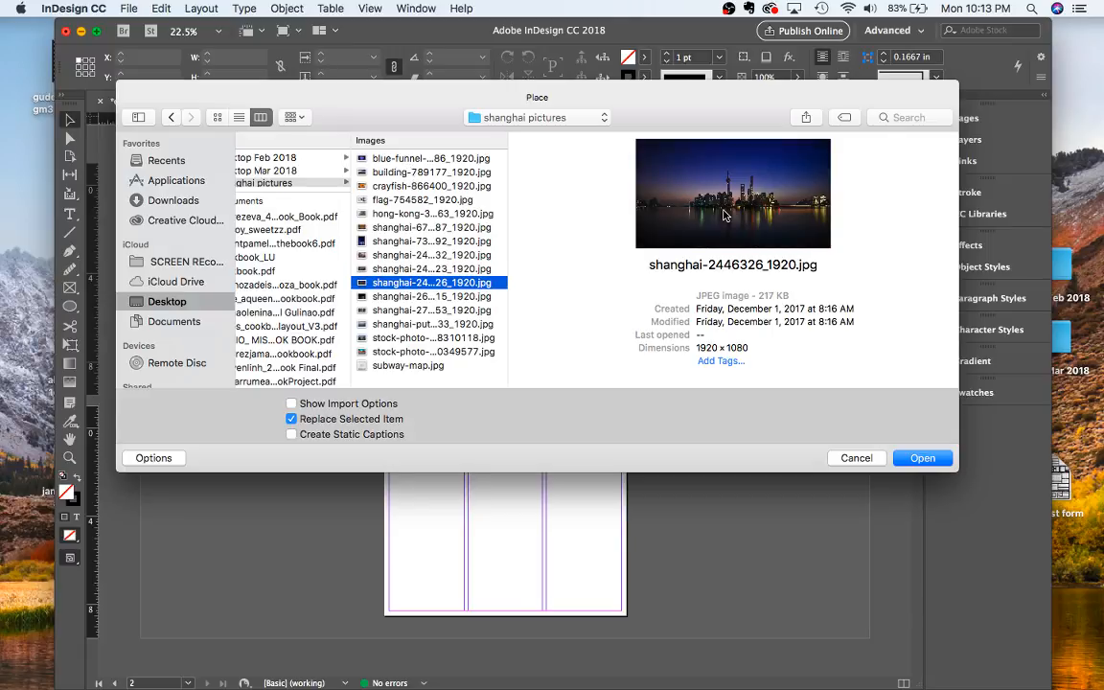
click(900, 459)
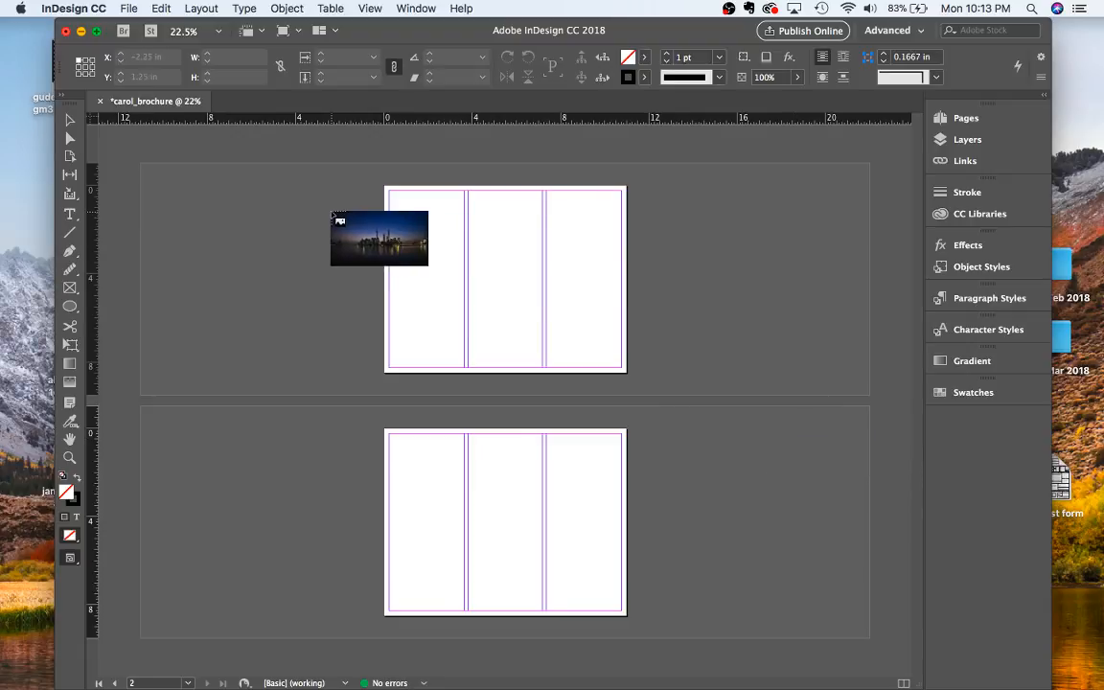
drag(295, 173, 721, 355)
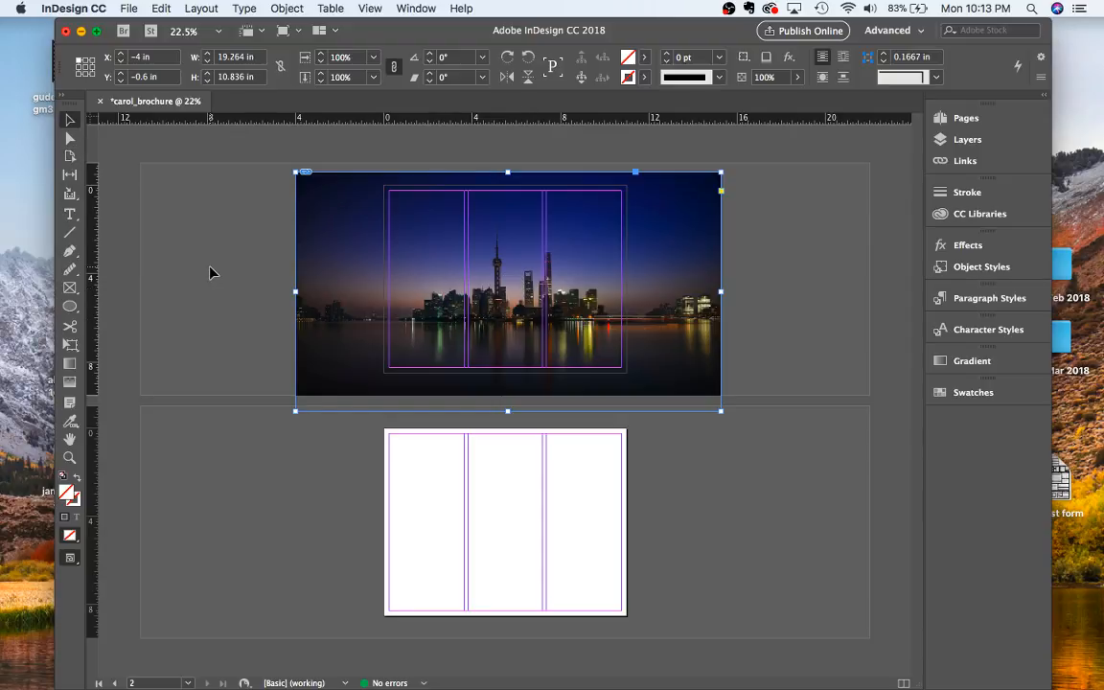
Move the skyline picture on the first page to X -1.25 in, Y -0.9167 in, so its tall towers sit in the third column
drag(419, 269, 431, 264)
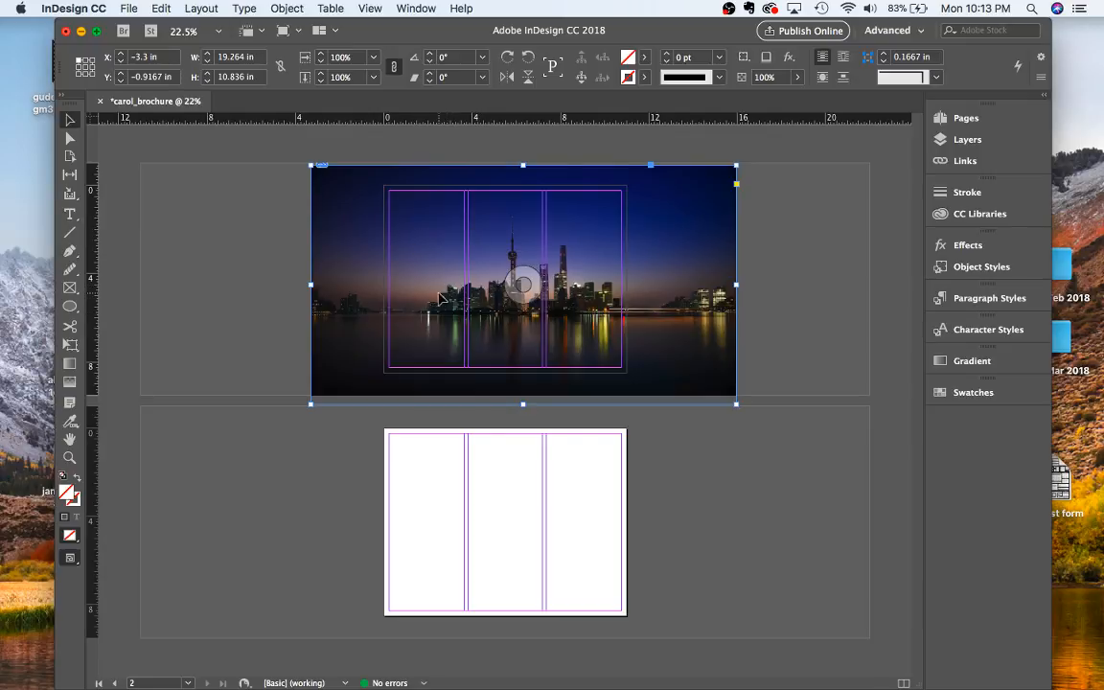
drag(433, 290, 469, 290)
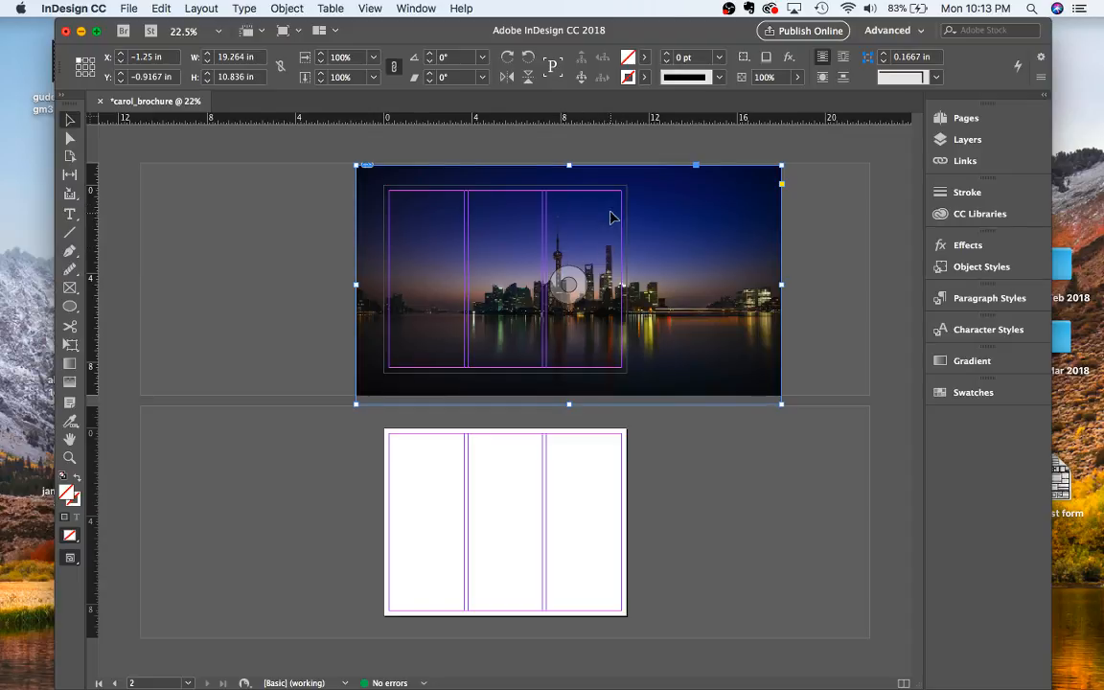
scroll(608, 211, up, 2)
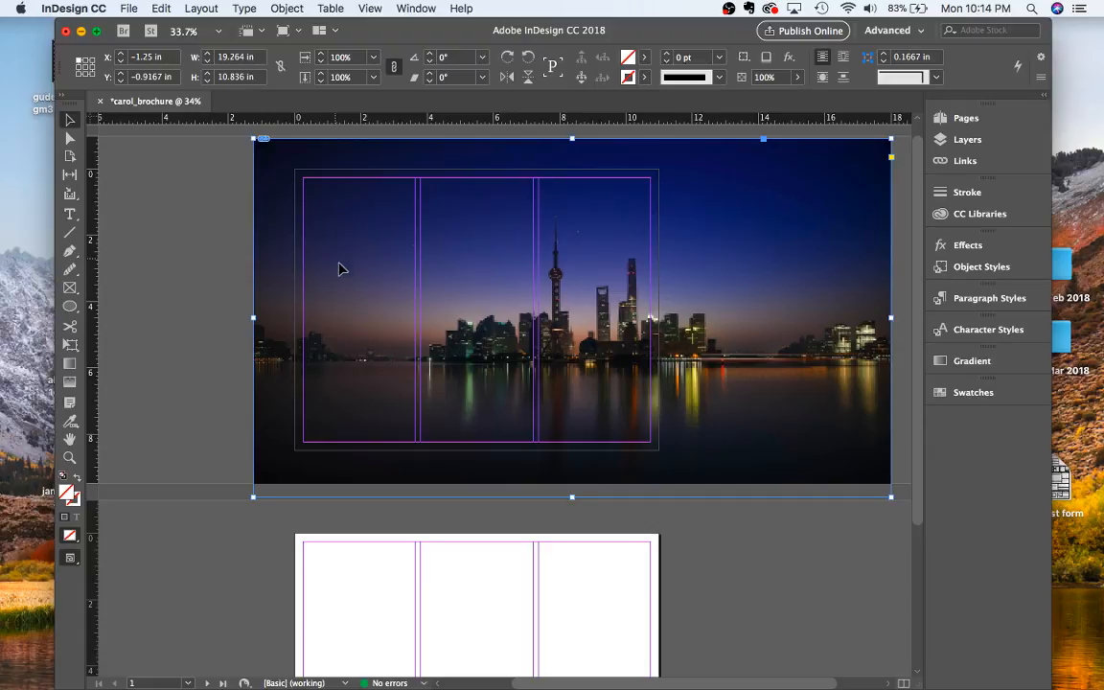
click(229, 290)
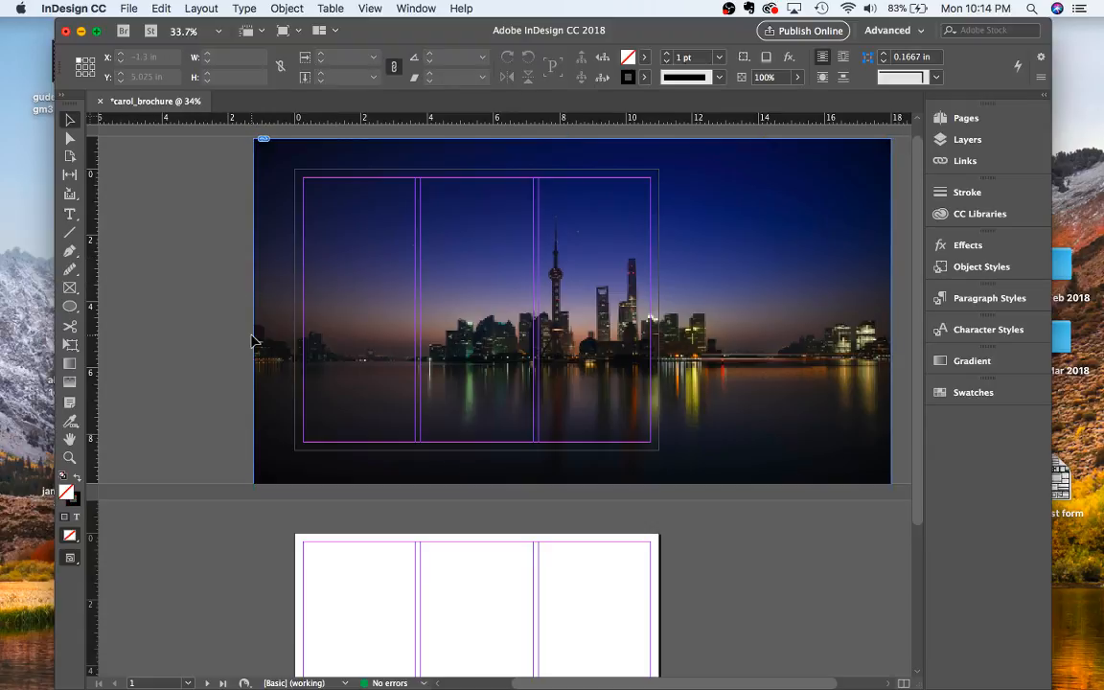
Start placing an image for the second page and preview the folder's pictures from the blue-funnel photo through shanghai-2625315_1920.jpg
scroll(255, 339, down, 5)
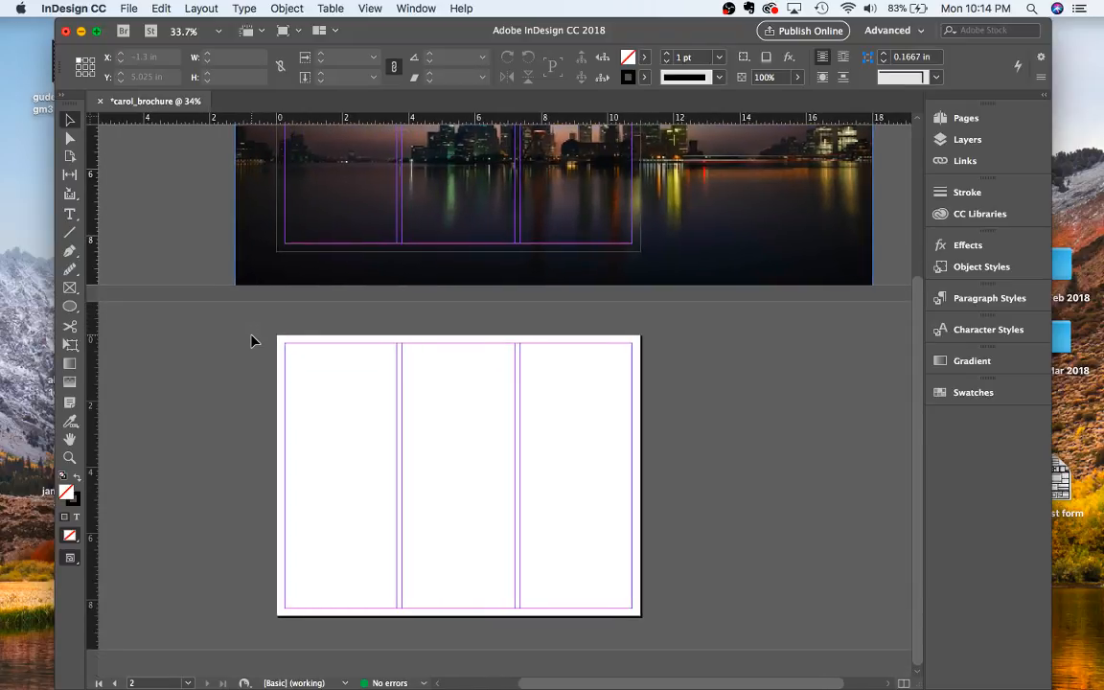
scroll(254, 342, down, 3)
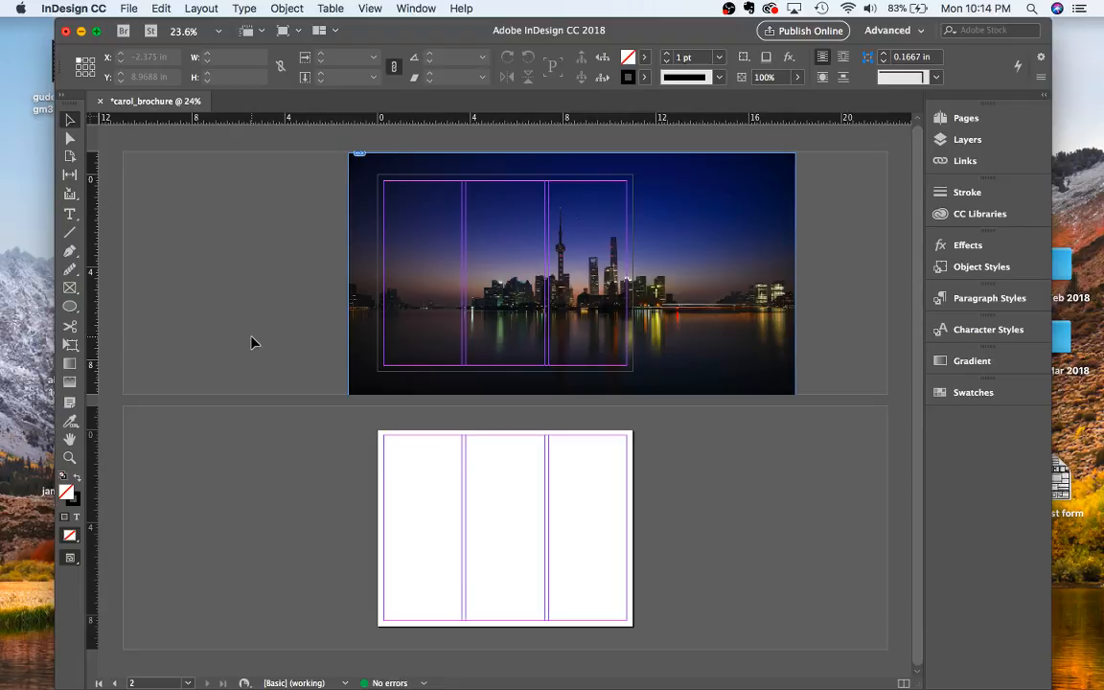
key(super+d)
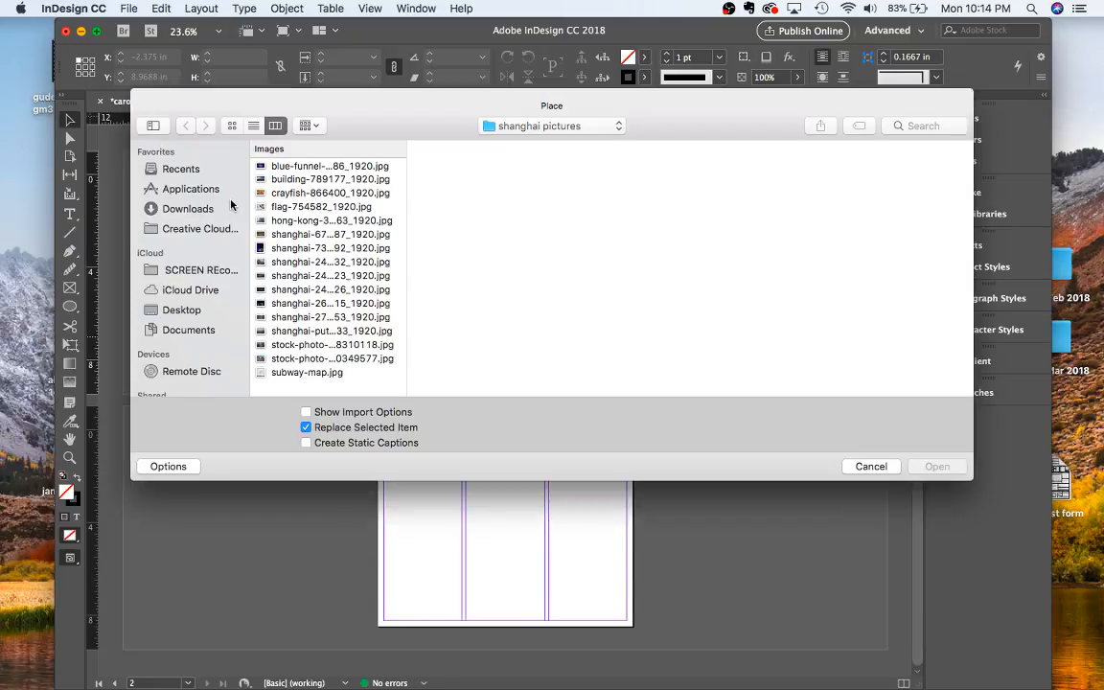
click(302, 168)
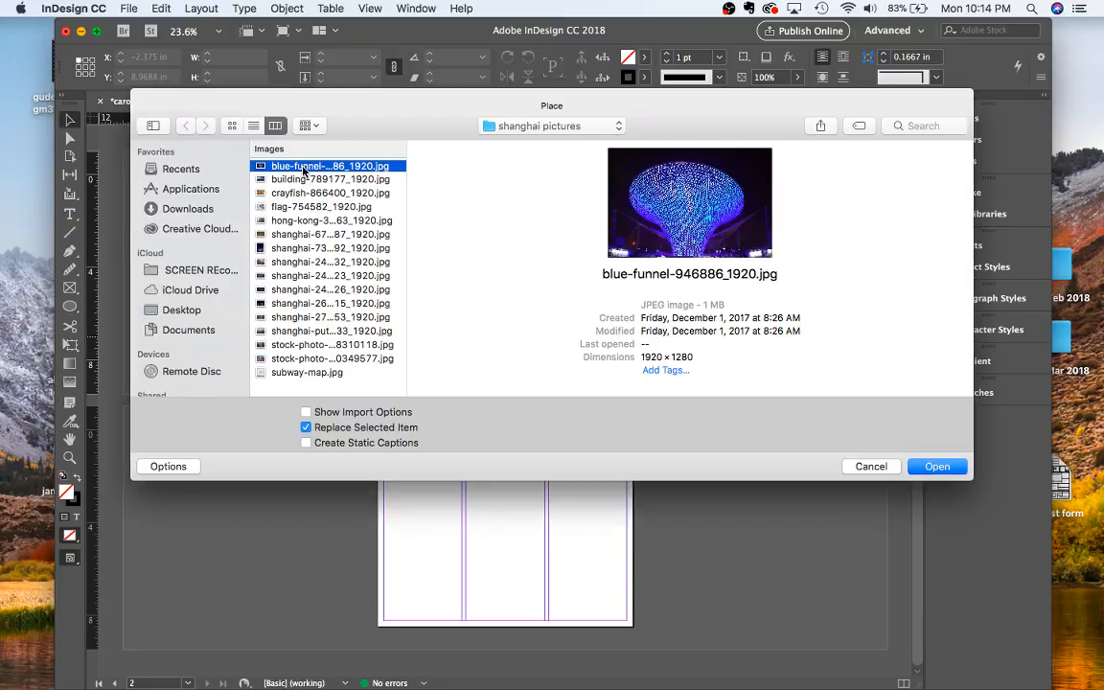
key(Down)
key(Down)
key(Down)
key(Down)
key(Down)
key(Down)
key(Down)
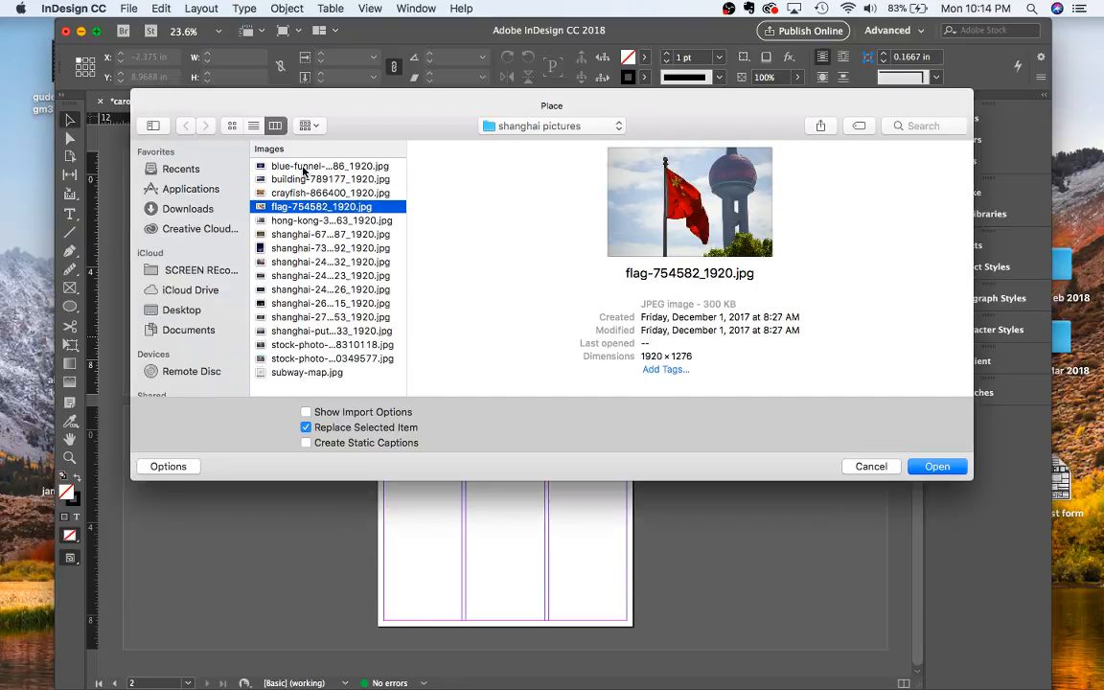
key(Down)
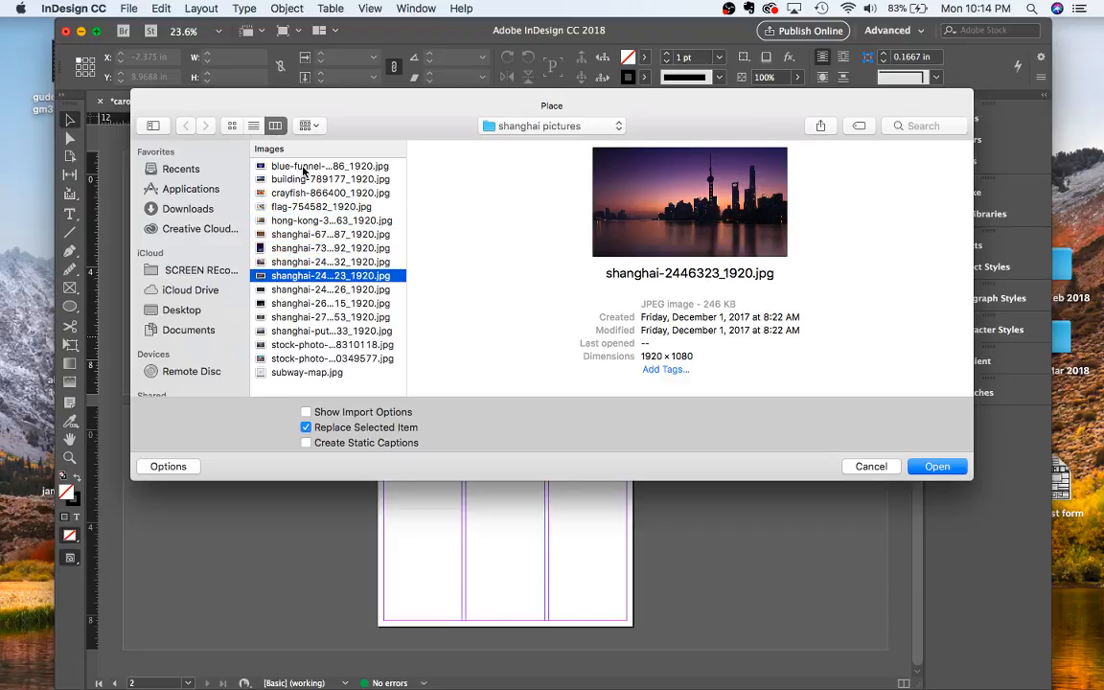
key(Down)
key(Down)
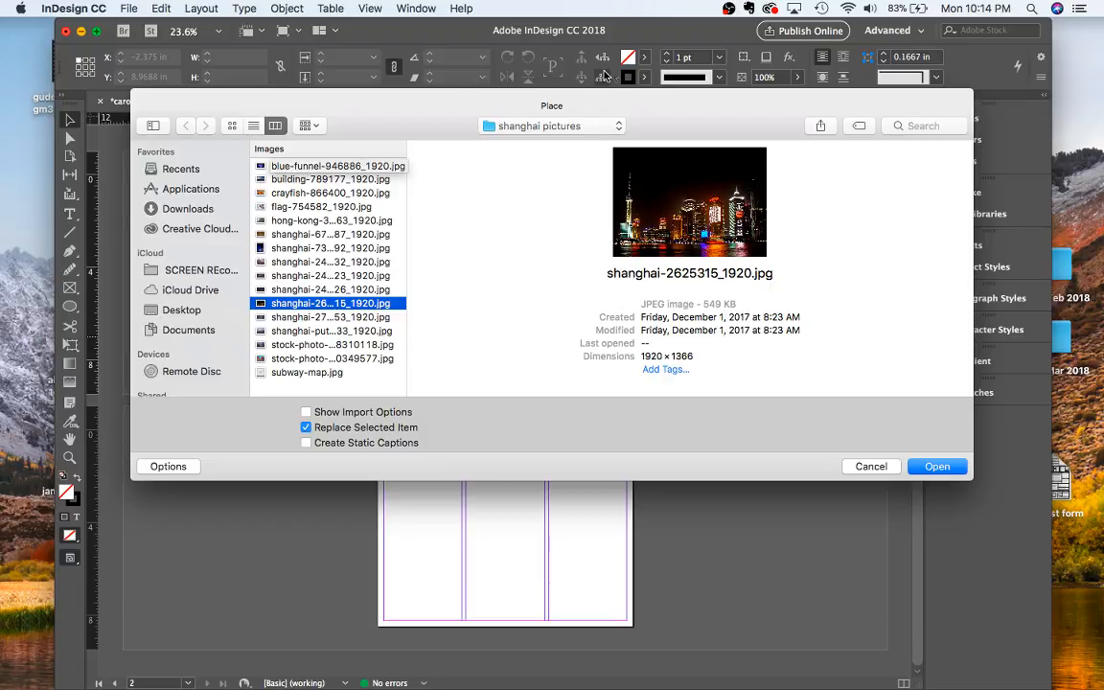
Compare more candidate pictures for the second page, including the street scene, lake, building and crayfish photos, moving the file dialog around
drag(643, 105, 591, 190)
key(Down)
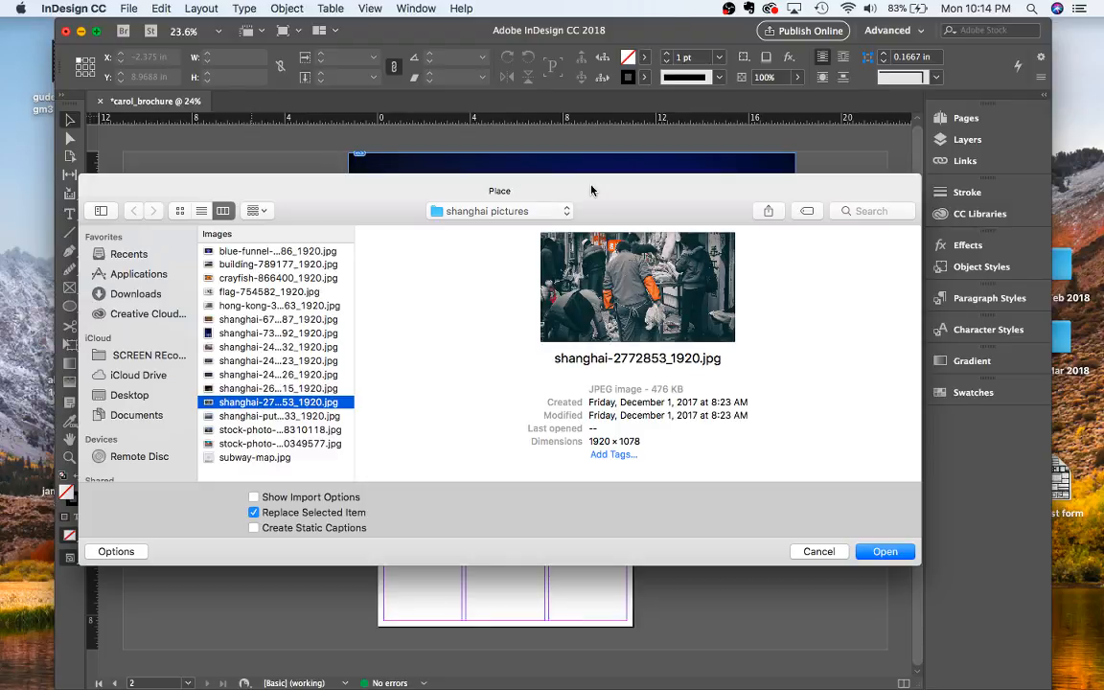
key(Up)
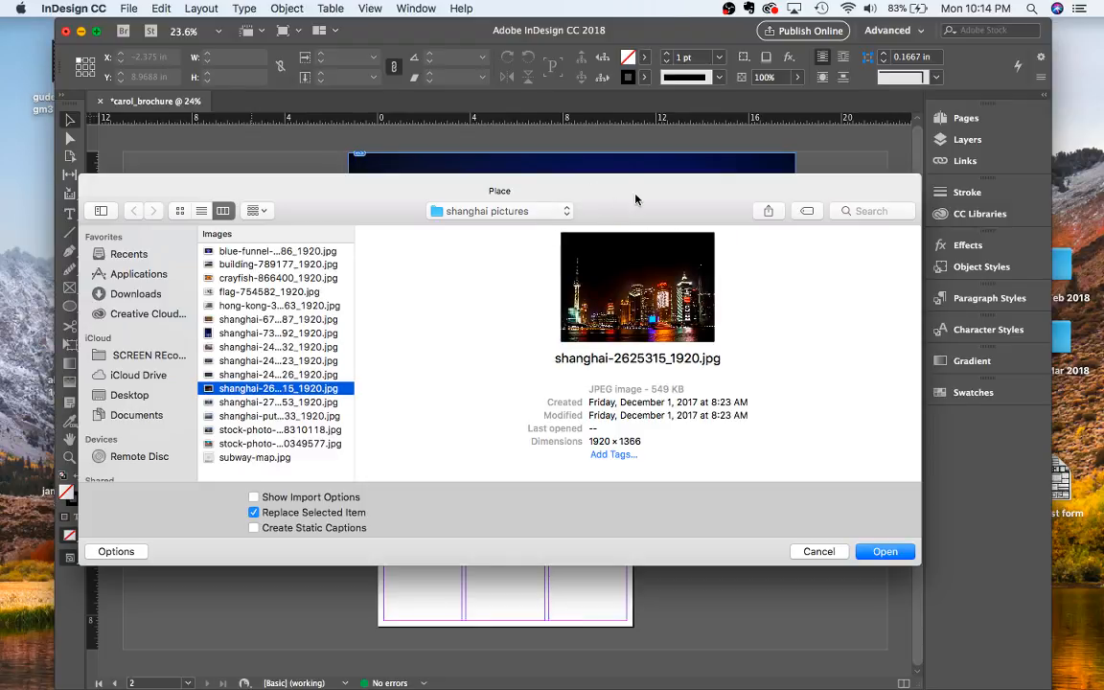
drag(640, 203, 657, 68)
key(Down)
key(Down)
key(Down)
key(Down)
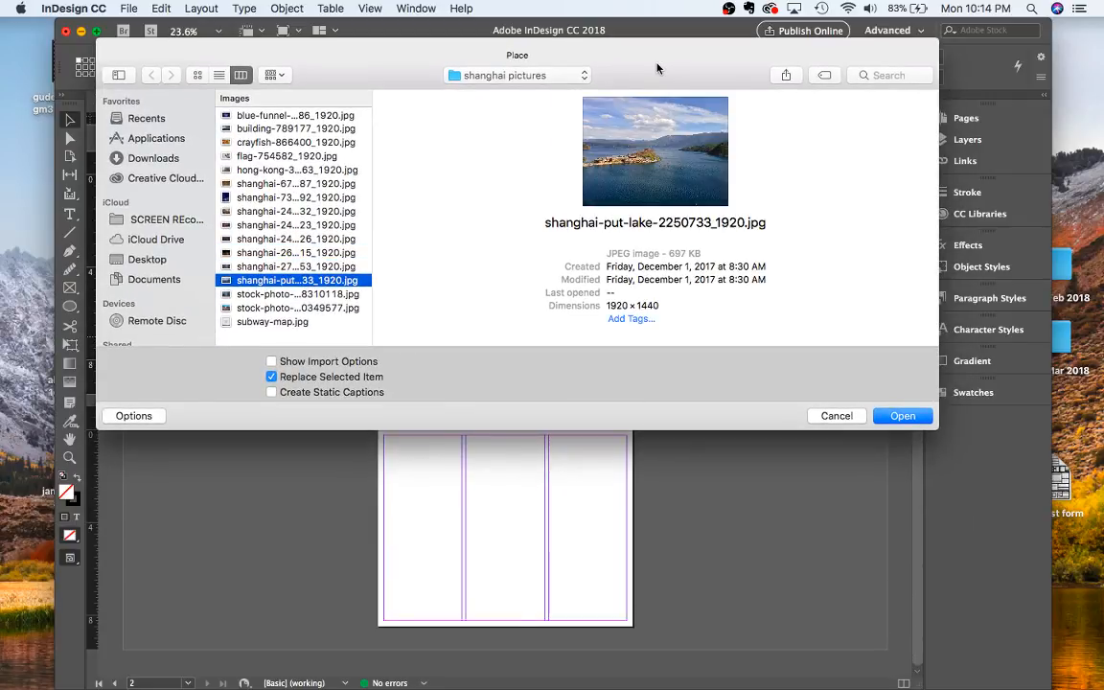
click(306, 128)
click(300, 115)
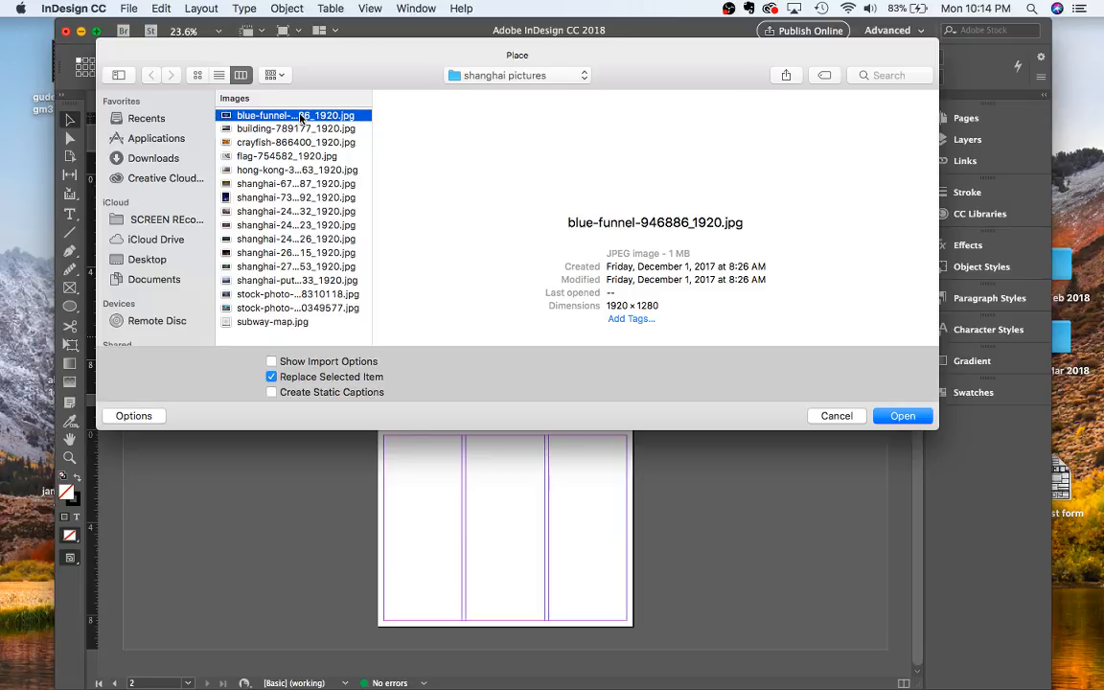
key(Down)
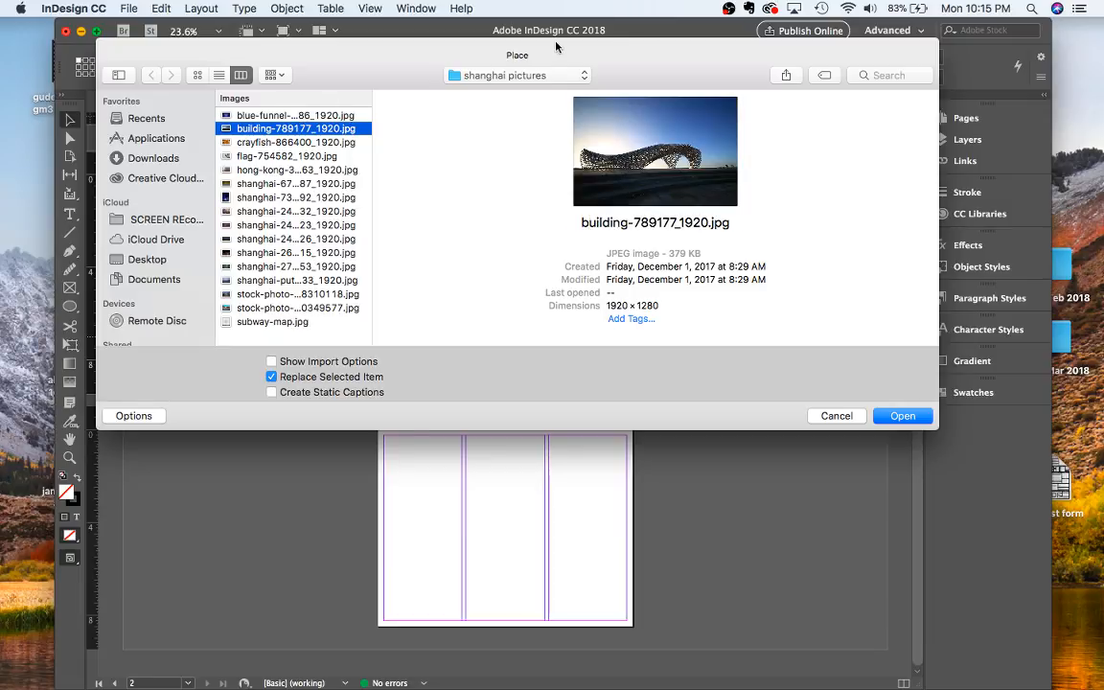
drag(679, 63, 720, 81)
key(Down)
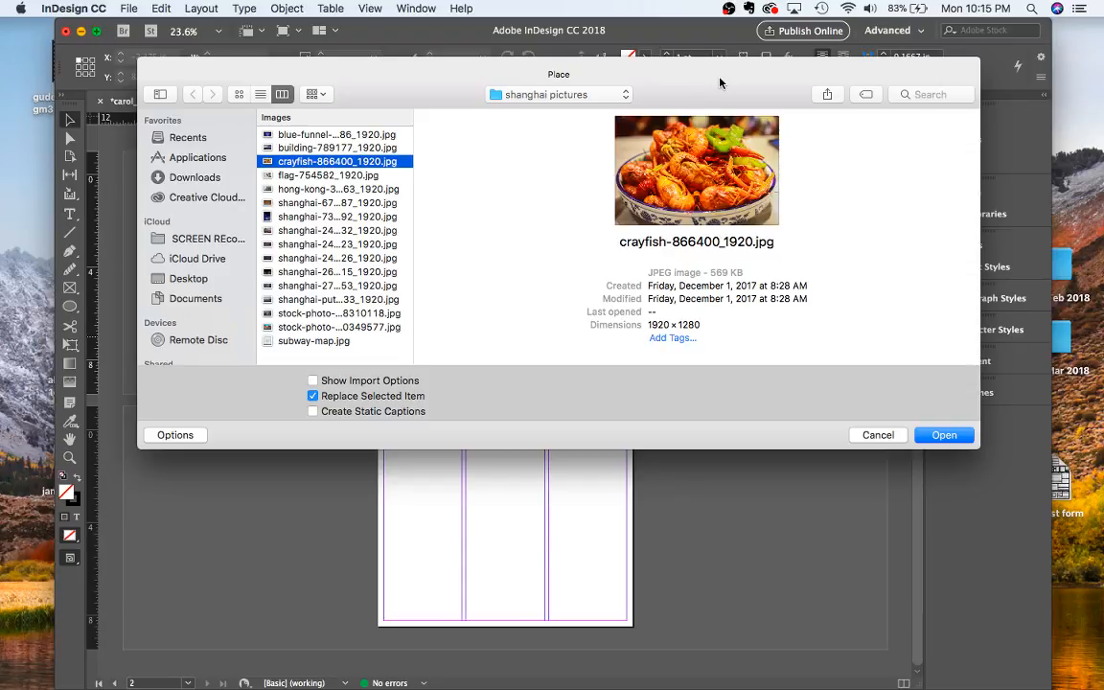
Go back through the pictures from subway-map.jpg and load shanghai-2625315_1920.jpg for placing
click(321, 342)
key(Up)
key(Up)
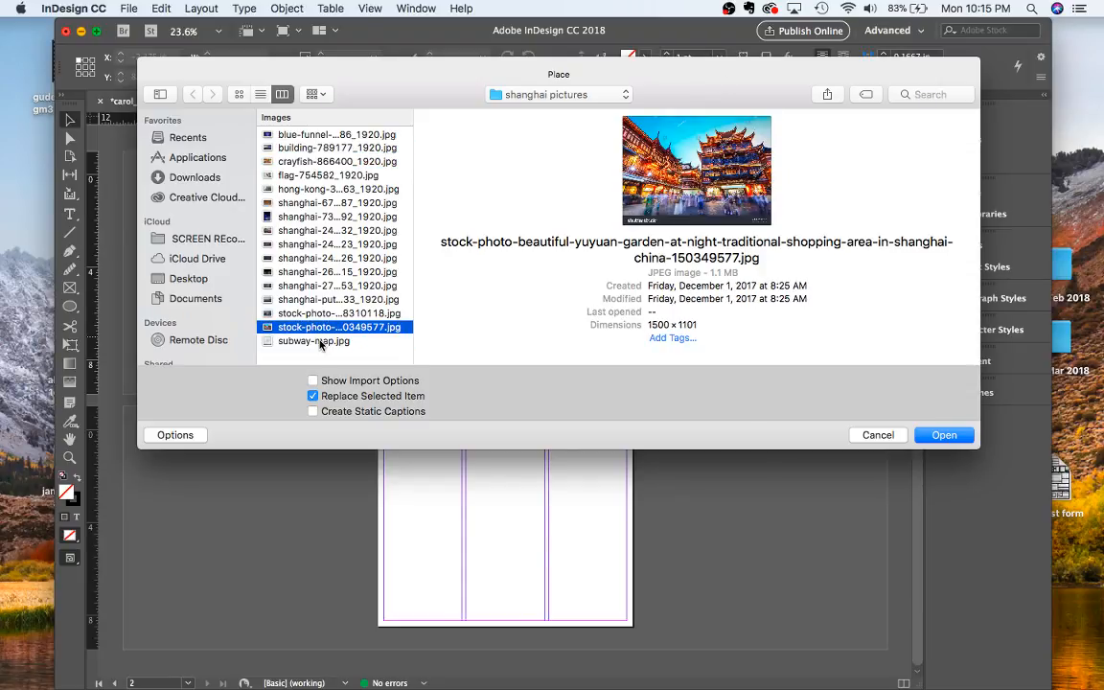
key(Up)
key(Up)
key(Up)
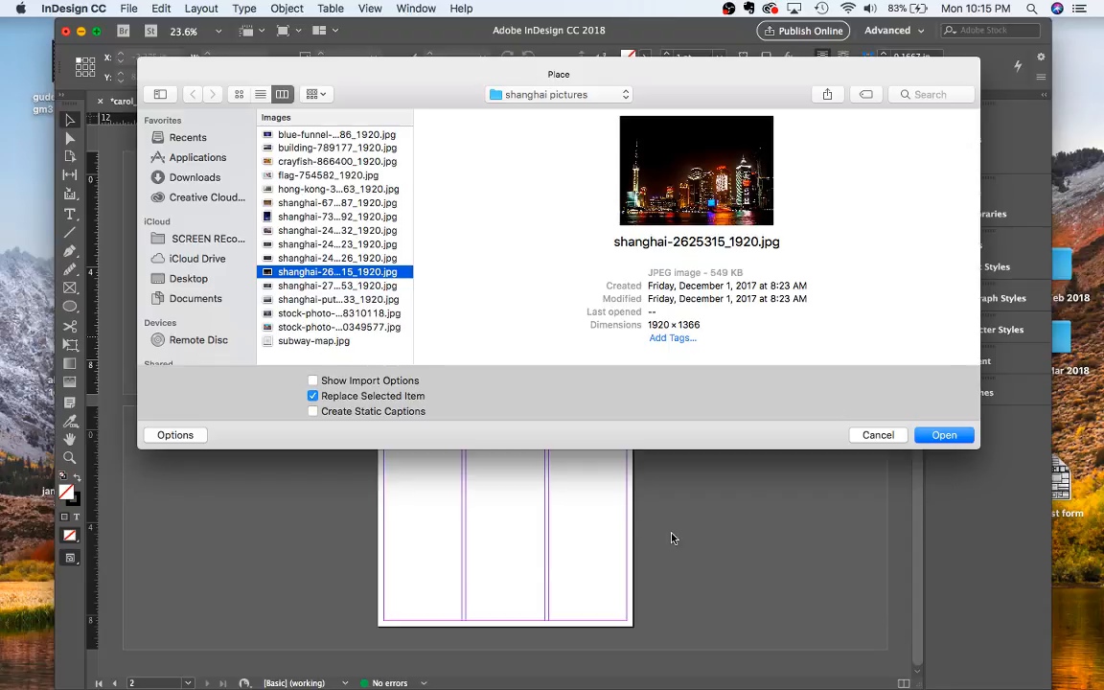
click(948, 439)
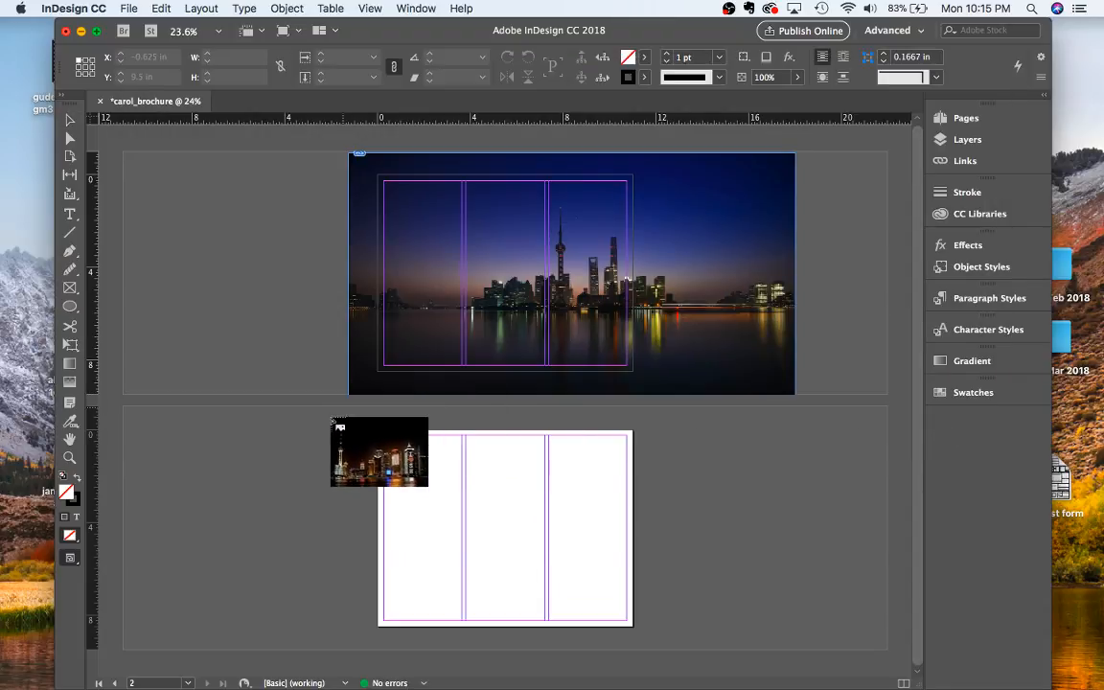
Place the night skyline over the second page, redoing the oversized first attempt at about 14.72 × 10.47 in, and move it to X -0.72 in, Y -0.375 in
drag(325, 423, 762, 623)
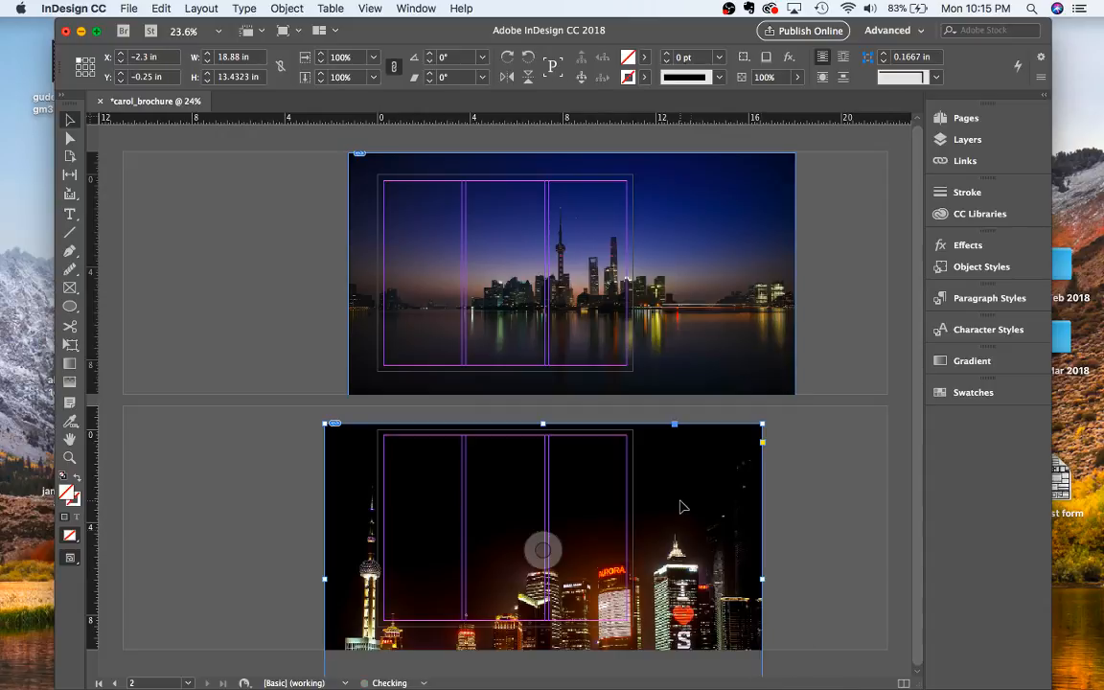
key(super+z)
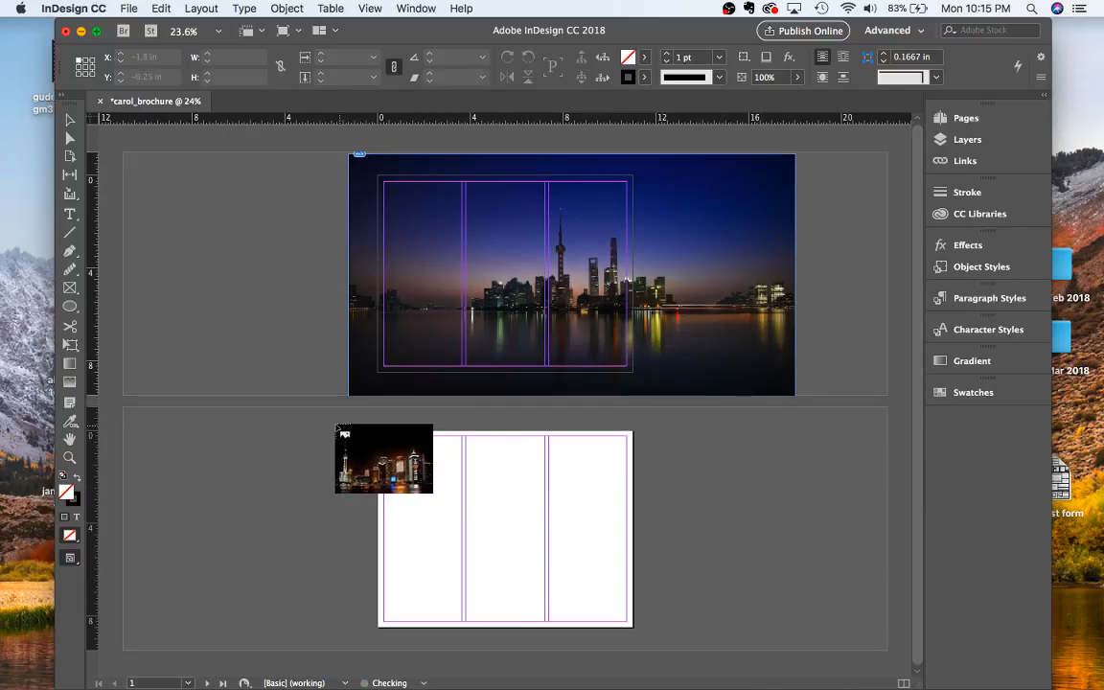
drag(335, 423, 677, 585)
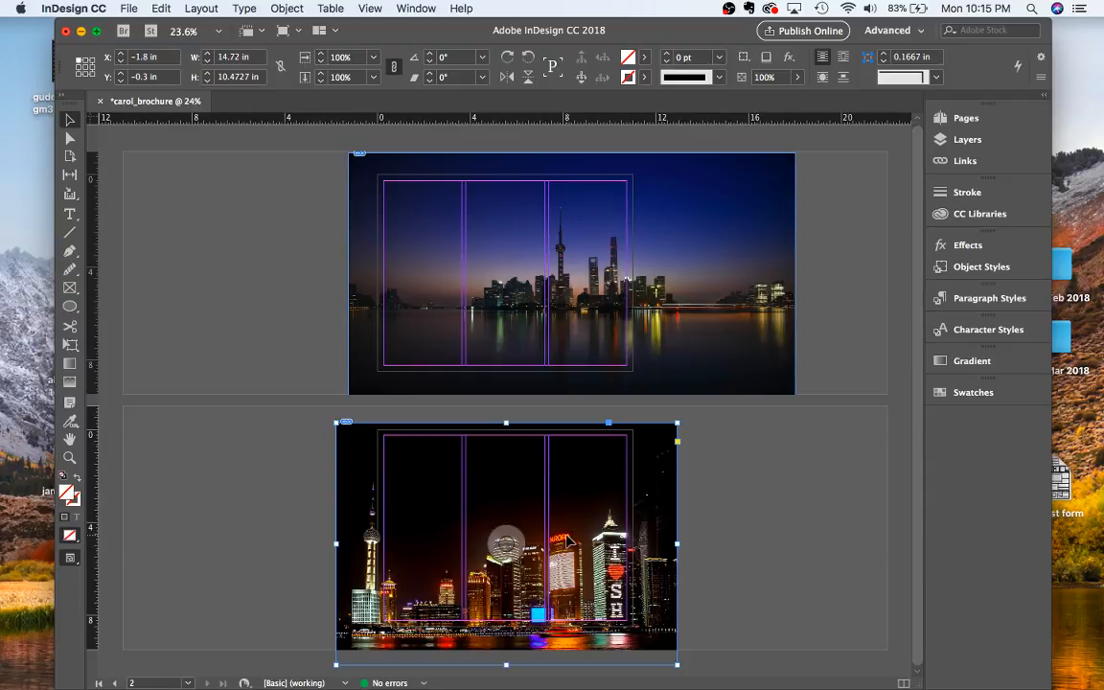
drag(430, 509, 457, 508)
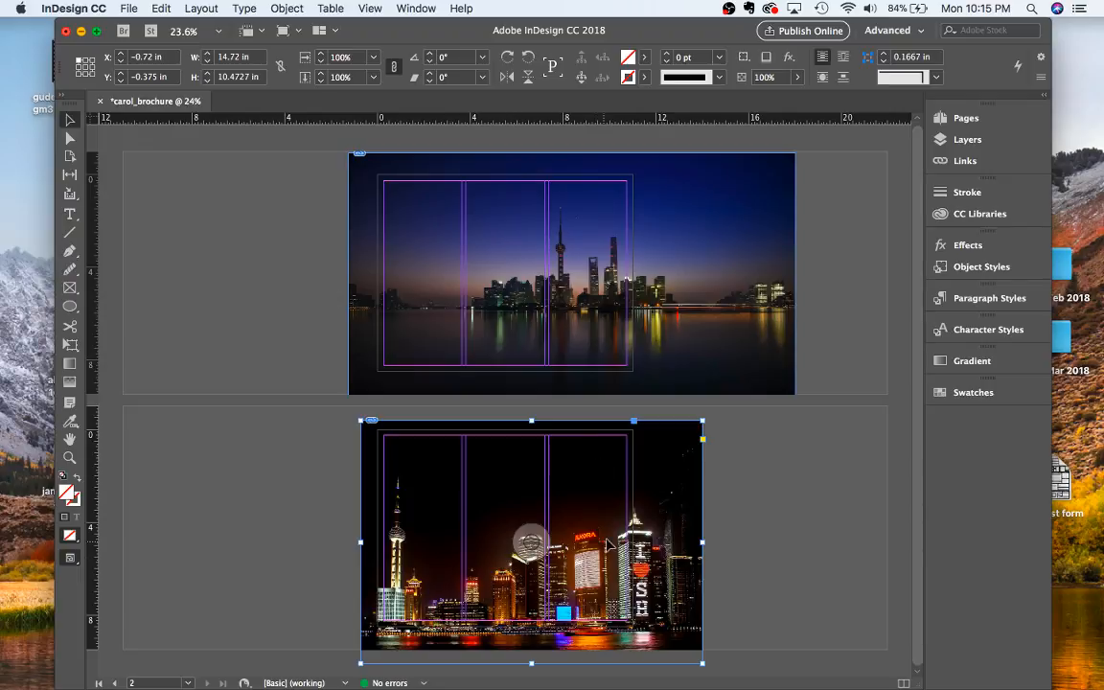
click(727, 502)
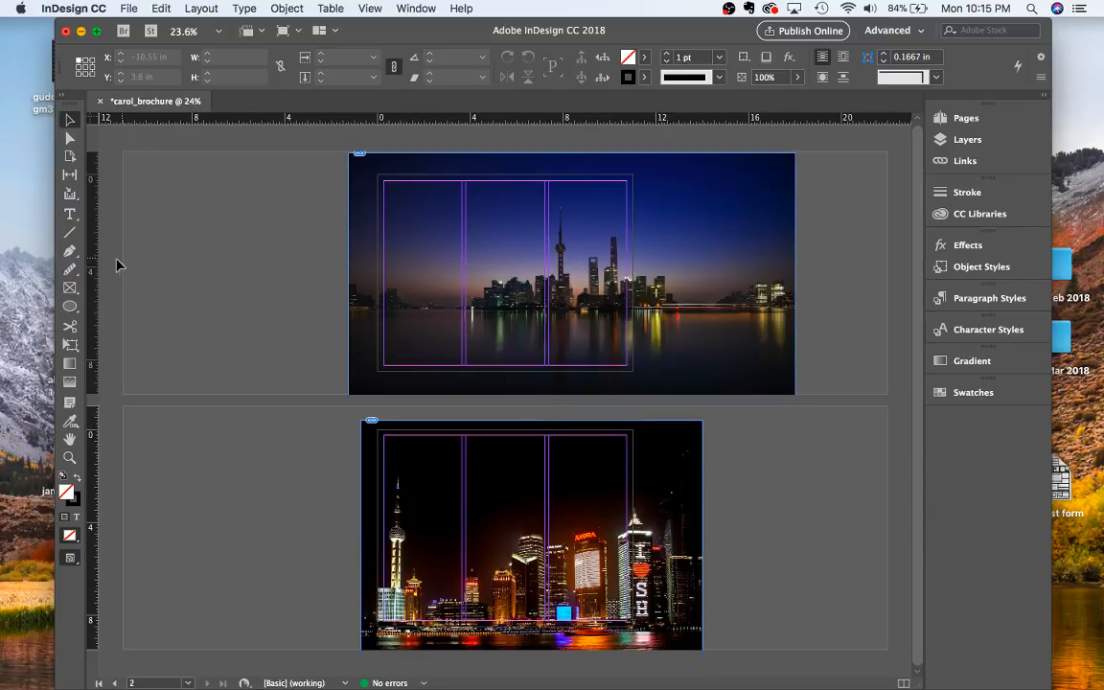
Enlarge the document window and rename Layer 1 as Background
click(69, 287)
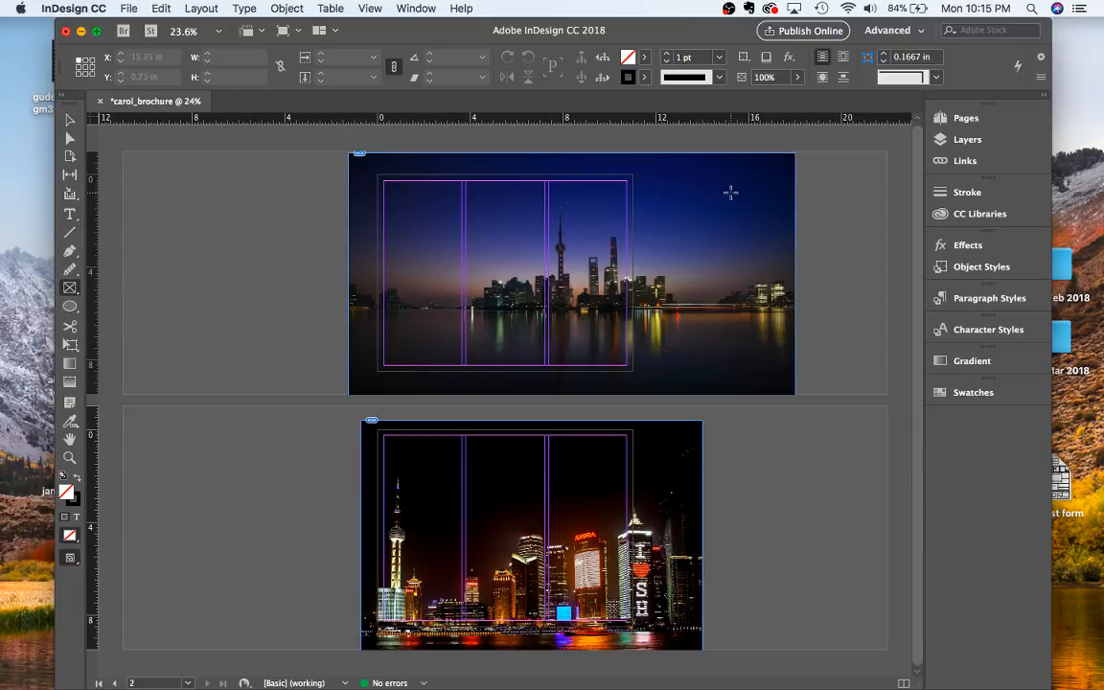
click(958, 140)
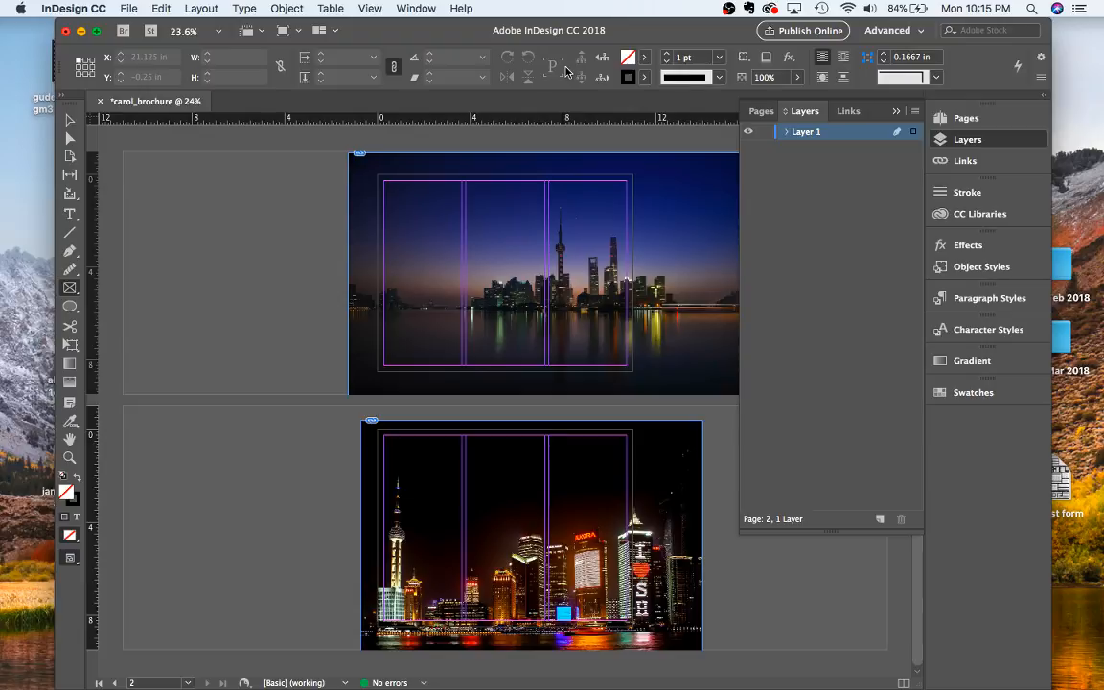
click(96, 33)
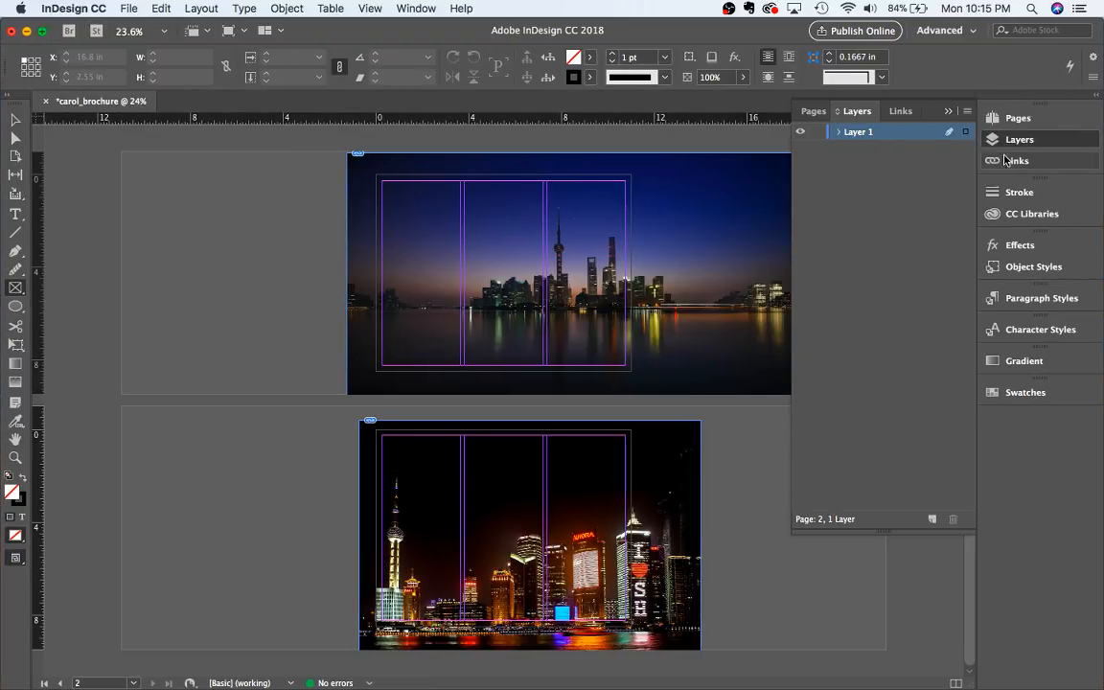
double_click(860, 135)
text(Background)
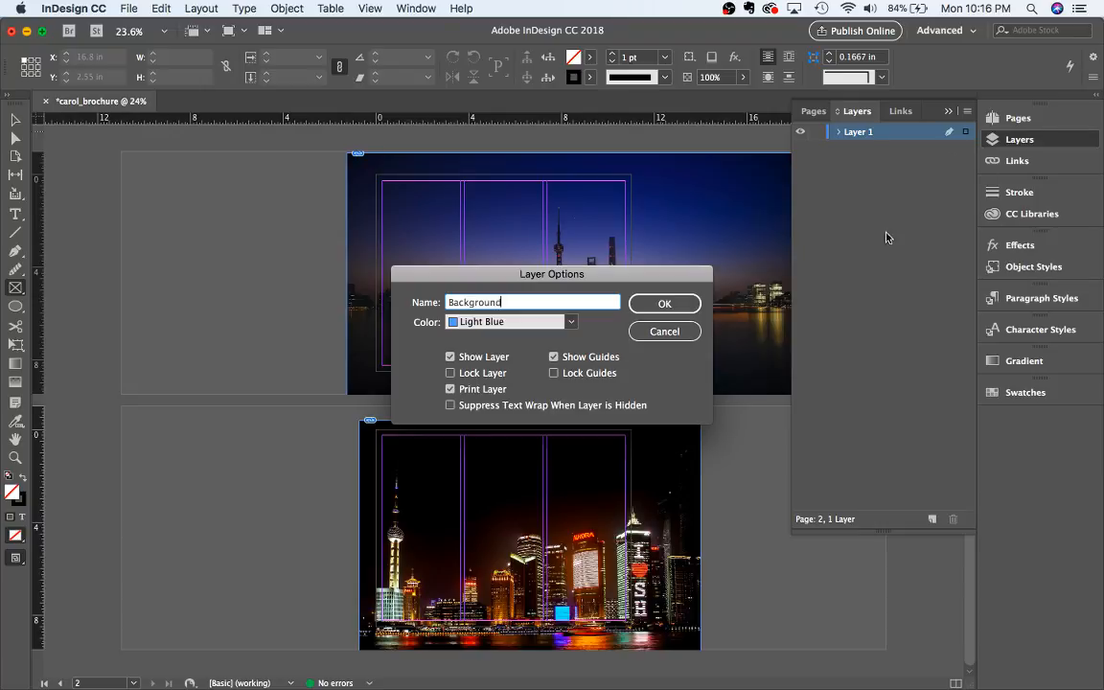
click(664, 303)
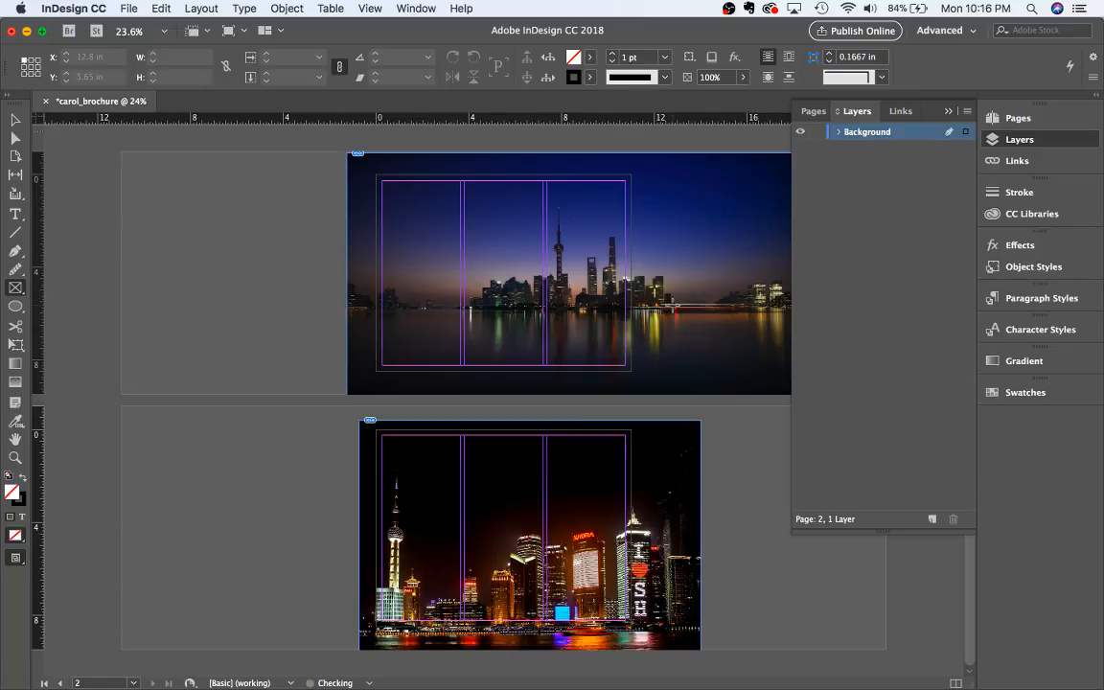
Lock the Background layer, then add a new layer above it and make it the active layer
click(817, 132)
click(932, 518)
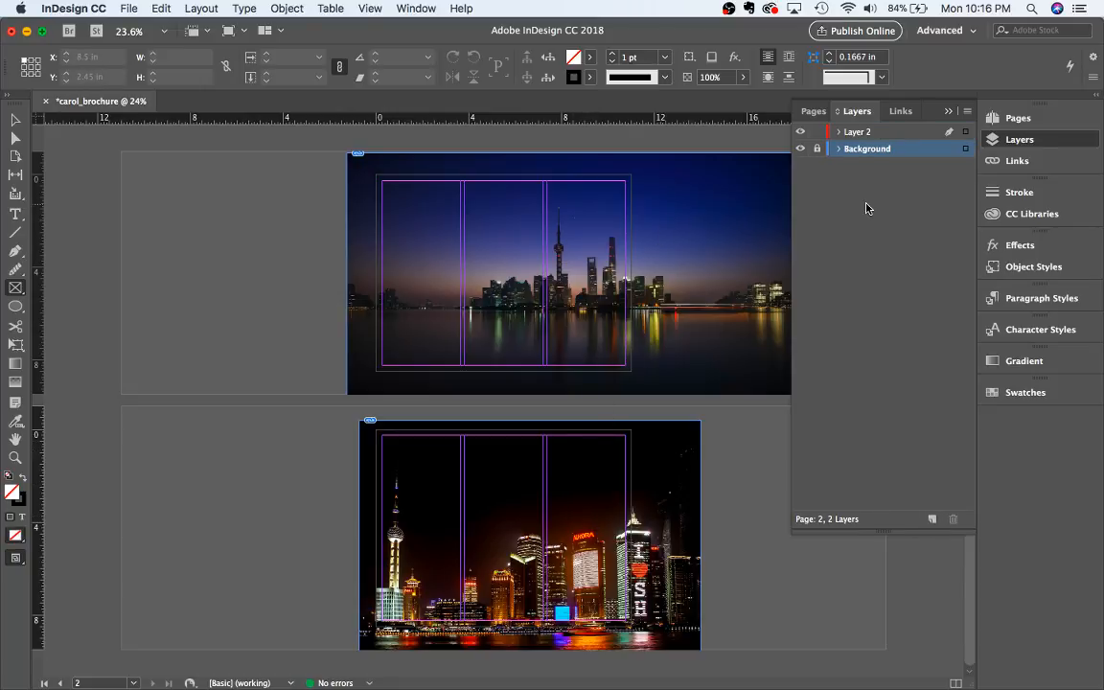
click(868, 148)
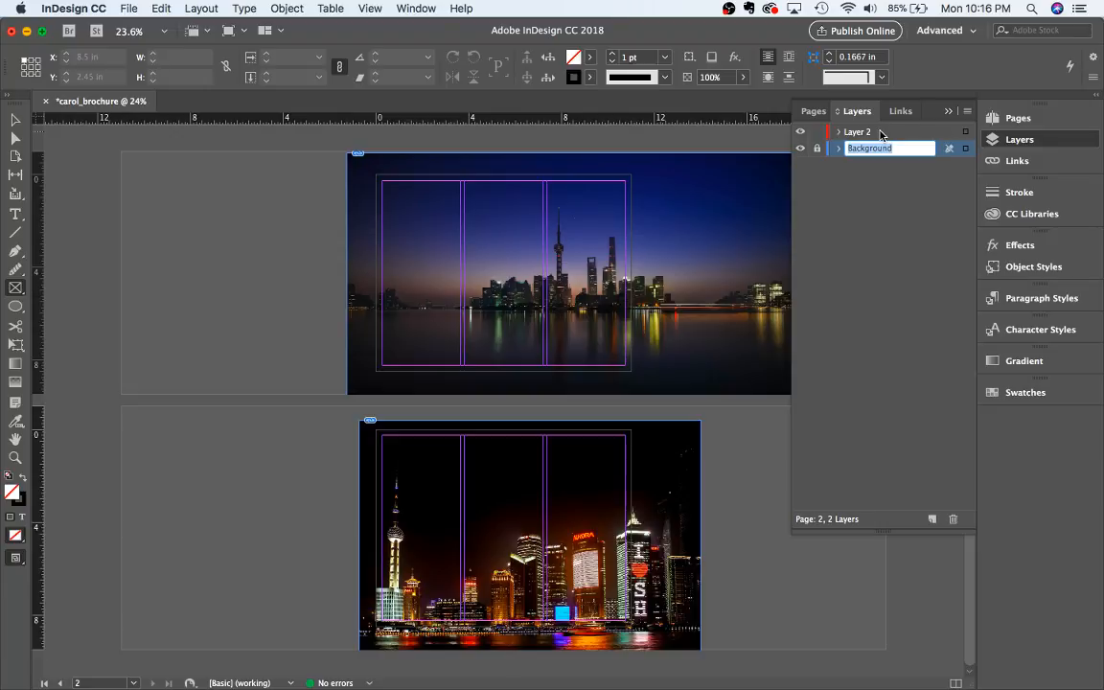
click(881, 133)
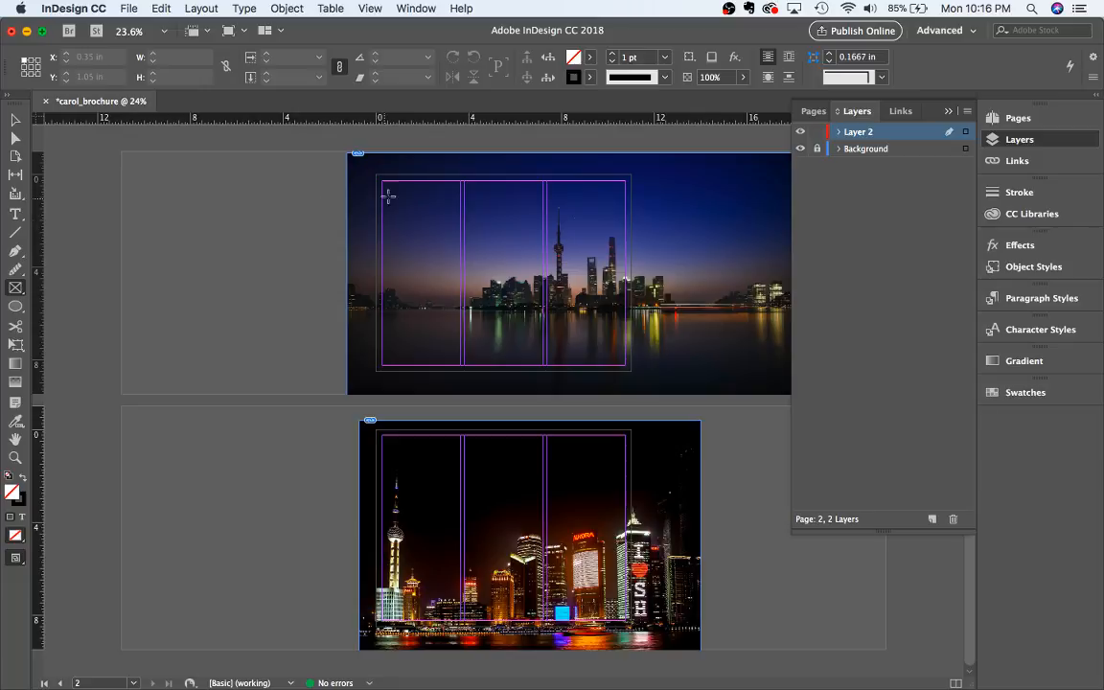
Set the display performance to High Quality Display so the background images show in full detail
scroll(389, 185, up, 5)
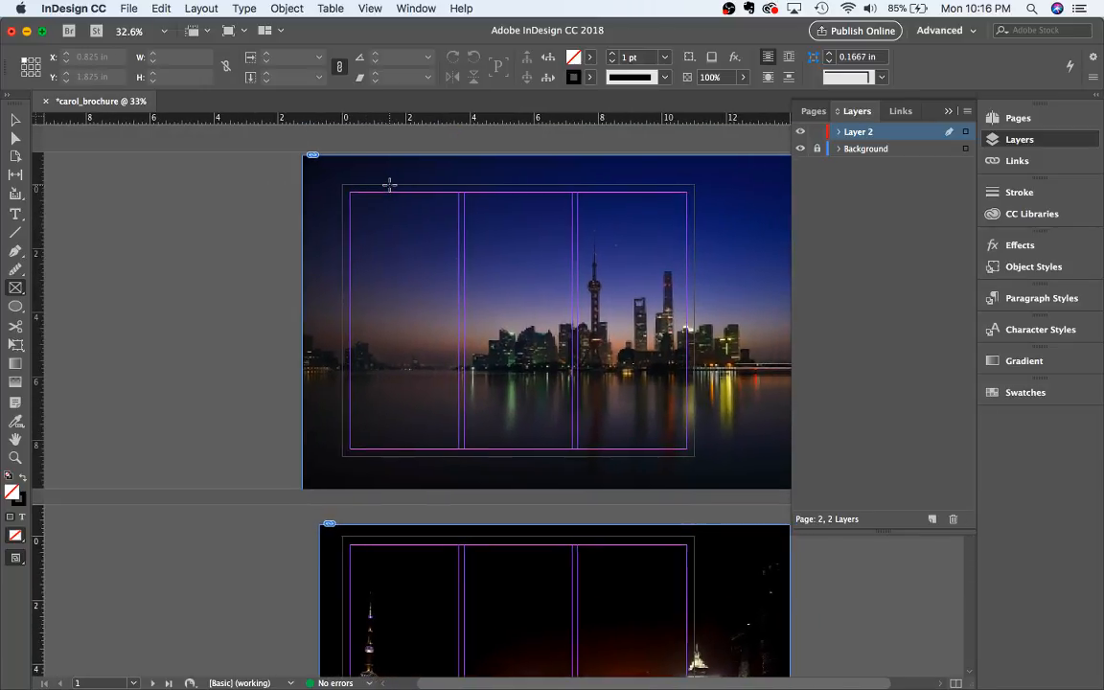
scroll(457, 215, up, 4)
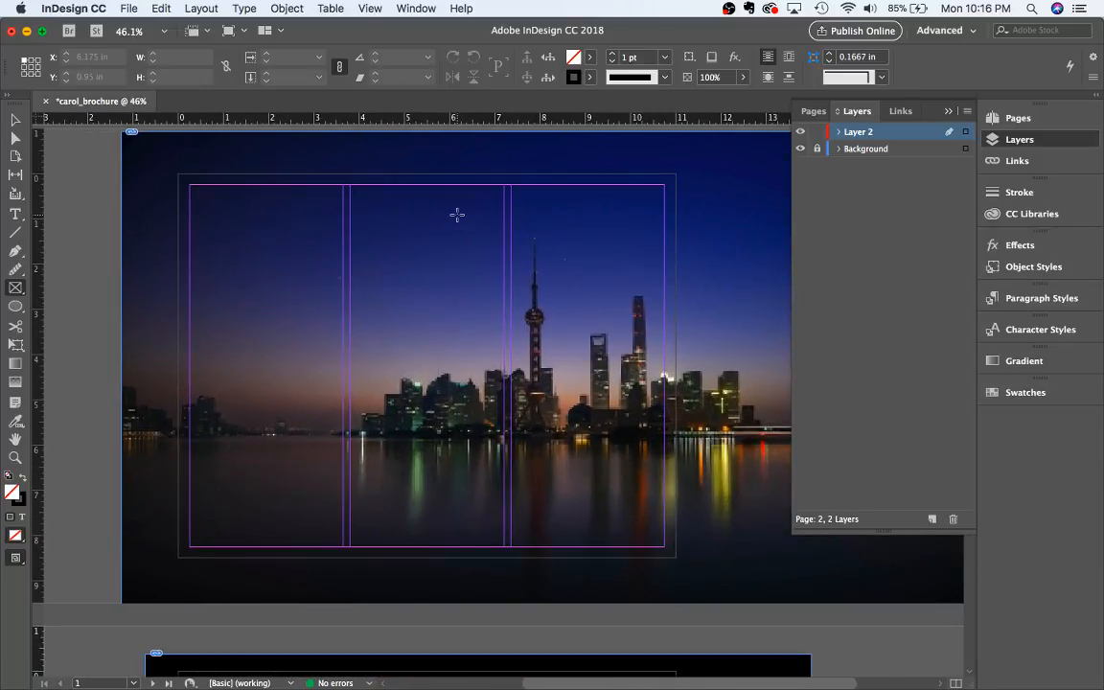
scroll(502, 410, down, 8)
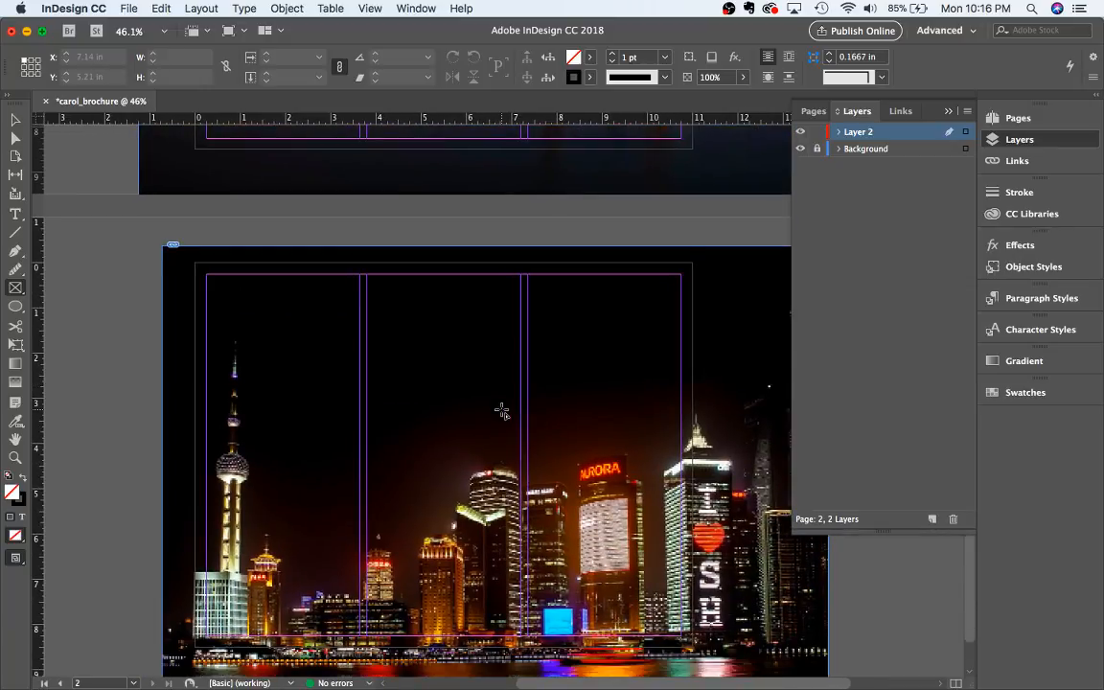
scroll(503, 411, up, 8)
scroll(502, 410, up, 1)
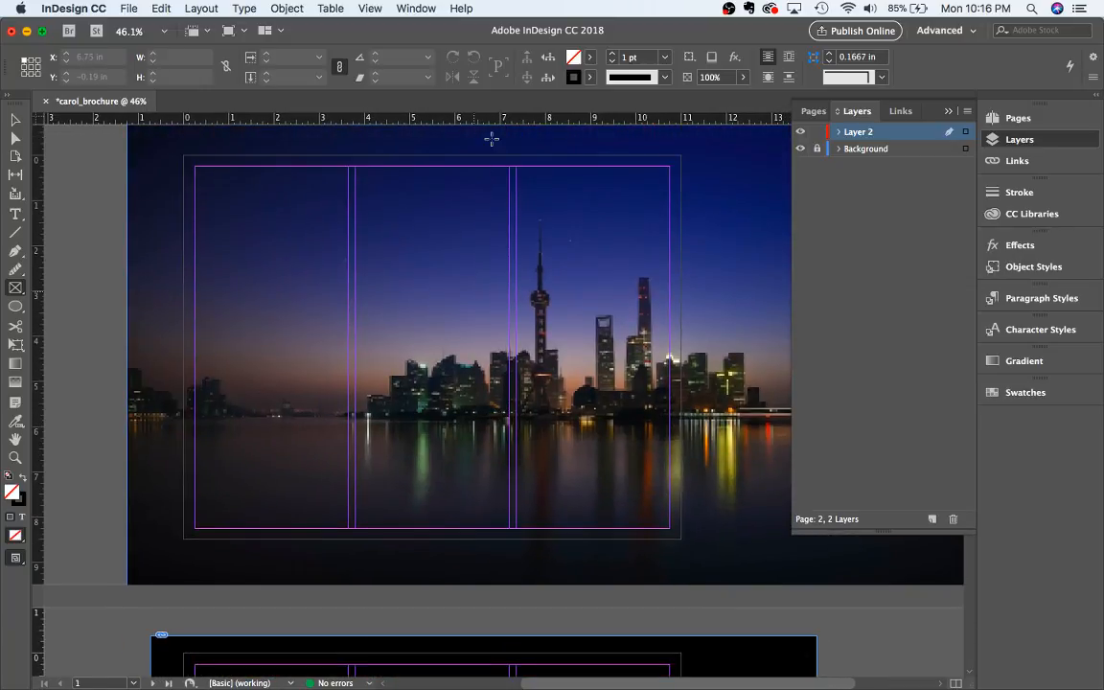
click(428, 5)
mouse_move(374, 7)
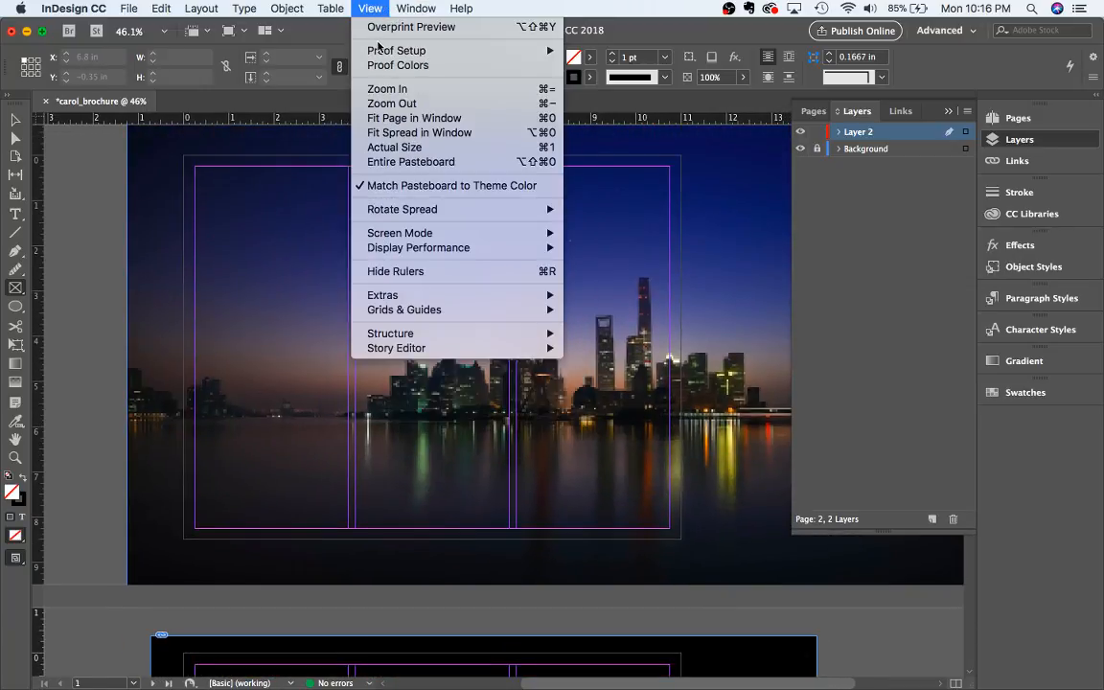
mouse_move(379, 247)
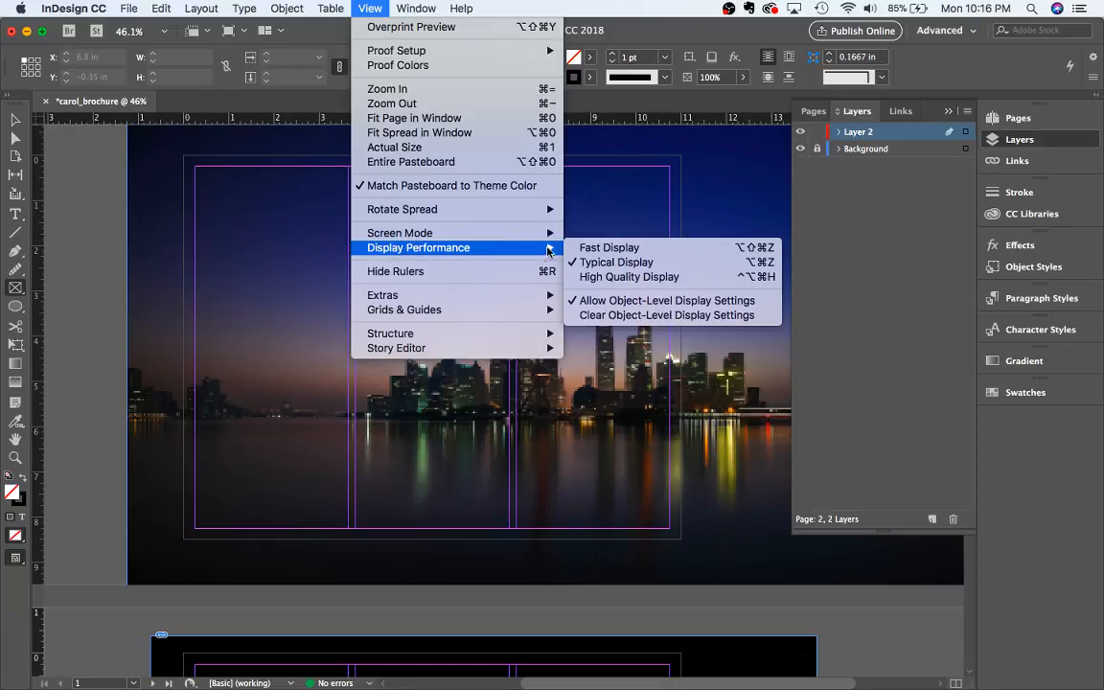
click(623, 277)
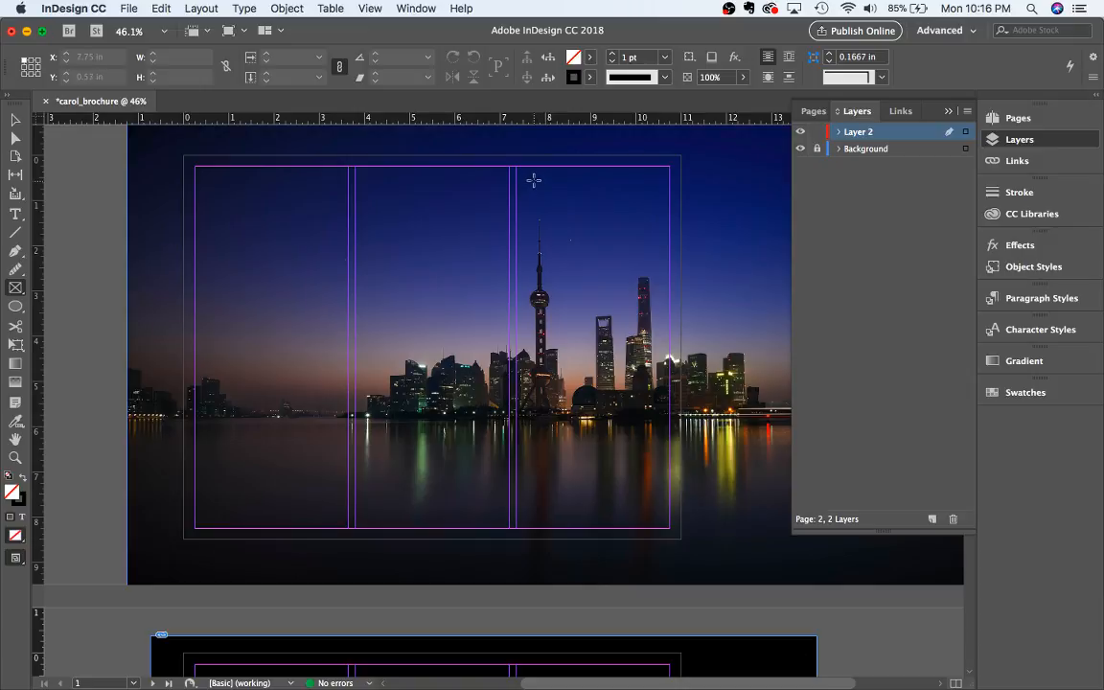
On page one, draw rectangle frames about 2.24 × 1.7 in atop the third column and about 2.72 × 0.465 in atop the second
mouse_move(555, 179)
mouse_down()
mouse_move(611, 247)
mouse_move(656, 257)
mouse_up()
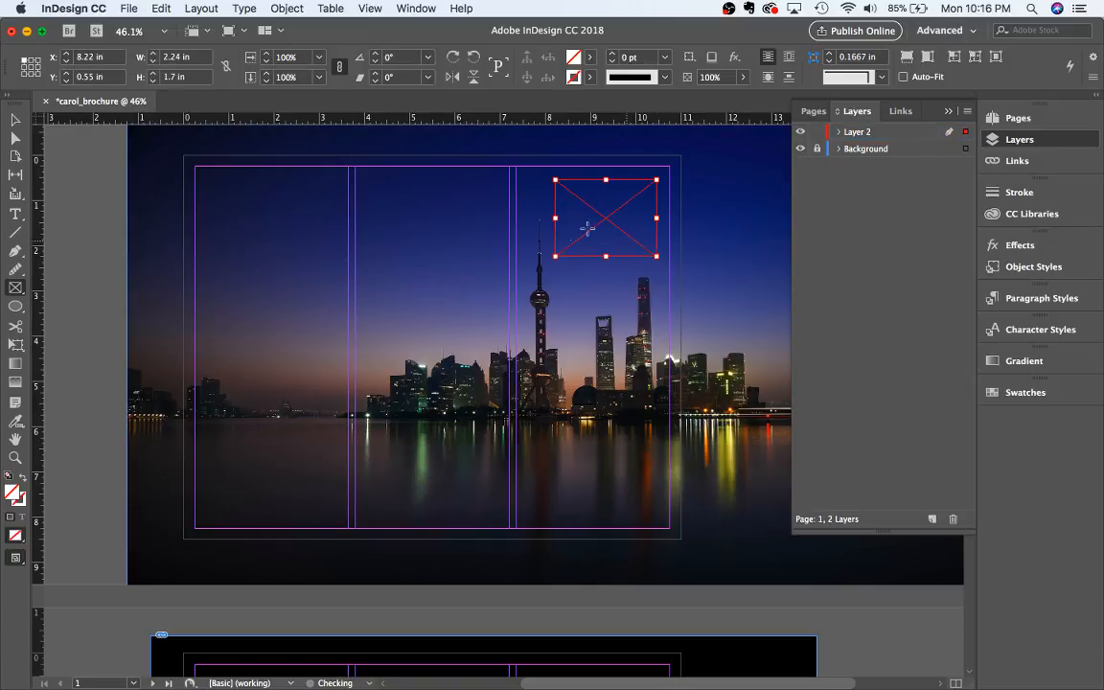
drag(370, 183, 493, 204)
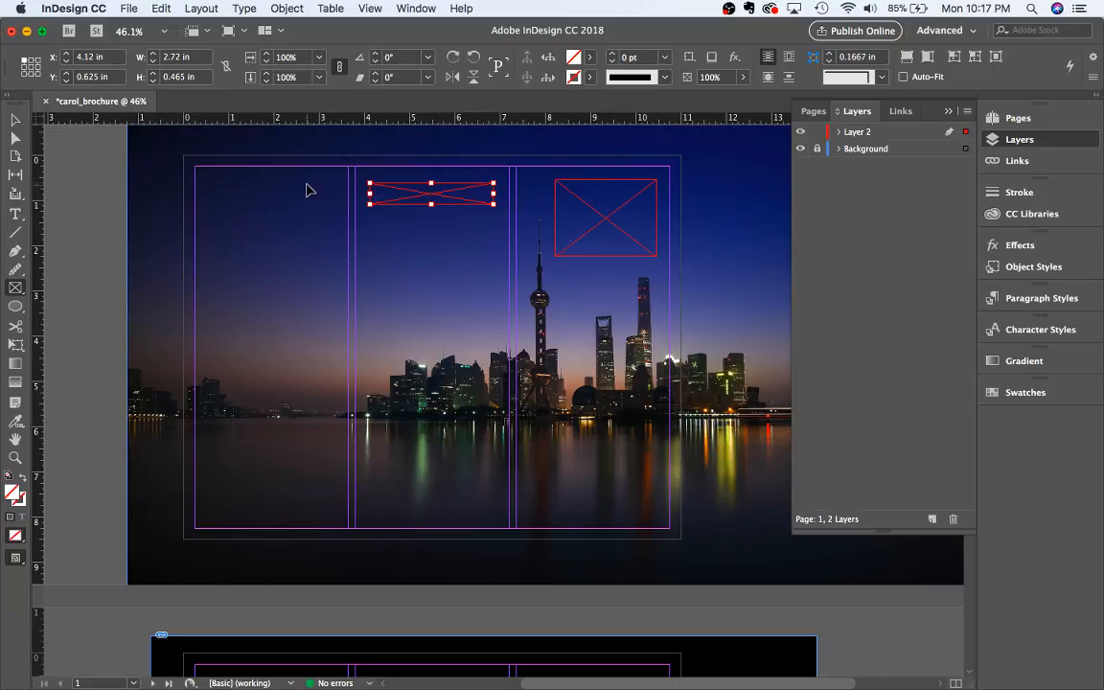
Duplicate the narrow heading frame and move the copy to the top of page one's first column, at X 0.5844 in, Y 0.625 in
key(super+v)
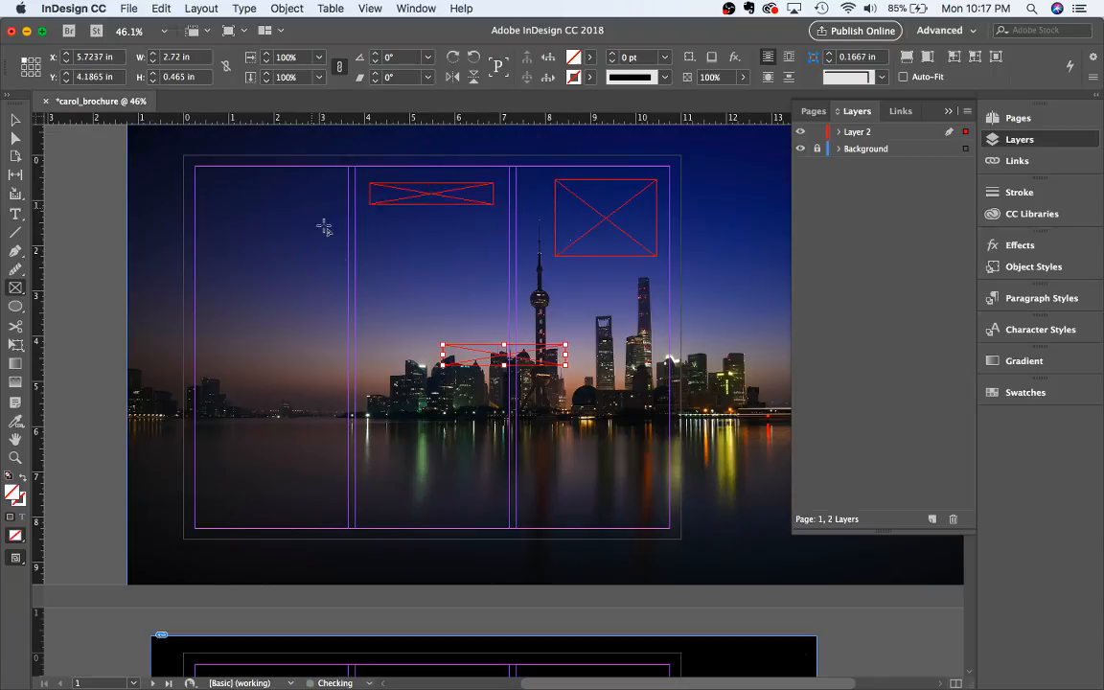
click(16, 121)
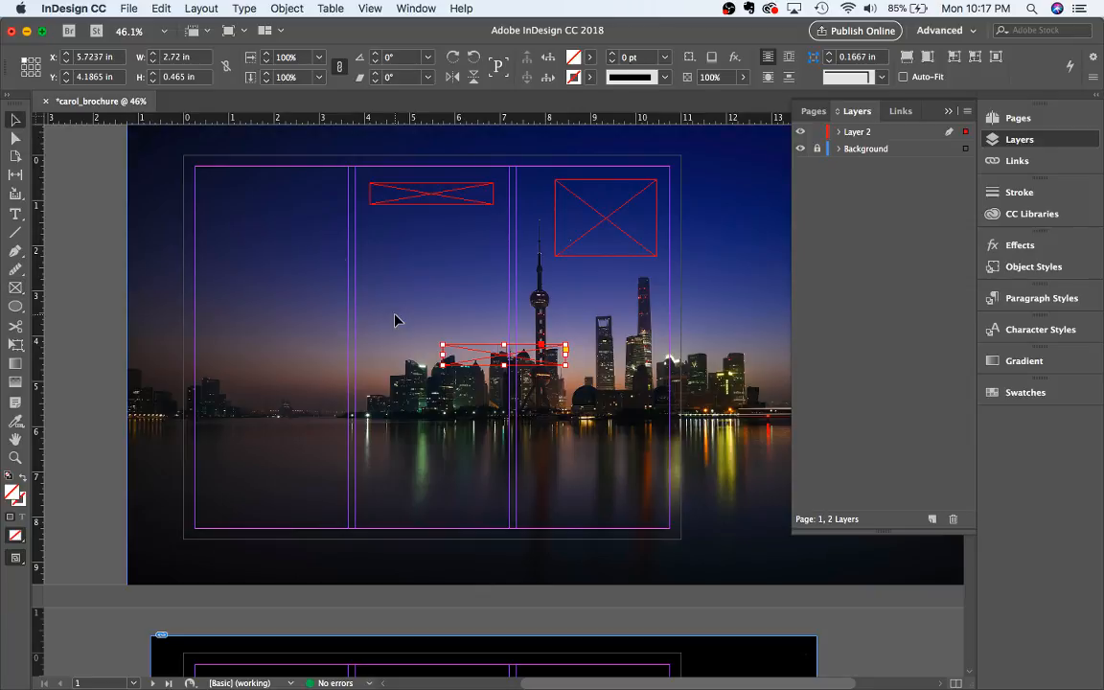
drag(491, 356, 262, 198)
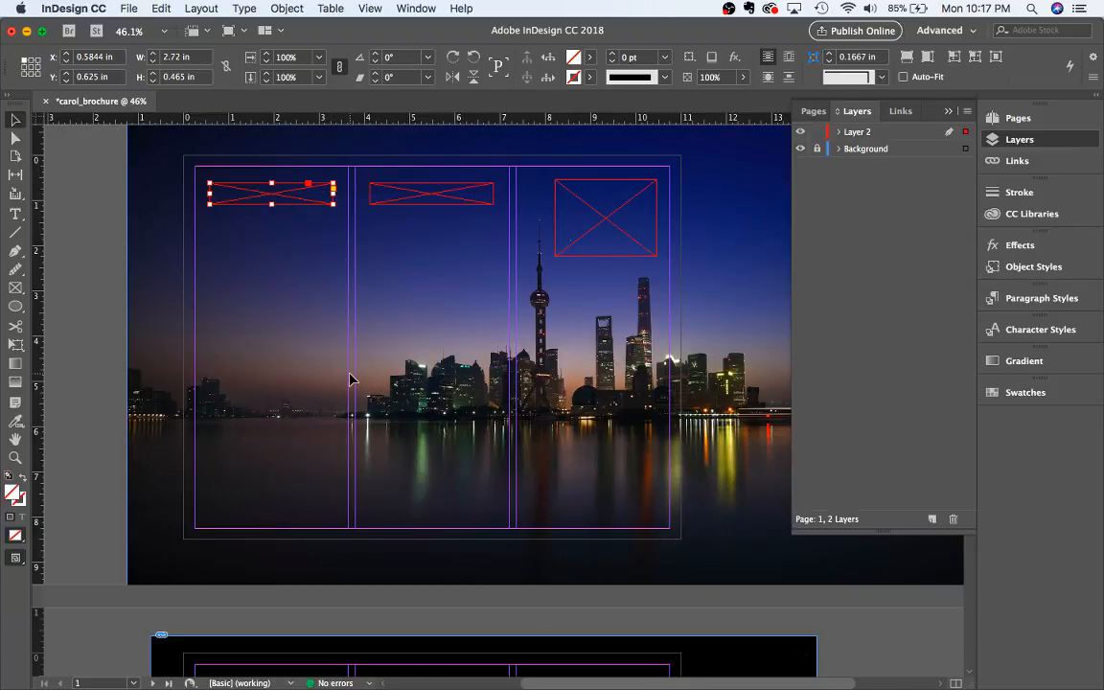
Paste a copy of the narrow heading frame atop page two's first column, at X 0.5844 in, Y 0.625 in
scroll(350, 378, down, 5)
scroll(350, 378, down, 3)
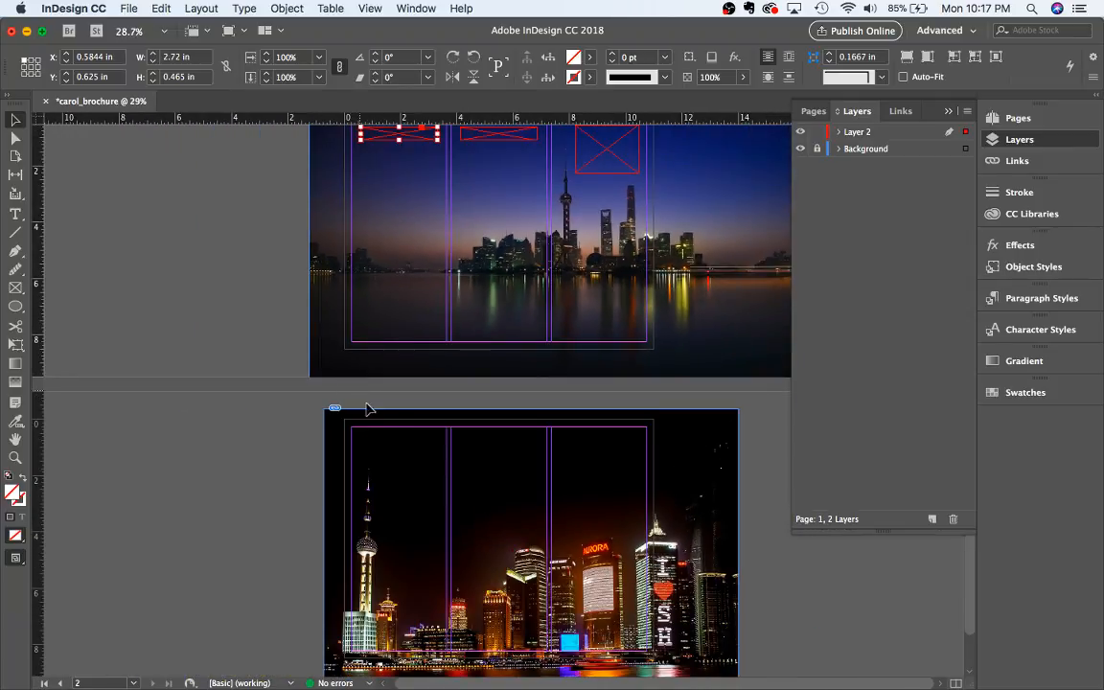
scroll(370, 409, up, 2)
click(272, 451)
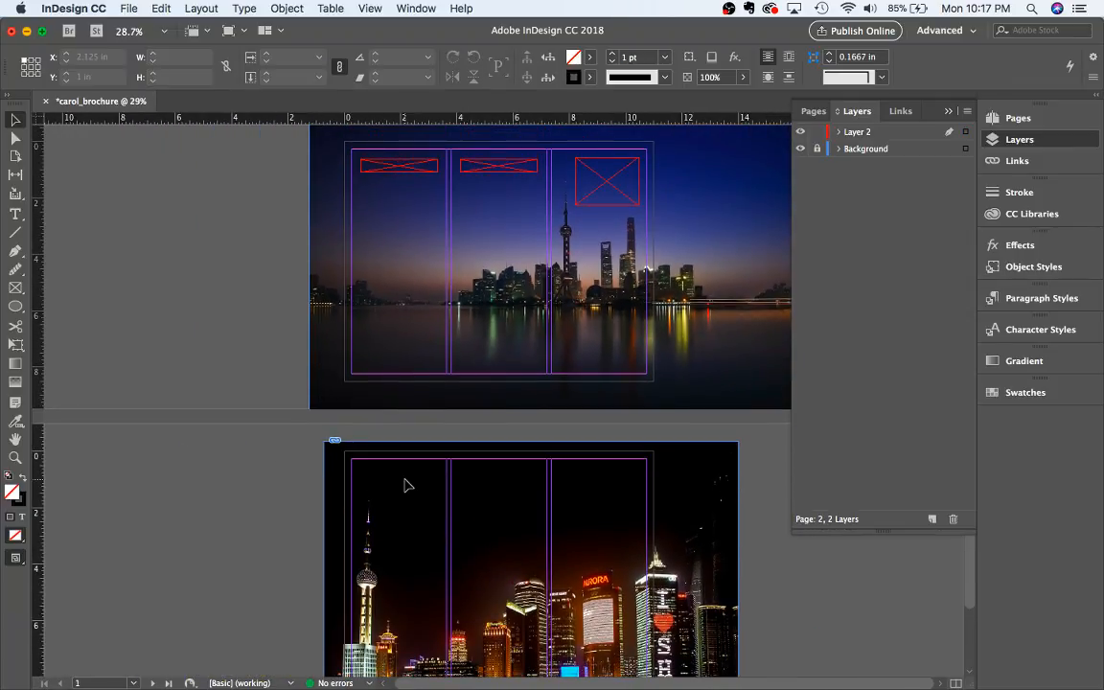
key(super+v)
drag(498, 554, 394, 479)
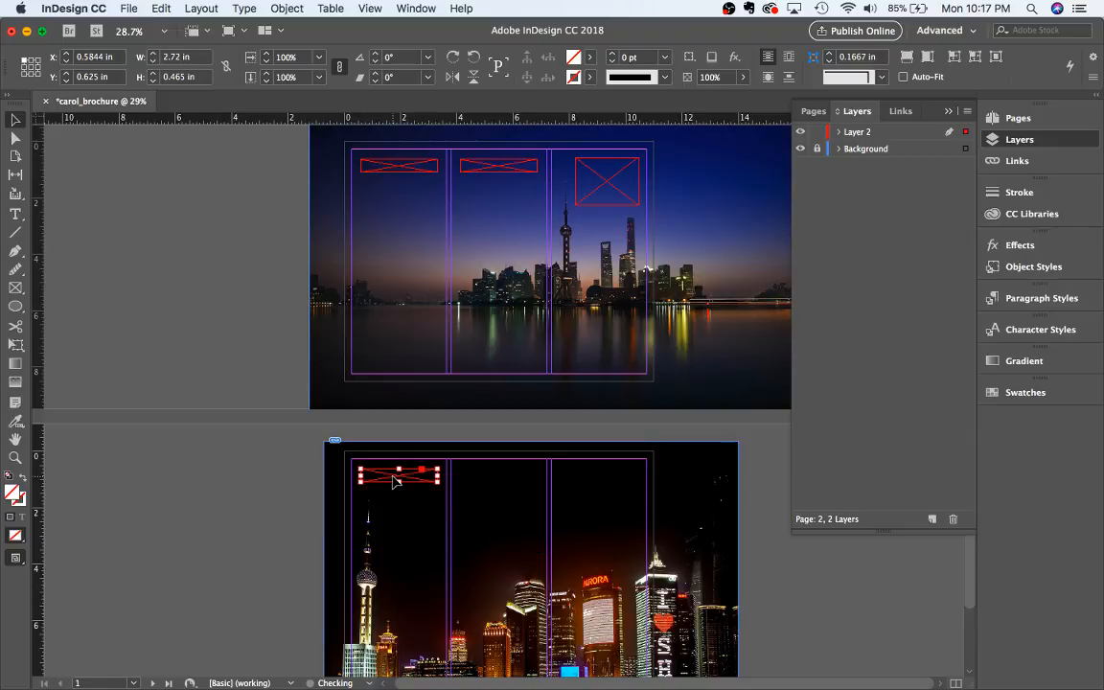
Paste two more heading frames on page two at Y 0.625 in: second column at X 4.14 in, third column at X 7.6956 in
key(super+v)
drag(497, 551, 487, 483)
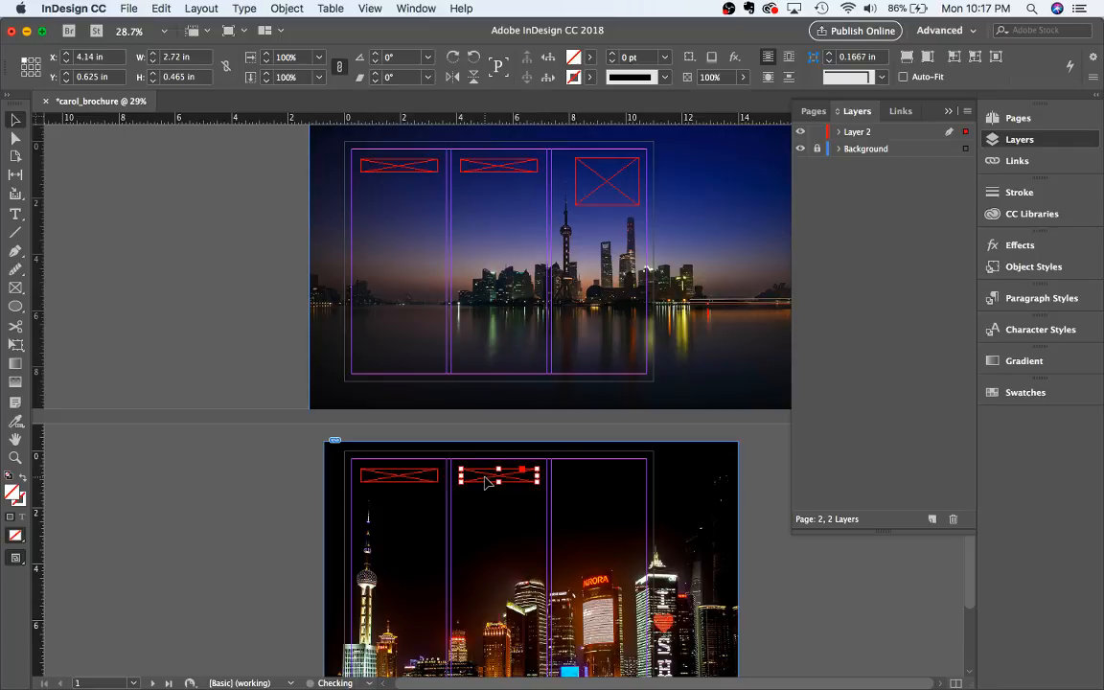
key(cmd+z)
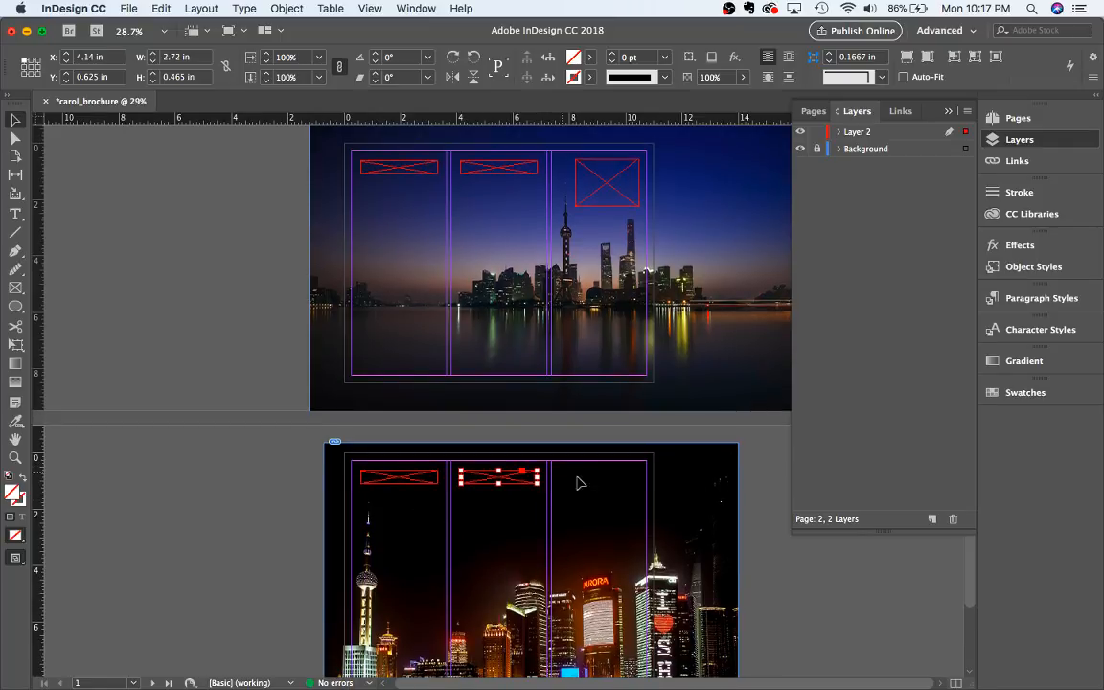
drag(505, 551, 584, 482)
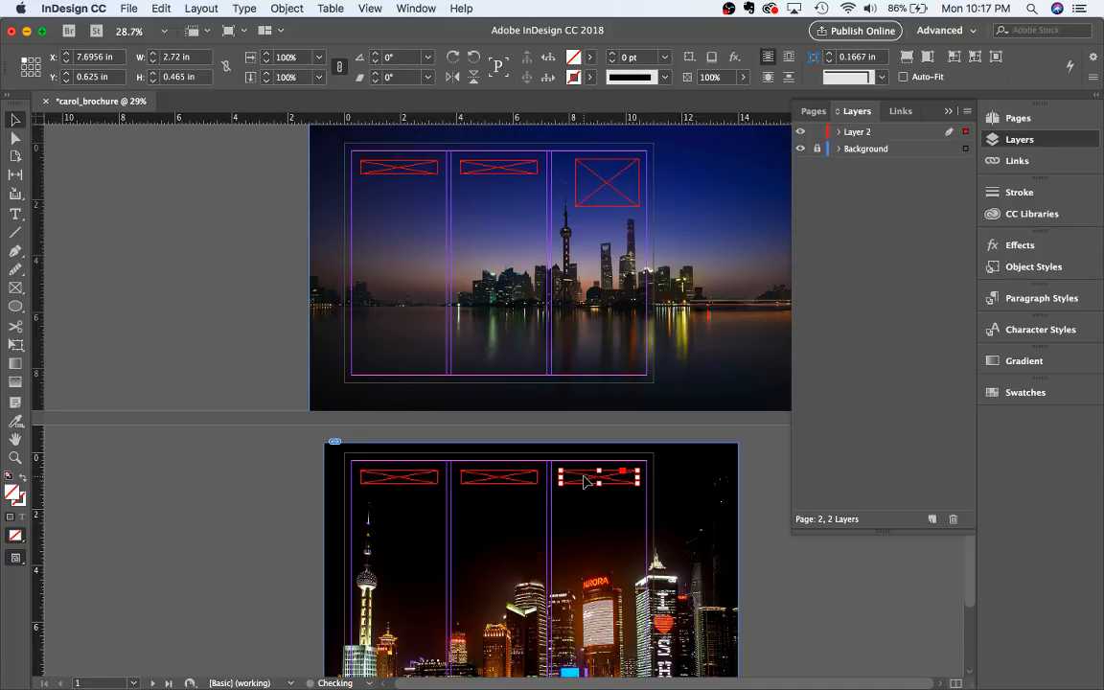
Draw a rectangle frame about 1.93 × 1.91 in below the heading frame in page two's first column
scroll(579, 400, down, 1)
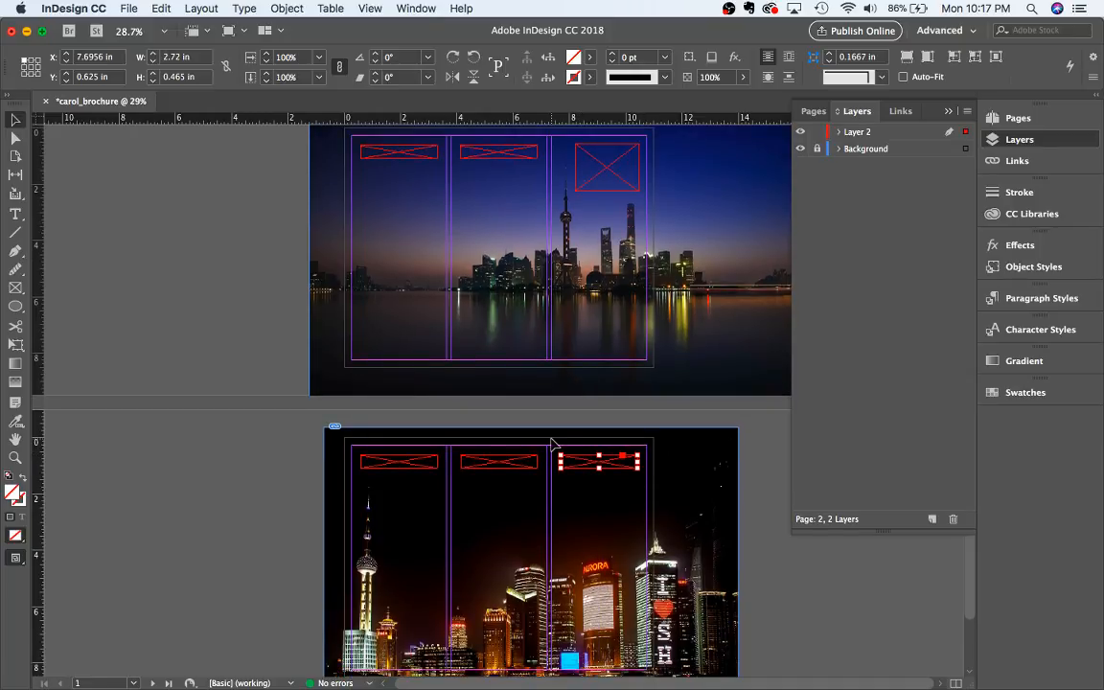
scroll(552, 443, down, 3)
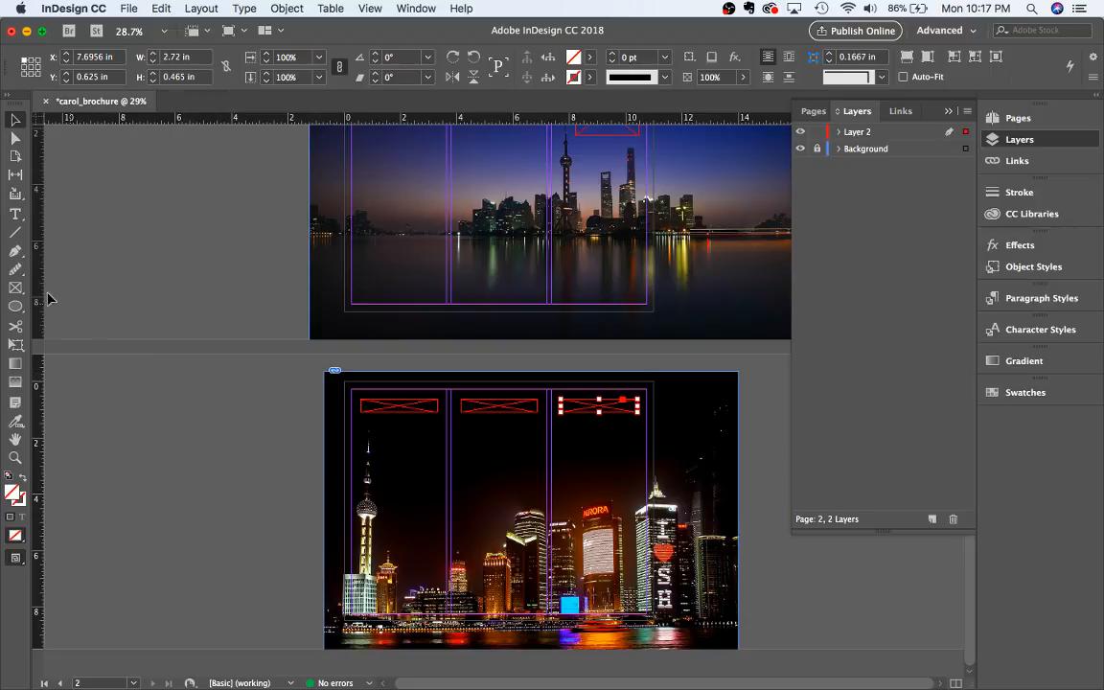
key(f)
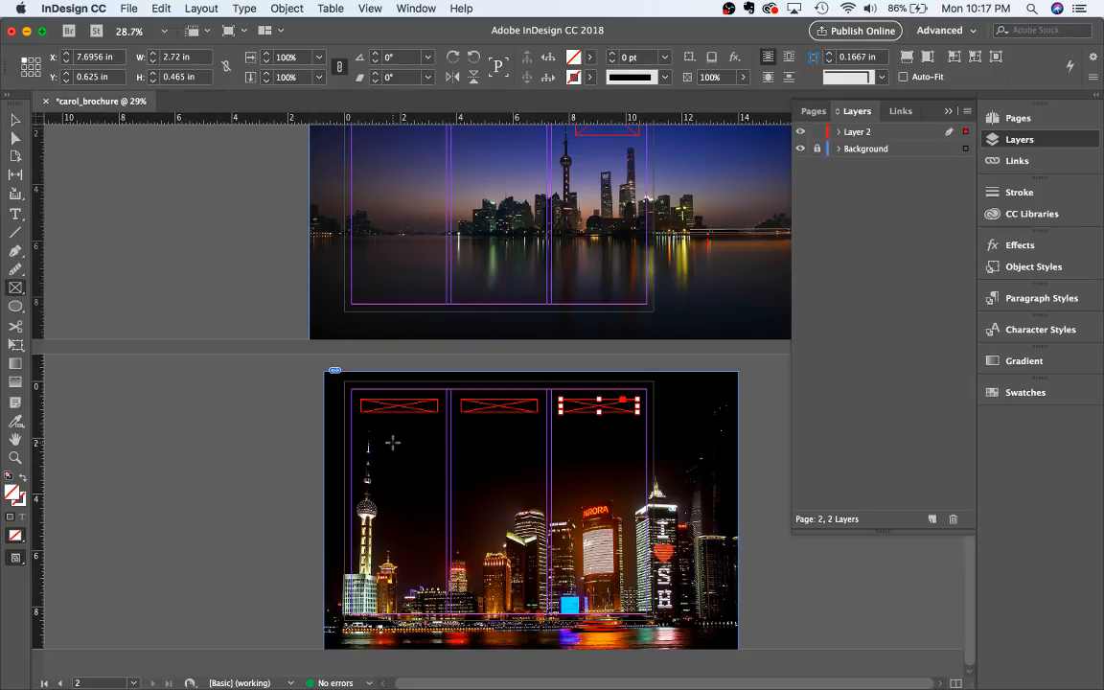
drag(383, 427, 442, 487)
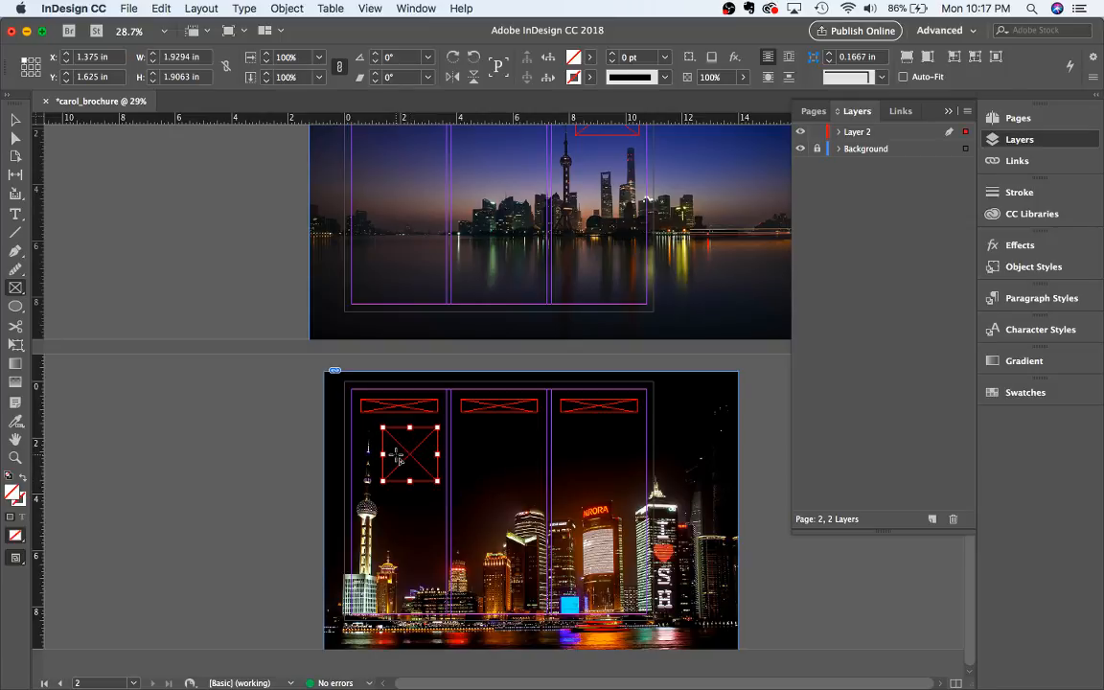
Move the first column's picture frame down to Y 3.0938 in and stretch it to about 2.72 in tall
click(13, 122)
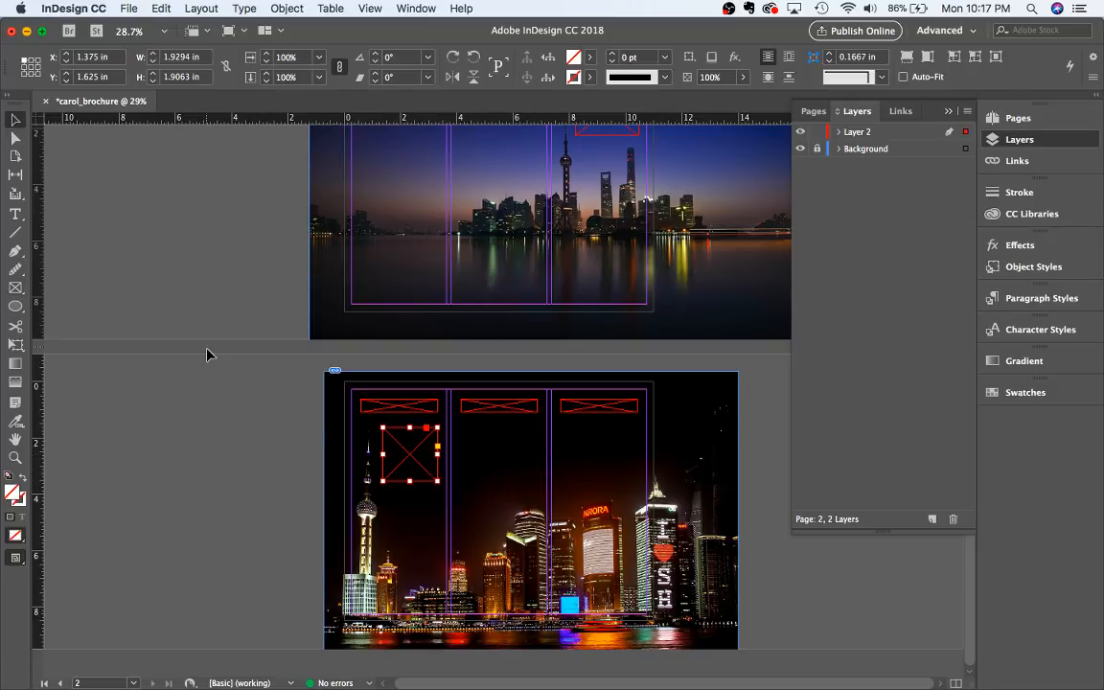
mouse_move(411, 457)
mouse_down()
mouse_move(413, 508)
mouse_move(410, 453)
mouse_move(410, 468)
mouse_up()
scroll(388, 517, up, 5)
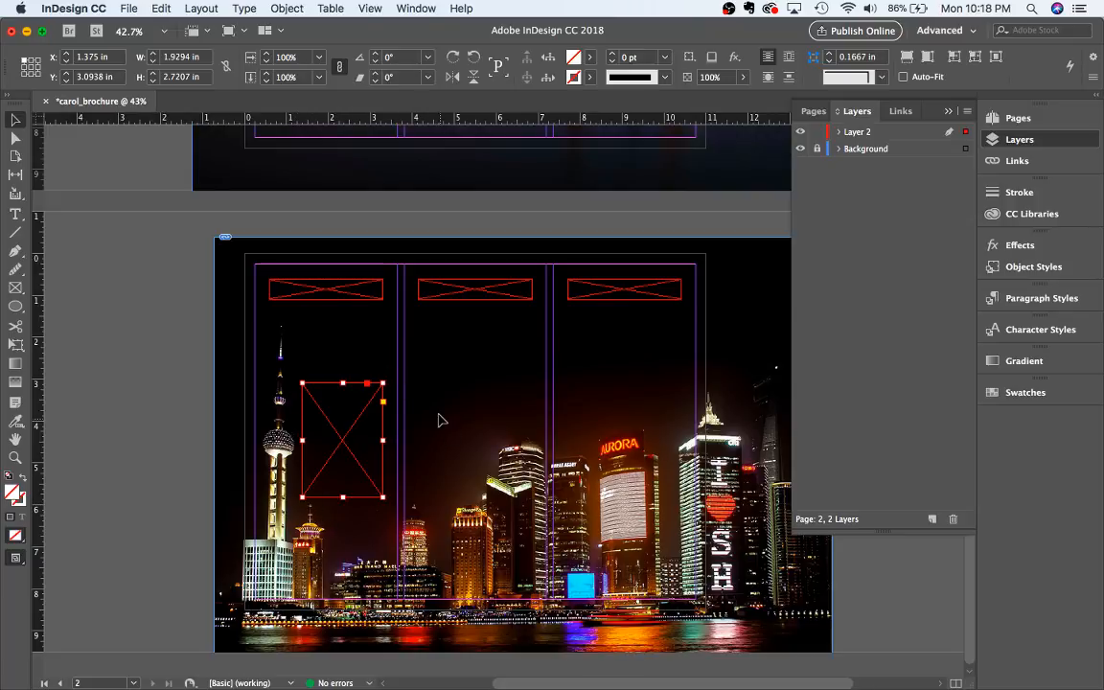
On page two, draw a 2.98 × 1.16 in frame in the second column and duplicate it into the third at Y 1.35 in, 2.48 in tall
click(15, 213)
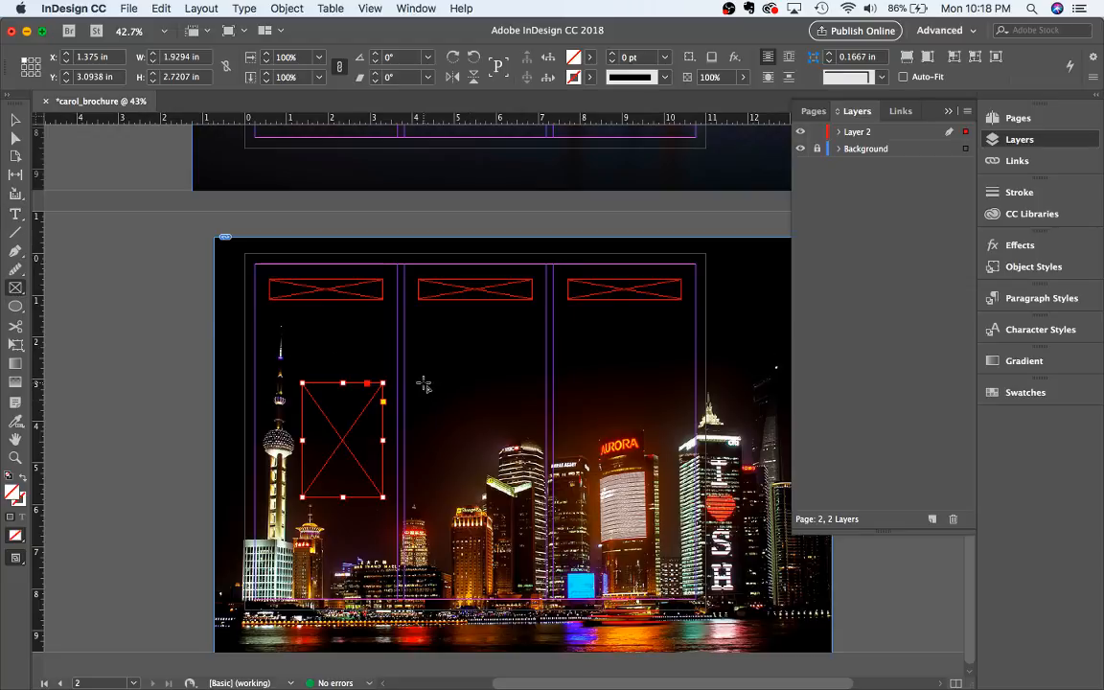
drag(413, 382, 540, 432)
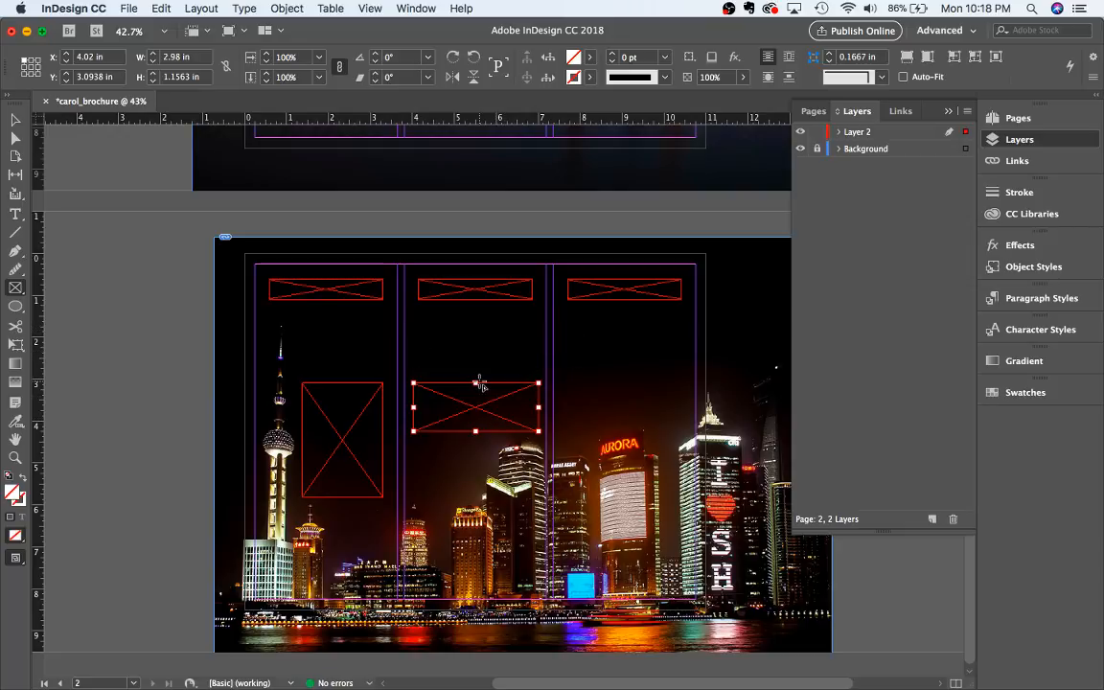
key(super+alt+shift+d)
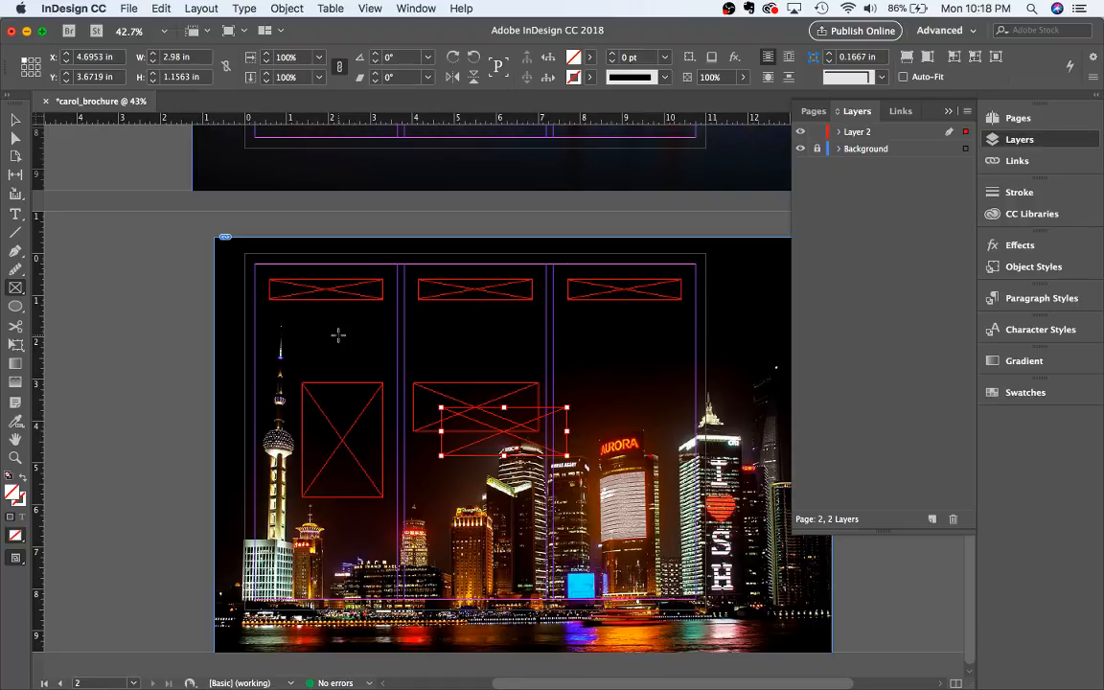
key(v)
drag(481, 436, 623, 414)
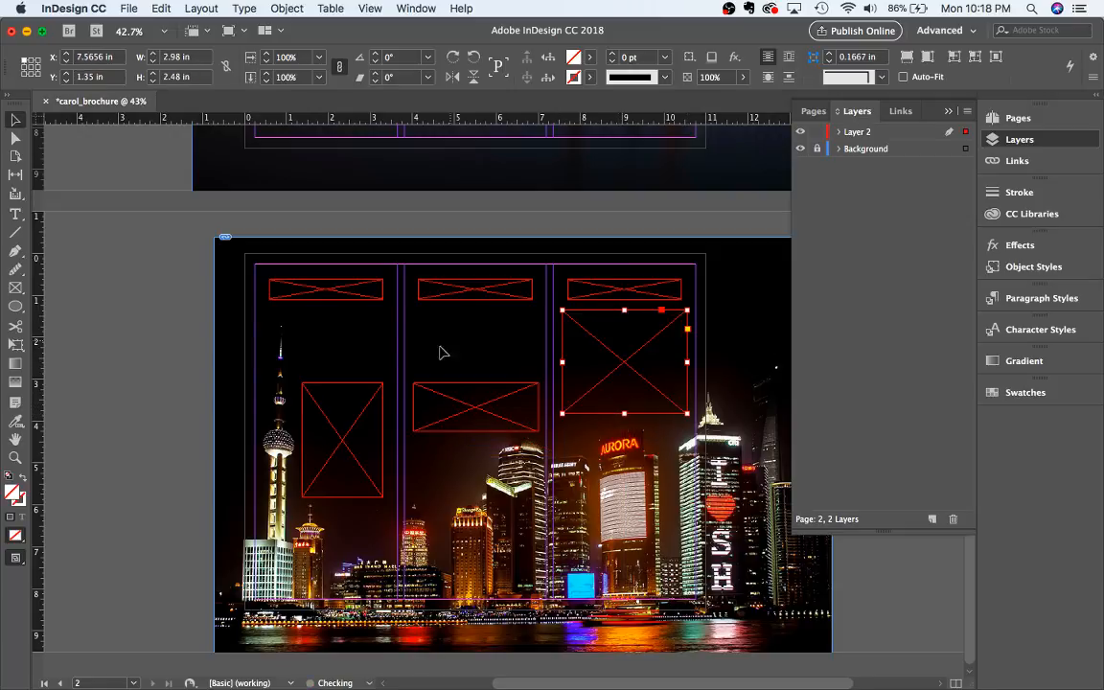
Move page two's first-column frame up to Y 1.35 in, level with the top of the third column's large frame
click(448, 405)
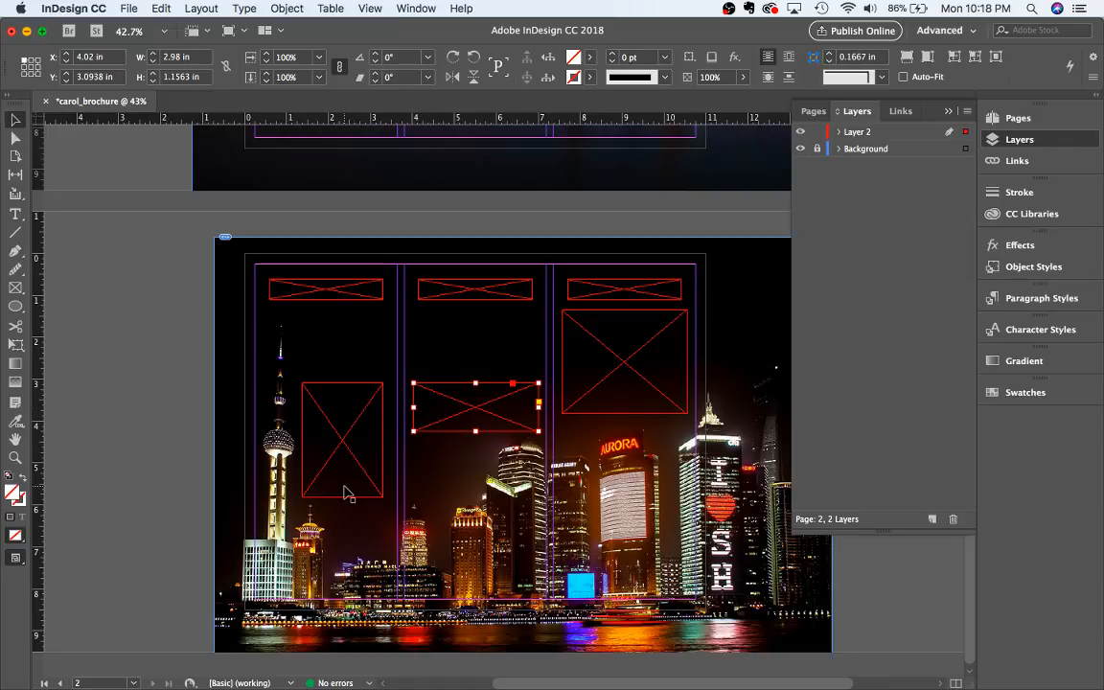
drag(347, 444, 347, 376)
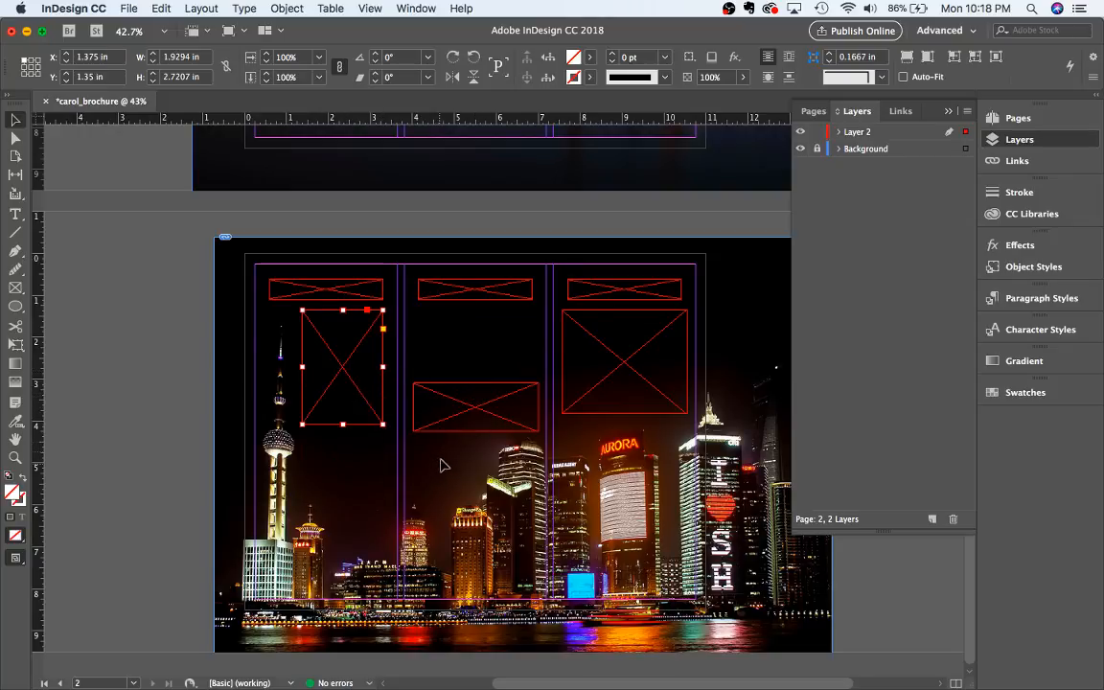
Paste two copies of page two's second-column frame on page one: first column at Y 1.4 in, 3.10 in tall; second column at Y 6.53 in
click(465, 393)
scroll(489, 432, up, 8)
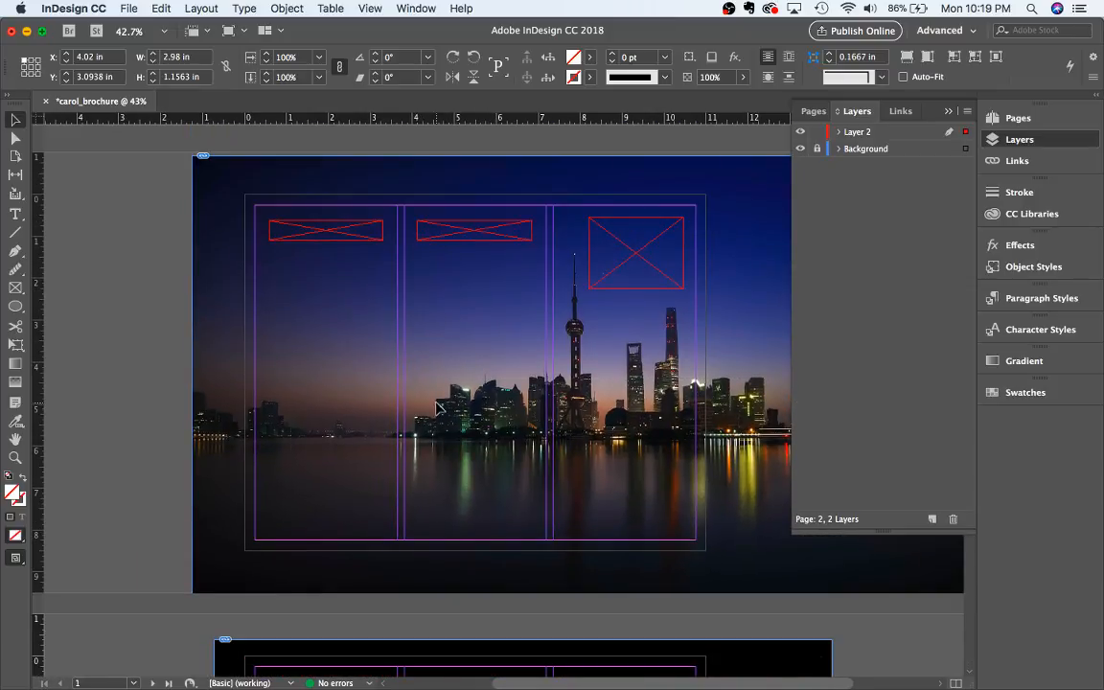
key(super+v)
drag(493, 638, 325, 384)
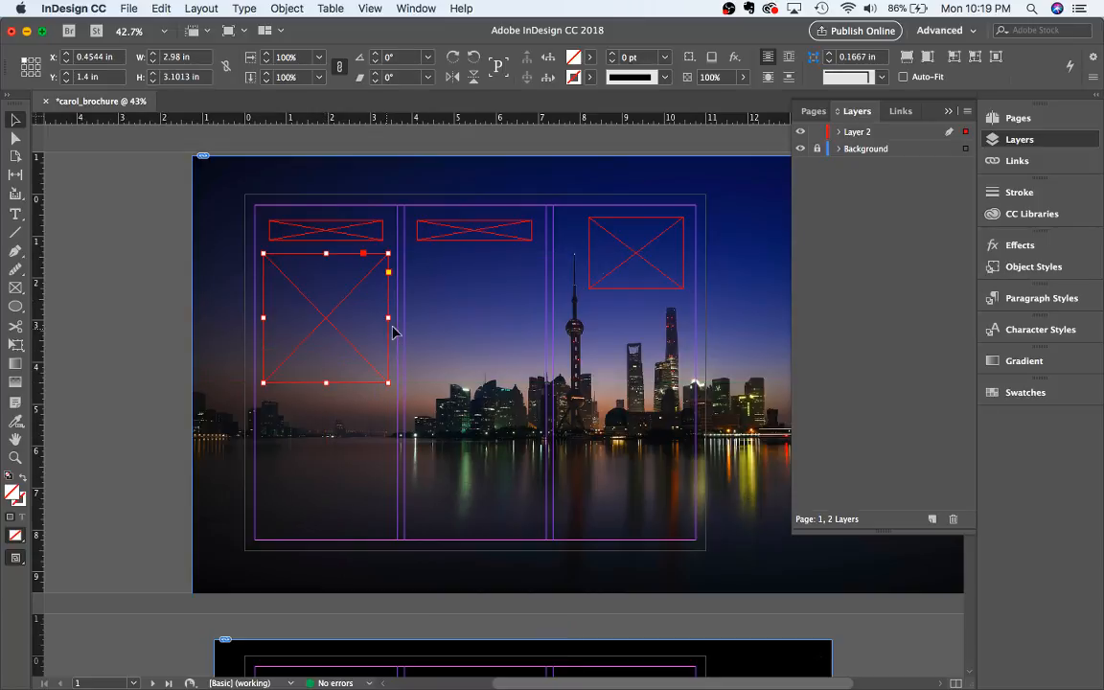
key(super+v)
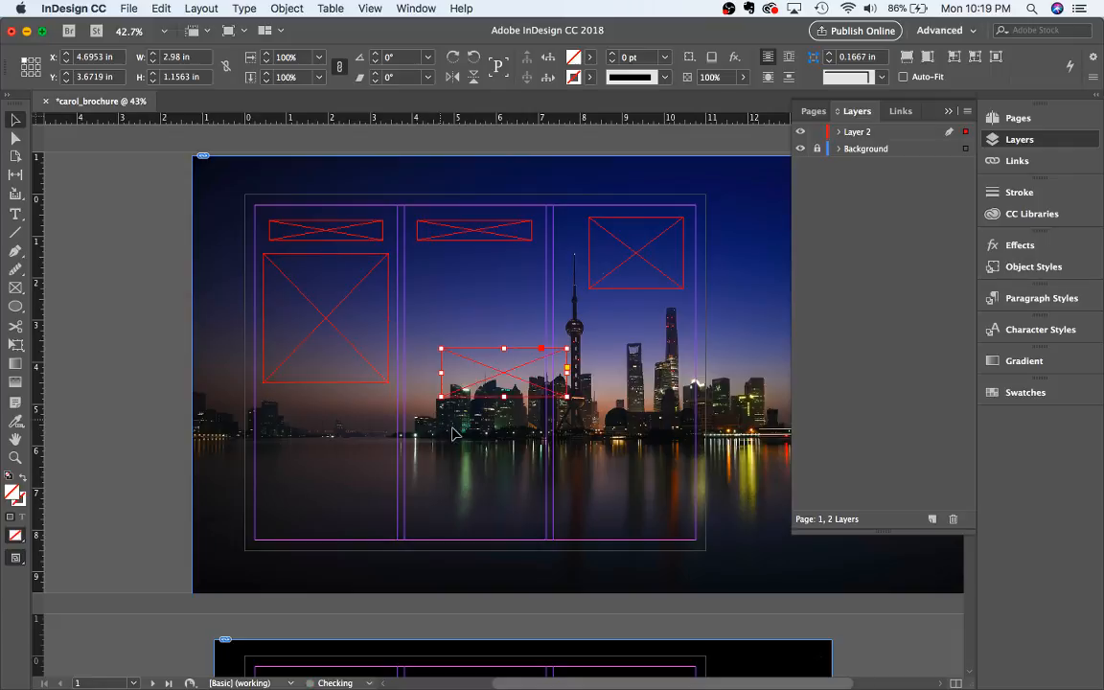
drag(493, 374, 465, 498)
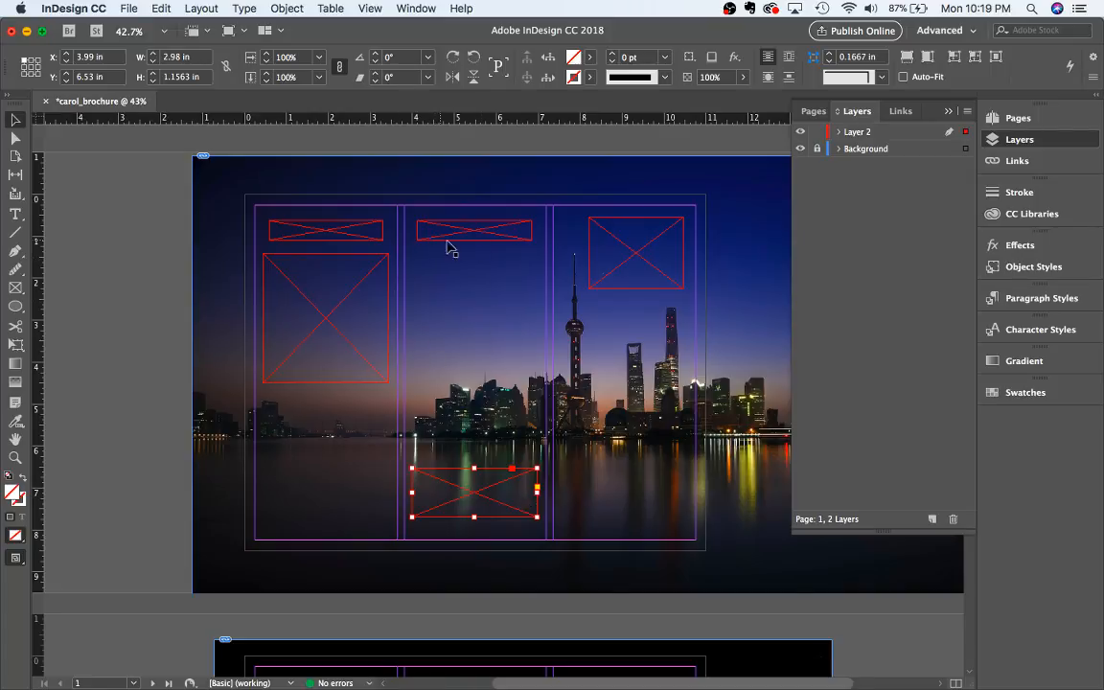
Rename Layer 2, which holds the heading and body frames, as Text
double_click(863, 131)
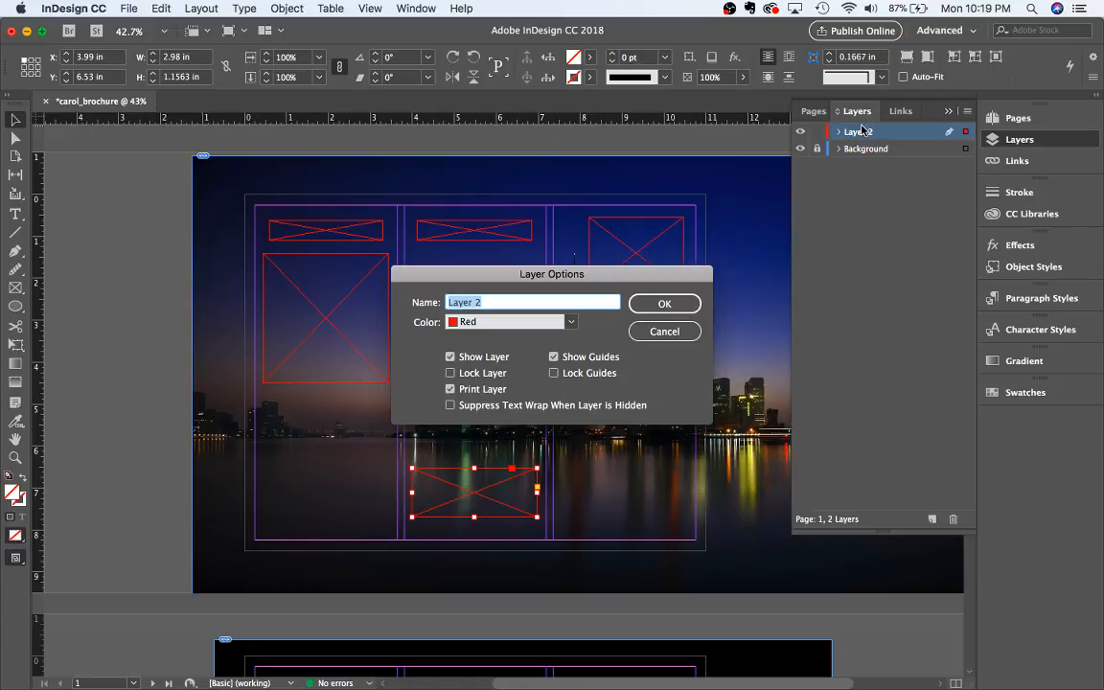
text(t)
key(Return)
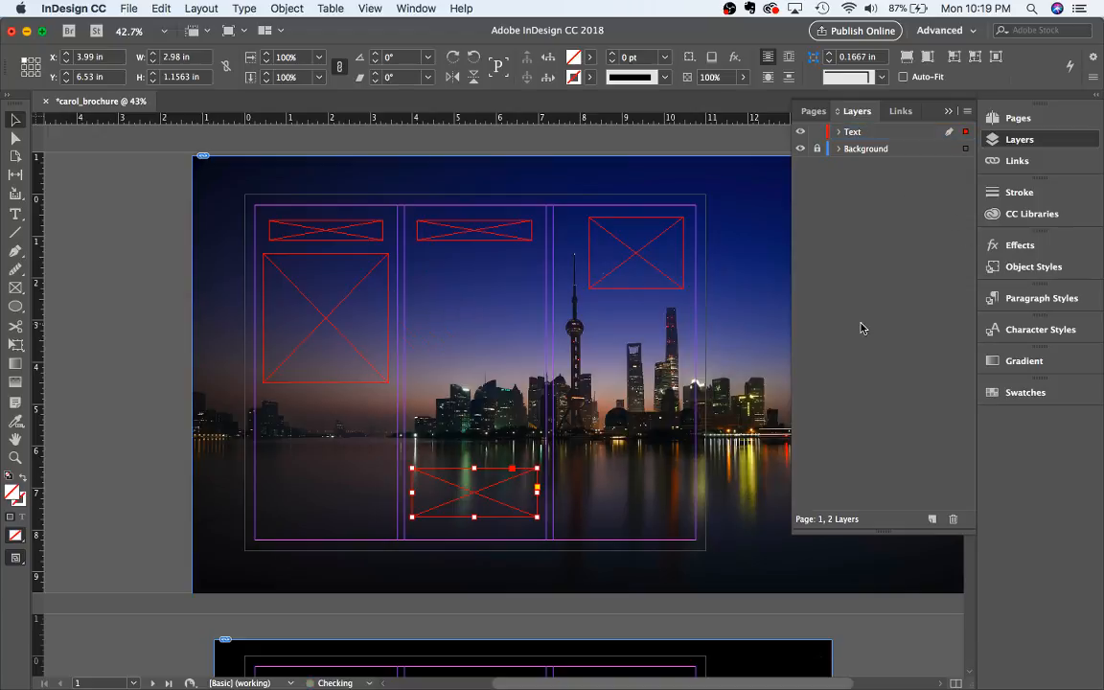
Add a new layer above the Text layer and name it Pictures
click(931, 518)
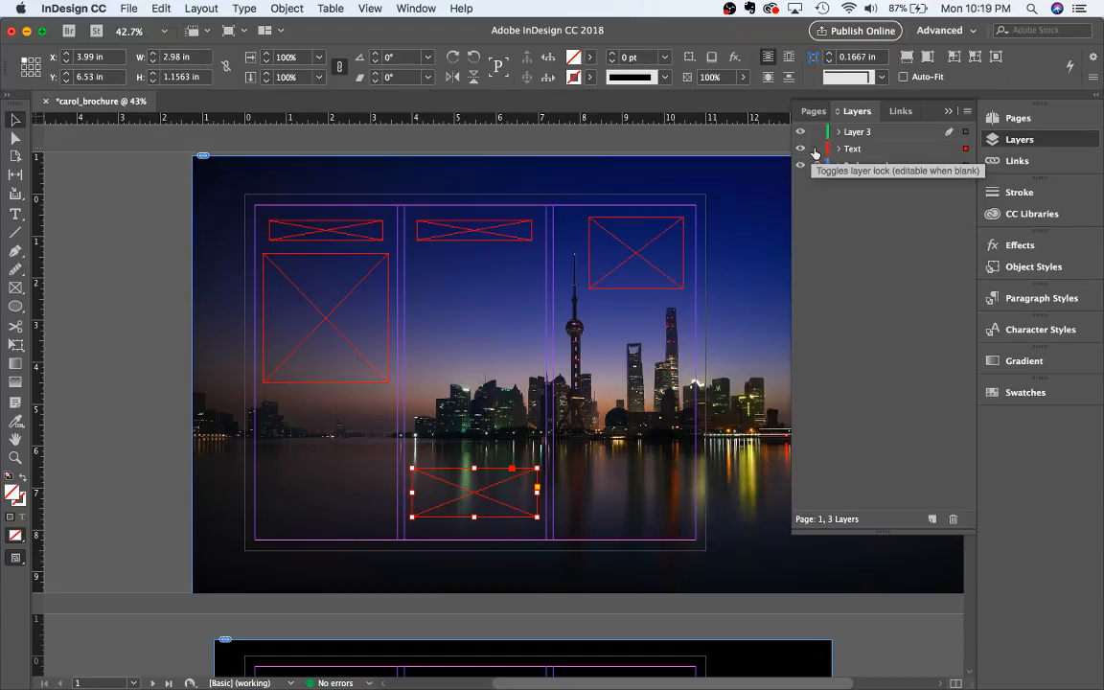
click(857, 135)
double_click(855, 137)
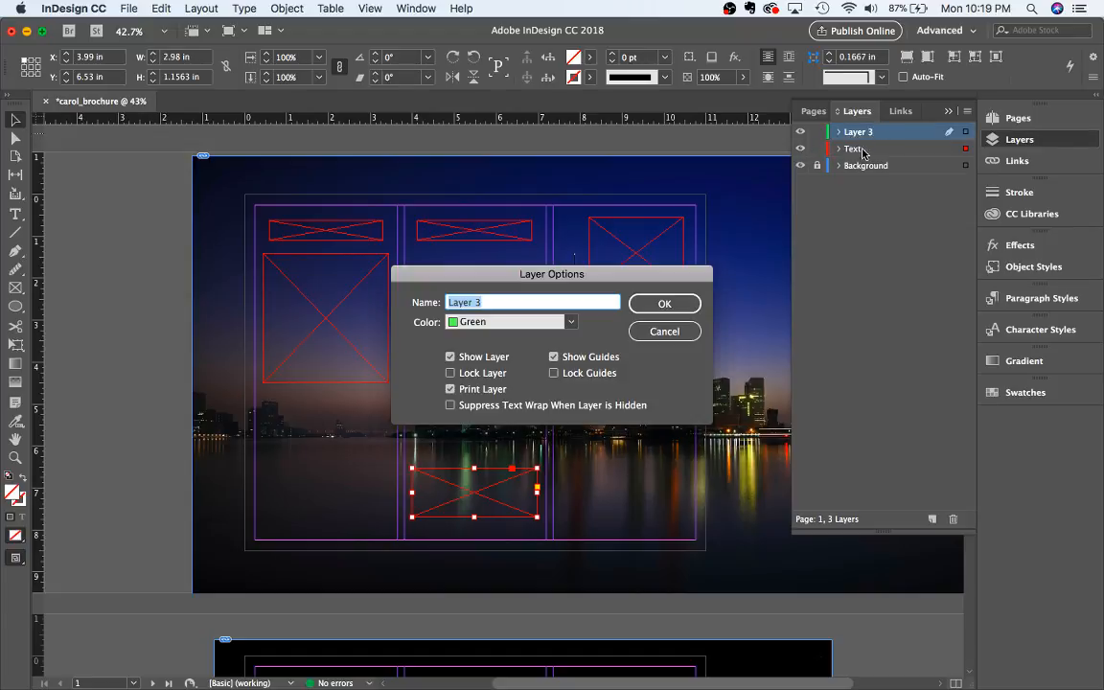
text(O)
text(ictures)
key(Return)
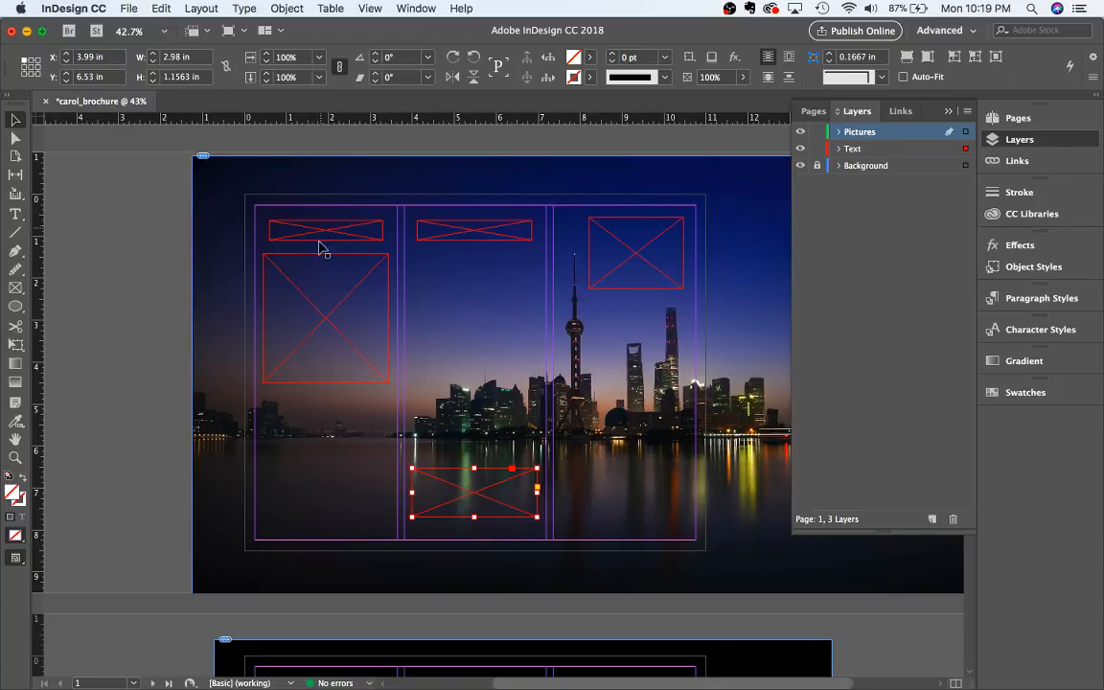
Draw two picture frames on page one: 2.48 × 2.4 in under the second column's heading, and about 2.98 × 2.92 in at the first column's bottom
click(16, 289)
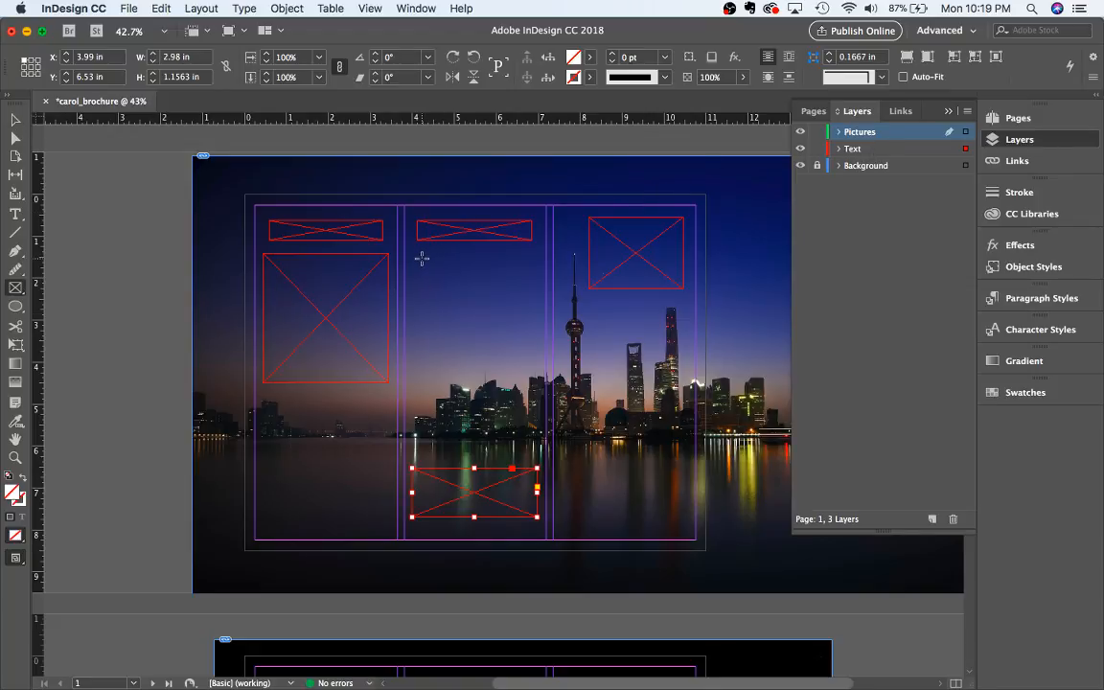
drag(421, 259, 526, 359)
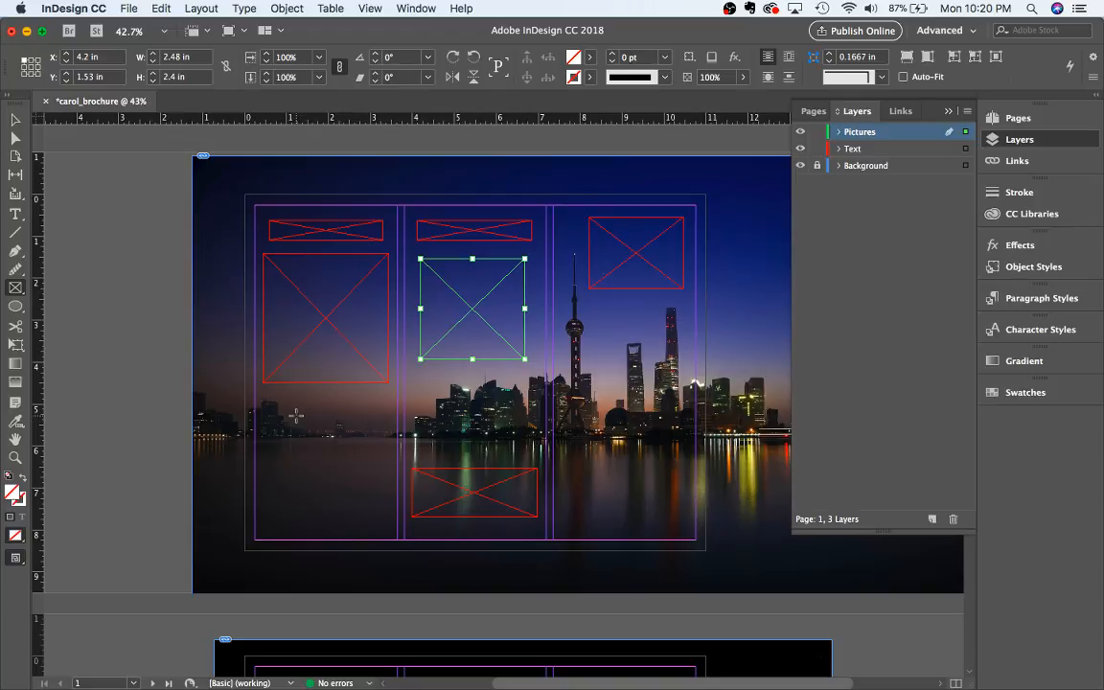
drag(263, 394, 388, 517)
Draw two picture frames on page two: 1.4 × 1.36 in under the second column's heading, and 2.98 × 2.82 in below the third column's large frame
scroll(493, 287, down, 10)
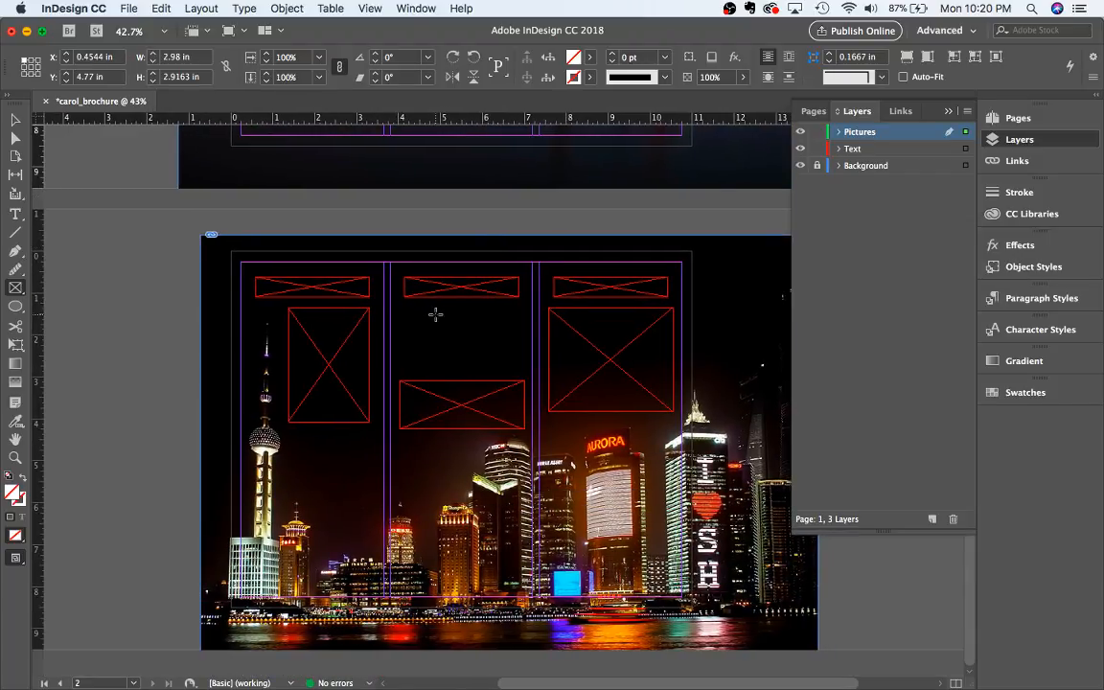
drag(431, 308, 490, 365)
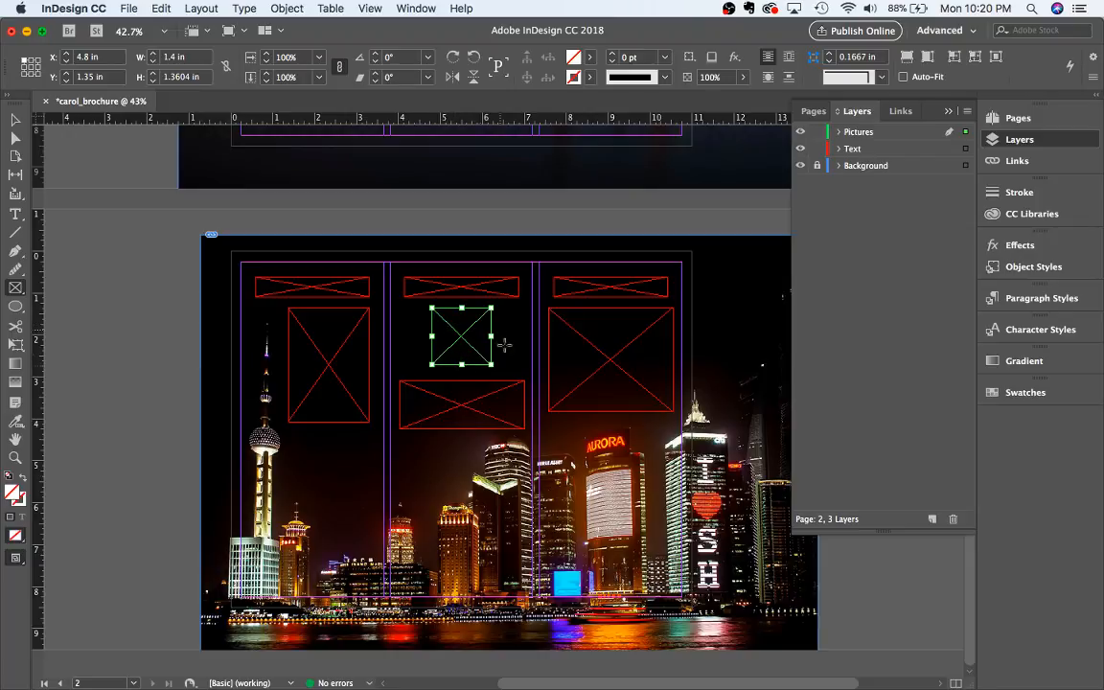
scroll(383, 383, right, 1)
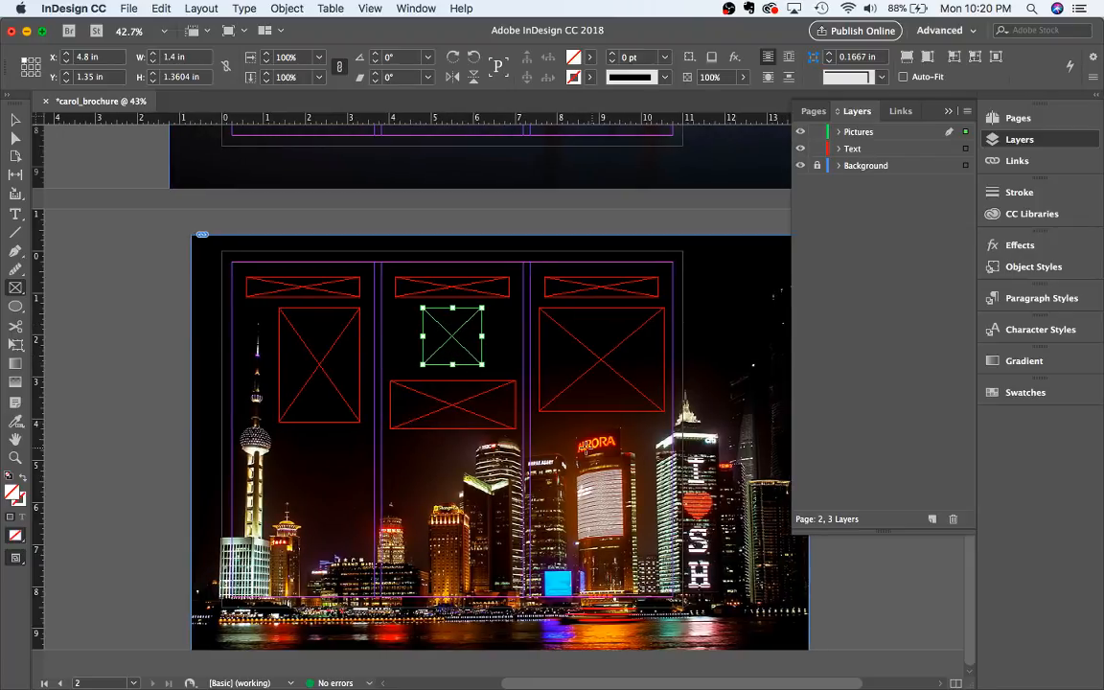
drag(538, 424, 664, 543)
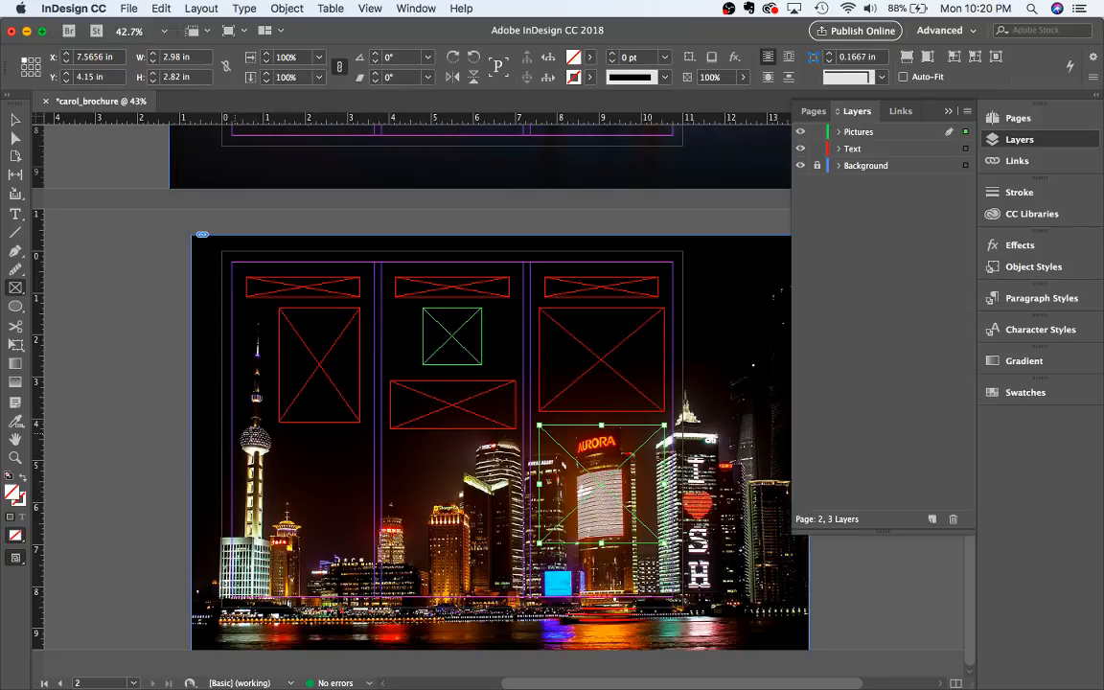
Draw a picture frame about 1.93 × 1.7 in at Y 4.25 in below page two's first-column text frame, and deselect it
scroll(450, 449, down, 3)
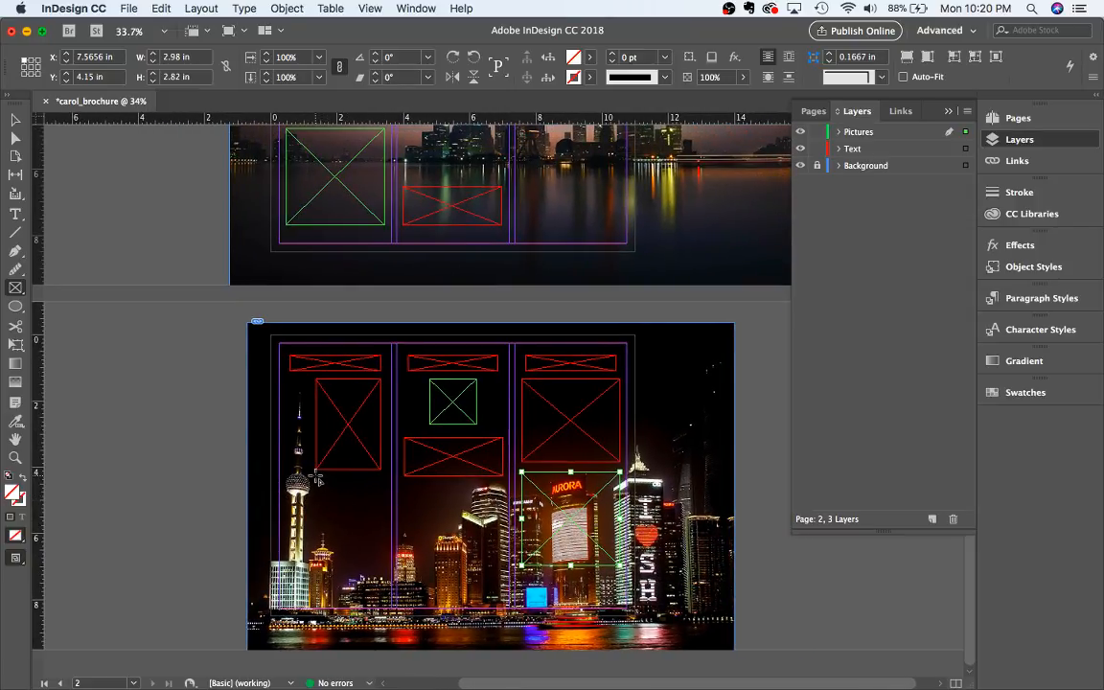
drag(316, 477, 382, 538)
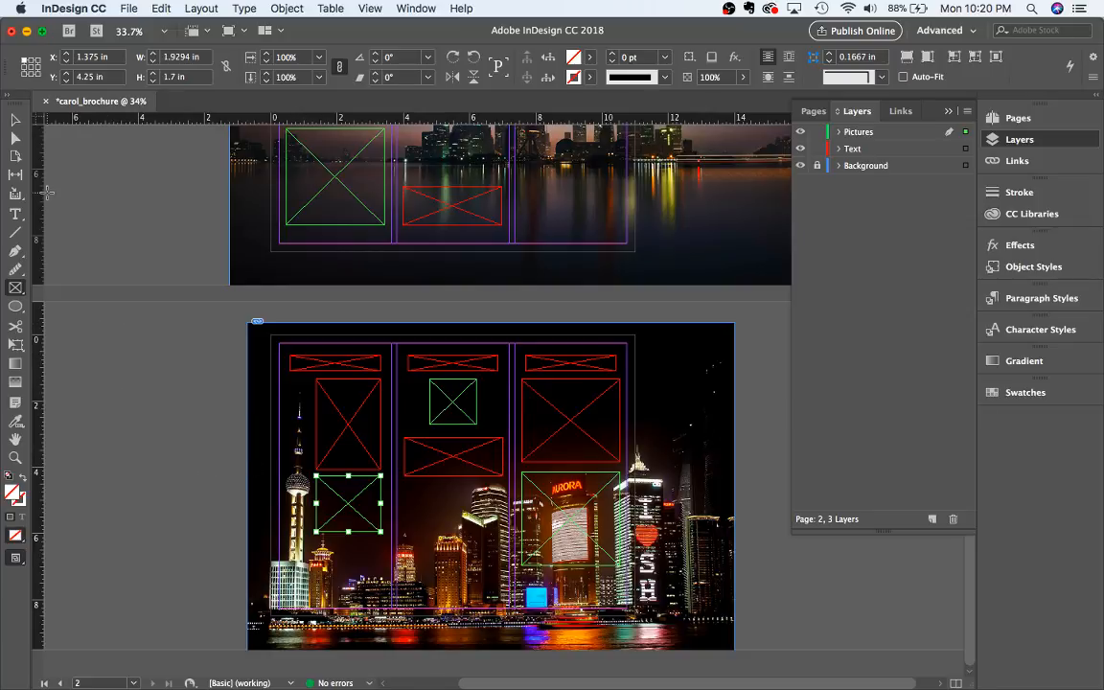
key(v)
click(295, 510)
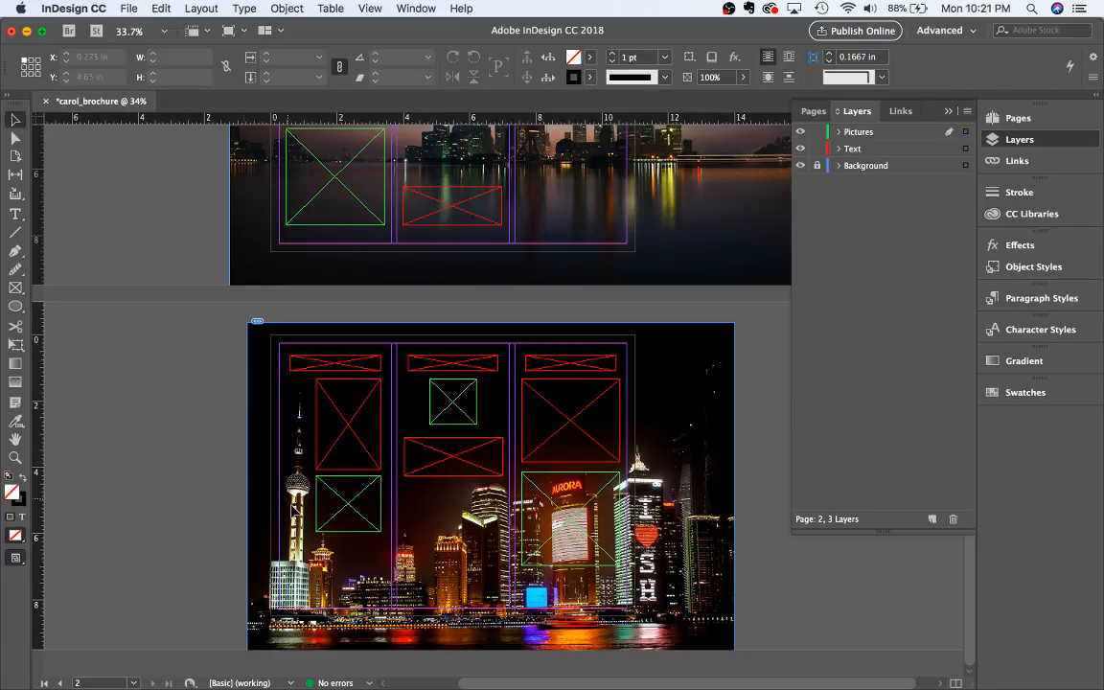
Preview both pages without guides and frame edges, return to the normal view, and review the frame layout on each page
key(w)
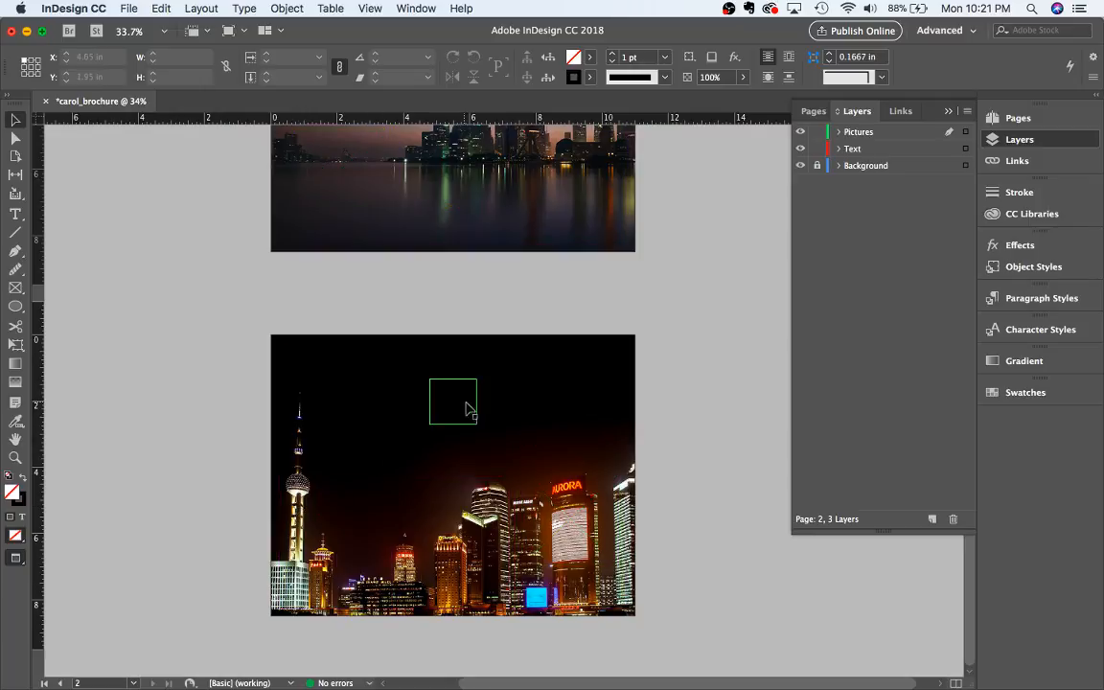
scroll(362, 416, up, 4)
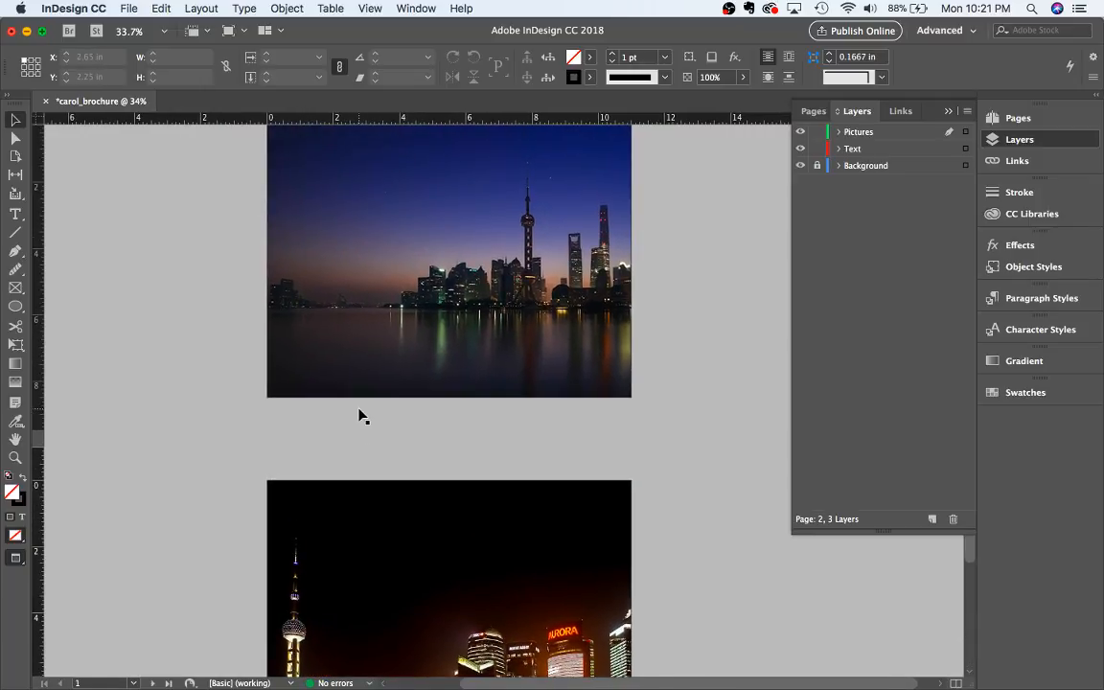
scroll(362, 416, down, 2)
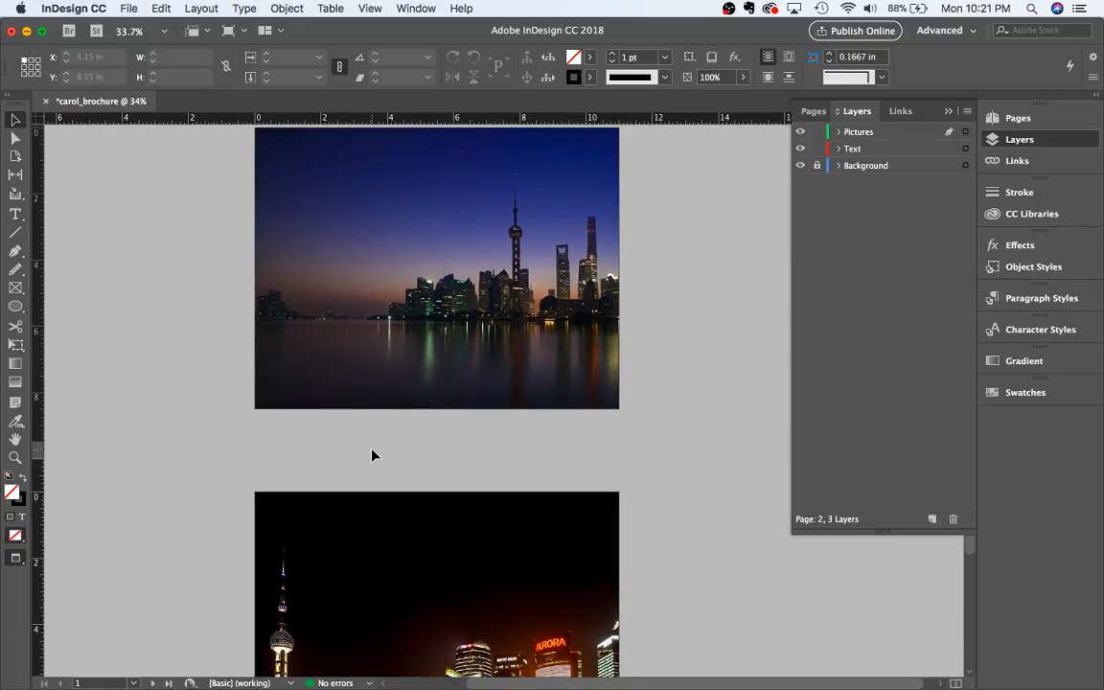
scroll(372, 454, up, 2)
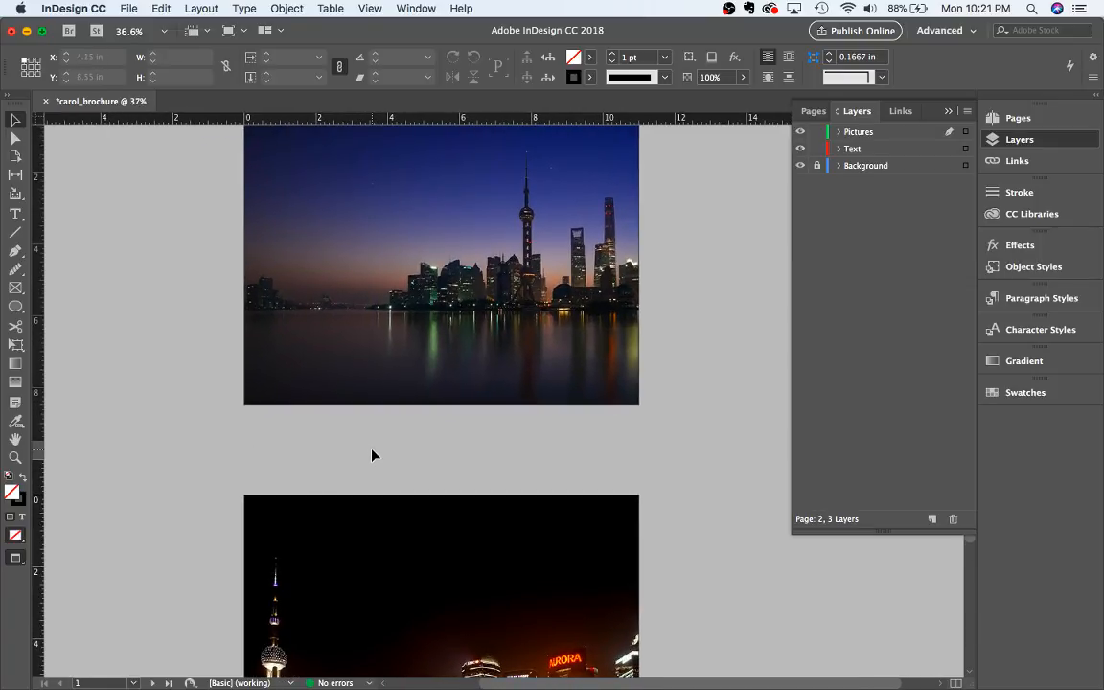
scroll(373, 454, down, 2)
key(w)
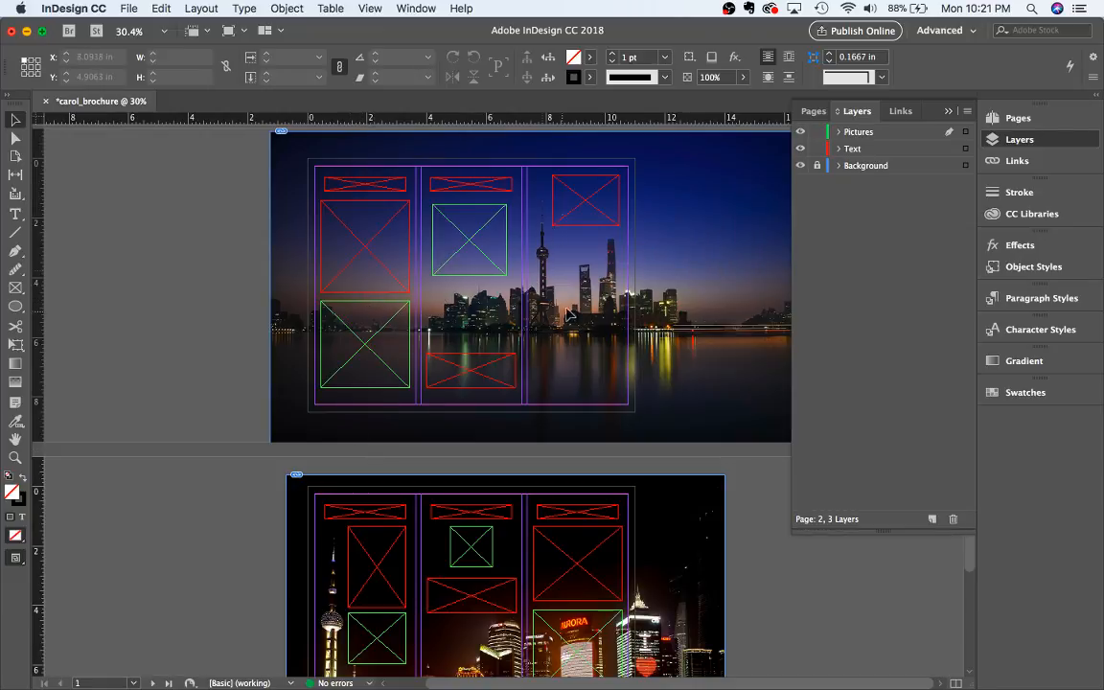
scroll(316, 323, down, 1)
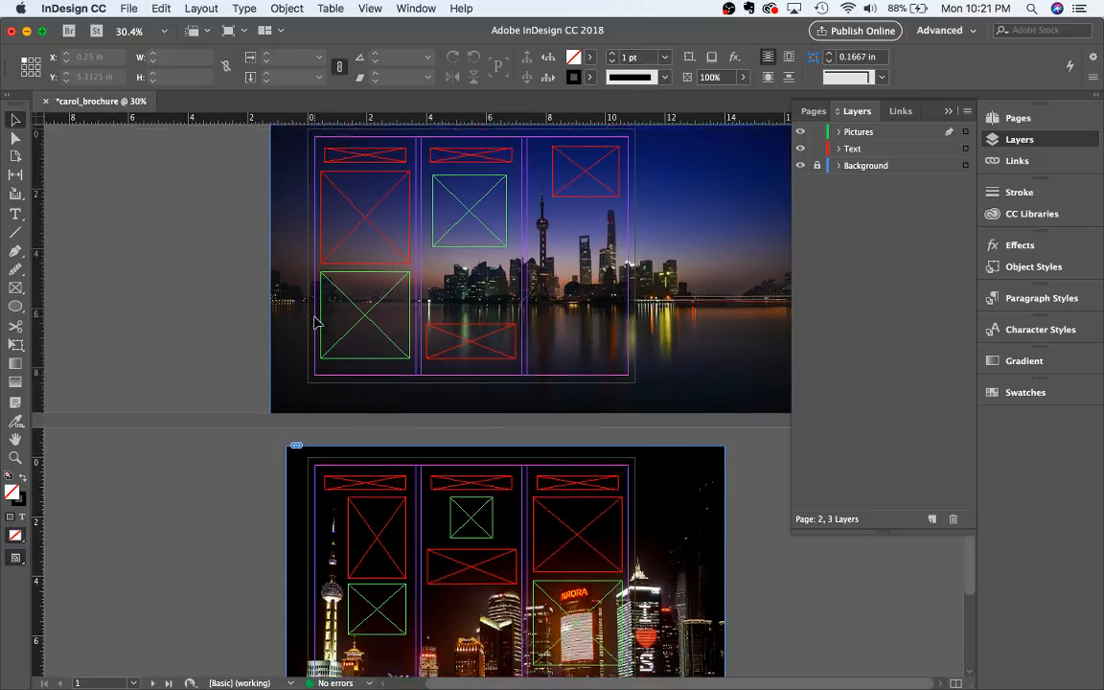
scroll(316, 323, down, 3)
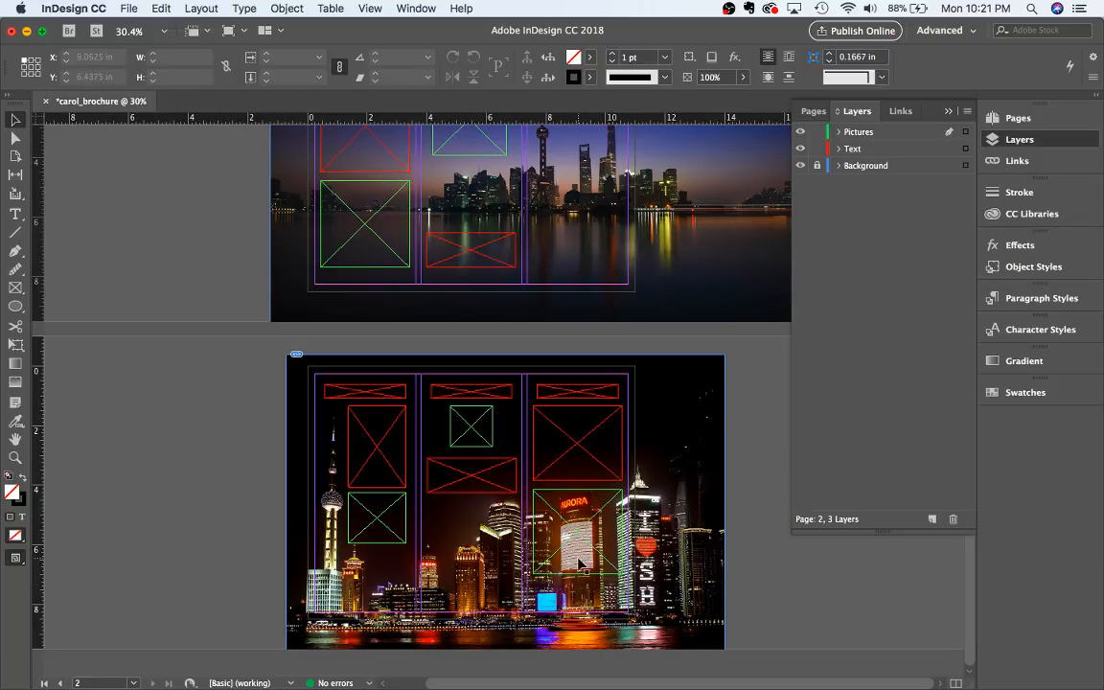
scroll(580, 556, up, 5)
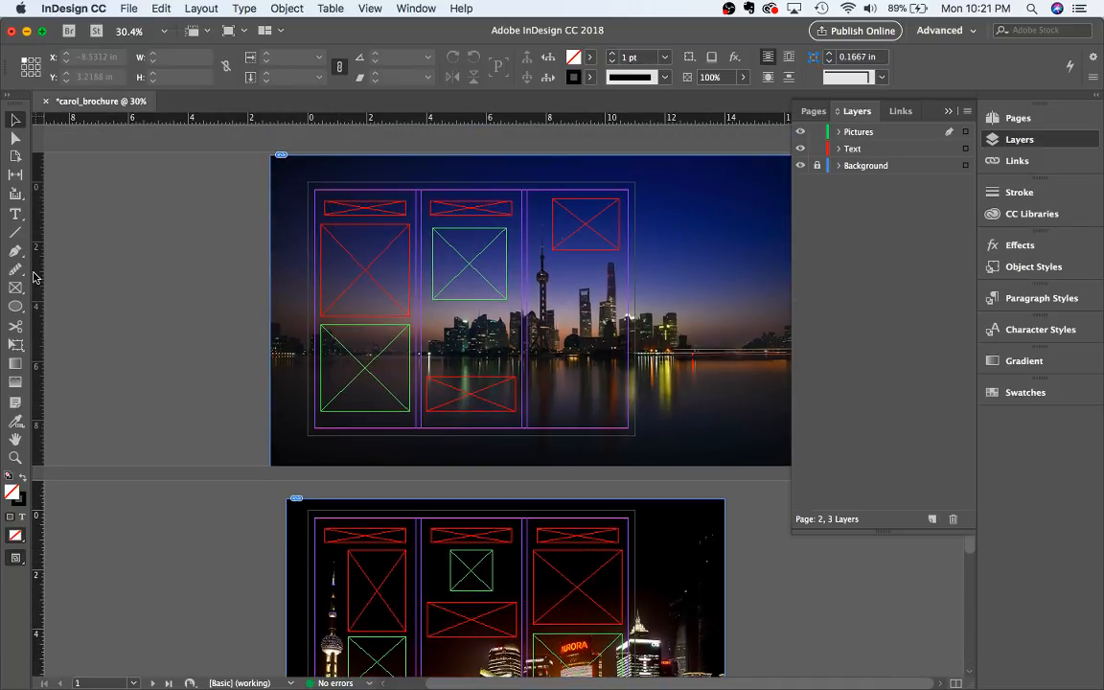
Try to make the first-column heading frame on page one a text frame on the Text layer, and undo it
click(14, 213)
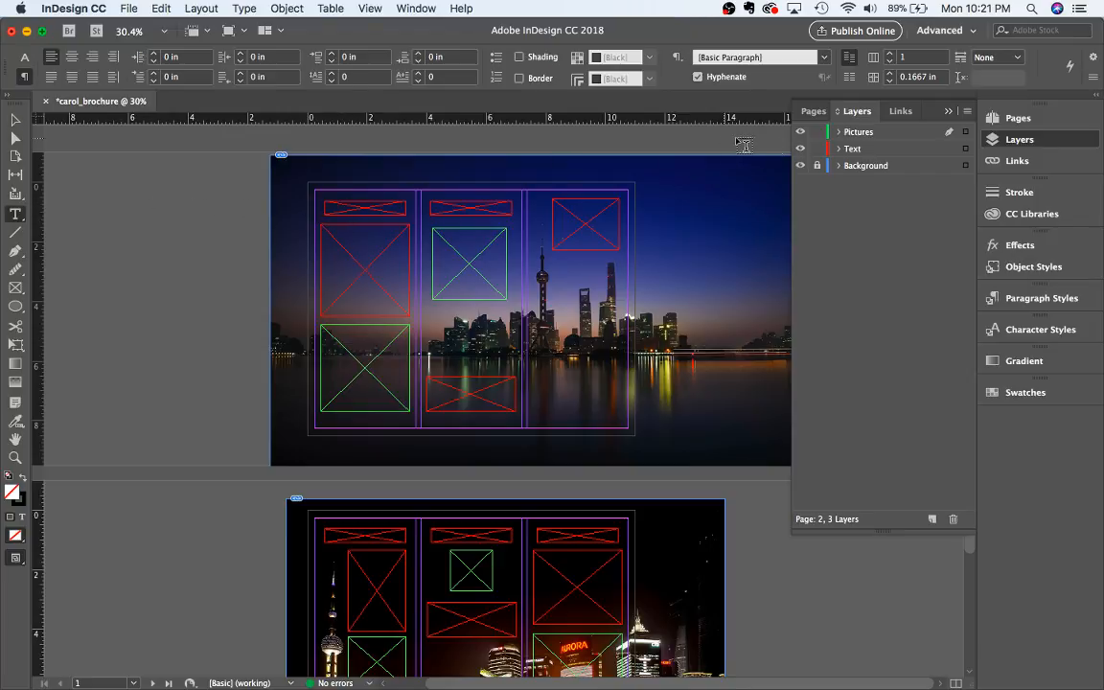
click(856, 150)
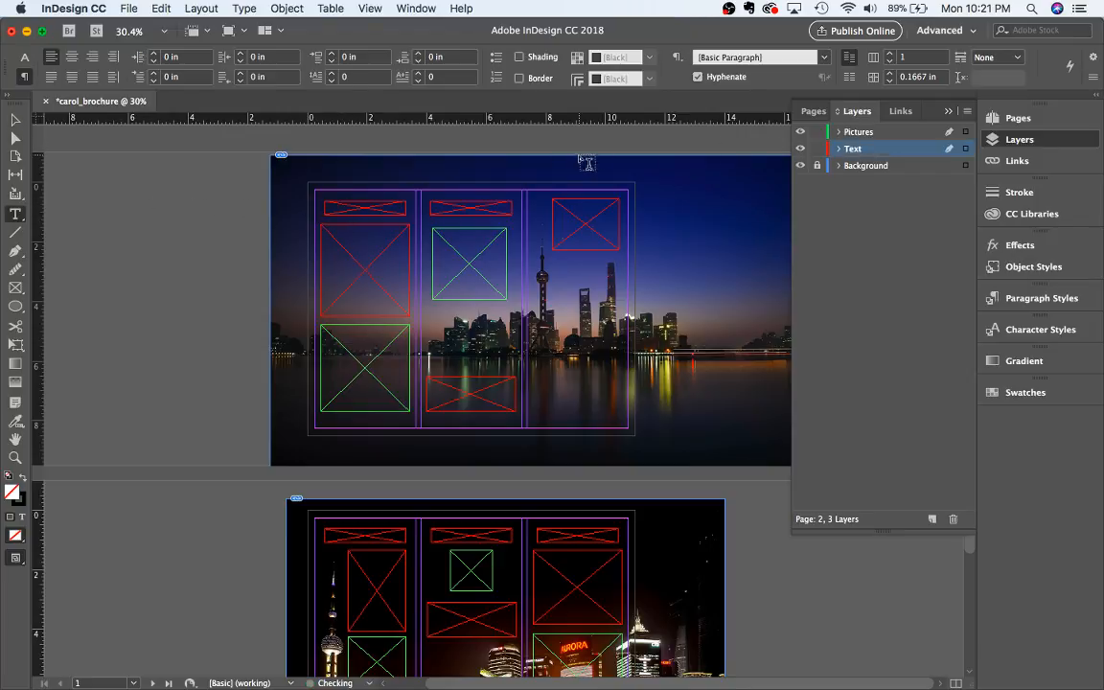
click(342, 217)
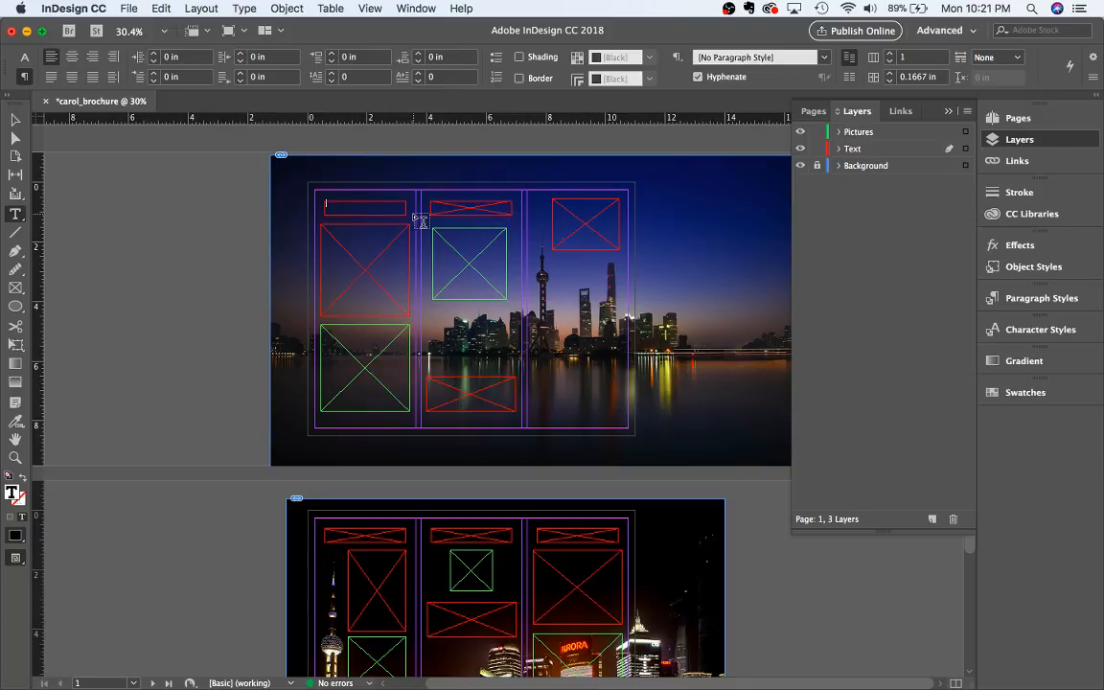
key(super+z)
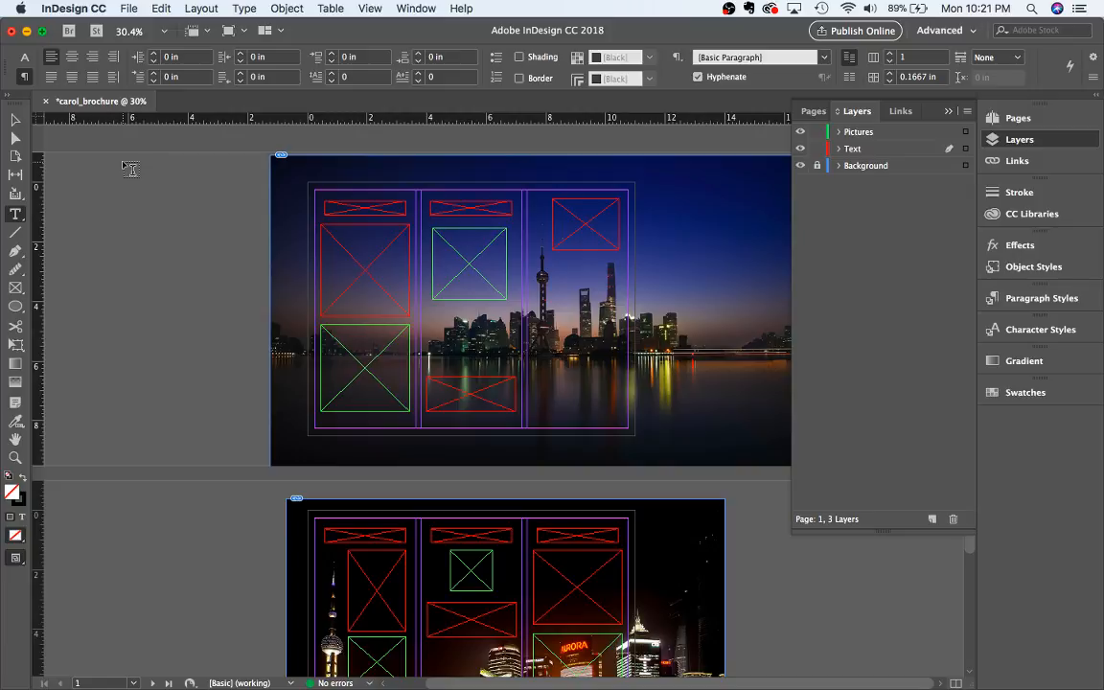
Preview the images available for placing in the shanghai pictures folder, from the blue funnel photo to the subway map, without importing any
key(super+d)
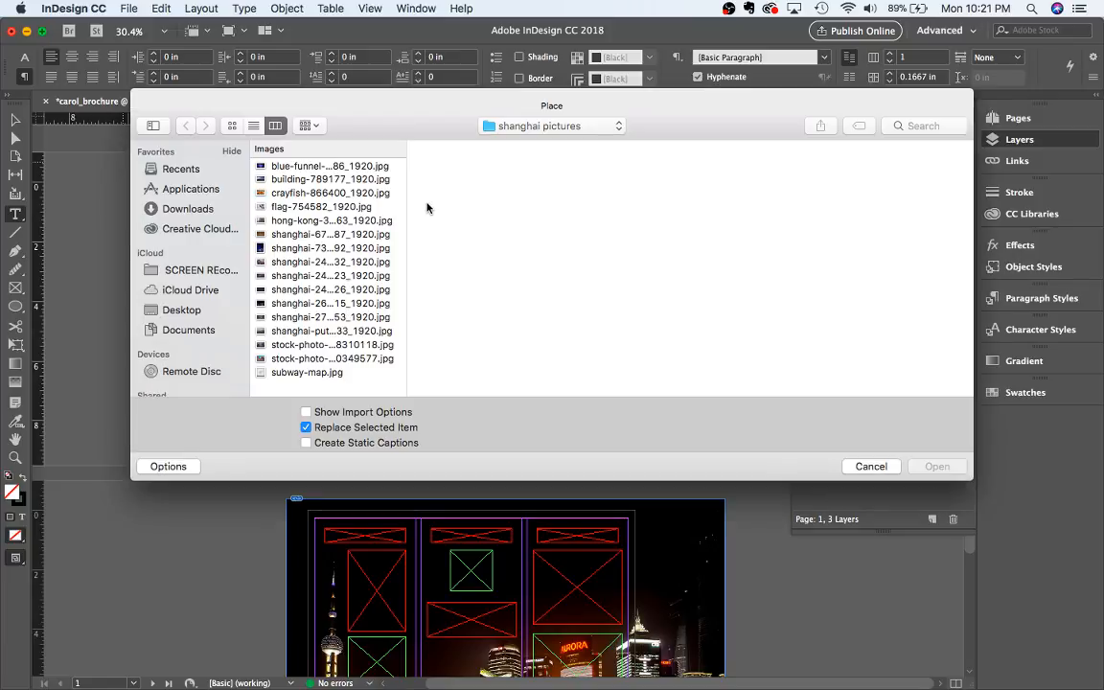
click(348, 168)
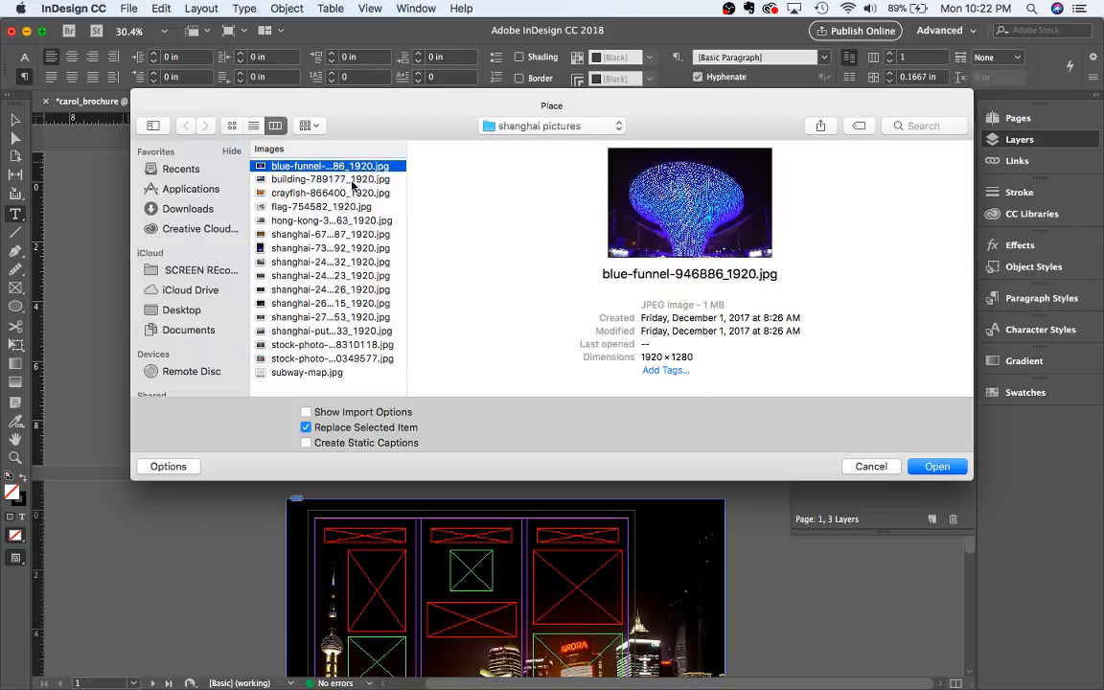
key(Down)
key(Down)
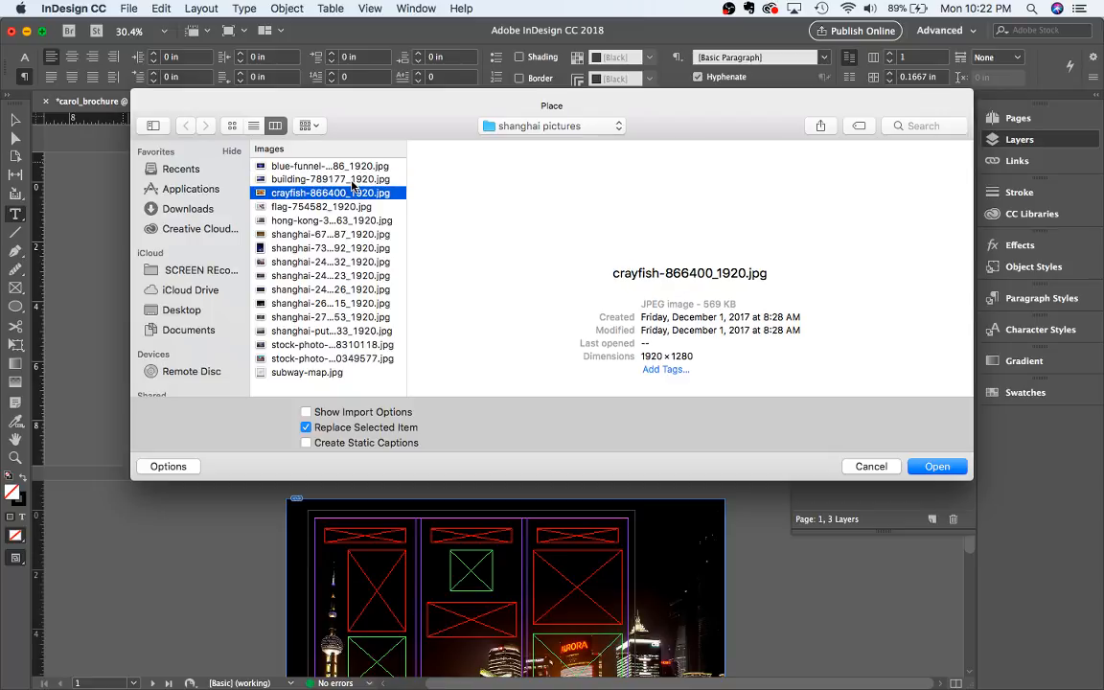
key(Down)
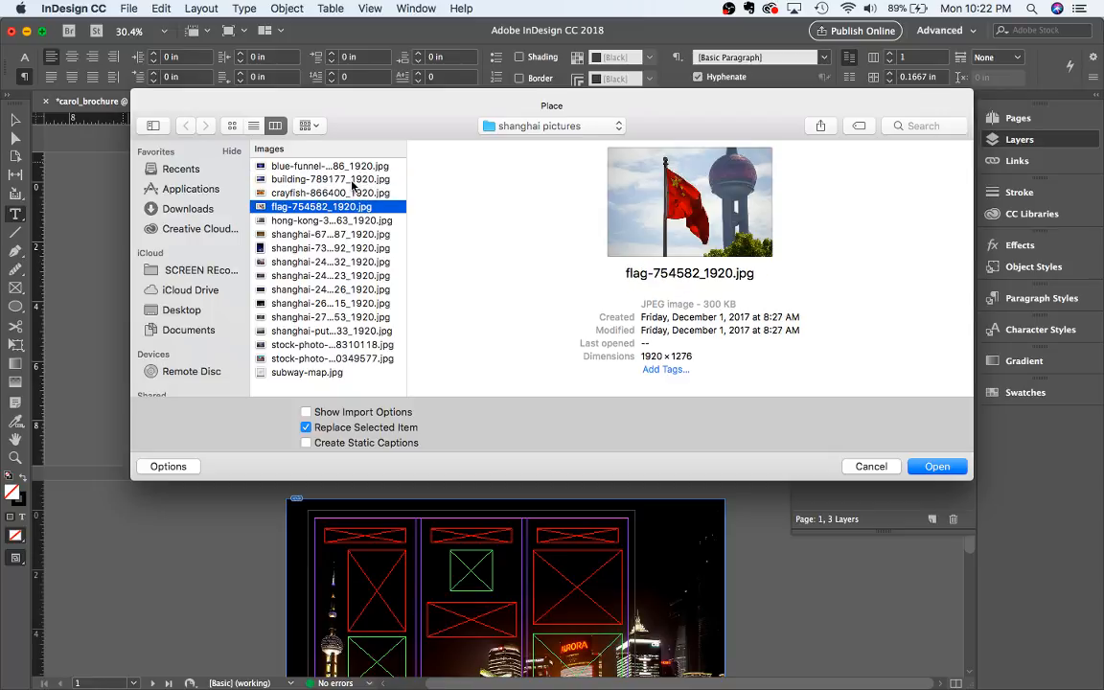
key(Down)
key(Up)
key(Down)
key(Down)
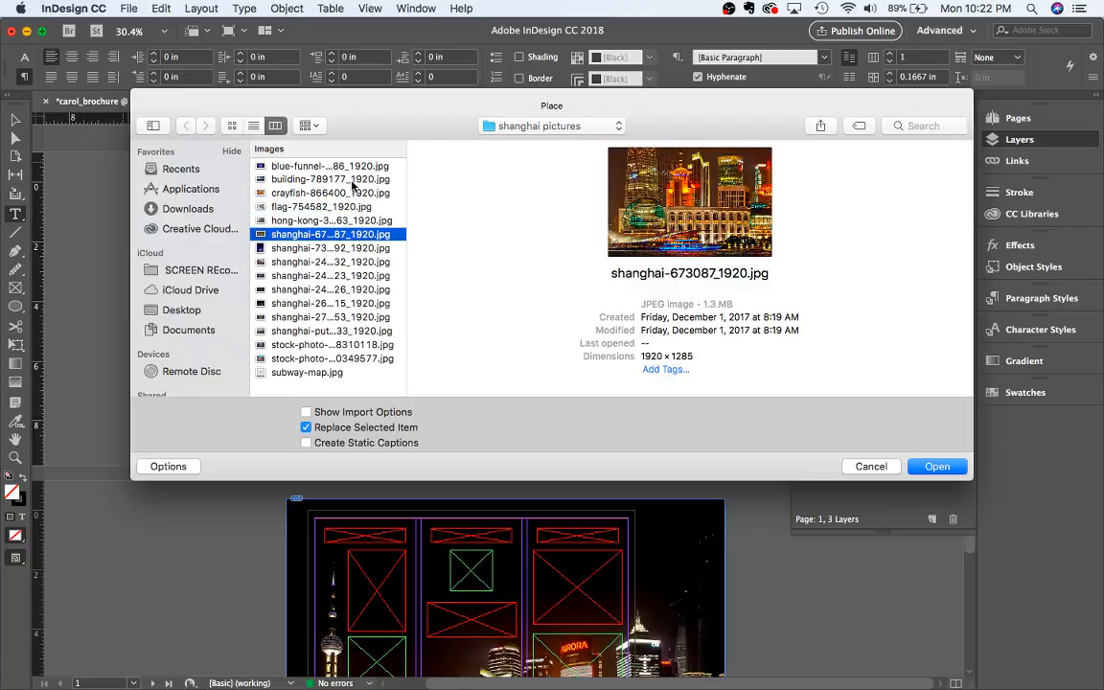
key(Down)
key(Up)
key(Down)
key(Down)
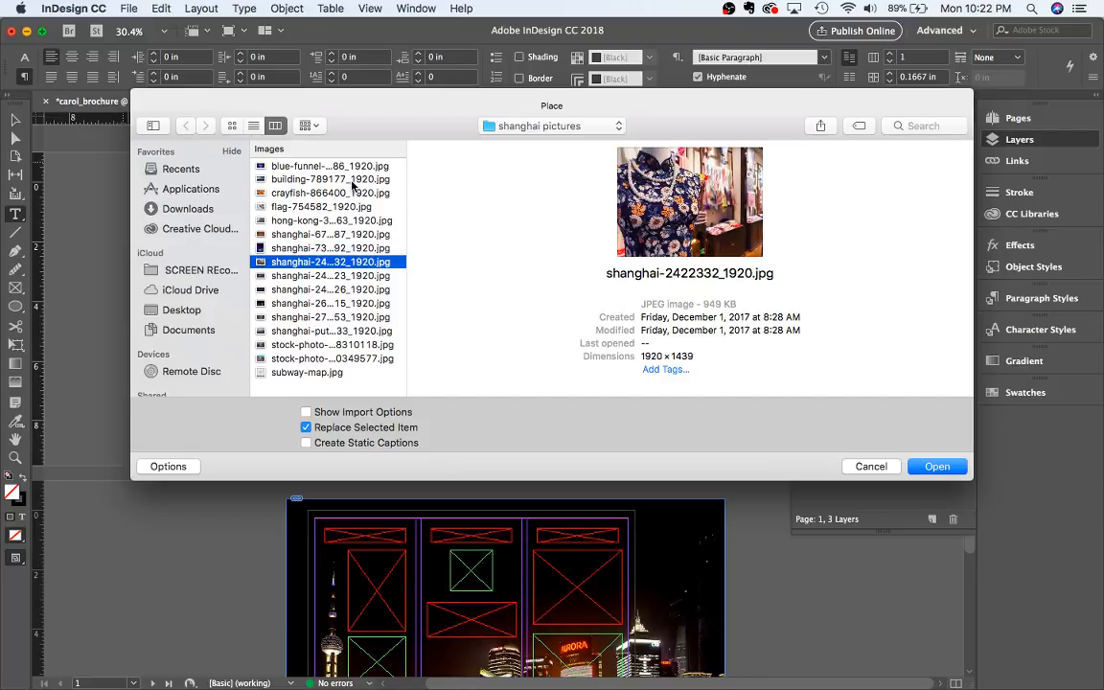
key(Down)
key(Down)
key(Down)
key(Down)
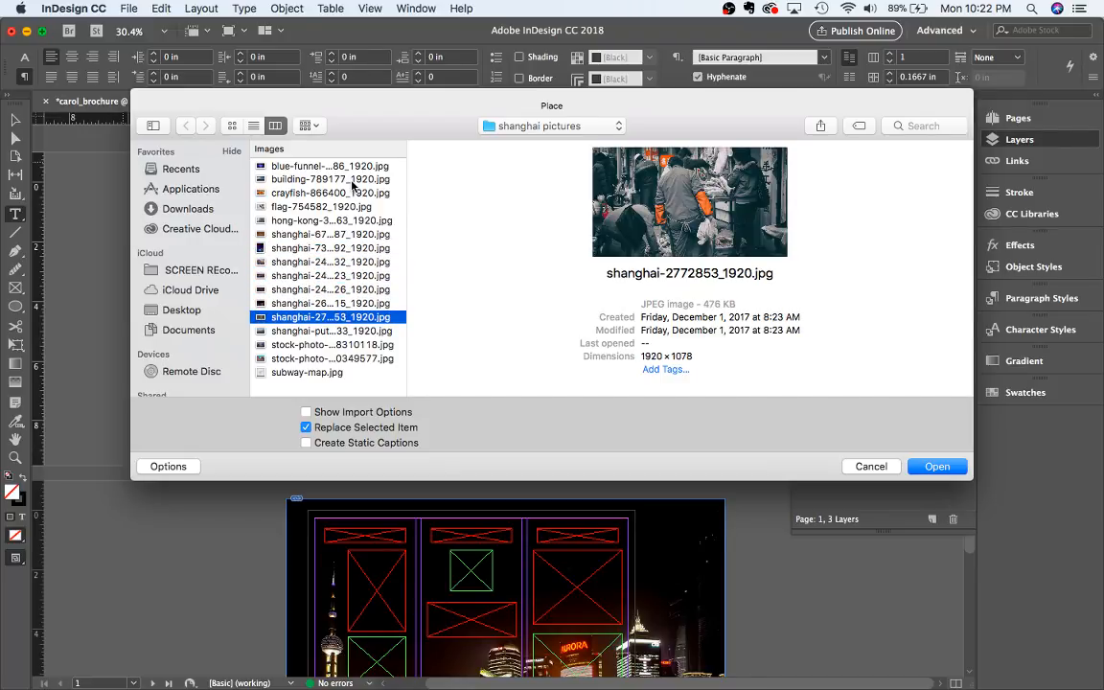
key(Down)
key(Down)
key(Down)
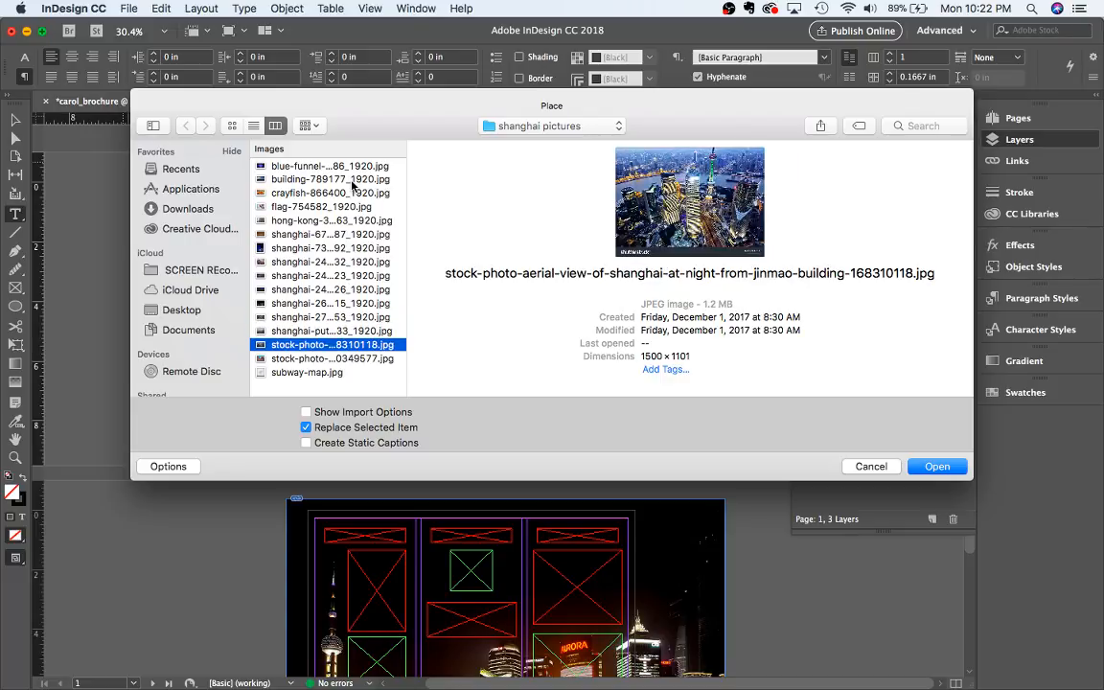
key(Down)
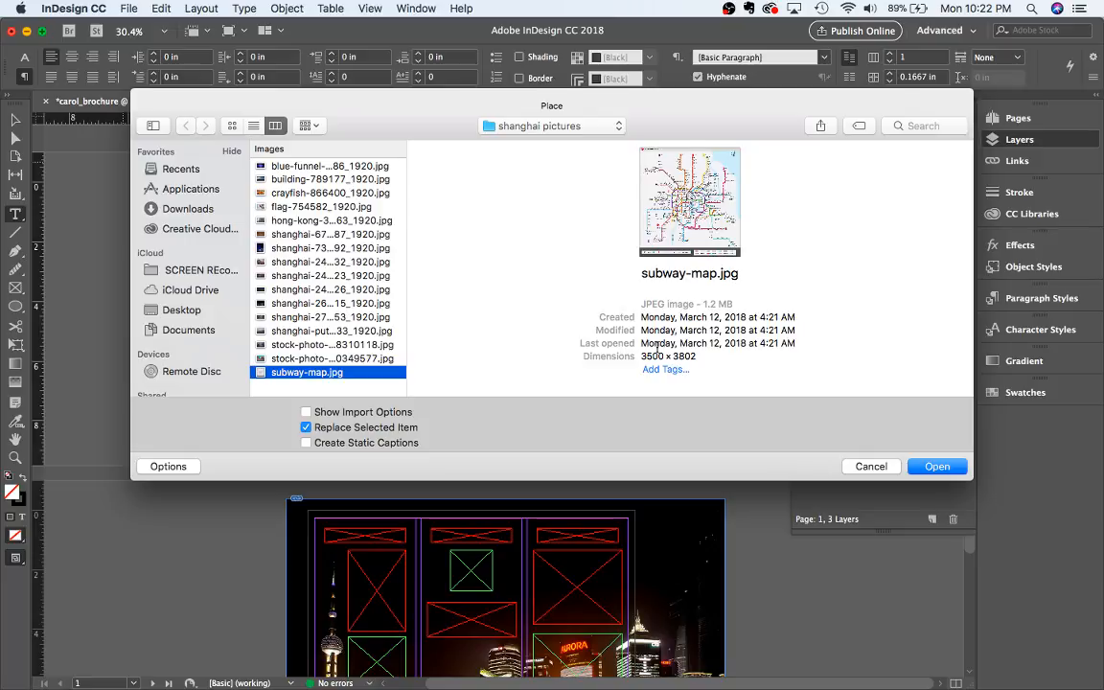
click(869, 467)
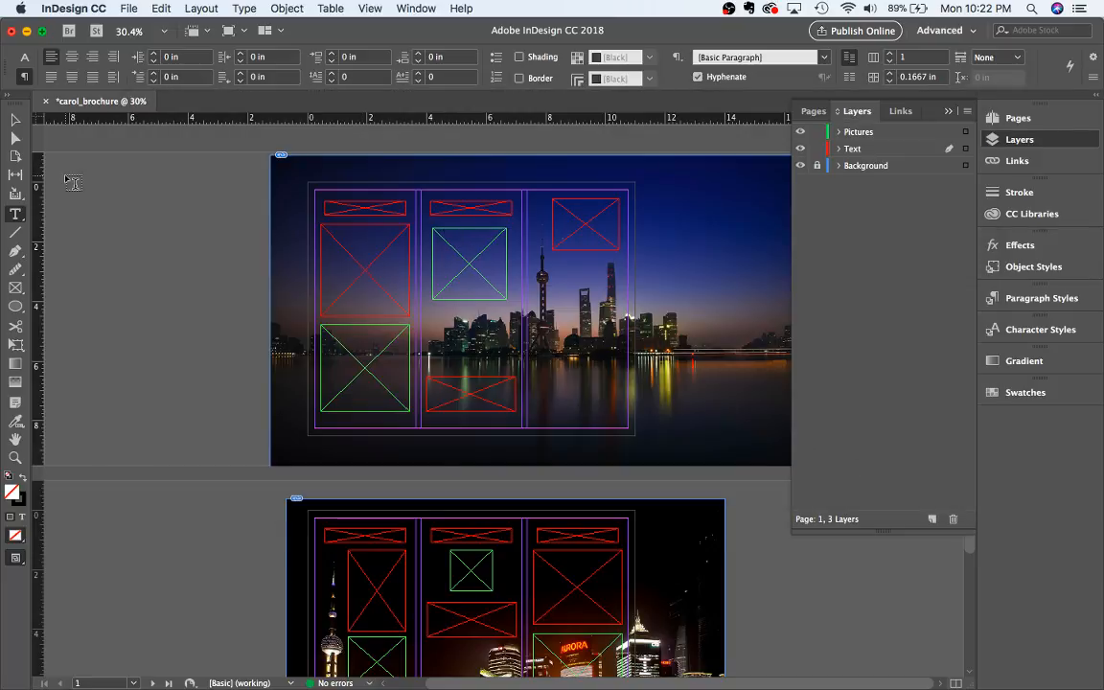
Enlarge page one's second-column picture frame to 2.98 × 2.92 in at about X 4.01, Y 1.33 in, and nudge the heading frame to X 4.14 in
click(16, 120)
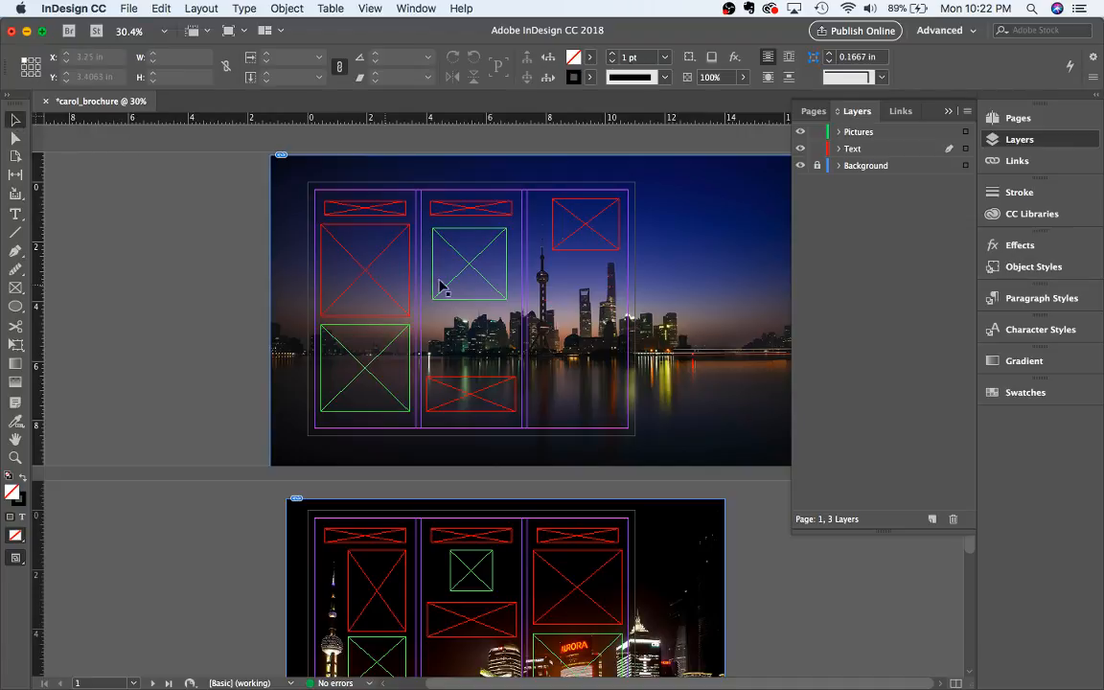
click(479, 273)
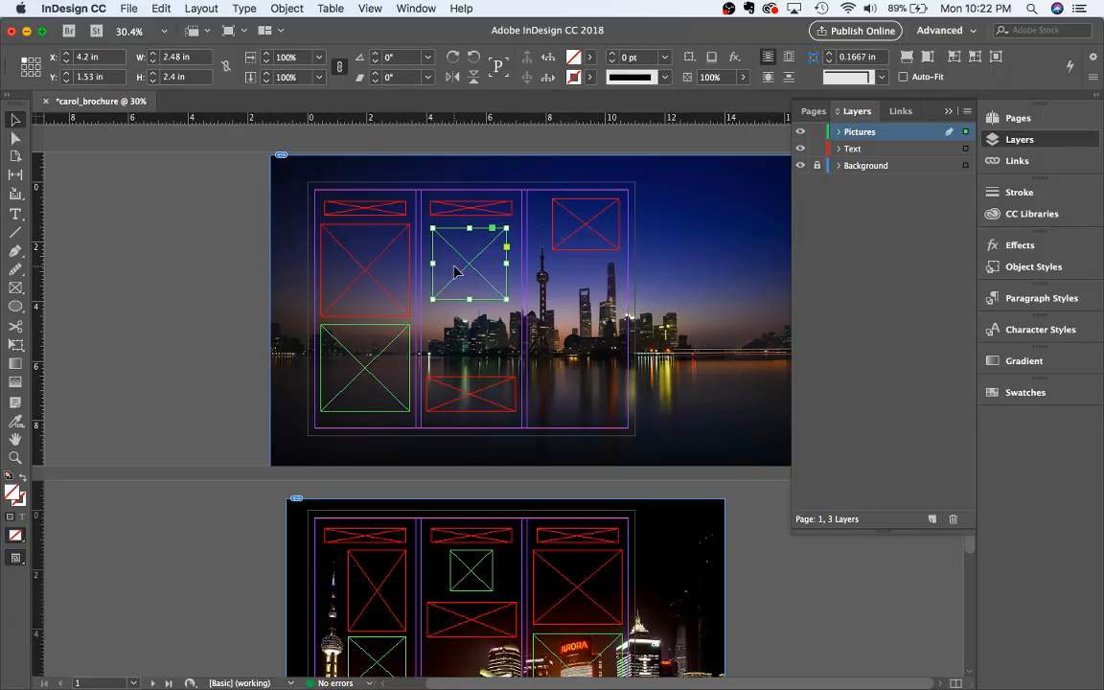
scroll(447, 264, up, 5)
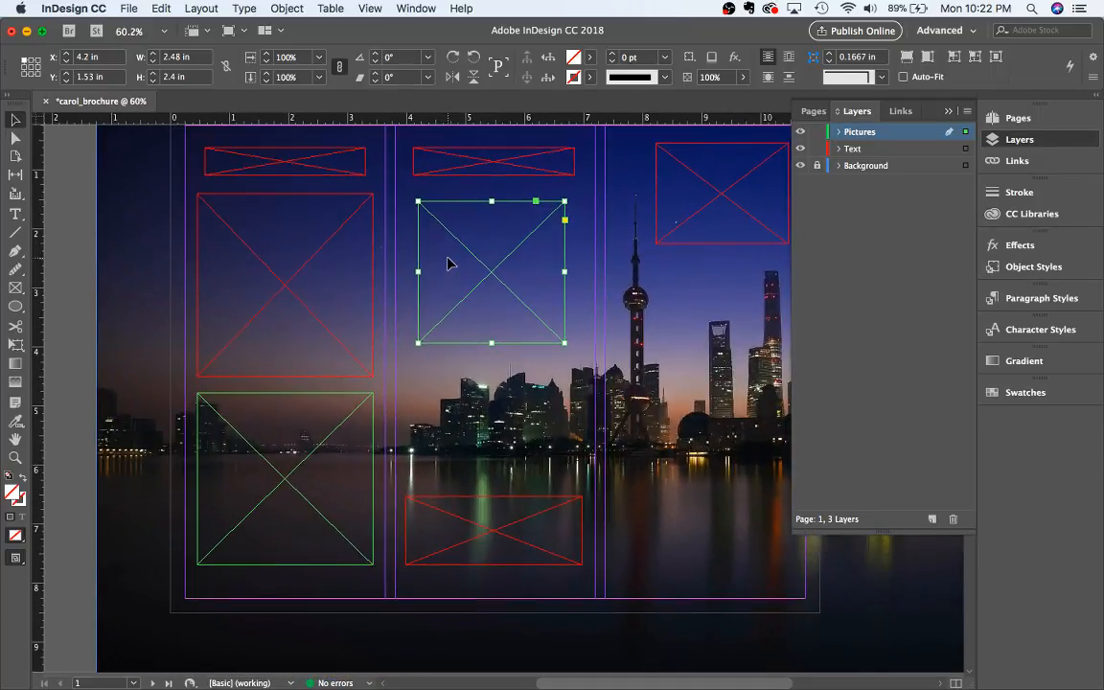
scroll(470, 282, up, 1)
scroll(470, 283, right, 1)
scroll(470, 281, up, 2)
scroll(471, 281, right, 2)
scroll(450, 279, down, 3)
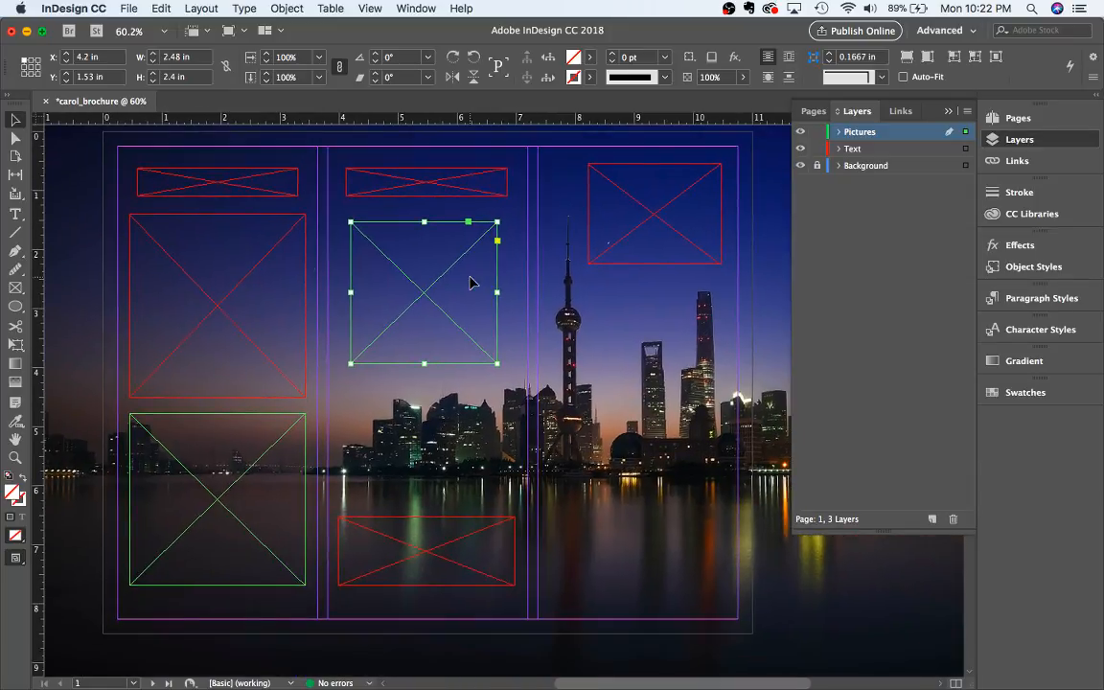
drag(433, 295, 421, 280)
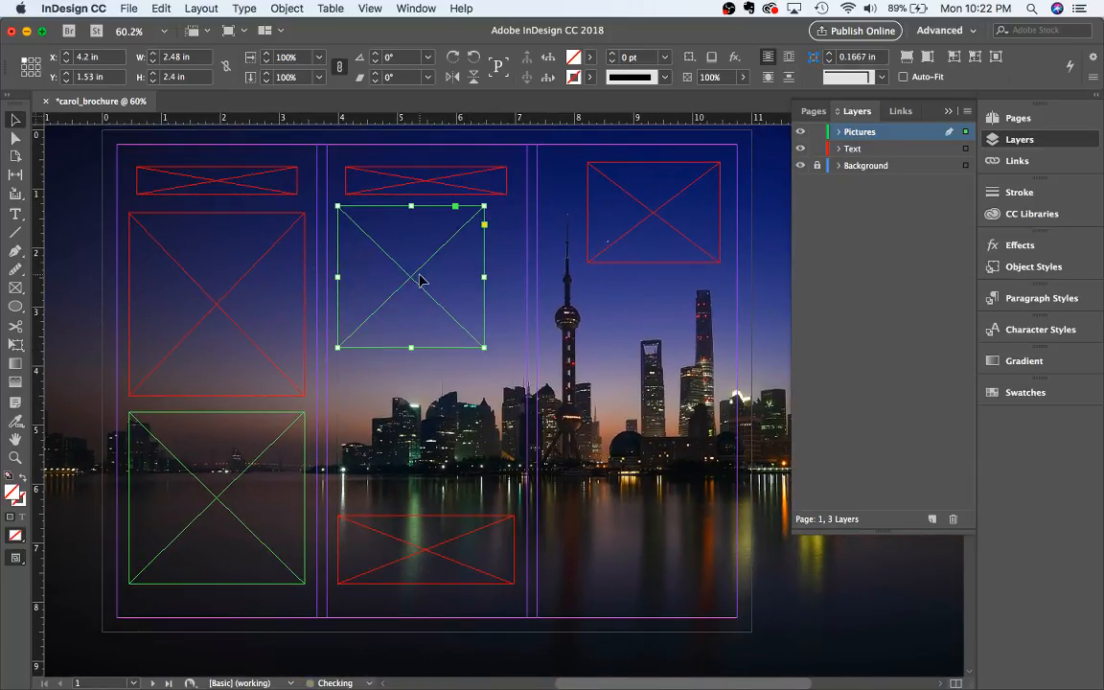
drag(483, 349, 512, 377)
drag(441, 191, 443, 192)
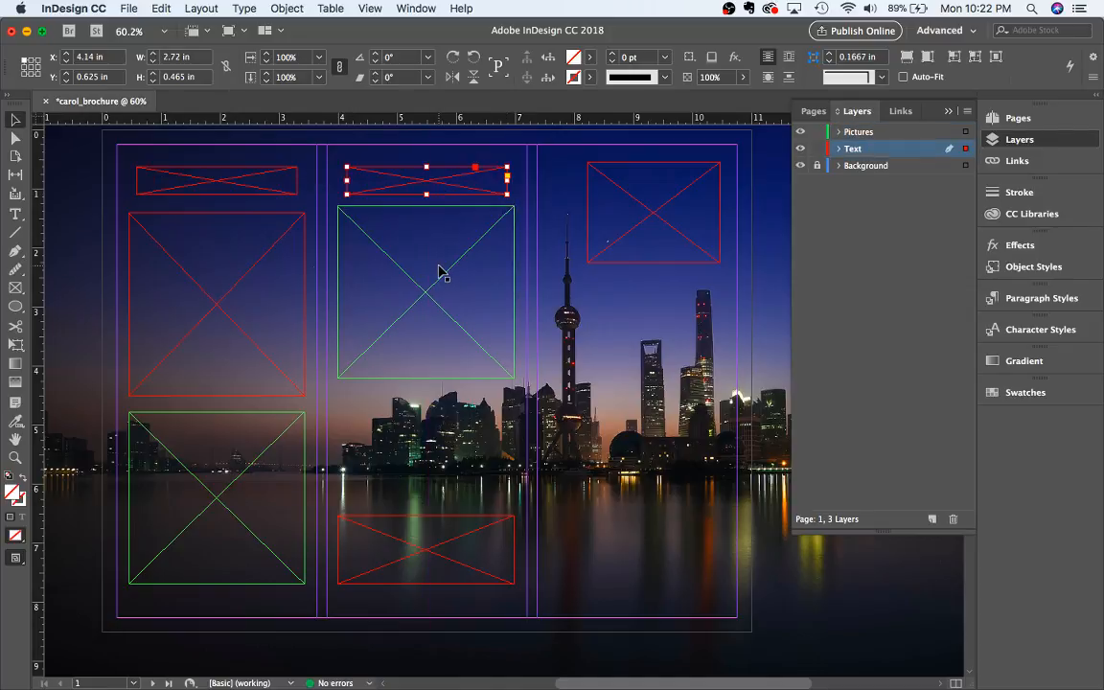
drag(439, 272, 447, 276)
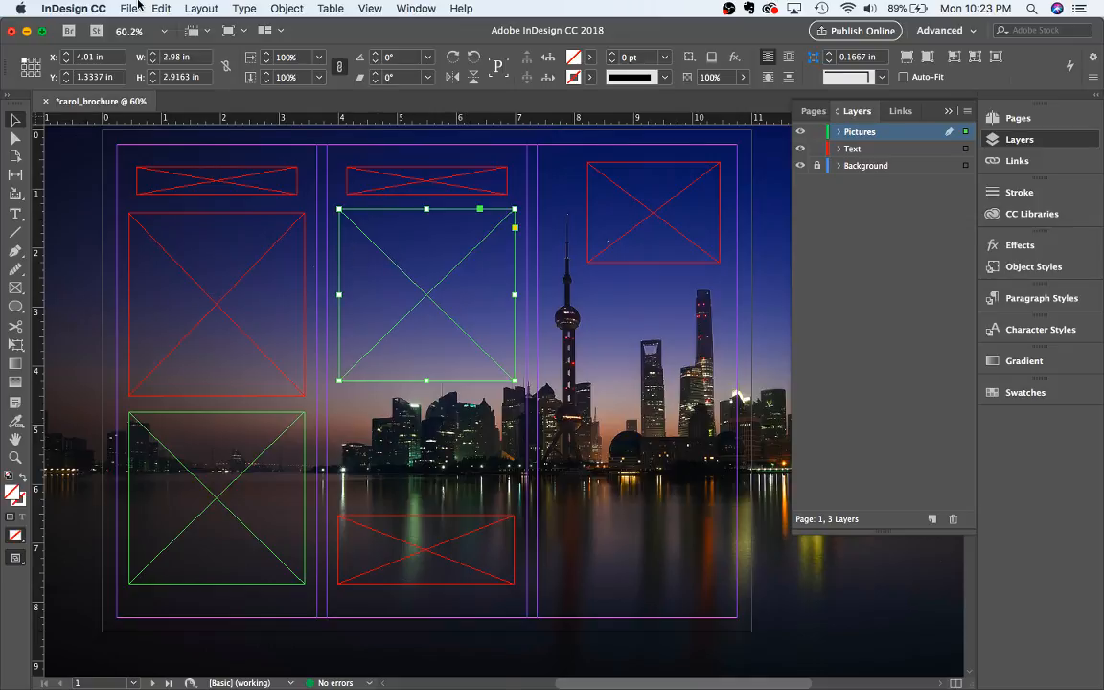
Place subway-map.jpg from the shanghai pictures folder into the second column's picture frame on page one
key(super+d)
click(312, 276)
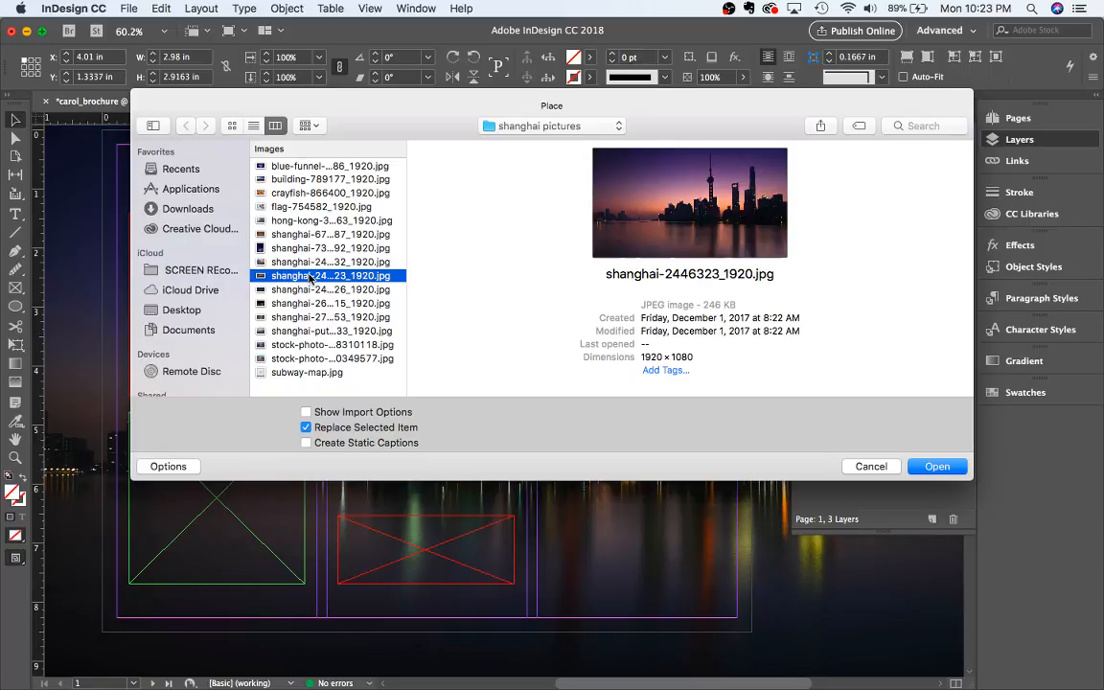
key(Down)
key(Down)
key(Down)
key(Down)
key(Down)
key(Down)
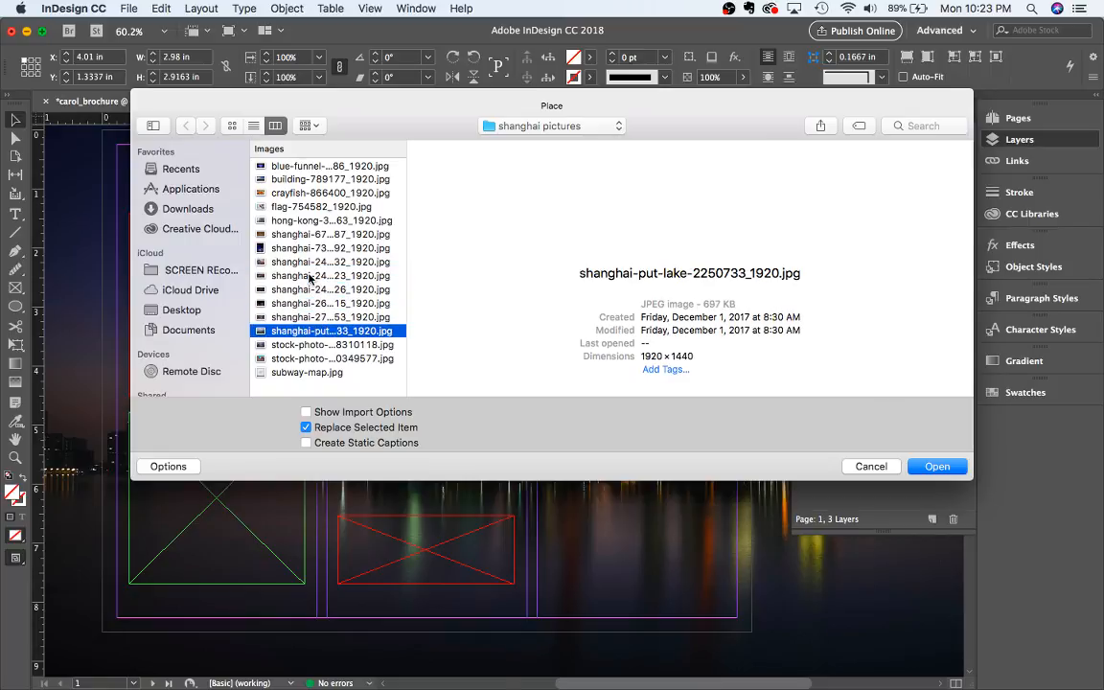
key(Down)
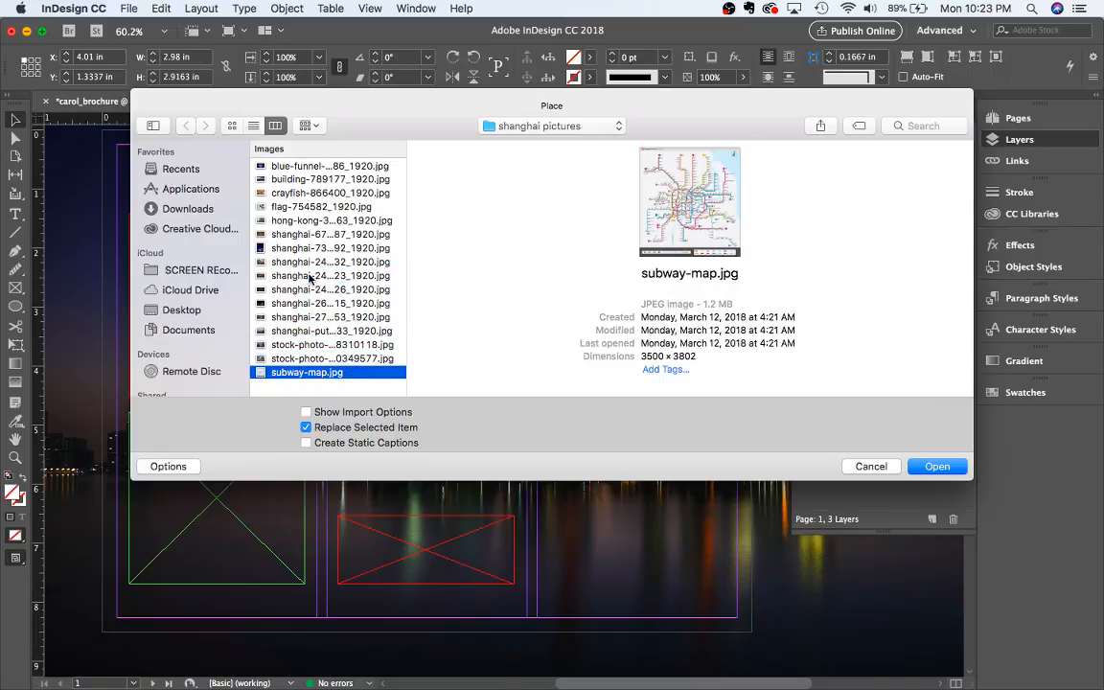
click(918, 467)
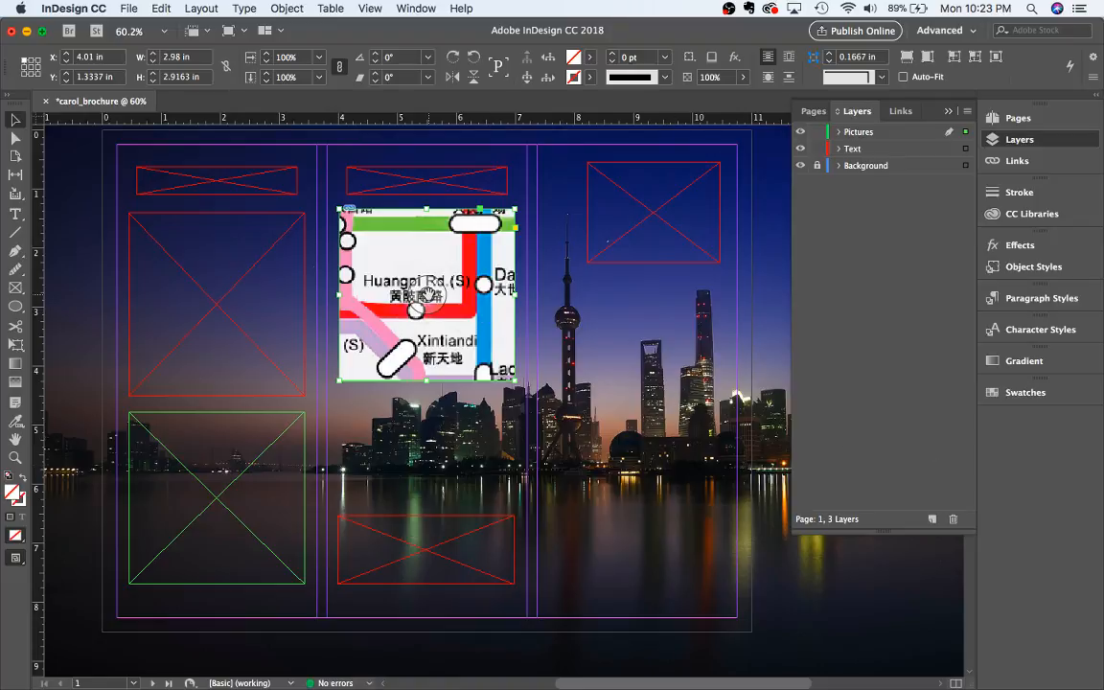
Fit the subway map to its frame with the Fit Content to Frame option
right_click(390, 273)
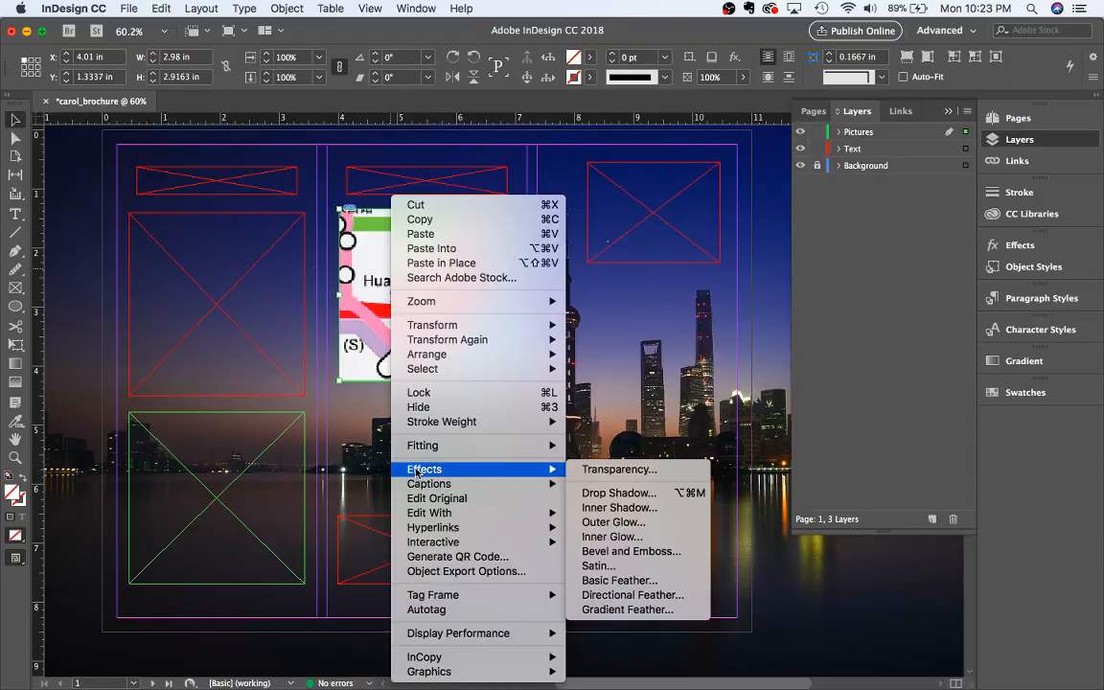
mouse_move(479, 446)
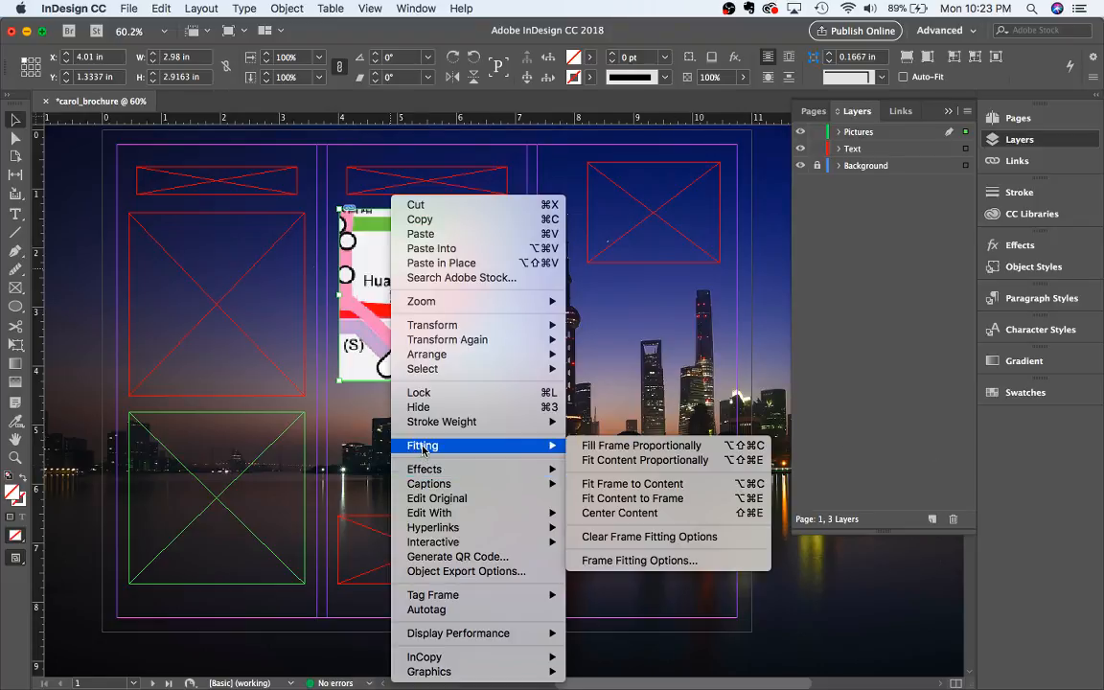
click(644, 499)
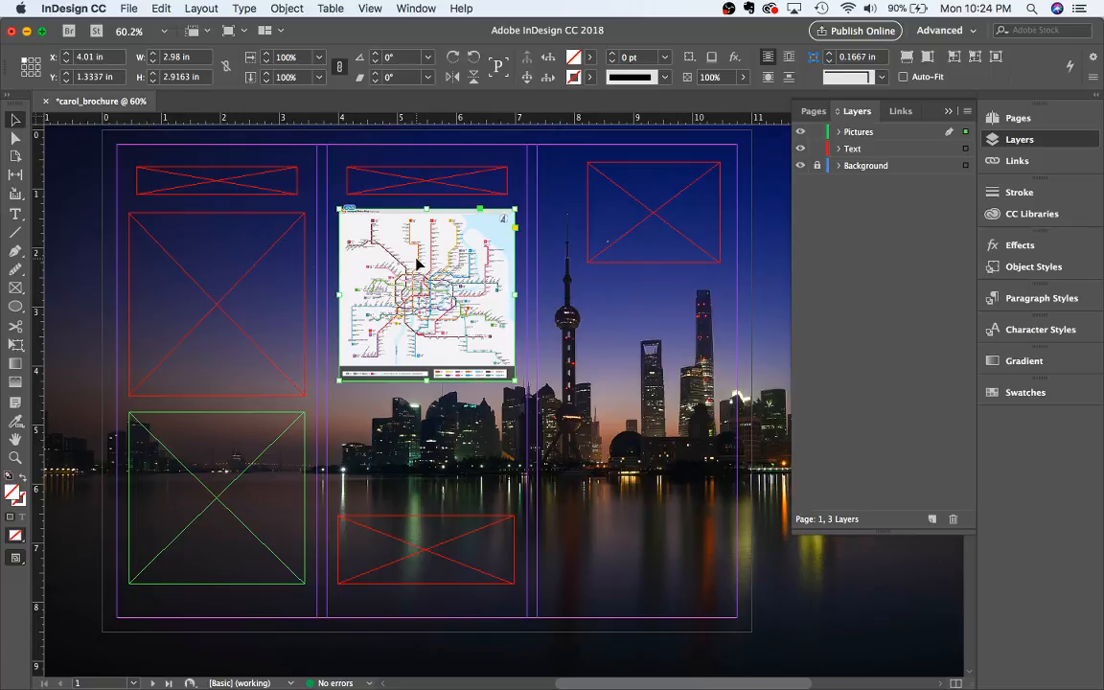
Enlarge the subway map image inside its frame to about 9.43 × 9.23 in, leaving the frame's own size alone
click(15, 139)
click(375, 362)
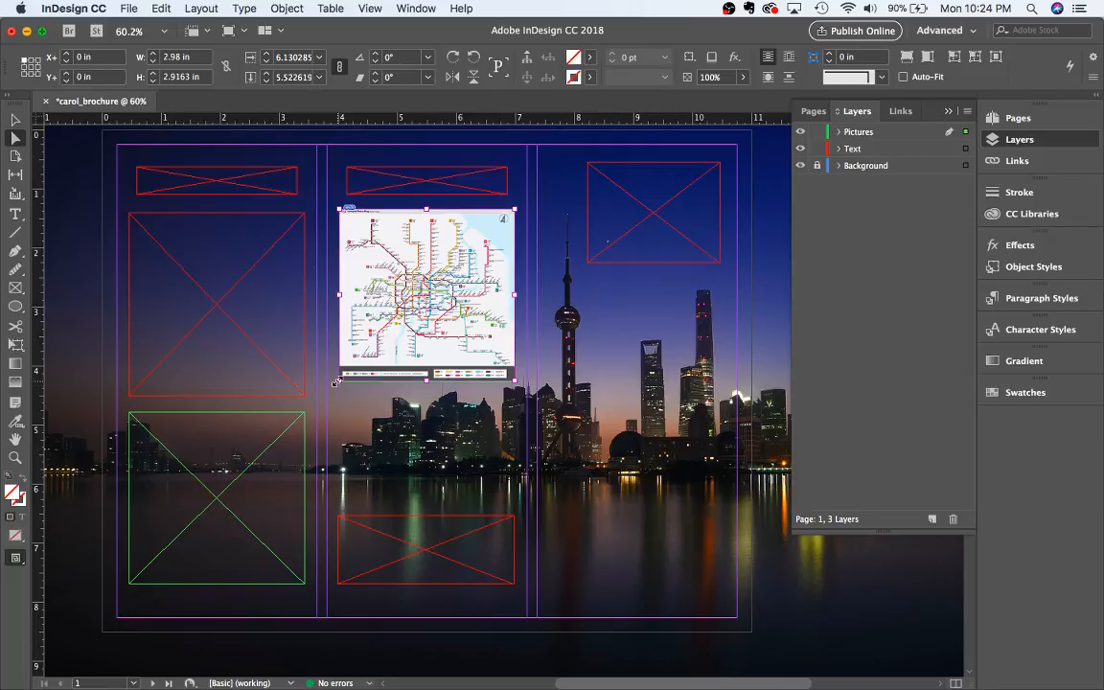
drag(335, 382, 75, 501)
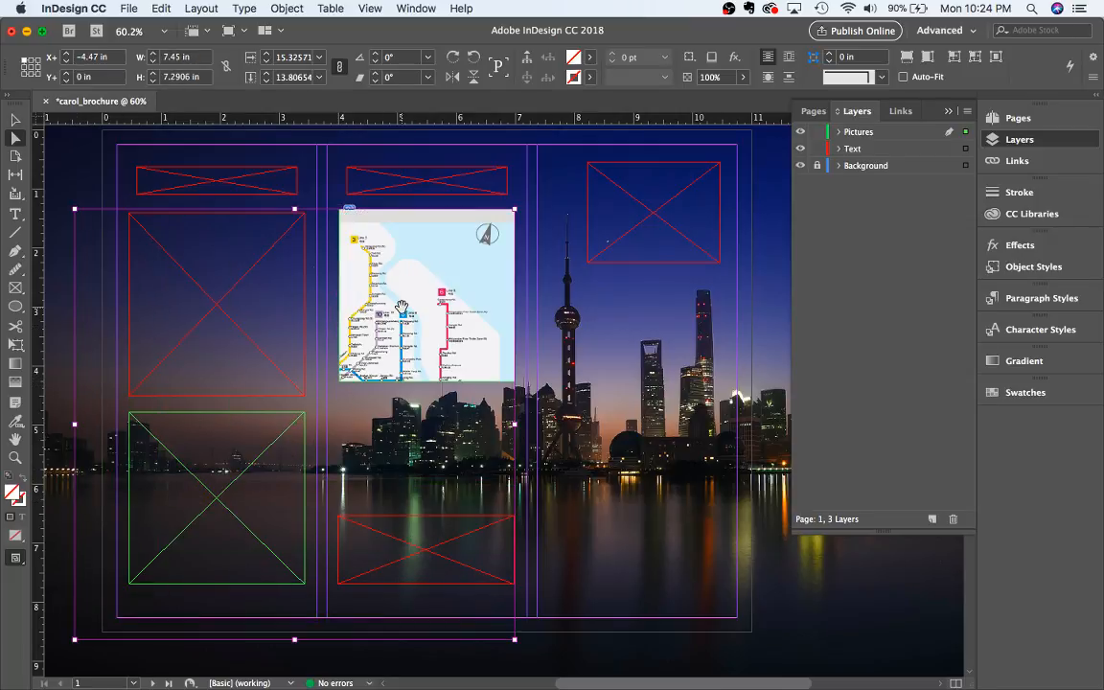
drag(378, 340, 486, 261)
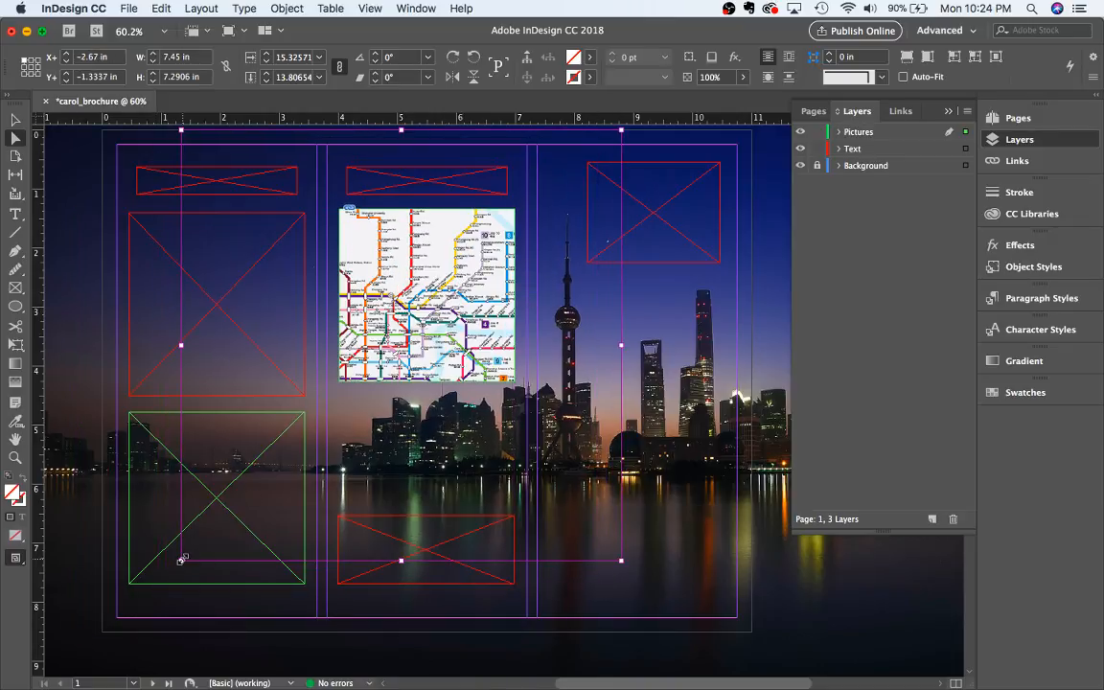
drag(181, 561, 64, 602)
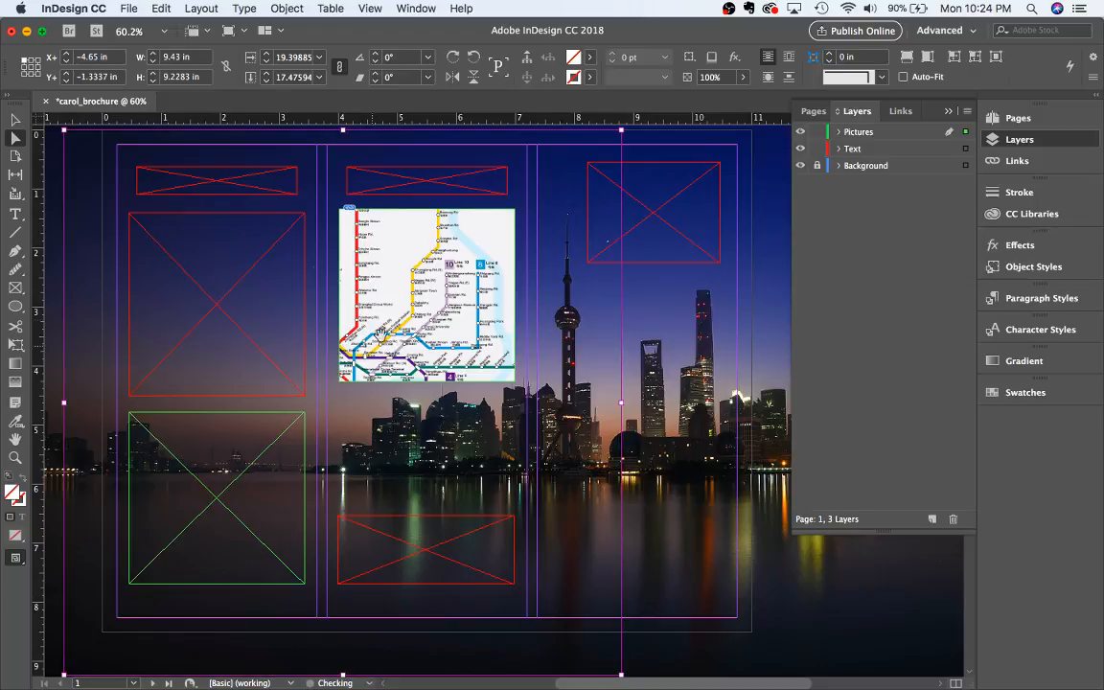
Reposition the enlarged map inside its frame to an offset of about X -2.19, Y -1.64 in, and deselect it
drag(413, 325, 408, 347)
drag(433, 289, 432, 322)
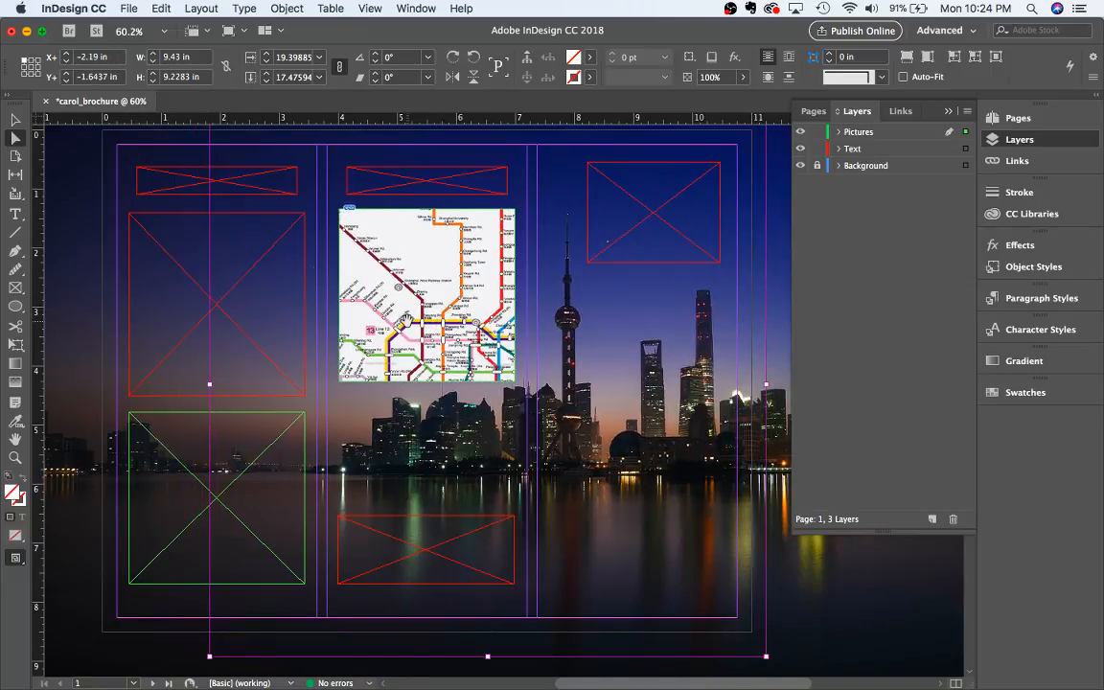
click(86, 268)
click(172, 488)
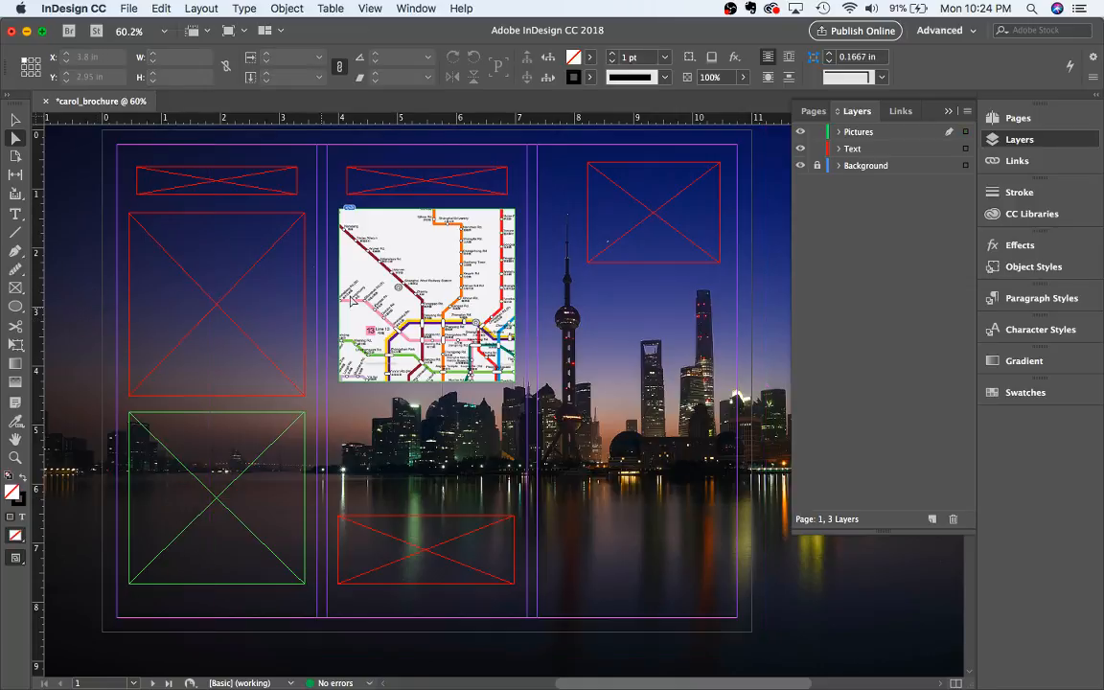
click(623, 210)
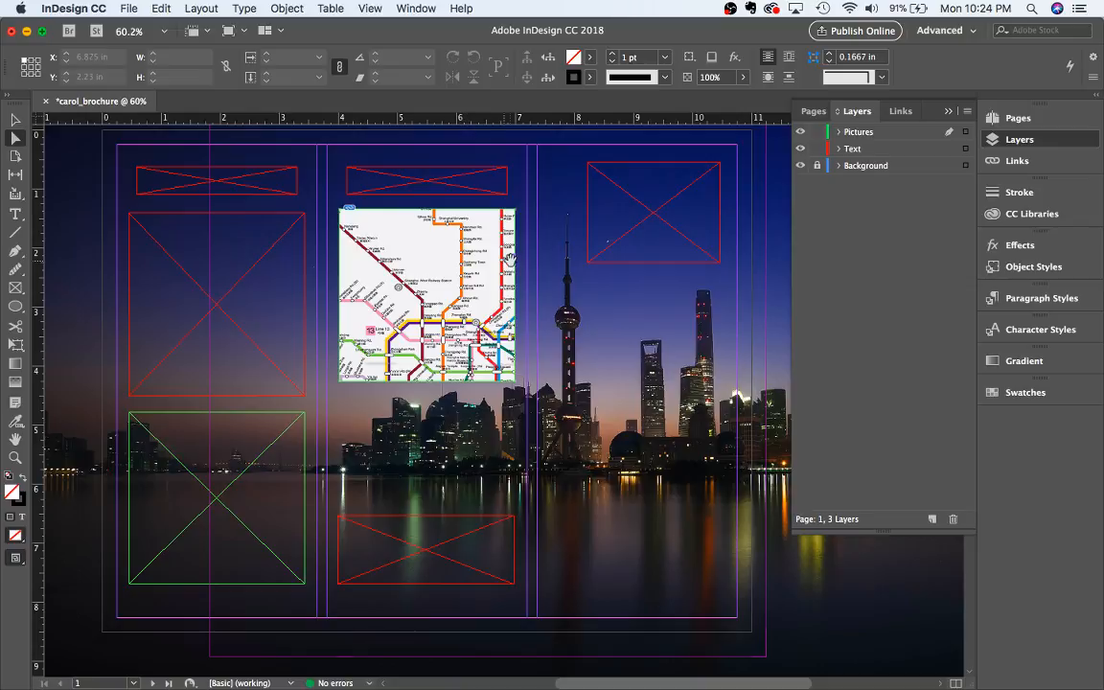
Enter the title "Visit Shanghai" in the third column's text frame on page one with the Type tool
click(15, 213)
click(649, 201)
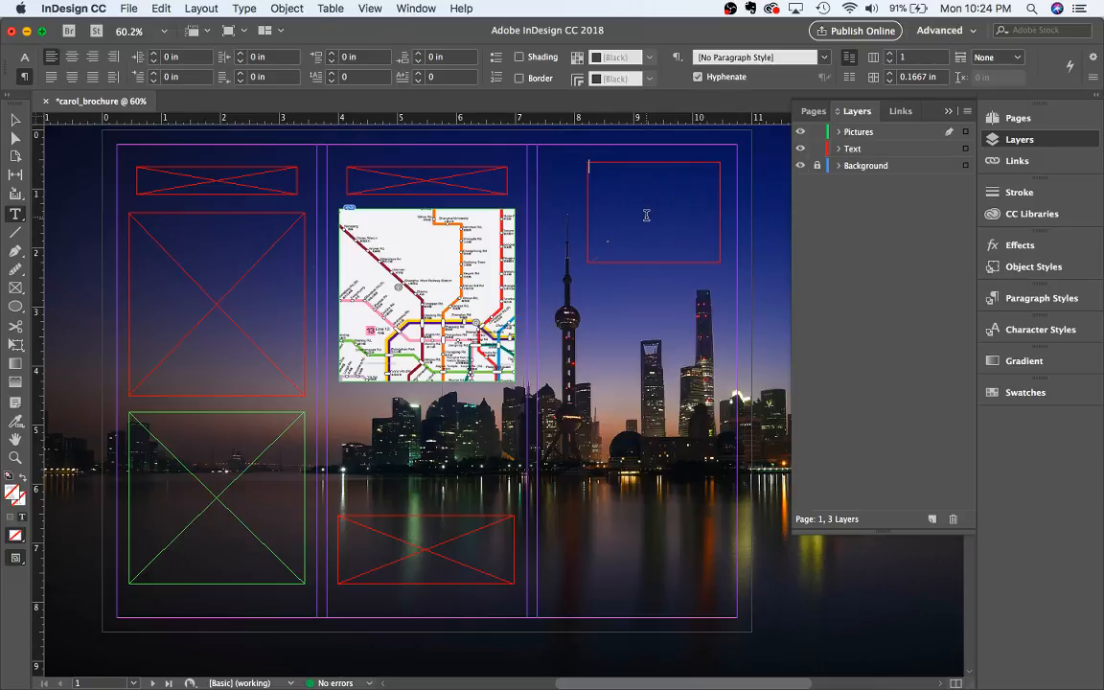
text(Sh)
text(sit )
text(S)
text(hanghai)
Set the fill colour of the "Visit Shanghai" text to [Paper]
drag(661, 168, 559, 153)
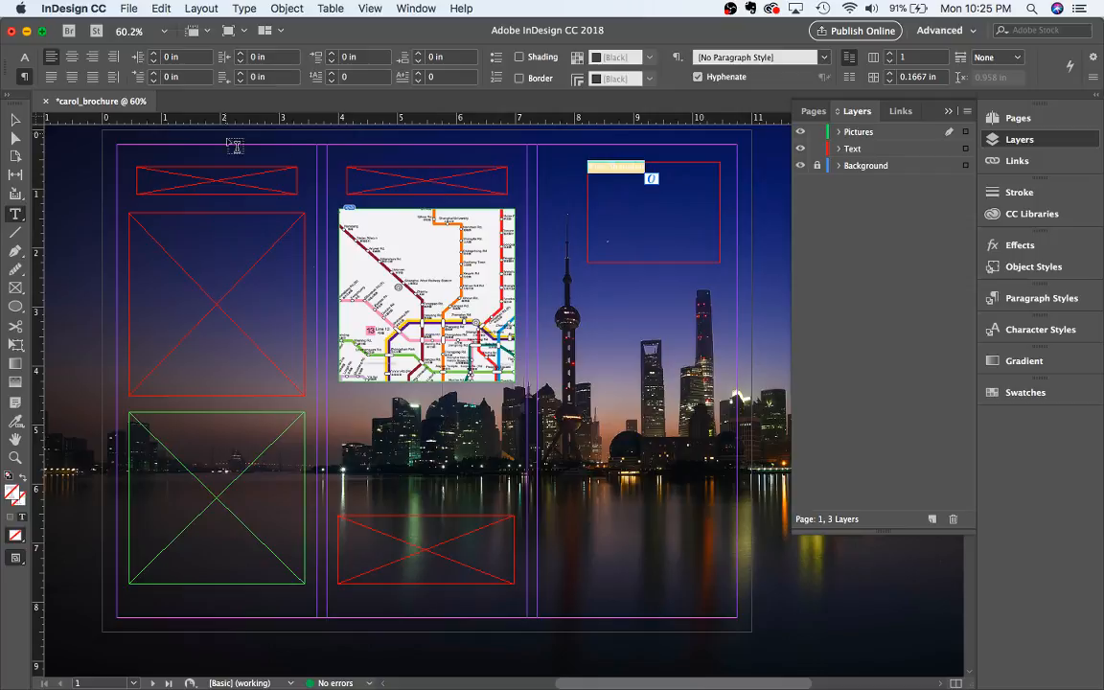
click(24, 57)
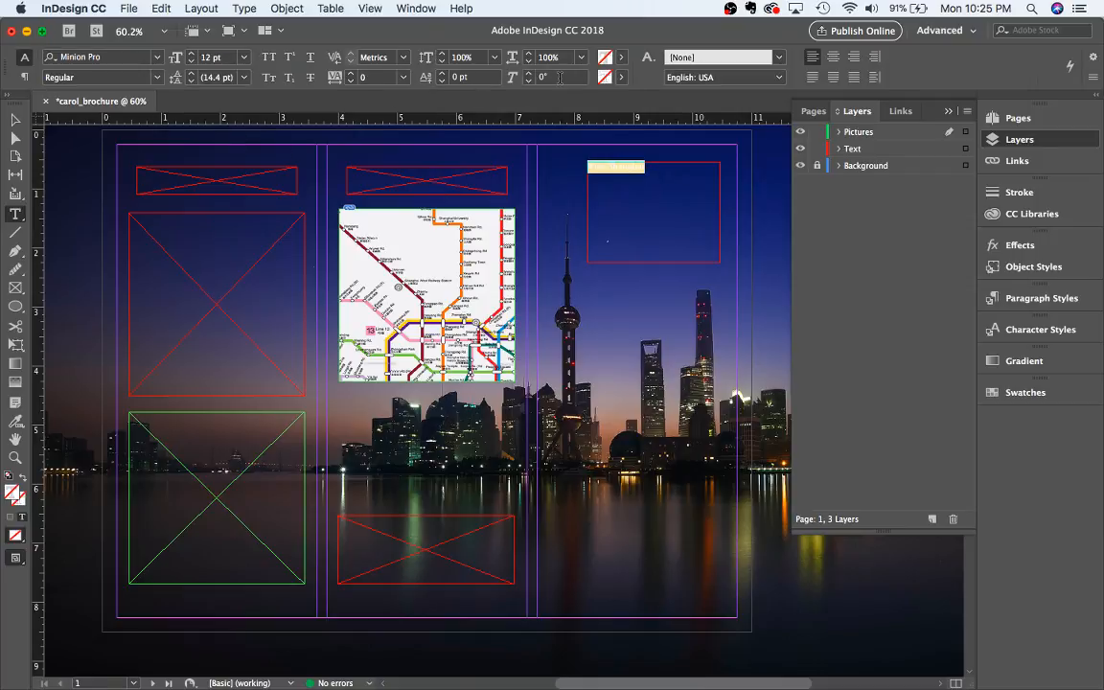
click(620, 59)
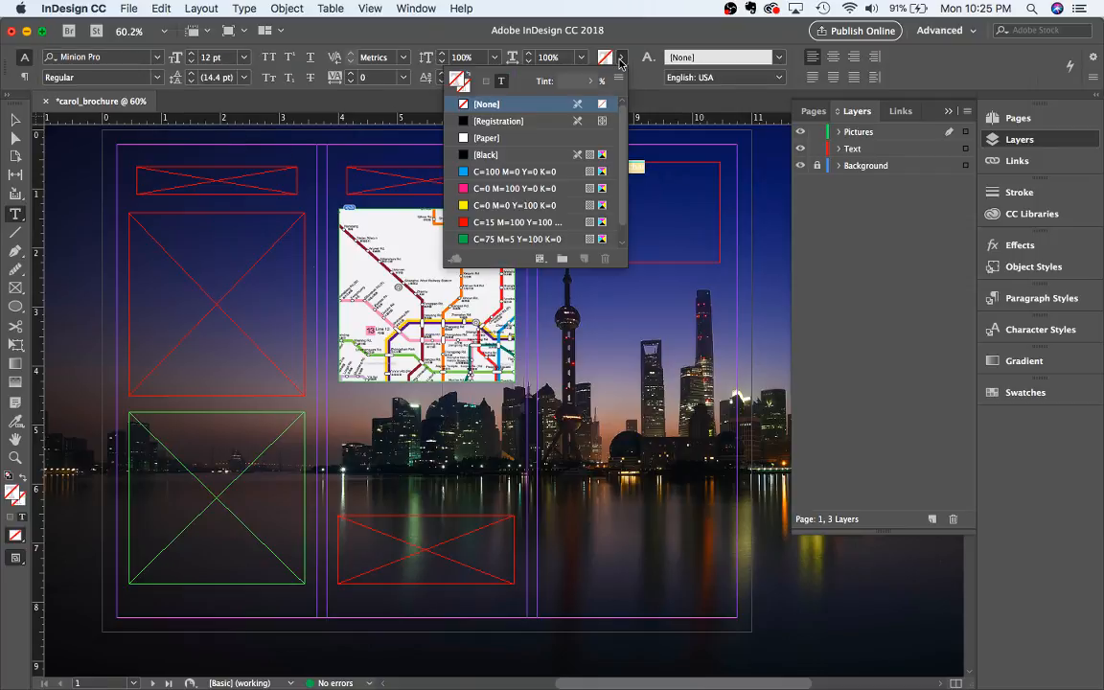
click(541, 139)
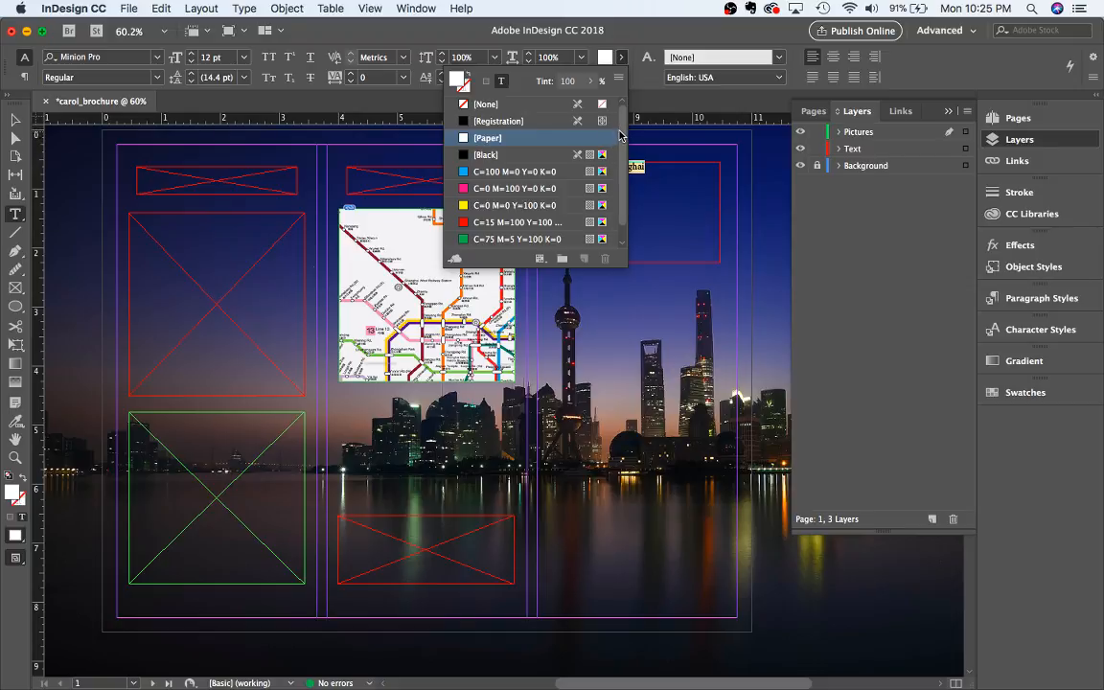
click(448, 33)
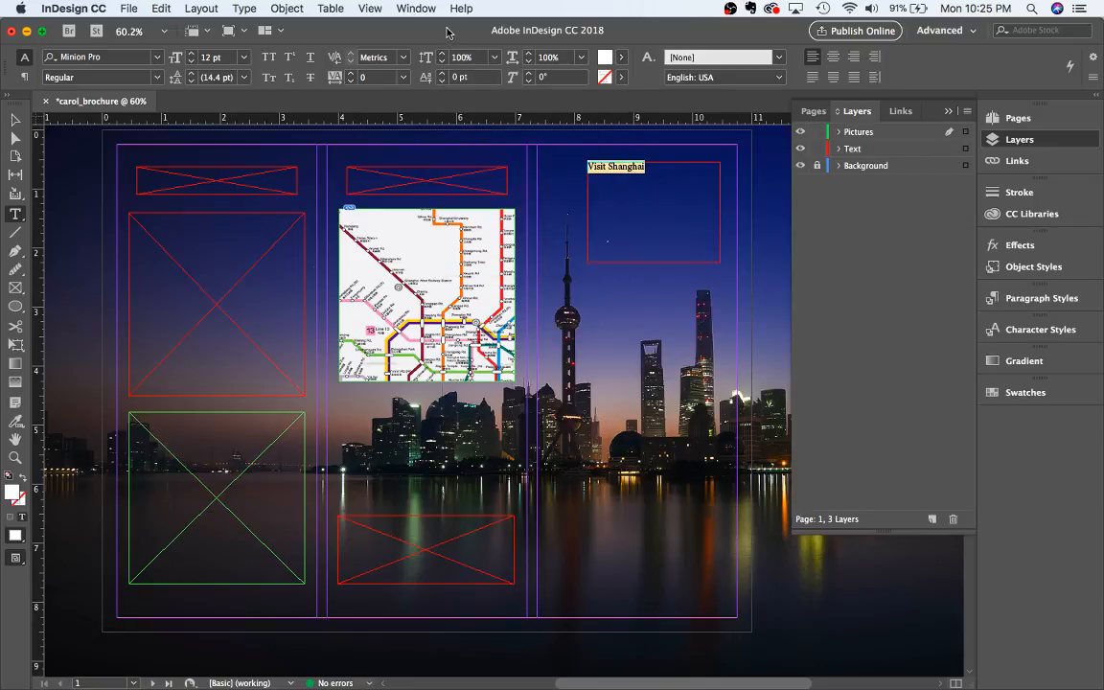
Set the title's font size to 30 pt and break the line so that "Shanghai" starts on a second line
click(244, 58)
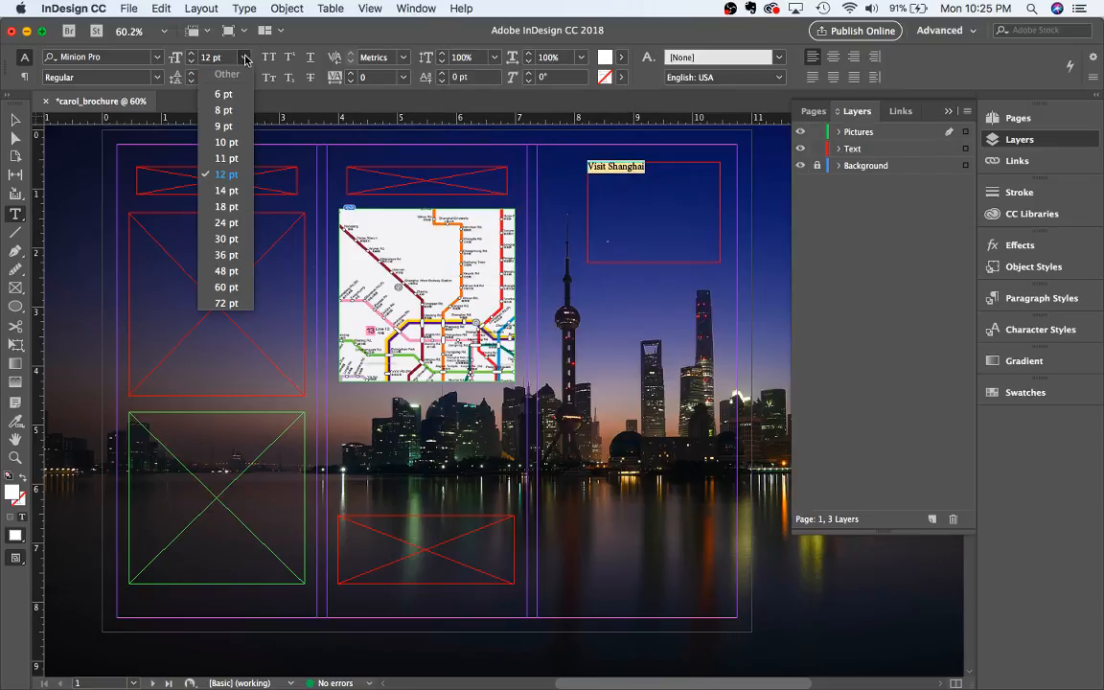
click(227, 239)
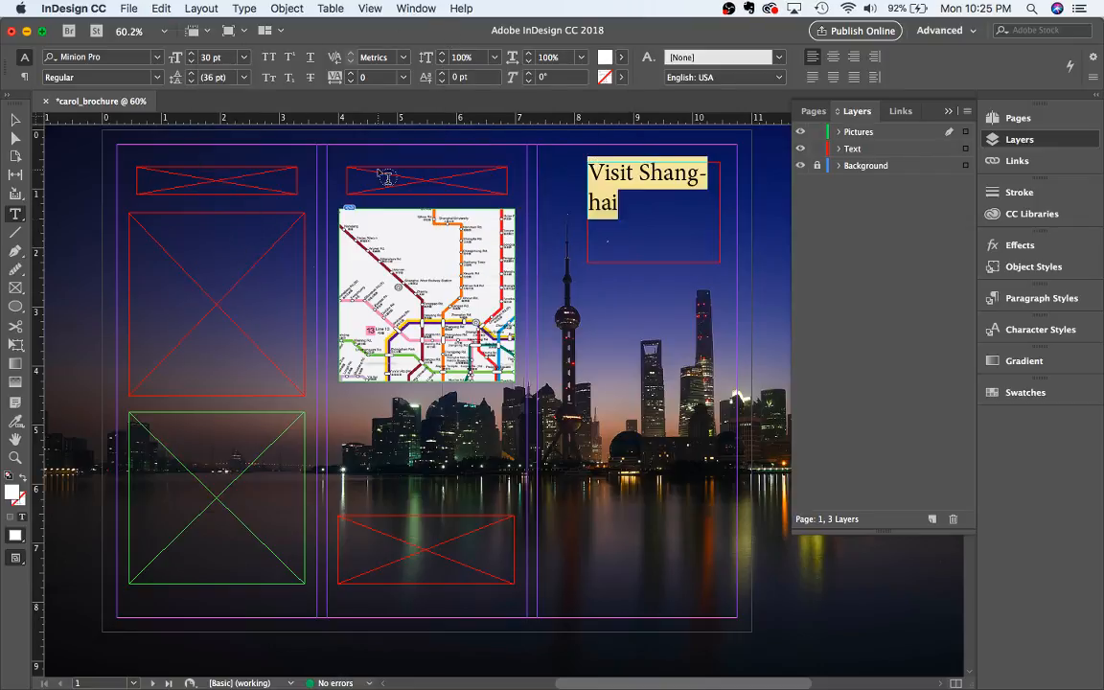
click(637, 176)
key(Return)
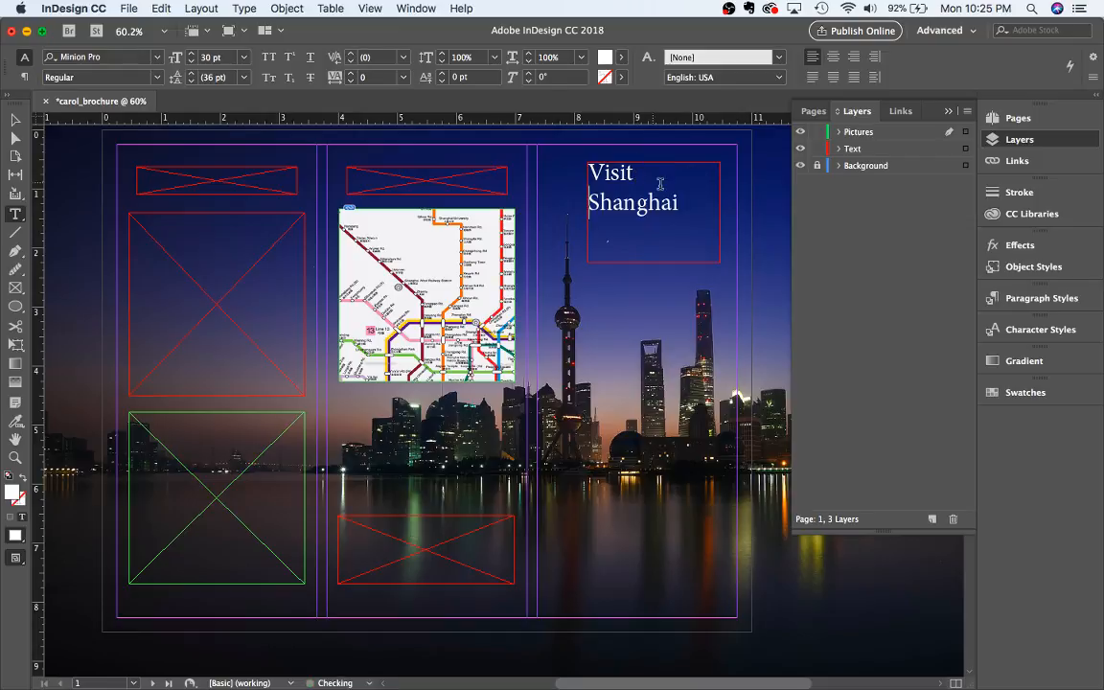
Try the two-line title at 36 pt and 48 pt, and settle on a font size of 40 pt
drag(681, 200, 585, 182)
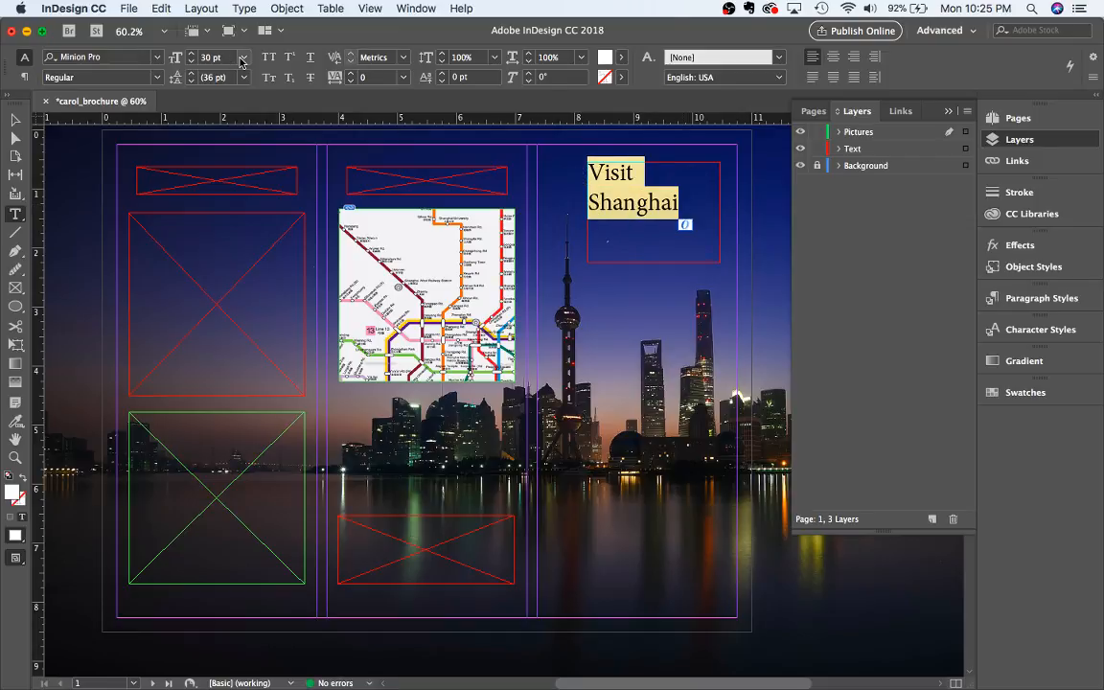
click(245, 58)
click(206, 232)
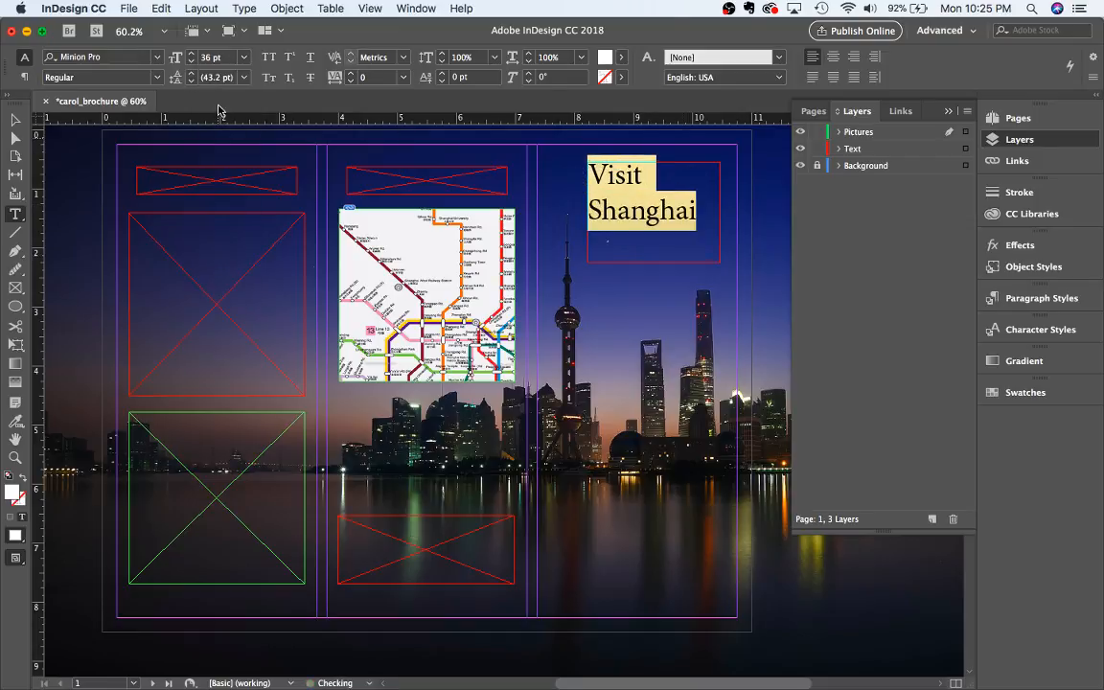
click(244, 57)
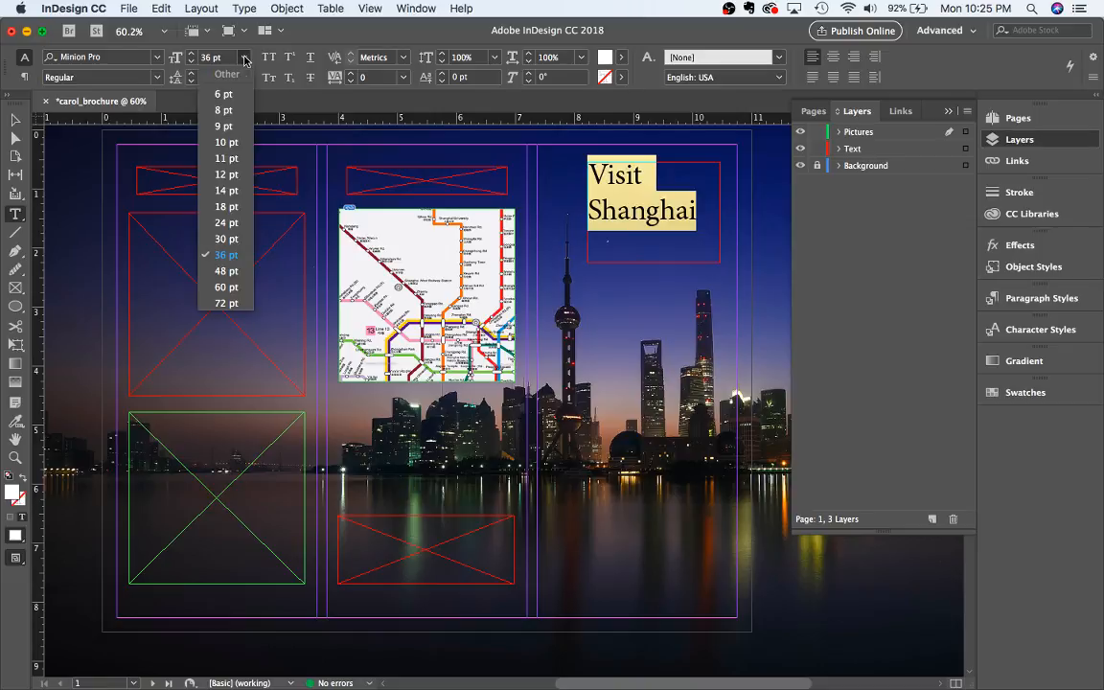
click(226, 271)
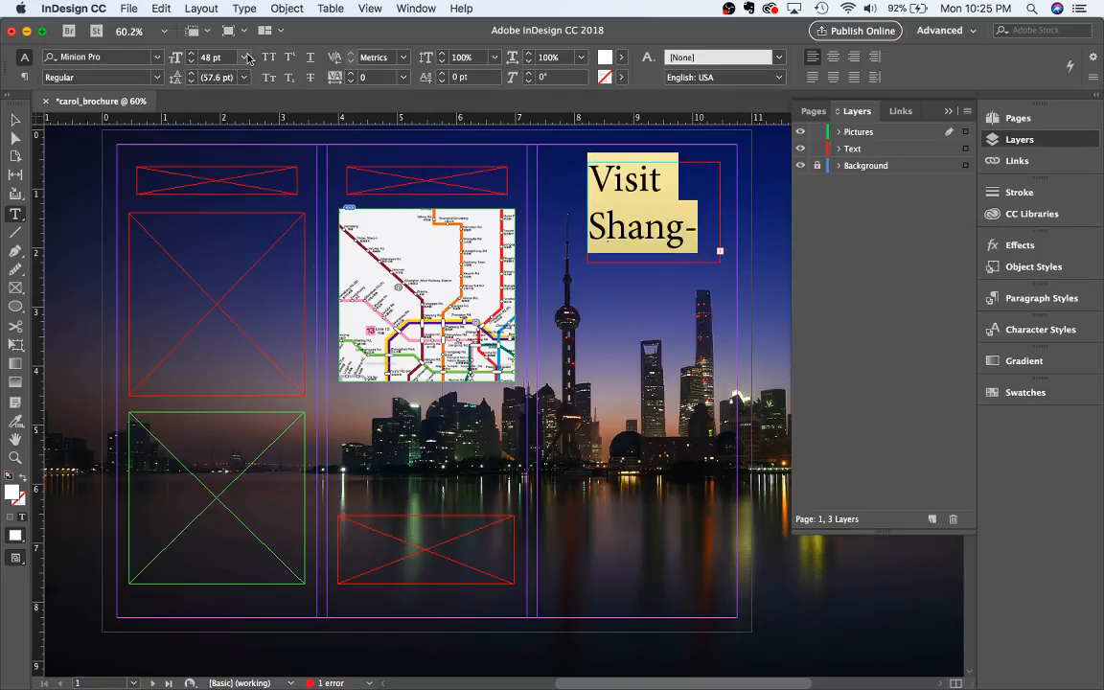
click(232, 59)
click(220, 58)
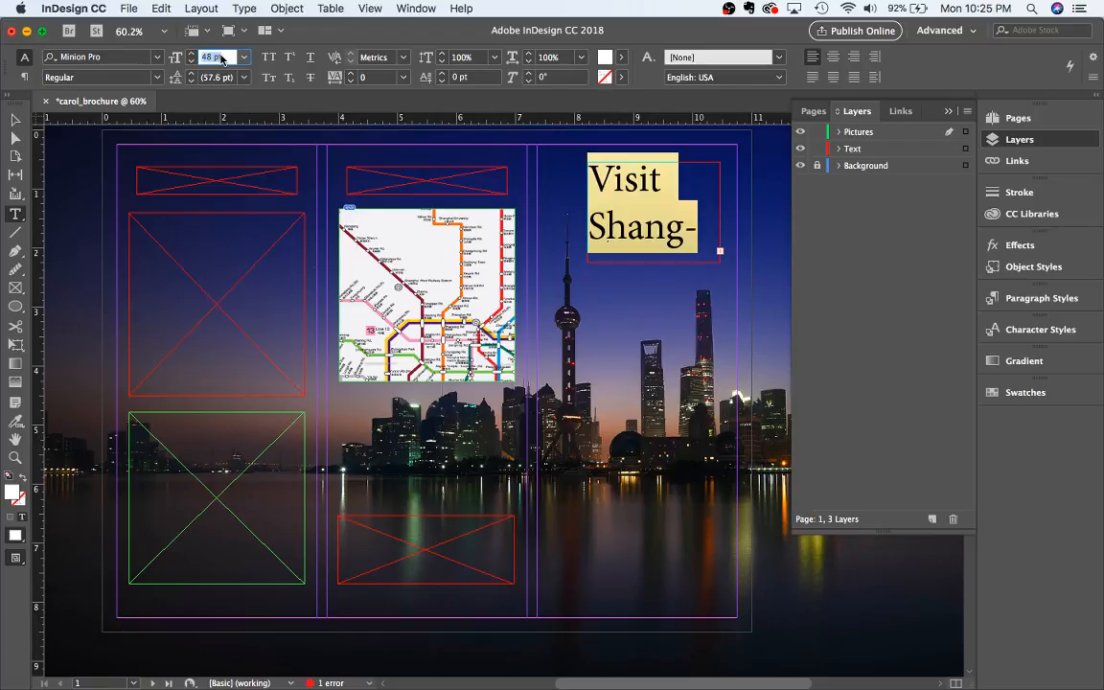
text(40)
key(Return)
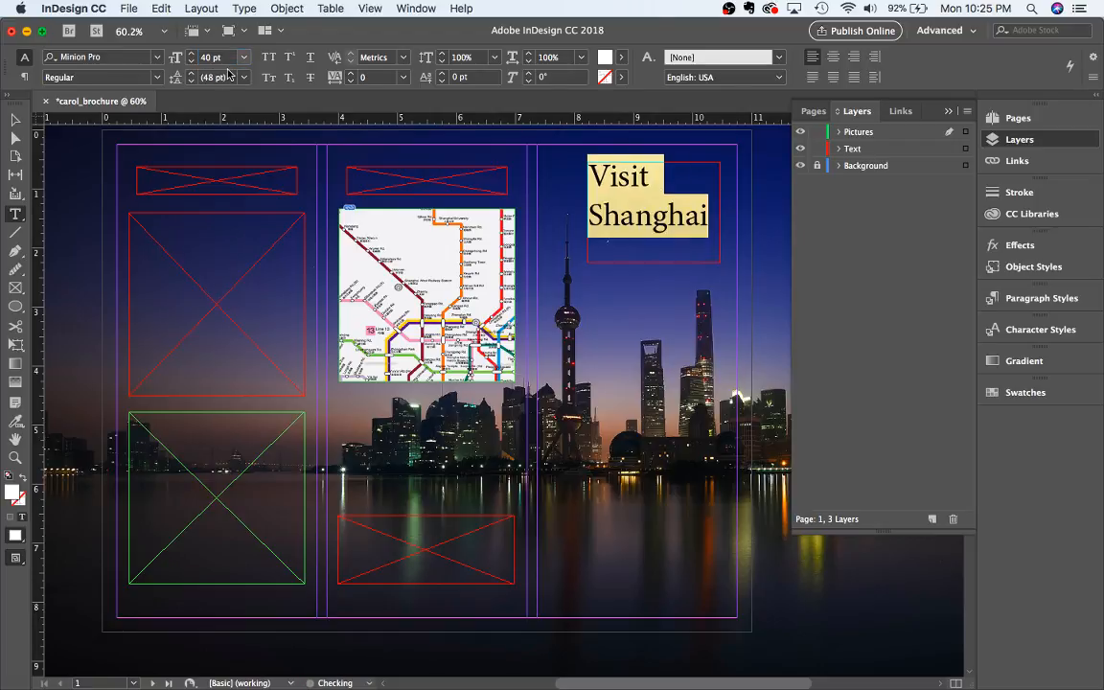
click(686, 220)
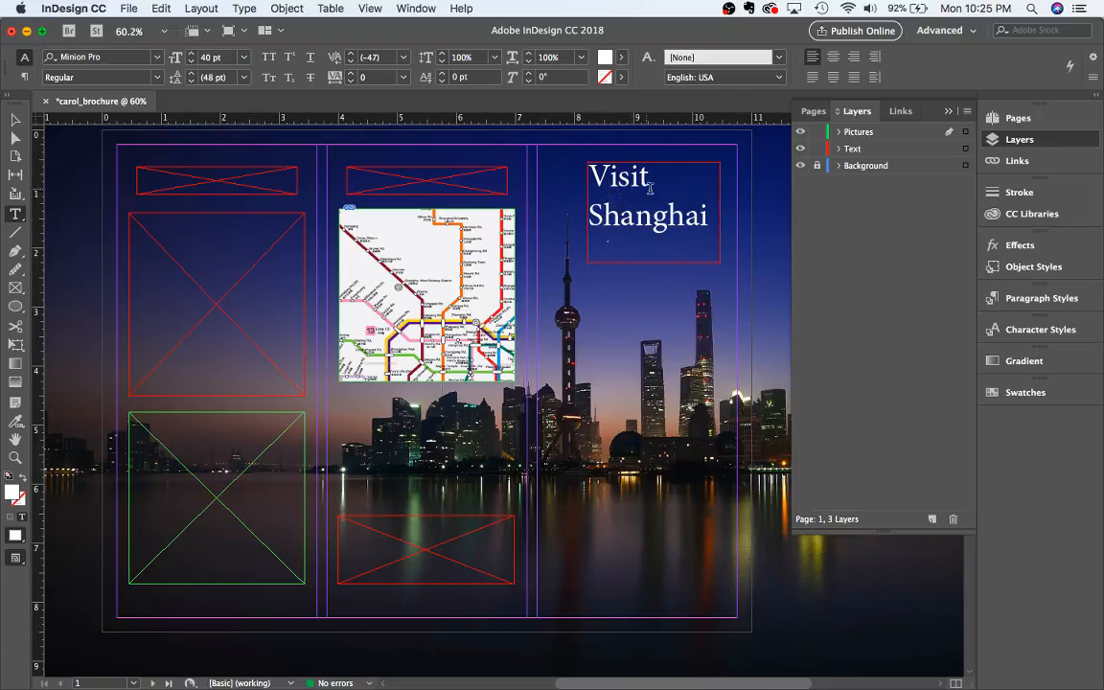
click(610, 189)
scroll(138, 167, down, 1)
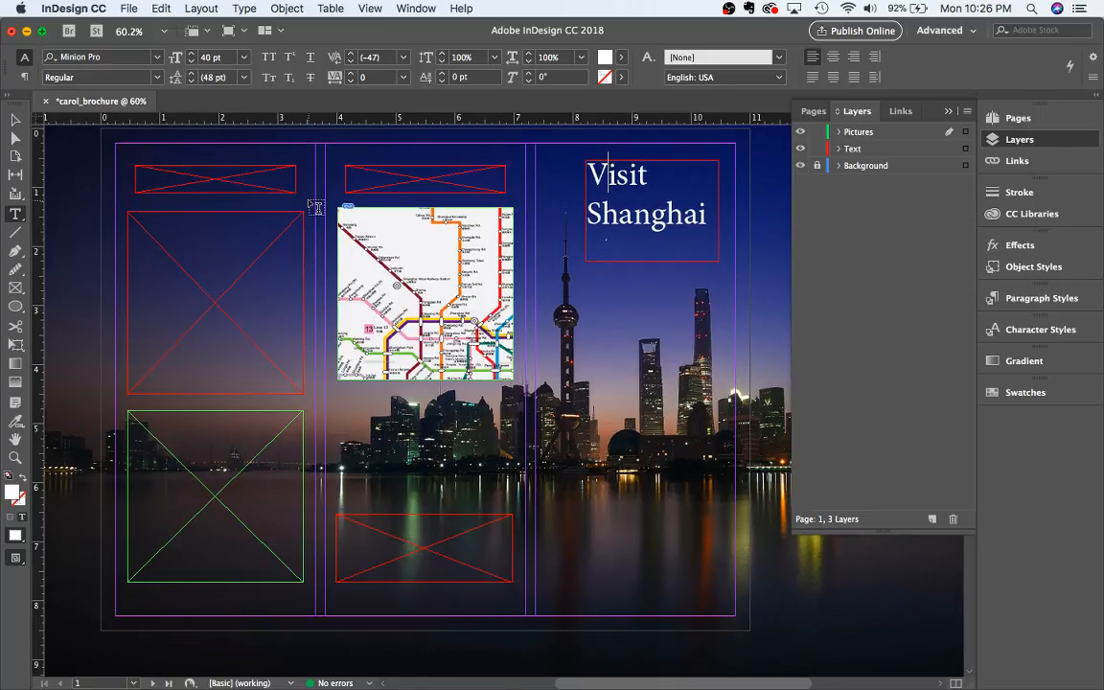
Enter the heading "Map" in the text frame above the subway map and set its text colour to [Paper]
click(367, 175)
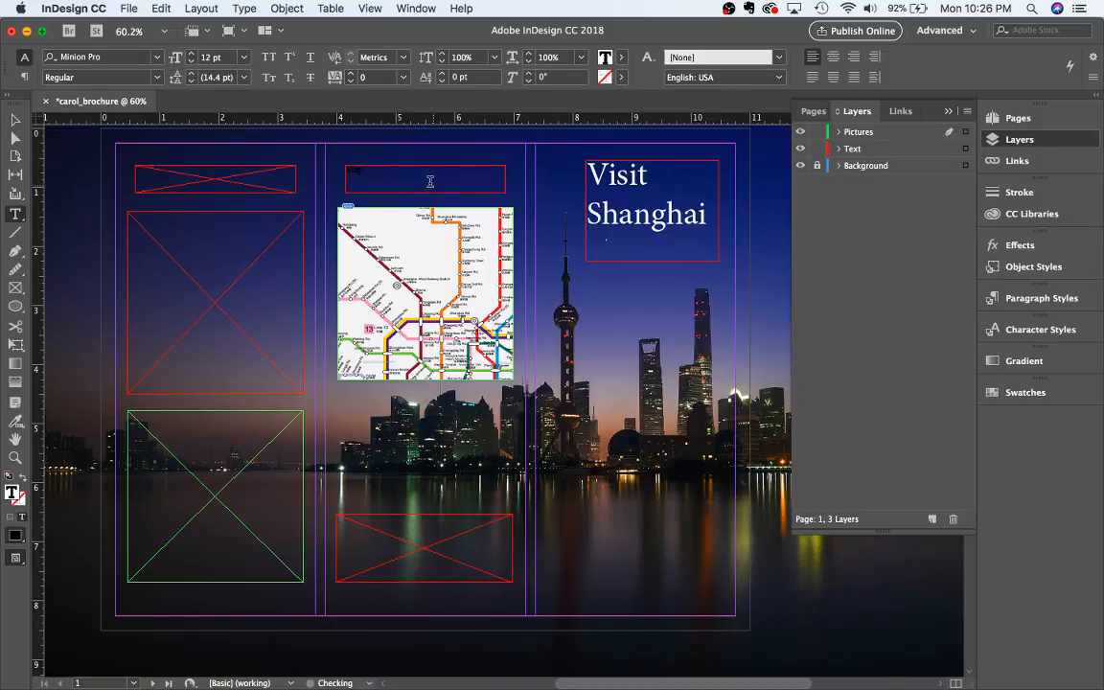
drag(412, 173, 335, 166)
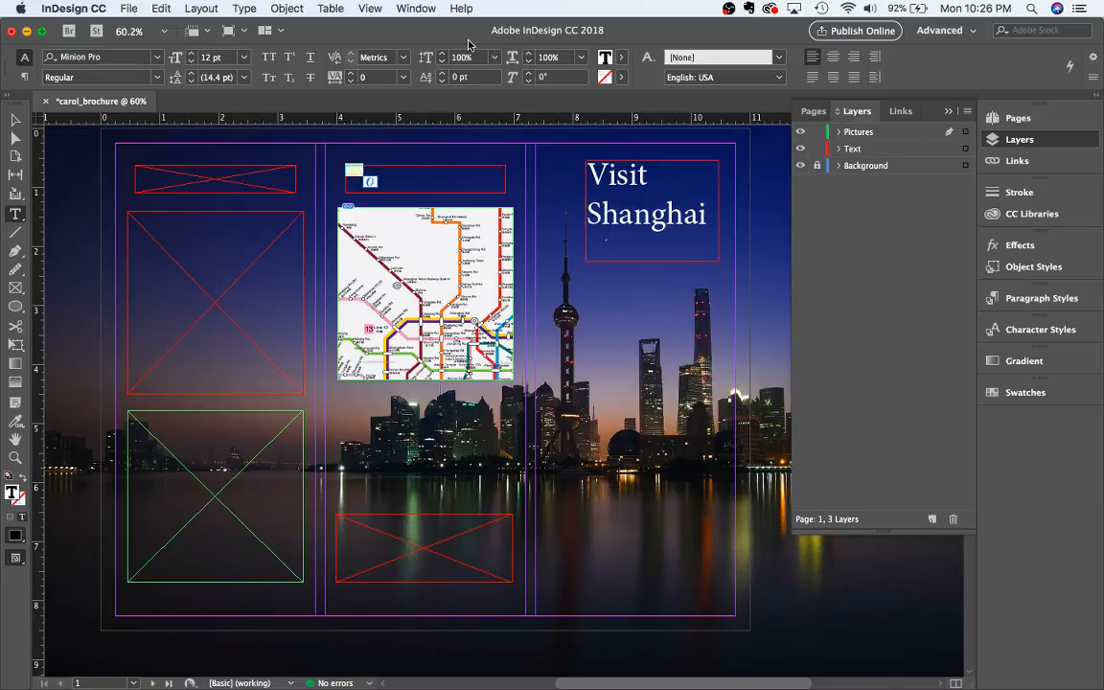
click(622, 58)
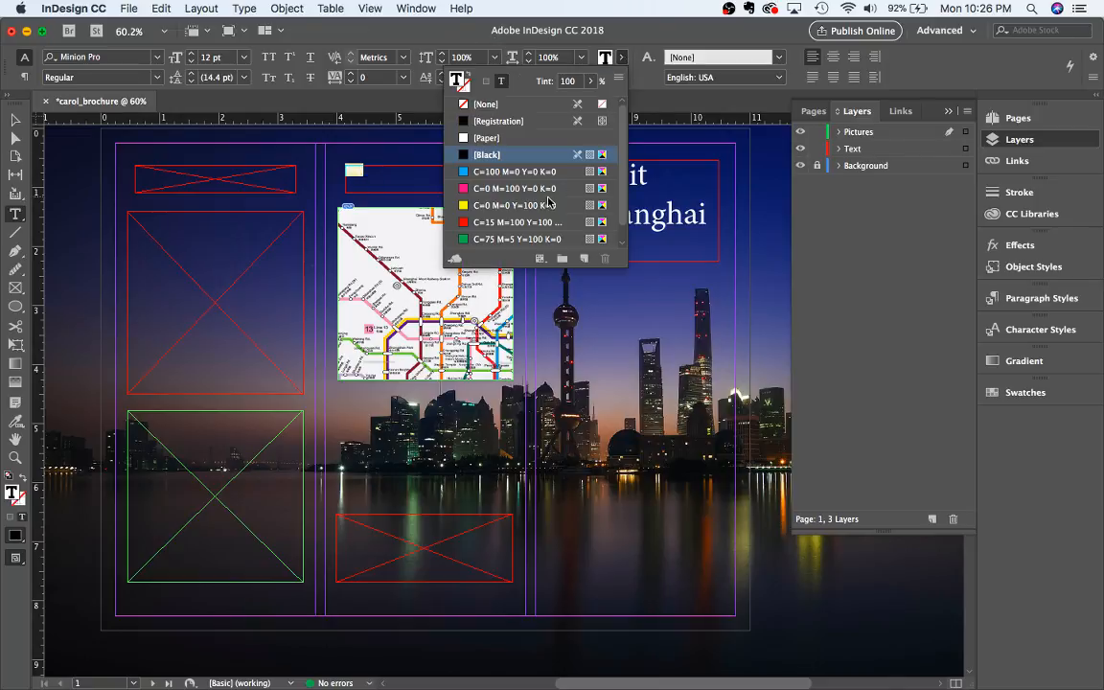
click(487, 137)
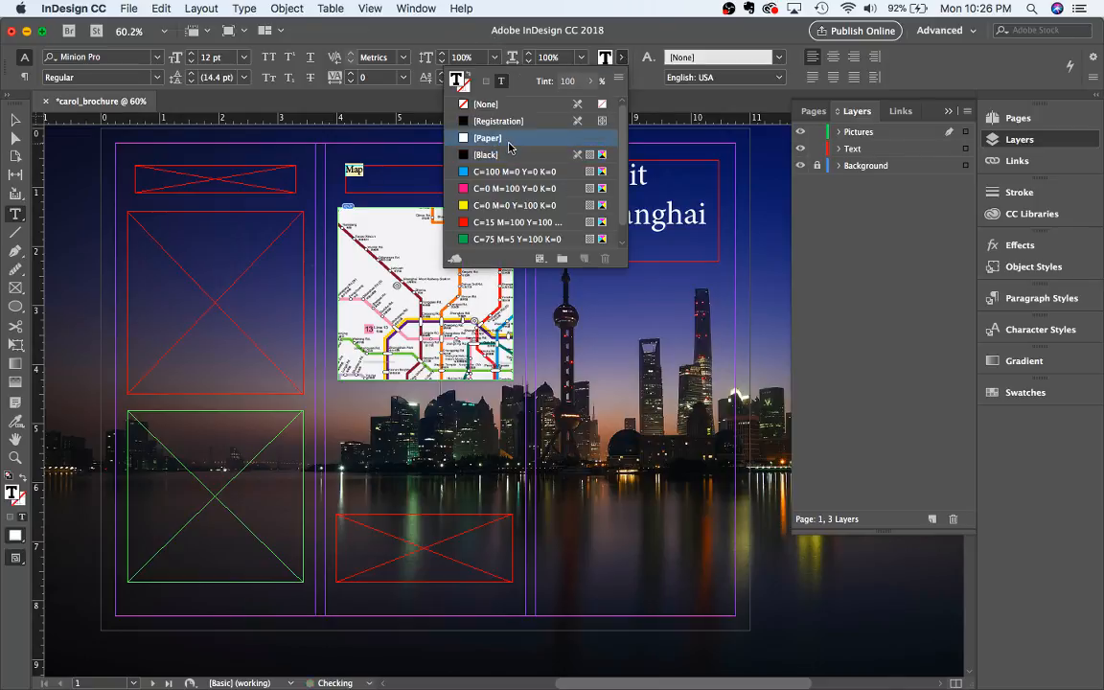
click(411, 176)
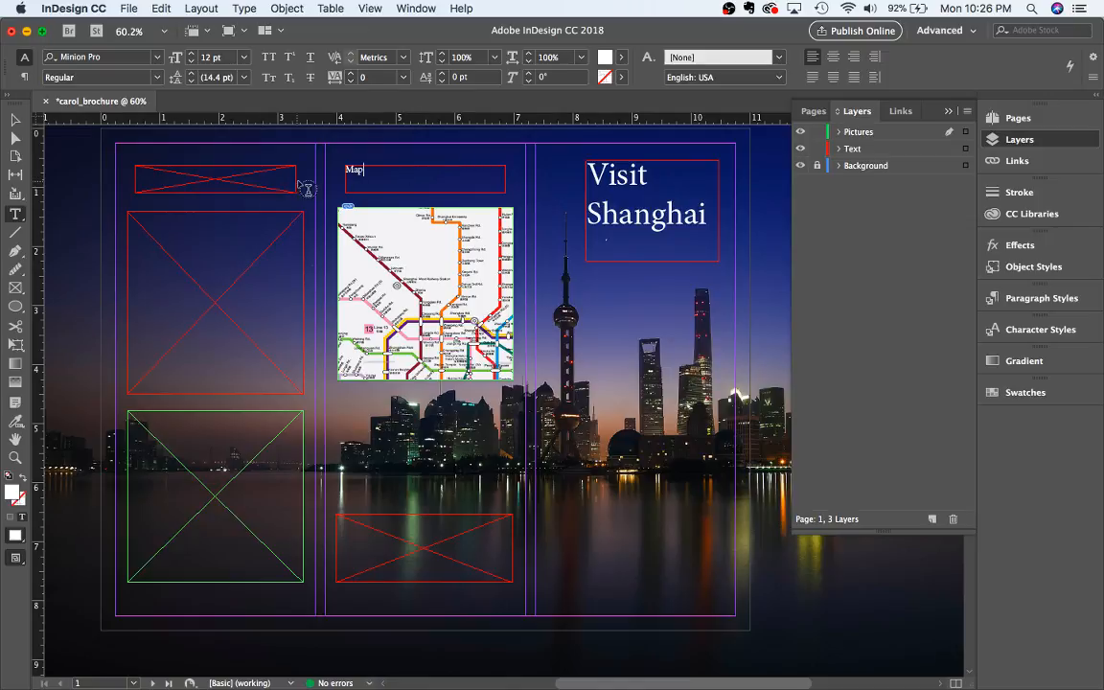
With nothing selected, place blue-funnel-946886_1920.jpg from the shanghai pictures folder into the first column's picture frame on page one
click(249, 176)
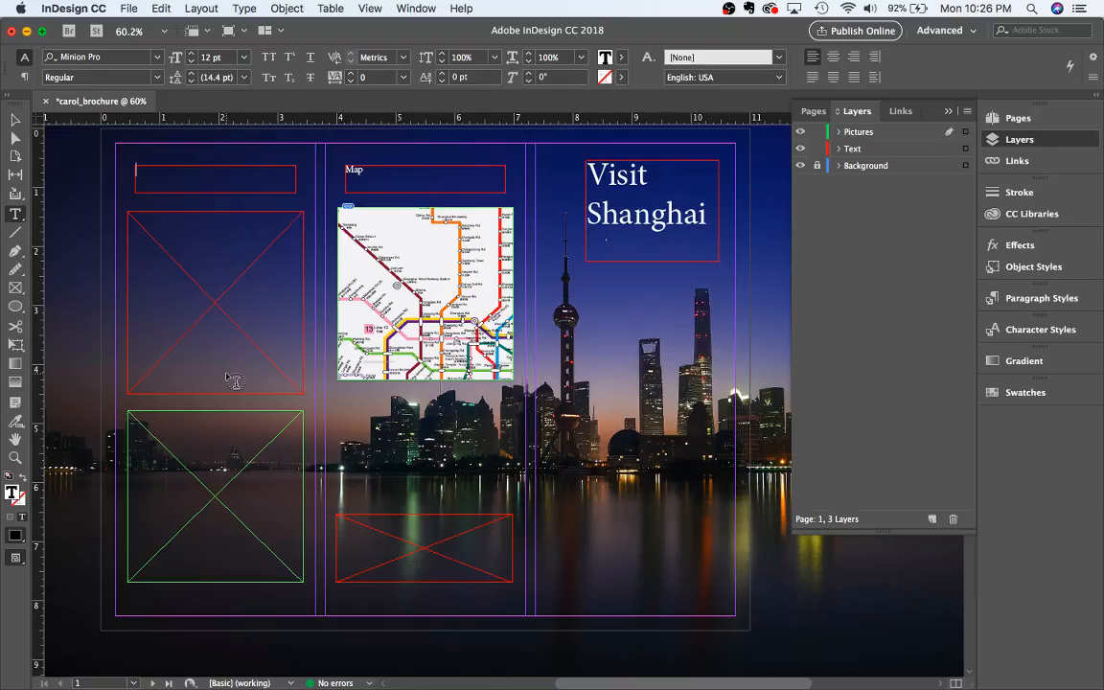
alt+scroll(234, 382, down, 4)
scroll(235, 382, down, 4)
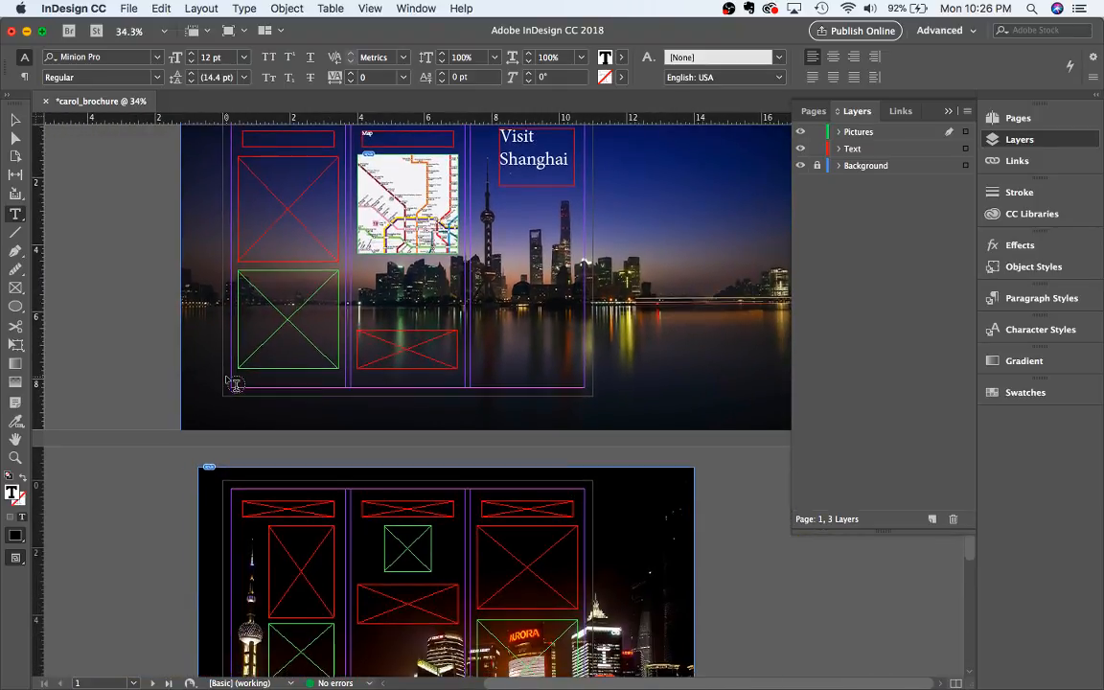
scroll(234, 384, down, 1)
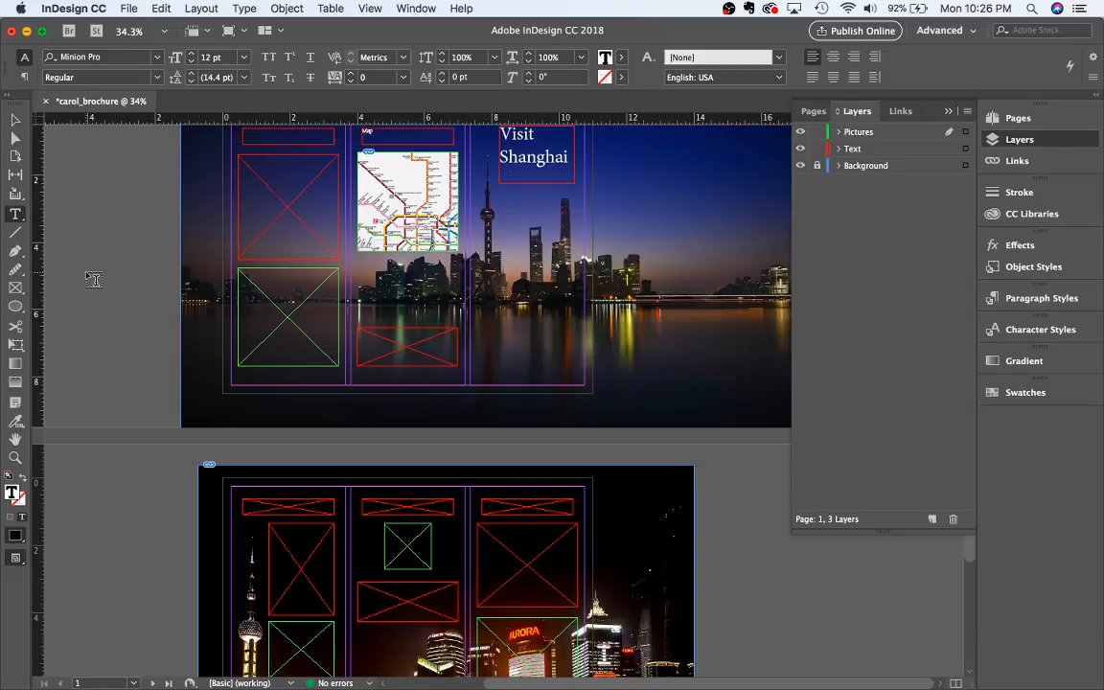
key(Escape)
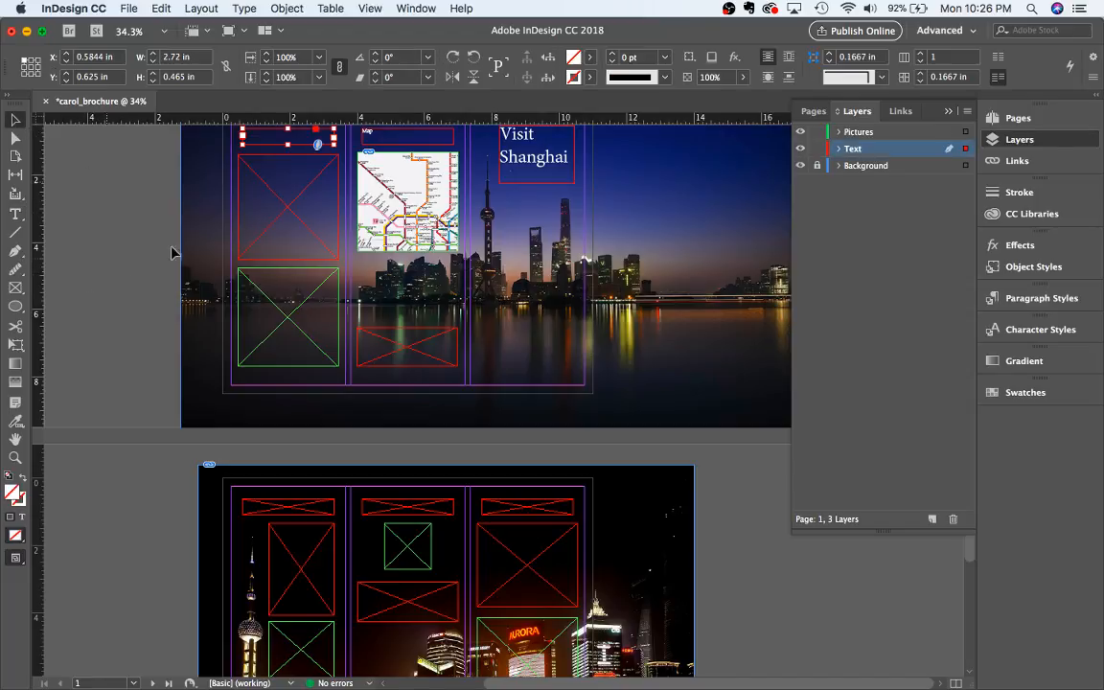
click(293, 316)
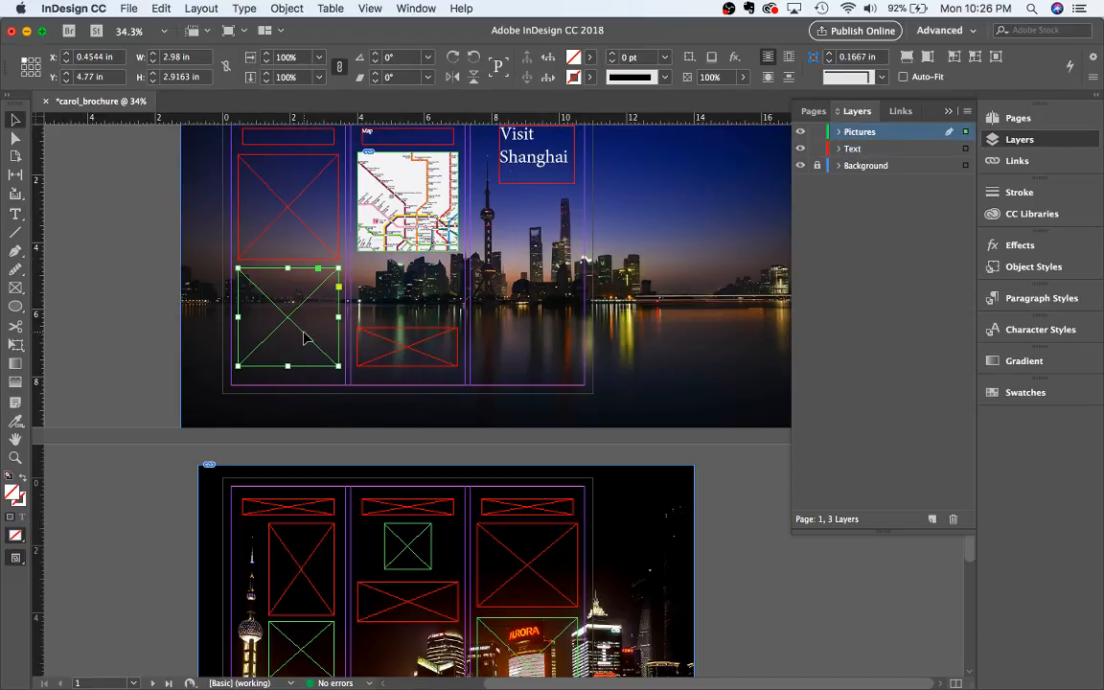
click(115, 321)
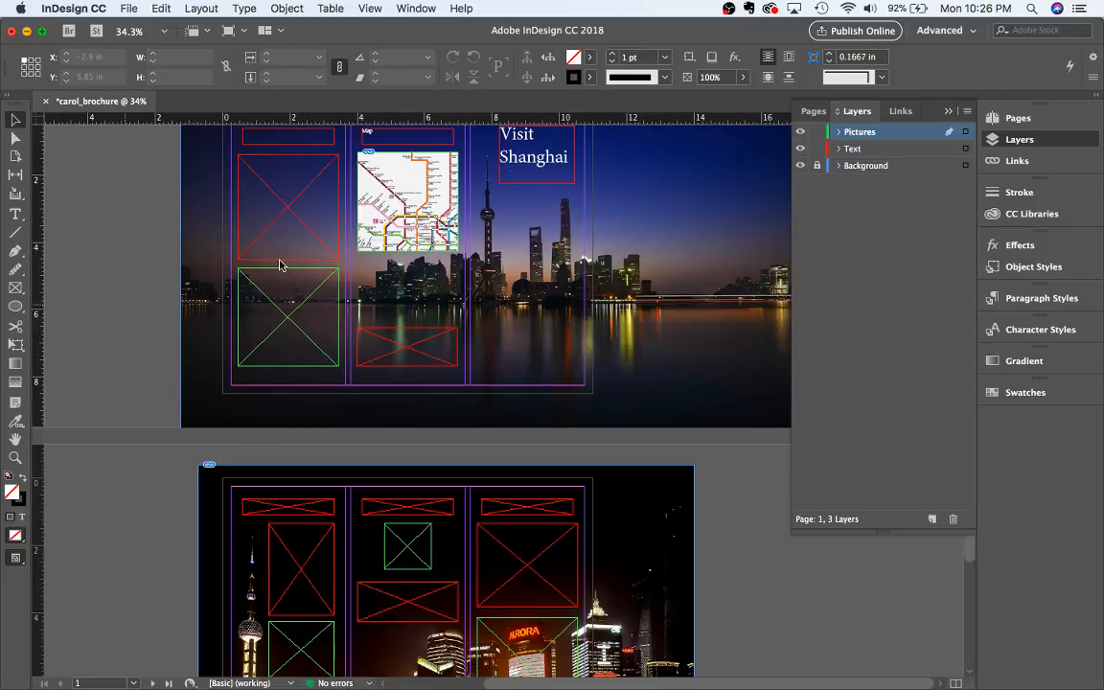
key(super+d)
click(356, 168)
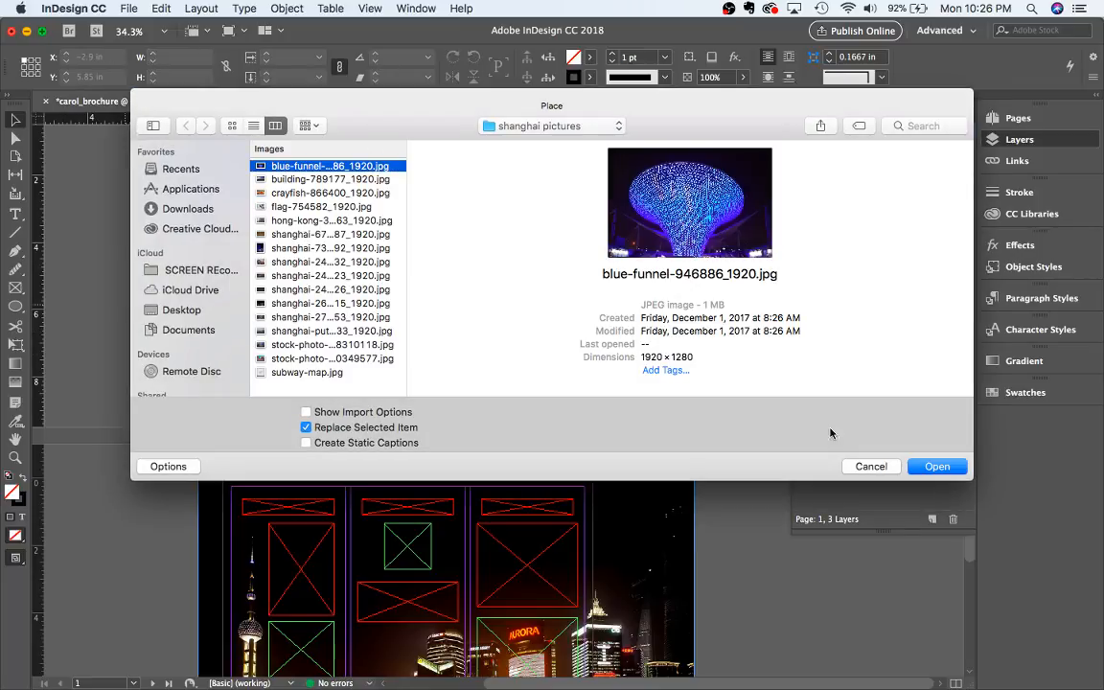
click(939, 467)
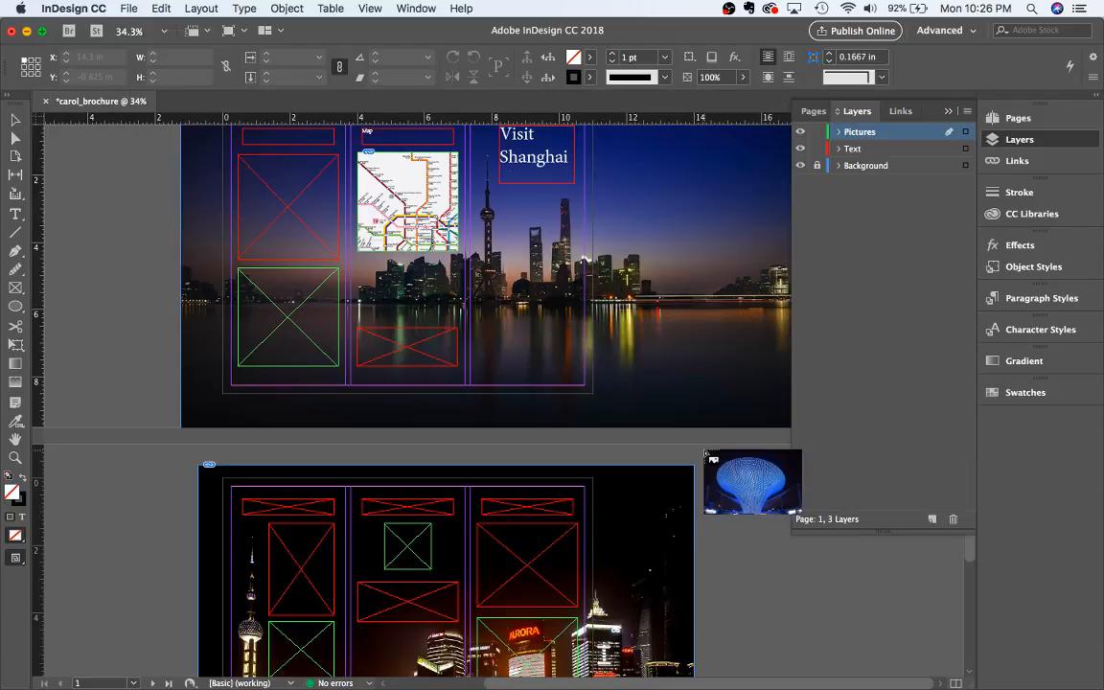
scroll(359, 443, down, 4)
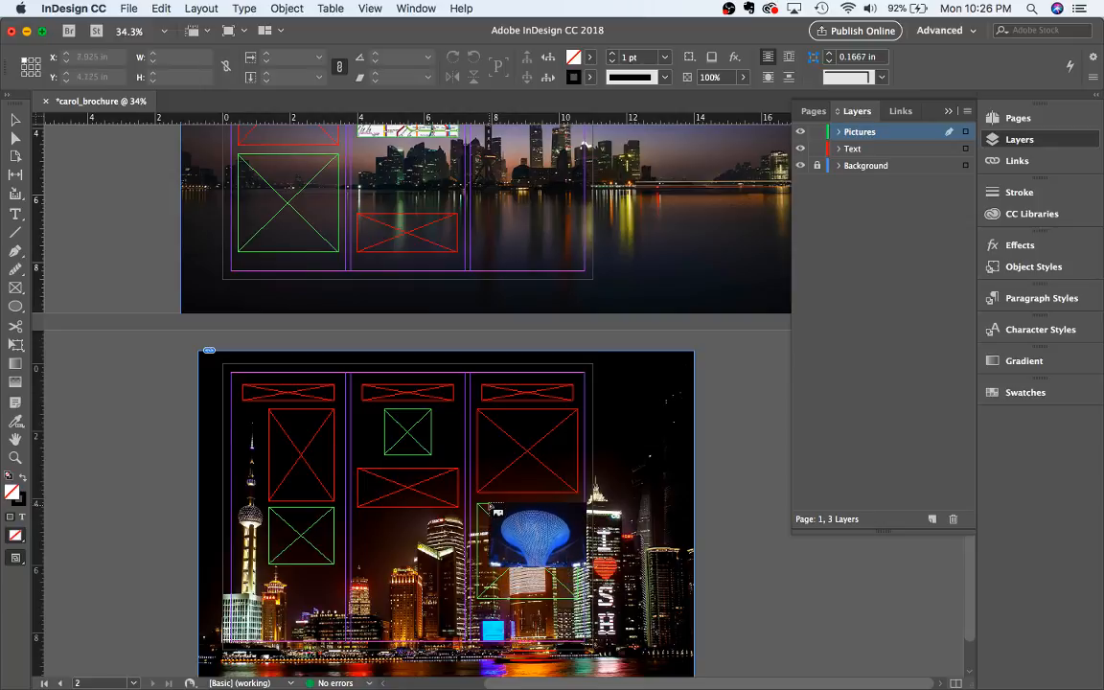
scroll(489, 522, up, 1)
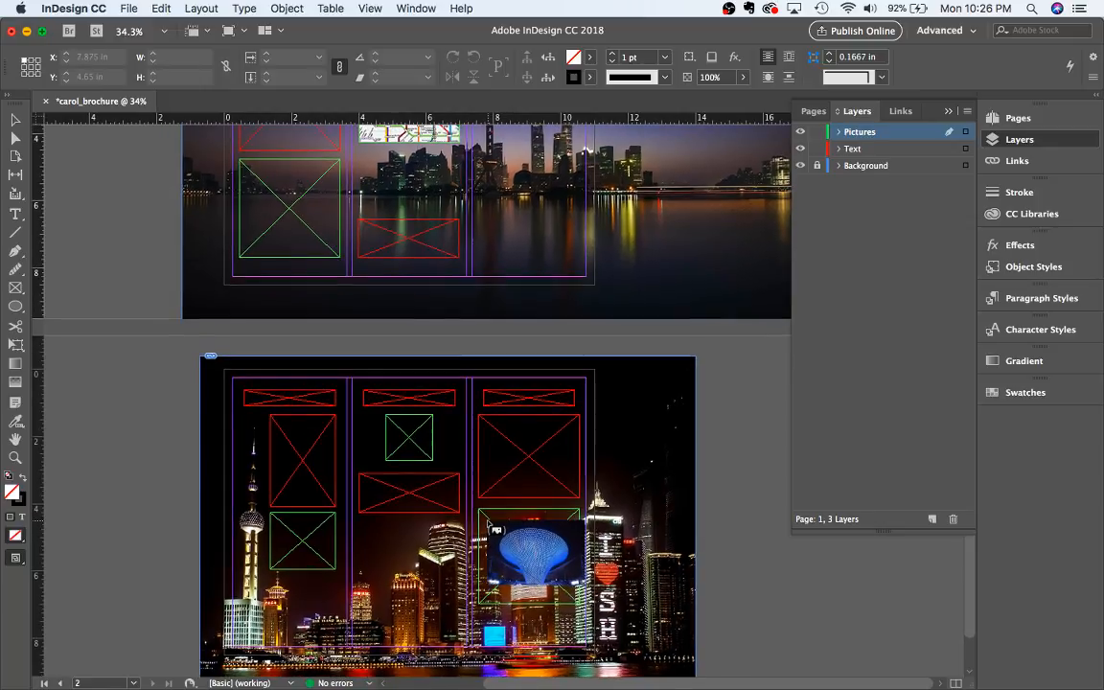
click(247, 169)
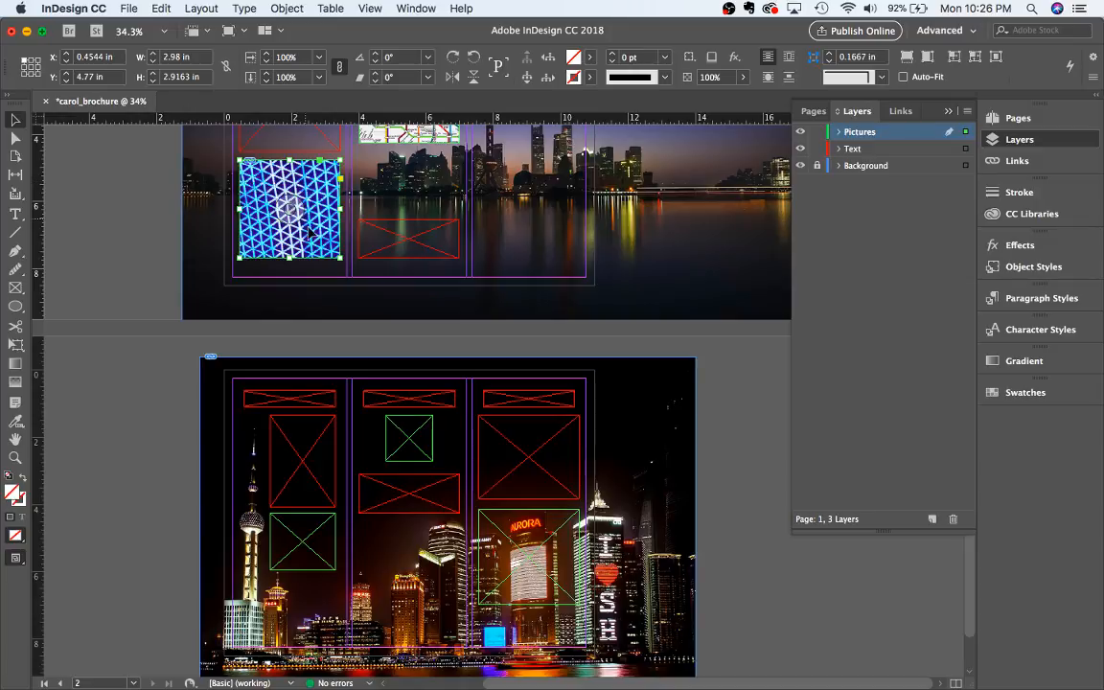
Fit the blue funnel picture to its frame with the Fit Content to Frame option
scroll(317, 249, up, 1)
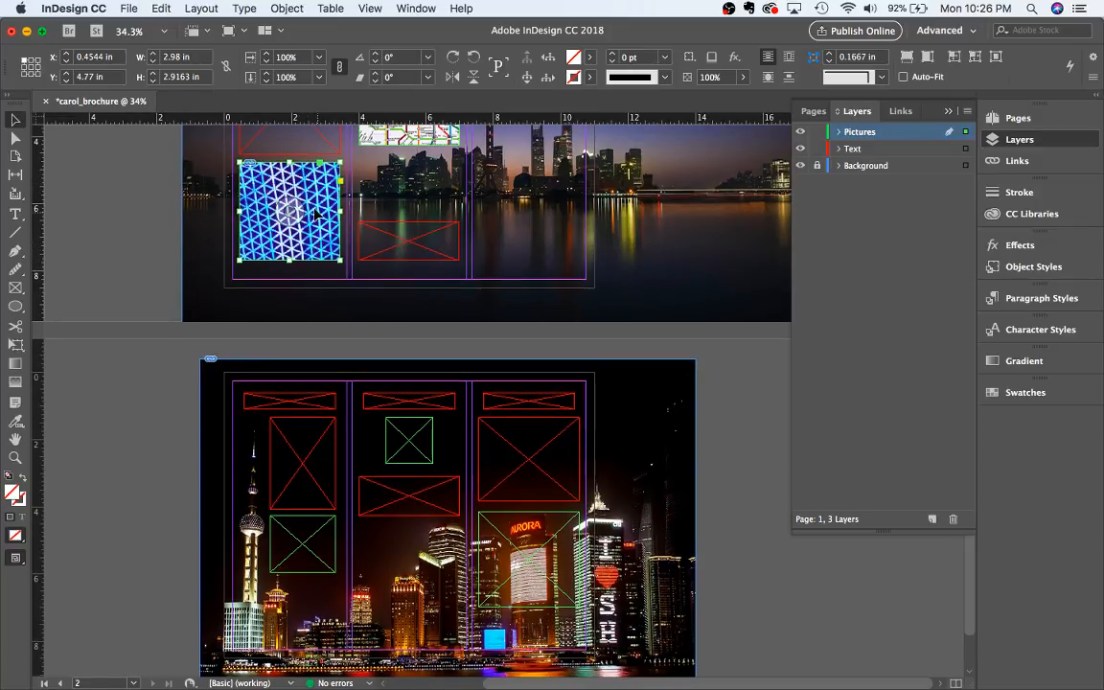
right_click(310, 222)
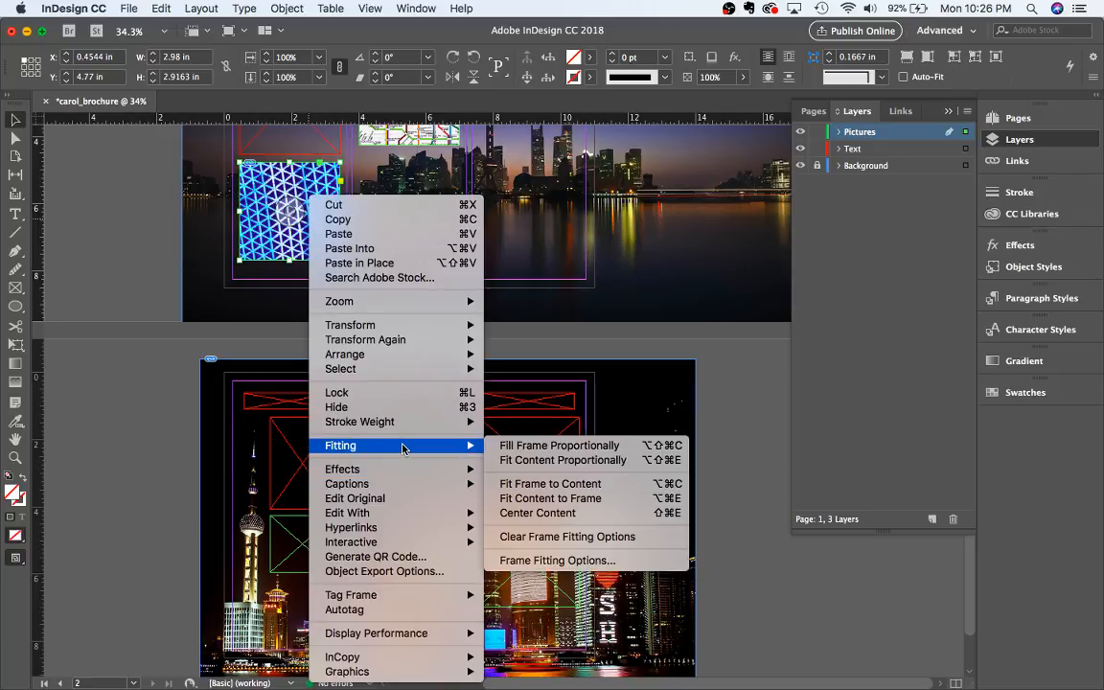
mouse_move(451, 445)
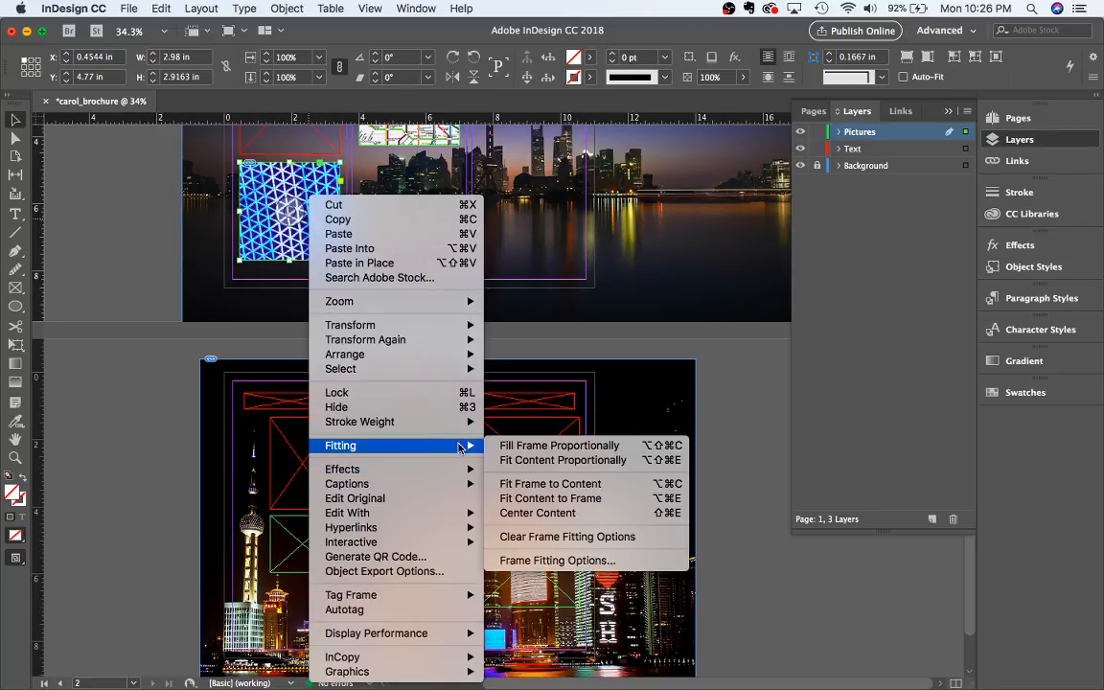
click(537, 499)
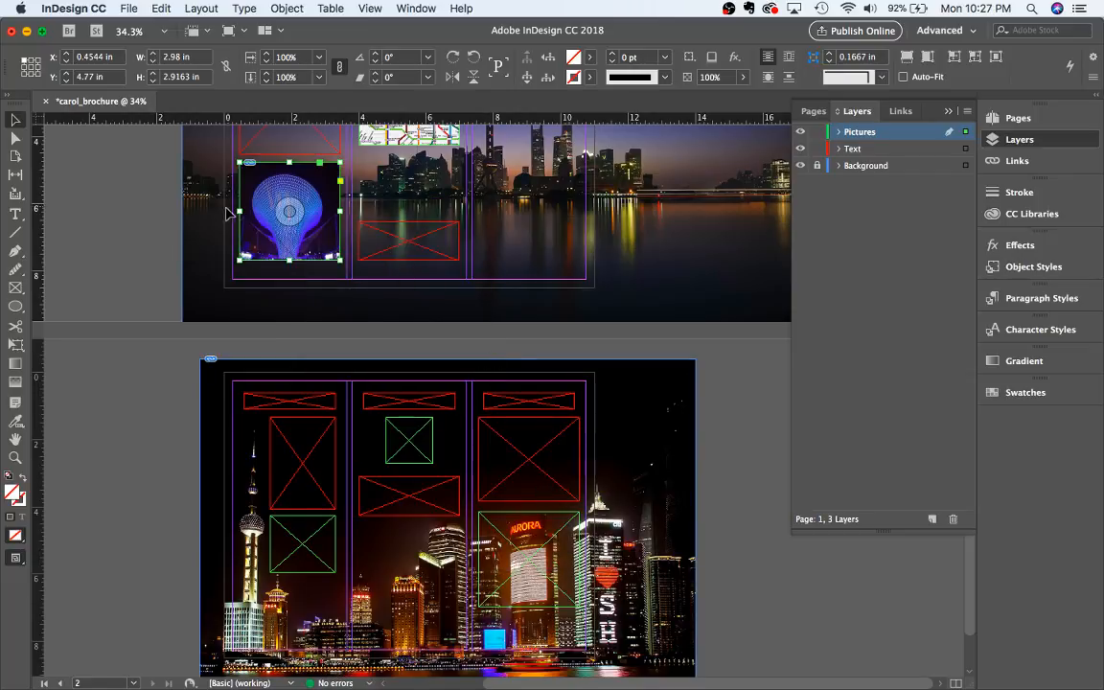
Enlarge the funnel picture inside its frame to about 4.16 × 3.04 in and reposition it so the funnel sits centrally
click(15, 139)
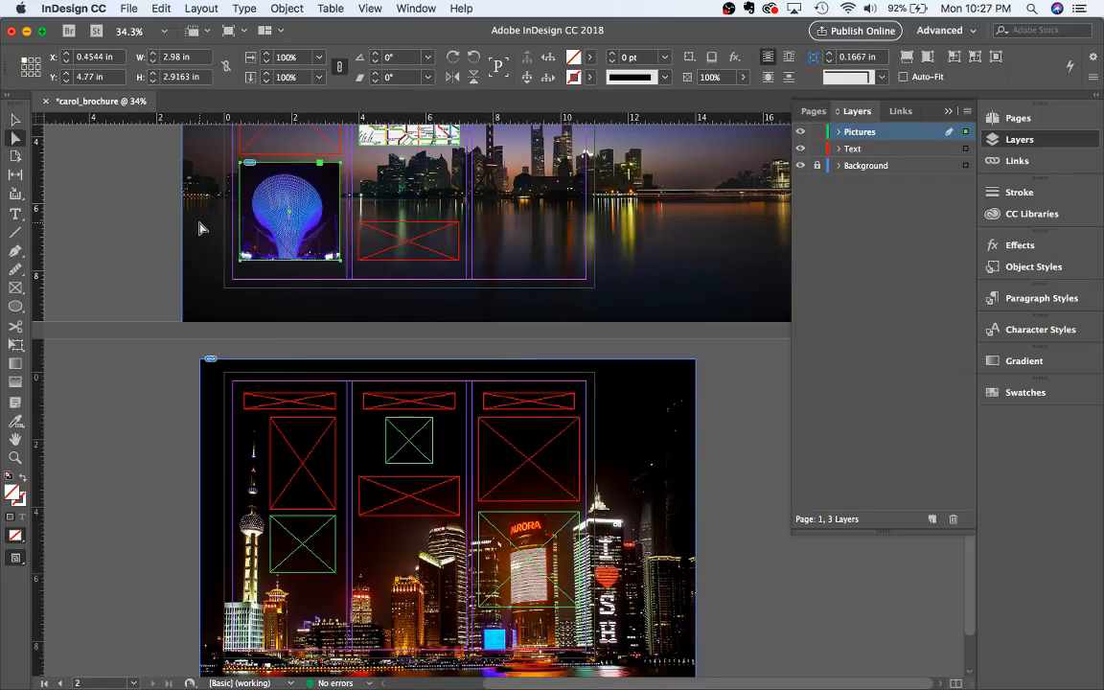
click(285, 215)
drag(239, 260, 196, 275)
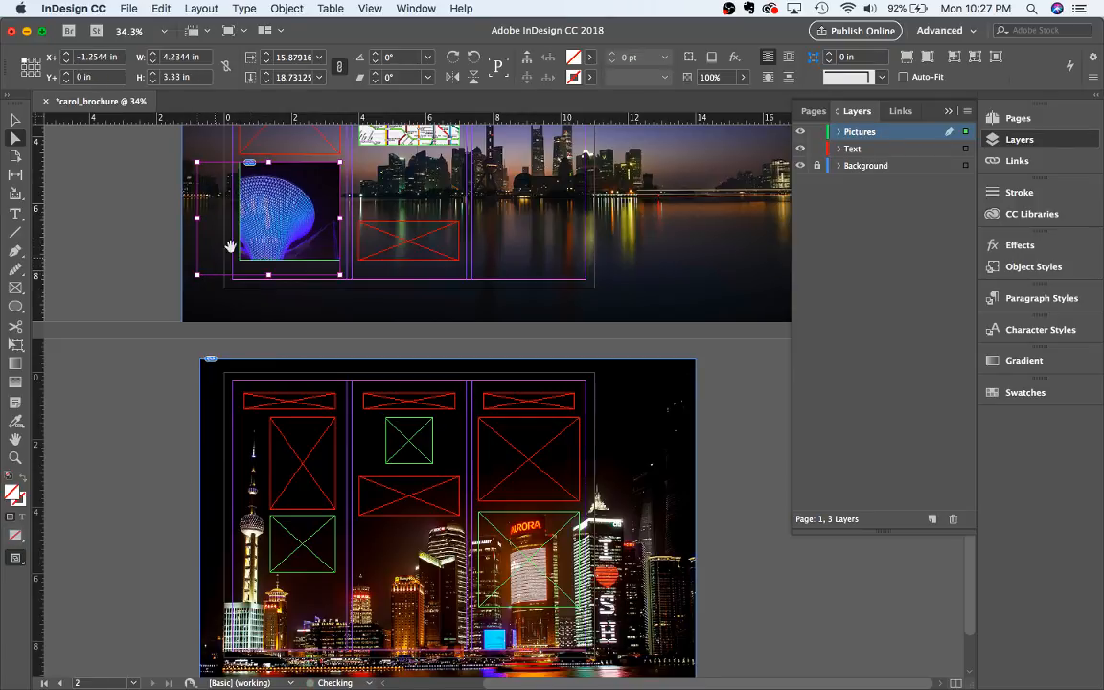
drag(281, 223, 303, 209)
mouse_move(217, 260)
mouse_down()
mouse_move(204, 268)
mouse_move(219, 248)
mouse_move(230, 253)
mouse_up()
drag(293, 211, 293, 216)
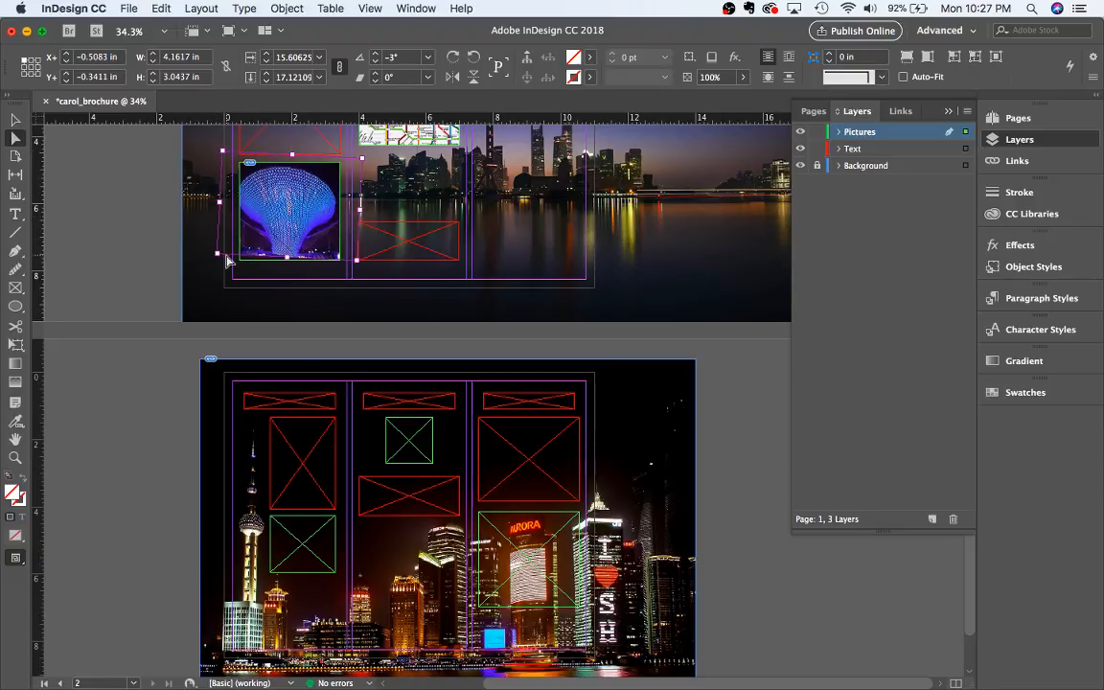
key(super+z)
key(super+z)
key(super+z)
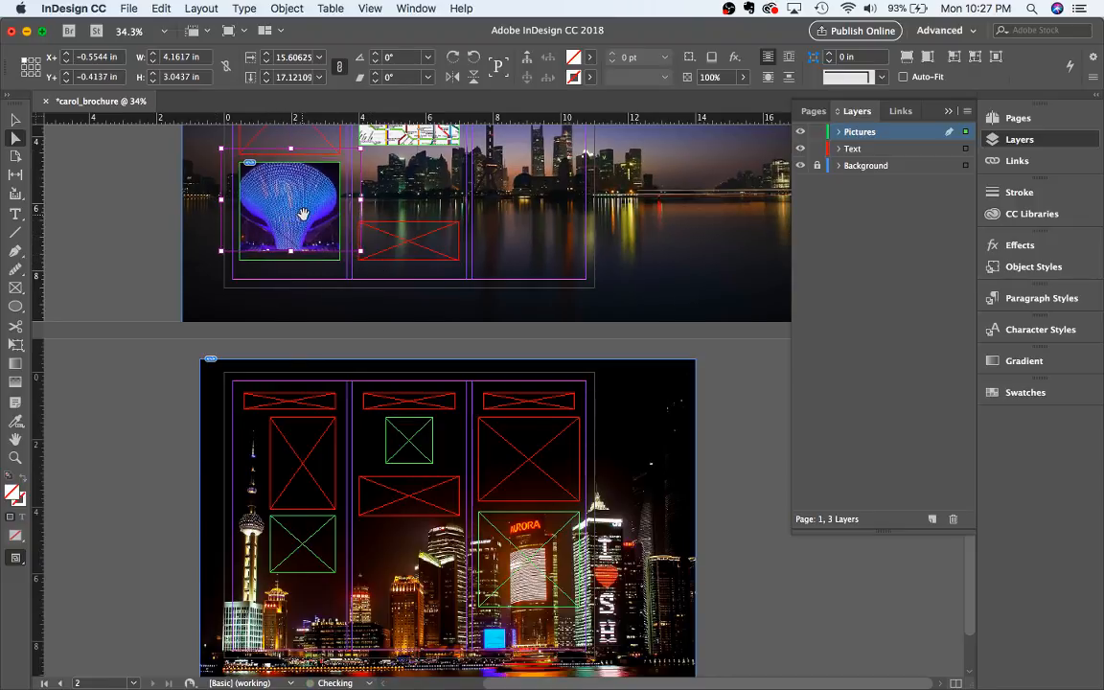
Scale the funnel picture content down to about 4.10 × 2.93 in and re-centre the funnel within its frame
drag(303, 213, 291, 230)
key(Up)
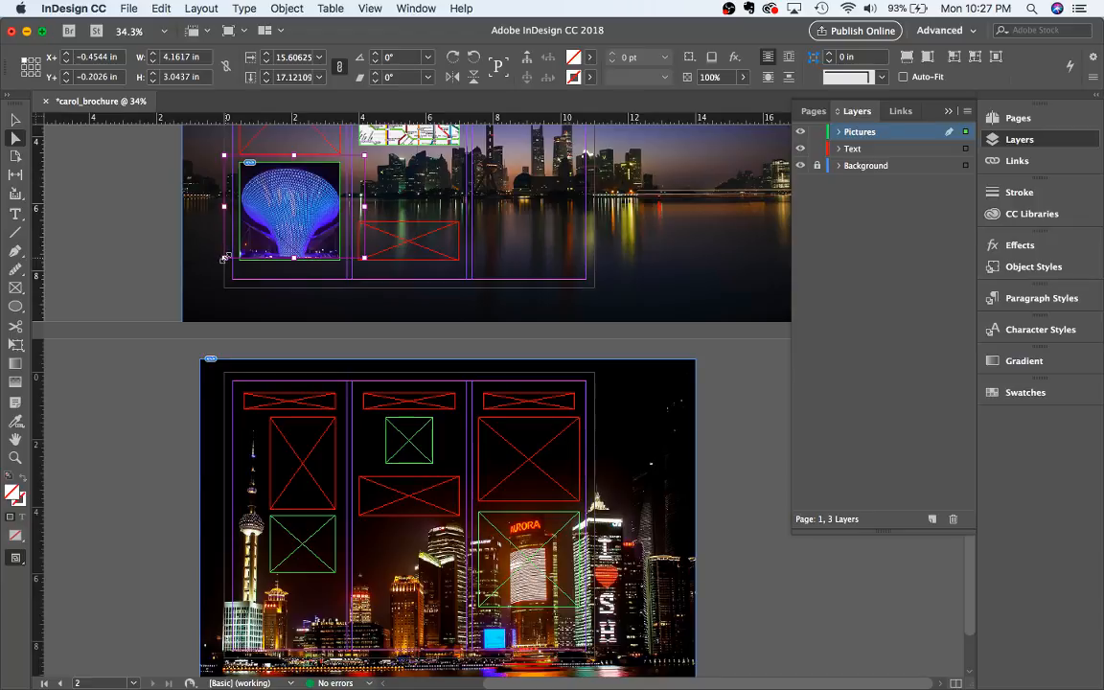
drag(226, 258, 232, 253)
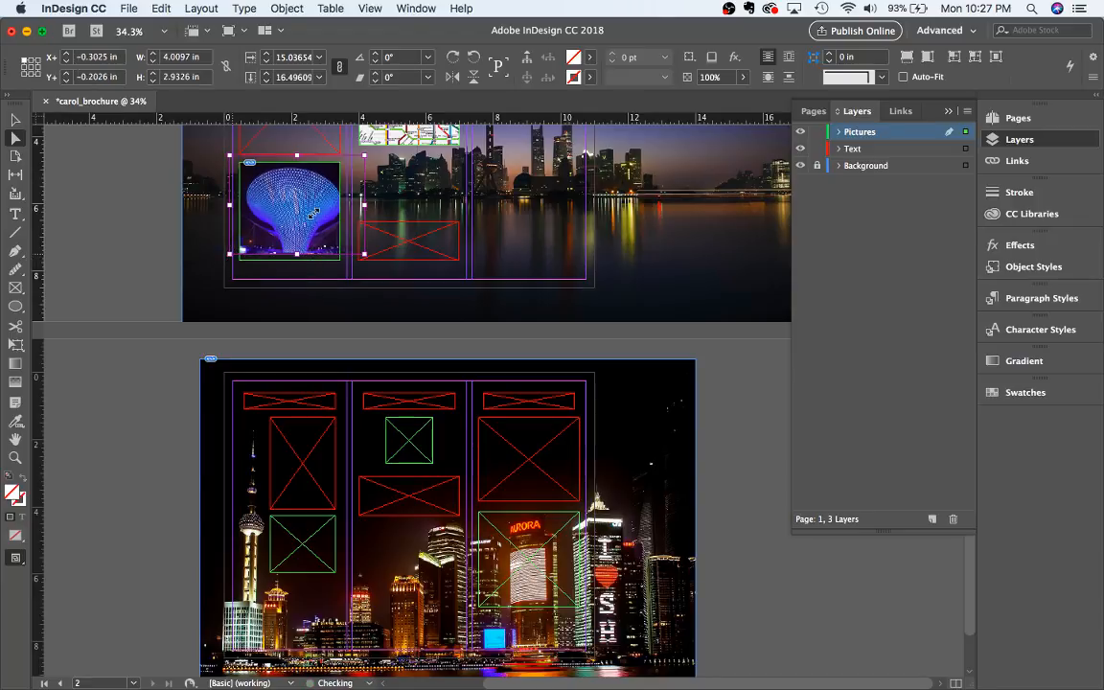
drag(313, 212, 307, 213)
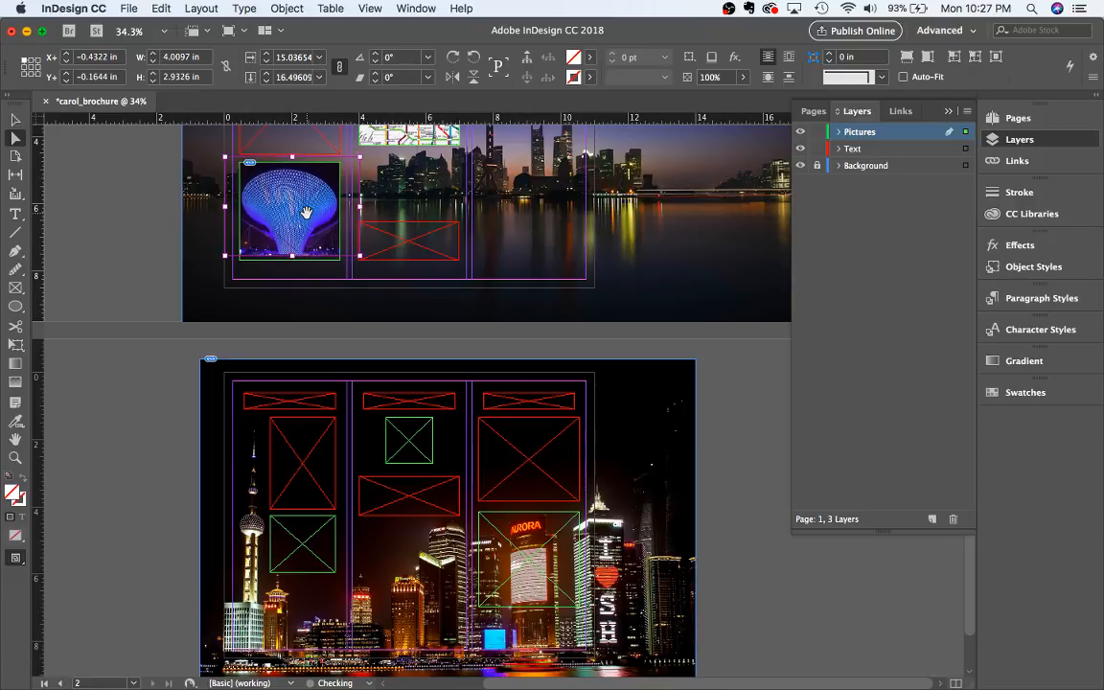
click(156, 233)
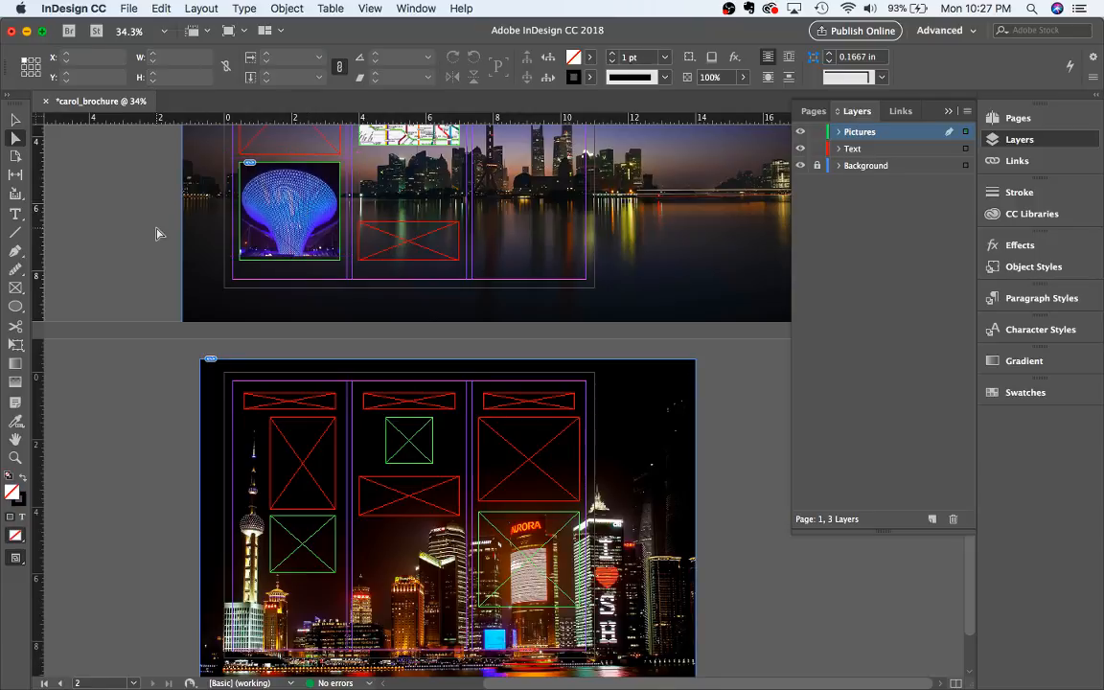
Switch page one to preview mode and examine the funnel picture's cropping and edges up close
scroll(160, 296, up, 4)
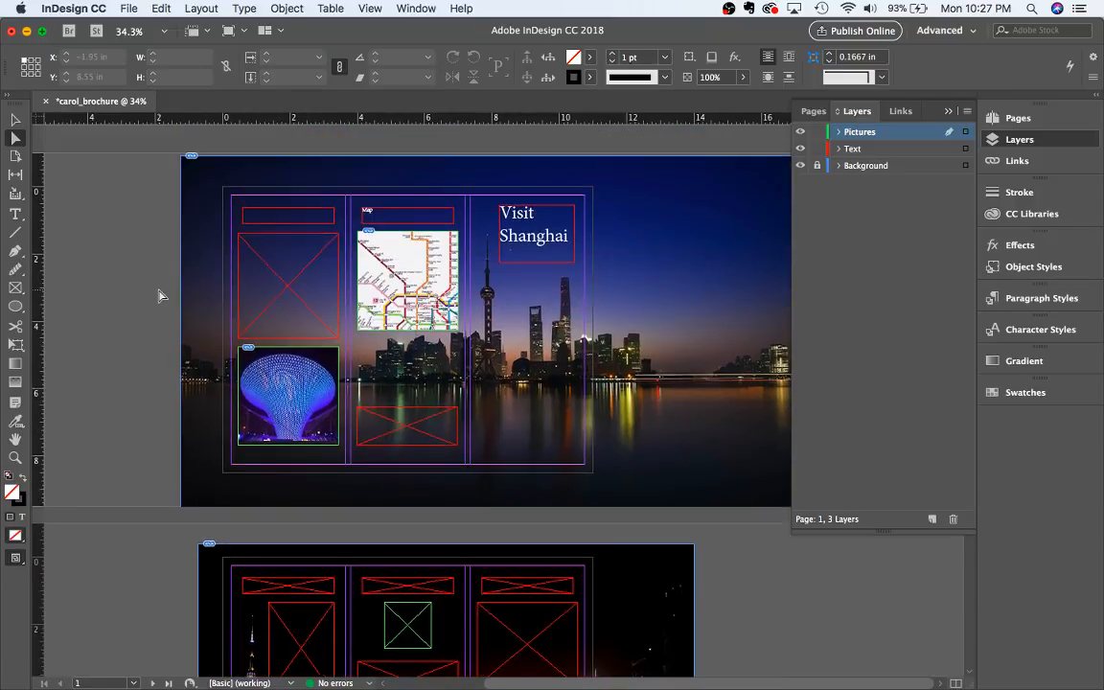
key(w)
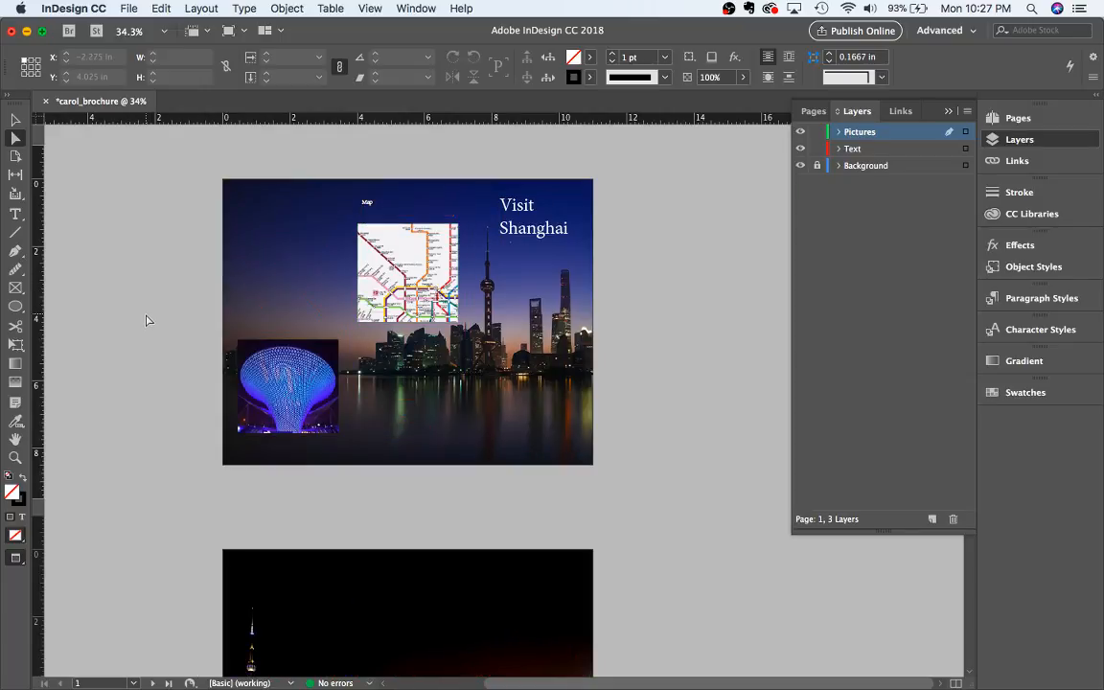
scroll(241, 368, up, 6)
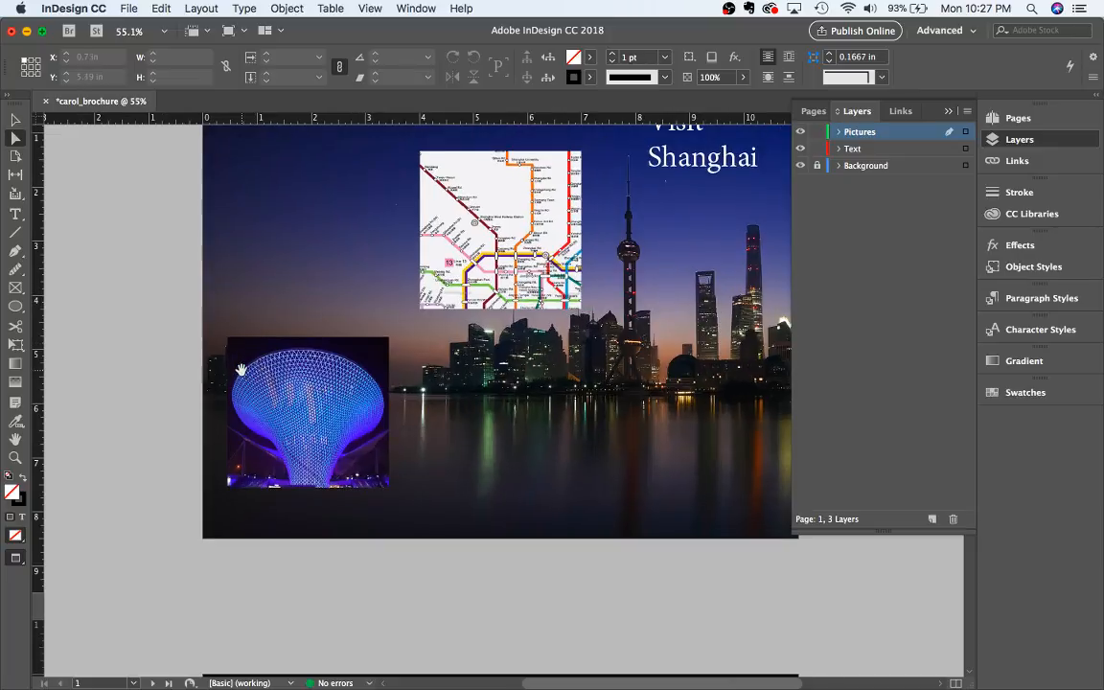
scroll(241, 370, up, 1)
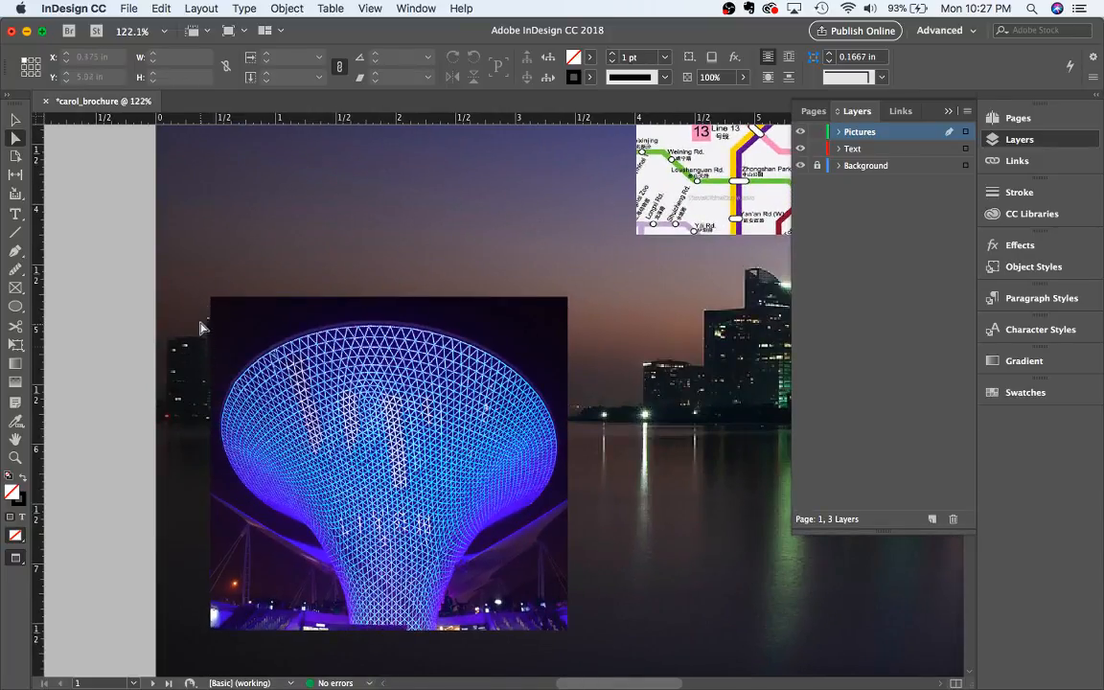
click(233, 326)
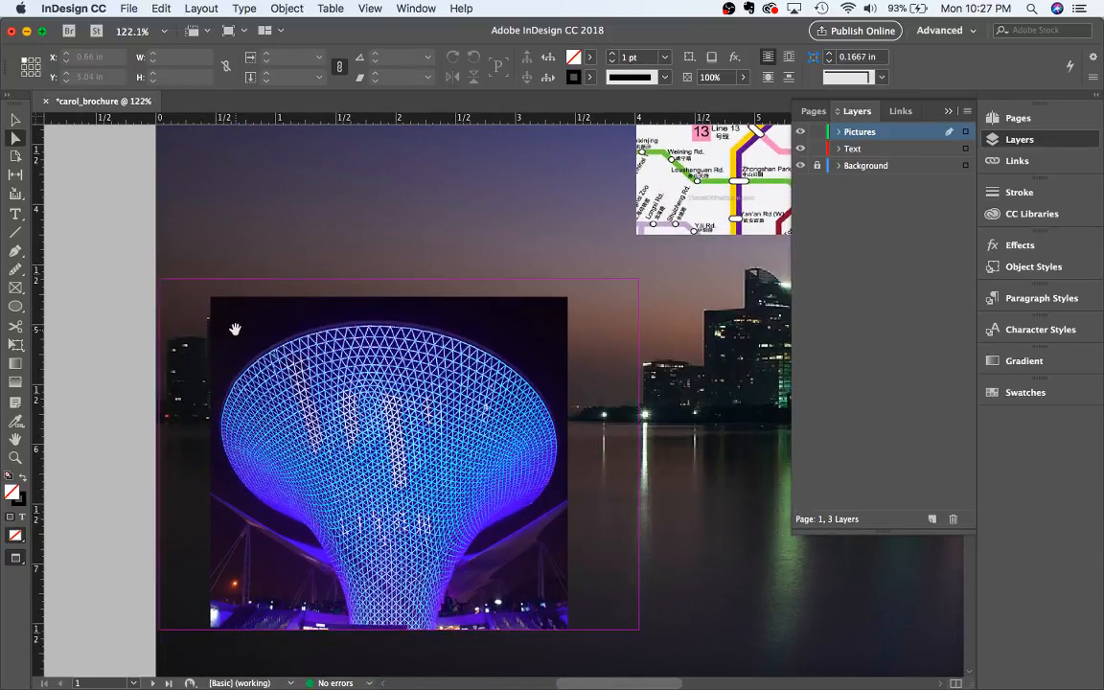
click(87, 270)
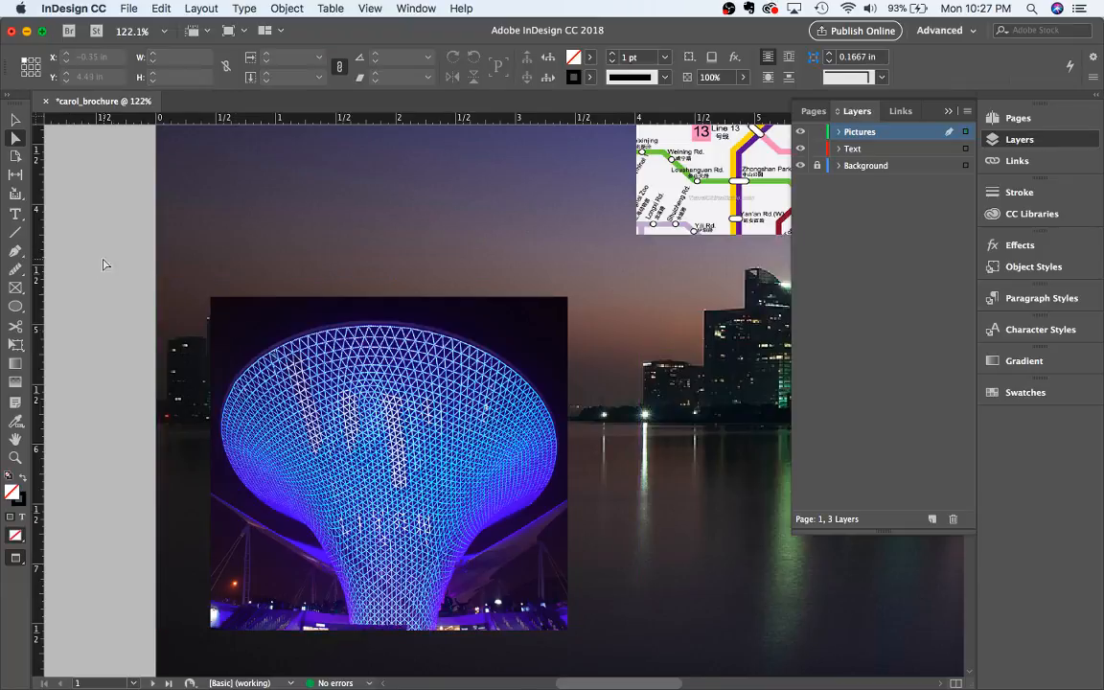
Extend the left edge of the funnel picture's frame outward, widening the frame to about 3.16 in
drag(94, 252, 317, 428)
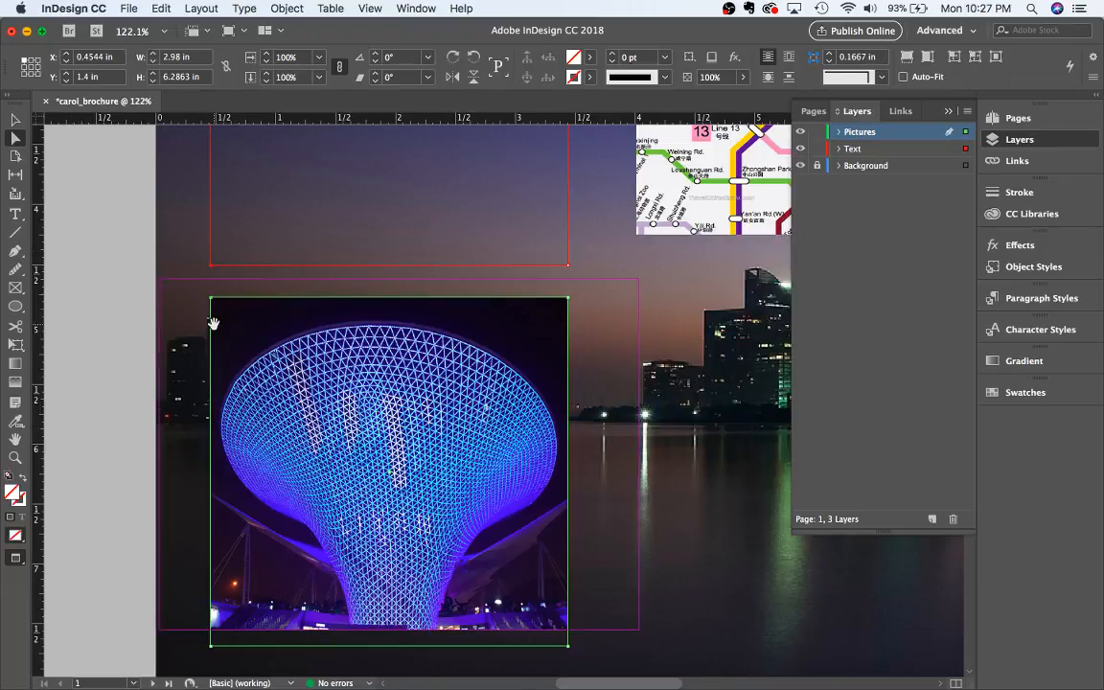
click(108, 320)
drag(109, 317, 258, 347)
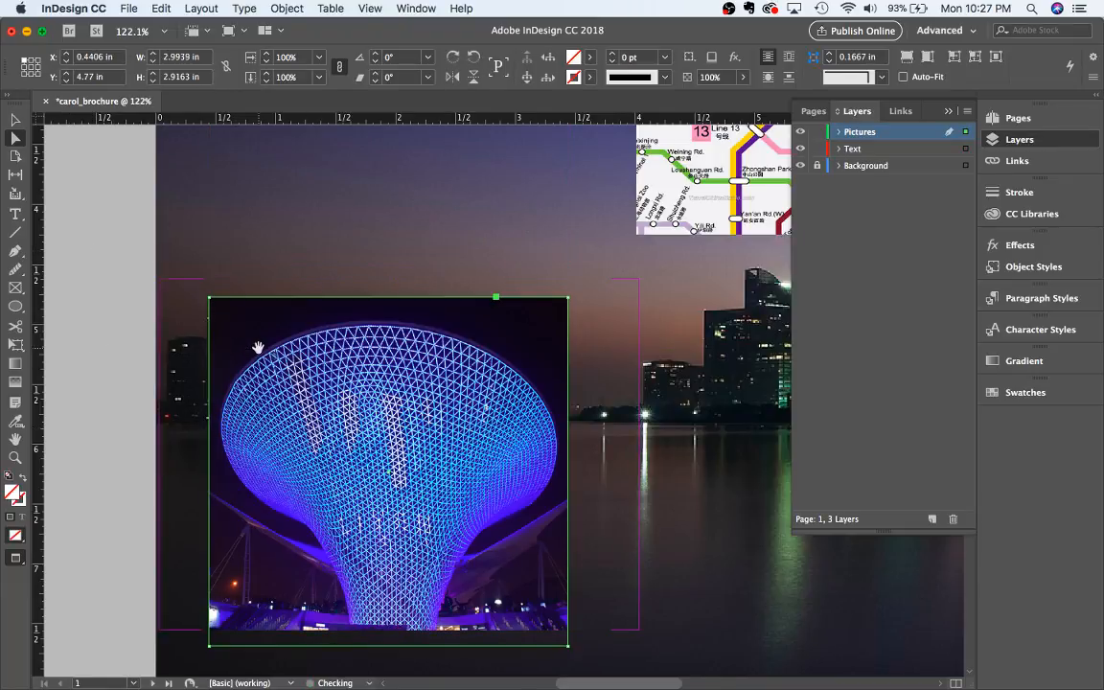
key(Left)
key(Left)
key(Left)
key(Left)
key(Left)
key(Left)
key(Left)
key(Left)
key(Left)
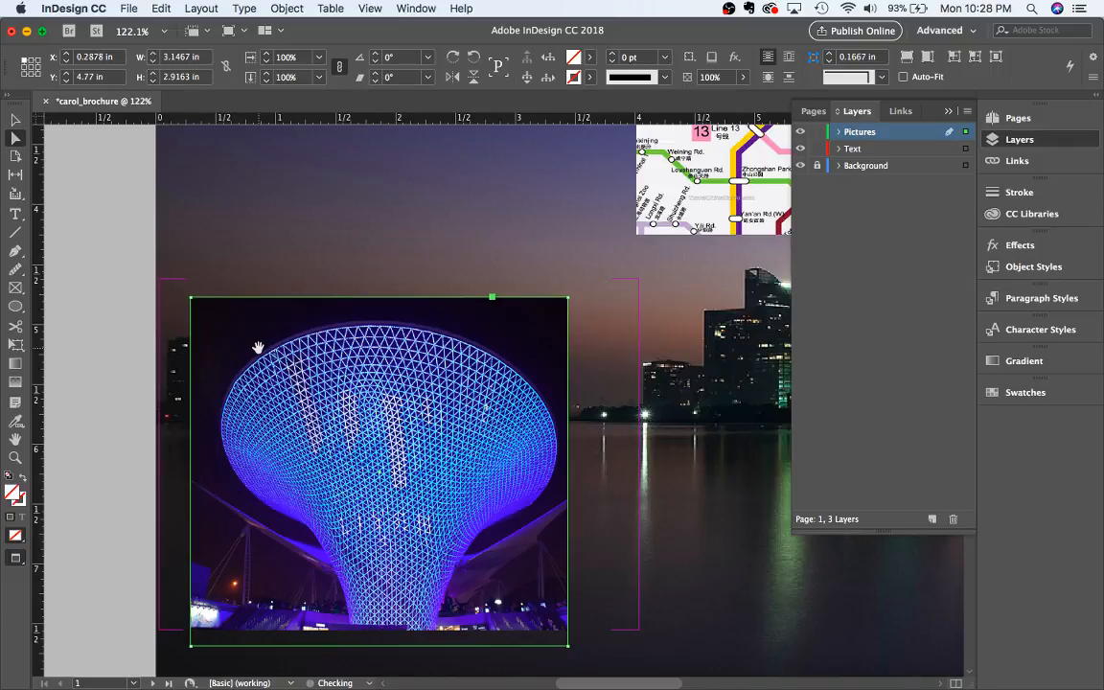
Extend the right edge of the funnel picture's frame outward so the frame is about 3.34 in wide
click(570, 434)
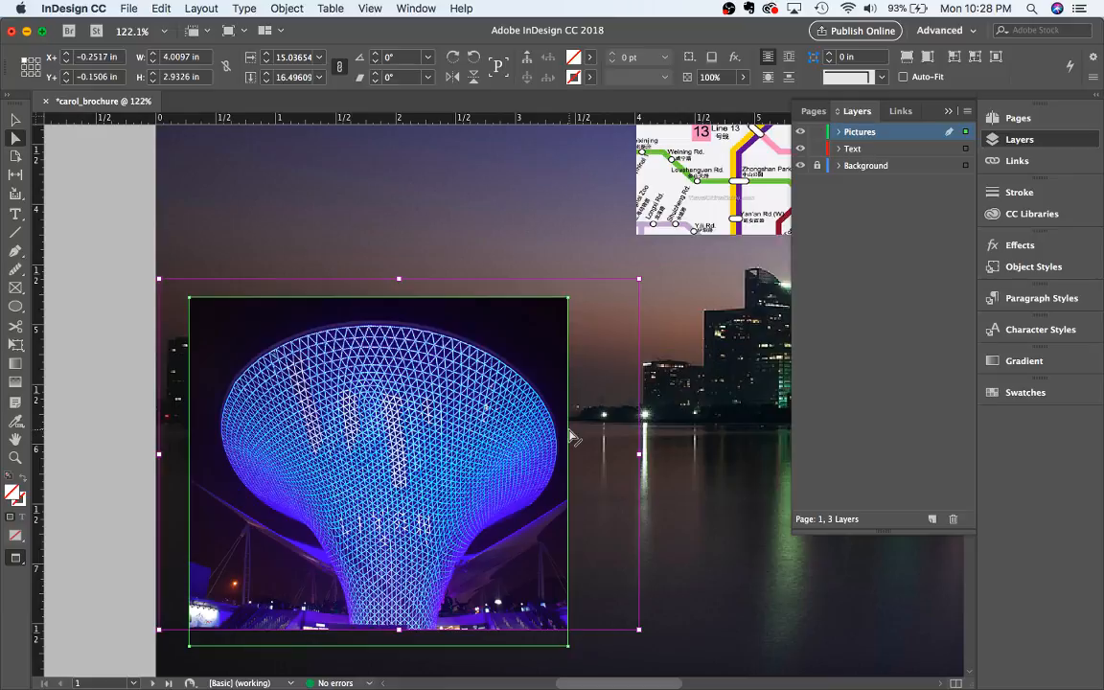
click(570, 431)
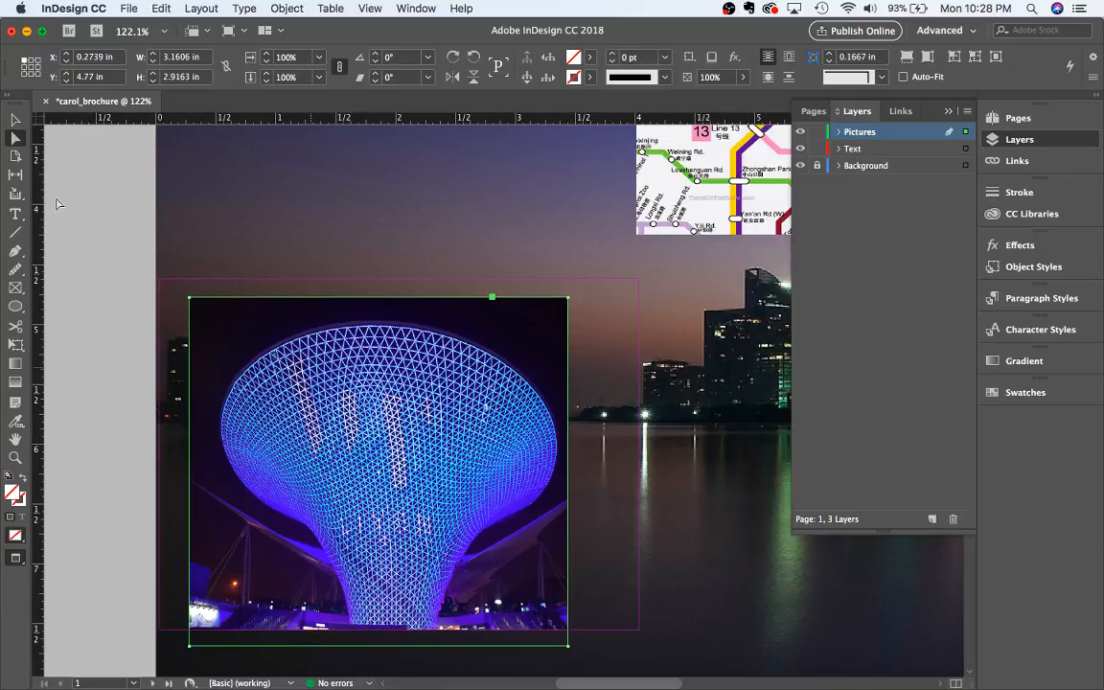
click(15, 119)
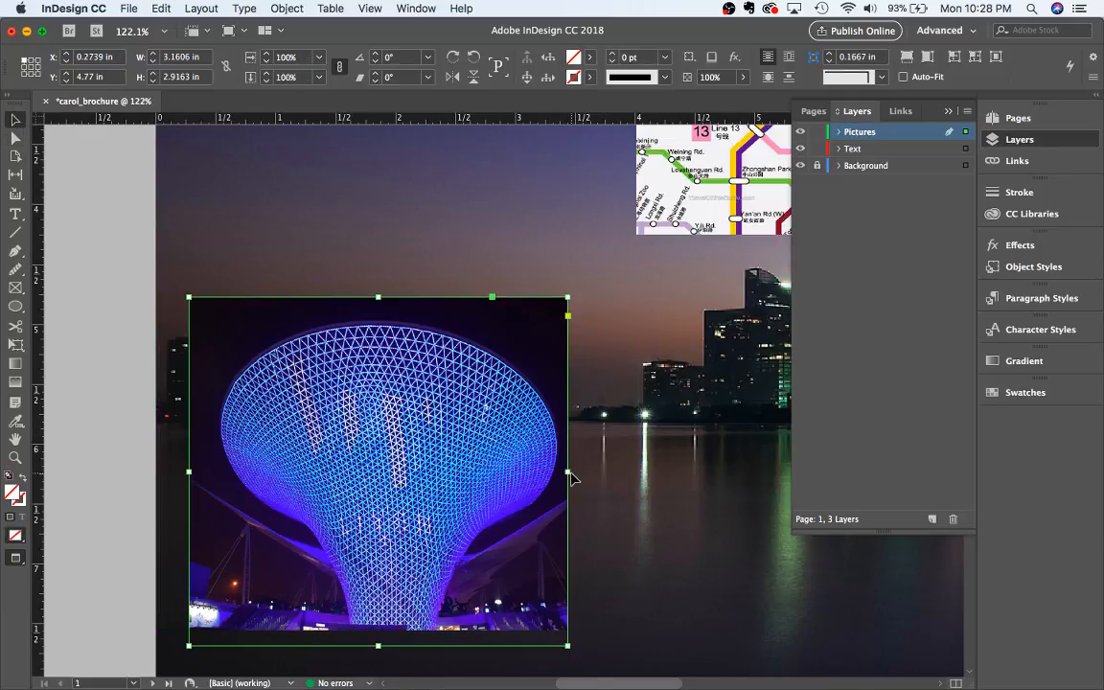
drag(568, 472, 589, 472)
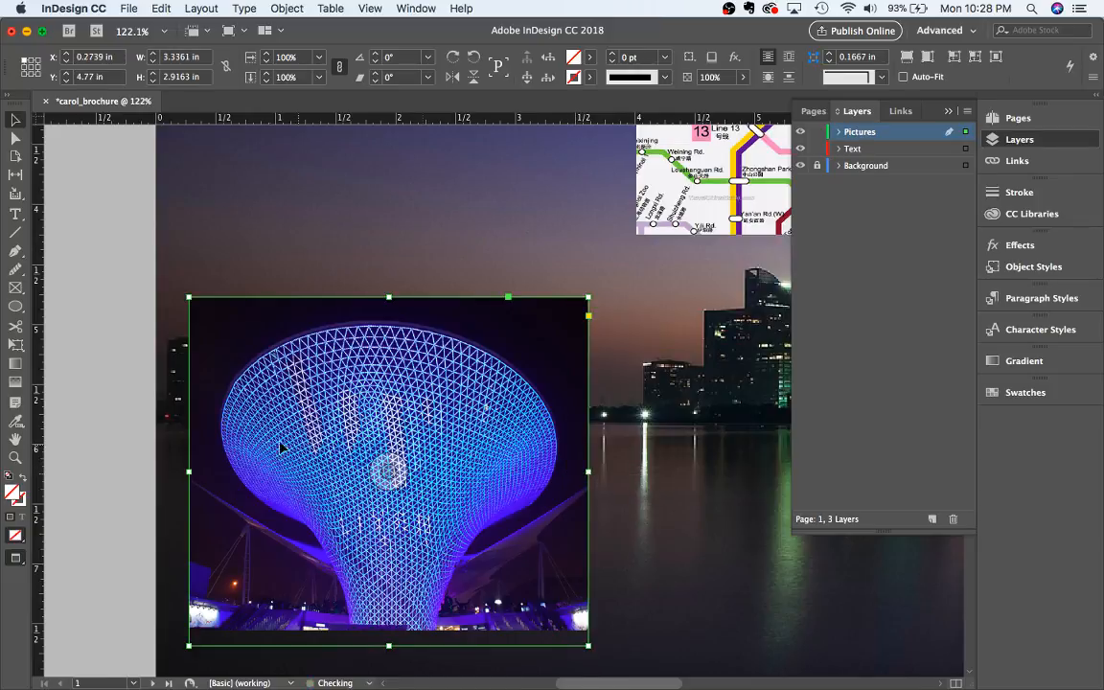
click(134, 414)
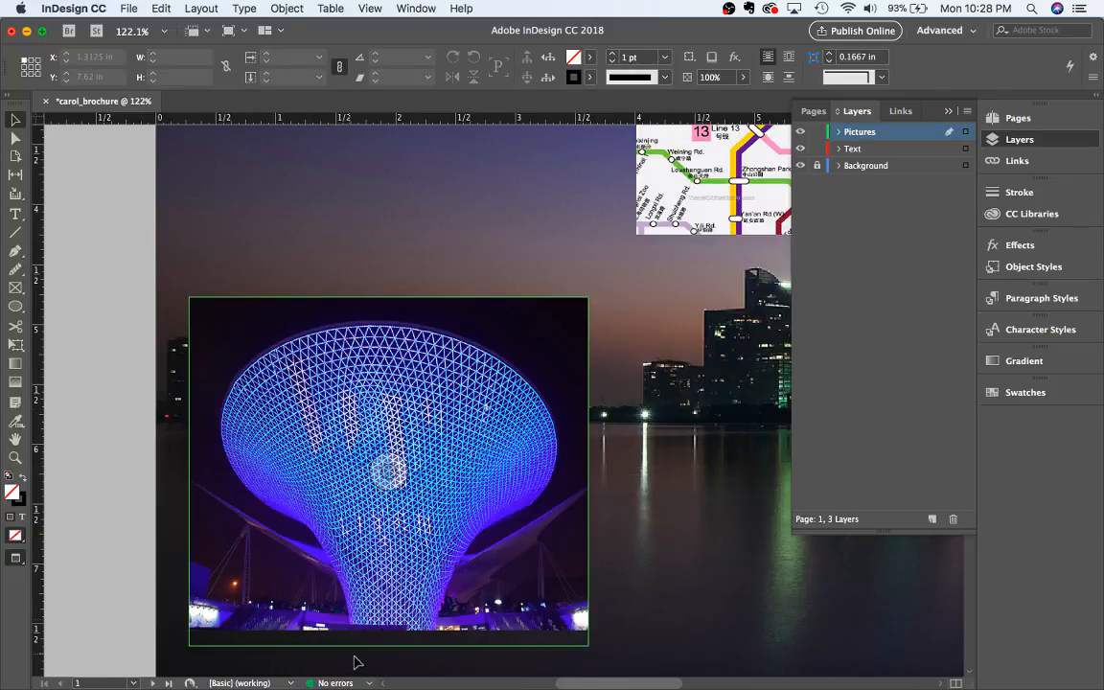
Raise the bottom edge of the funnel picture's frame to a height of about 2.72 in, and turn preview mode off
click(389, 645)
drag(389, 645, 389, 622)
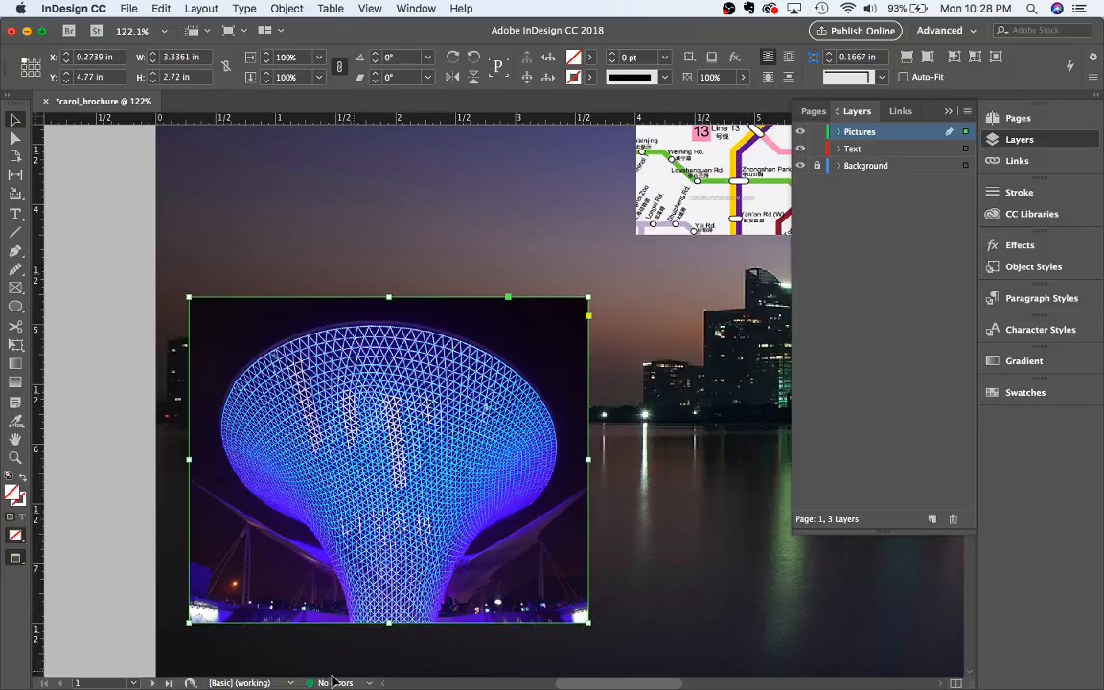
click(89, 535)
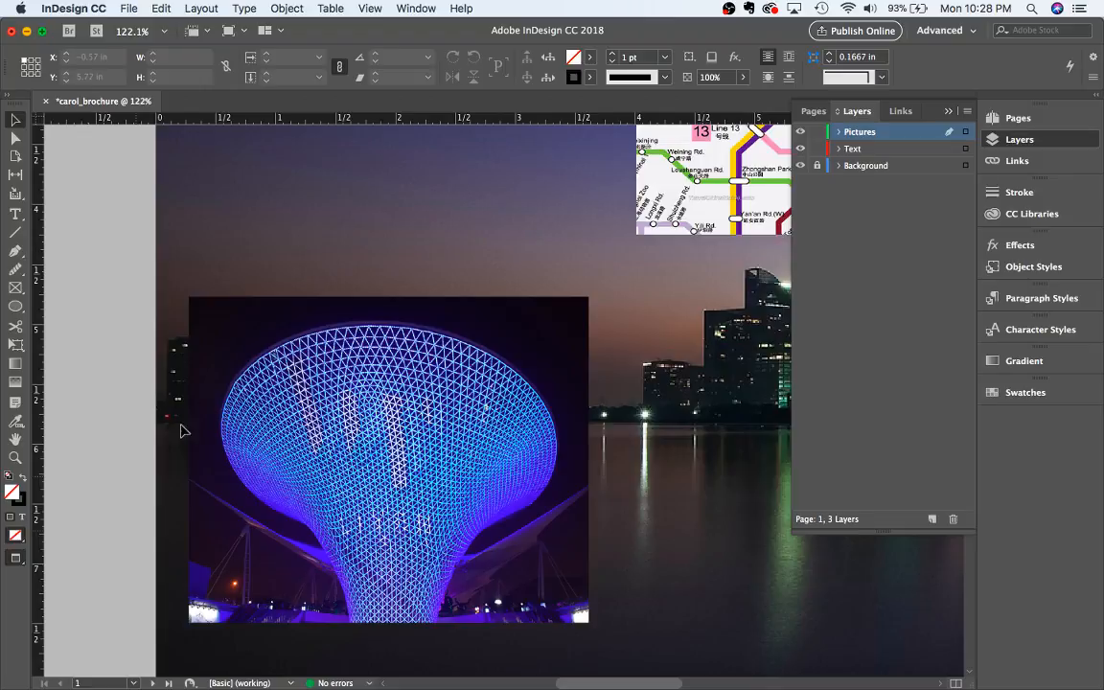
scroll(164, 426, down, 5)
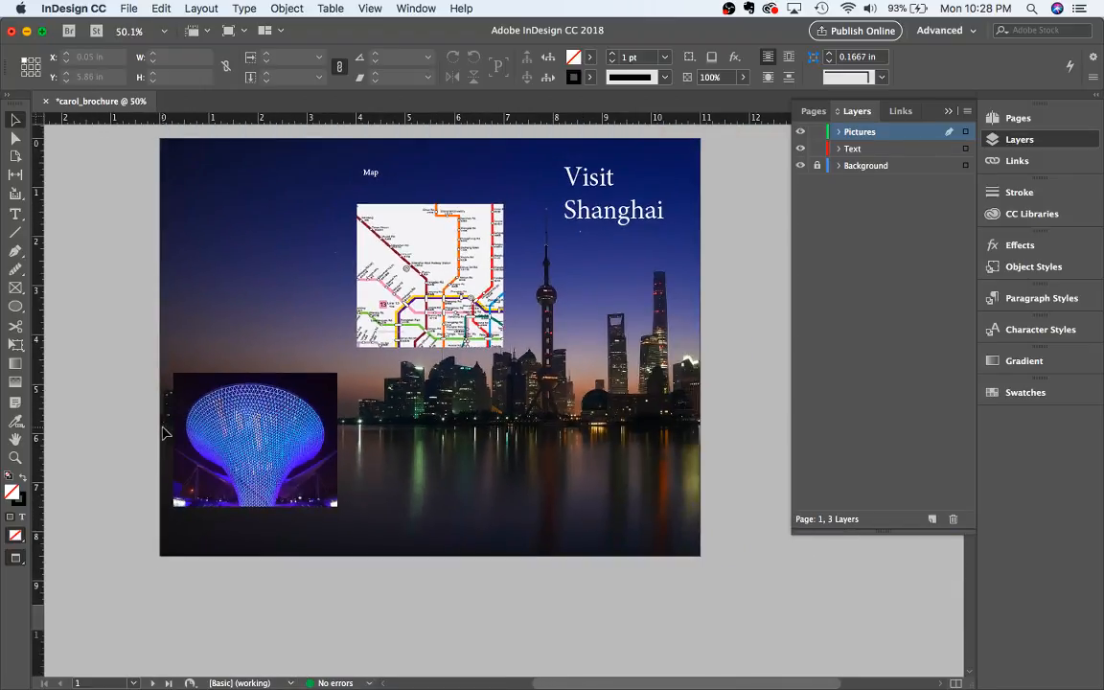
scroll(305, 374, right, 2)
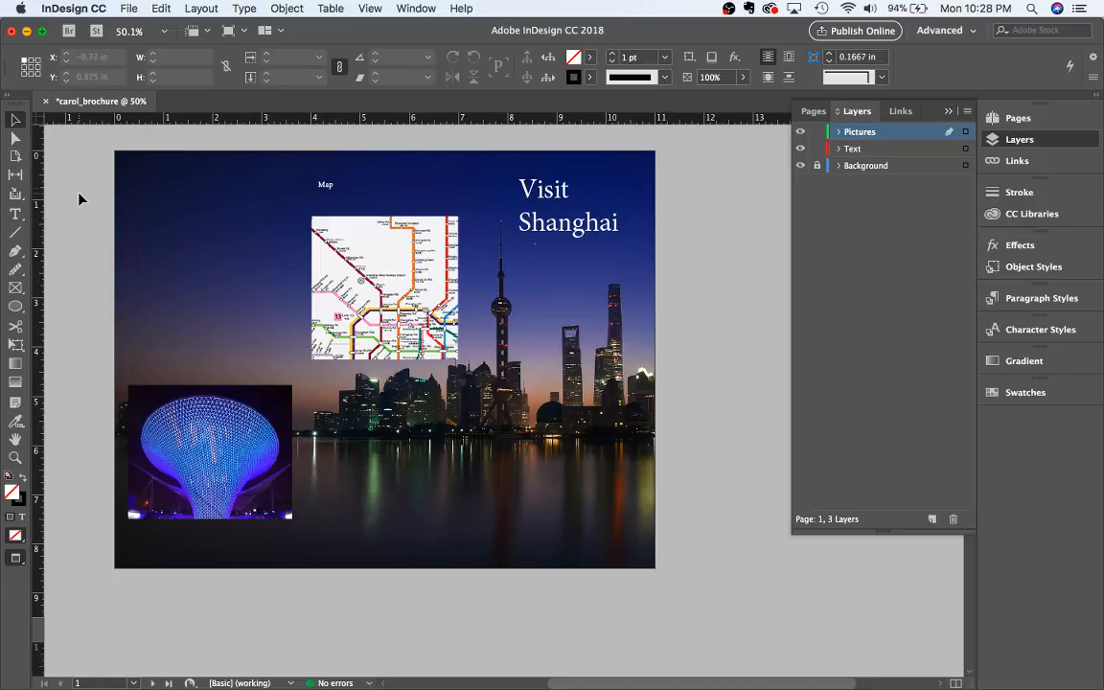
key(w)
scroll(181, 339, down, 5)
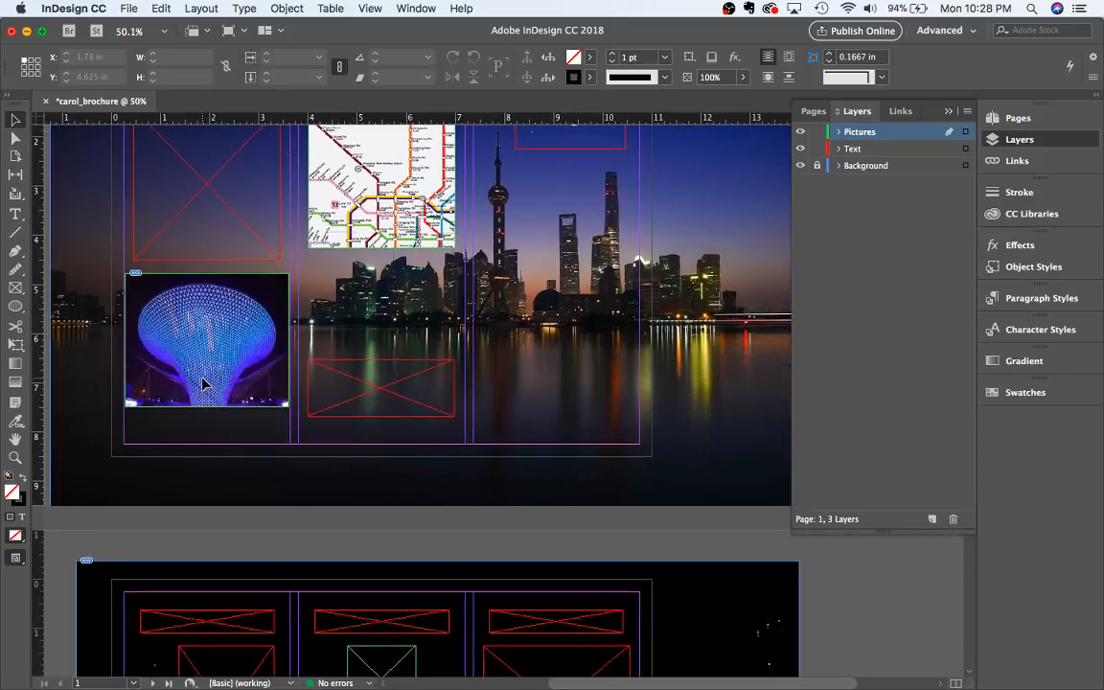
scroll(202, 383, down, 3)
scroll(201, 387, down, 5)
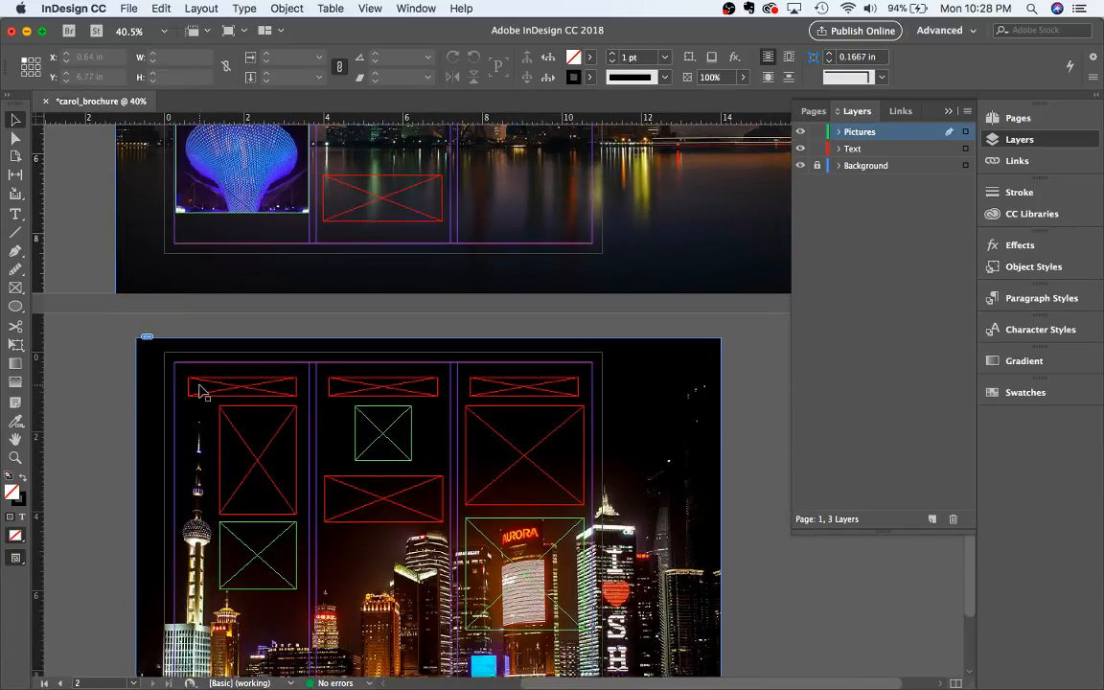
scroll(201, 390, down, 4)
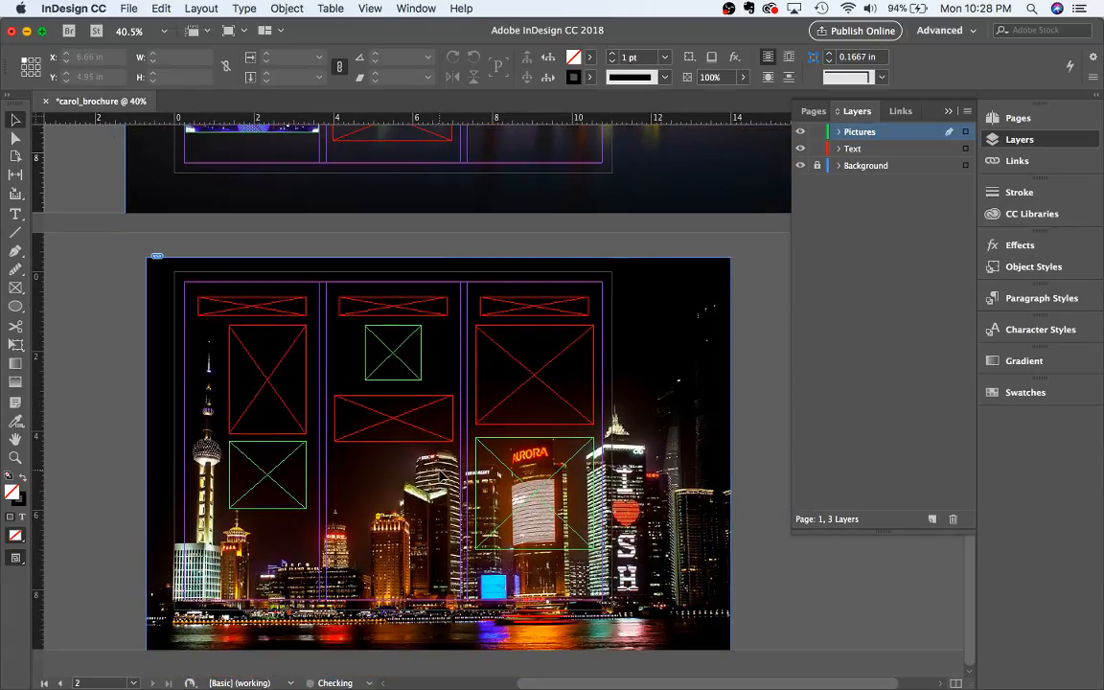
click(516, 495)
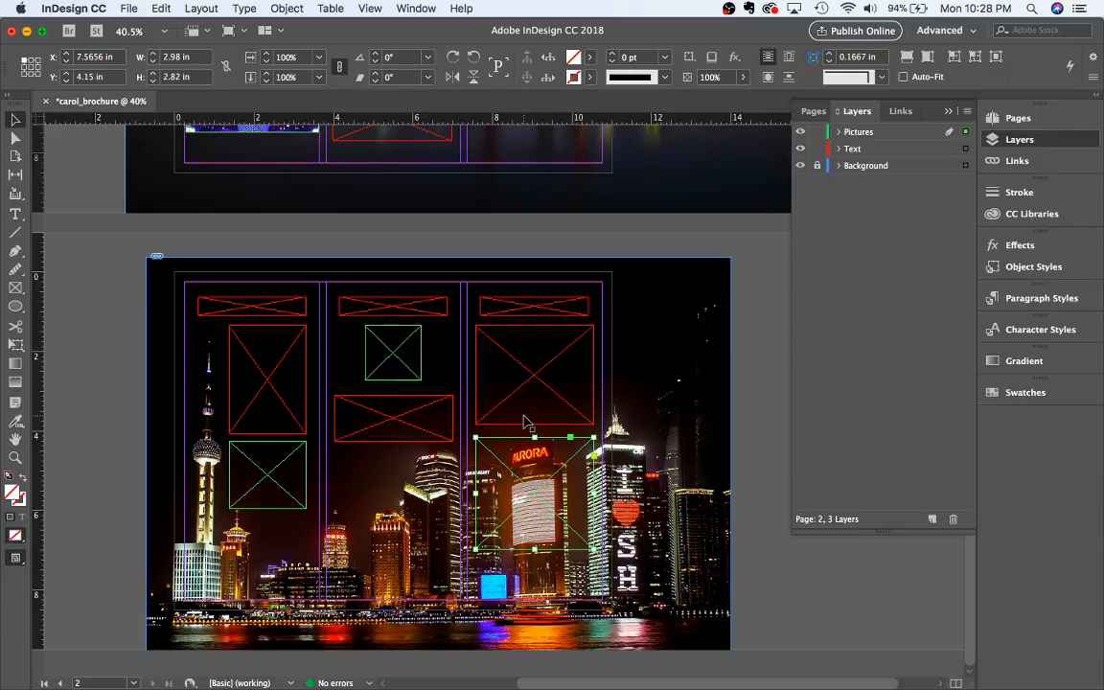
Enter the heading "Art" in the empty heading frame of page one's left column, using the [Paper] text colour
scroll(523, 422, up, 12)
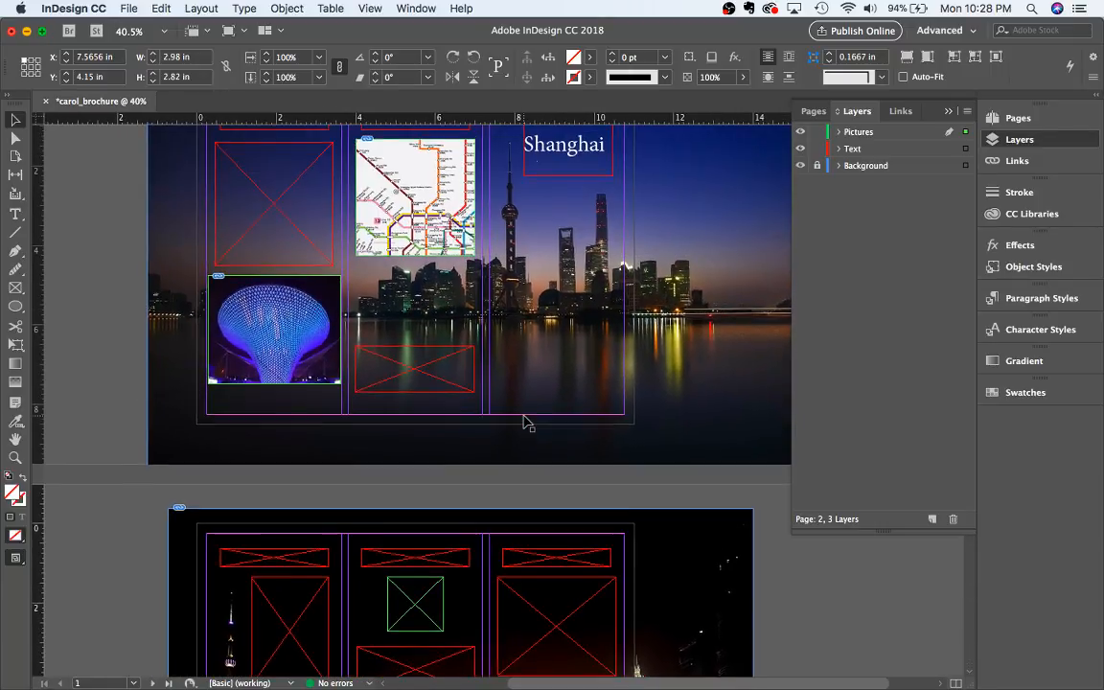
scroll(524, 421, up, 2)
click(280, 165)
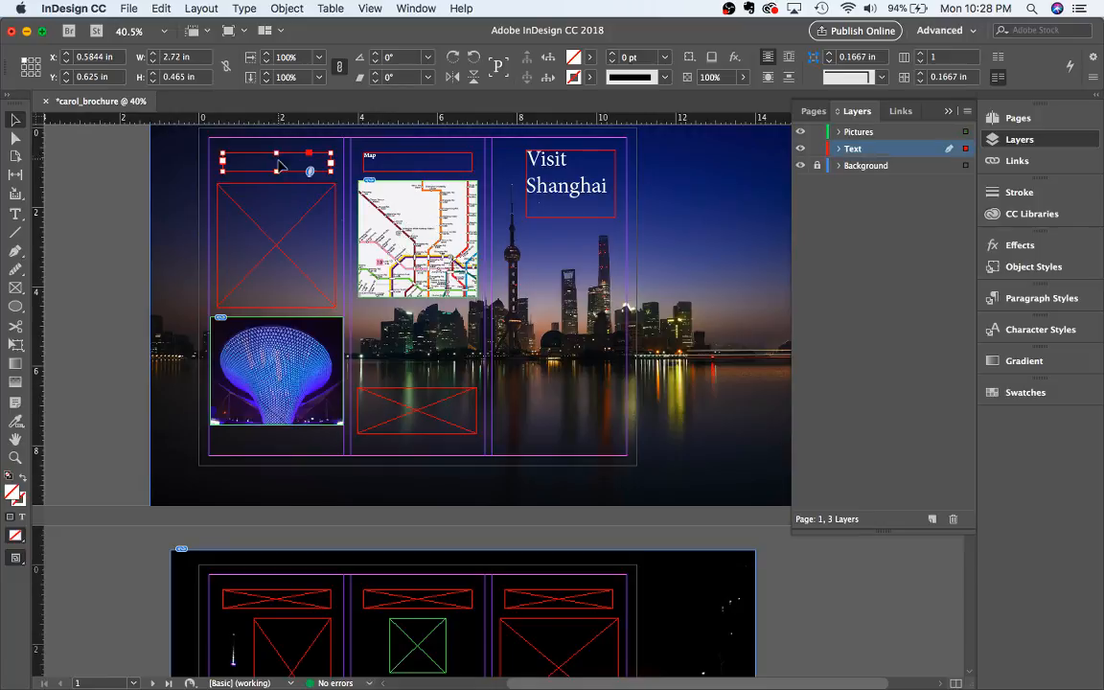
double_click(279, 163)
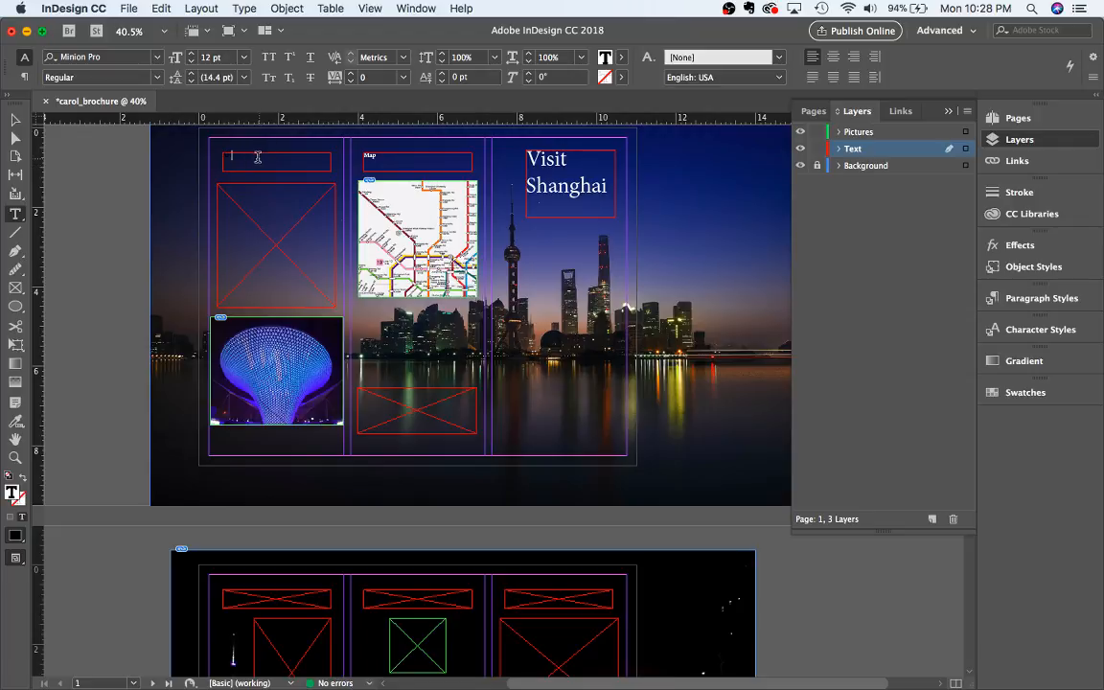
click(621, 57)
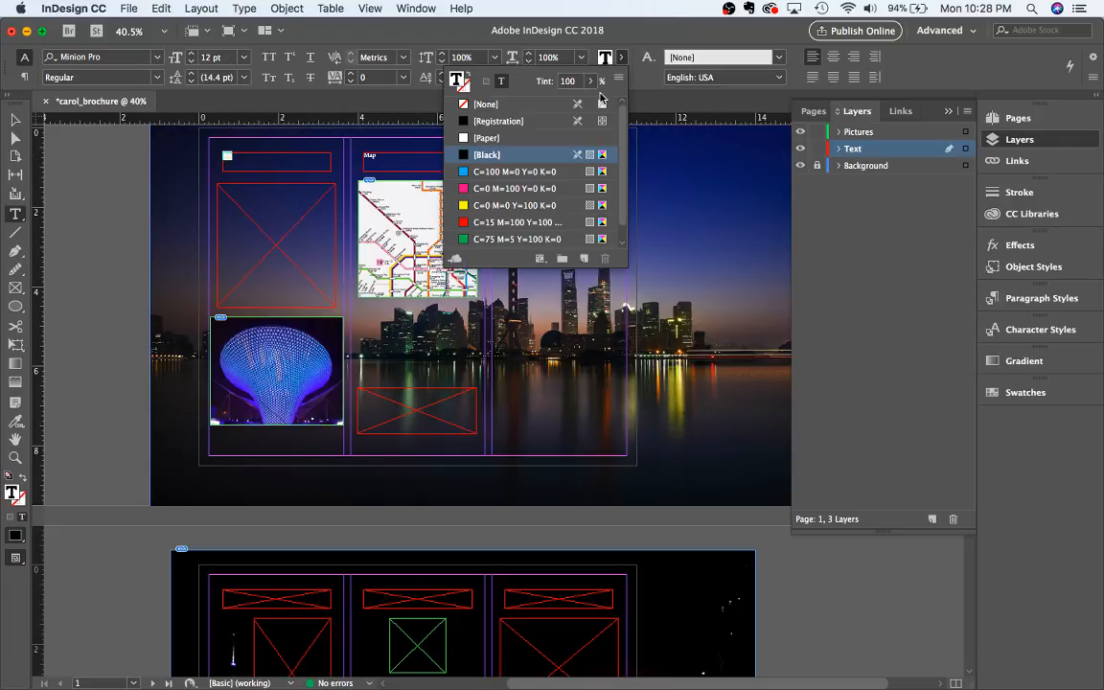
click(524, 137)
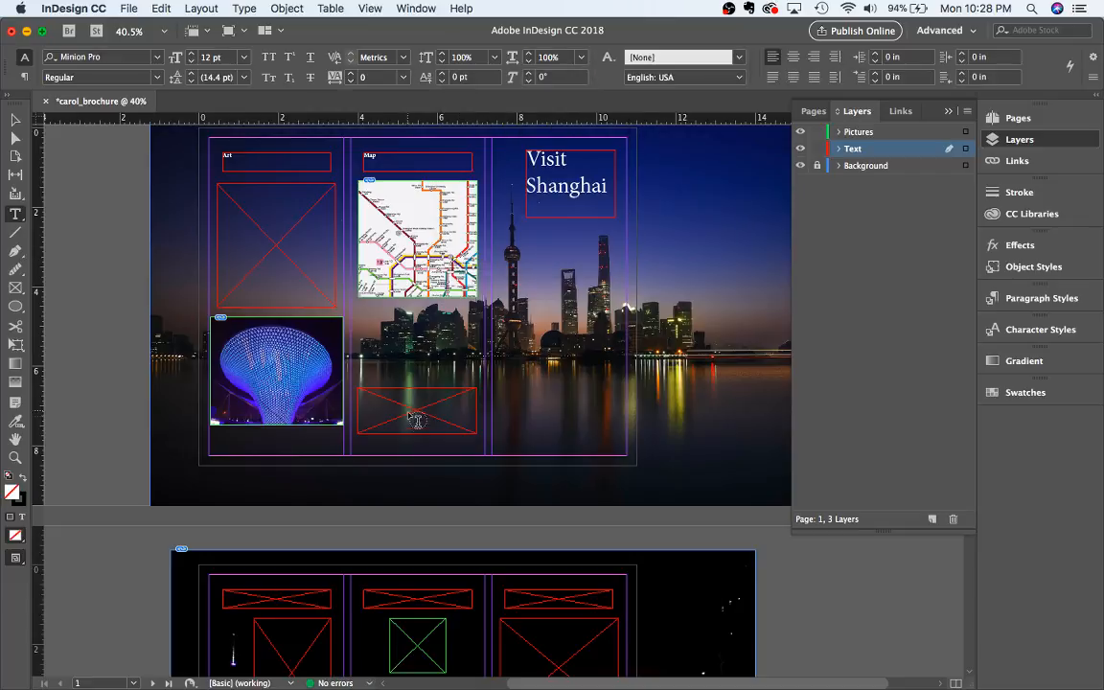
Turn the empty heading frame in page two's middle column into a text frame, leaving it blank
scroll(405, 403, down, 5)
click(369, 385)
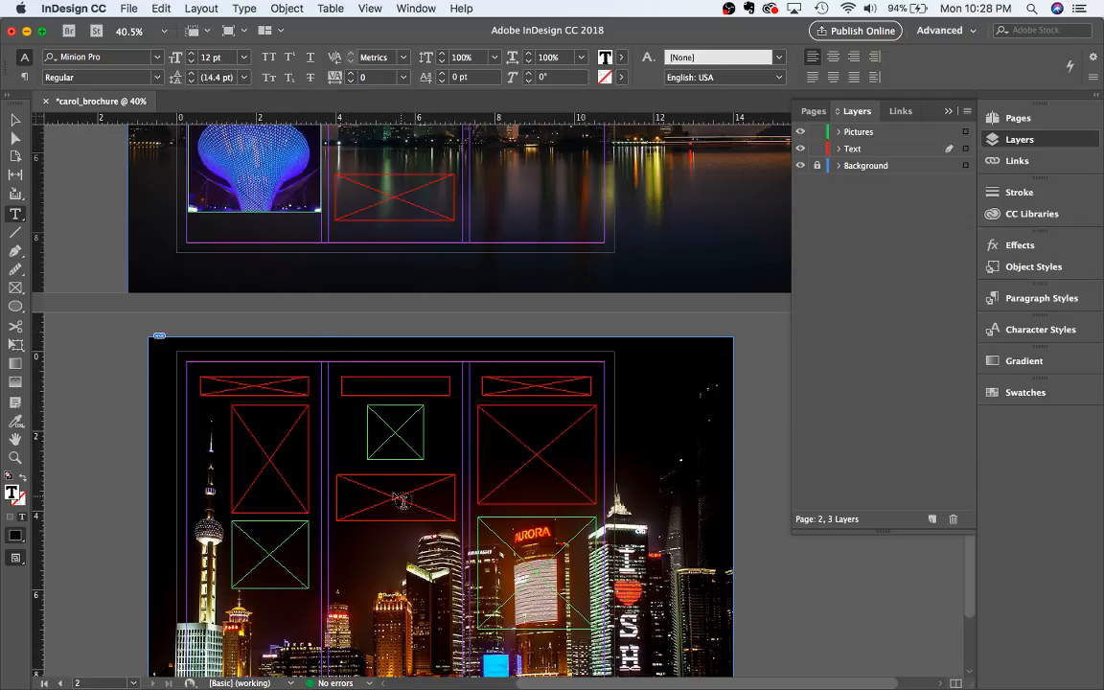
scroll(356, 507, down, 2)
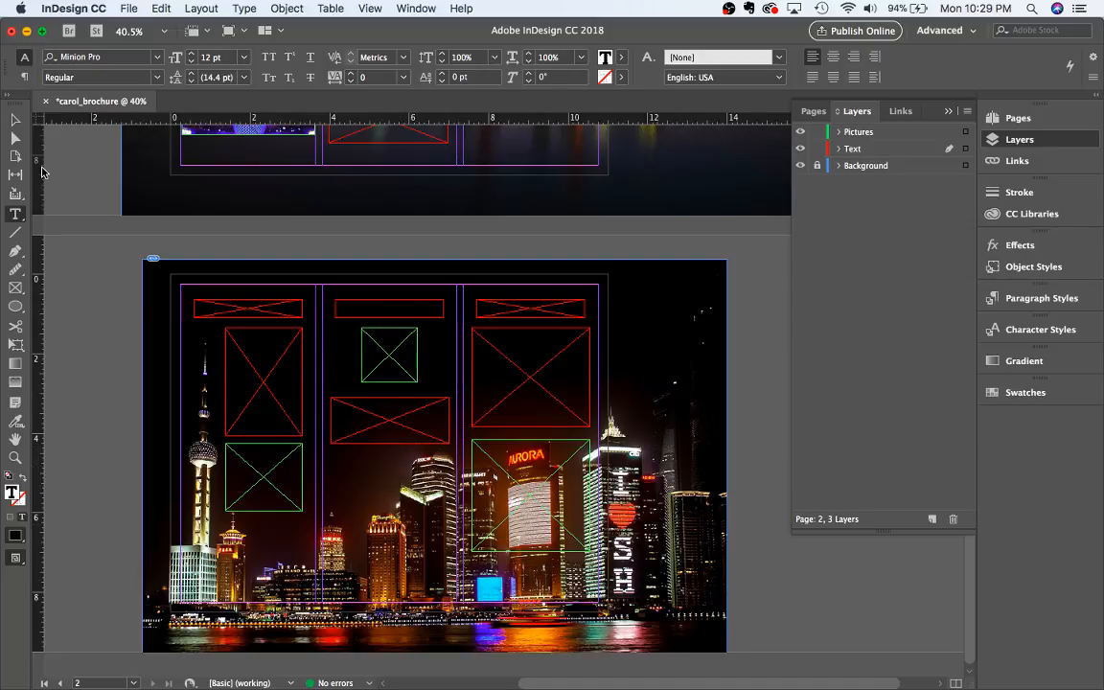
click(15, 119)
Place shanghai-2422332_1920.jpg in the picture frame of page two's left column and fit the content to the frame
key(super+d)
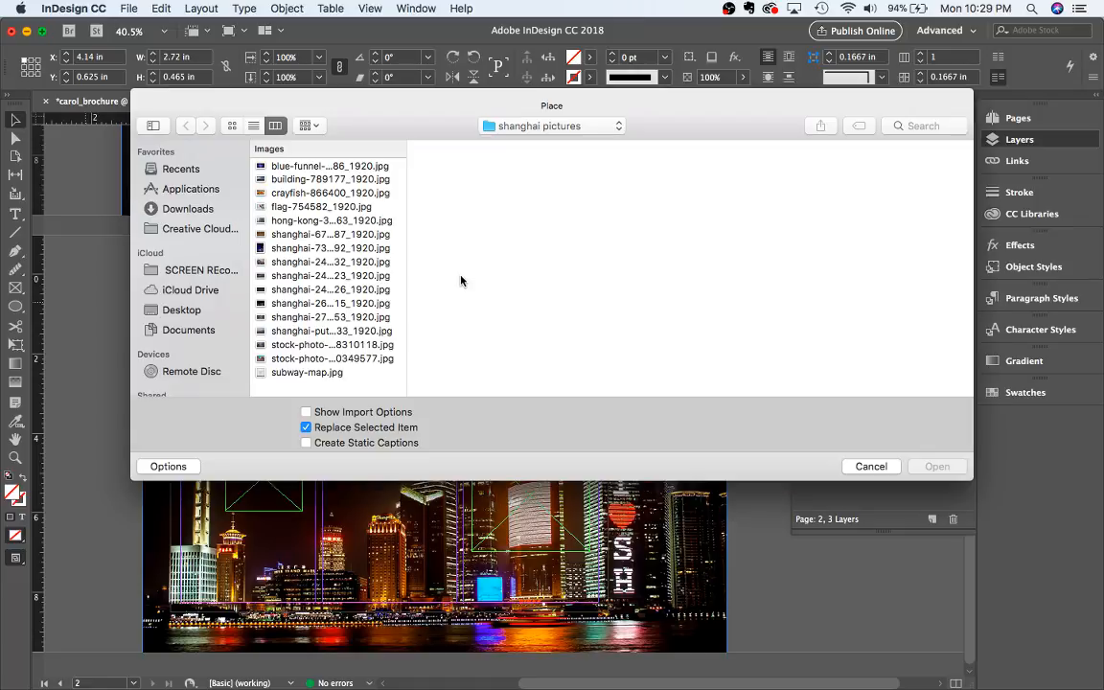
click(353, 261)
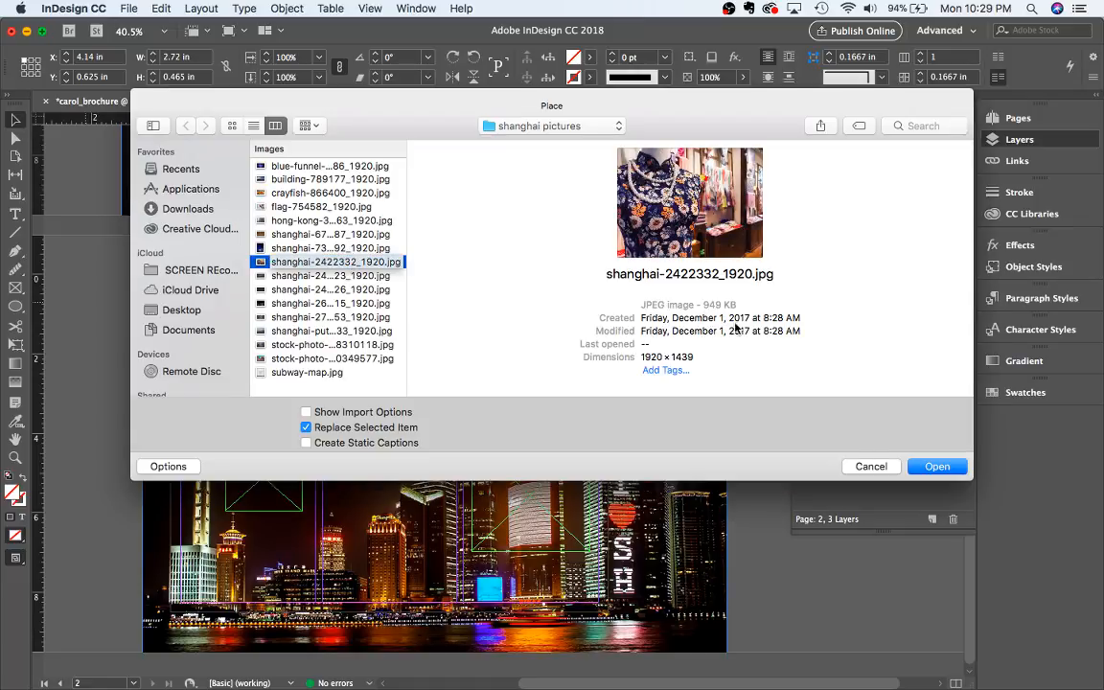
click(937, 466)
key(super+z)
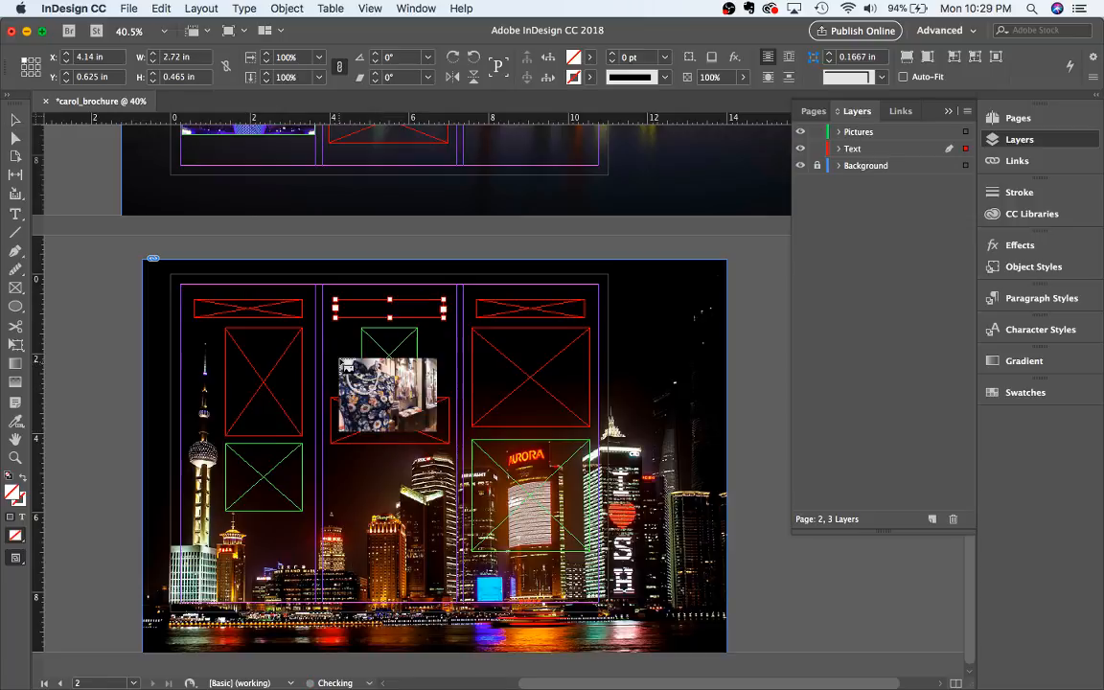
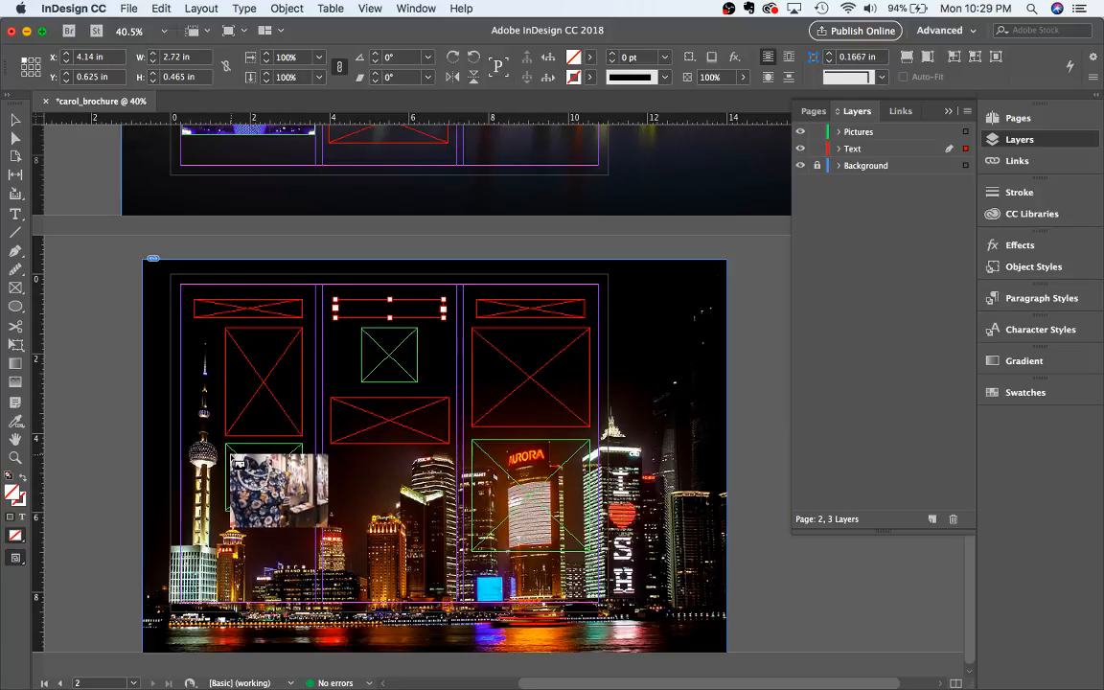
click(235, 466)
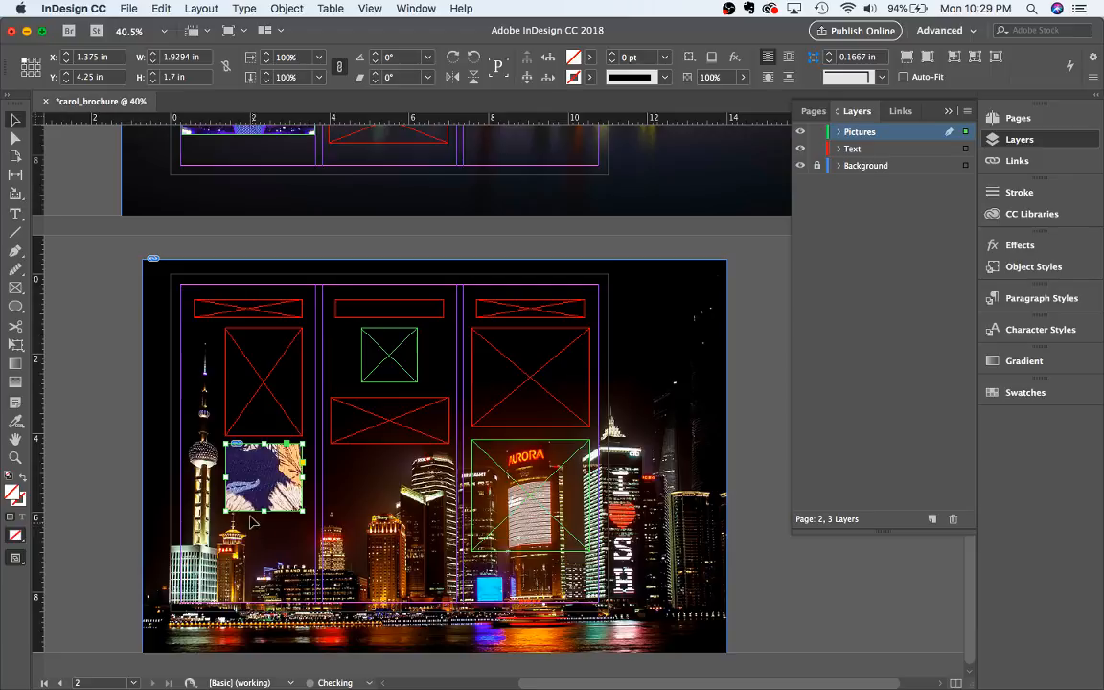
right_click(251, 520)
mouse_move(364, 446)
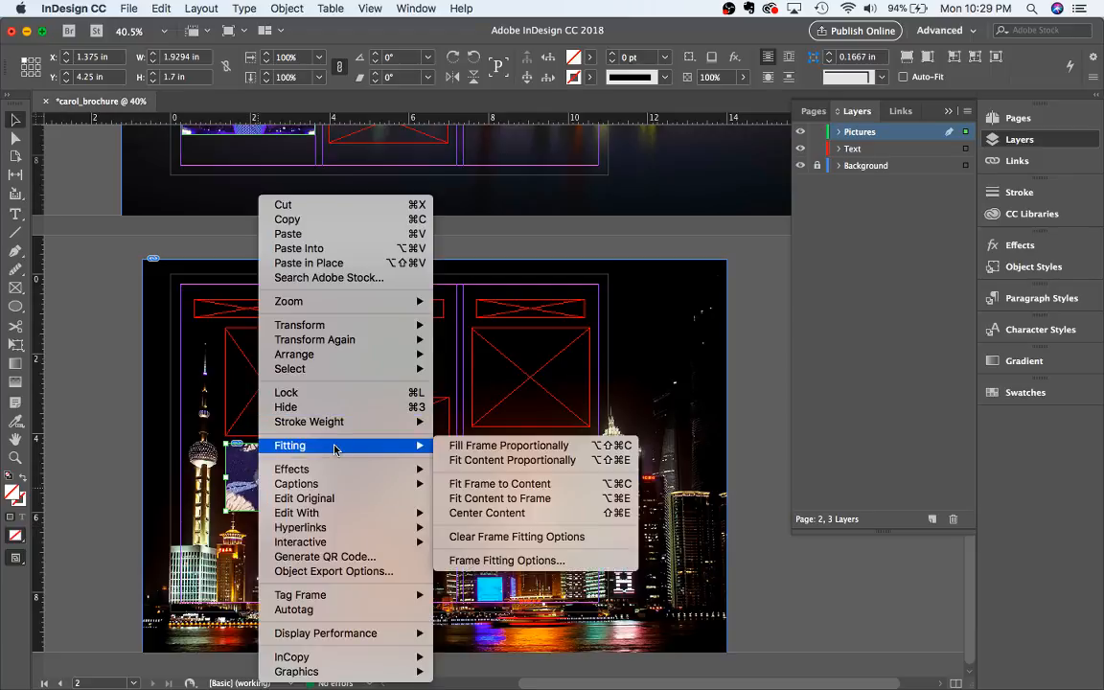
click(500, 499)
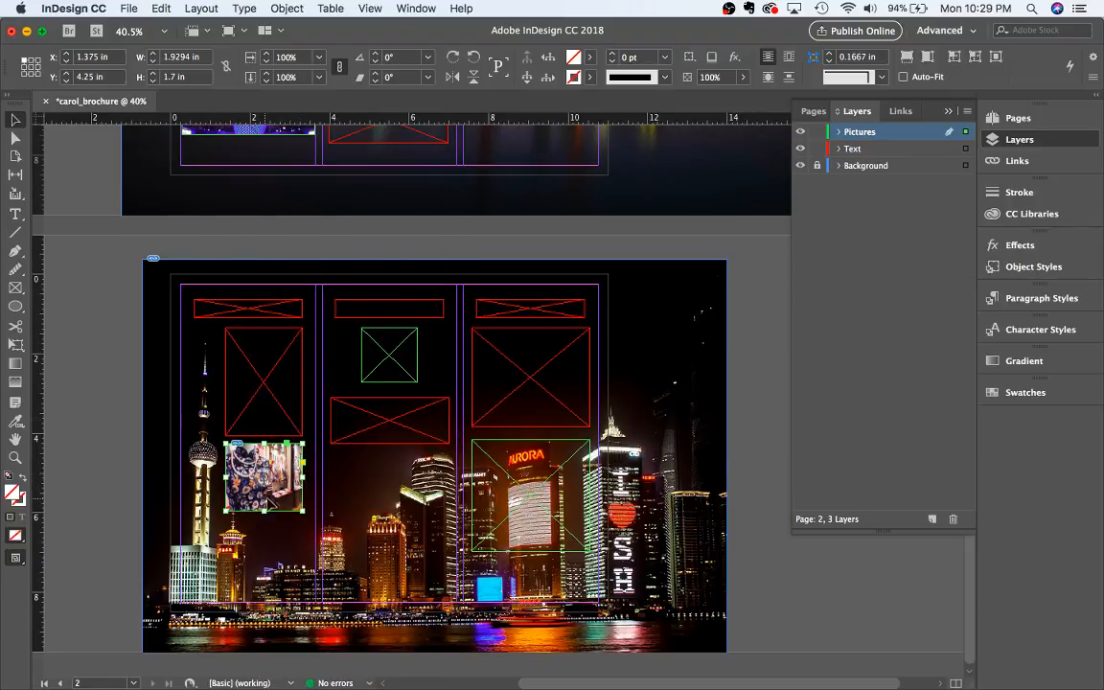
Lower the left column's body text frame slightly, and move and enlarge the dress picture's frame below it to about 2.98 by 2.68 in
drag(272, 496, 166, 382)
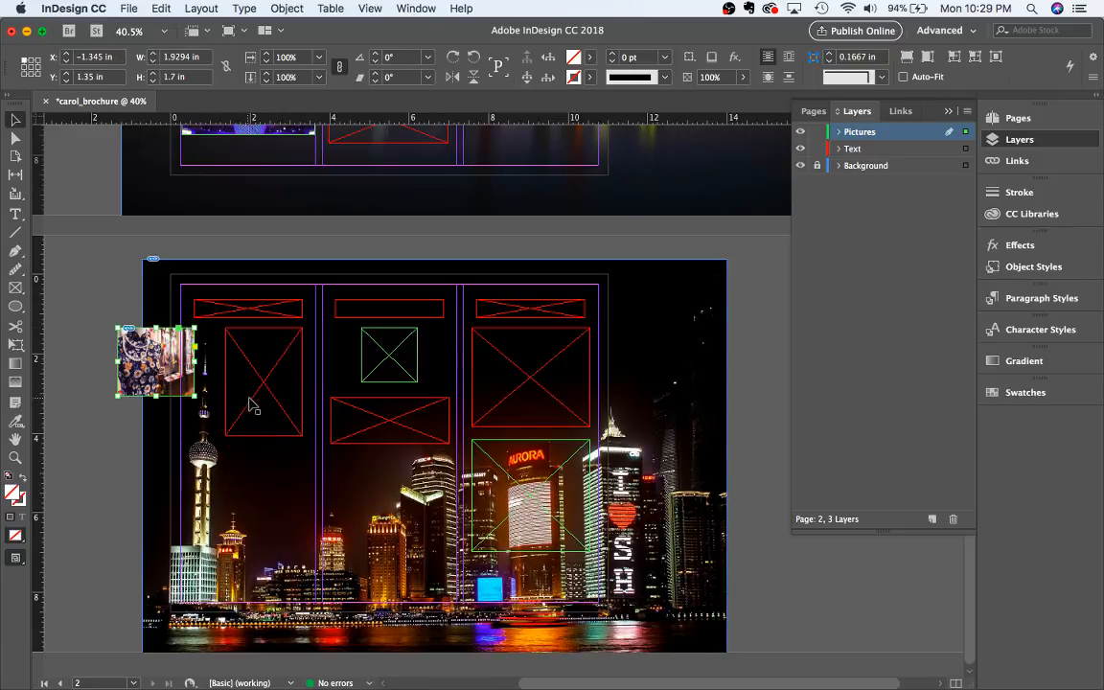
mouse_move(246, 406)
mouse_down()
mouse_move(205, 564)
mouse_move(256, 416)
mouse_up()
drag(168, 373, 306, 583)
Fit the dress picture's content to its enlarged frame and leave nothing selected
right_click(276, 540)
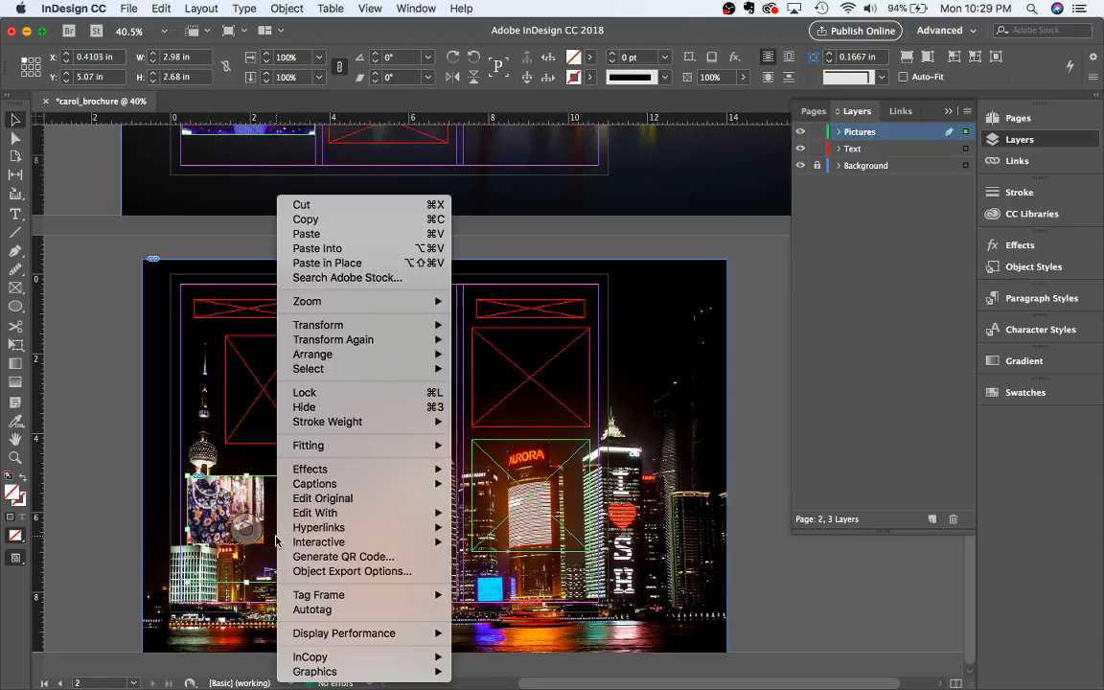
mouse_move(364, 445)
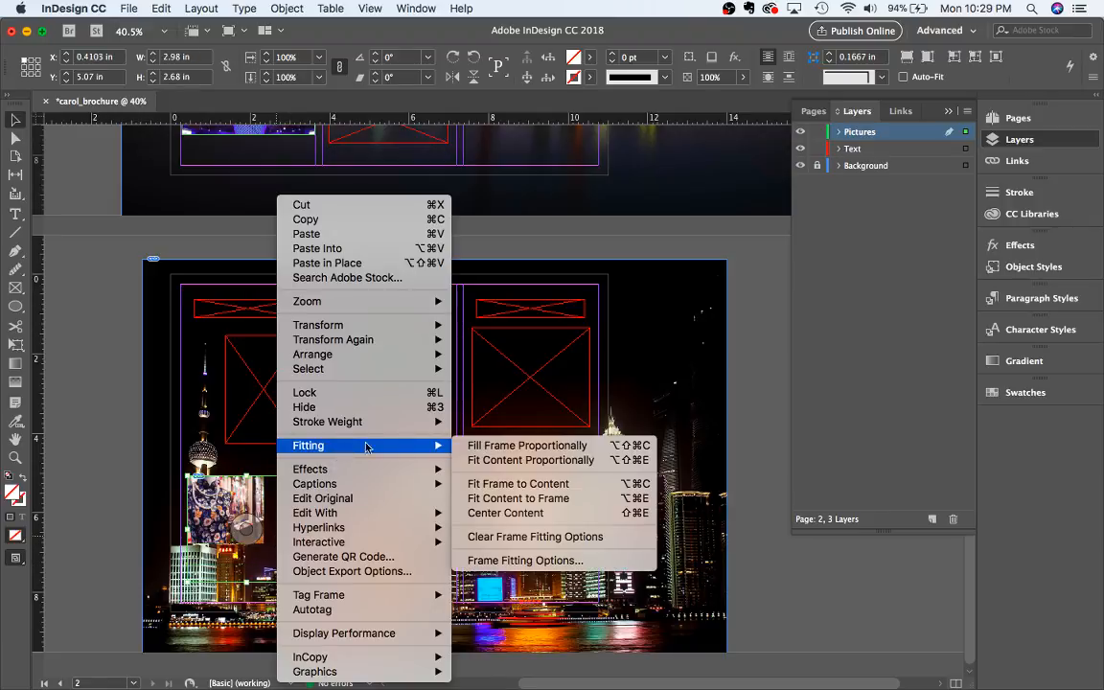
click(490, 498)
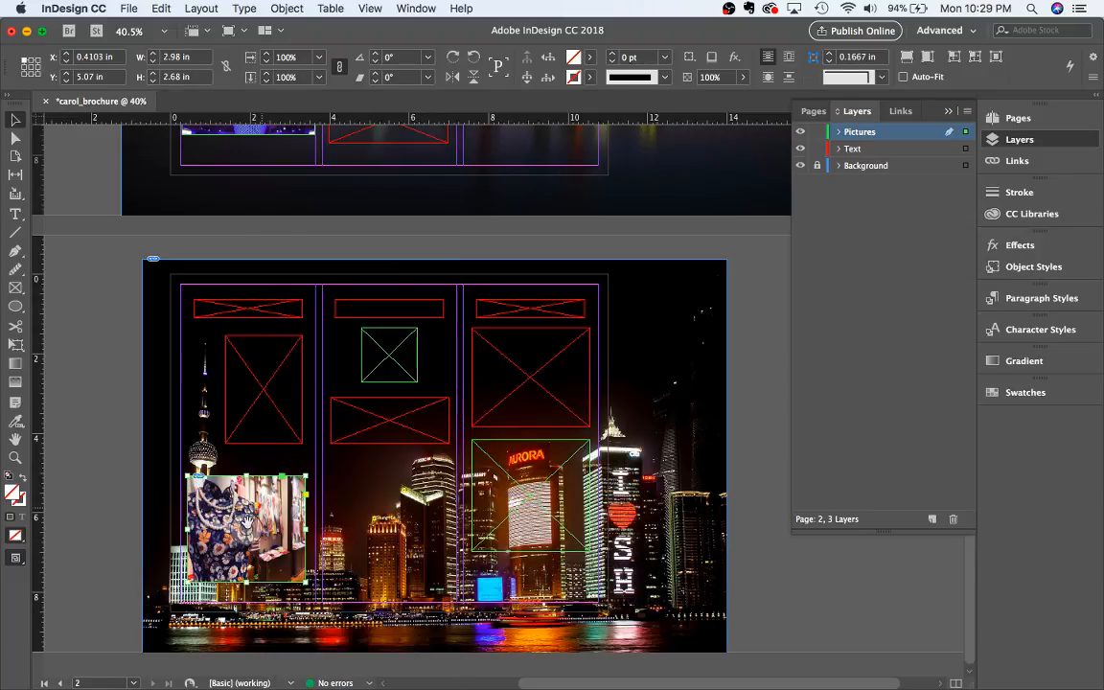
click(241, 438)
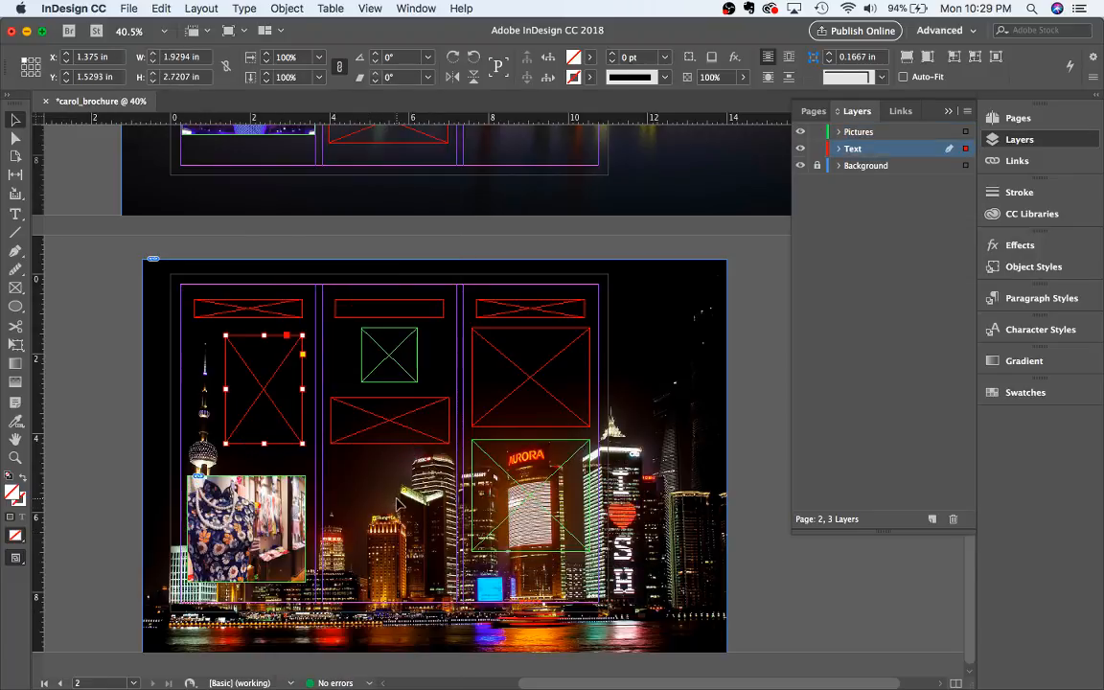
click(518, 493)
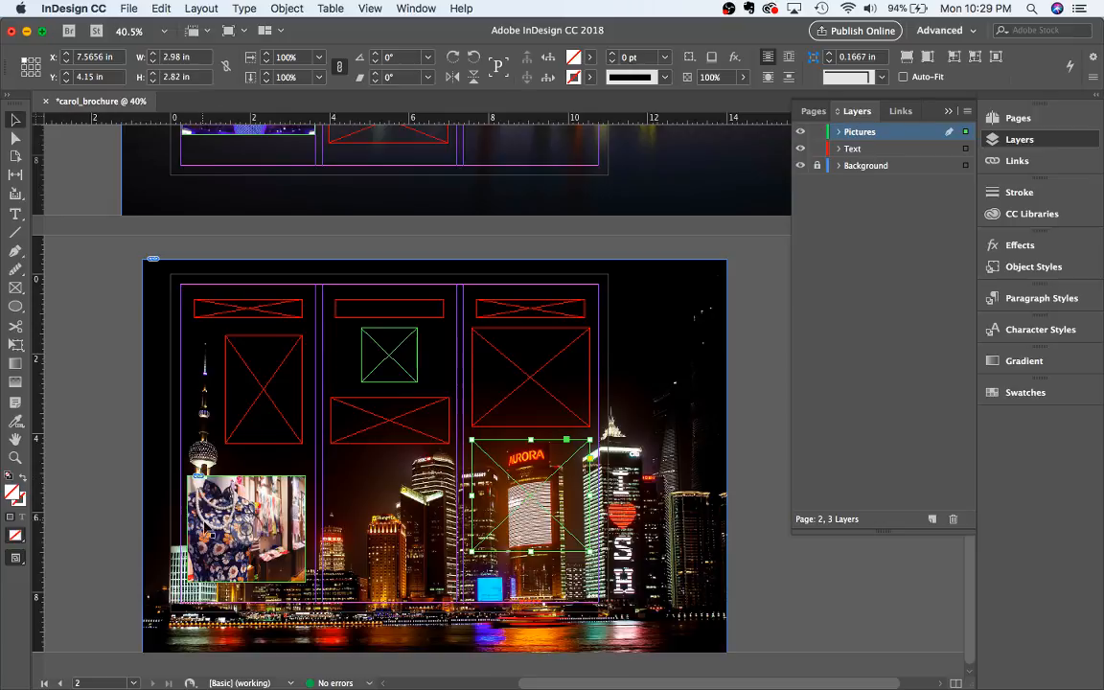
click(135, 469)
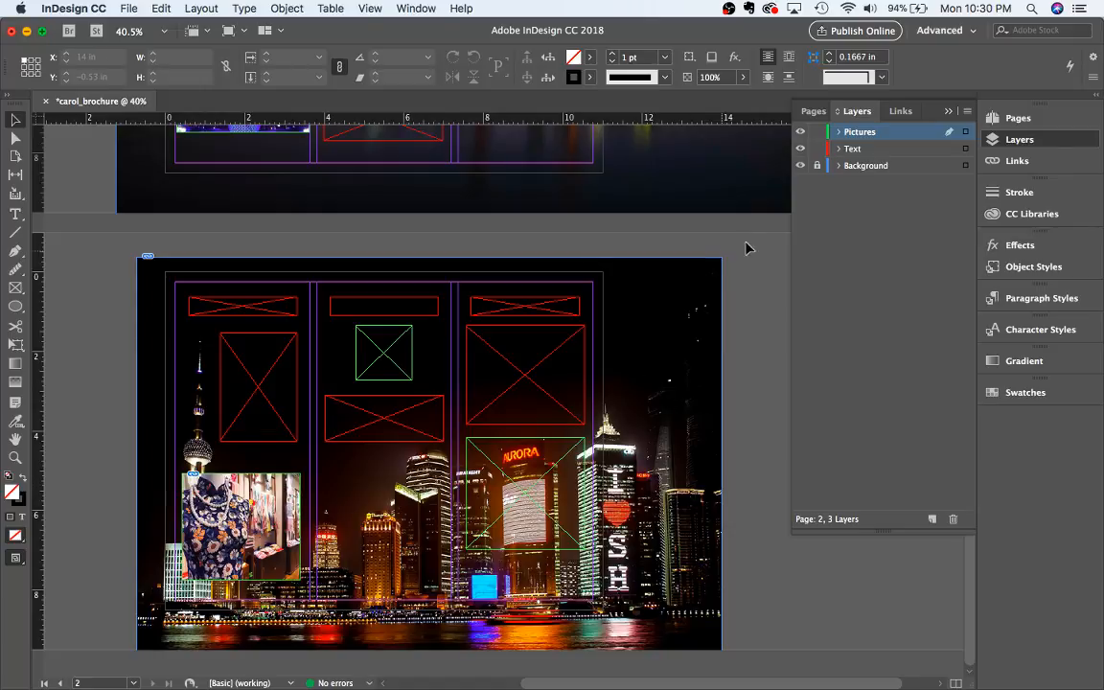
Unlock the Background layer and replace page two's background image with building-789177_1920.jpg
click(839, 166)
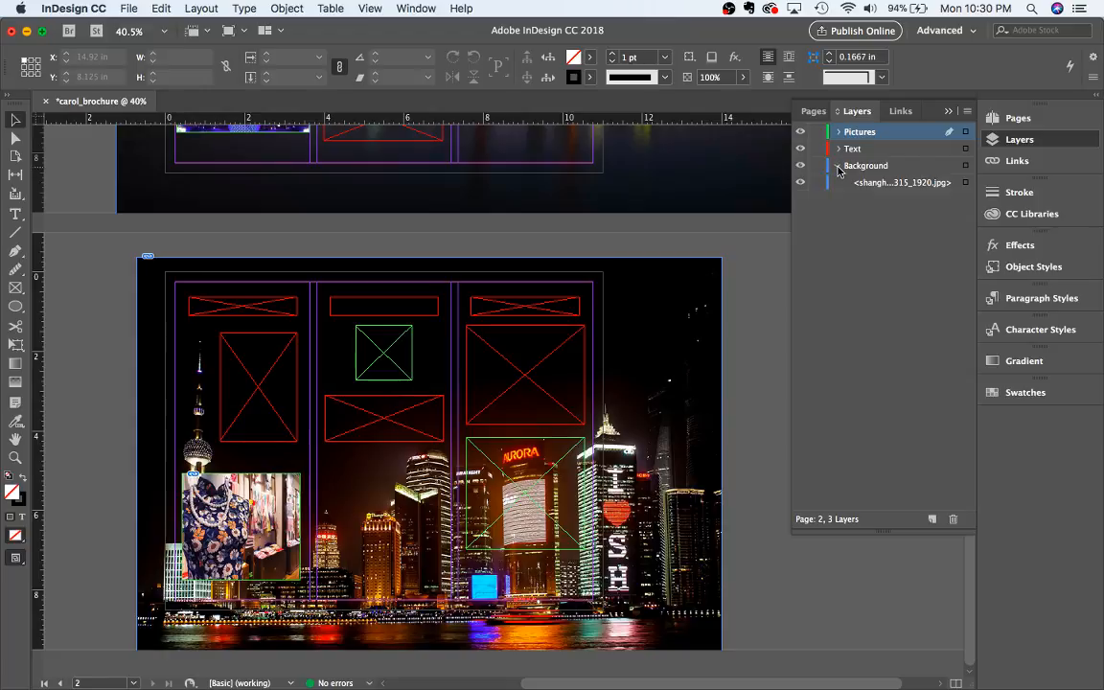
click(628, 388)
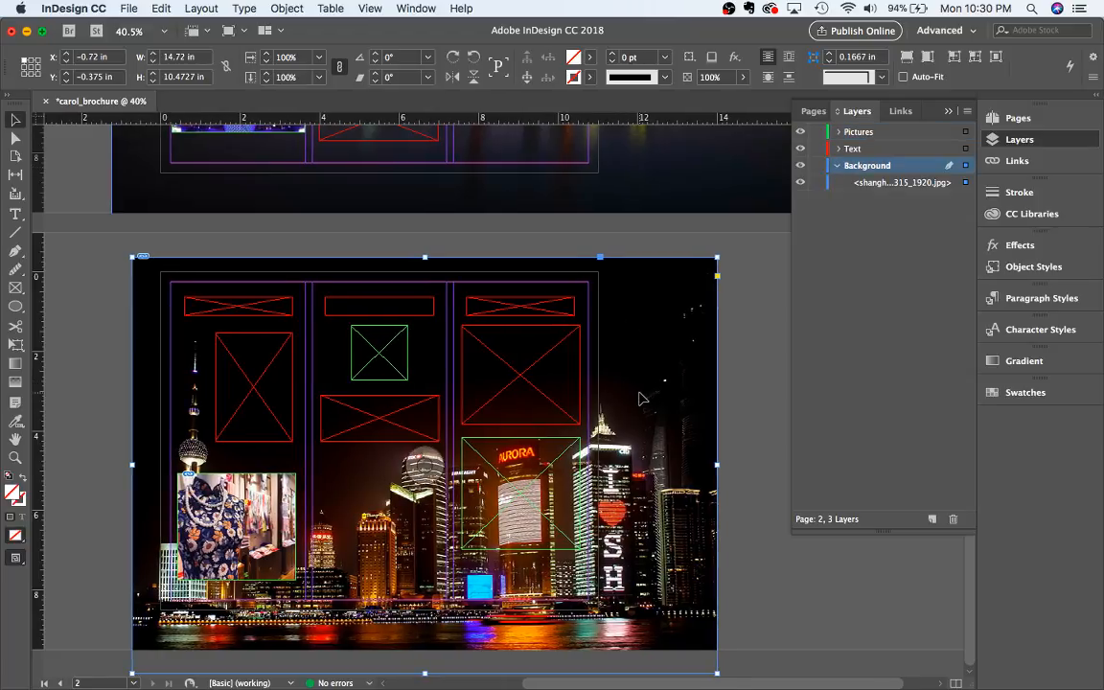
click(129, 8)
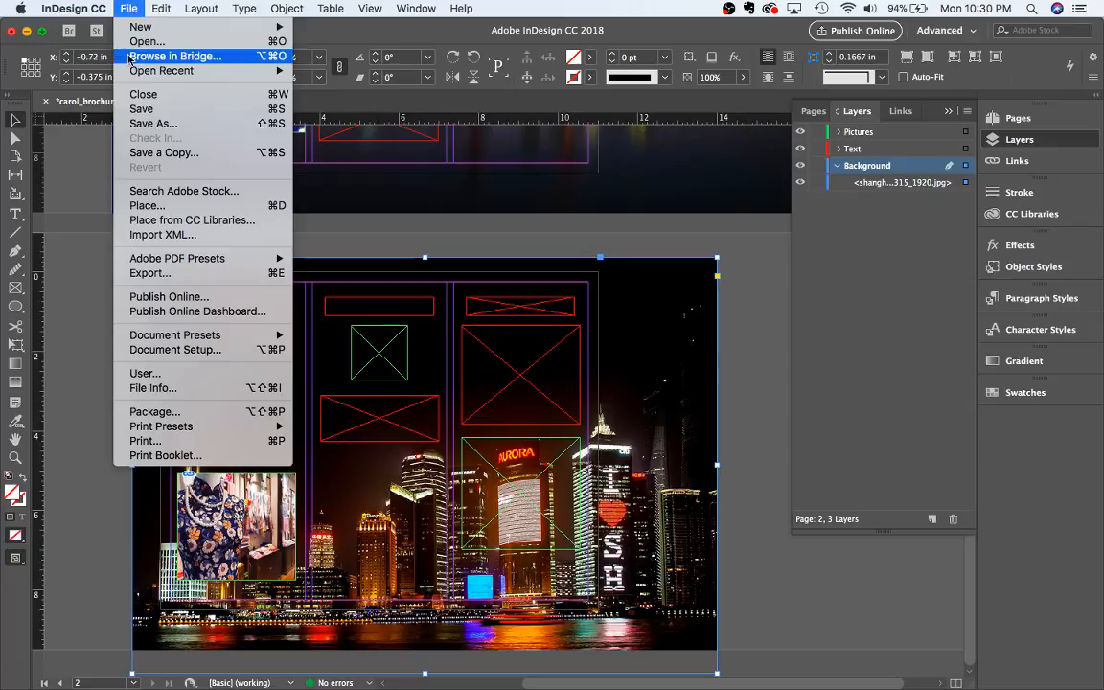
click(144, 205)
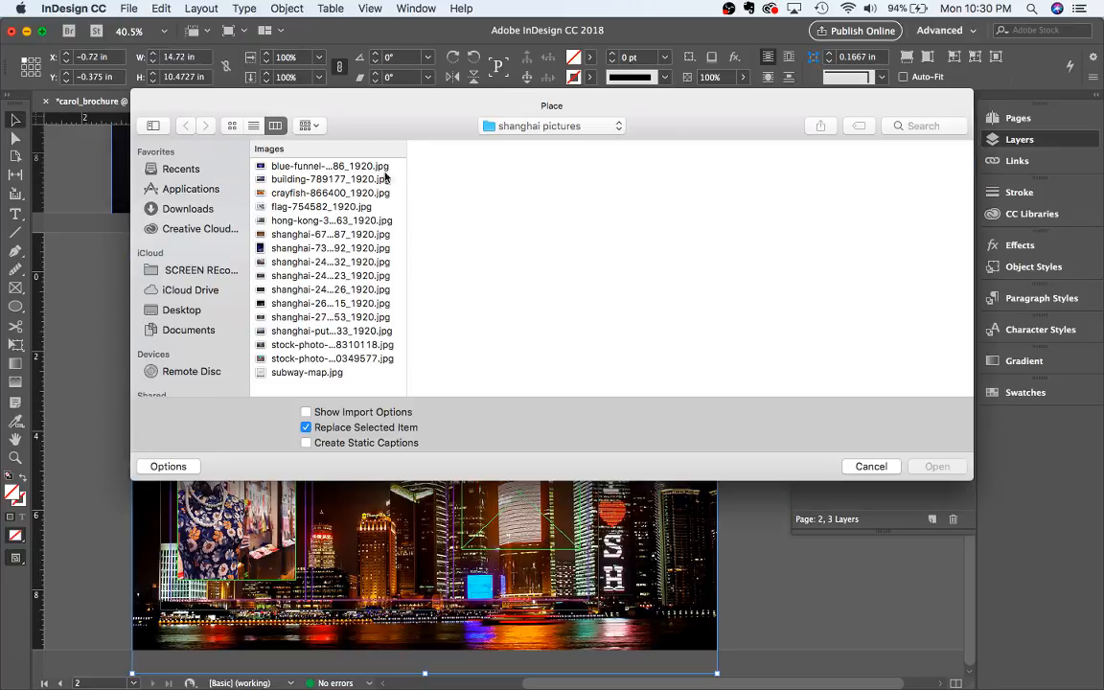
click(345, 165)
click(377, 178)
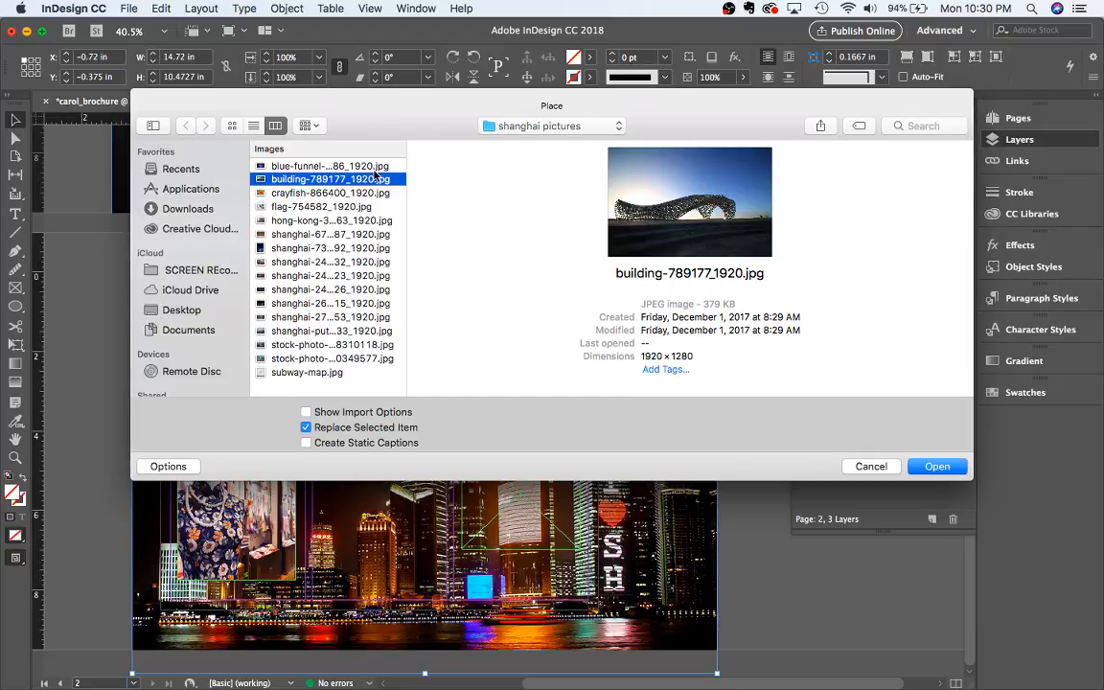
double_click(377, 179)
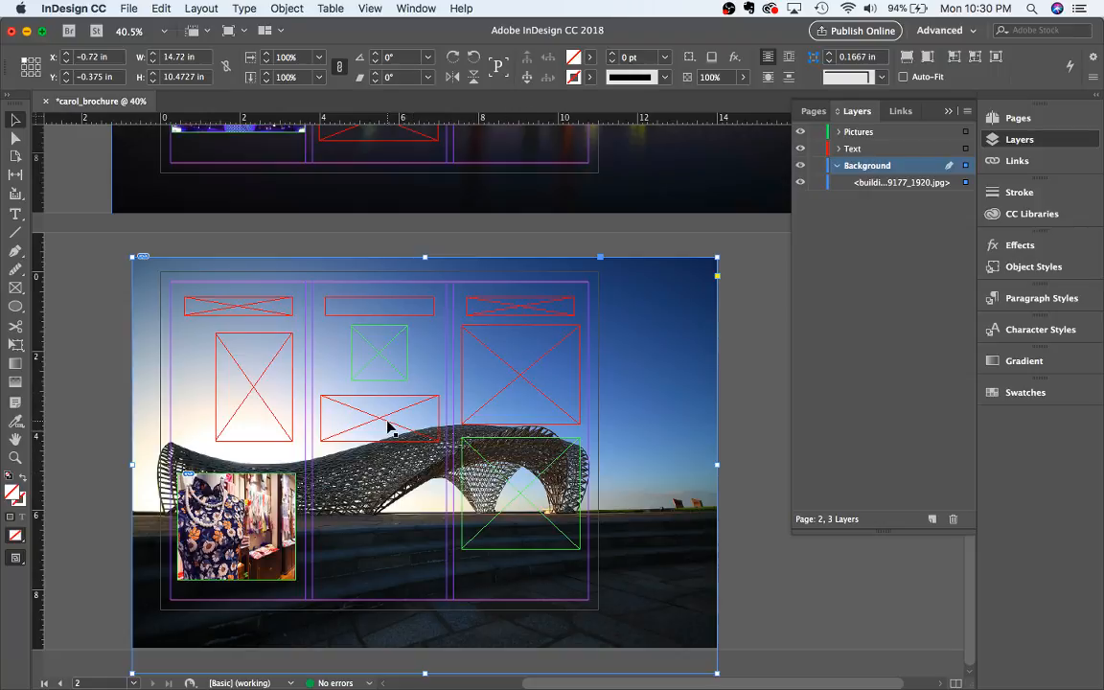
Switch to preview mode and nudge page two's background picture to the right, to an X position of about -0.55 in
click(50, 372)
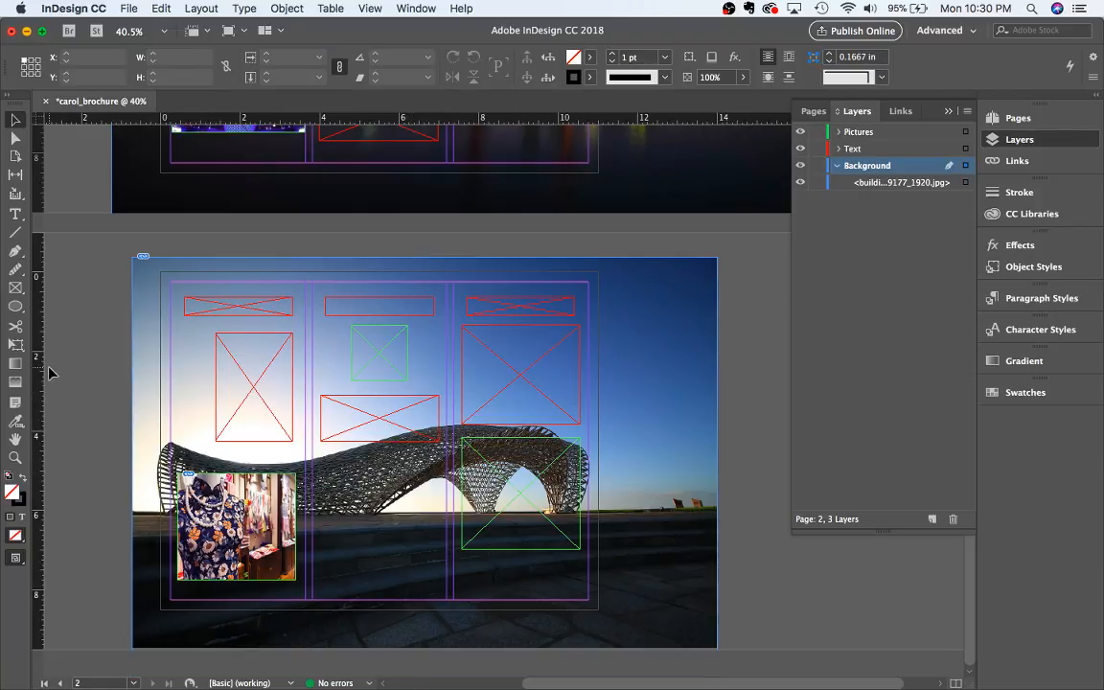
key(w)
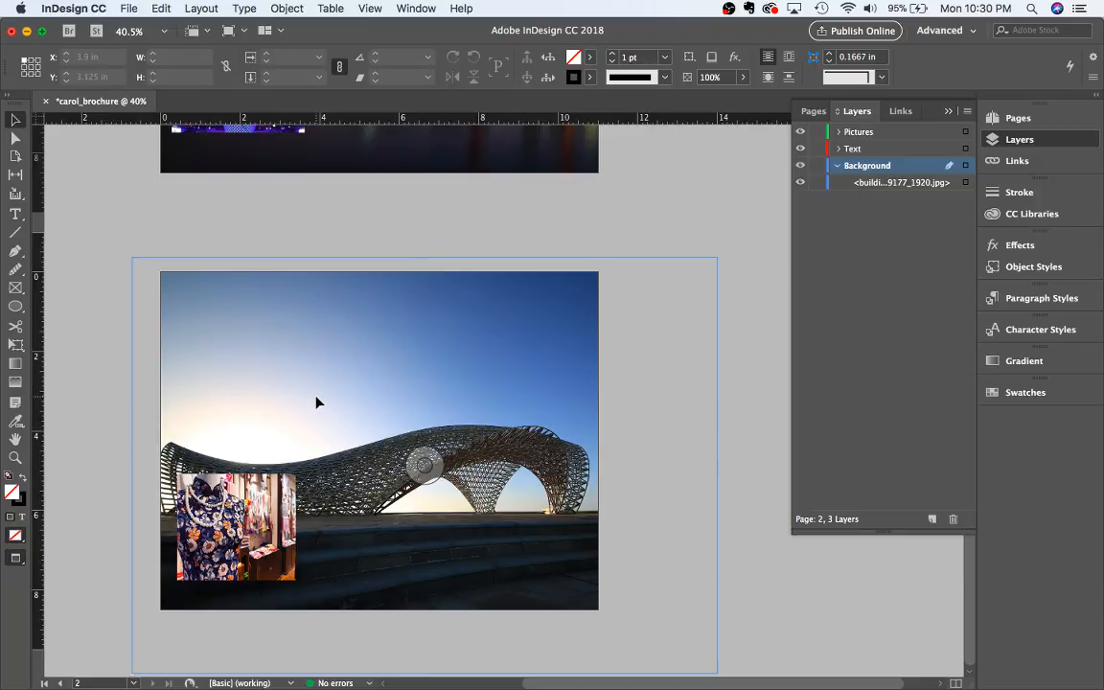
click(318, 402)
key(Right)
key(Right)
key(Right)
key(Right)
key(Right)
key(Right)
key(Right)
key(Right)
key(Right)
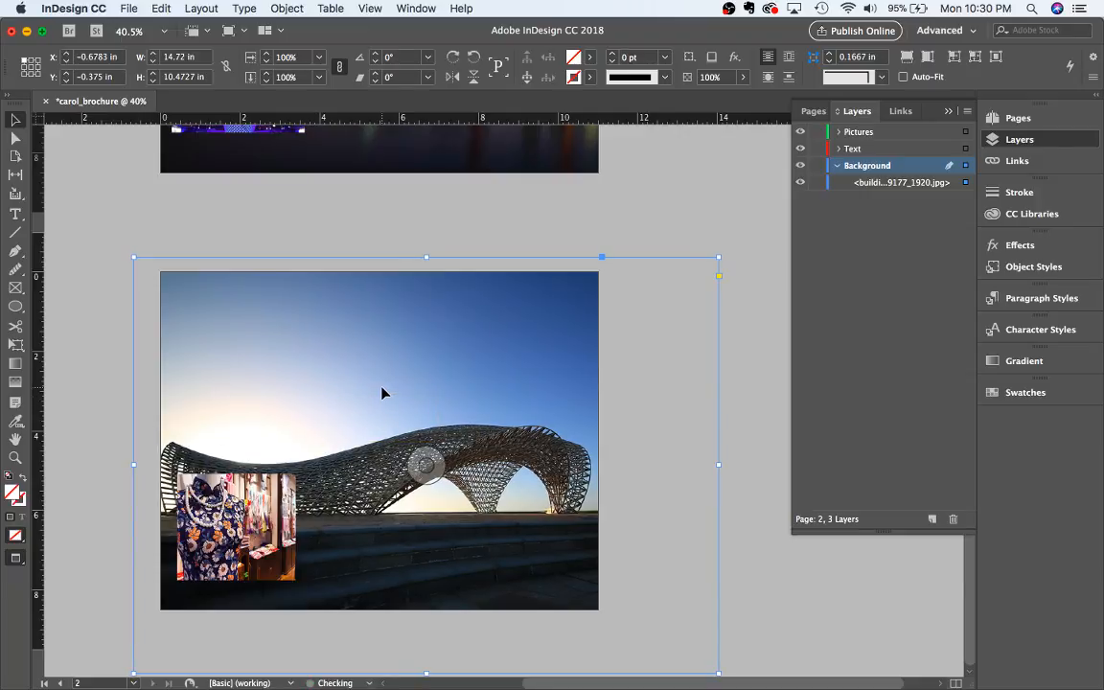
key(Right)
key(Right)
key(Right)
key(Right)
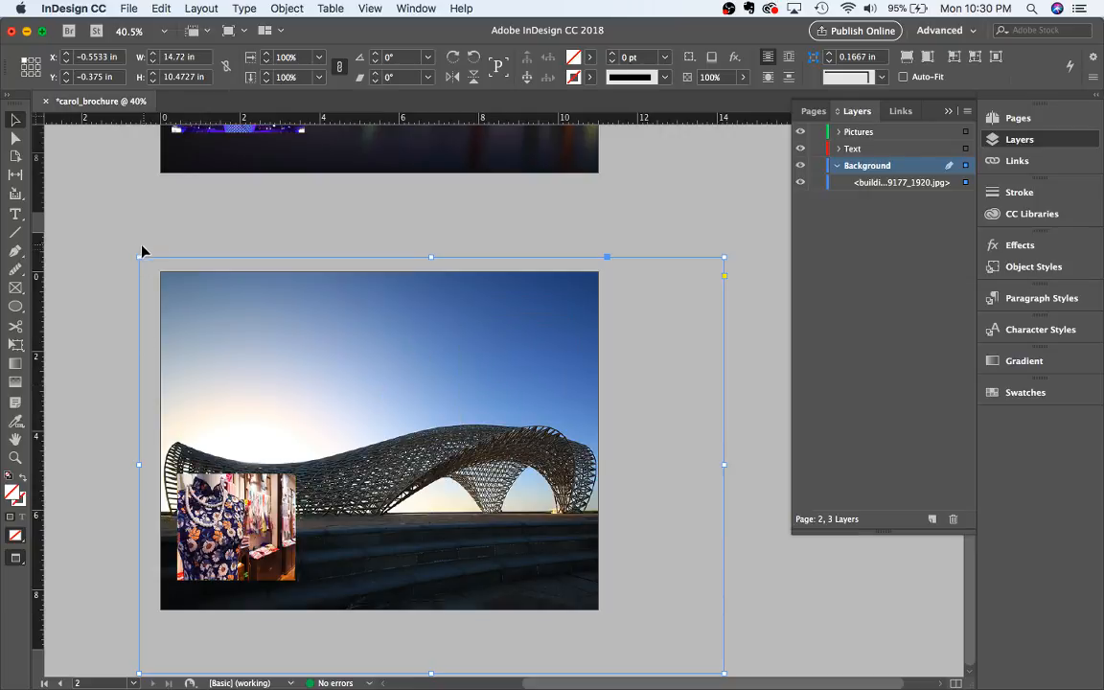
Shrink the frame of page two's background picture to about 14.41 by 10.25 in, deselect it, and return to normal view
drag(138, 257, 150, 268)
right_click(254, 365)
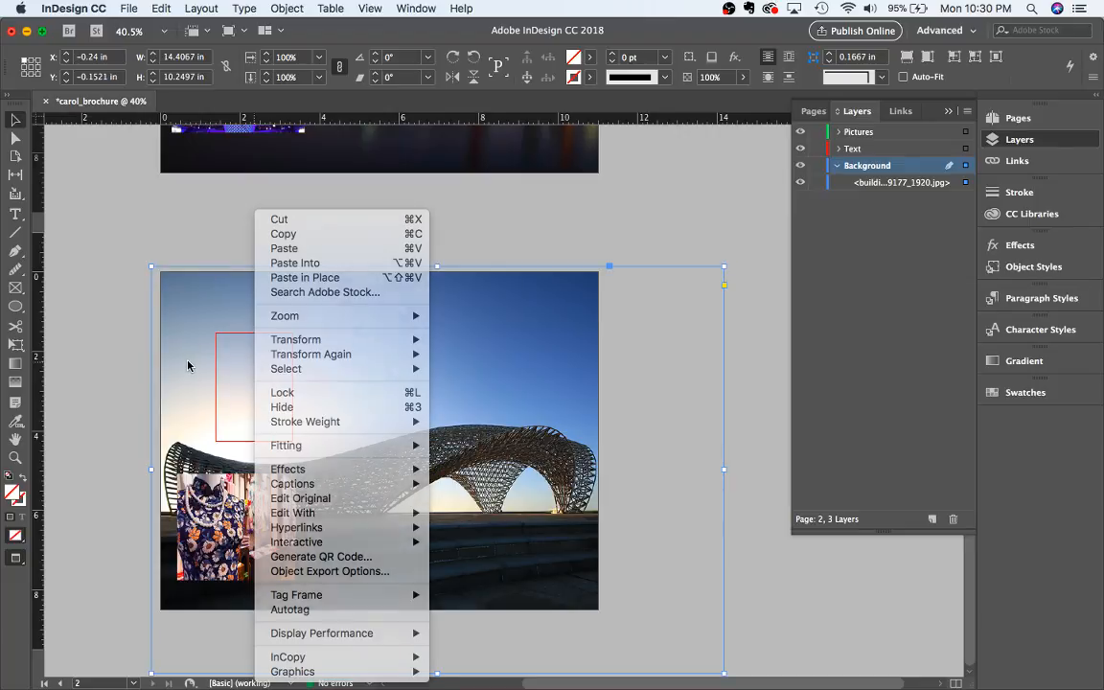
click(224, 268)
click(99, 247)
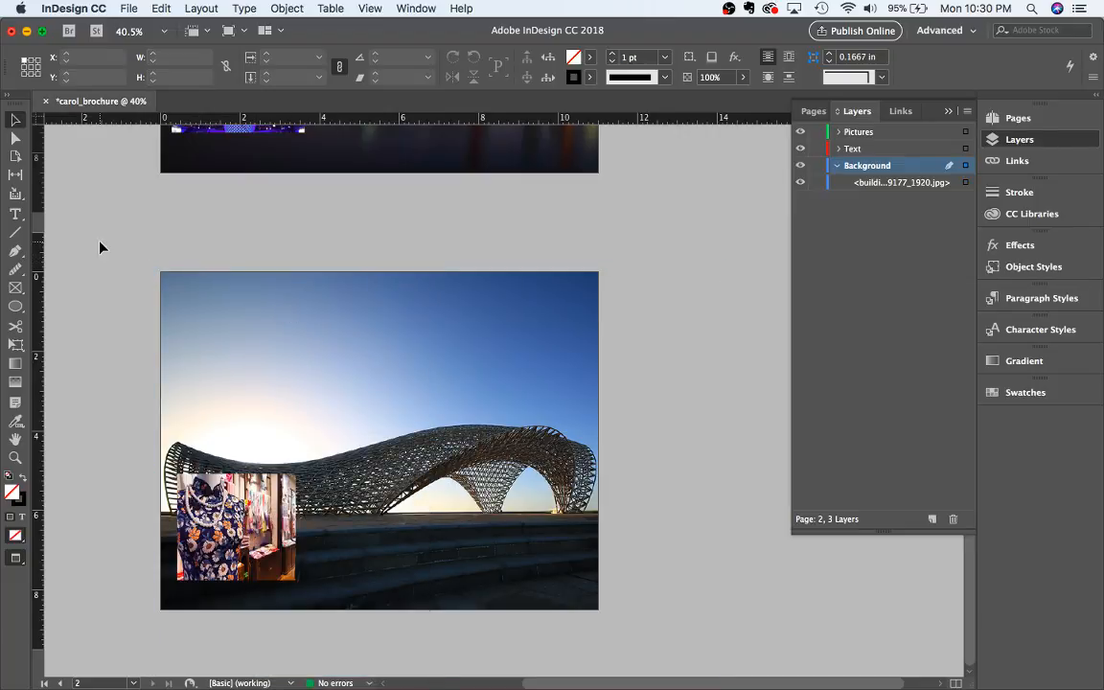
key(w)
Fit the content of page two's background picture to its frame
right_click(666, 385)
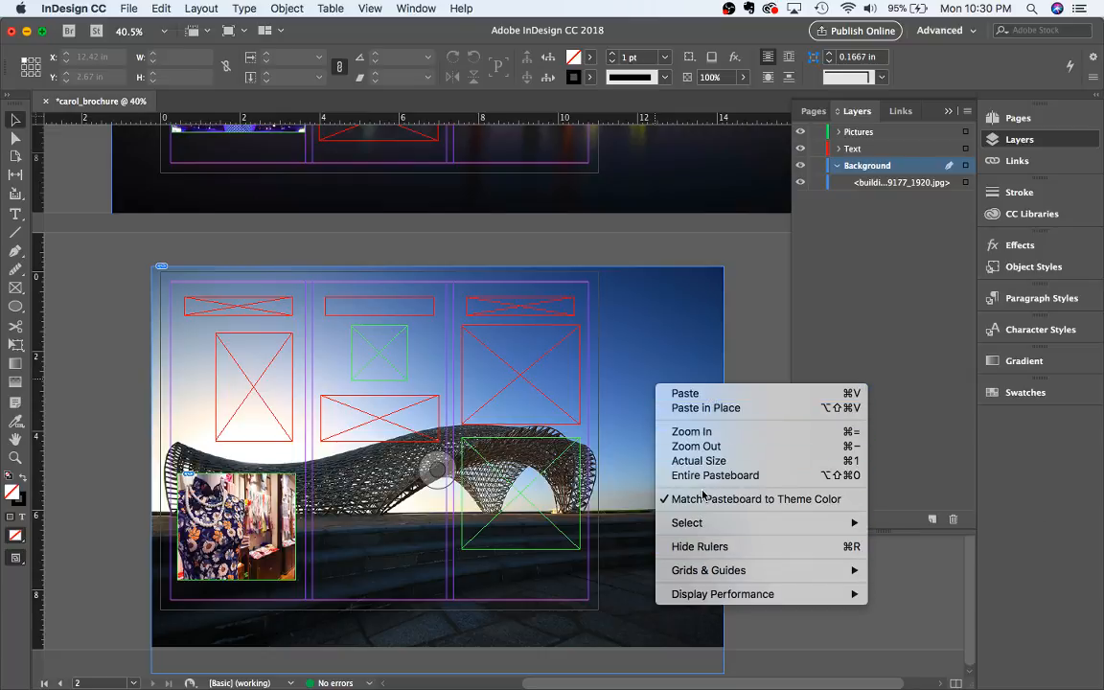
click(615, 470)
click(644, 476)
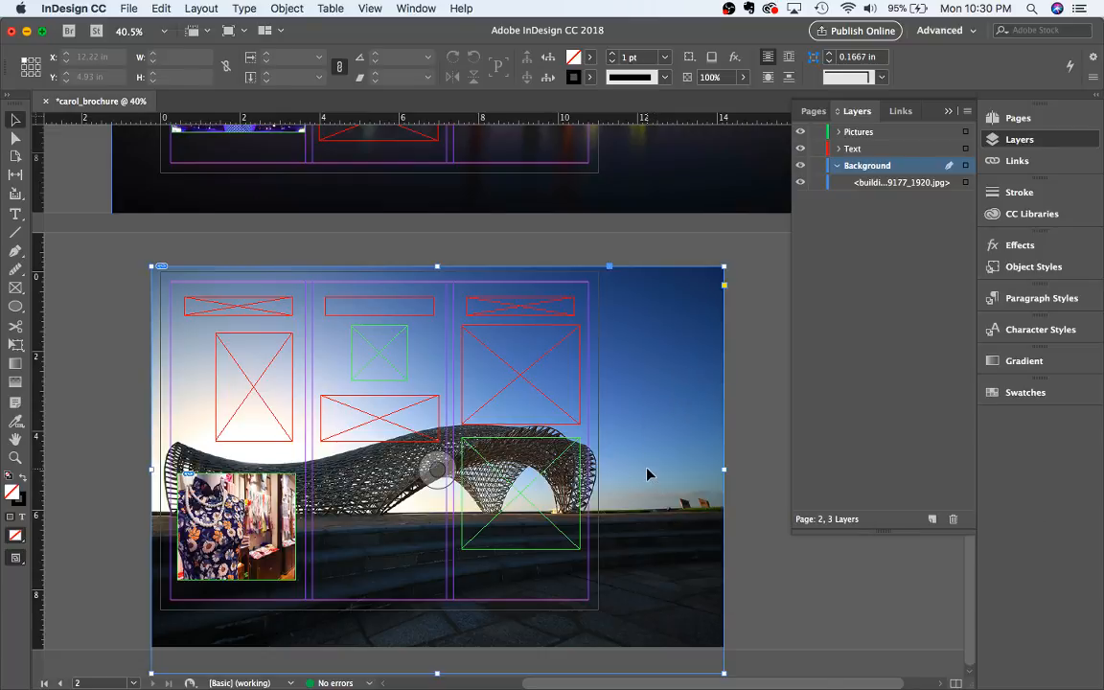
right_click(648, 475)
mouse_move(730, 449)
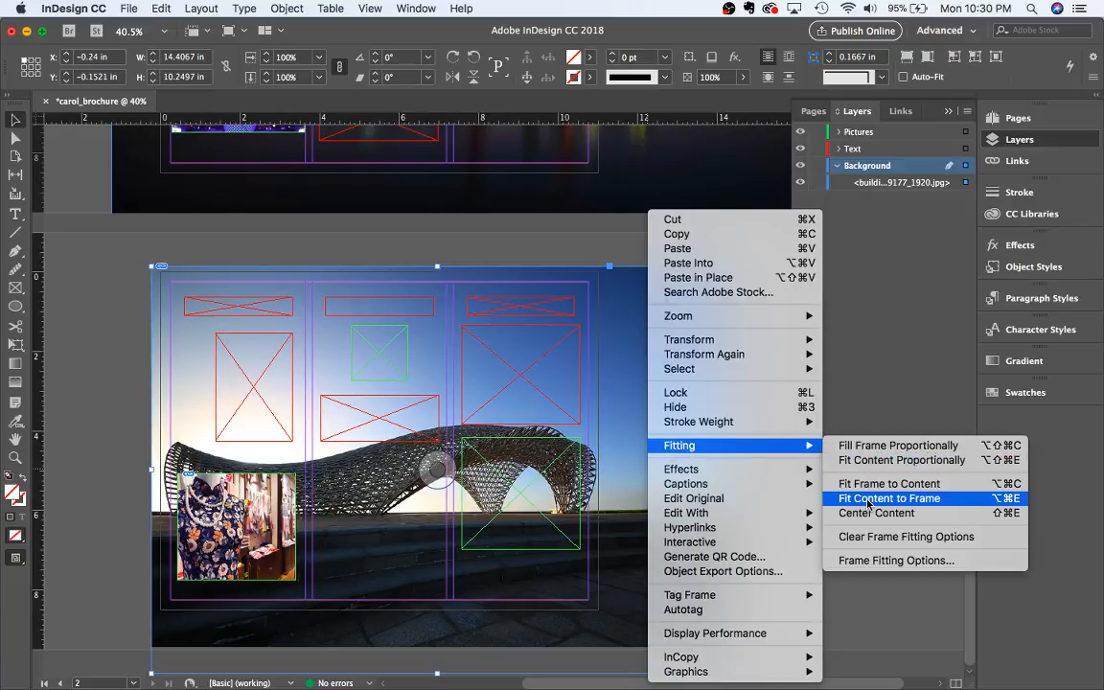
click(830, 498)
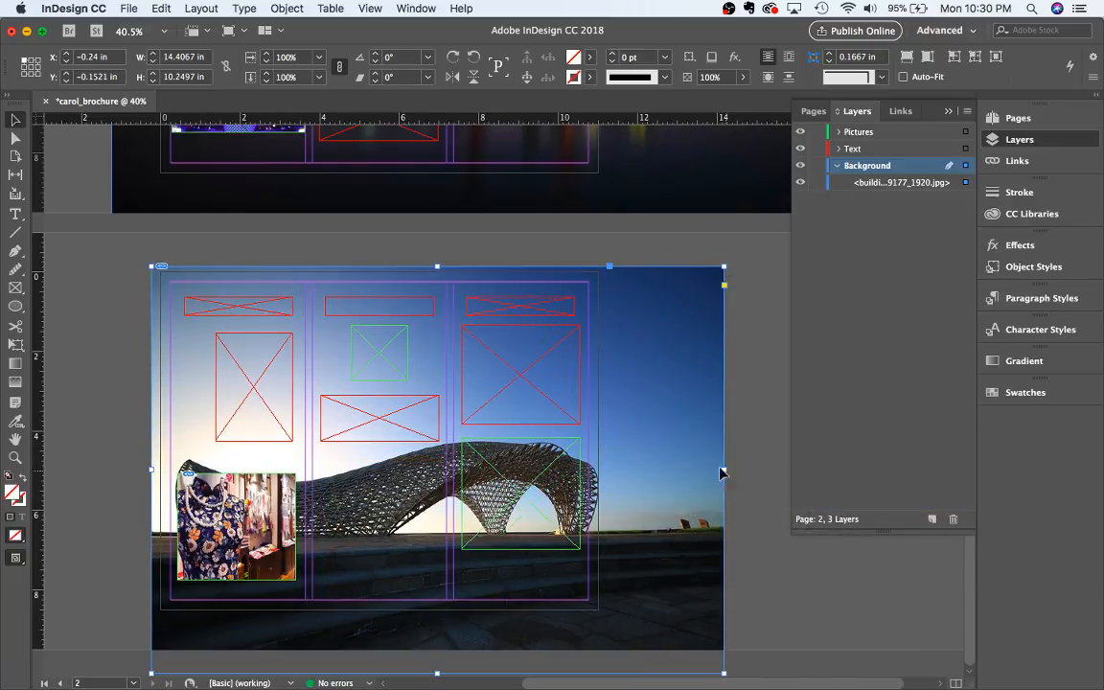
Nudge page two's background picture left and slightly up, to about X -0.43 in and Y -0.18 in
key(Left)
key(Left)
key(Left)
key(Left)
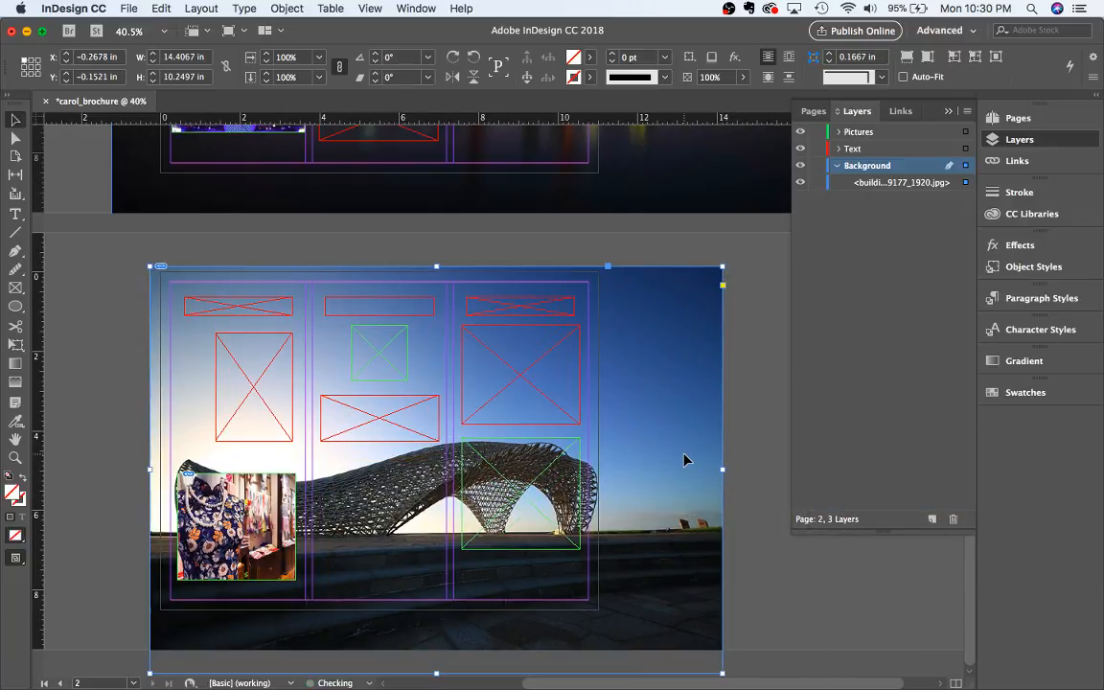
key(Up)
key(Up)
key(Left)
key(Left)
key(Left)
key(Left)
key(Left)
key(Left)
key(Left)
key(Left)
key(Left)
key(Left)
key(Left)
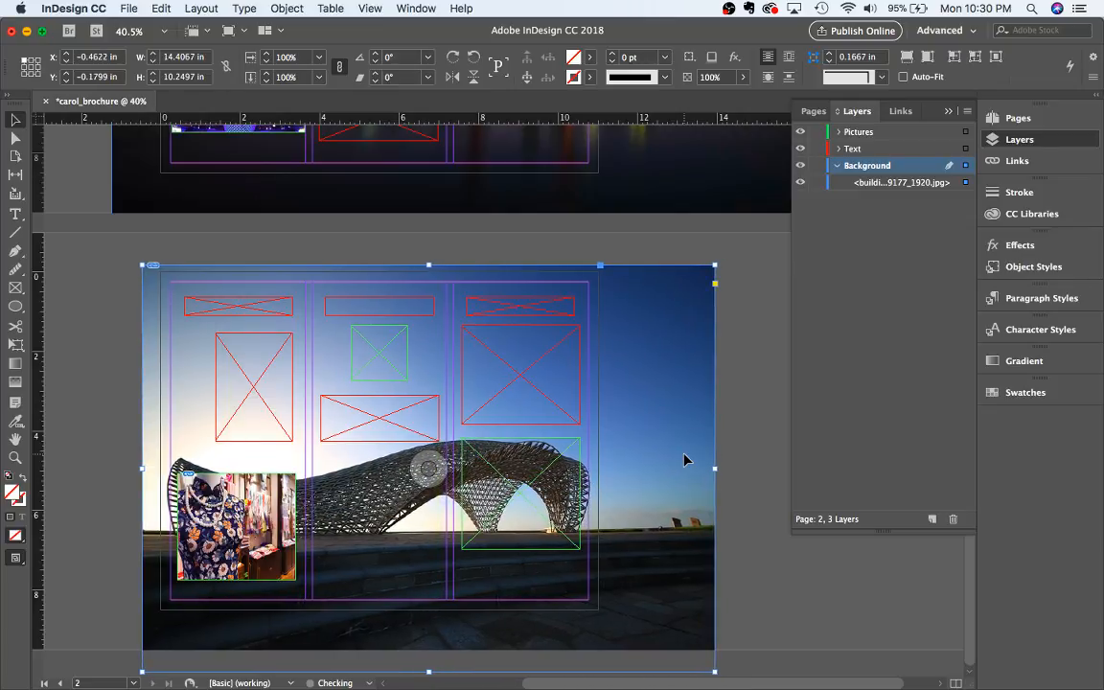
key(Right)
key(Up)
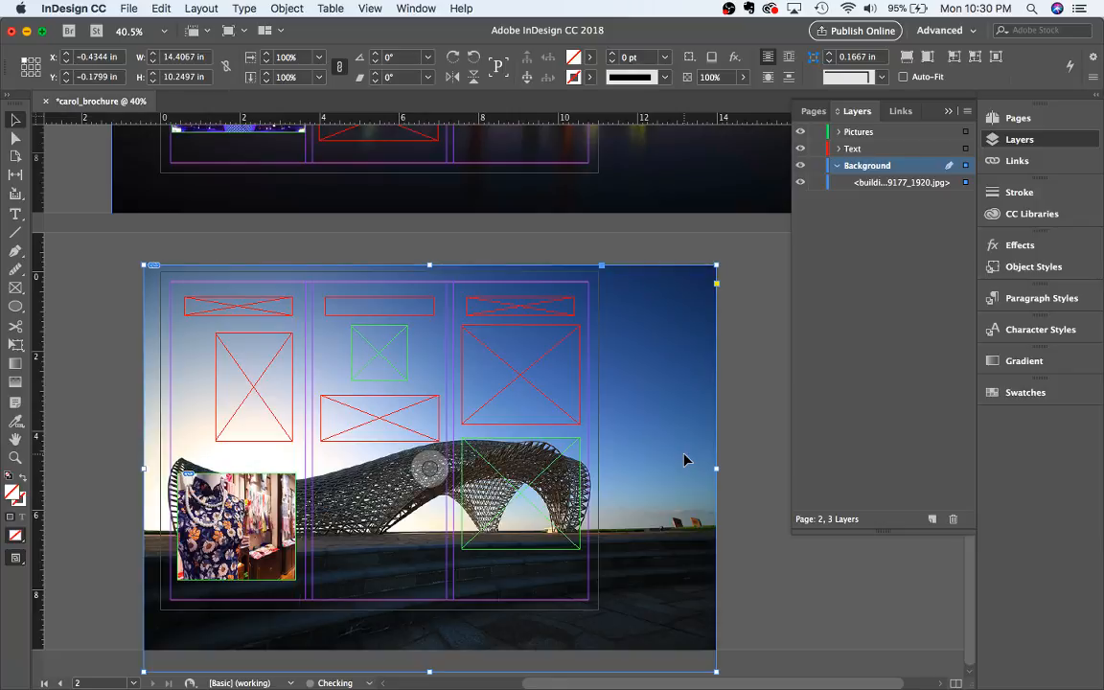
Nudge the background picture down until its top edge meets the page top at about Y 0 in, and deselect it
key(Down)
key(Down)
key(Down)
key(Down)
key(Down)
key(Down)
key(Down)
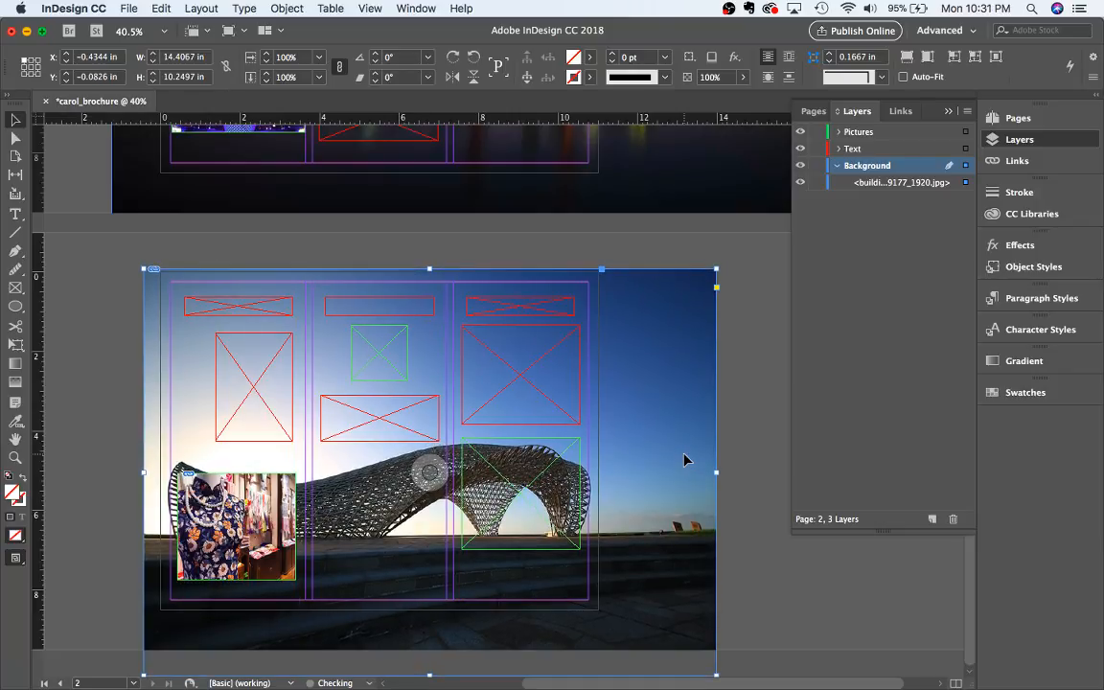
key(Down)
key(Down)
key(Down)
key(Down)
key(Down)
key(Down)
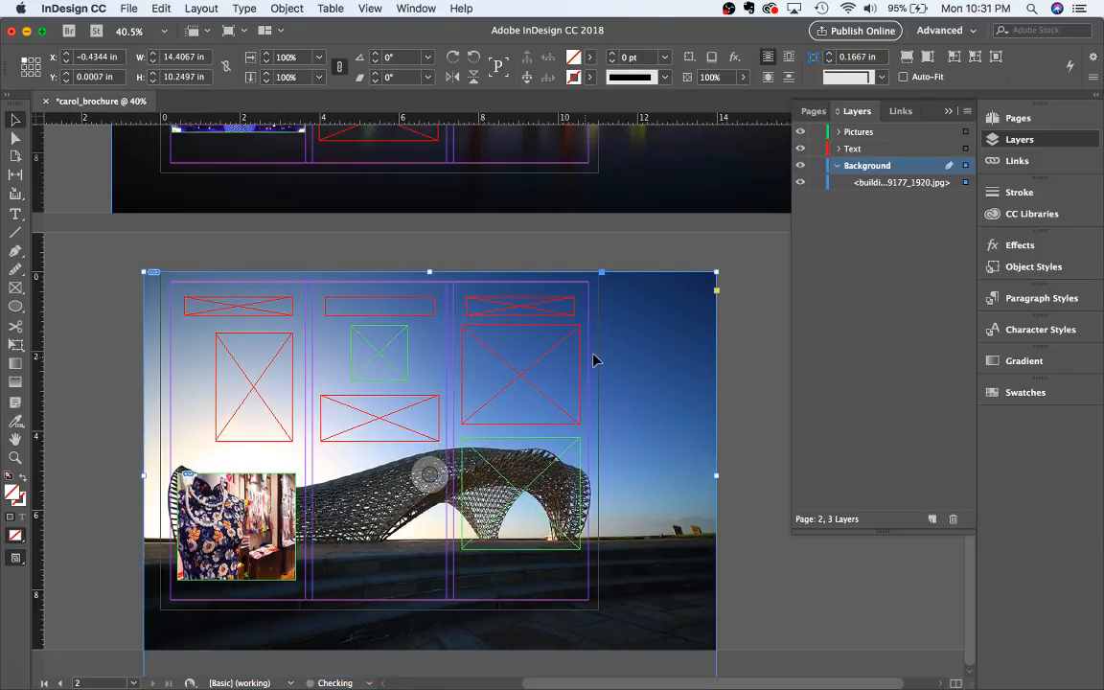
click(593, 260)
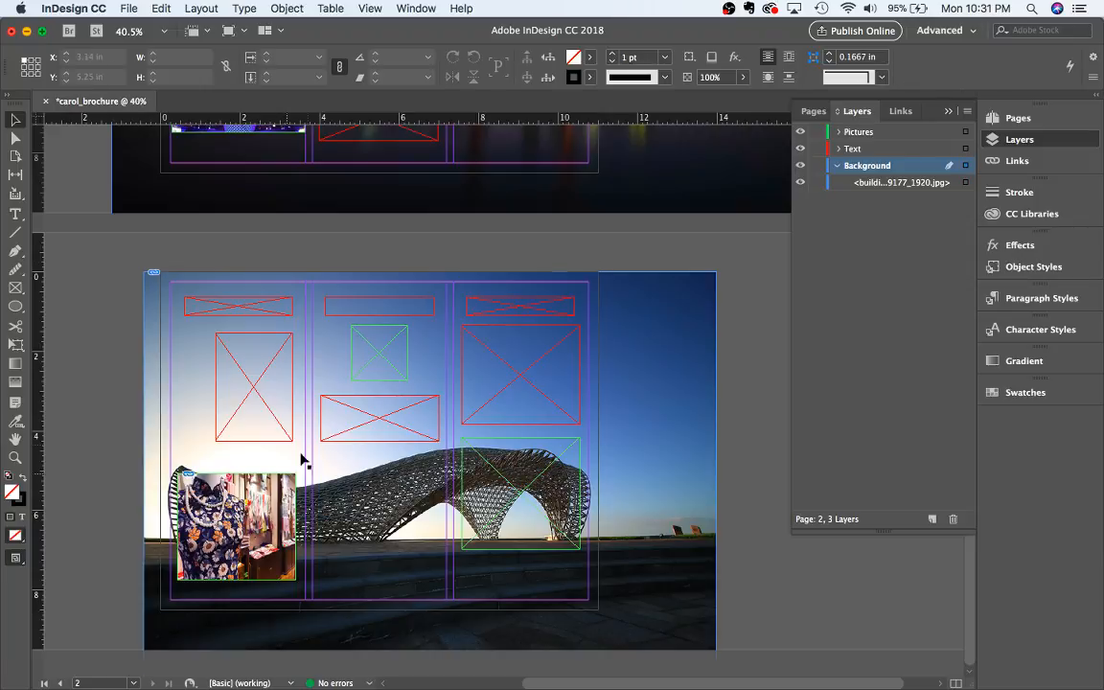
Move the middle column's body text frame up under the heading, and place its picture frame below, enlarged to about 2.85 by 2.72 in
click(439, 416)
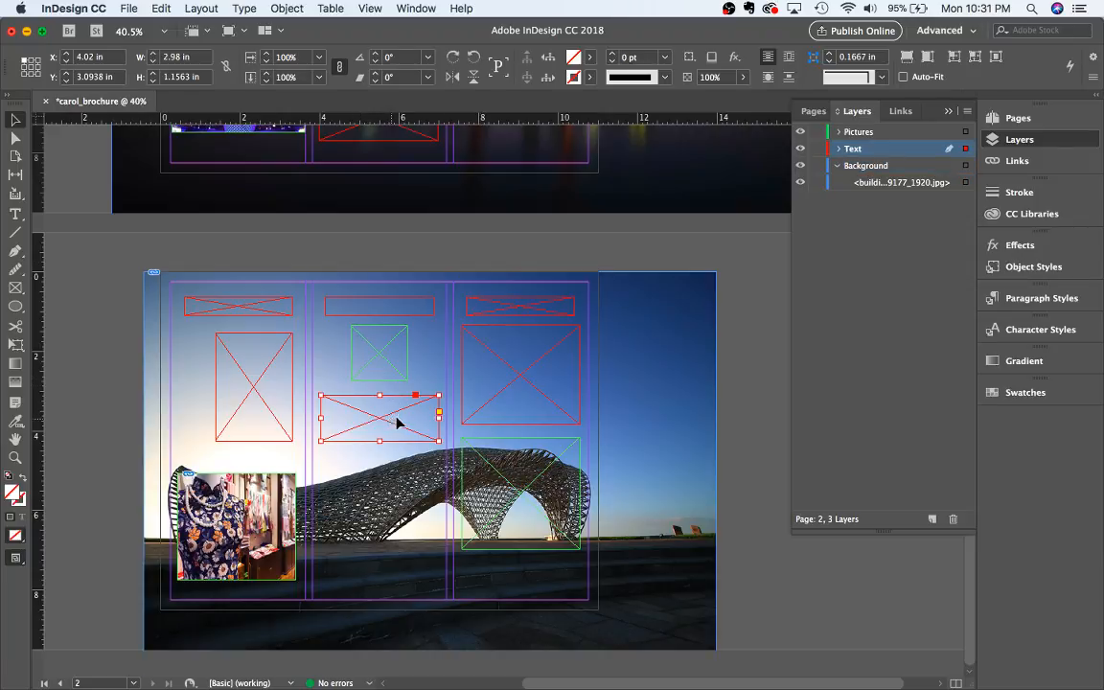
drag(403, 419, 398, 439)
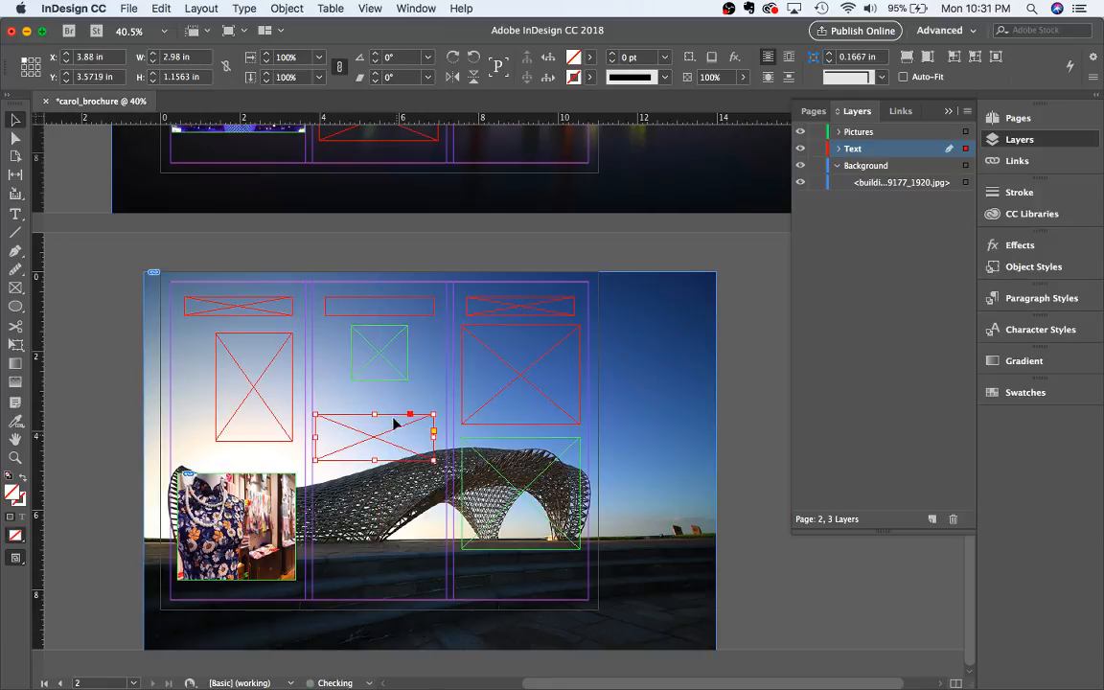
drag(384, 380, 381, 573)
drag(394, 439, 394, 353)
drag(375, 526, 431, 461)
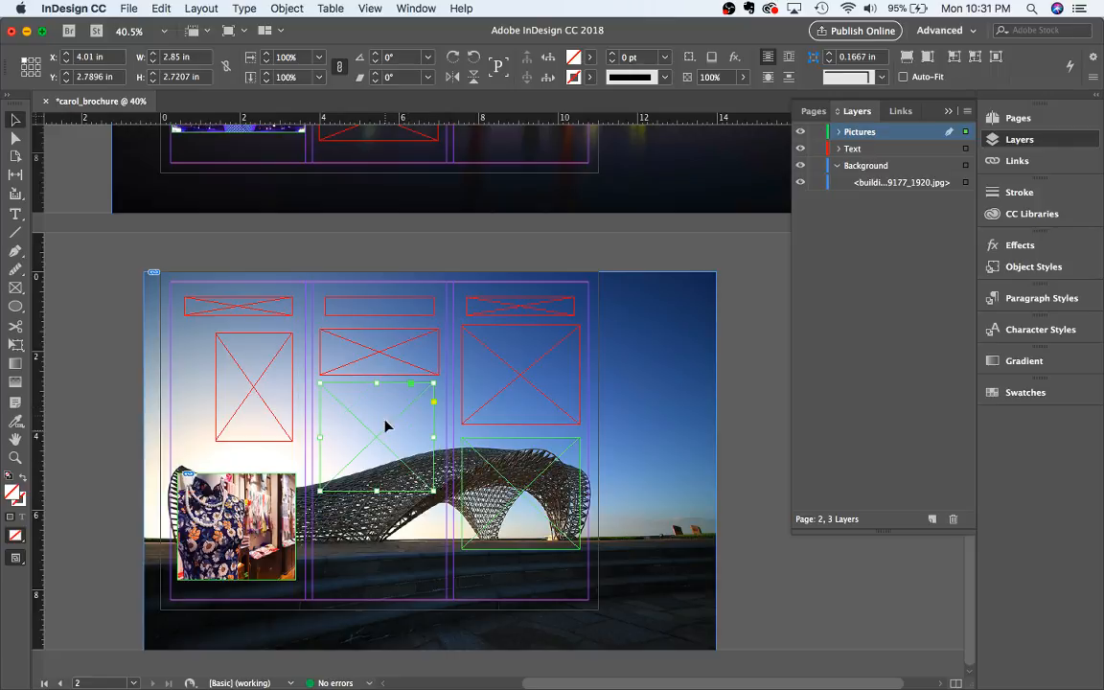
Place crayfish-866400_1920.jpg in the empty picture frame of page two's right column
click(496, 422)
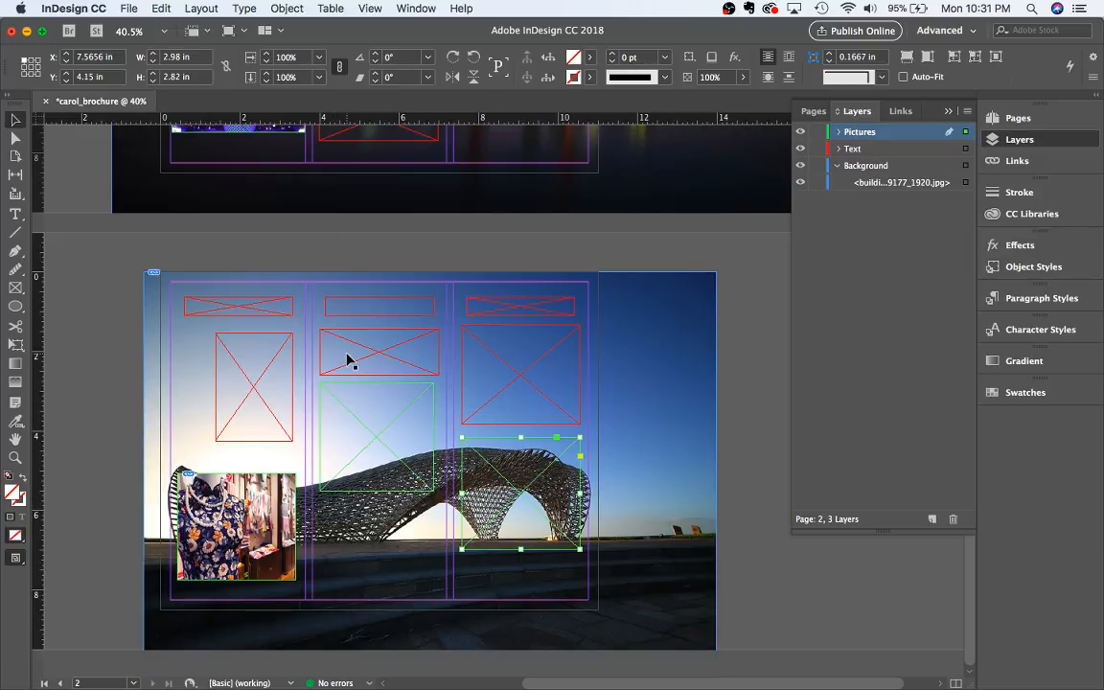
key(super+d)
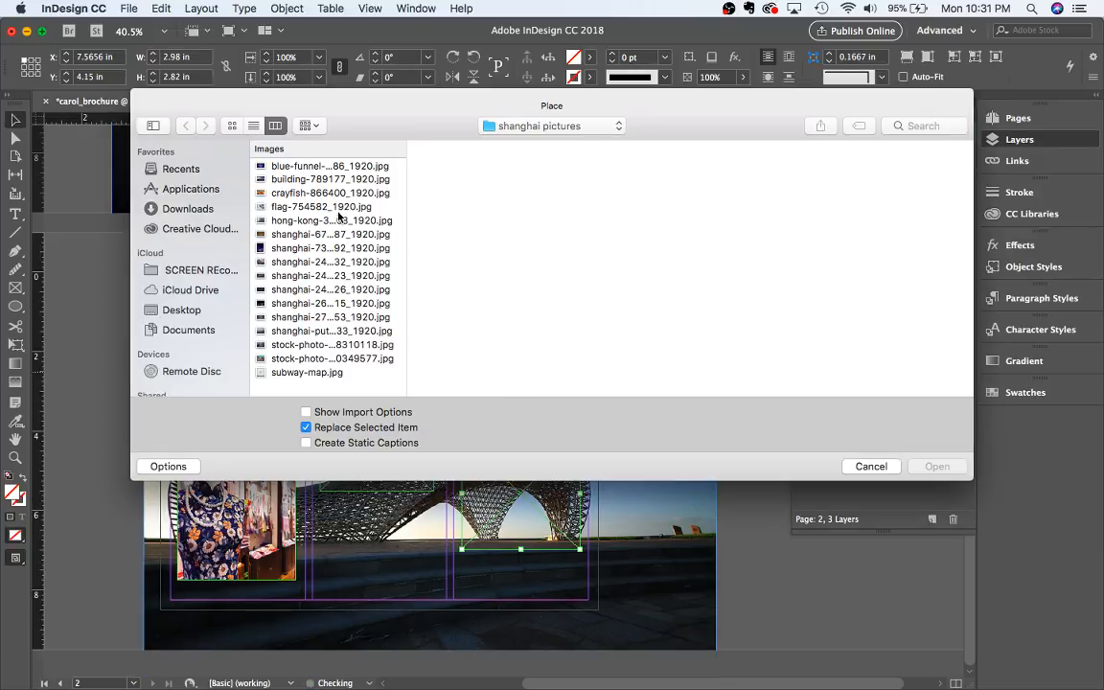
click(295, 192)
double_click(295, 192)
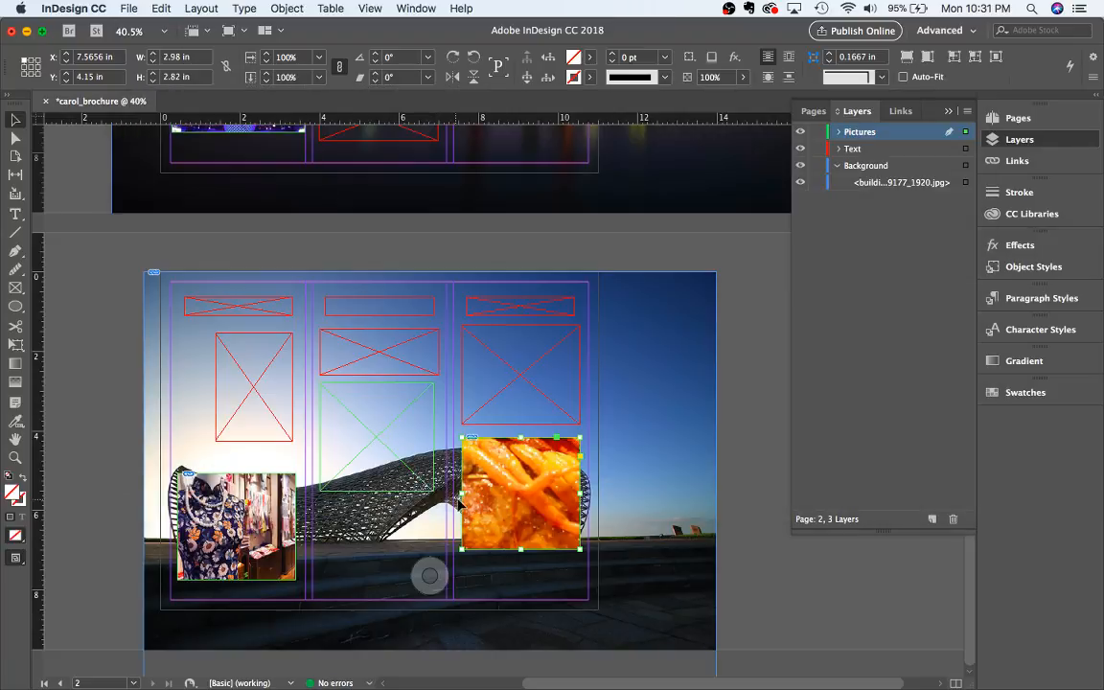
Fit the crayfish picture's content to its frame
scroll(508, 475, right, 1)
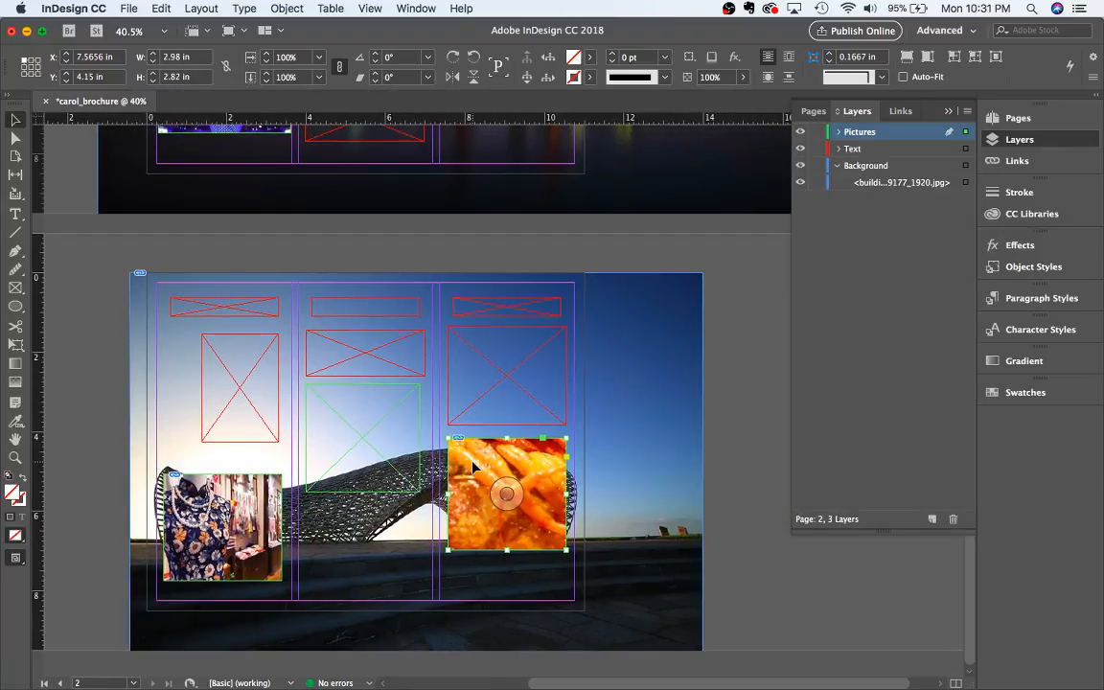
right_click(499, 467)
mouse_move(601, 332)
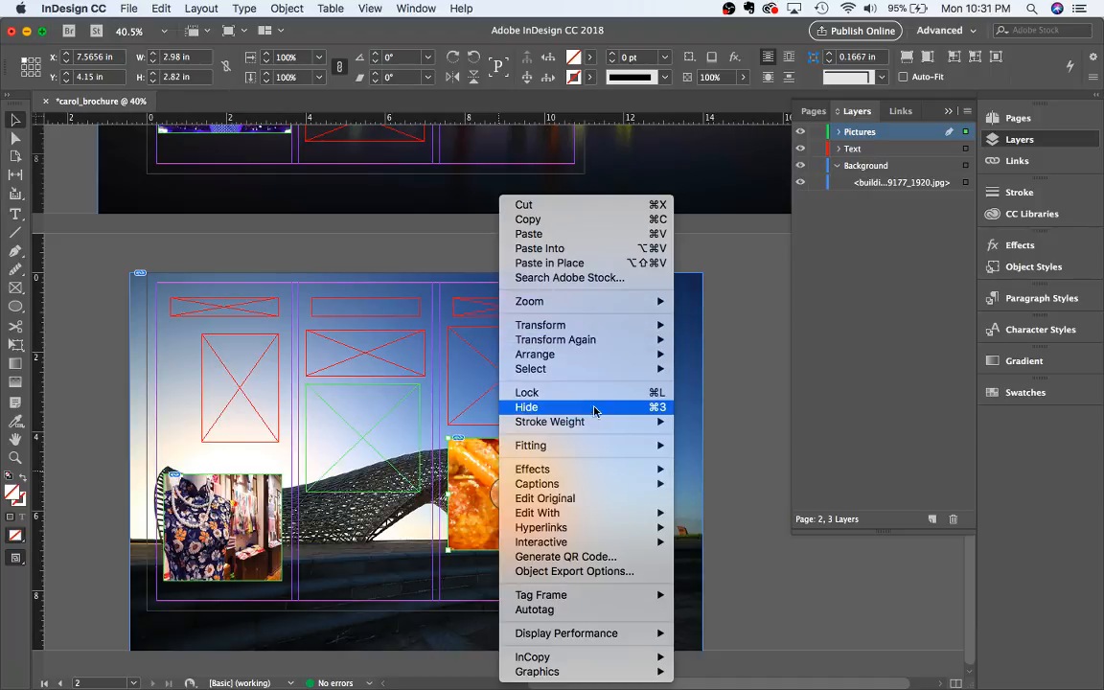
mouse_move(613, 446)
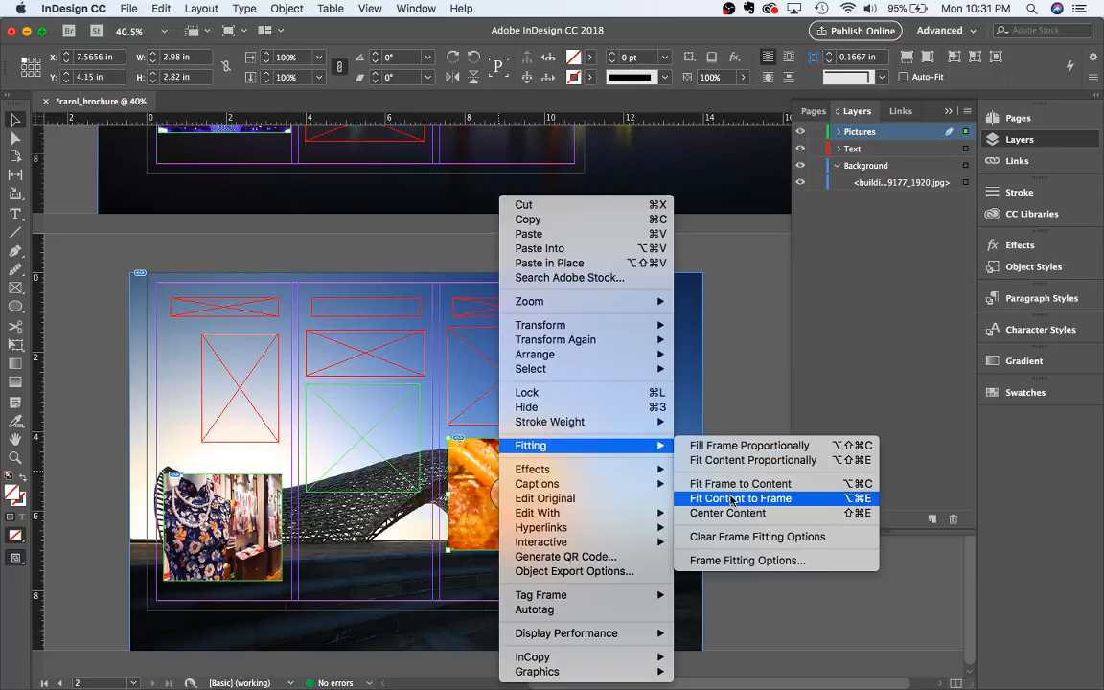
click(753, 460)
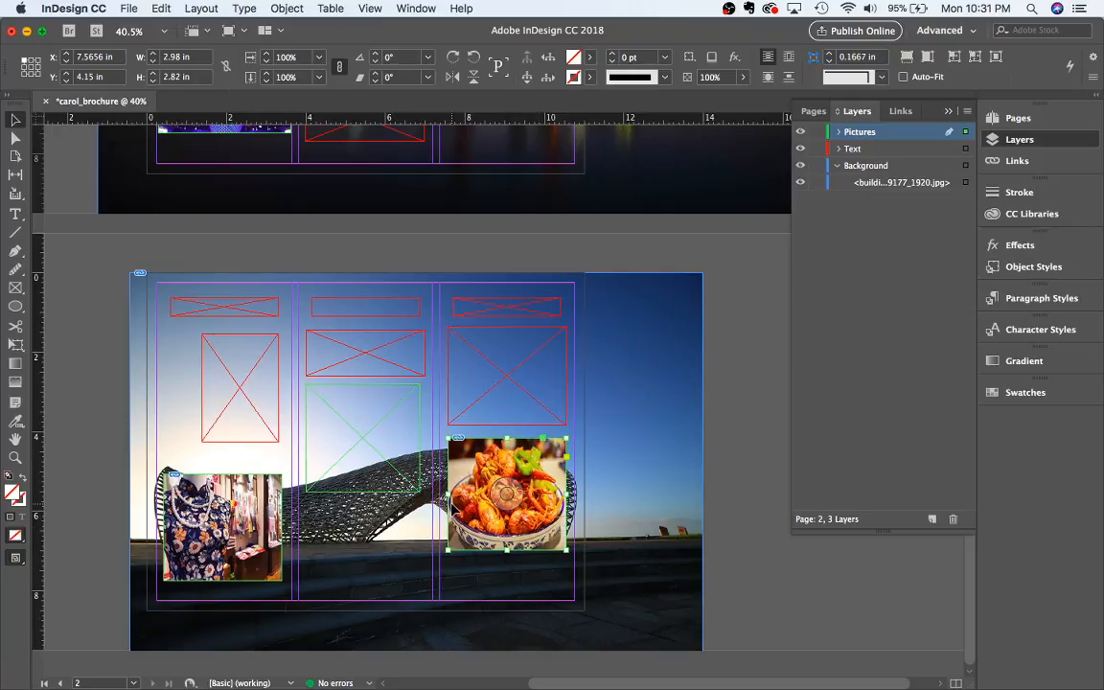
Widen the crayfish picture's frame on both sides to about 3.2 in and refit the content to the frame
drag(449, 437, 443, 438)
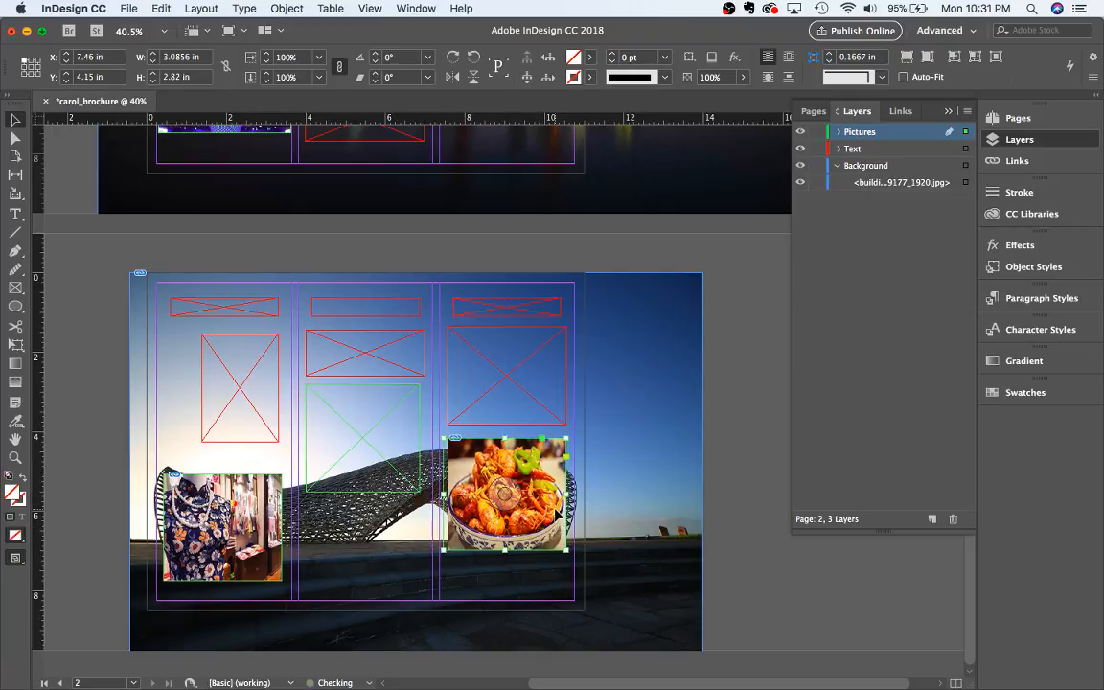
drag(568, 494, 573, 494)
right_click(528, 518)
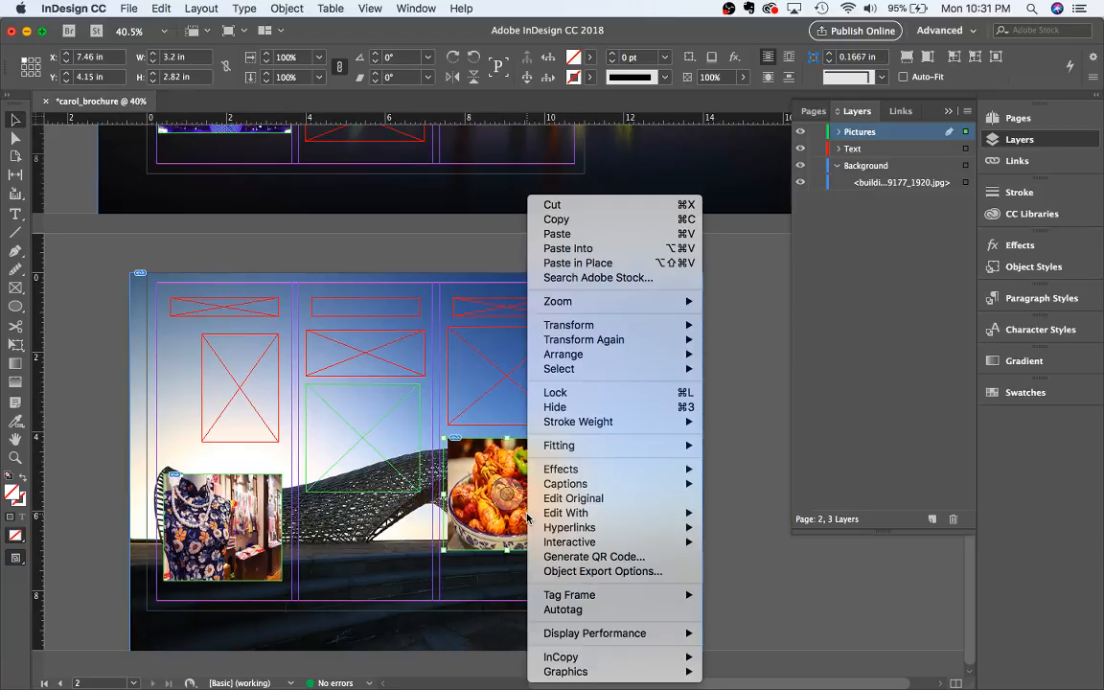
mouse_move(606, 446)
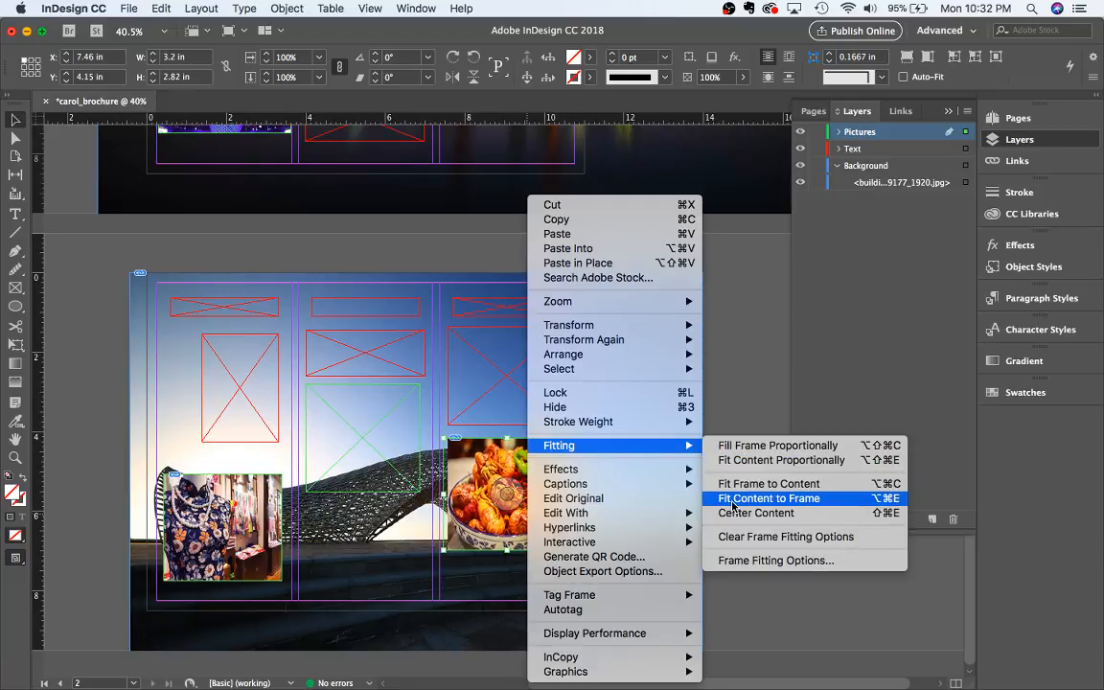
click(732, 498)
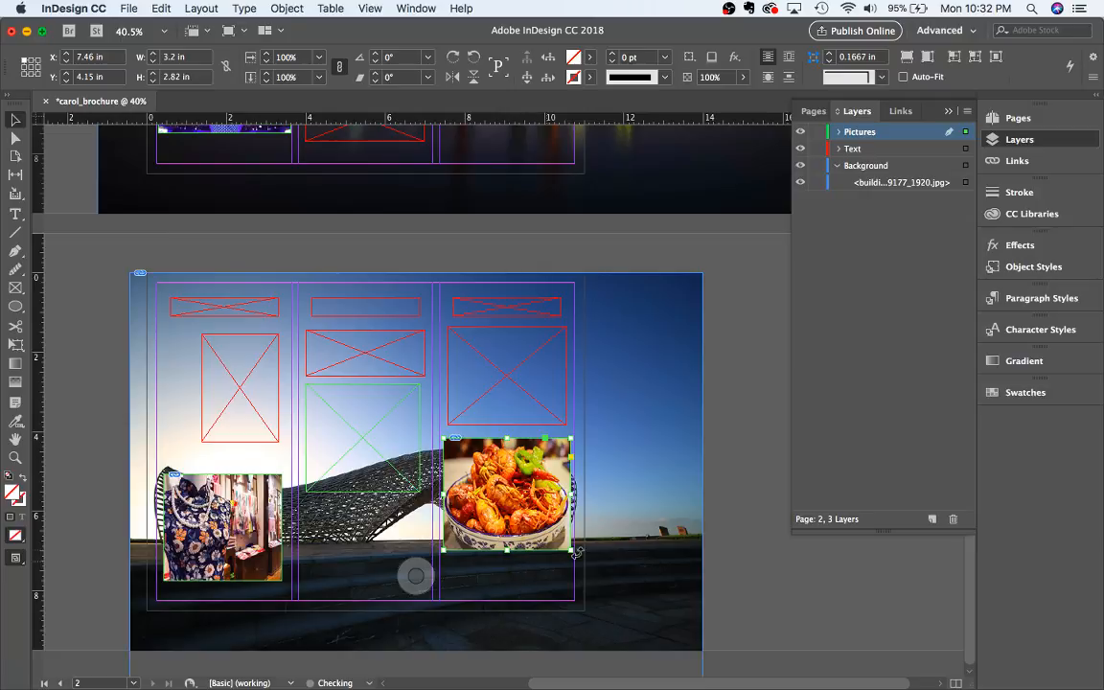
click(372, 419)
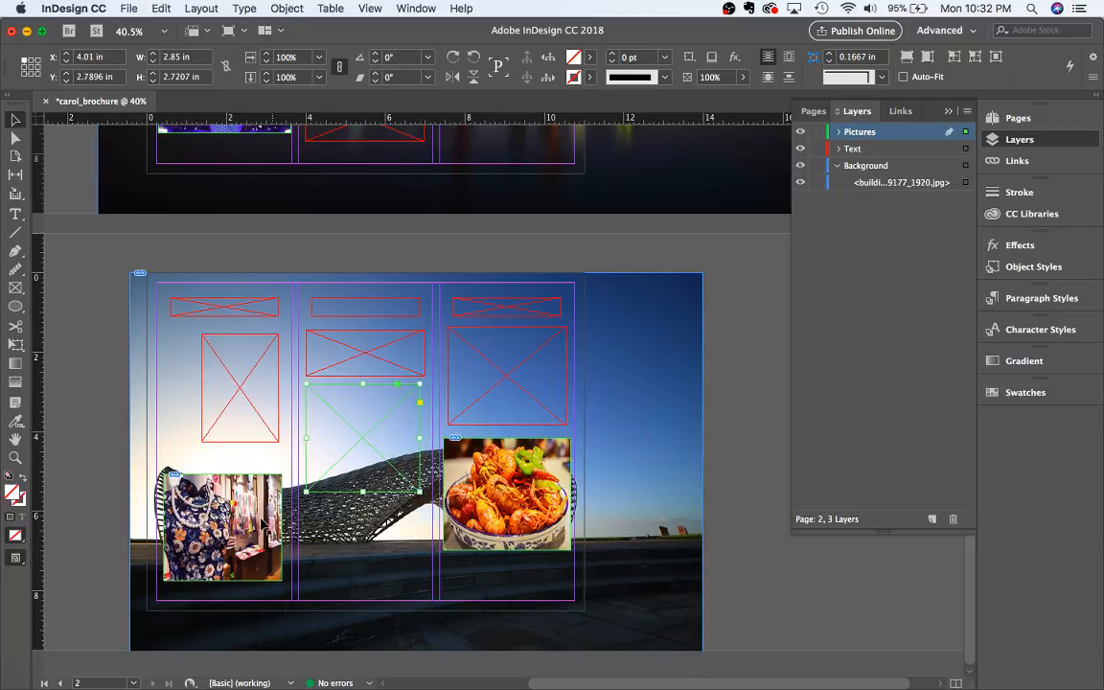
right_click(223, 553)
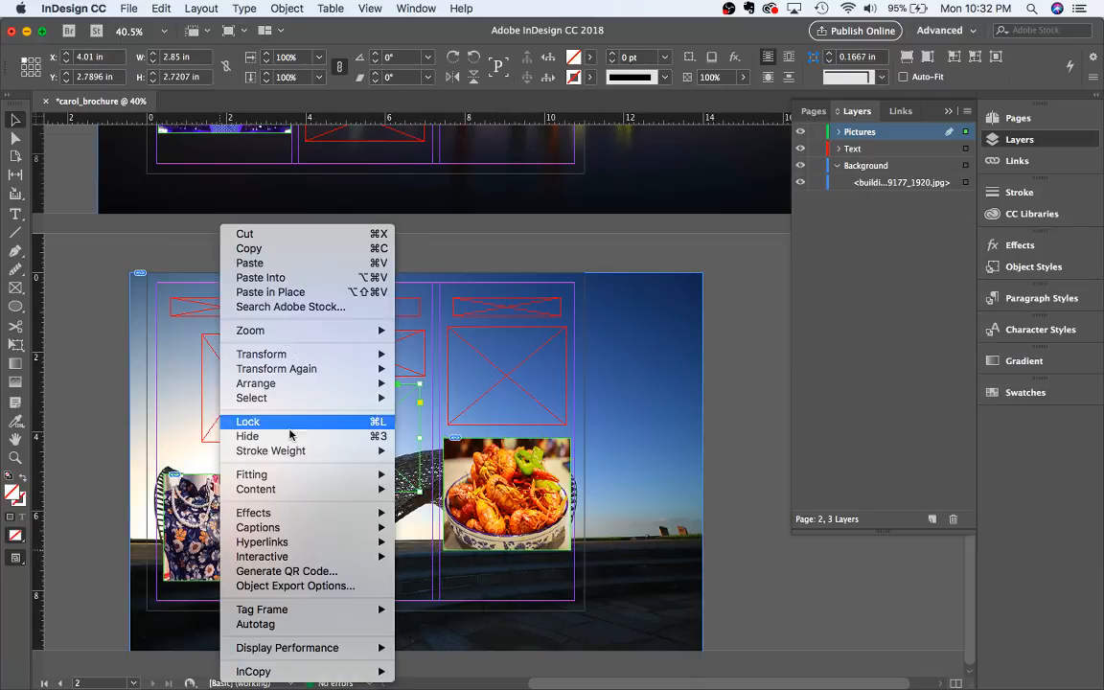
mouse_move(287, 475)
click(179, 502)
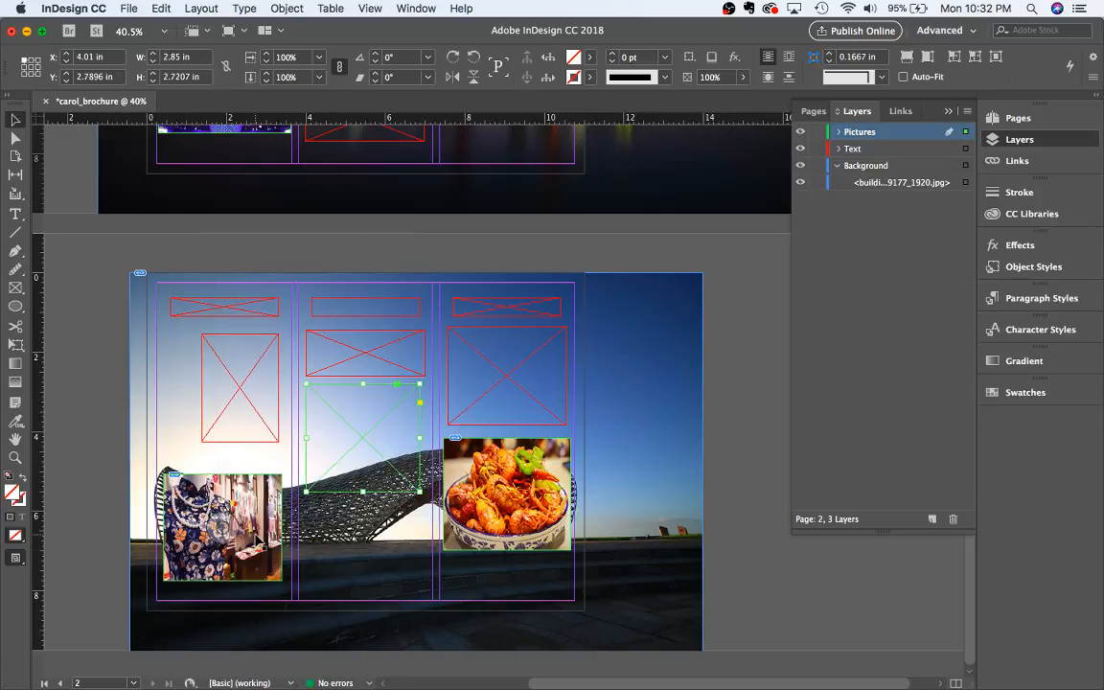
Widen the dress picture's content within its frame to about 3.14 in and shift it right to an X offset of about 0.09 in
scroll(256, 536, up, 5)
scroll(256, 536, left, 3)
scroll(256, 537, down, 2)
scroll(255, 535, right, 1)
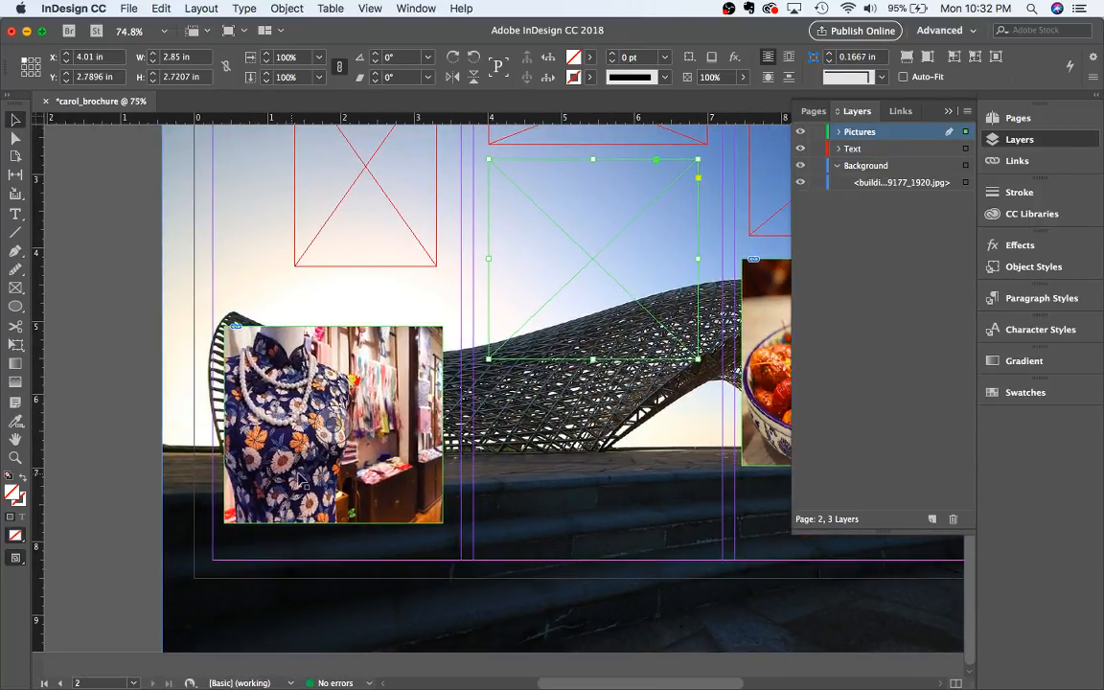
click(324, 489)
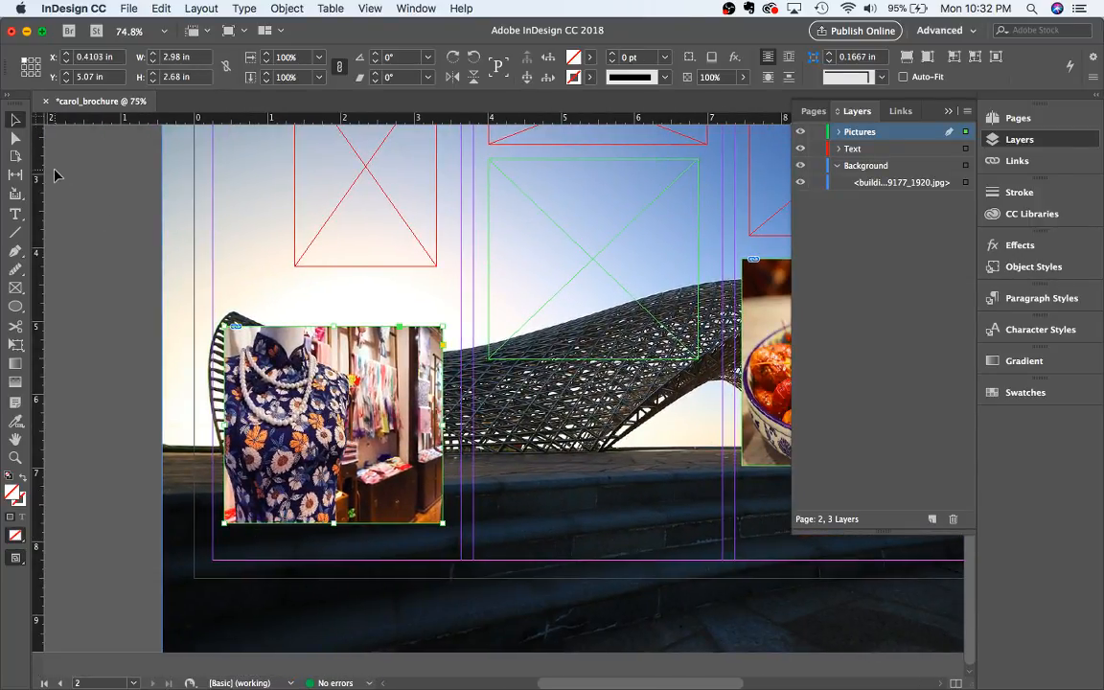
key(a)
click(232, 402)
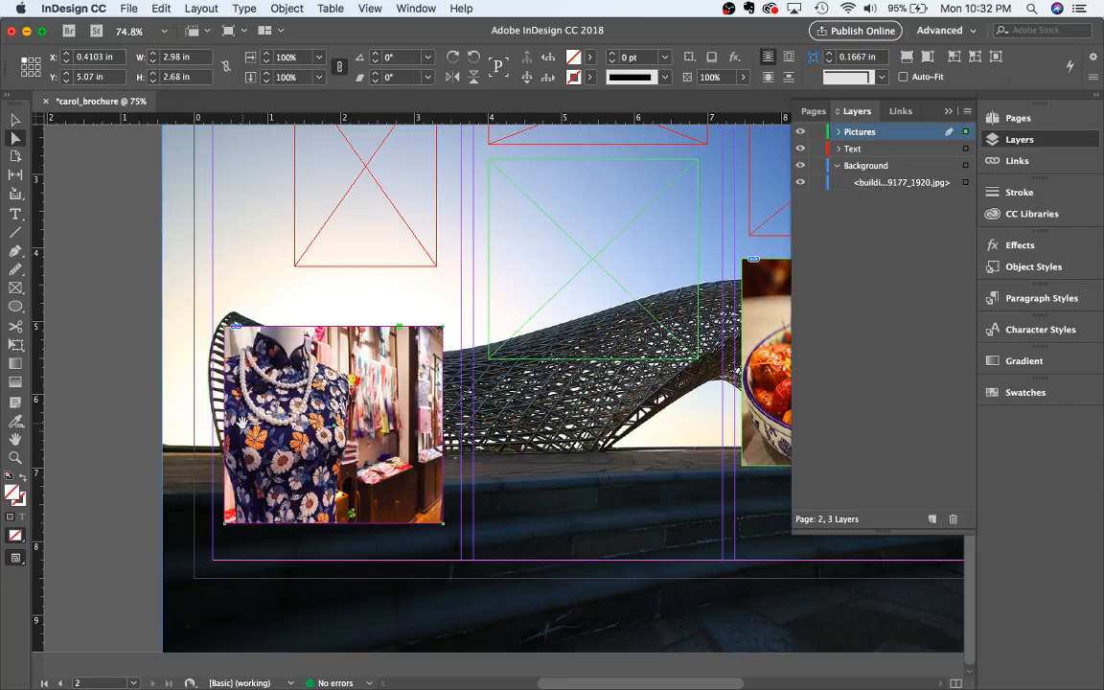
drag(226, 423, 215, 424)
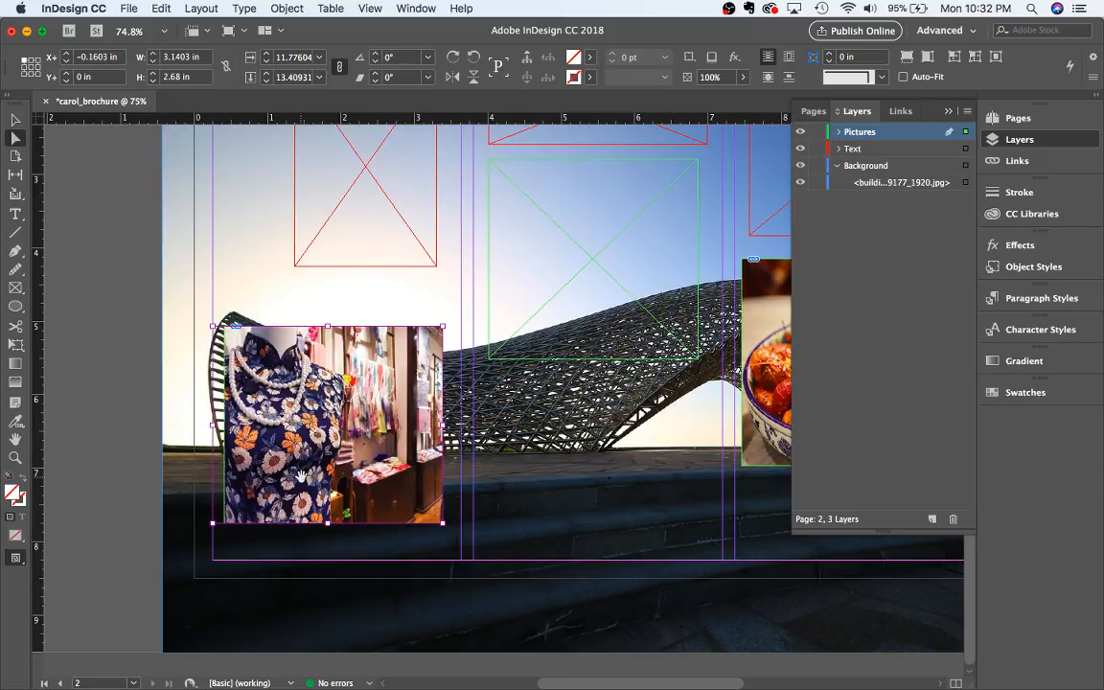
drag(300, 476, 320, 478)
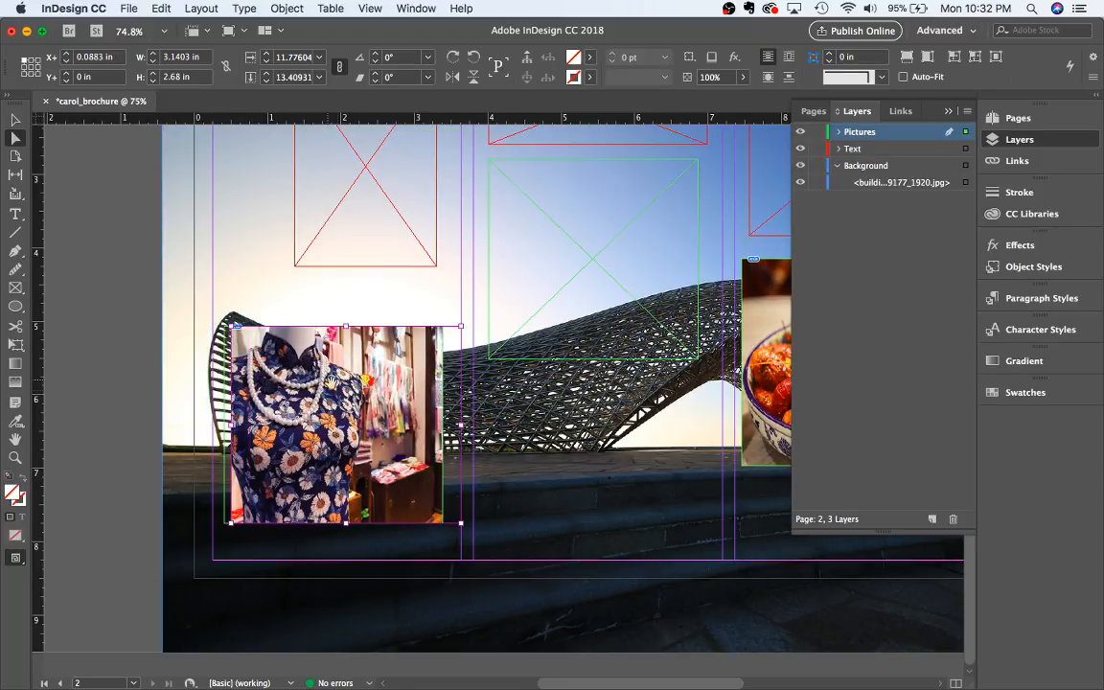
Replace the dress picture in page two's left column with stock-photo-beautiful-yuyuan-garden-at-night-traditional-shopping-area-in-shanghai-china-150349577.jpg
key(super+d)
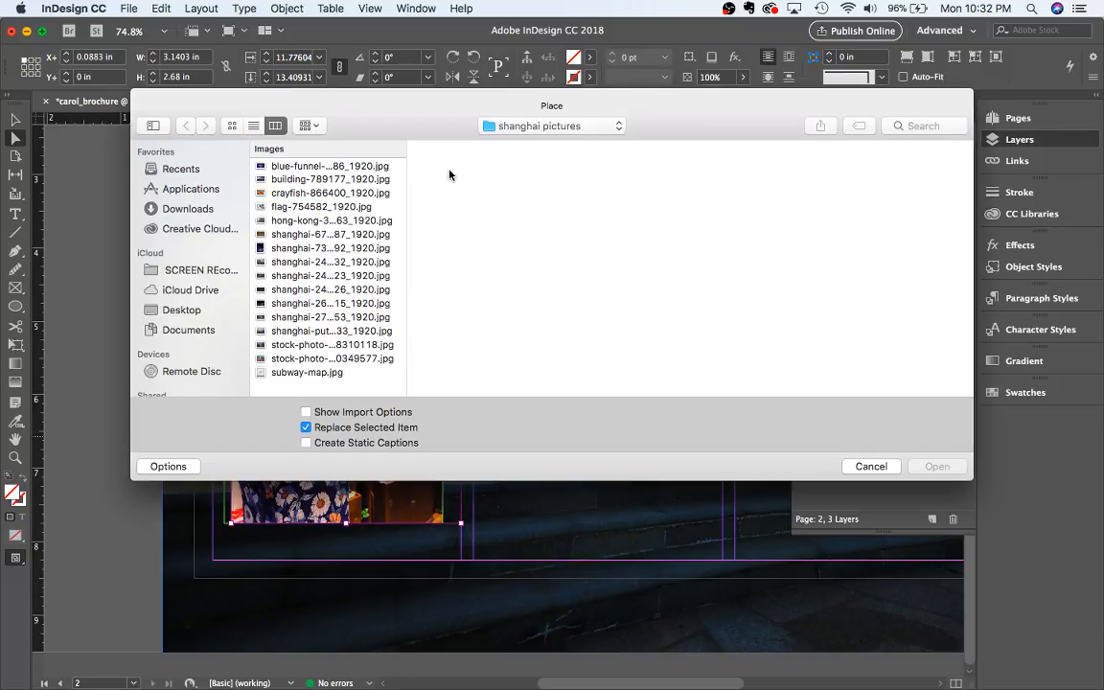
click(355, 179)
key(Down)
key(Down)
key(Down)
key(Down)
key(Down)
key(Down)
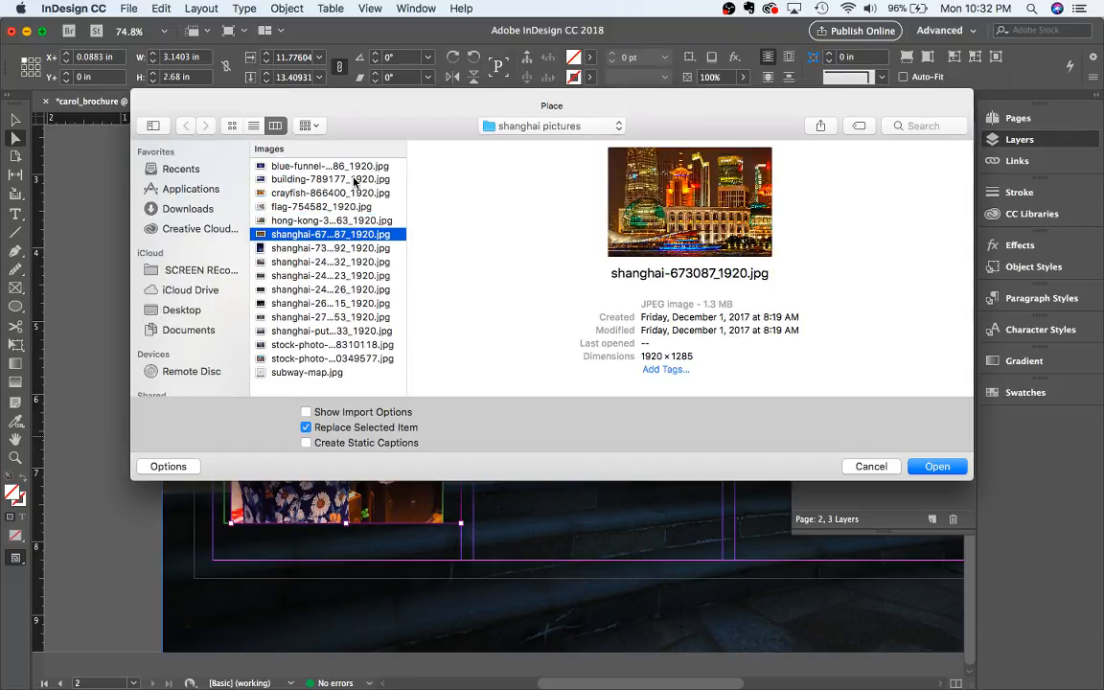
key(Down)
key(Down)
key(Down)
key(Down)
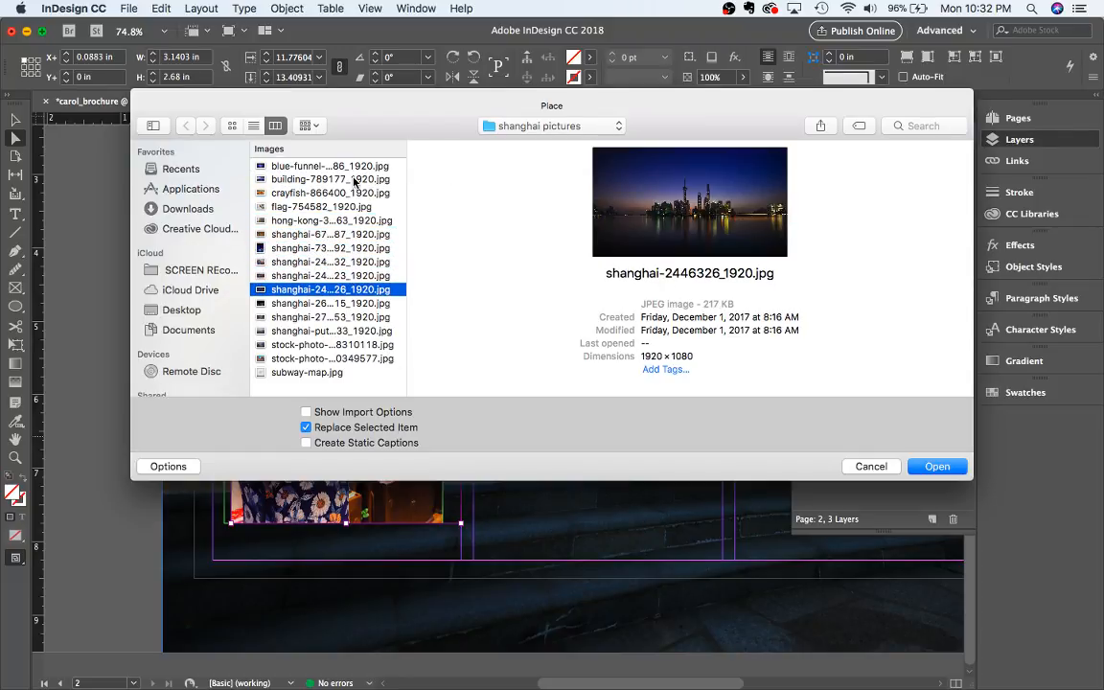
key(Down)
key(Down)
key(Down)
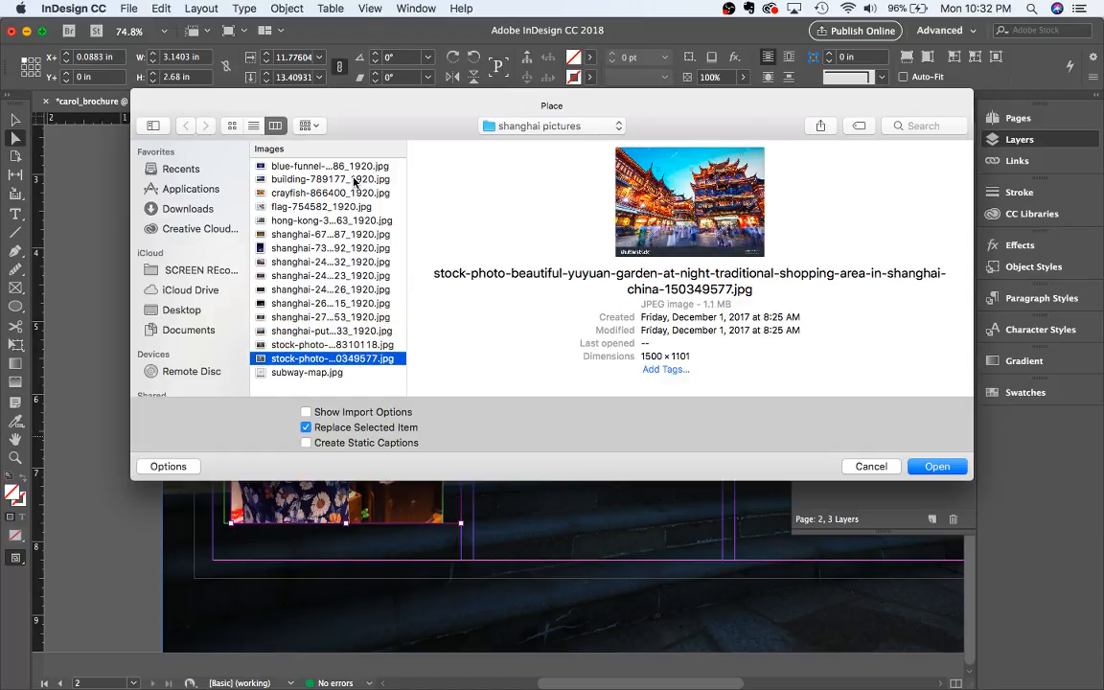
key(Return)
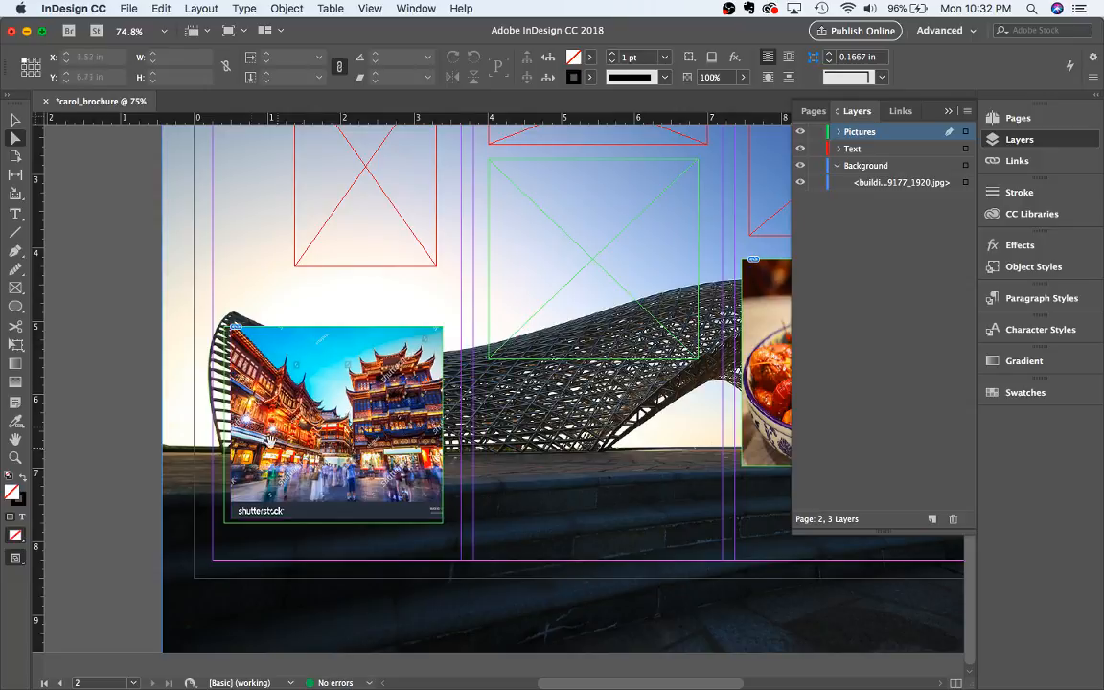
Enlarge the Yuyuan Garden picture's content within its frame to about 3.64 by 2.93 in, extending it past the frame's left and bottom edges
scroll(303, 412, up, 3)
scroll(303, 412, down, 5)
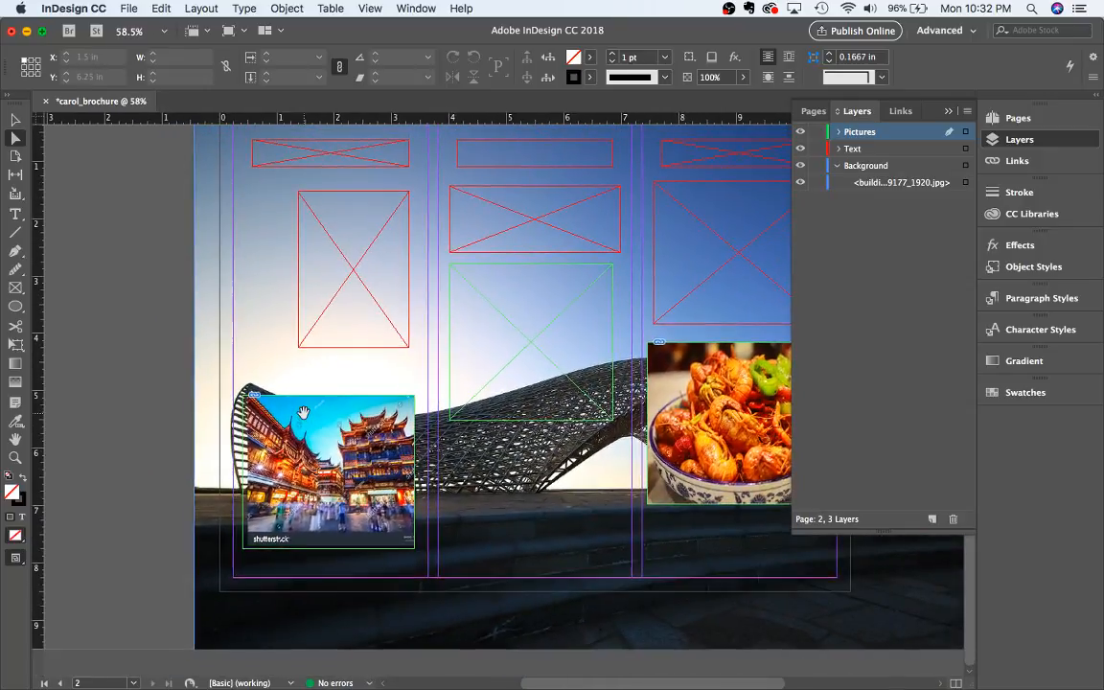
scroll(303, 412, right, 1)
scroll(303, 412, right, 1)
click(309, 522)
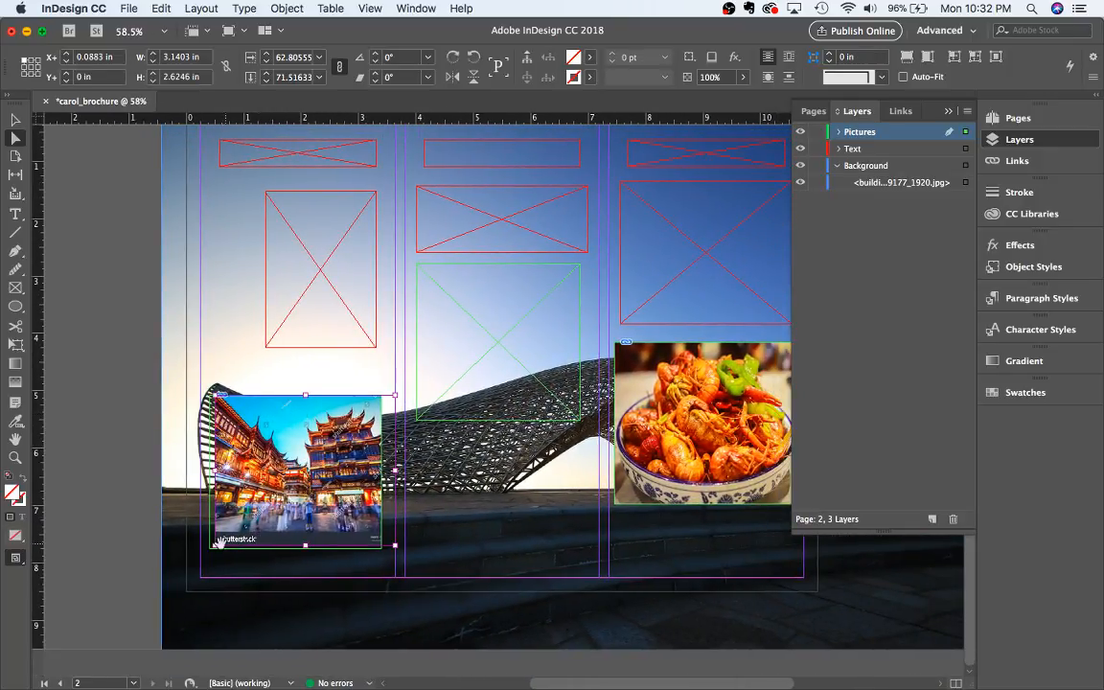
drag(213, 546, 186, 563)
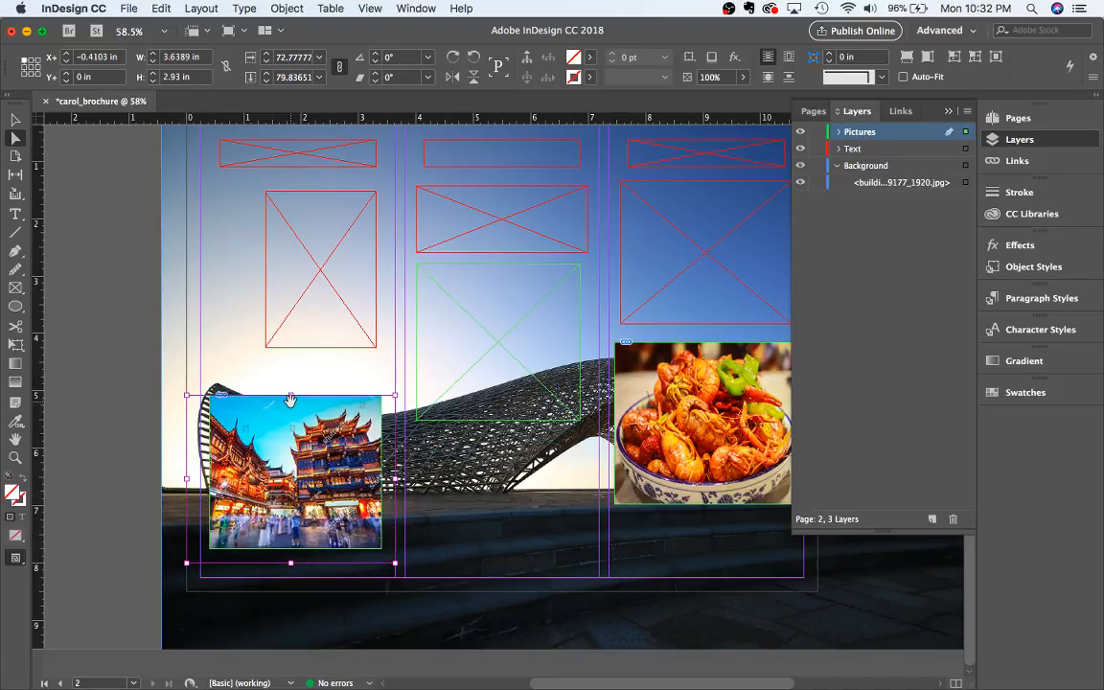
scroll(326, 403, right, 5)
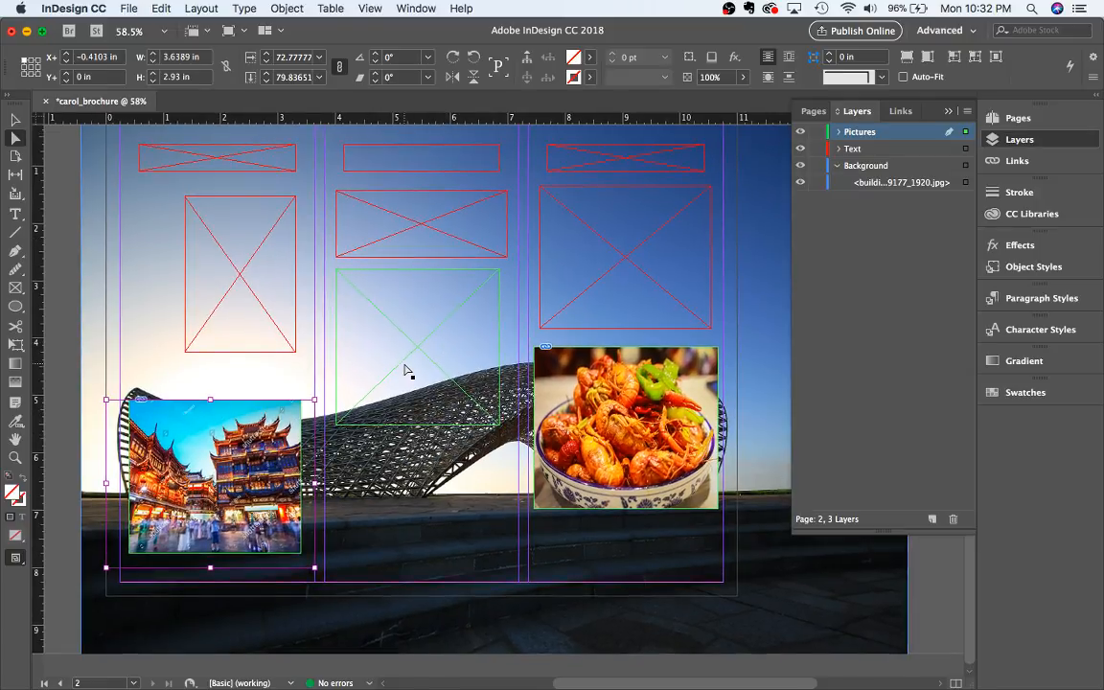
scroll(353, 310, up, 2)
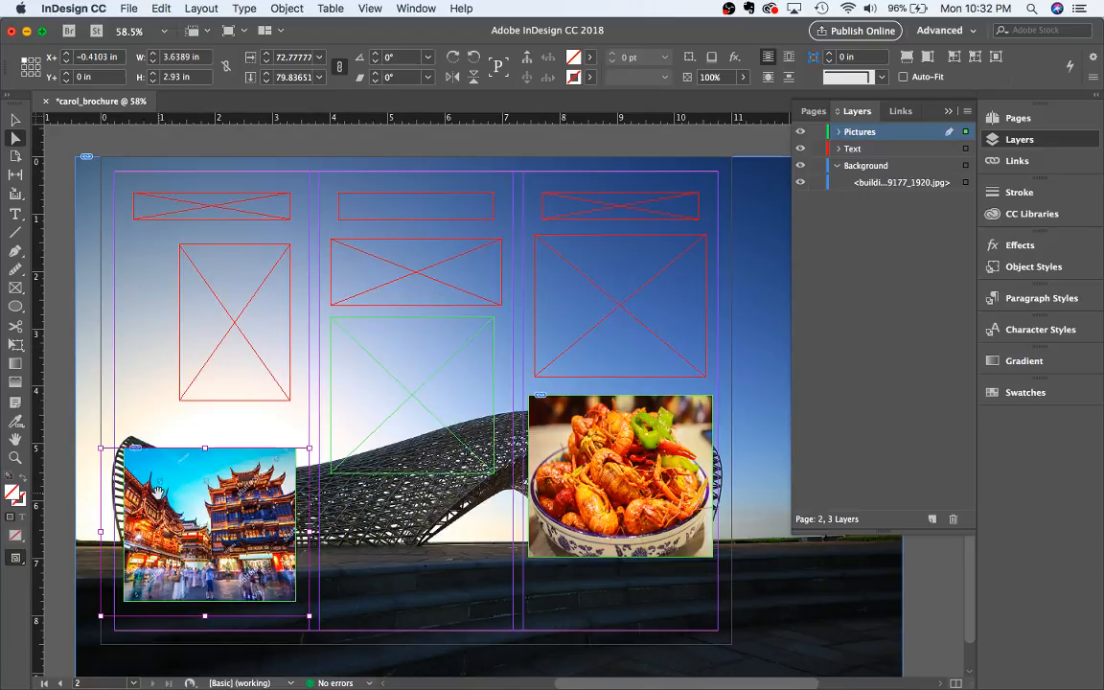
Place the image flag-754582_1920.jpg into the empty picture frame in the middle column
click(390, 339)
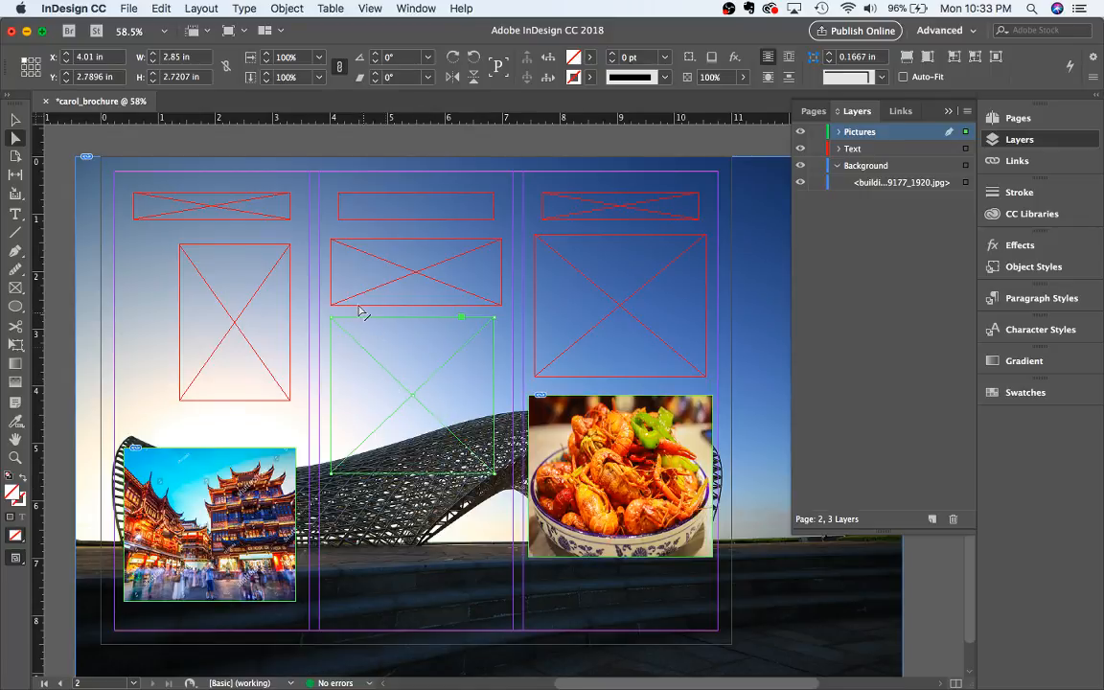
key(super+d)
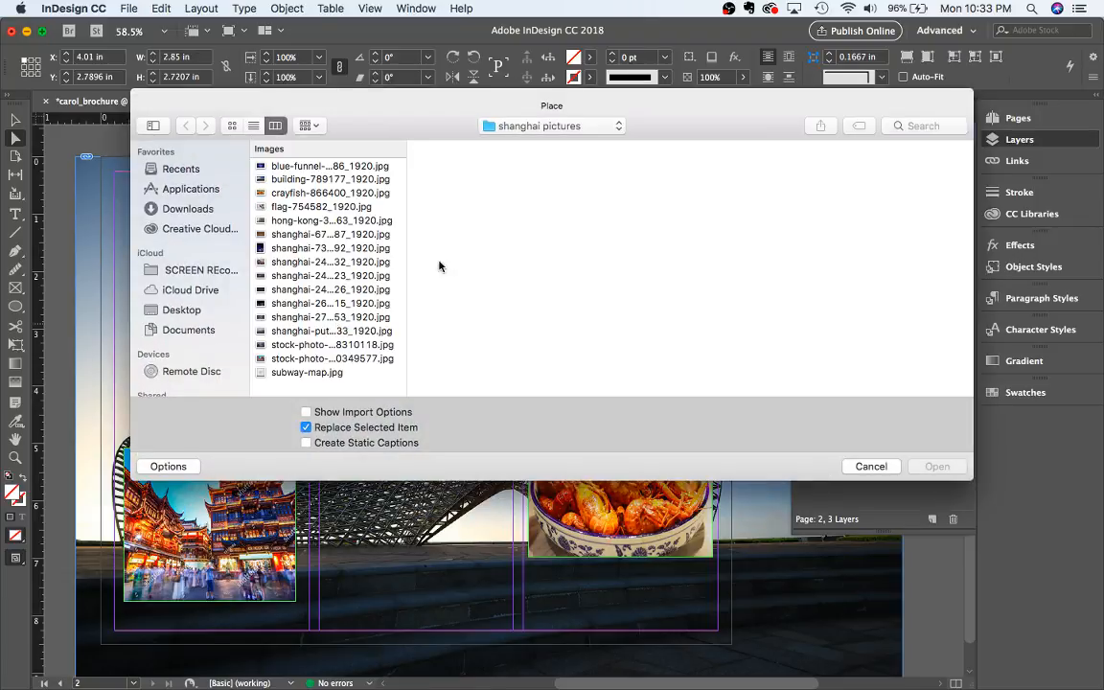
click(335, 199)
key(Down)
key(Down)
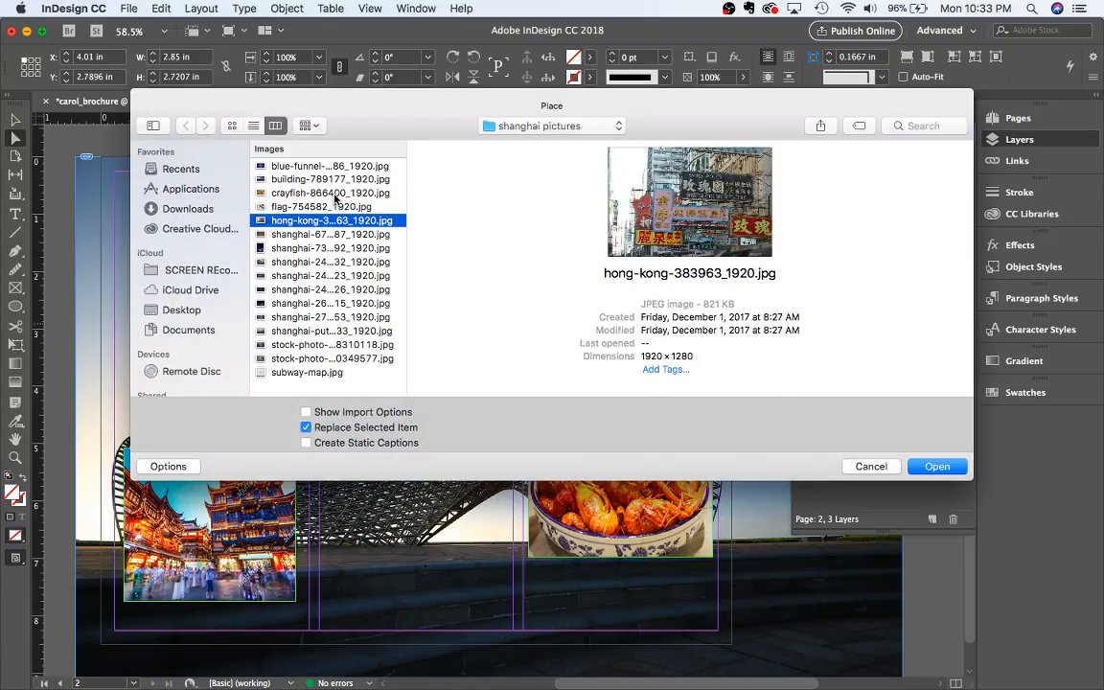
key(Up)
key(Return)
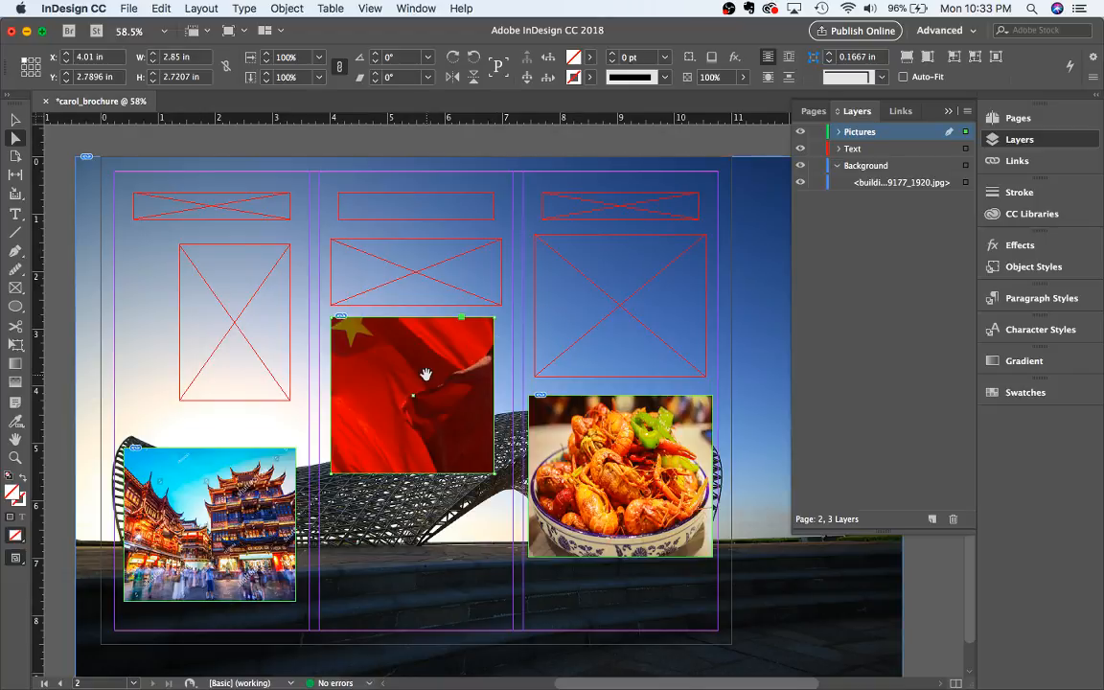
Fit the flag image to its frame in the middle column with Fit Content to Frame
right_click(424, 370)
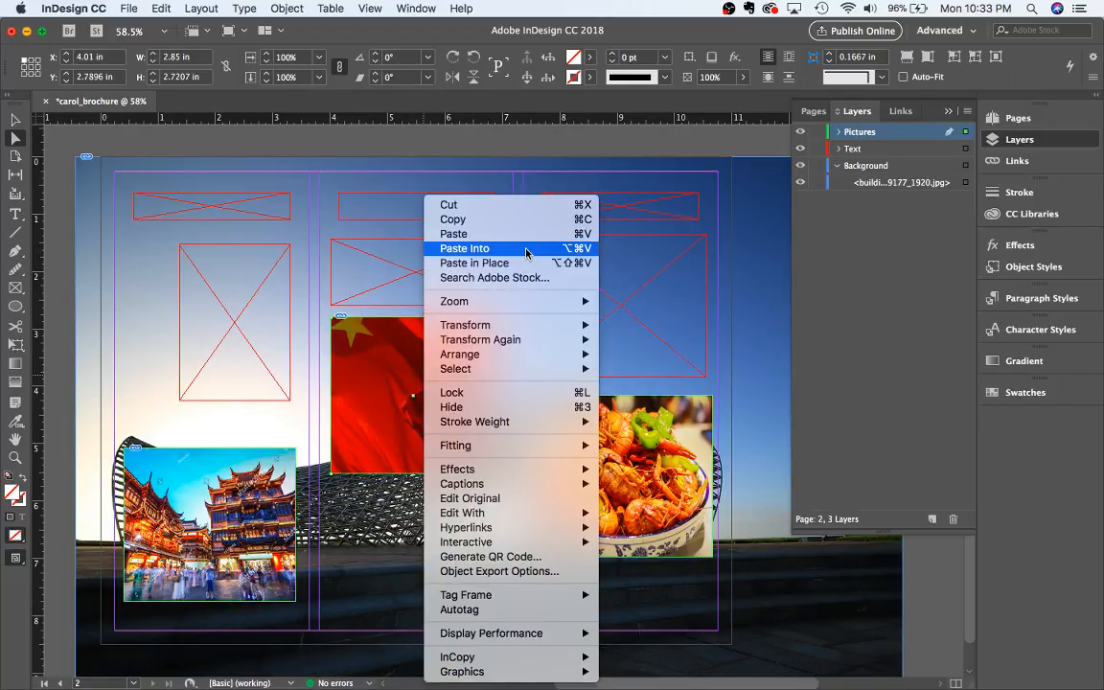
mouse_move(508, 446)
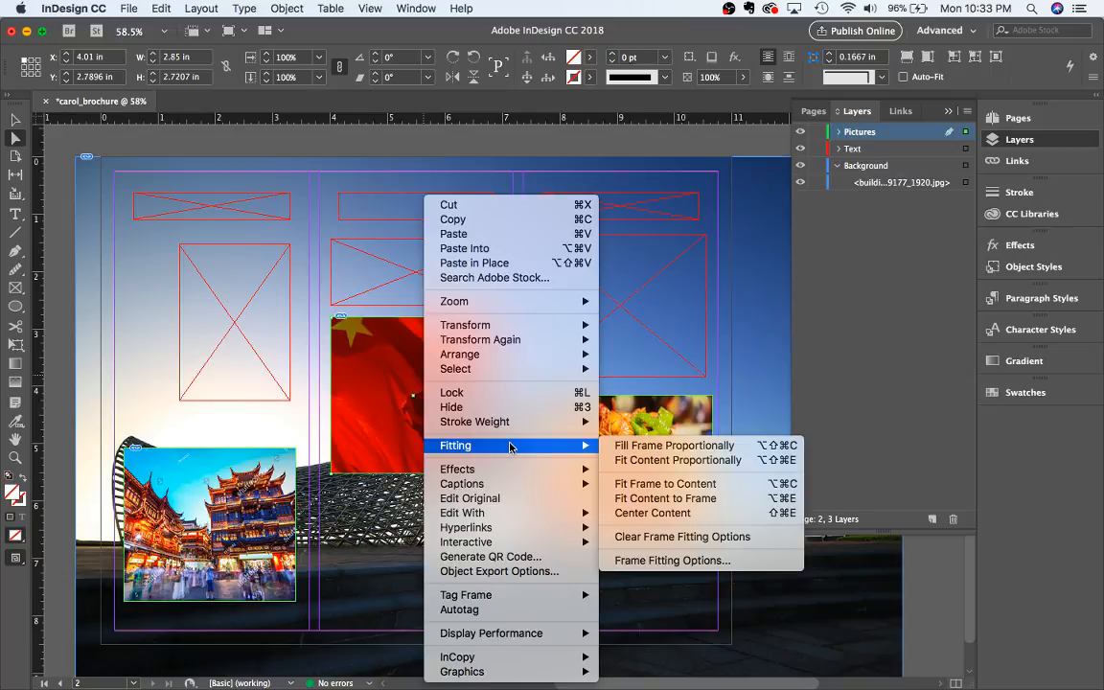
click(645, 498)
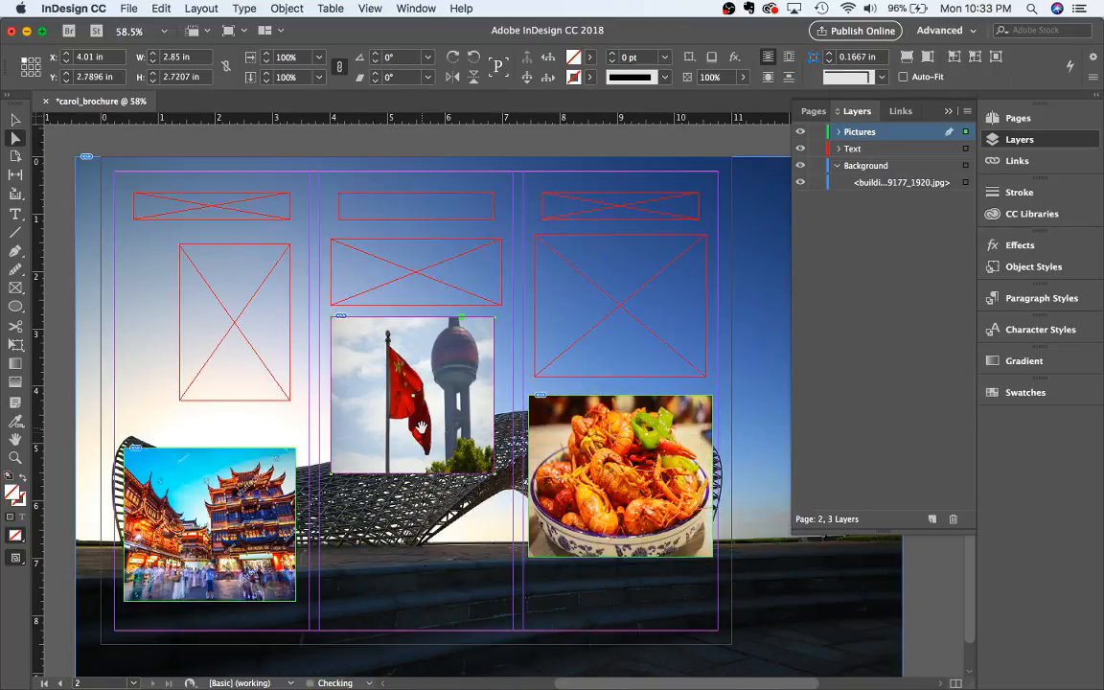
right_click(379, 387)
click(367, 391)
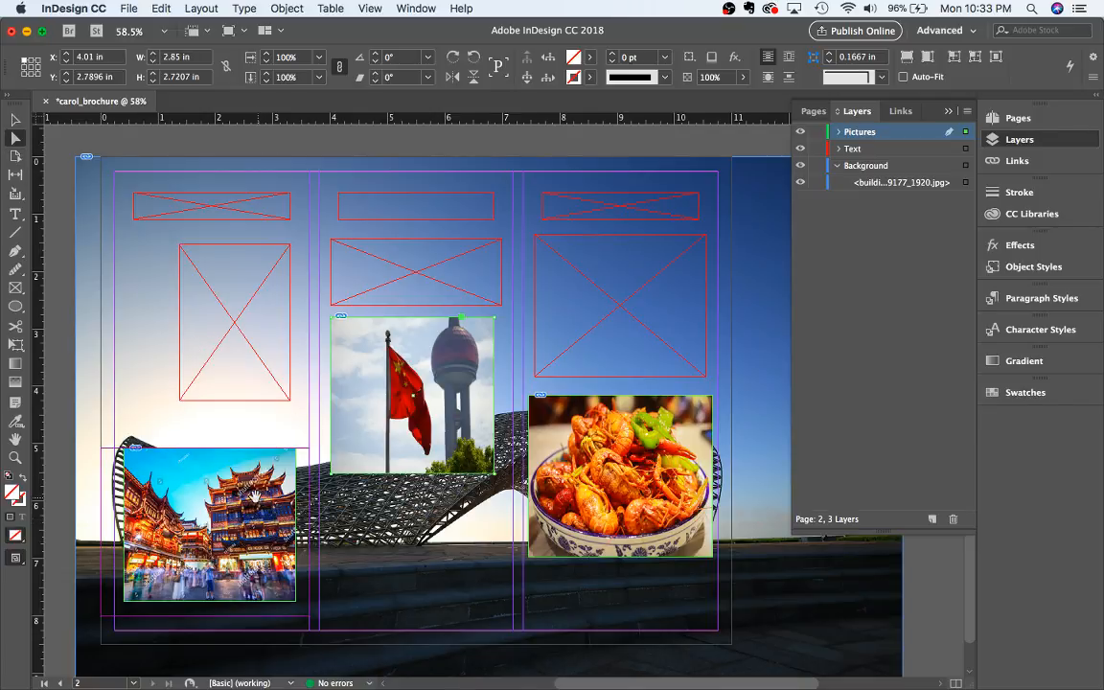
click(222, 450)
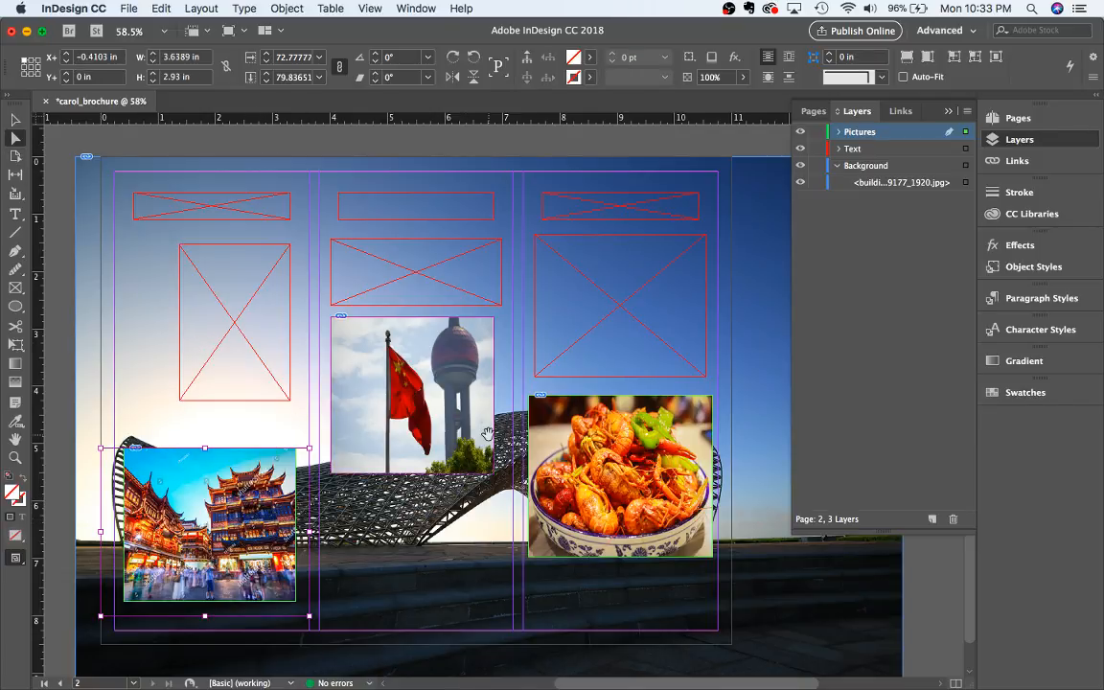
click(436, 388)
double_click(276, 552)
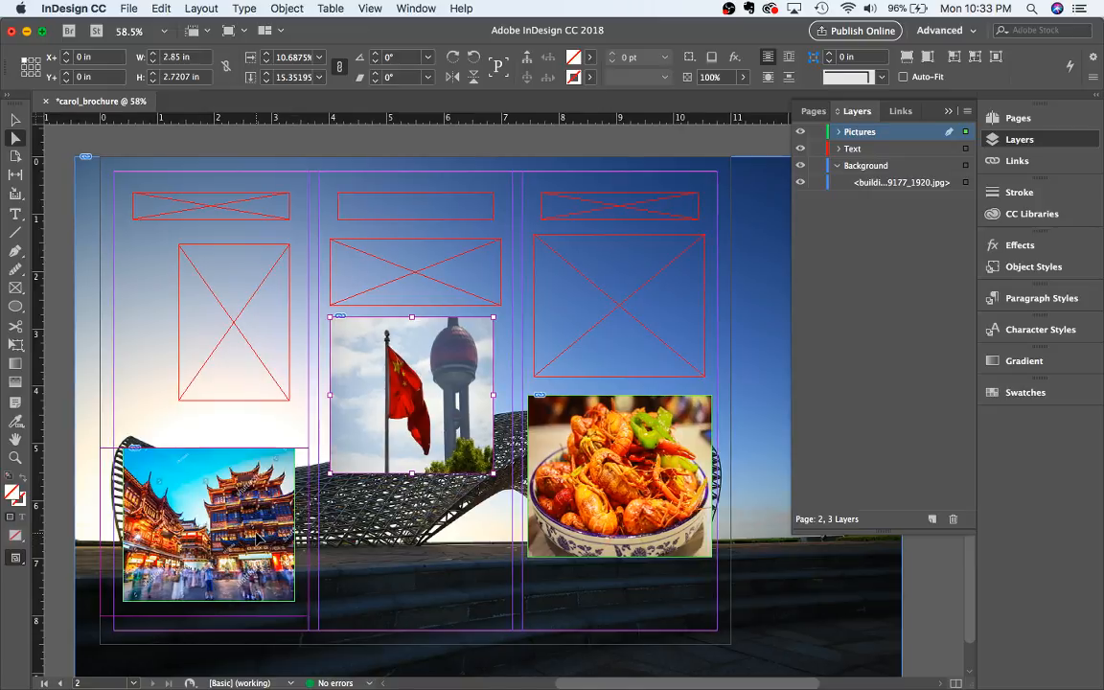
double_click(429, 421)
Delete the crayfish, flag and temple street pictures together with their frames from the three columns
click(580, 501)
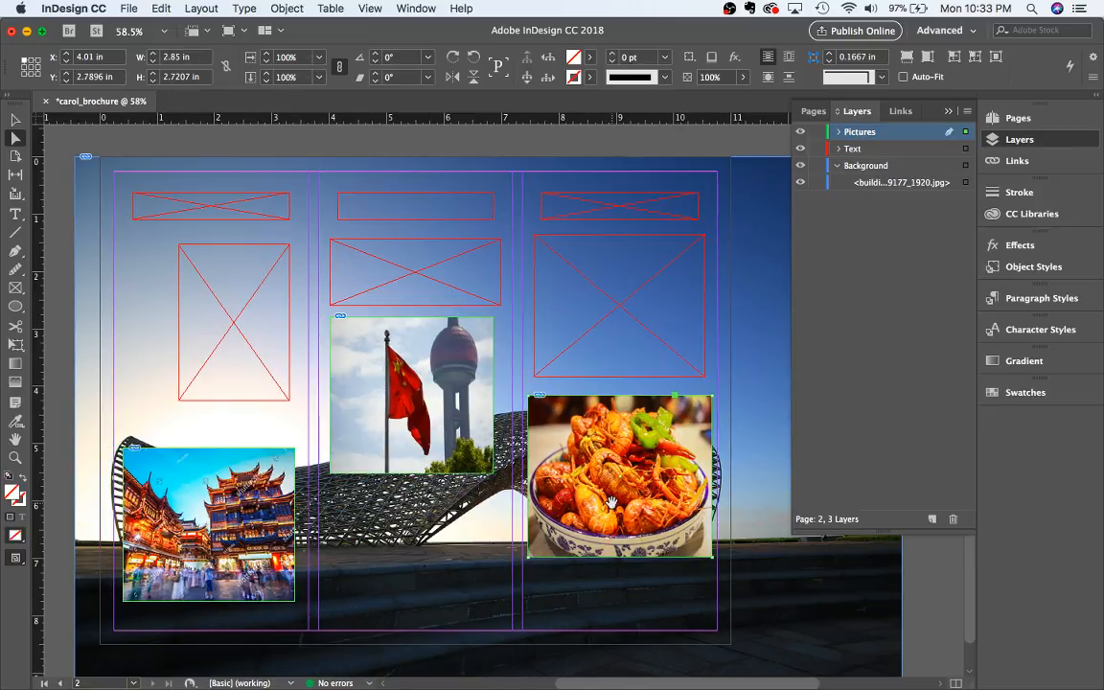
key(Delete)
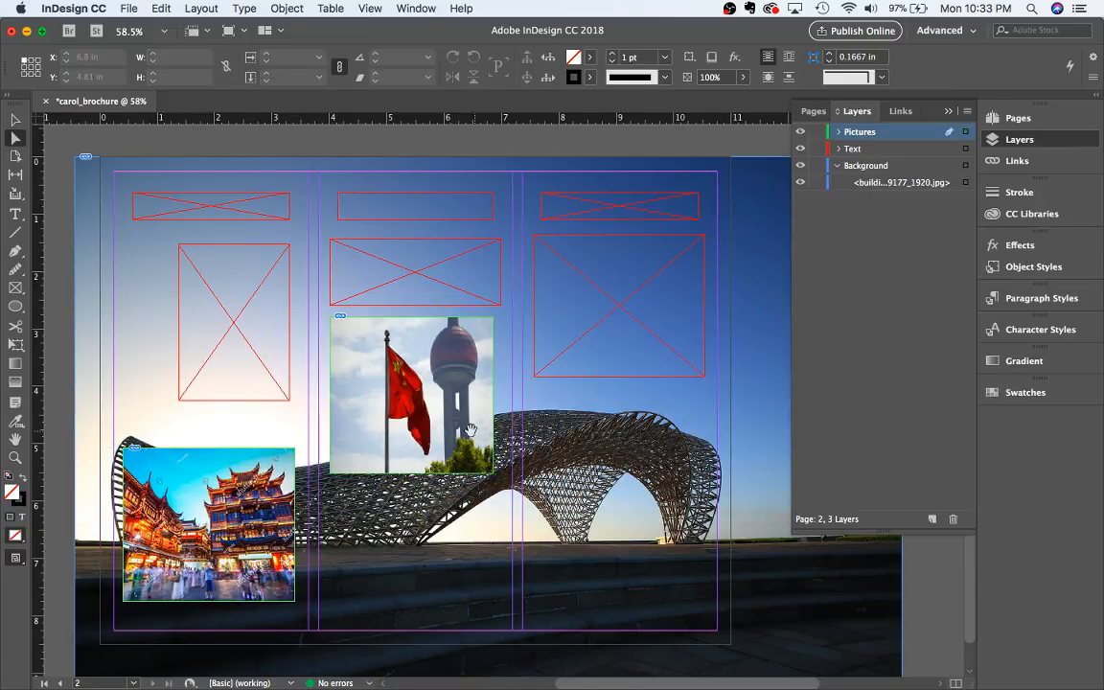
click(421, 388)
key(Delete)
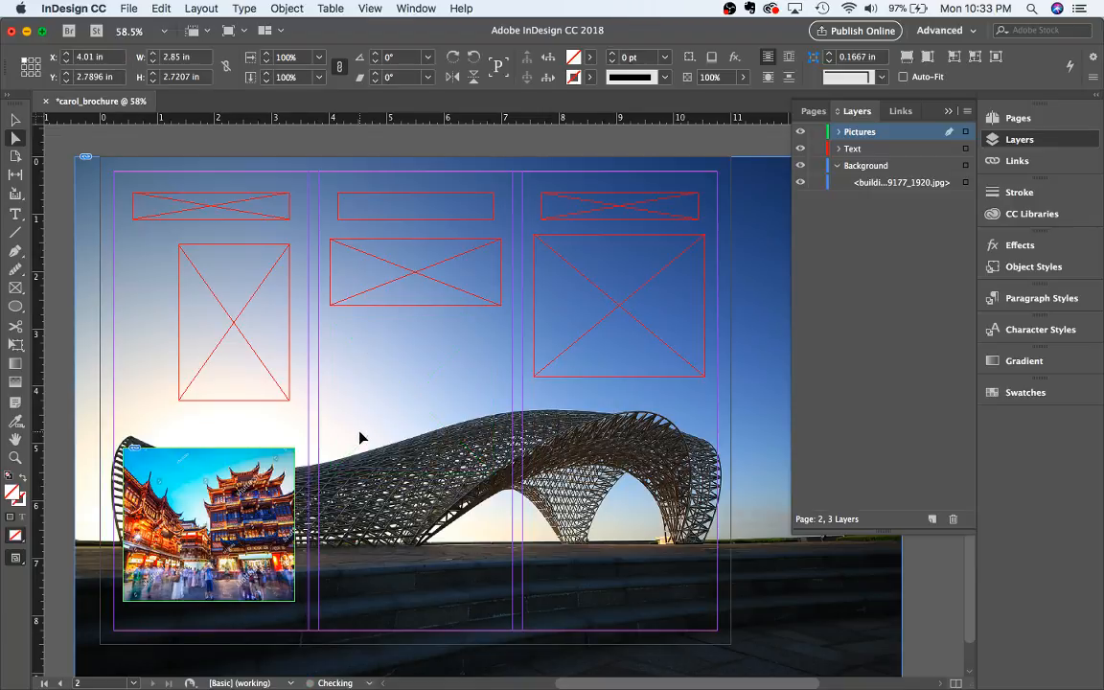
click(246, 515)
key(Delete)
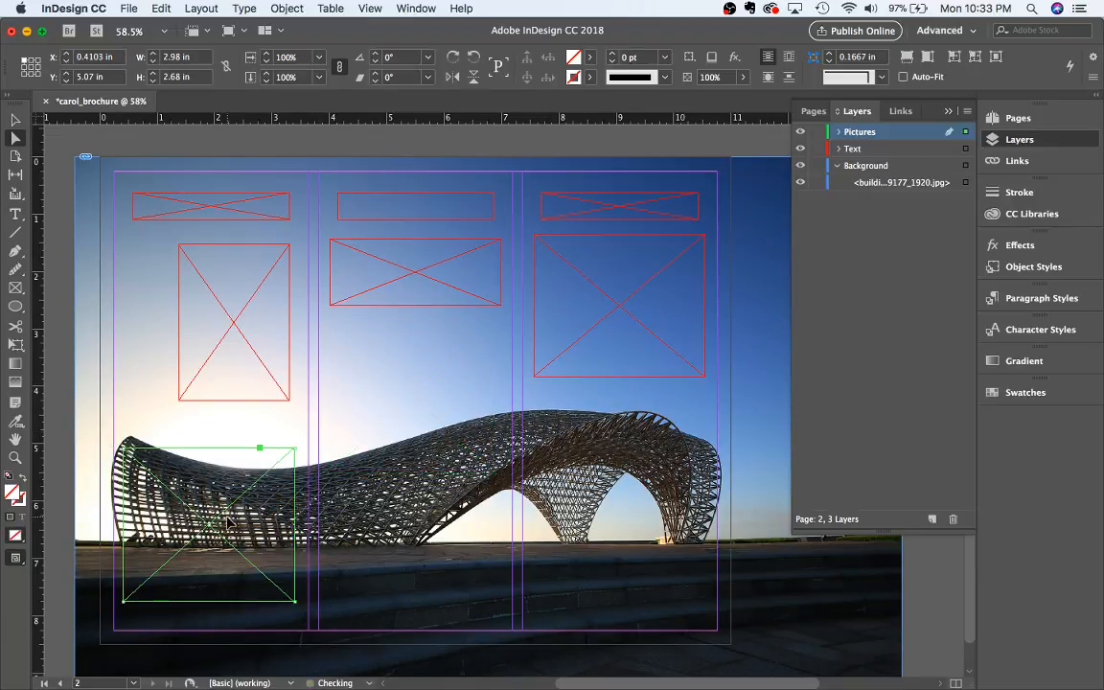
key(Delete)
Move the left column's large text frame beneath its heading frame with left edges aligned, at about X 0.58 in, Y 1.35 in
click(214, 361)
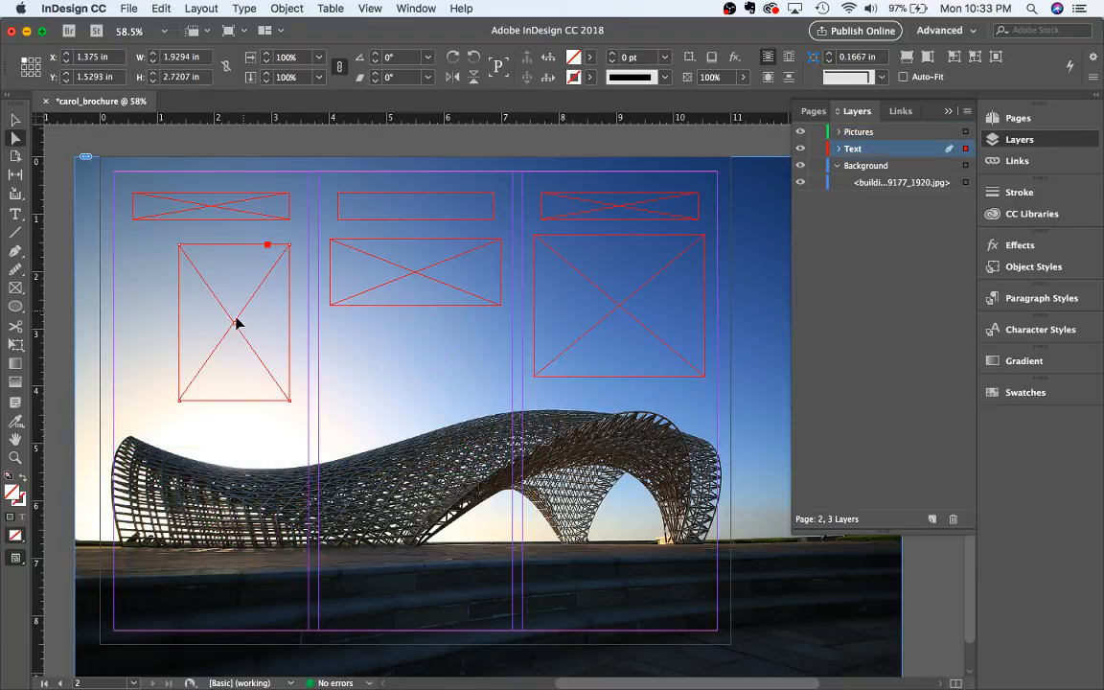
drag(237, 322, 202, 306)
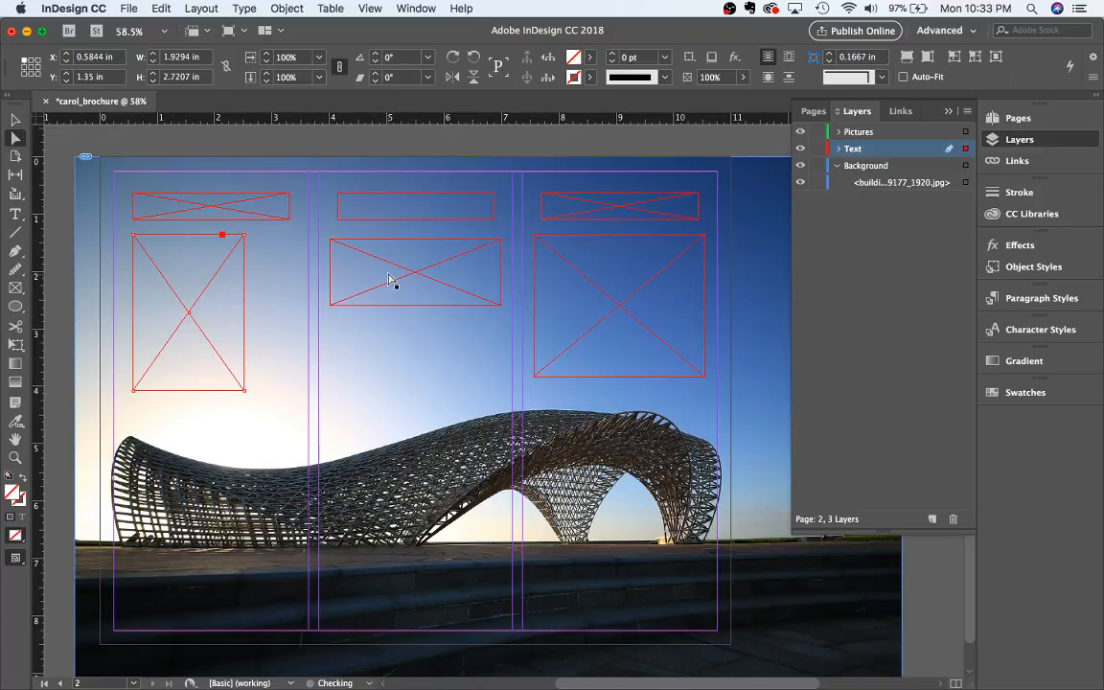
click(388, 278)
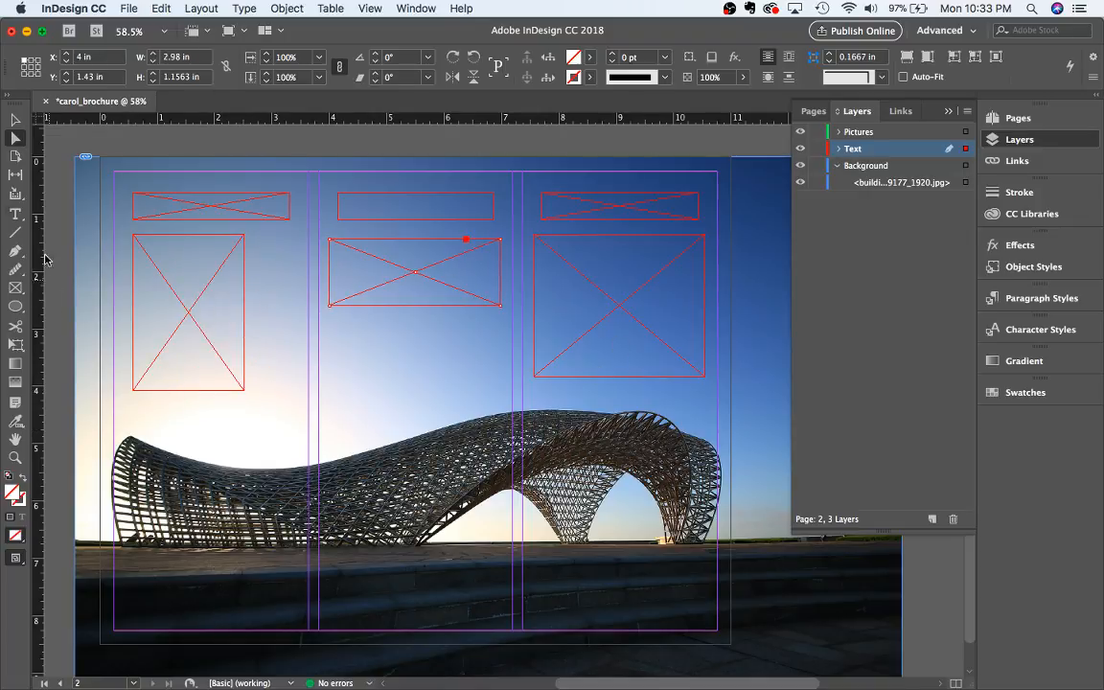
Draw a square placeholder frame about 2.98 in wide in the lower left column and move it from the Text layer to the Pictures layer
click(15, 288)
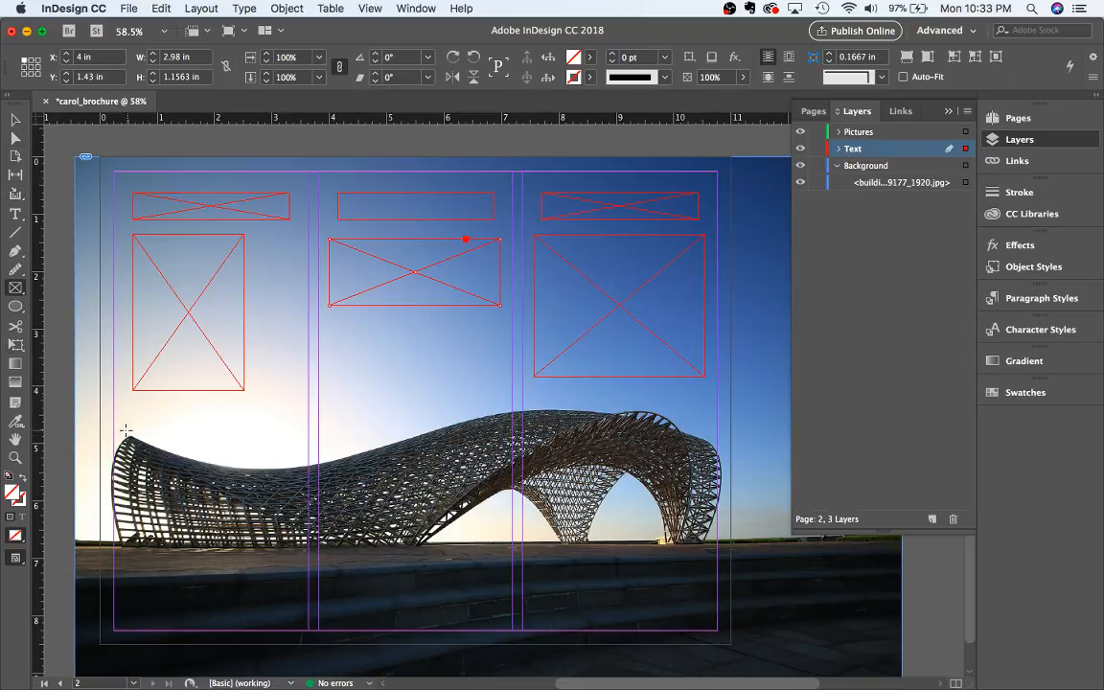
drag(126, 431, 319, 605)
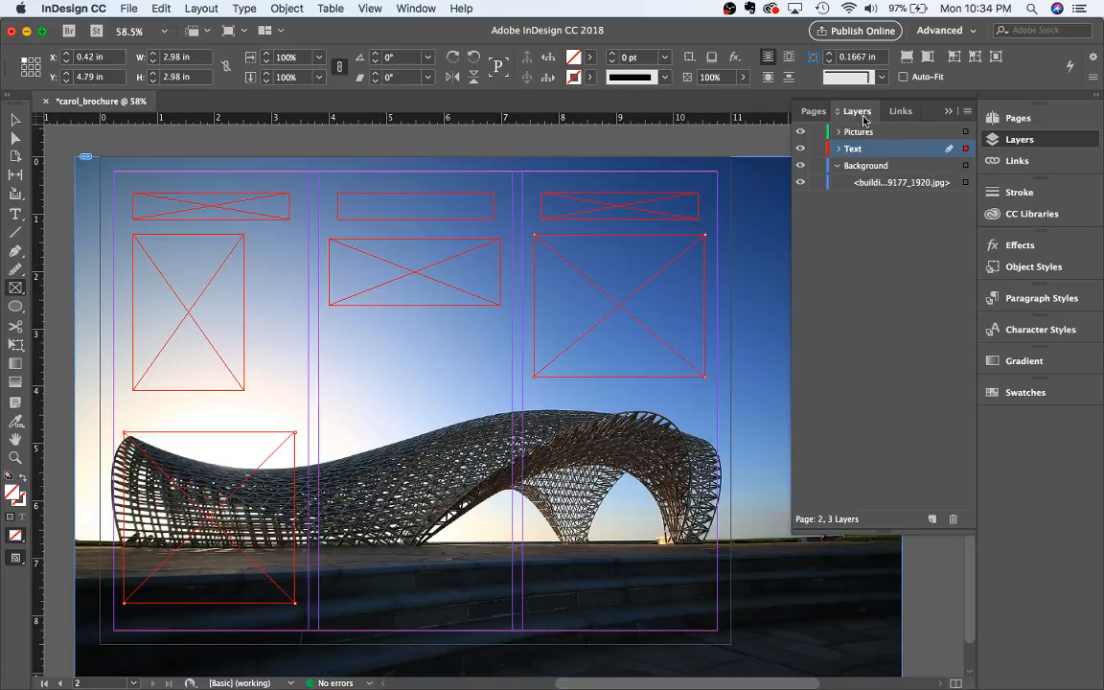
click(840, 148)
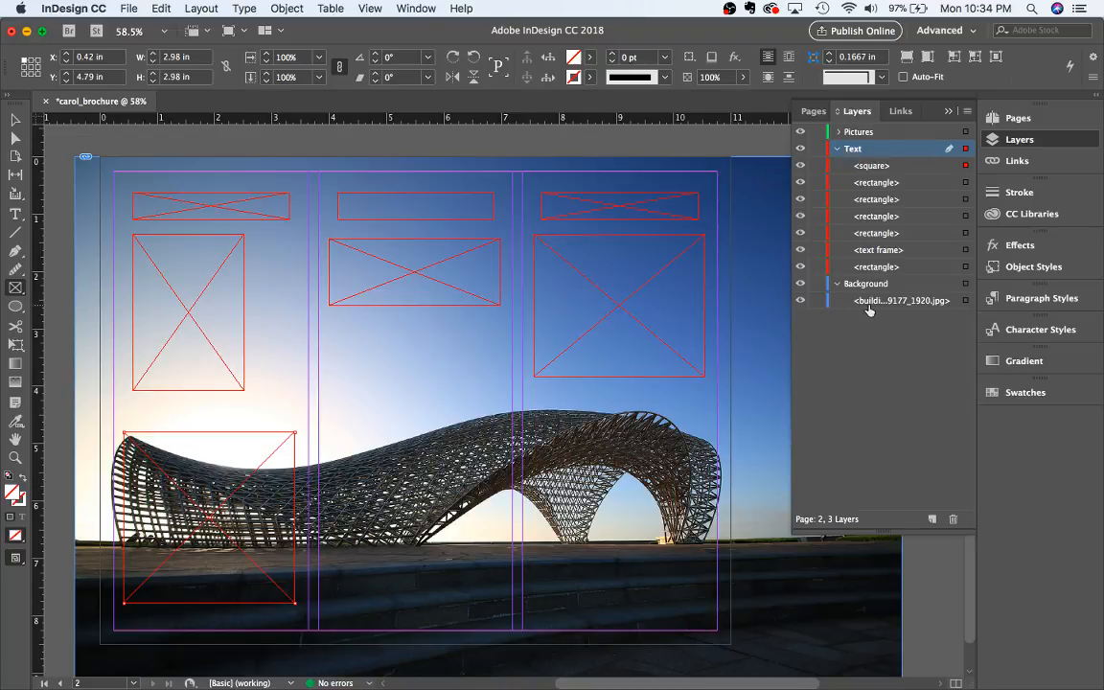
click(236, 468)
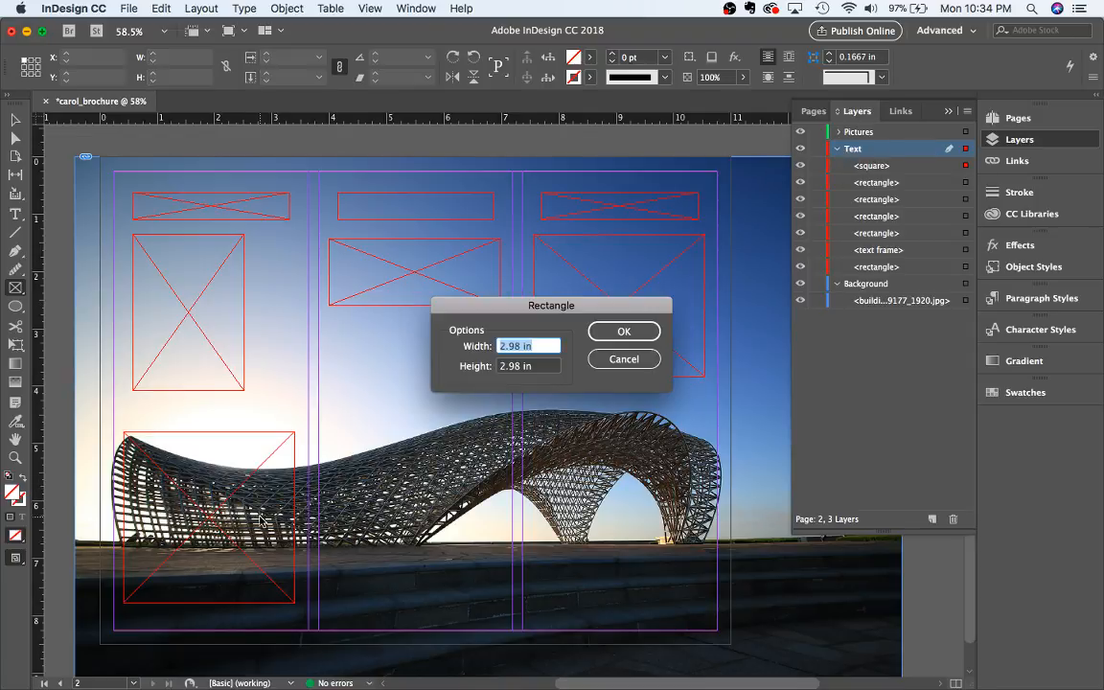
click(629, 359)
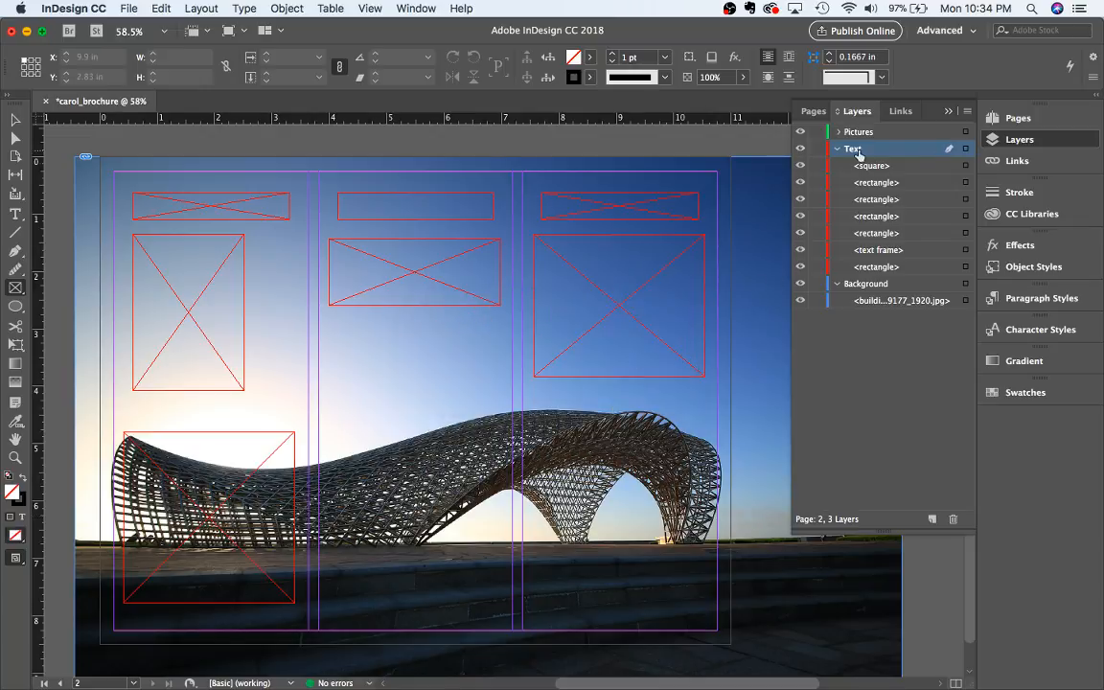
click(906, 170)
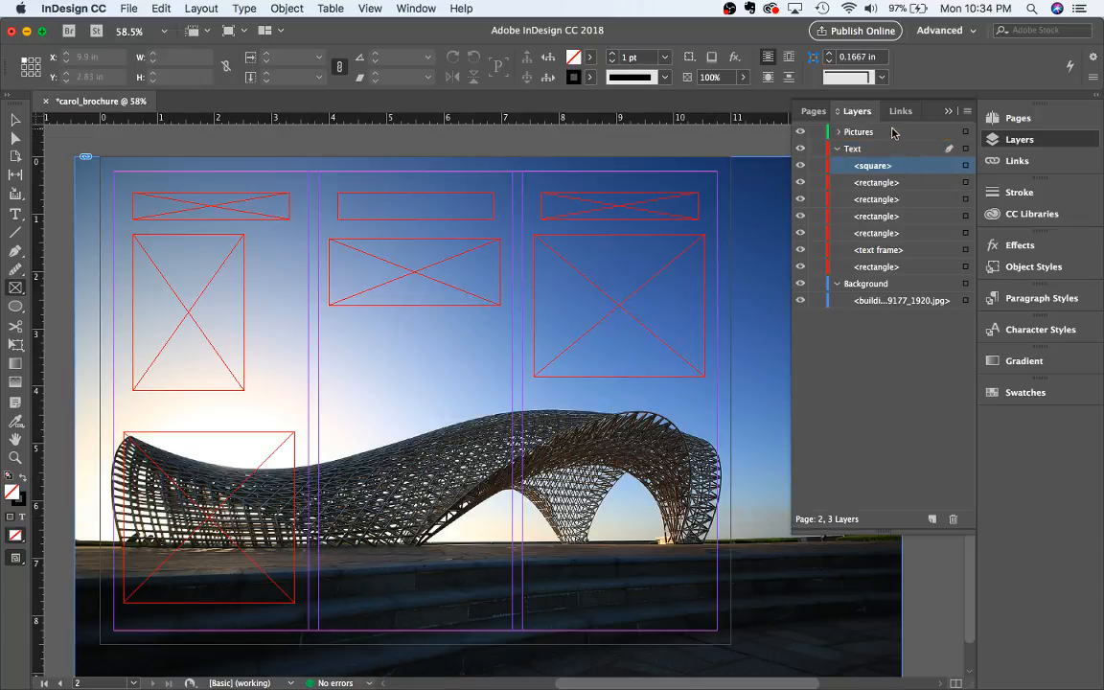
drag(874, 168, 884, 136)
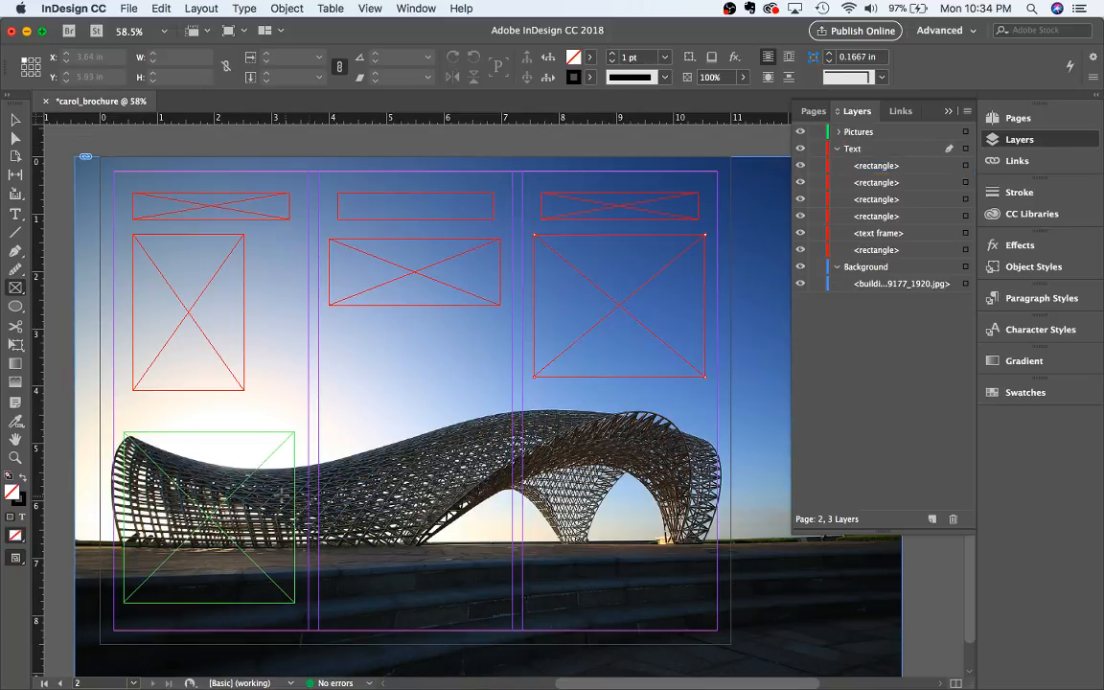
click(272, 497)
click(624, 358)
Copy the square picture frame into the middle and right columns at X 4 in and about X 7.57 in, both at Y 4.79 in
key(v)
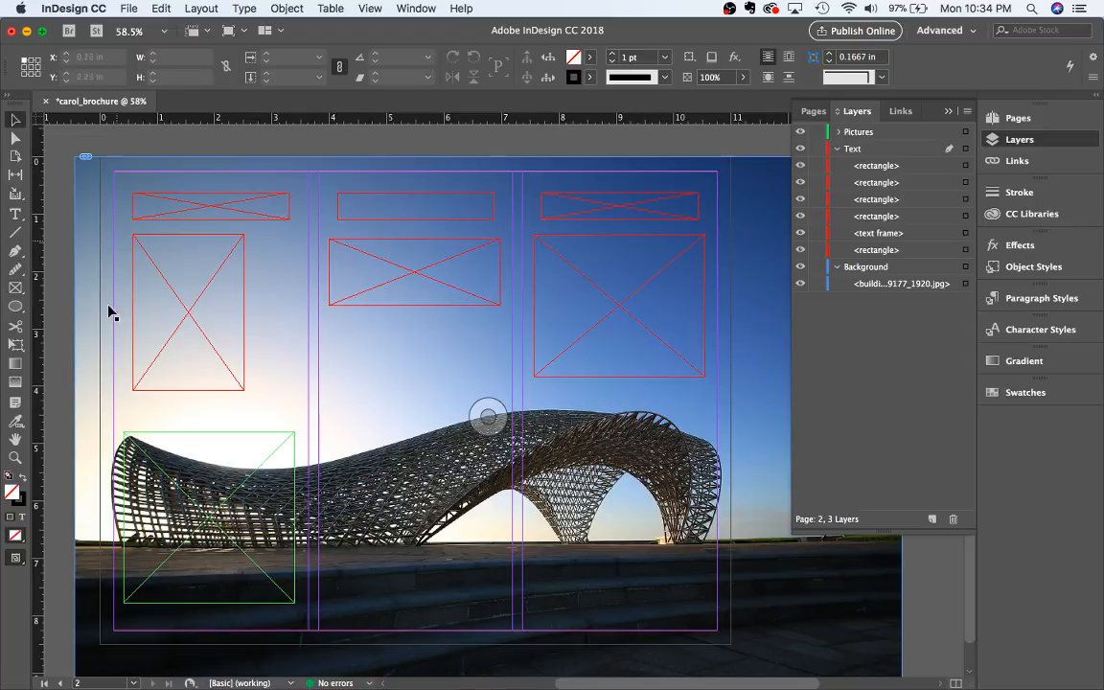
click(244, 450)
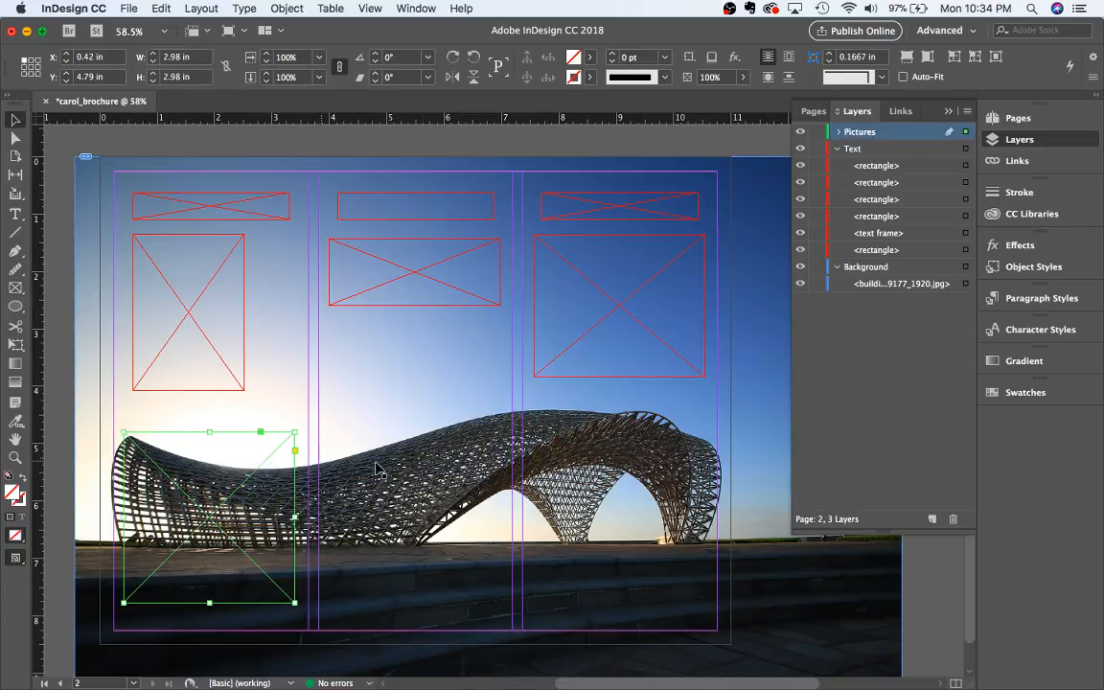
key(super+v)
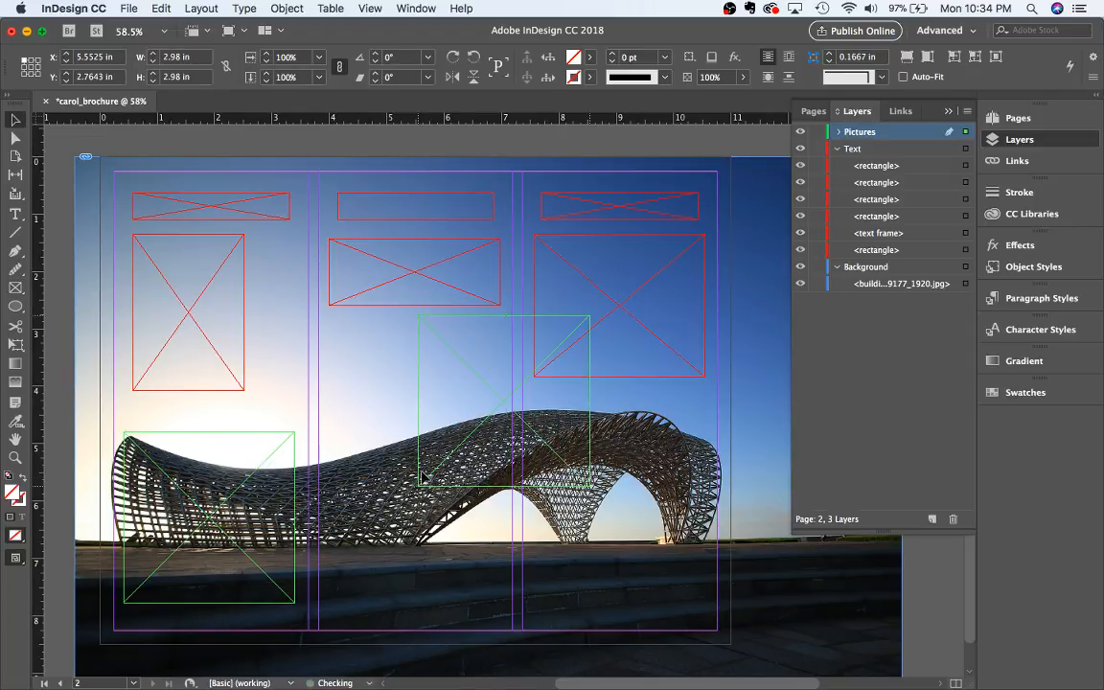
drag(421, 476, 371, 539)
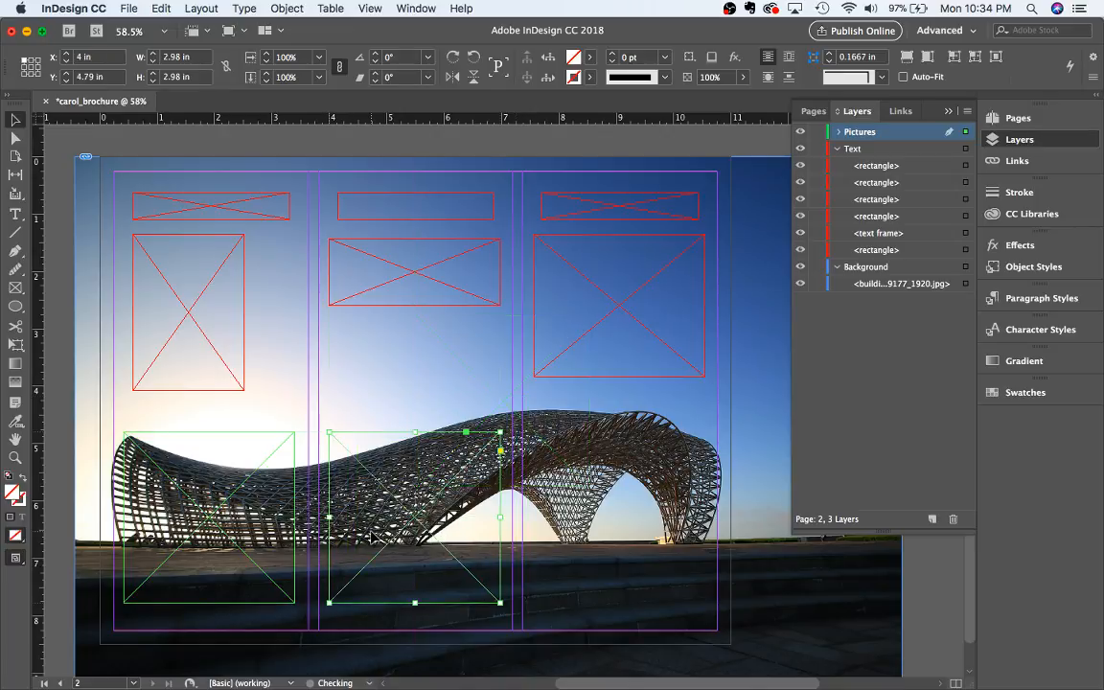
key(super+v)
drag(512, 411, 624, 531)
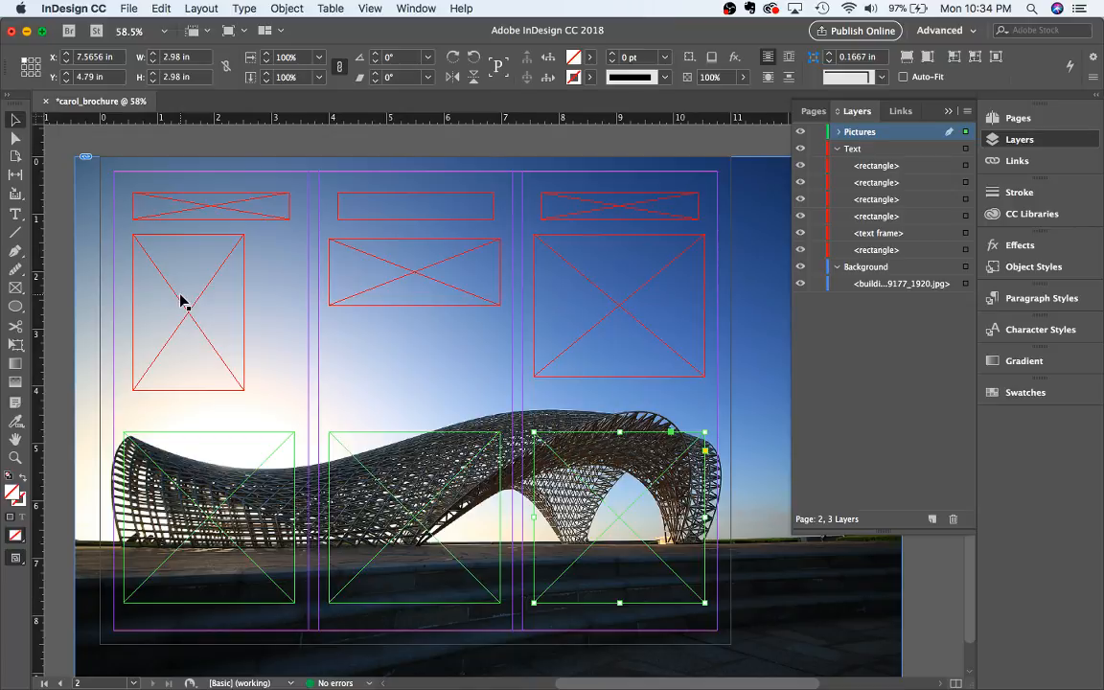
Enter the headings "Nation", "Food" and "Shopping" in the heading frames of the left, middle and right columns
click(19, 217)
click(183, 199)
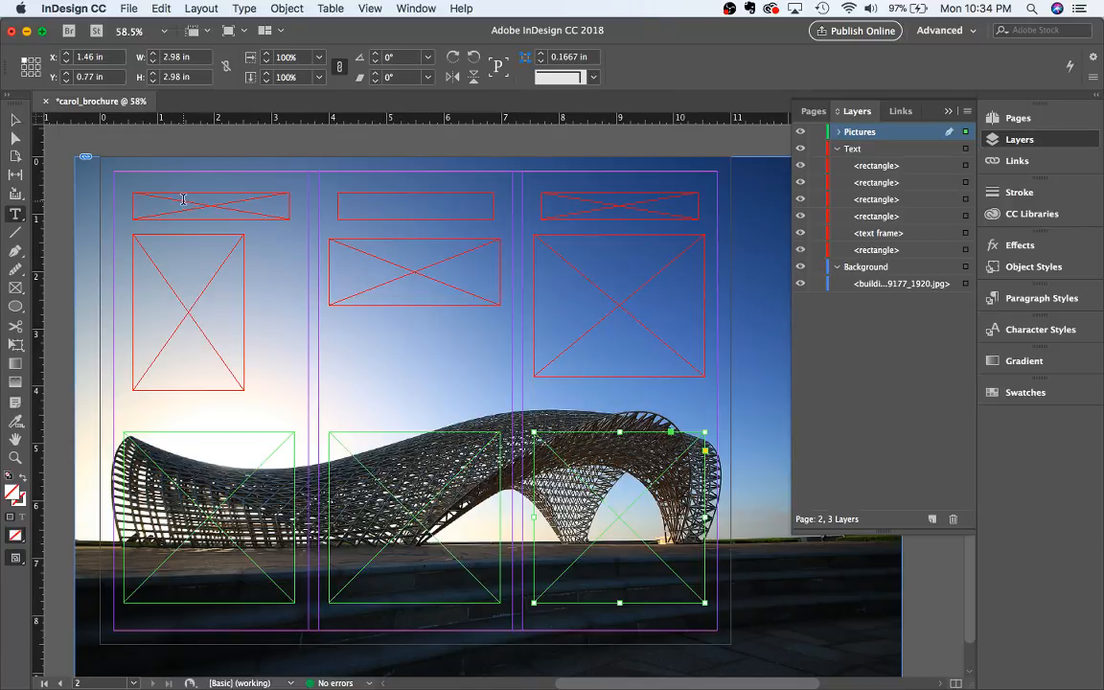
text(Nation)
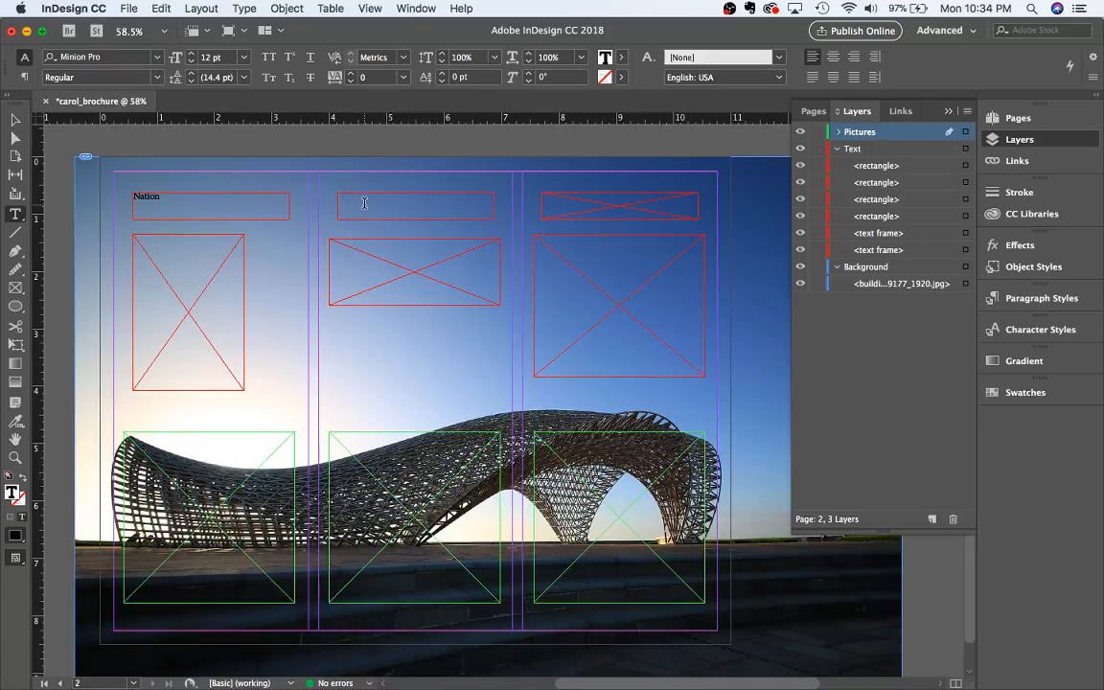
click(365, 203)
text(Food)
click(563, 209)
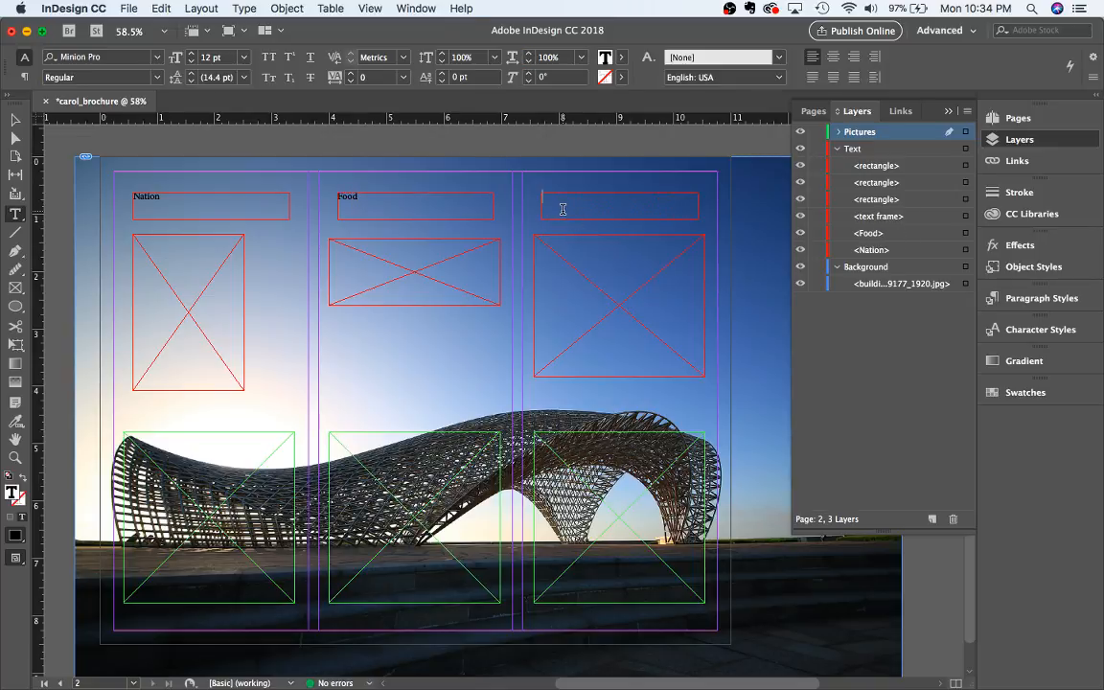
text(Shopping)
Widen the large text frame under the Nation heading to 2.72 in, matching the heading frame's right edge
click(16, 119)
click(206, 307)
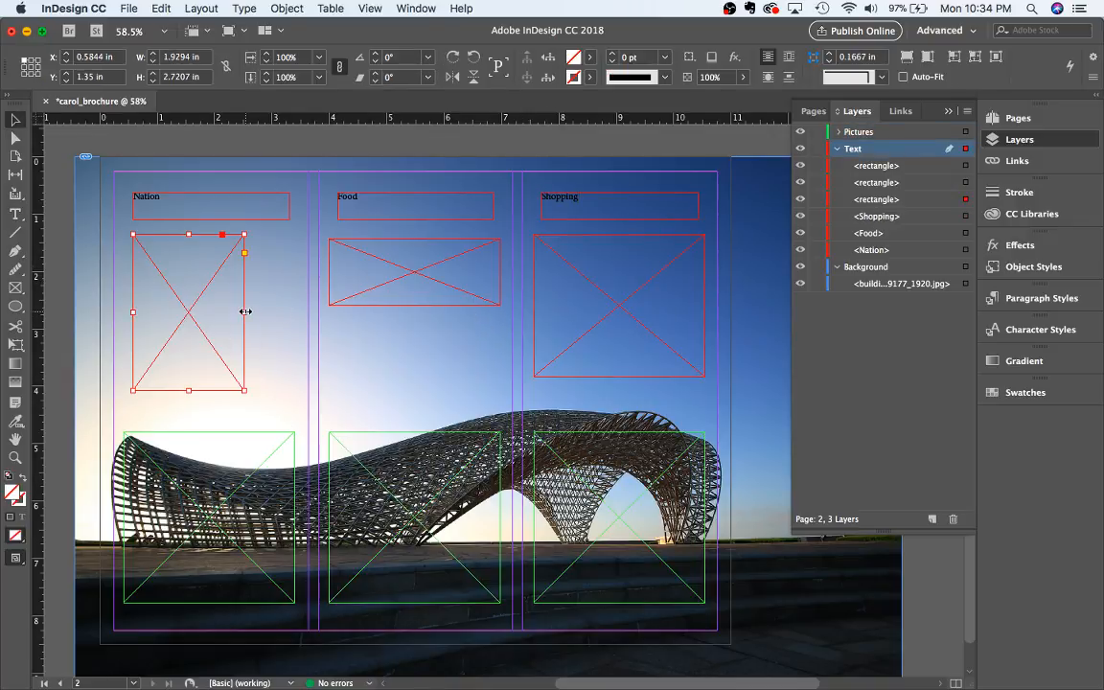
drag(245, 311, 289, 320)
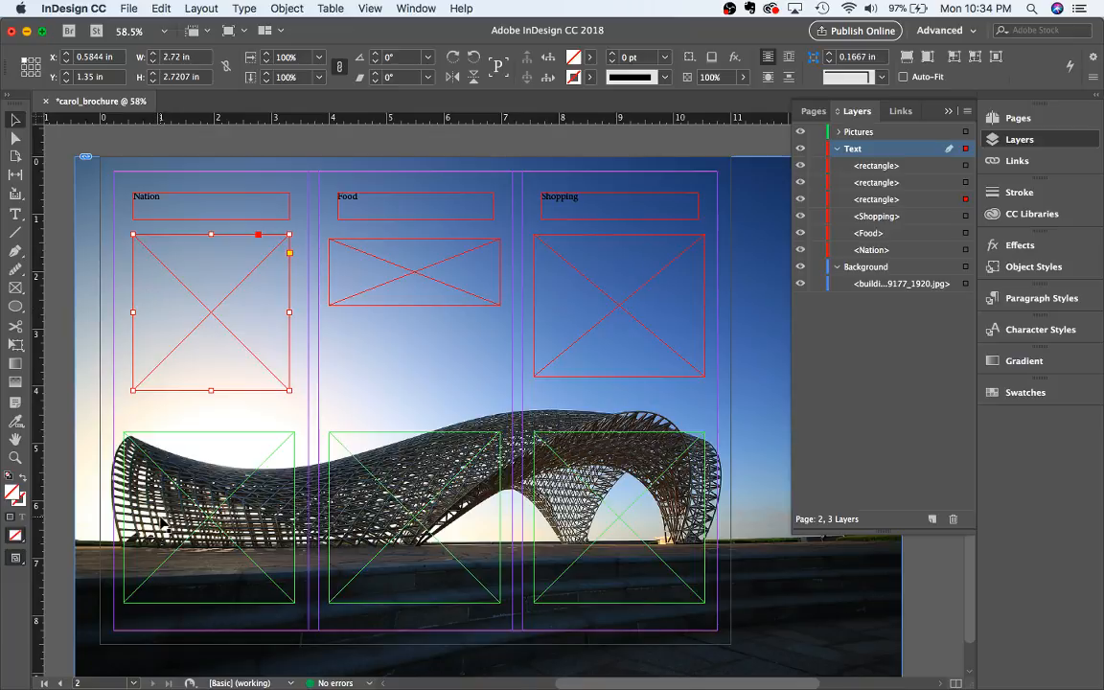
Load crayfish-866400_1920.jpg, flag-754582_1920.jpg and the Yuyuan garden stock photo together from the shanghai pictures folder for placing
click(204, 527)
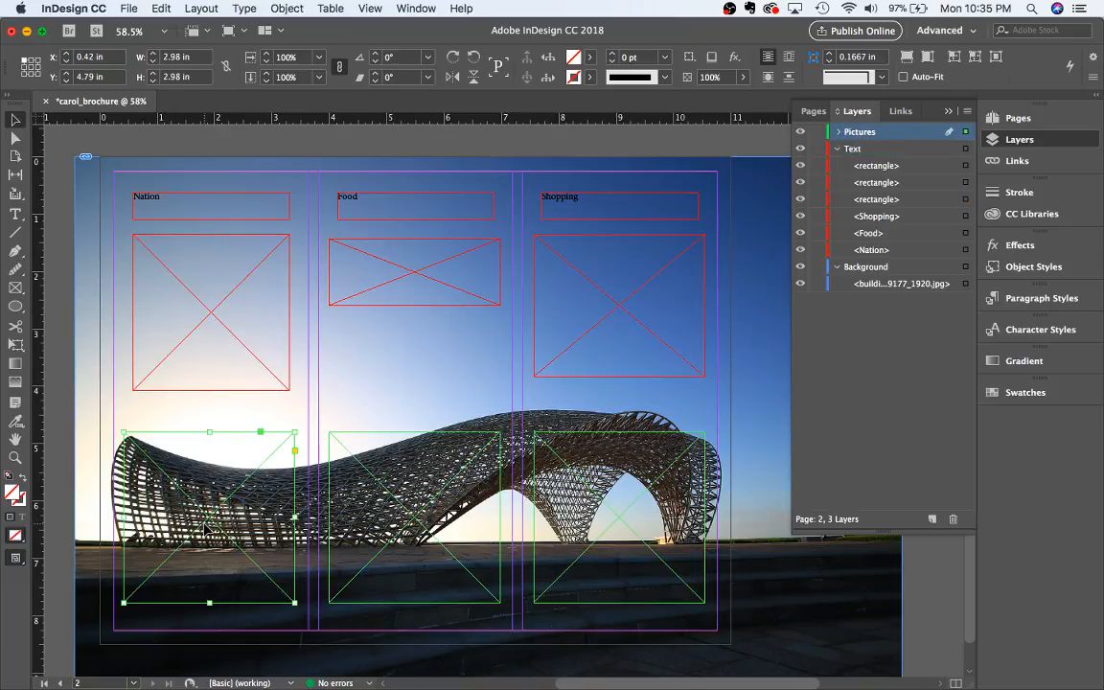
key(super+d)
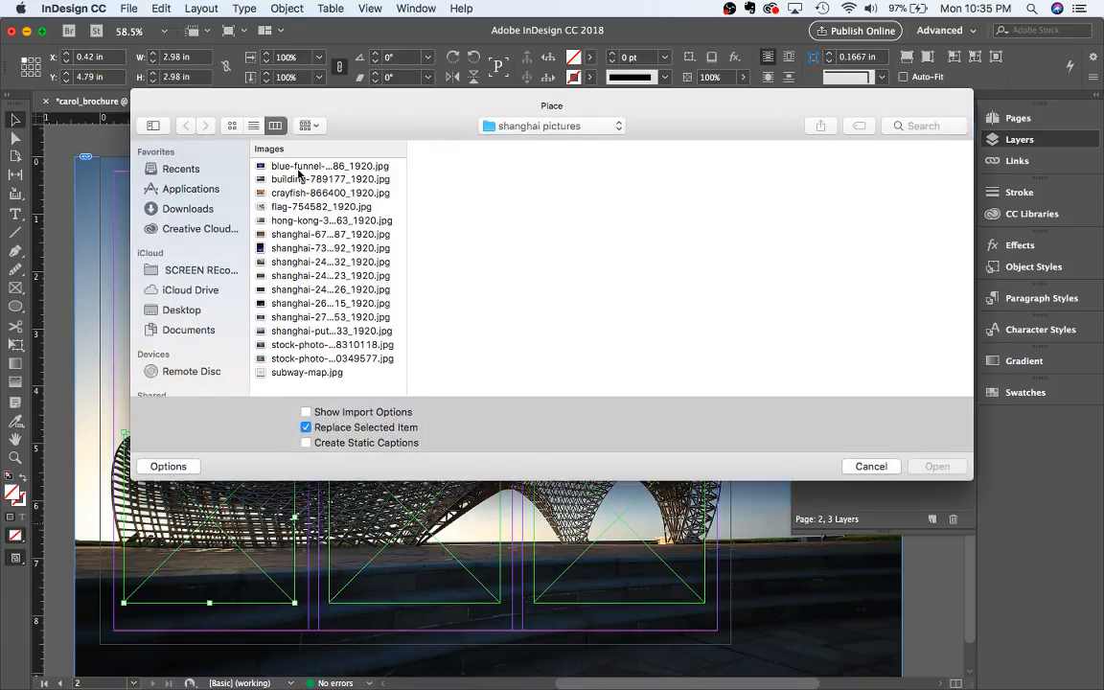
click(299, 179)
click(301, 191)
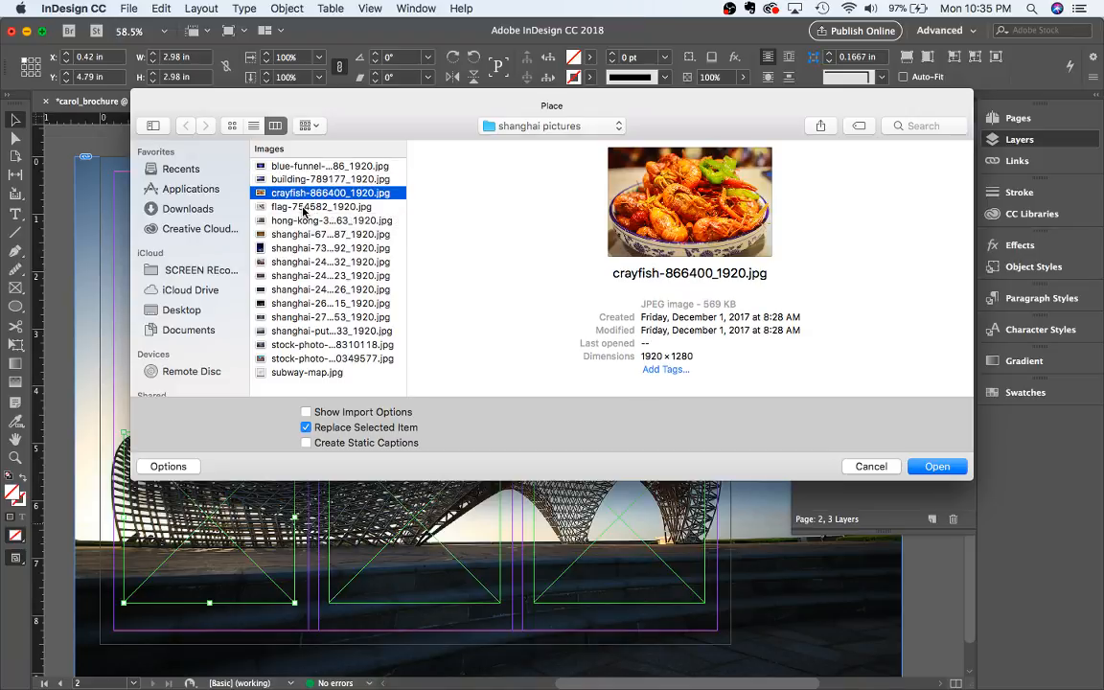
shift+click(278, 207)
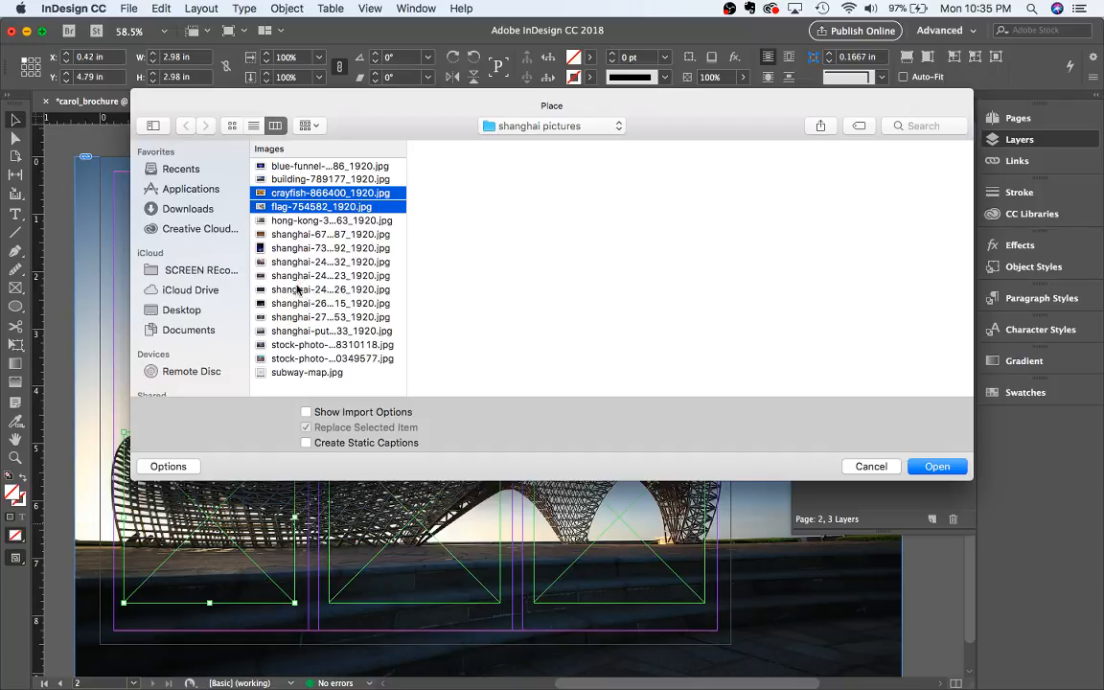
super+click(300, 359)
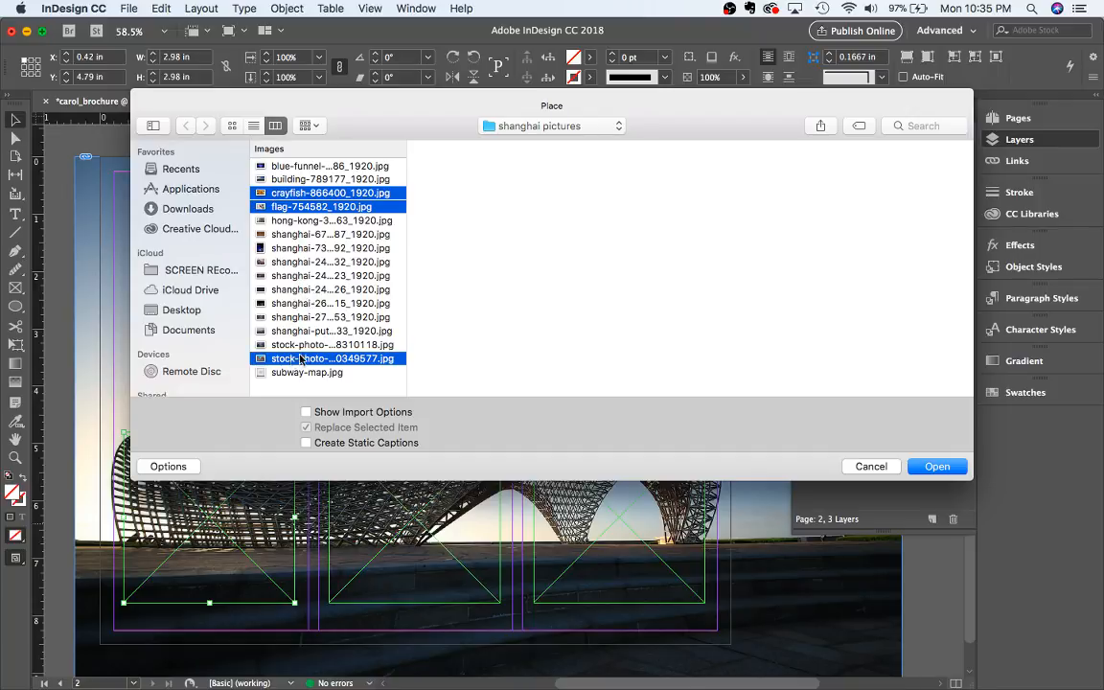
click(370, 360)
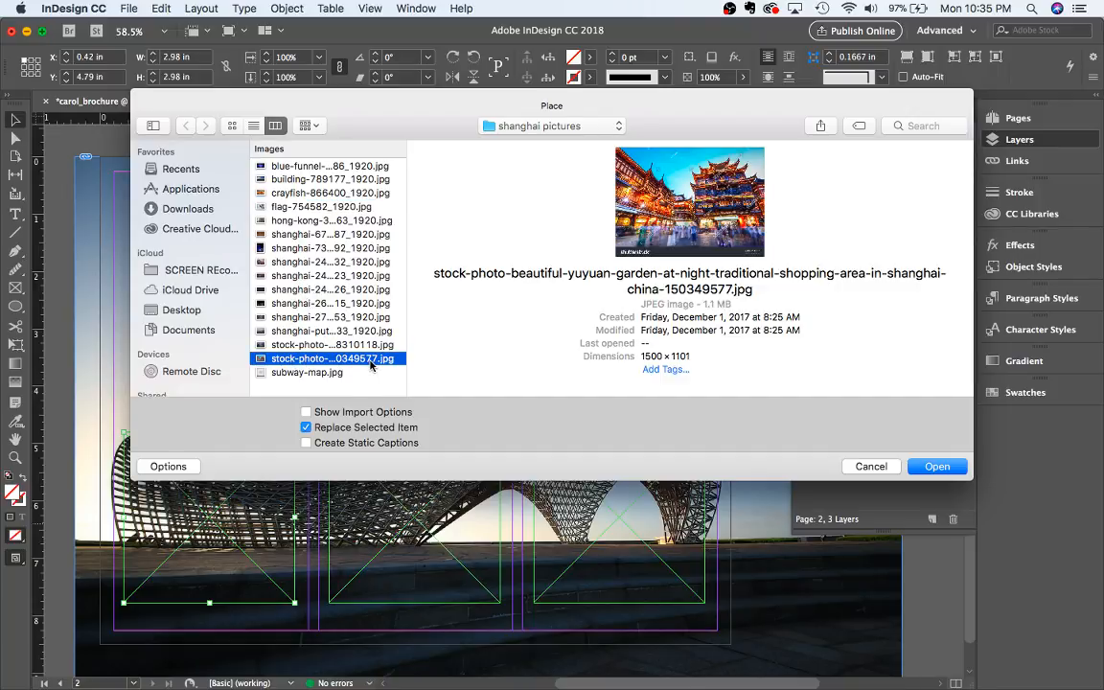
super+click(315, 223)
super+click(309, 207)
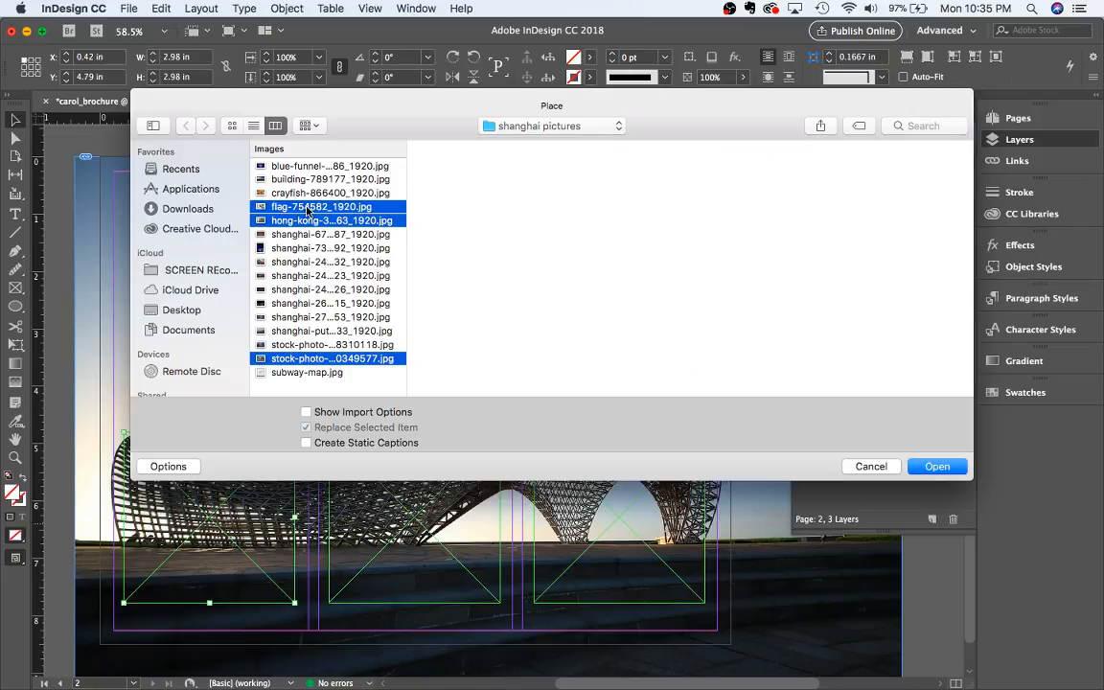
super+click(304, 194)
super+click(287, 221)
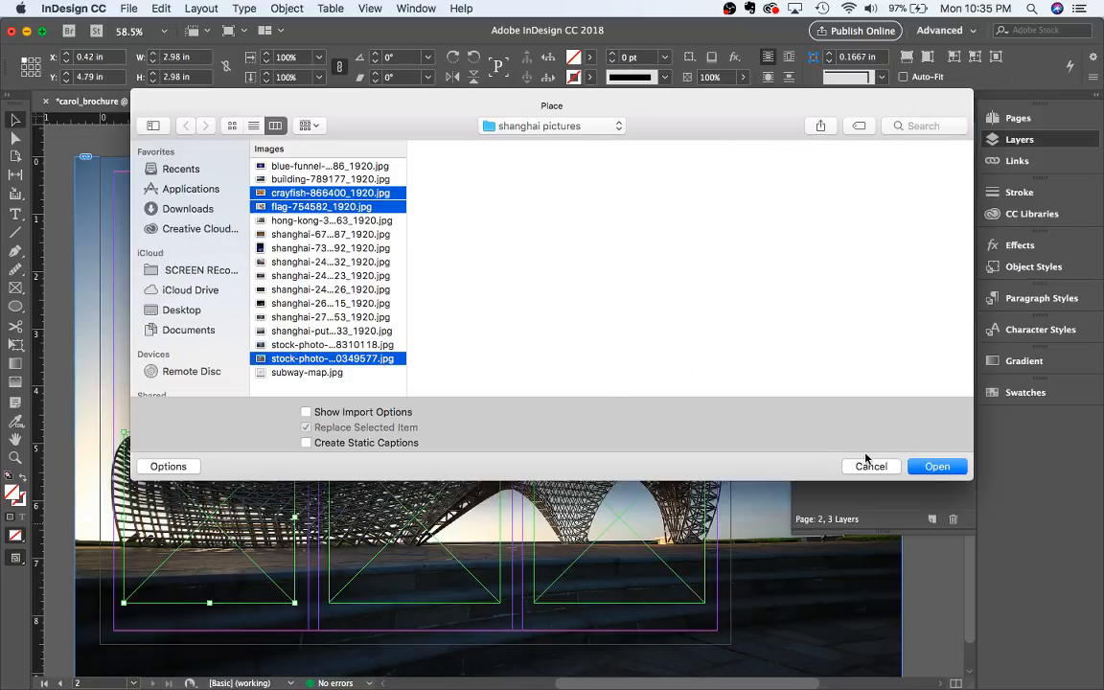
click(944, 470)
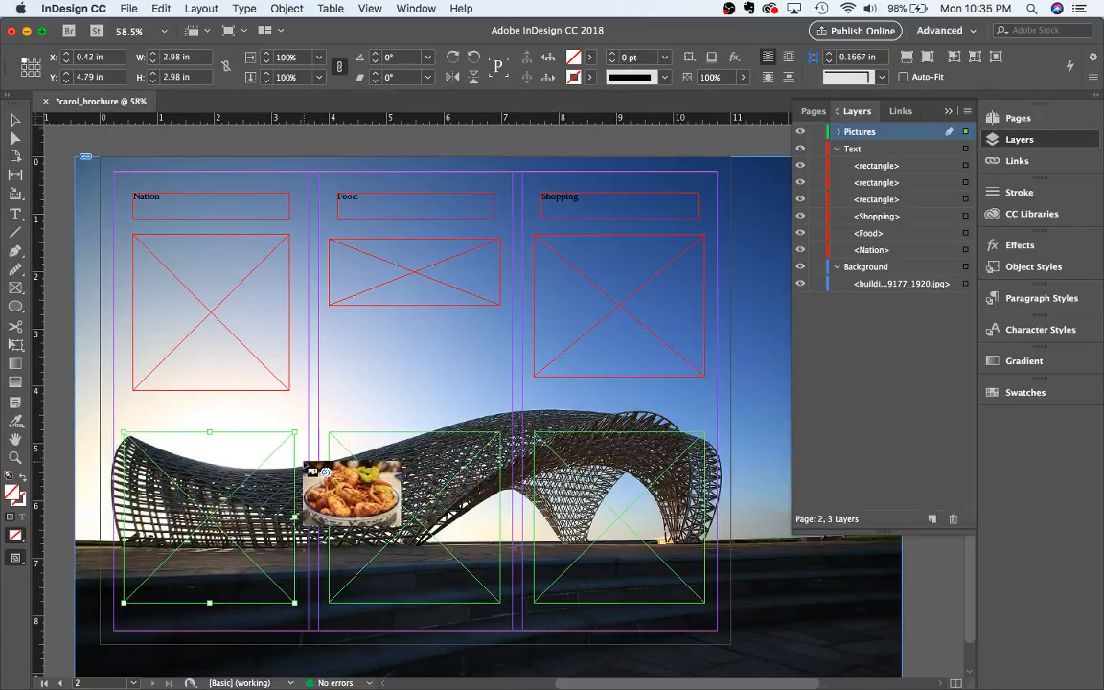
Place the crayfish picture in the Food column's frame, the flag in the Nation column's and the Yuyuan garden photo in the Shopping column's
click(336, 436)
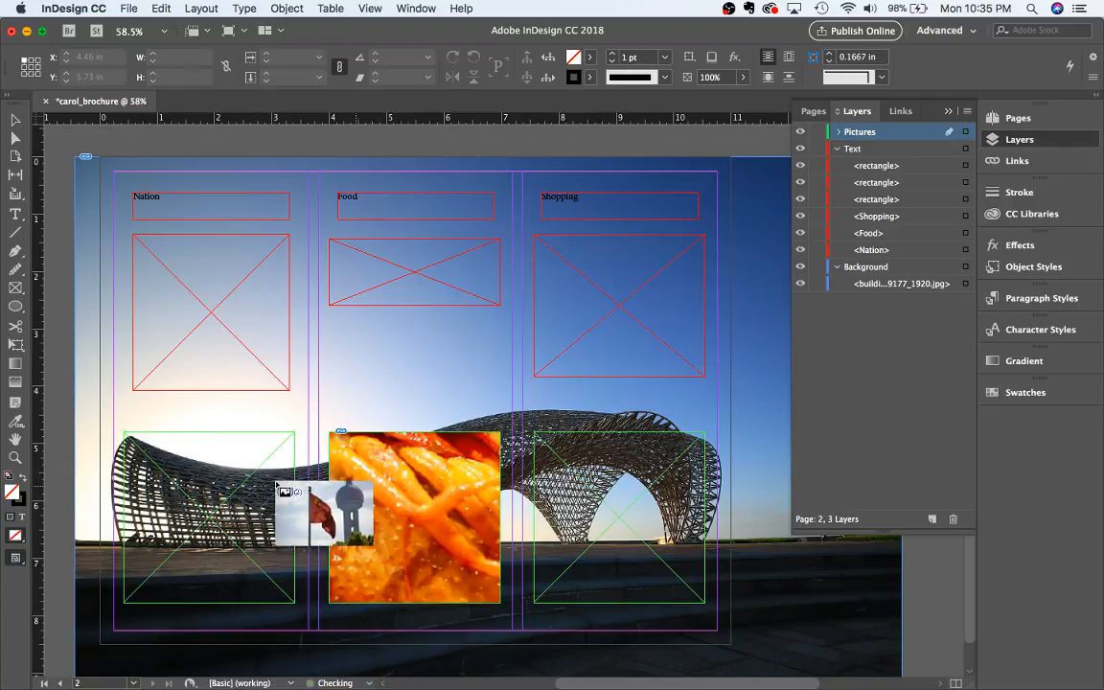
click(204, 482)
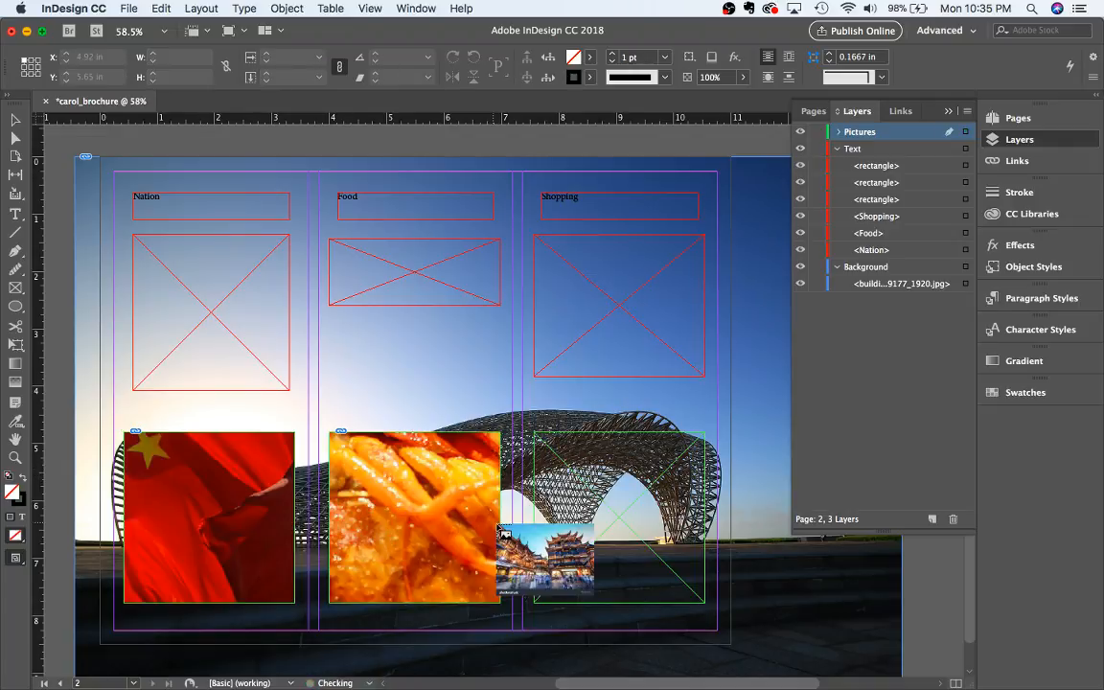
click(604, 488)
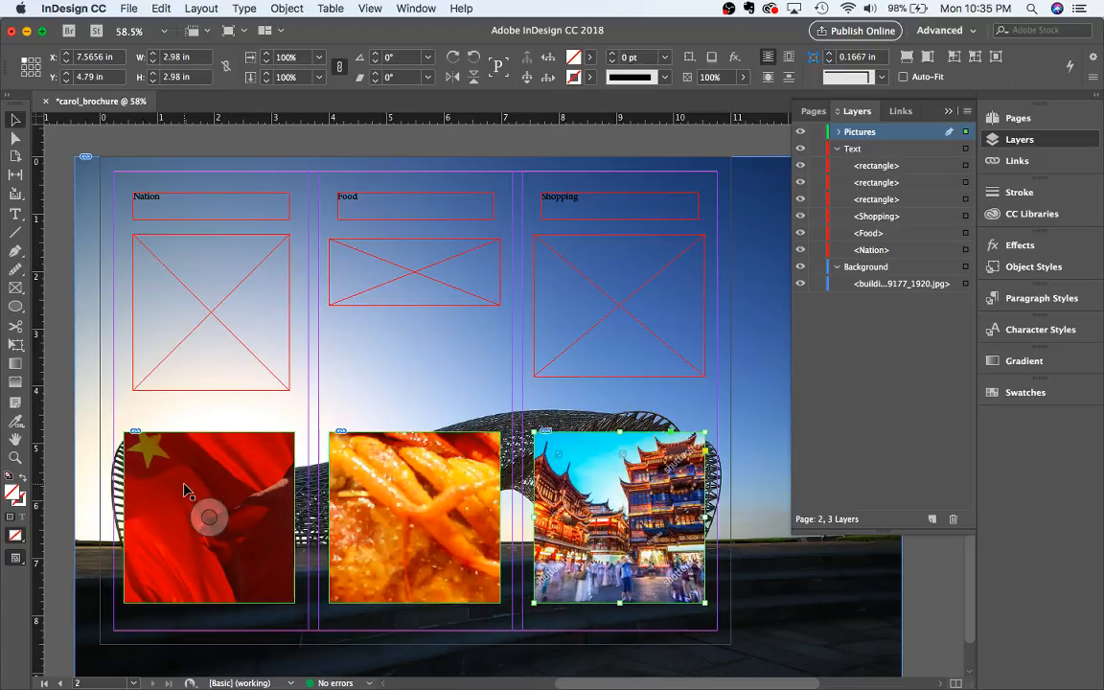
Lock the Background layer and apply Fit Content to Frame to all three picture frames together
right_click(184, 487)
click(174, 483)
shift+click(175, 485)
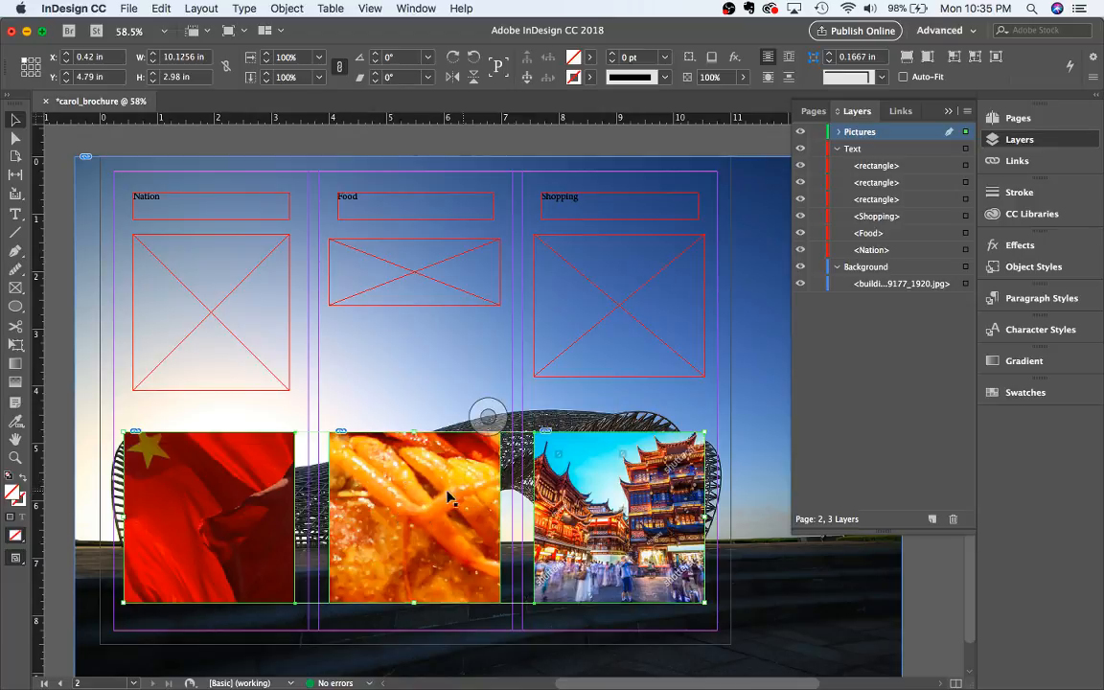
shift+click(406, 491)
shift+click(579, 489)
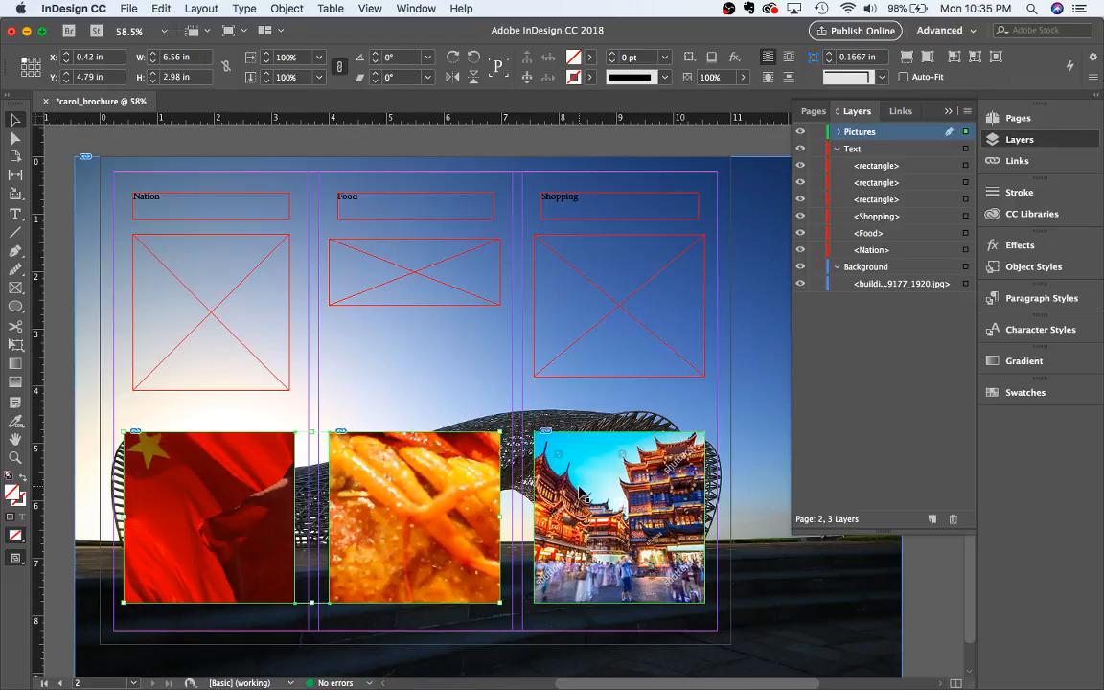
click(816, 267)
drag(784, 555, 86, 476)
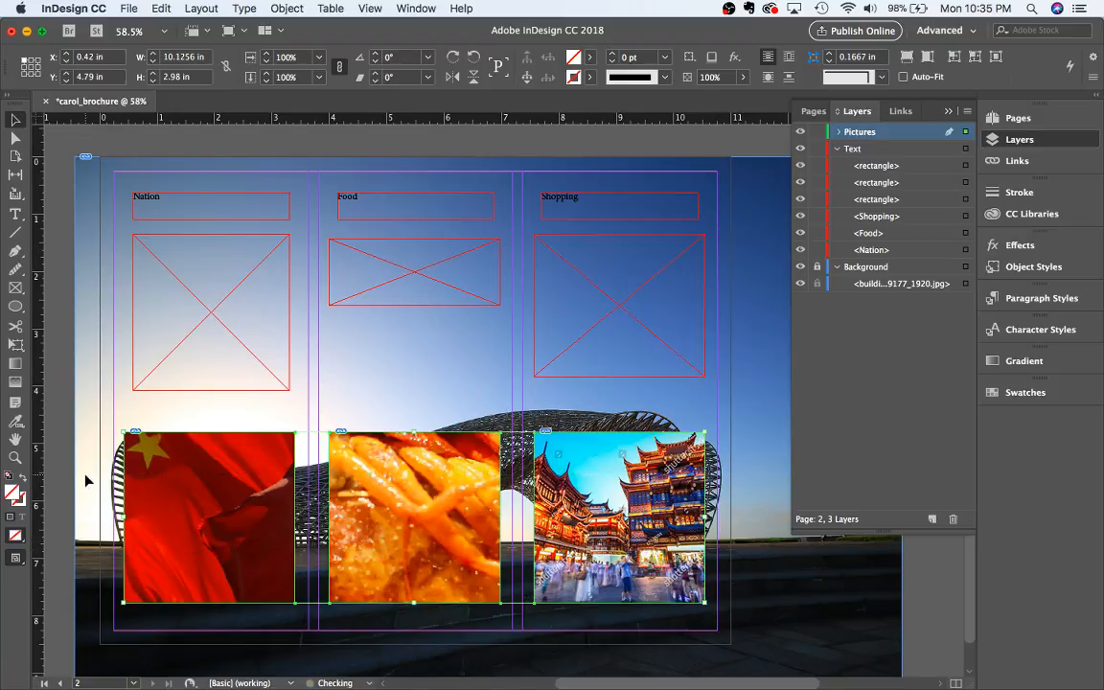
right_click(209, 515)
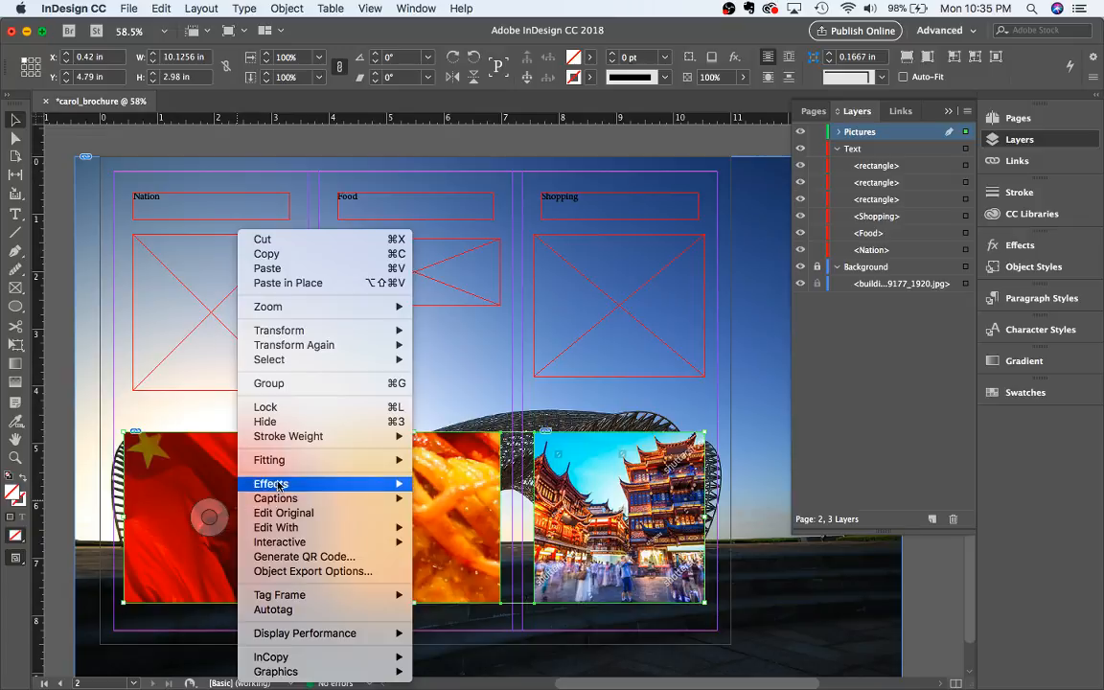
mouse_move(300, 465)
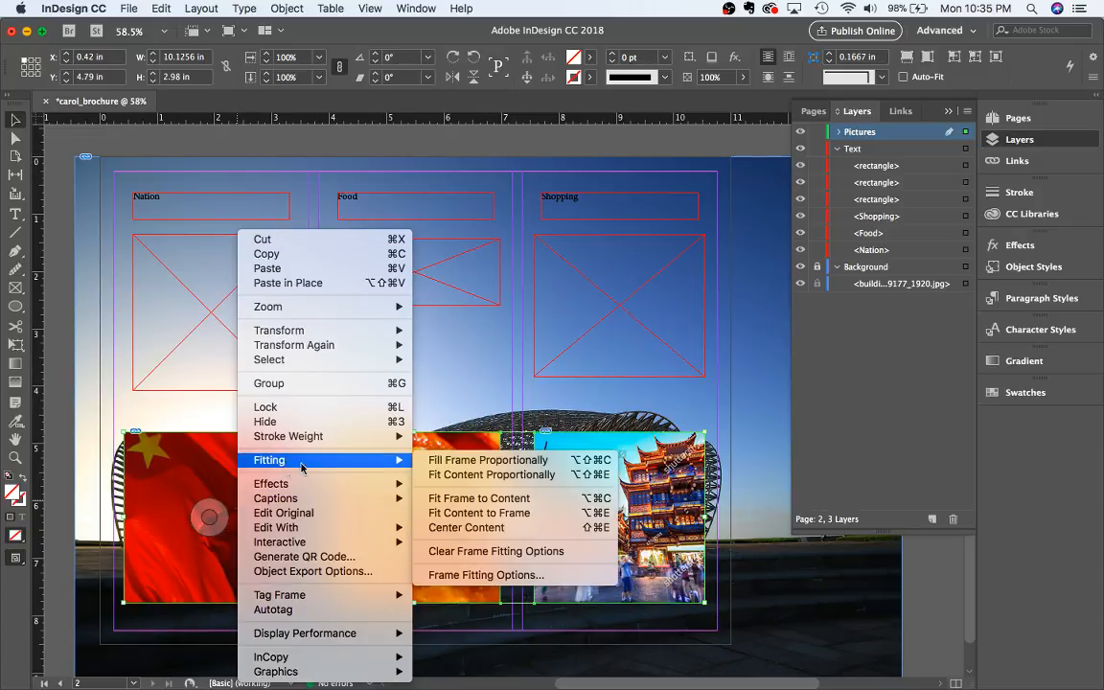
click(436, 514)
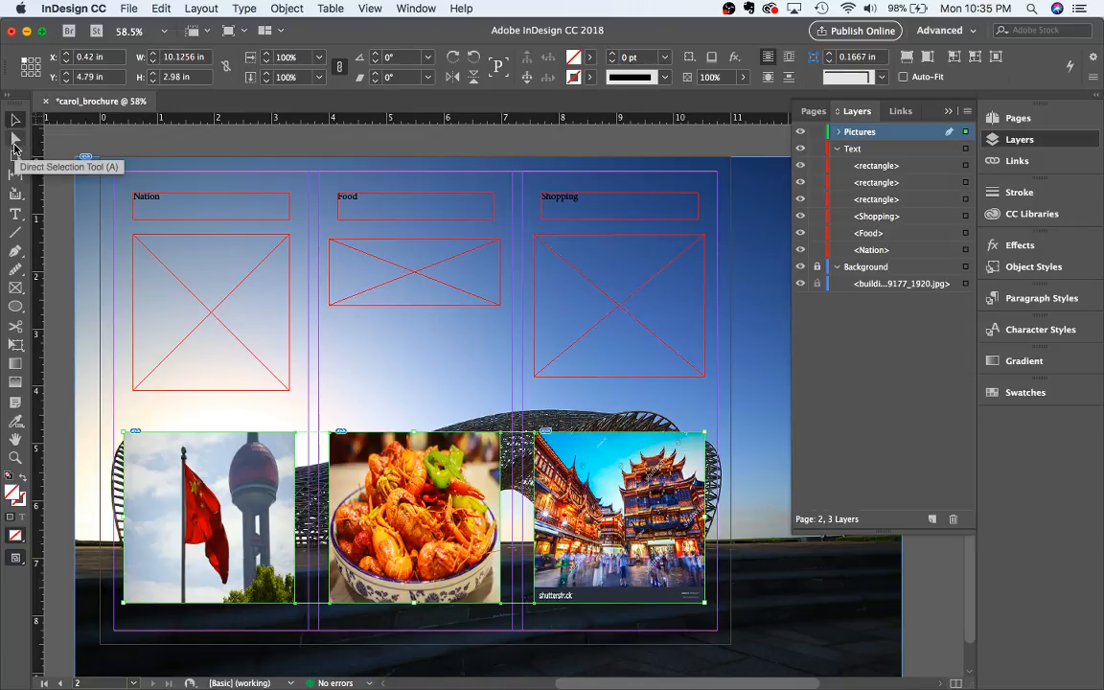
Widen the flag picture inside its frame to about 4.66 in, extending it past both sides of the frame
click(15, 140)
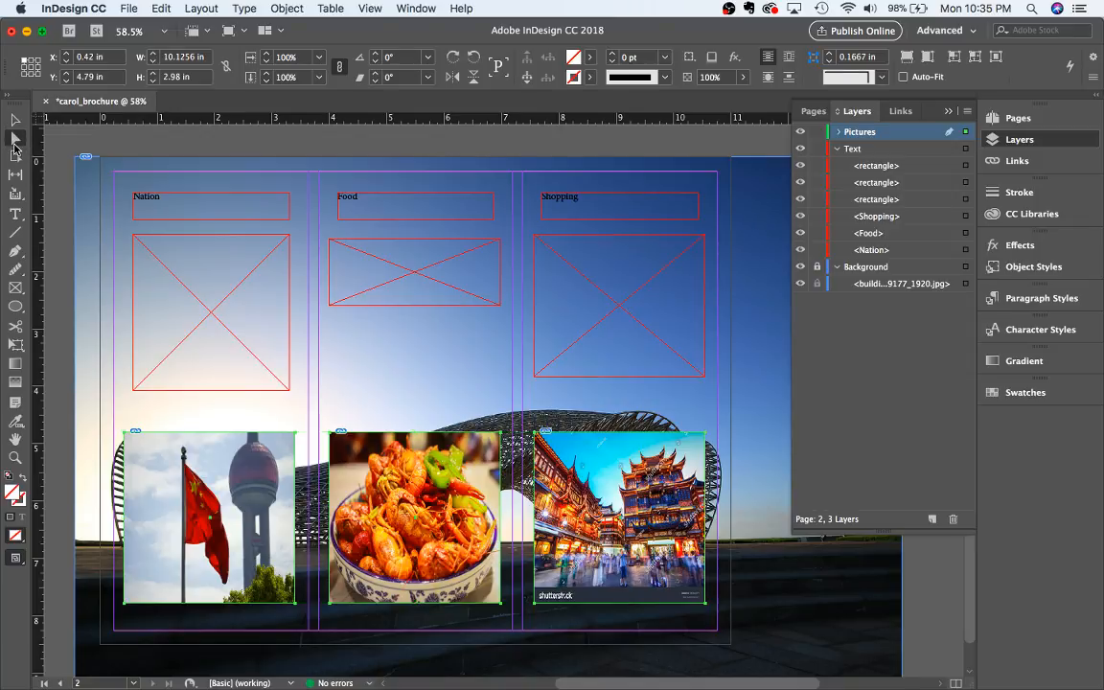
click(151, 503)
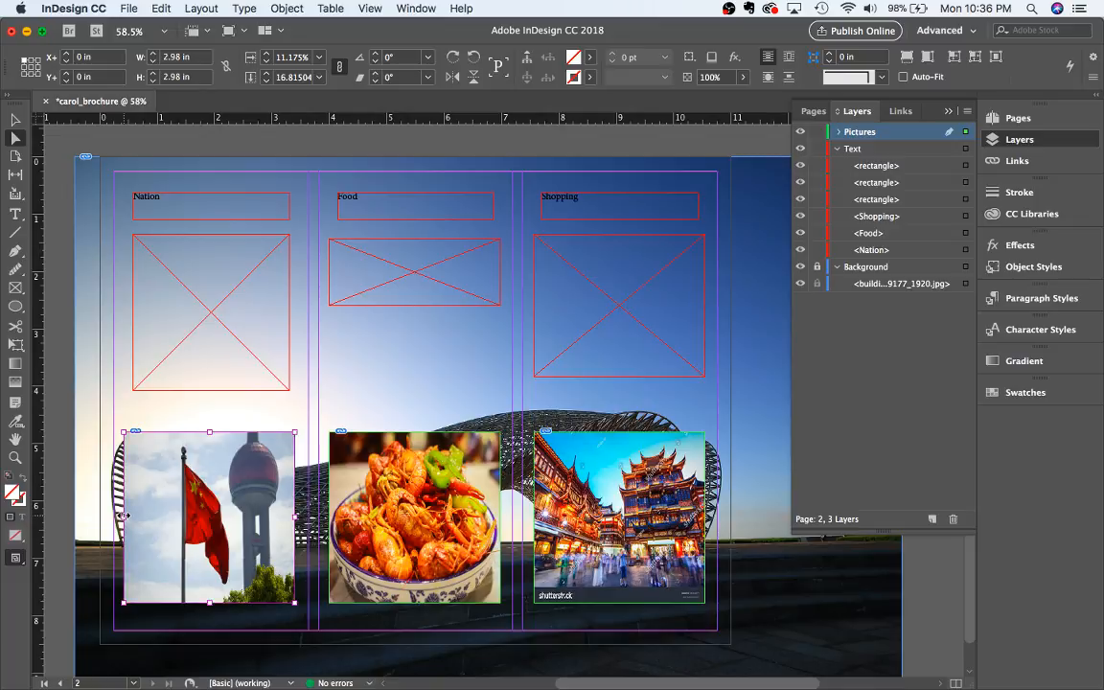
drag(124, 518, 71, 519)
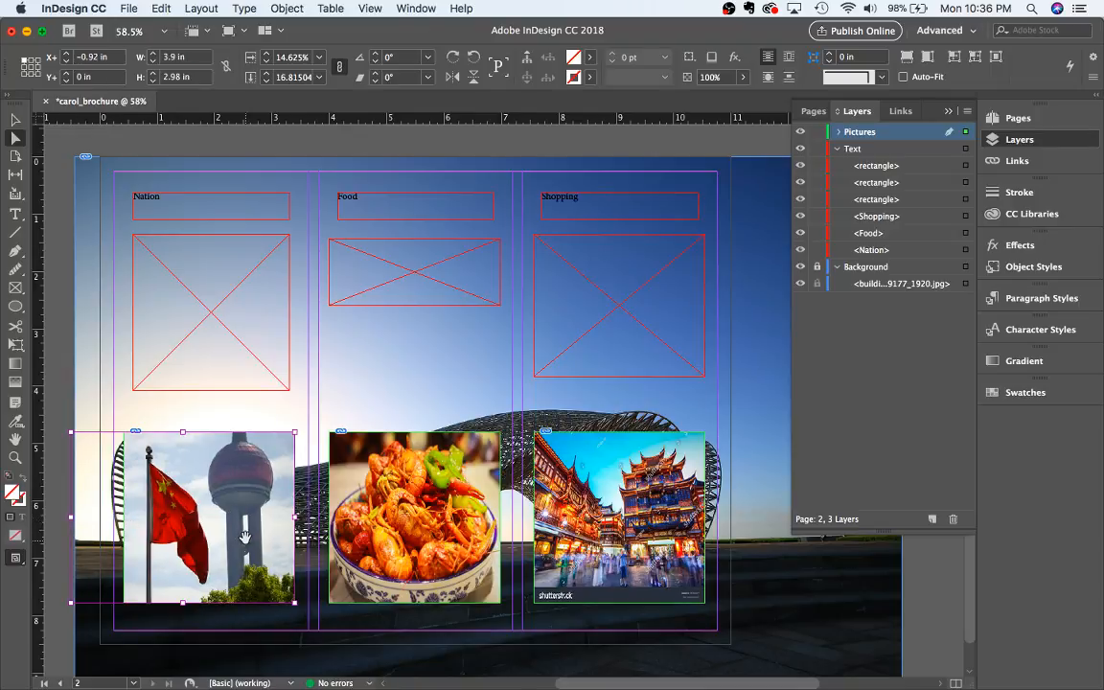
drag(293, 519, 338, 519)
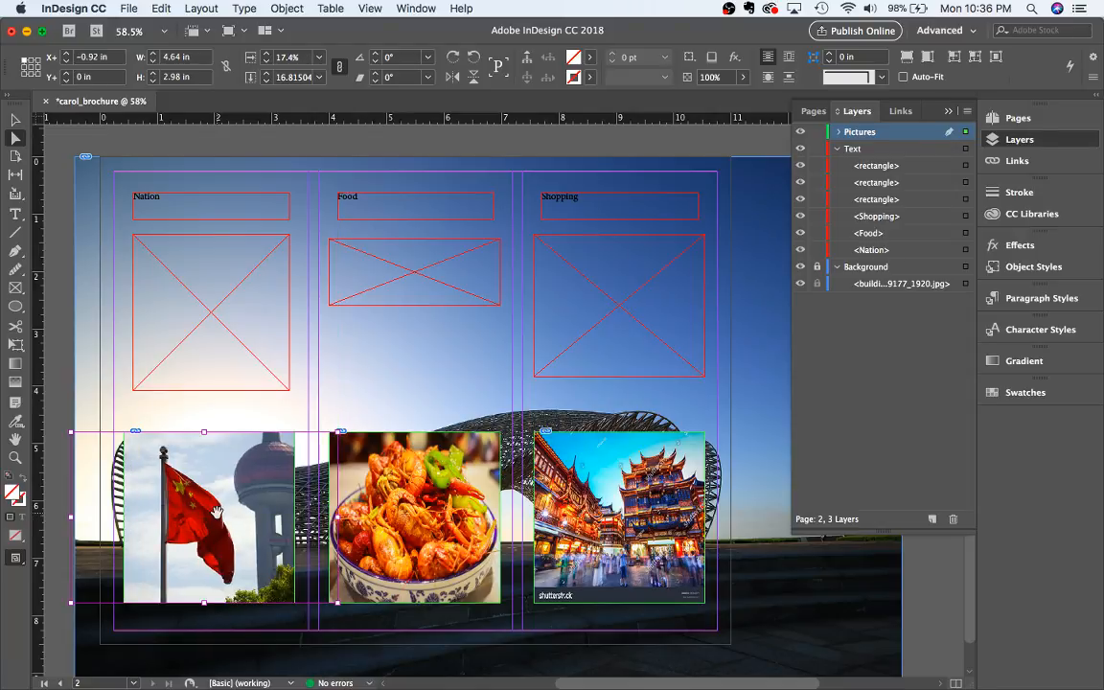
scroll(216, 513, down, 3)
scroll(217, 512, left, 2)
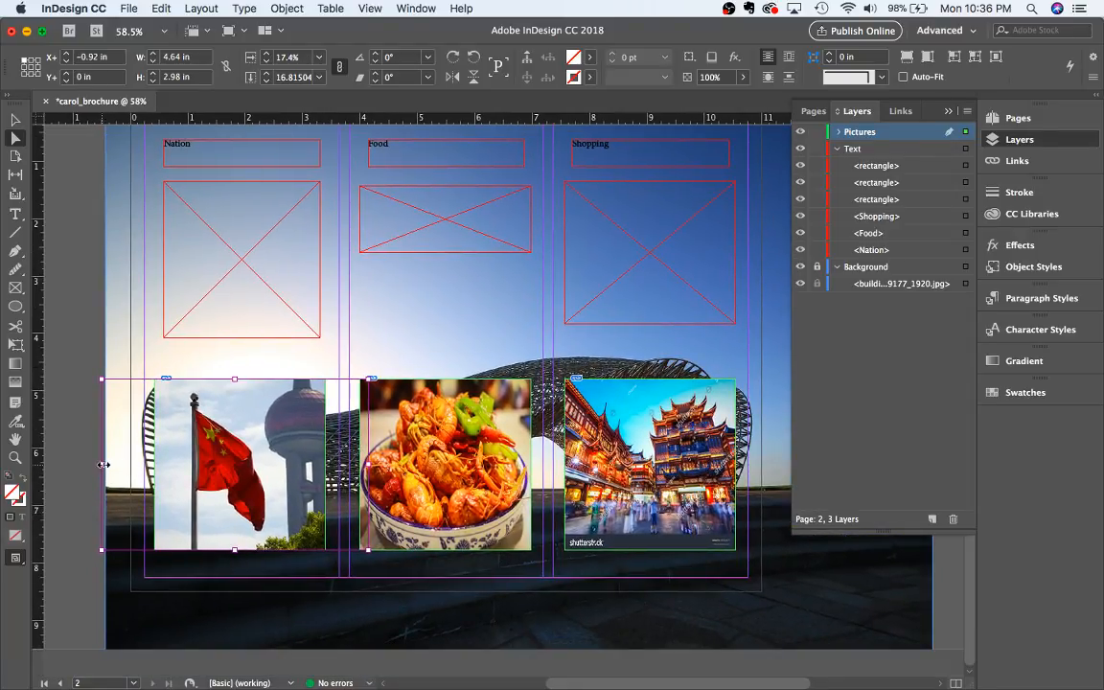
drag(102, 464, 240, 462)
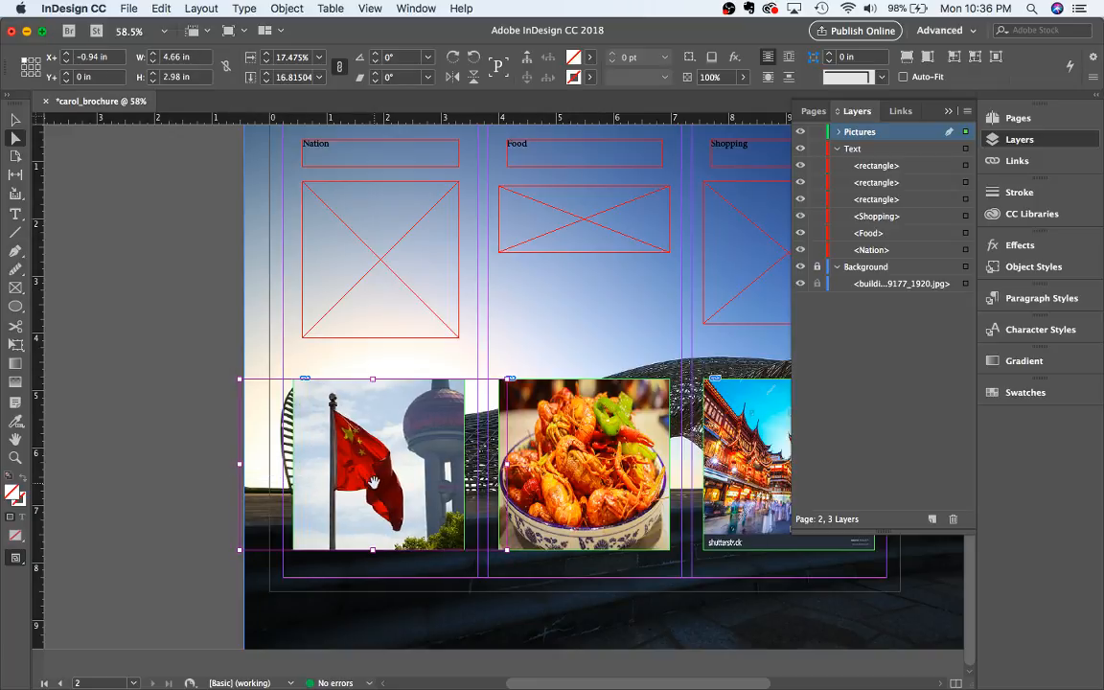
Nudge the flag picture left inside its frame to a horizontal offset of about -1.15 in and deselect it
key(Left)
key(Left)
key(Left)
key(Left)
key(Left)
key(Left)
key(Left)
key(Left)
key(Left)
key(Left)
key(Left)
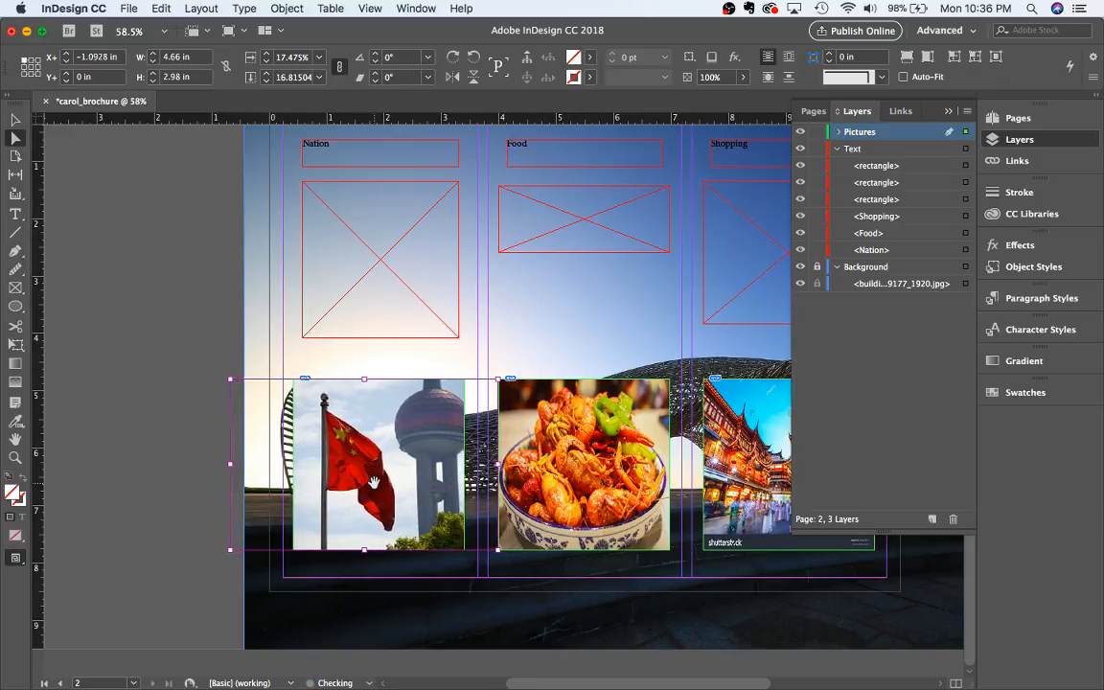
key(Left)
key(Left)
key(Left)
key(Left)
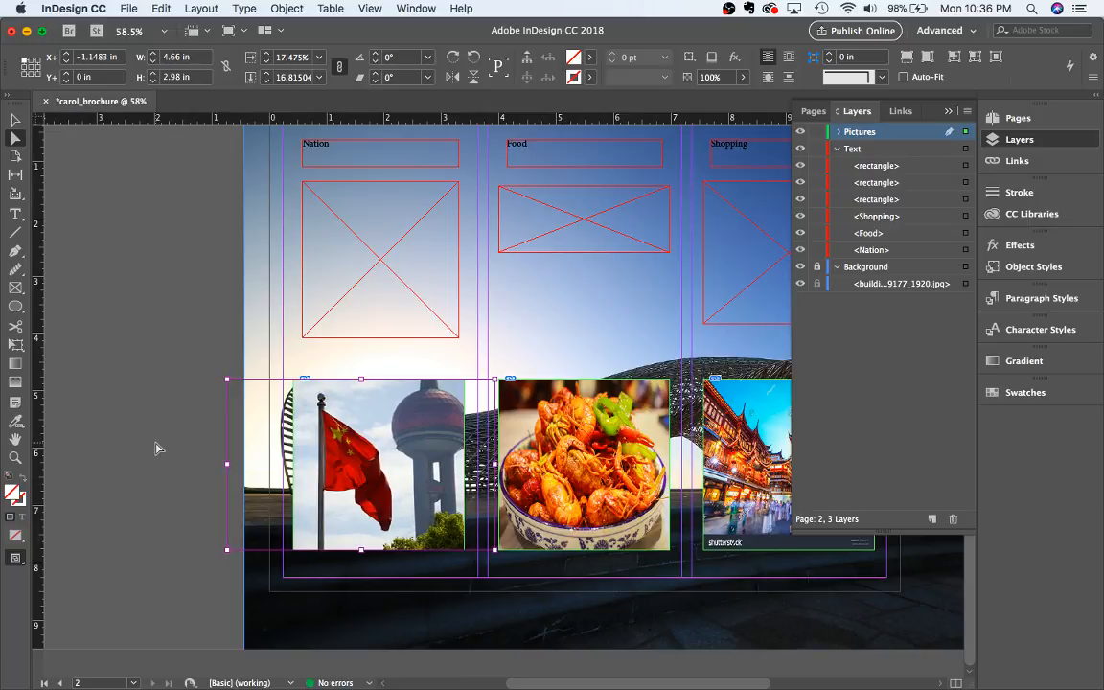
click(158, 448)
Widen the crayfish picture inside its frame to about 4.02 in and shift it slightly to the right
scroll(158, 448, right, 4)
scroll(158, 448, up, 1)
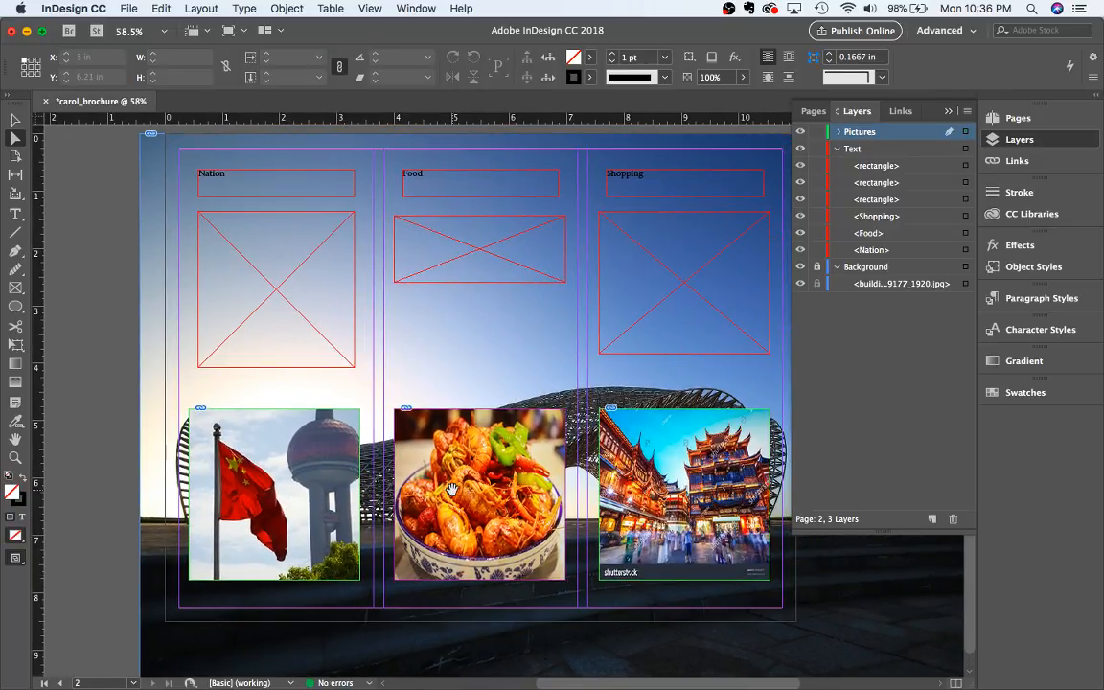
click(416, 469)
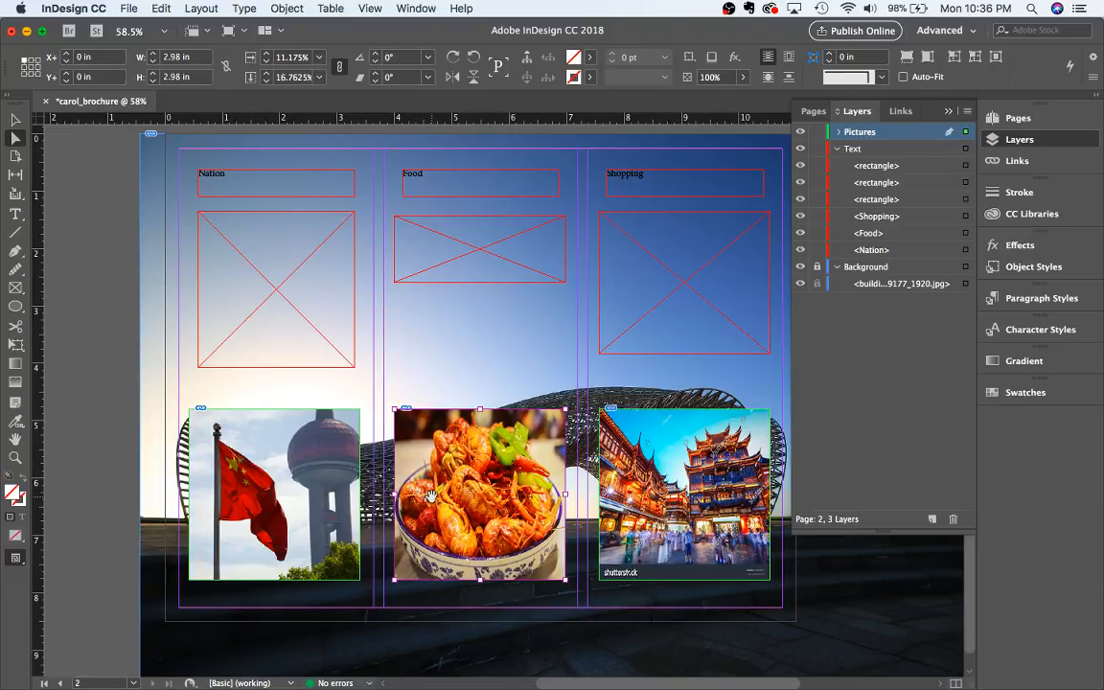
drag(394, 495, 362, 495)
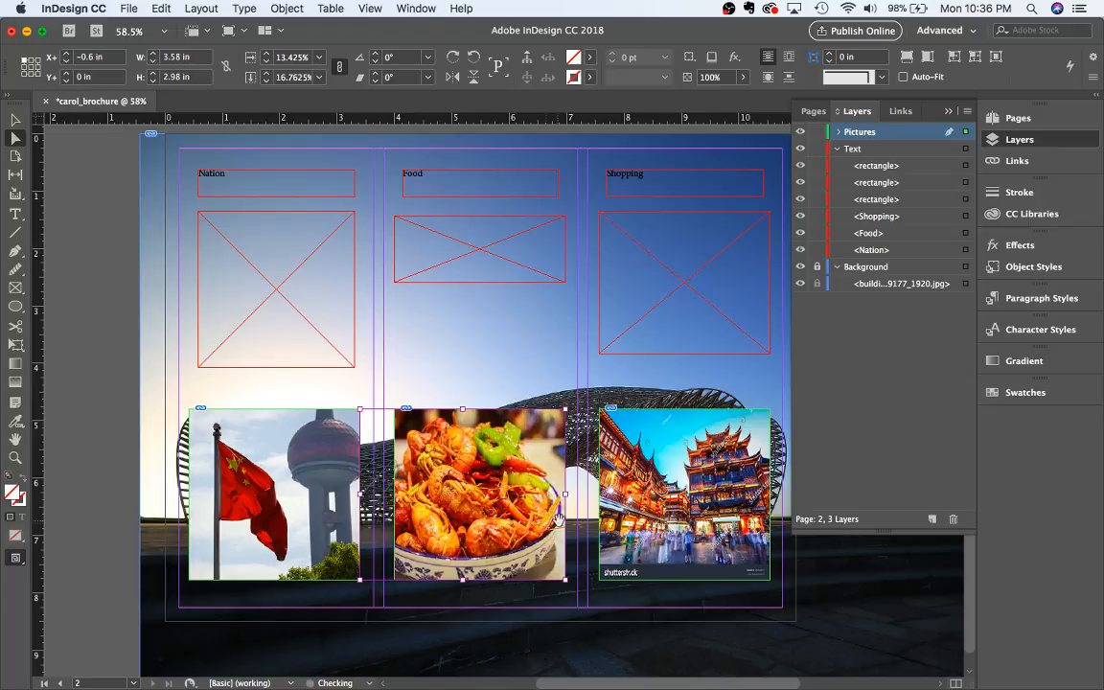
drag(565, 494, 594, 495)
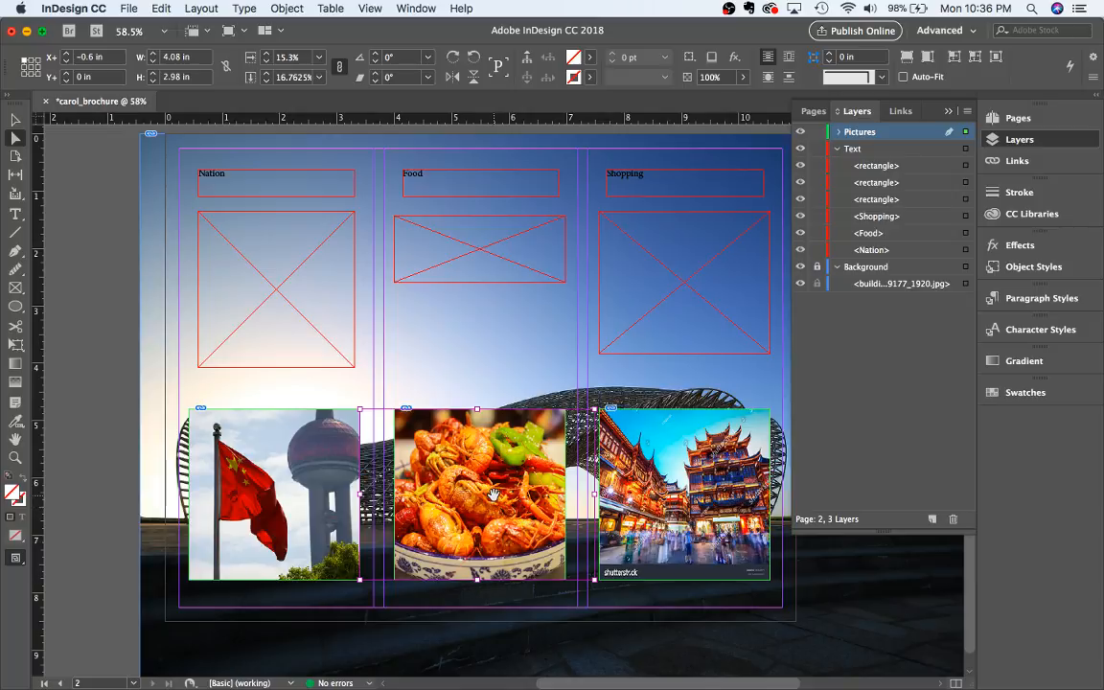
drag(494, 504, 495, 513)
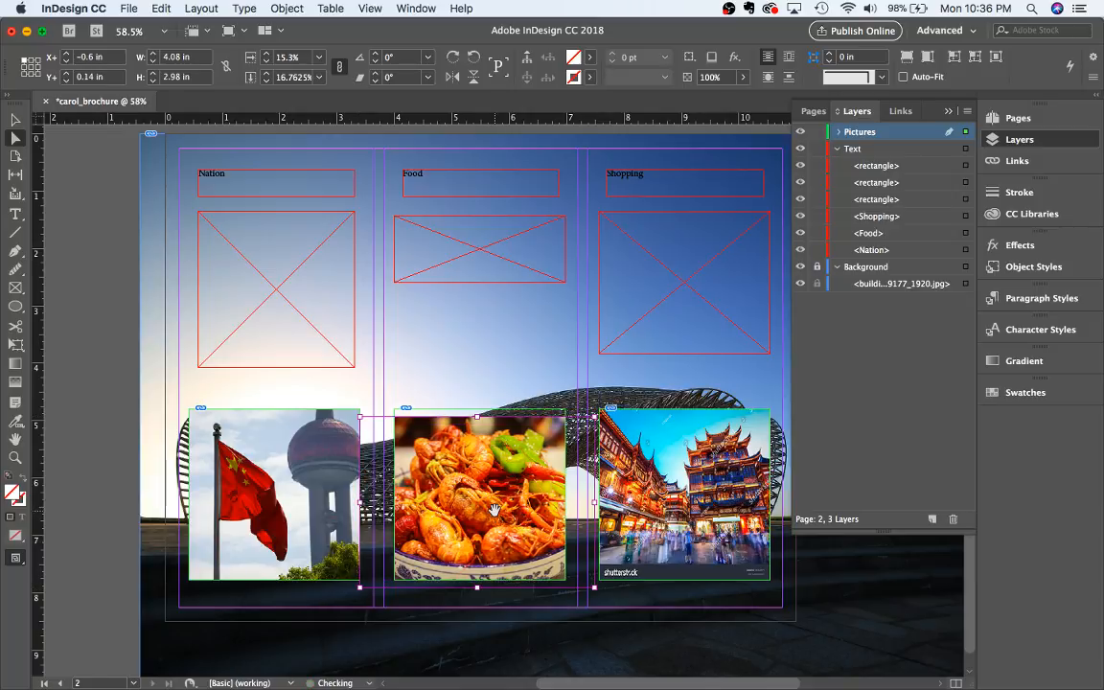
key(super+z)
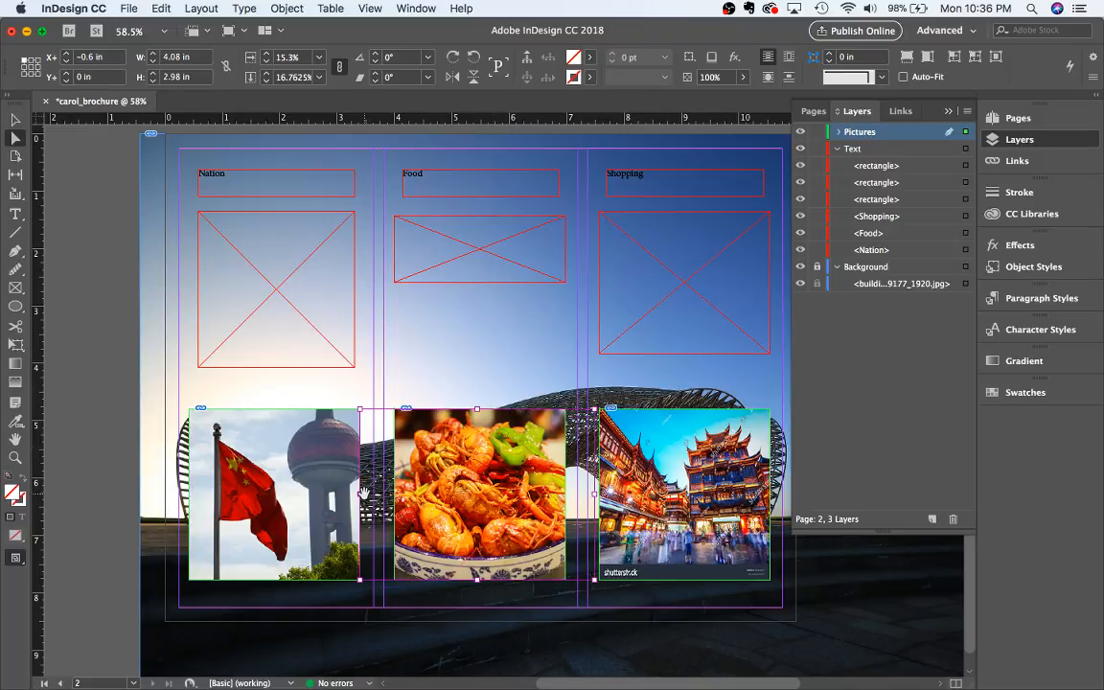
drag(359, 495, 363, 494)
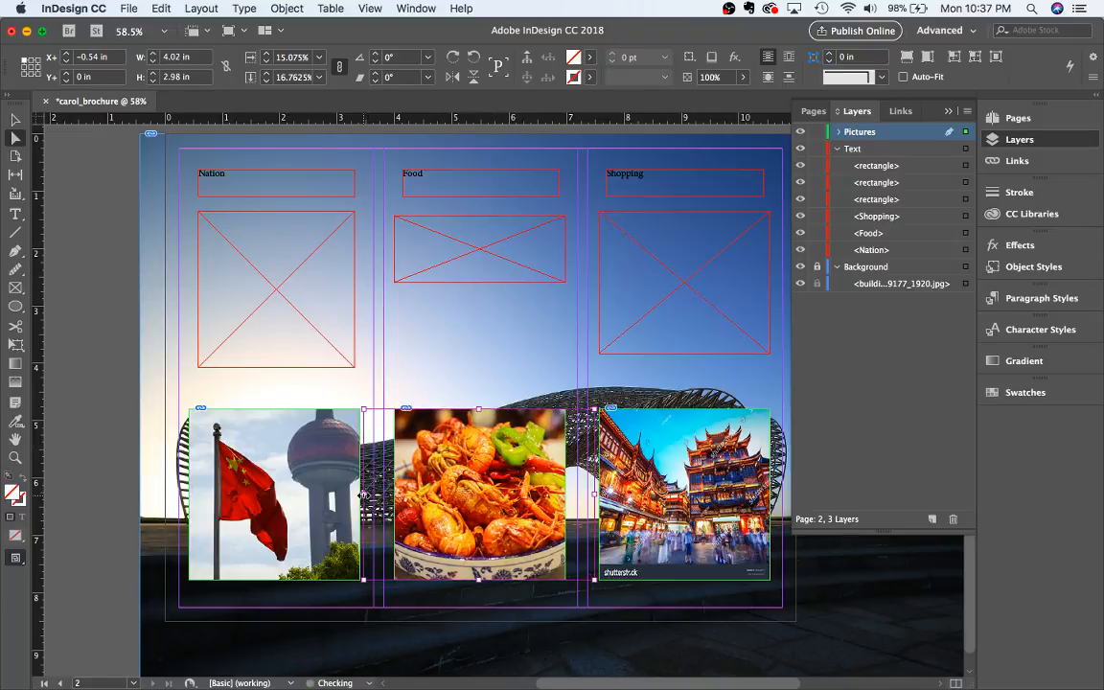
drag(482, 494, 487, 495)
Enlarge the shopping picture inside its frame to about 3.82 by 3.32 in, extending it past the frame's sides and lower edge
click(688, 481)
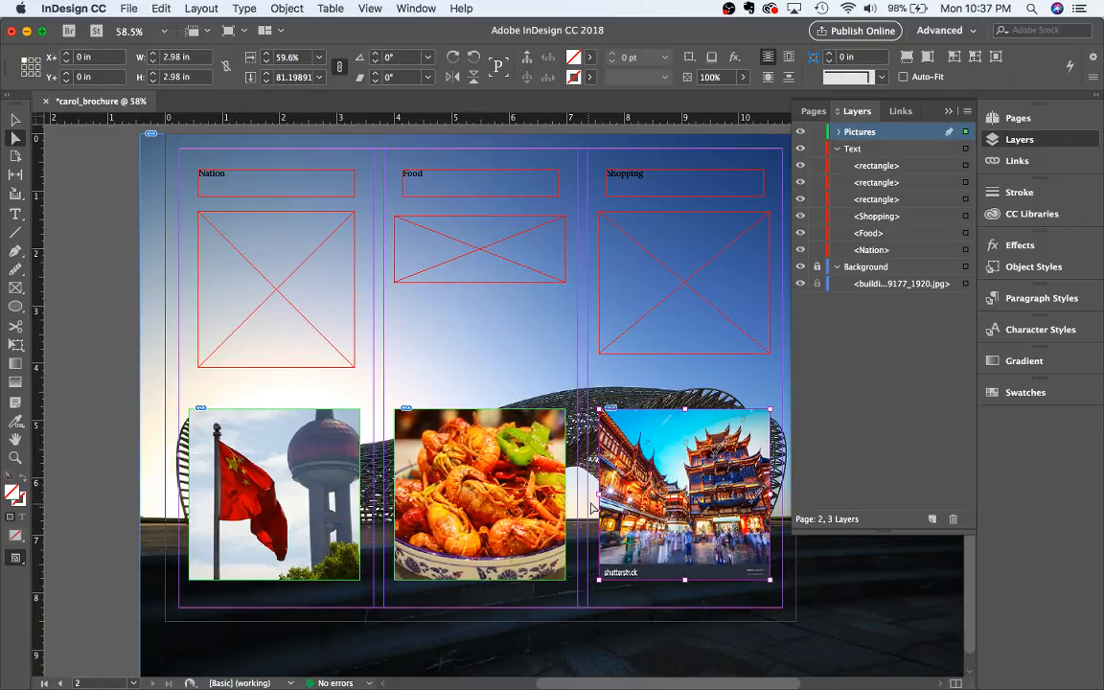
drag(684, 581, 684, 599)
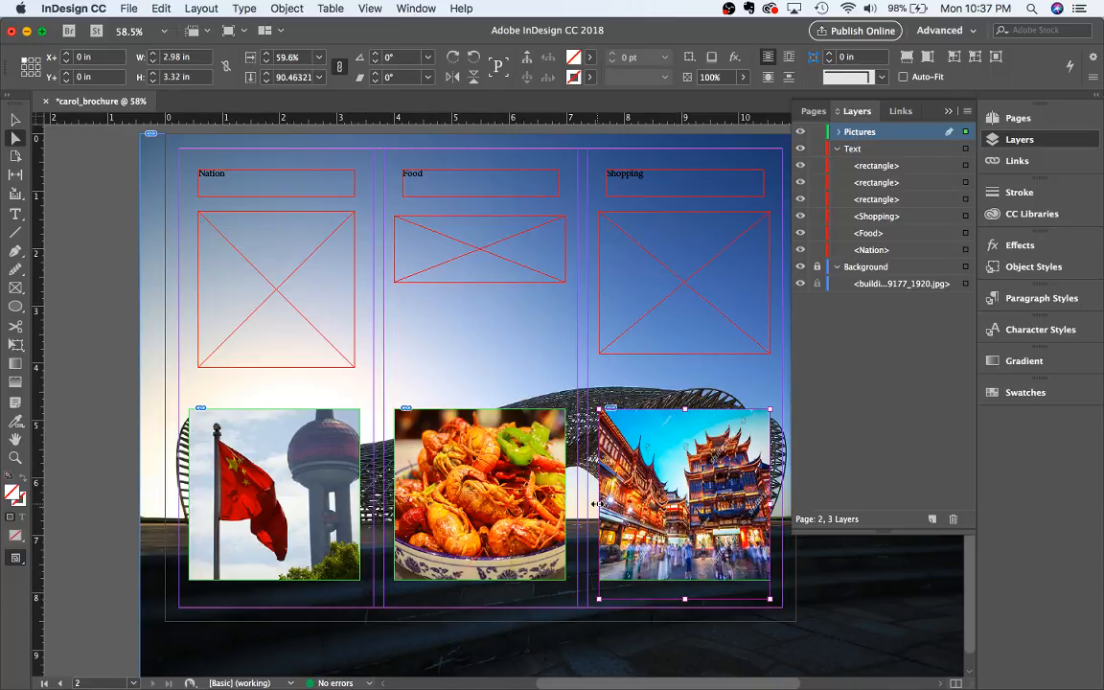
drag(600, 503, 569, 503)
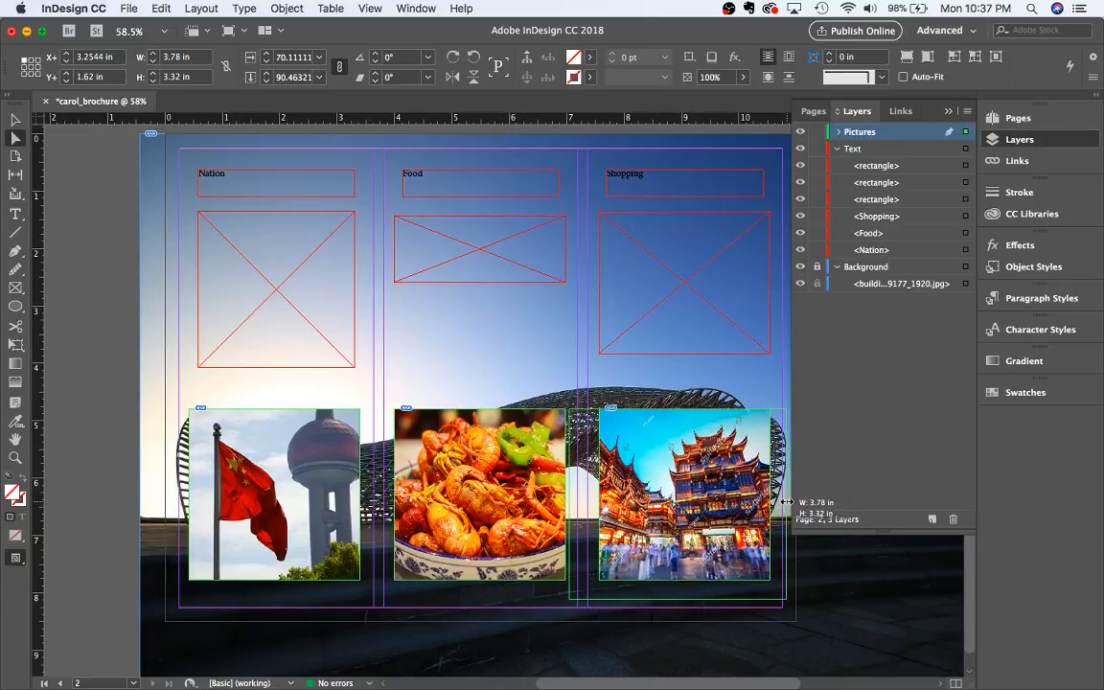
drag(769, 503, 788, 501)
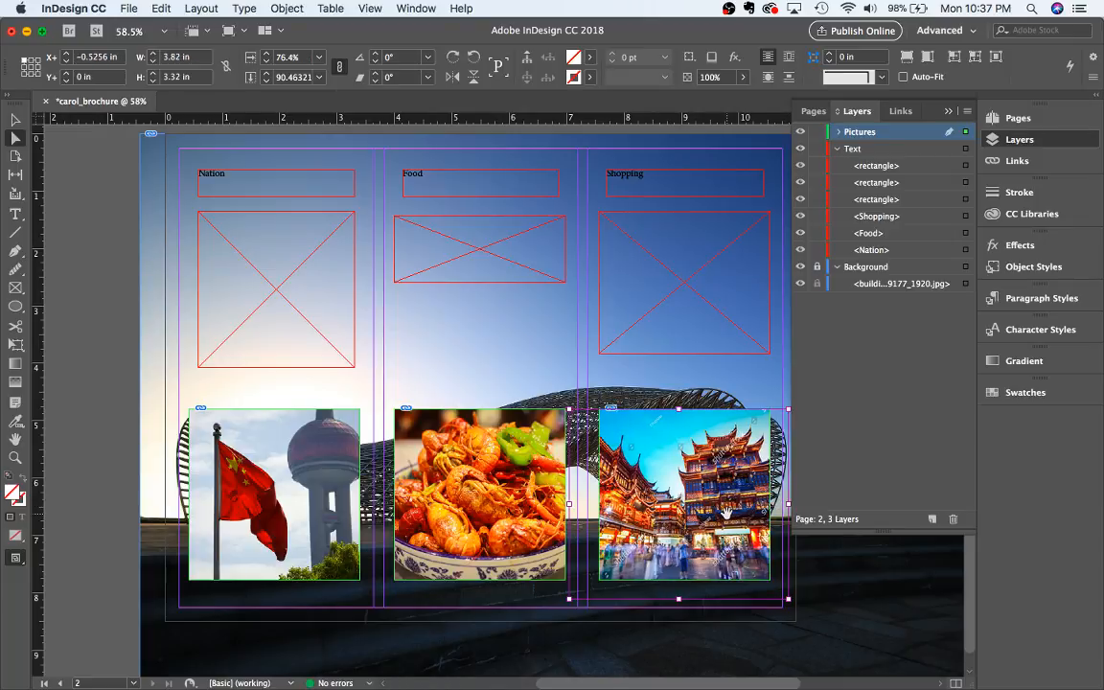
Fill the empty body frames under the Nation, Food and Shopping headings with placeholder text
scroll(710, 480, right, 2)
scroll(709, 479, up, 1)
scroll(723, 510, down, 1)
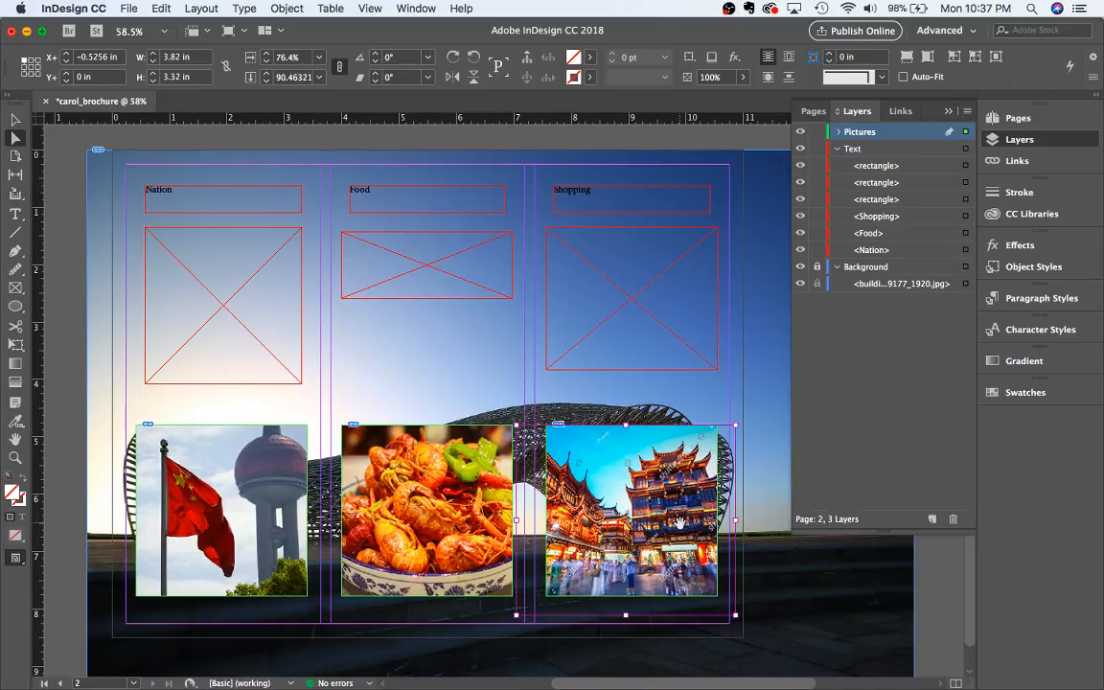
click(421, 285)
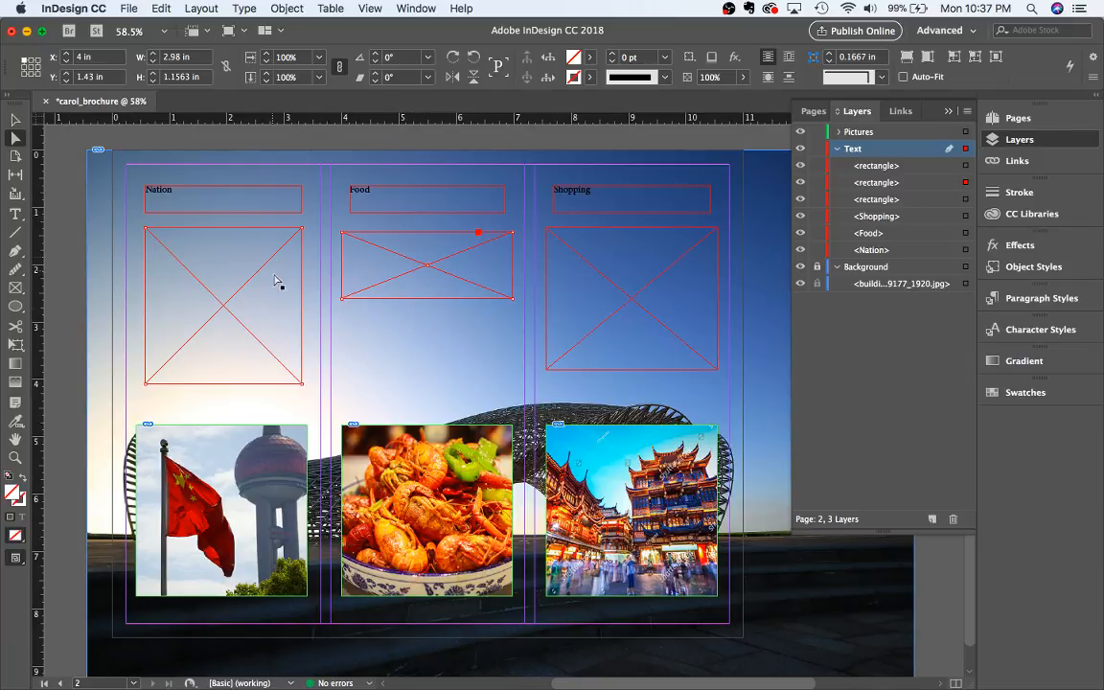
click(15, 212)
click(180, 251)
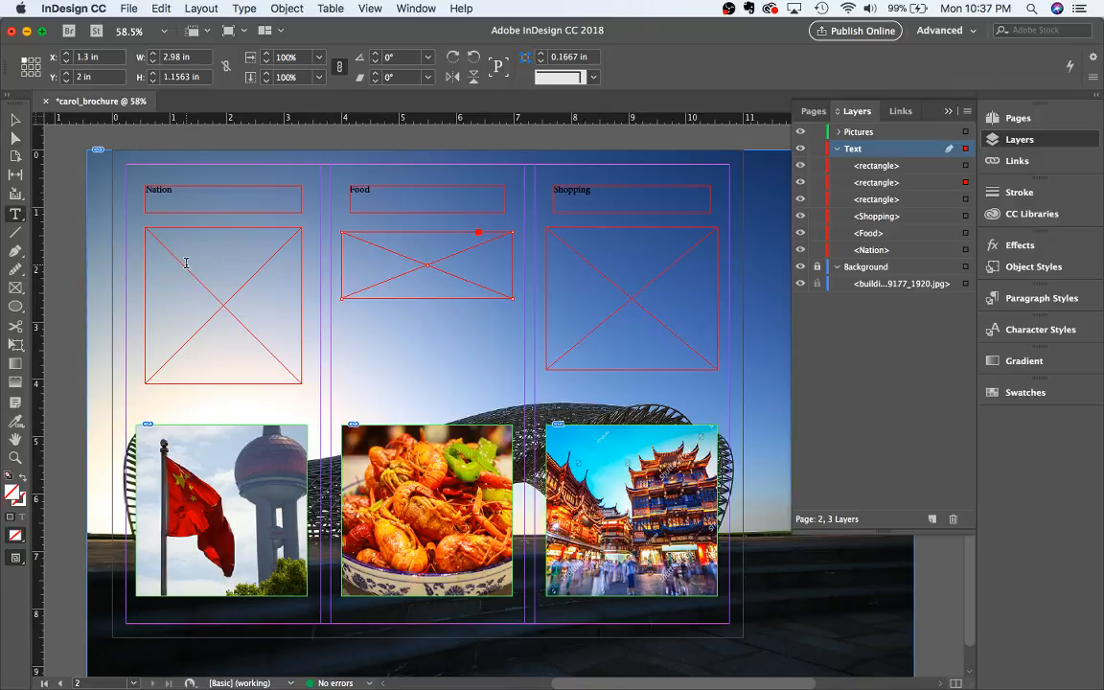
click(243, 8)
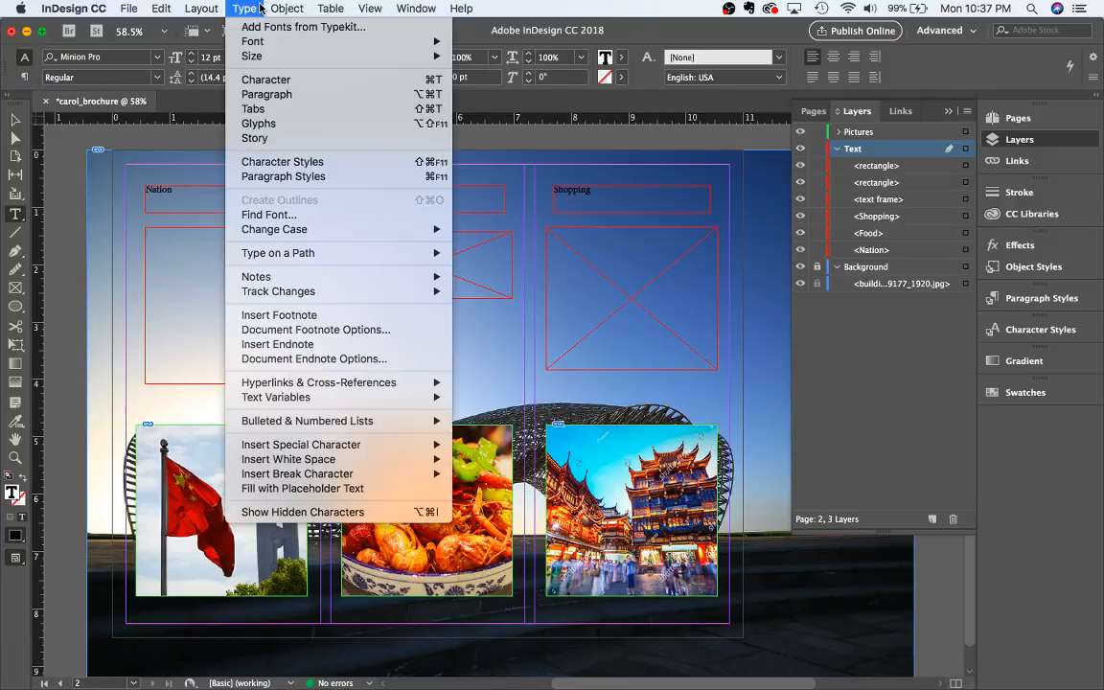
click(288, 489)
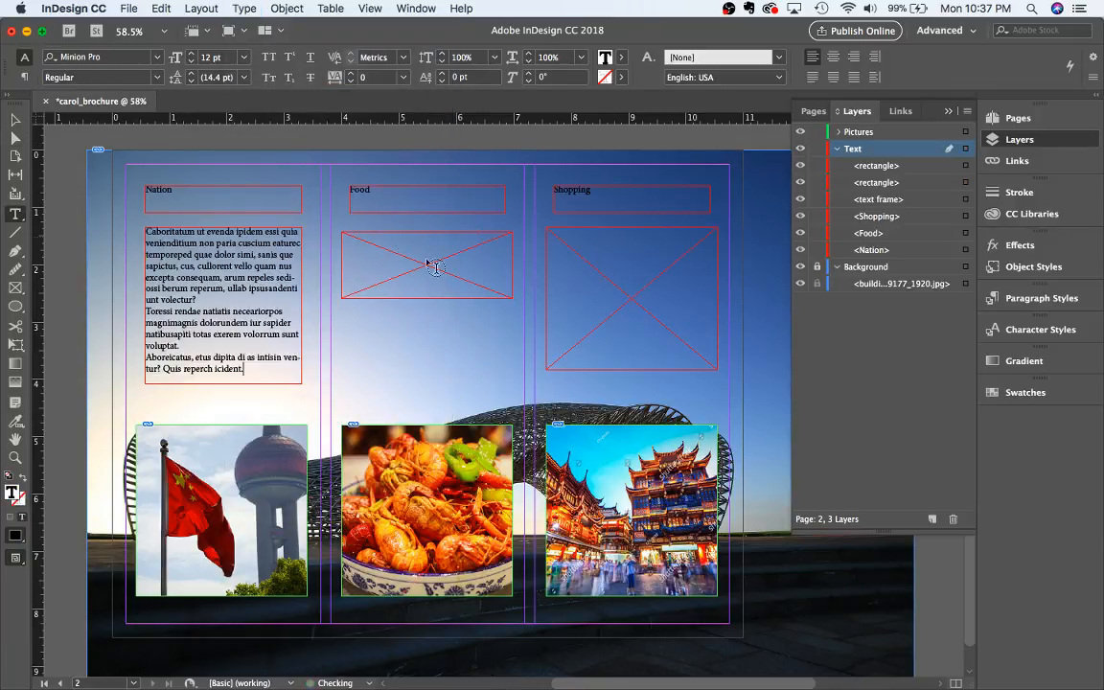
click(243, 8)
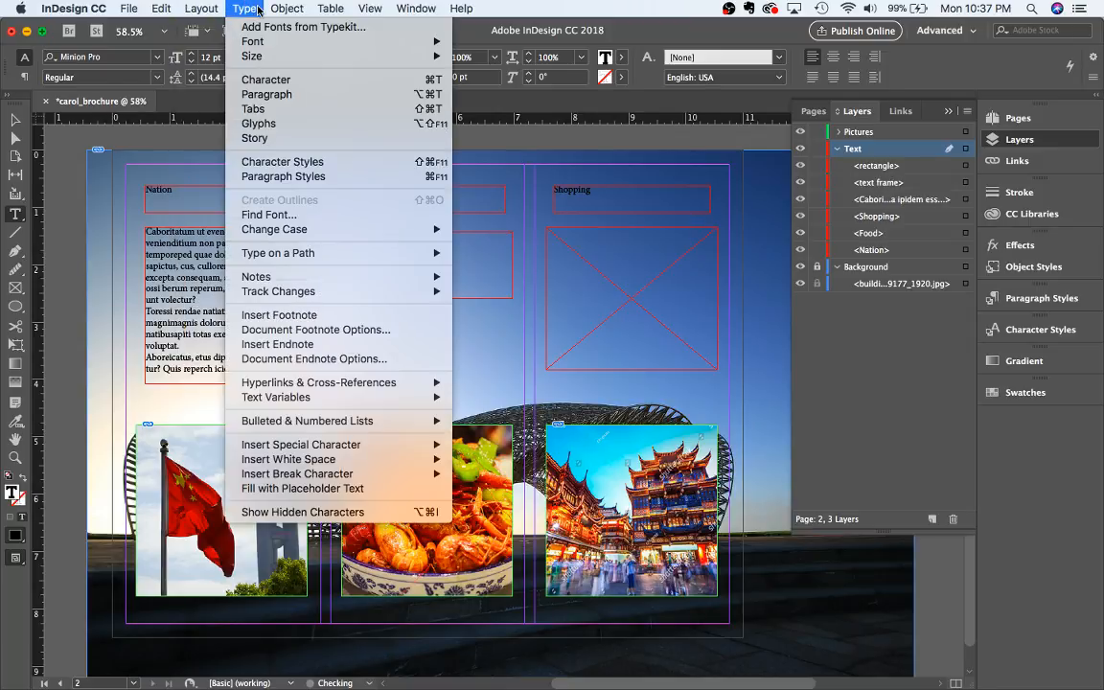
click(326, 487)
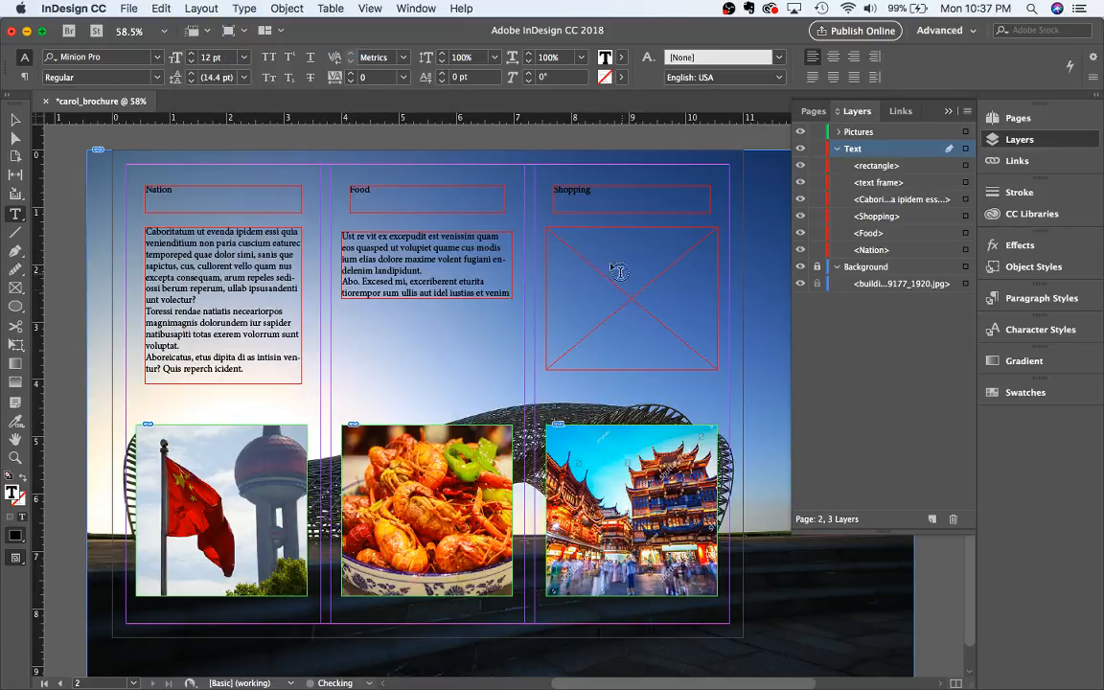
click(245, 7)
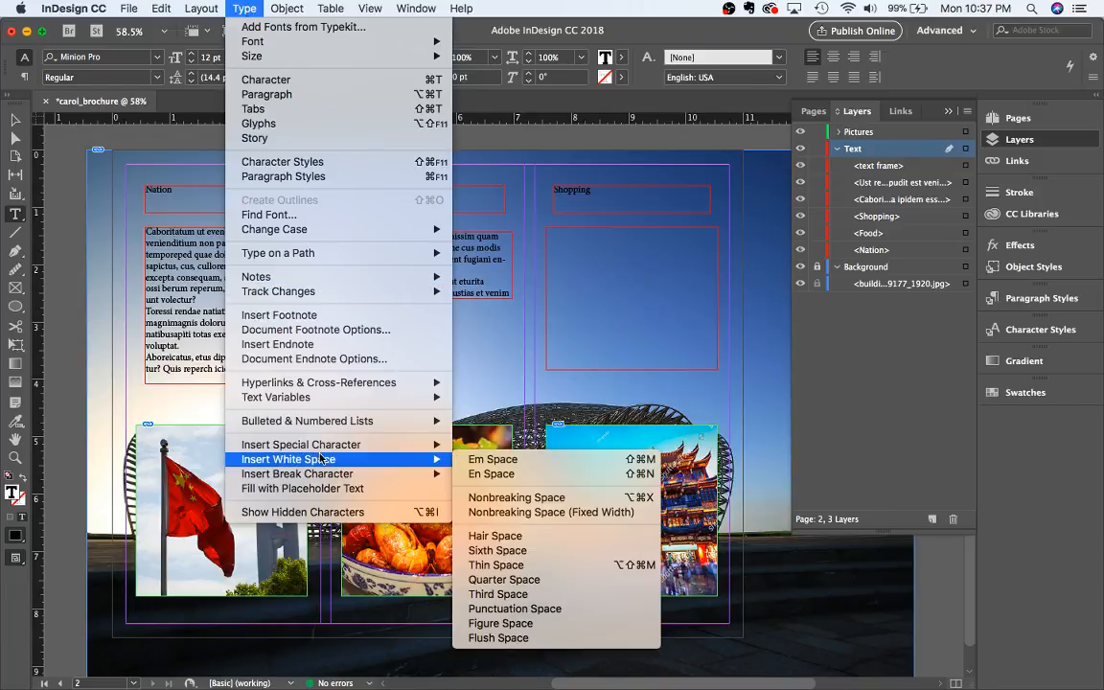
click(288, 488)
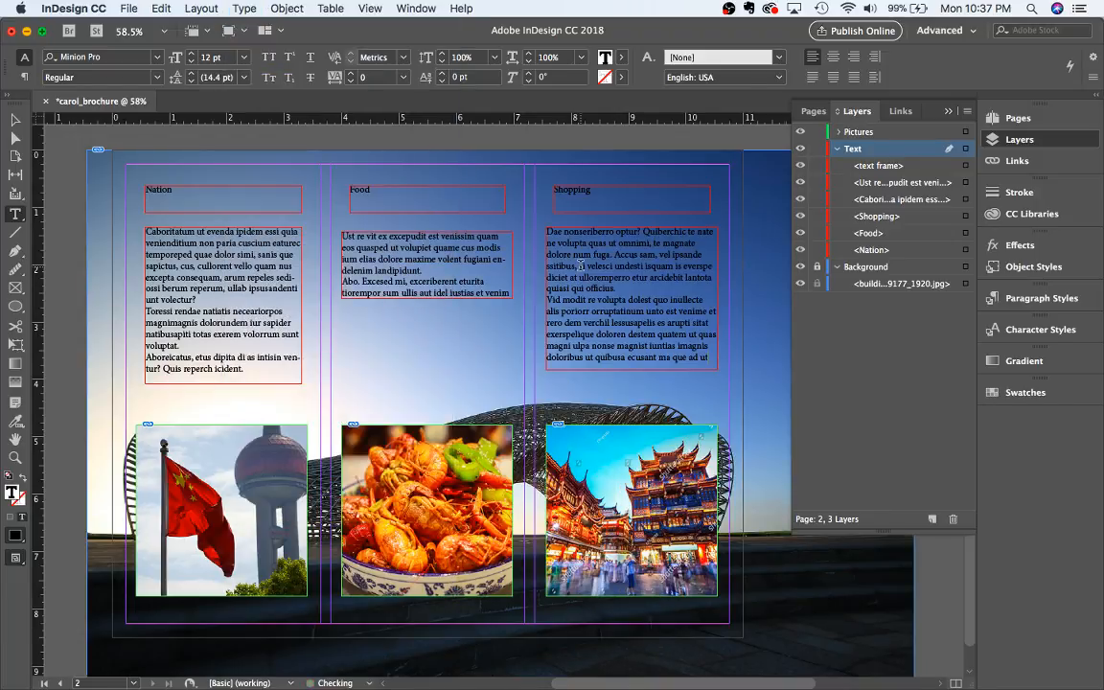
Fill the two empty frames on page 1, under the Art heading and below the map, with placeholder text
scroll(580, 265, up, 10)
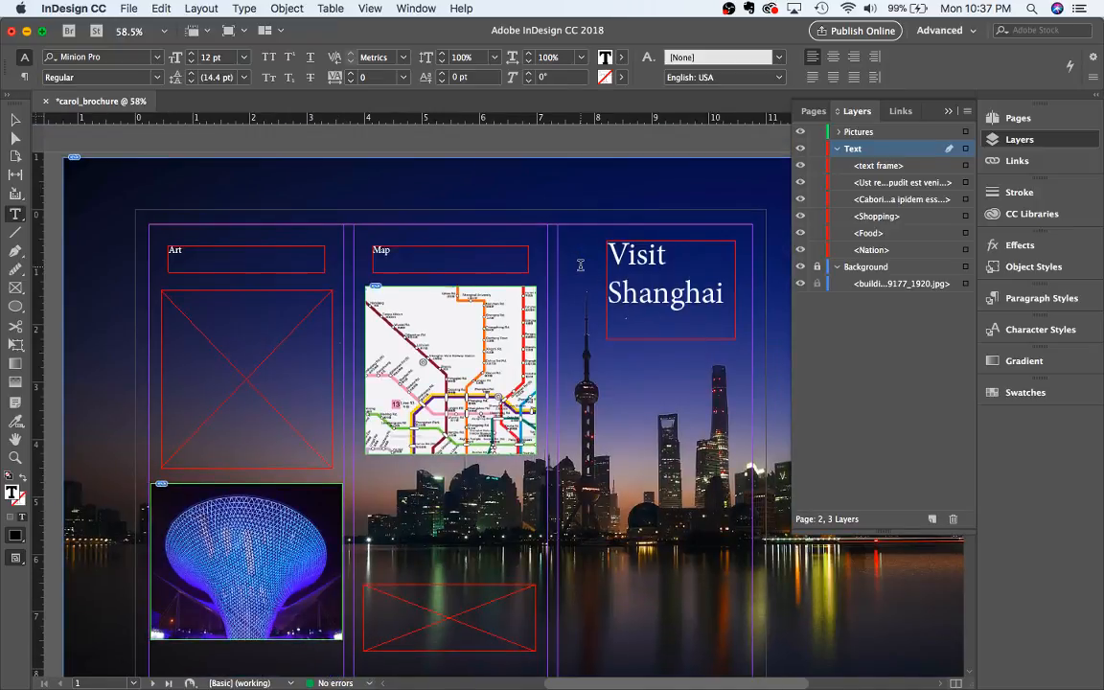
click(220, 7)
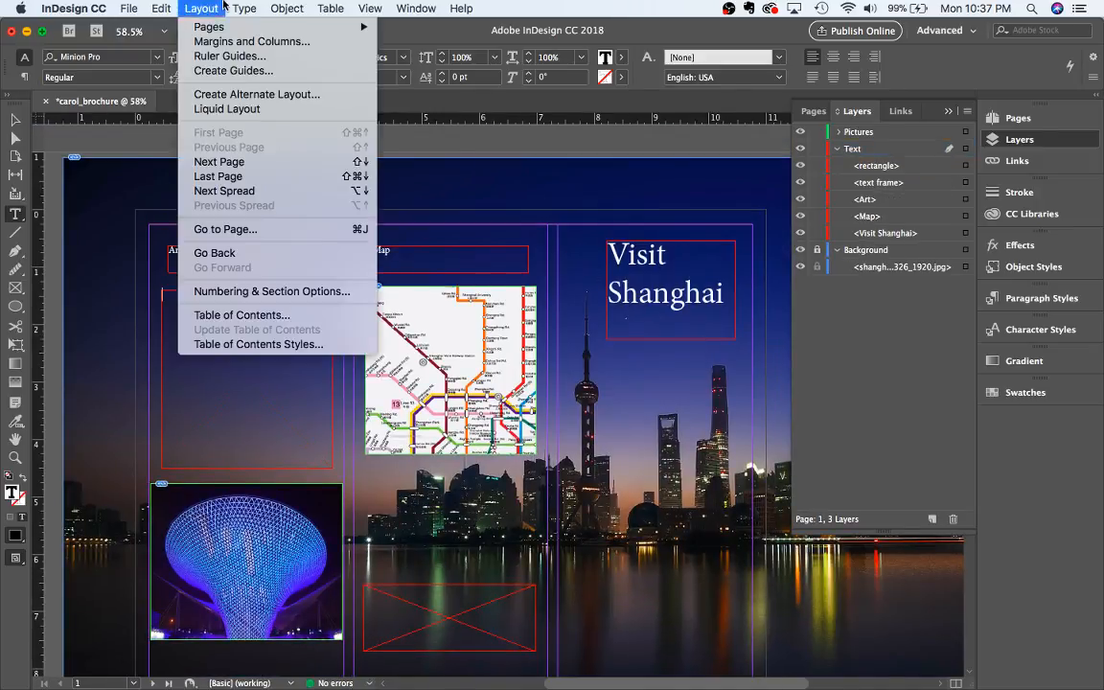
mouse_move(244, 7)
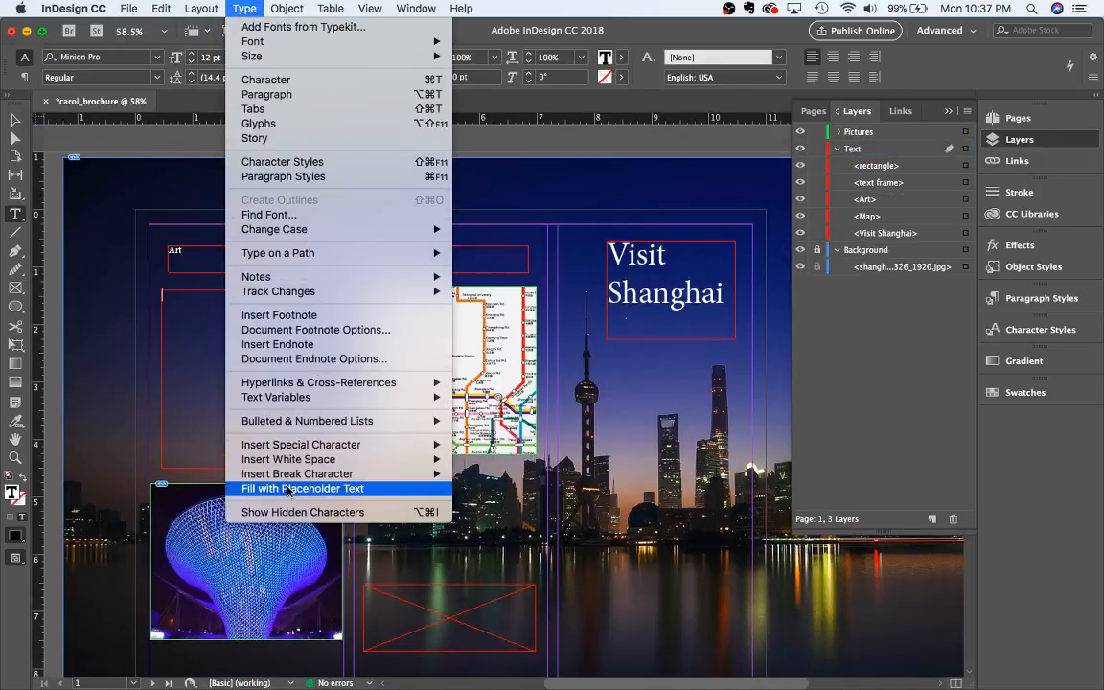
click(289, 489)
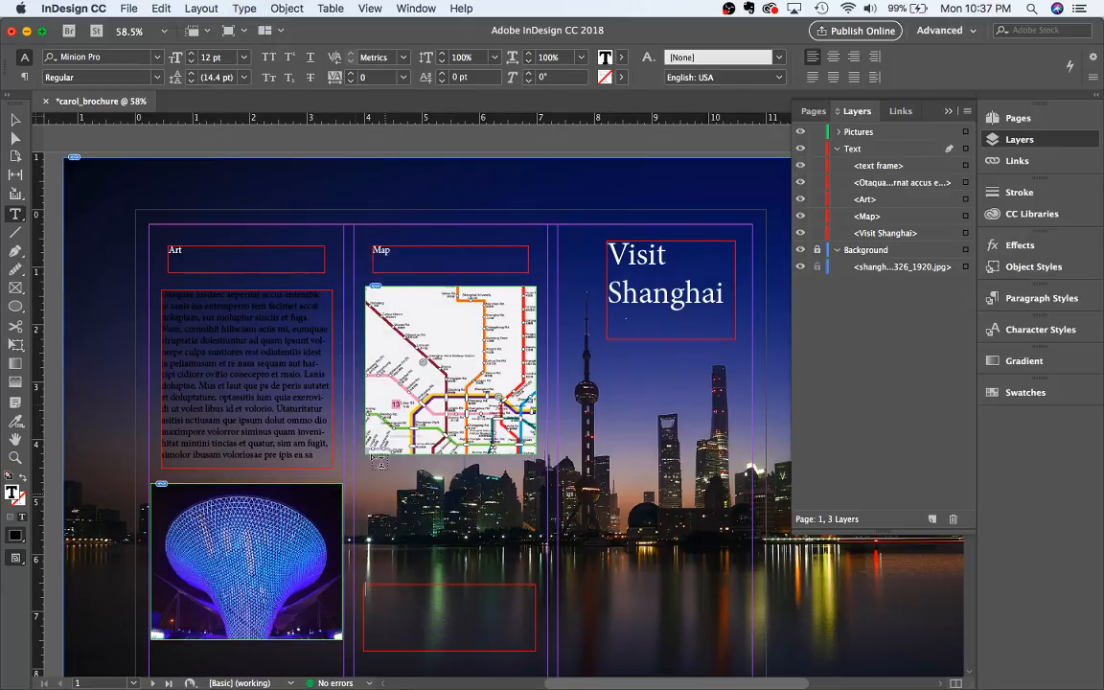
click(328, 8)
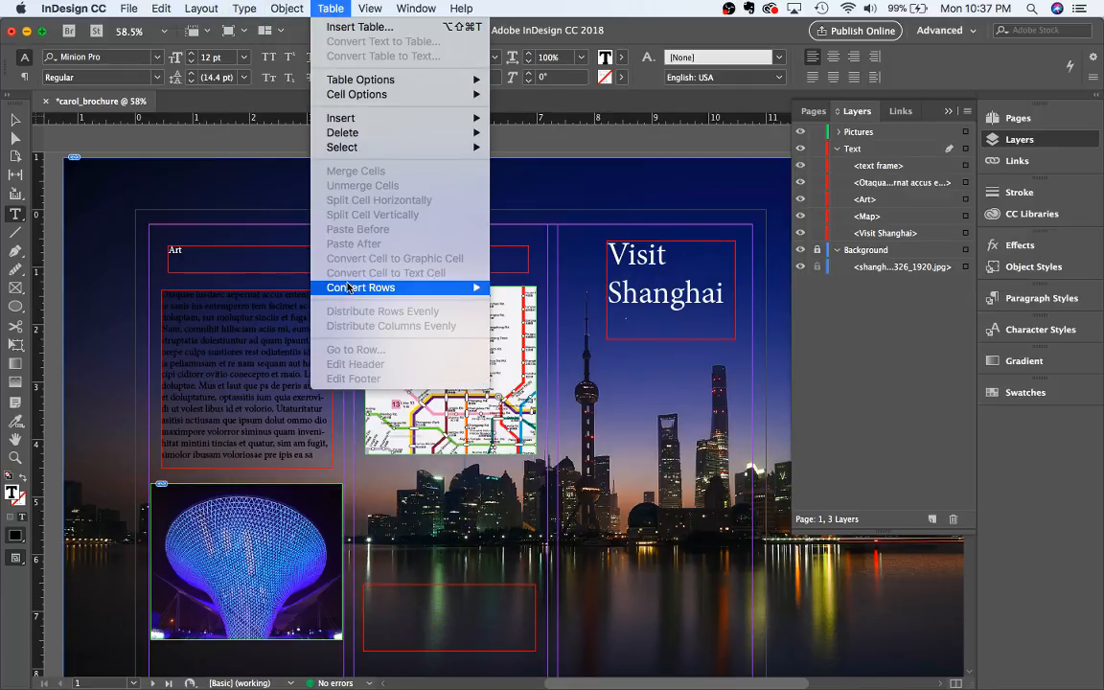
mouse_move(286, 7)
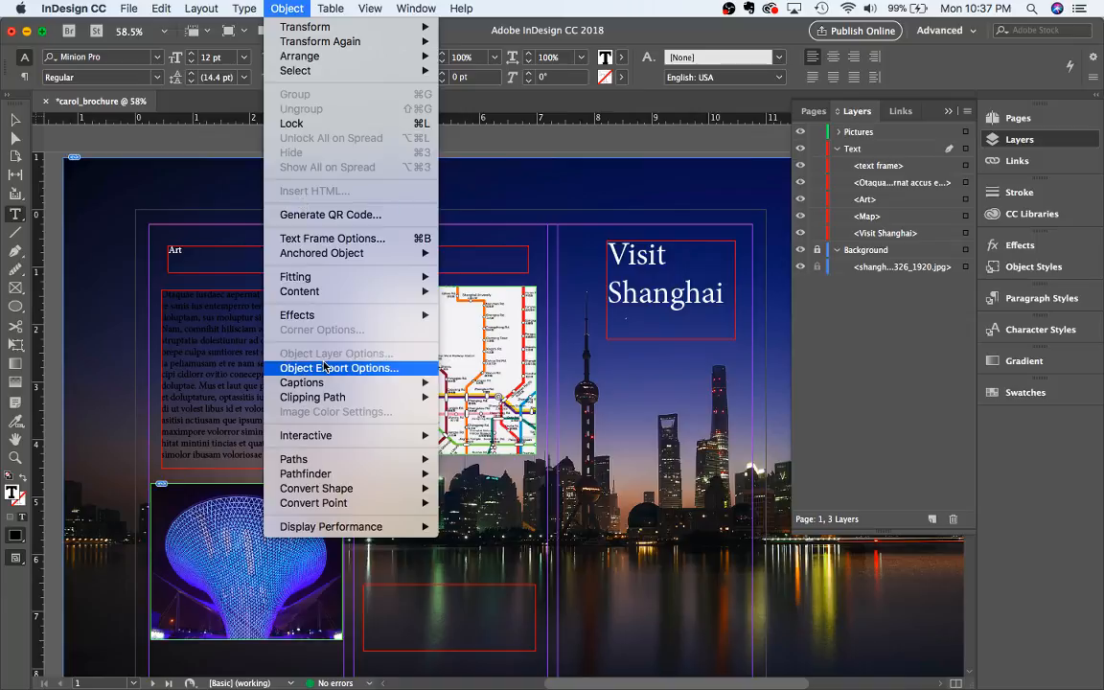
mouse_move(244, 9)
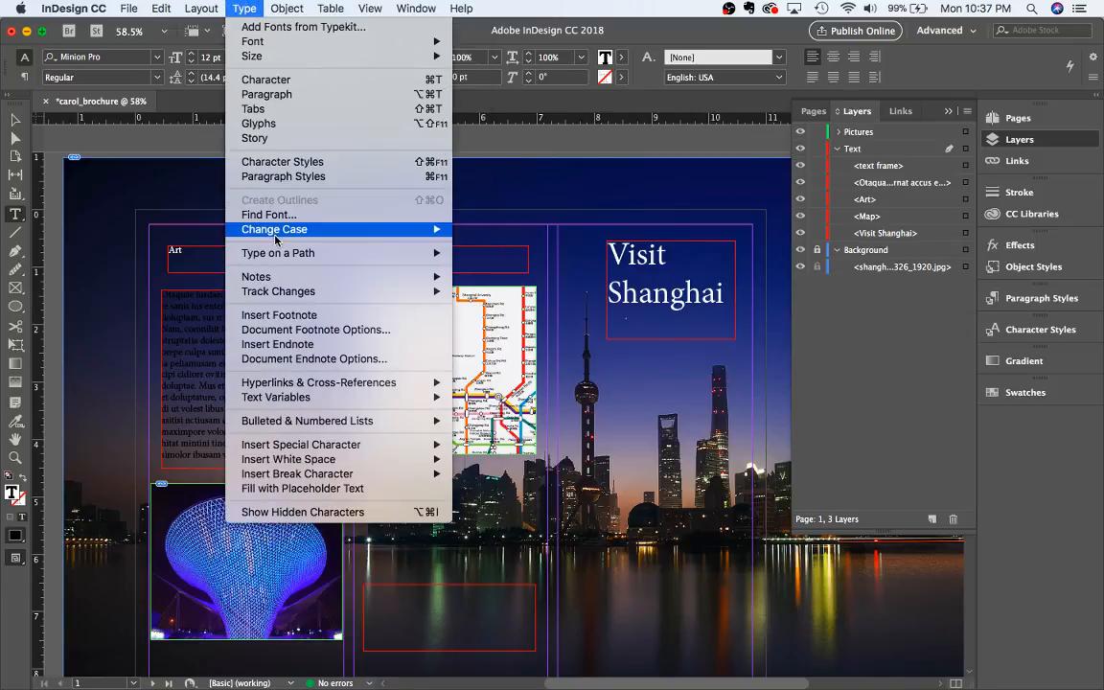
mouse_move(281, 462)
click(288, 488)
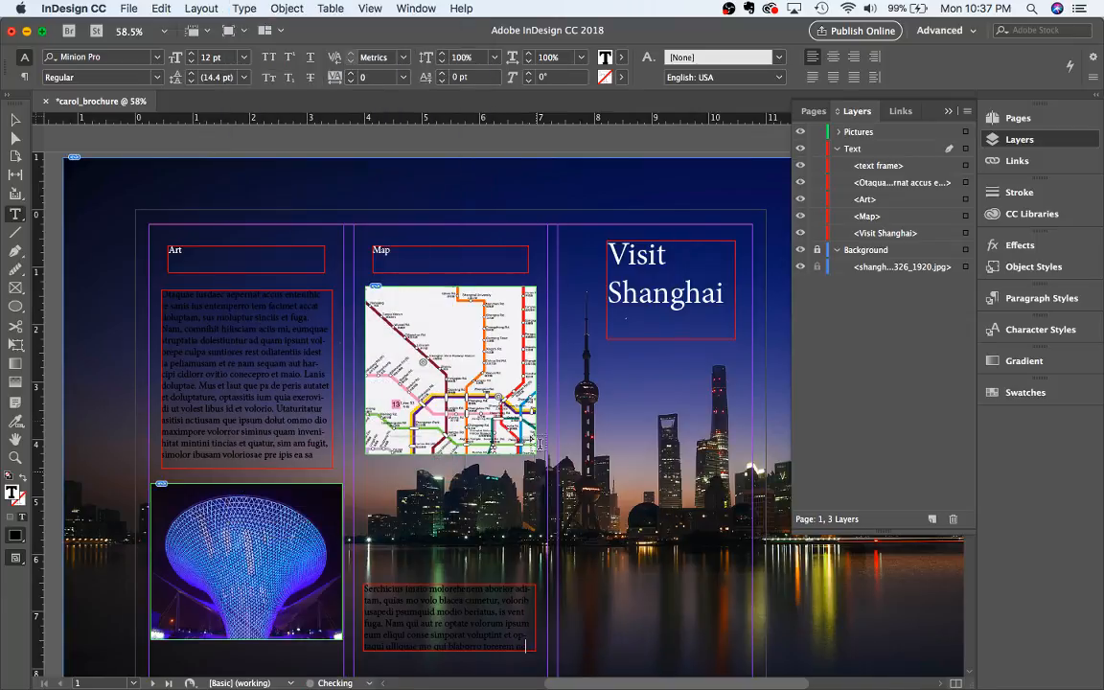
scroll(543, 451, down, 5)
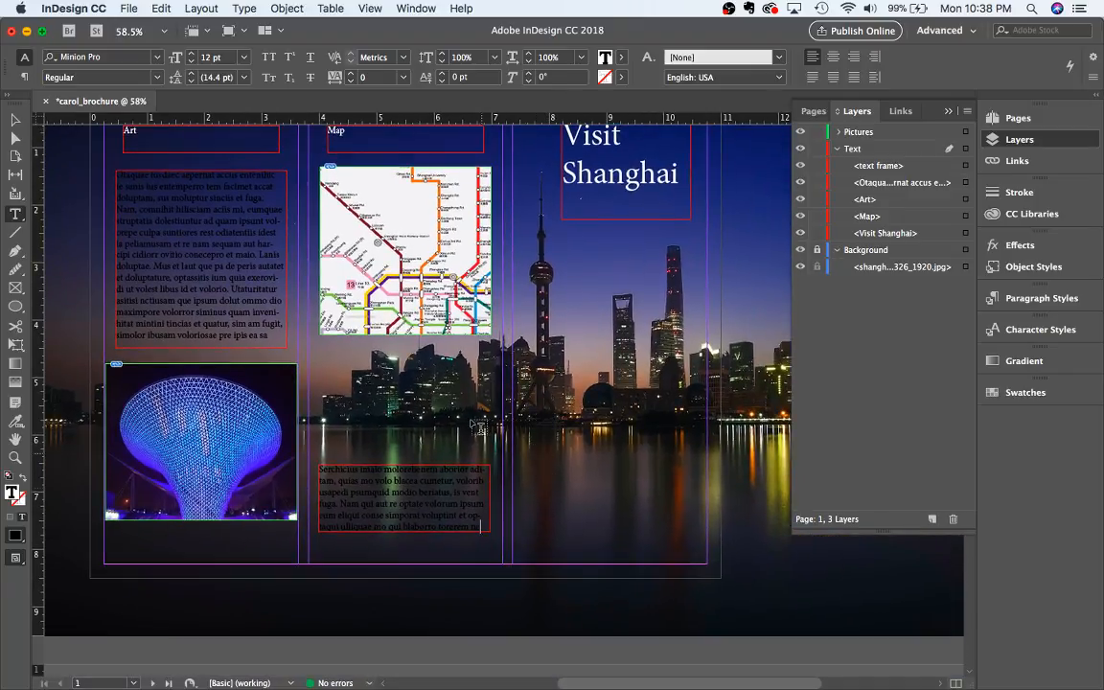
scroll(477, 428, up, 3)
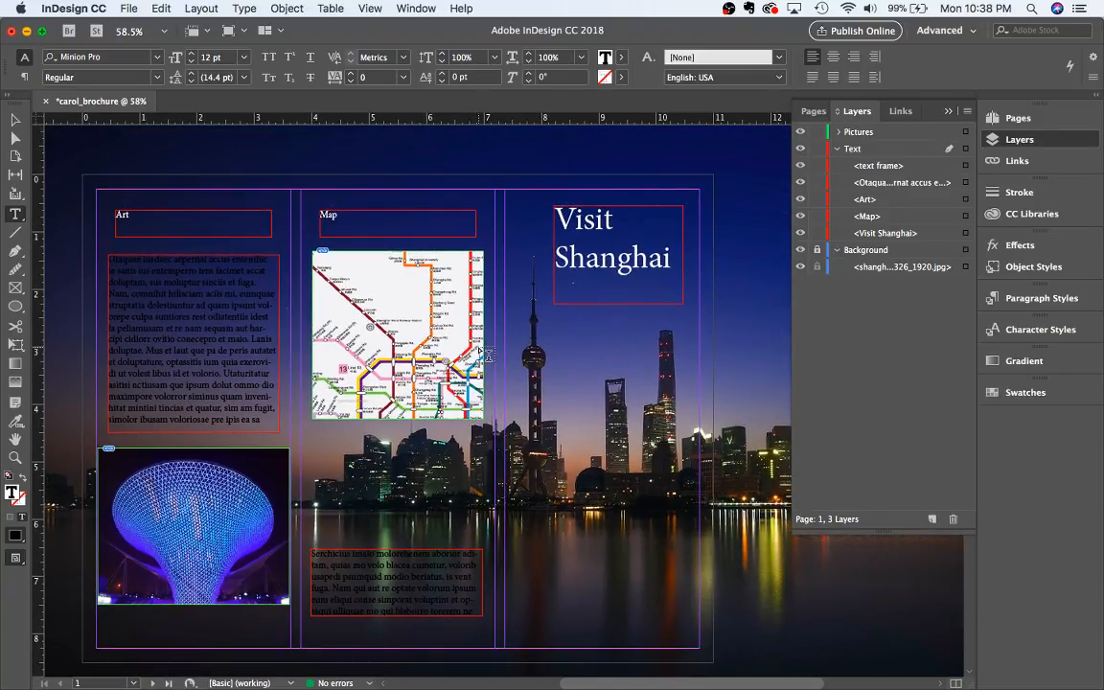
click(414, 227)
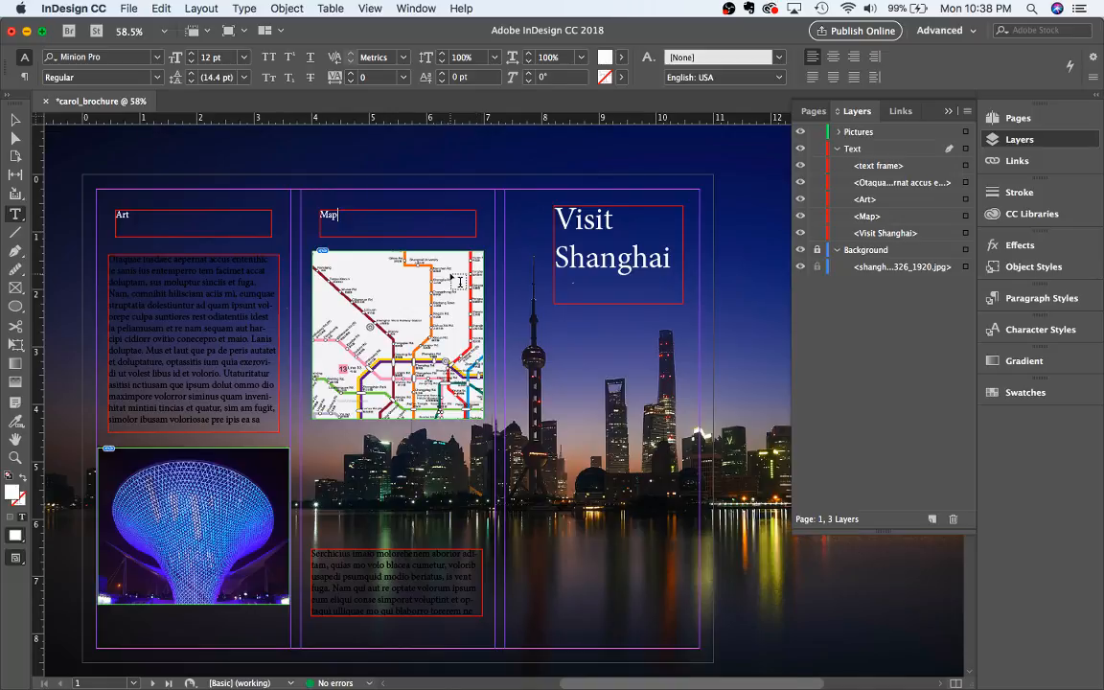
scroll(460, 281, down, 10)
scroll(449, 281, down, 2)
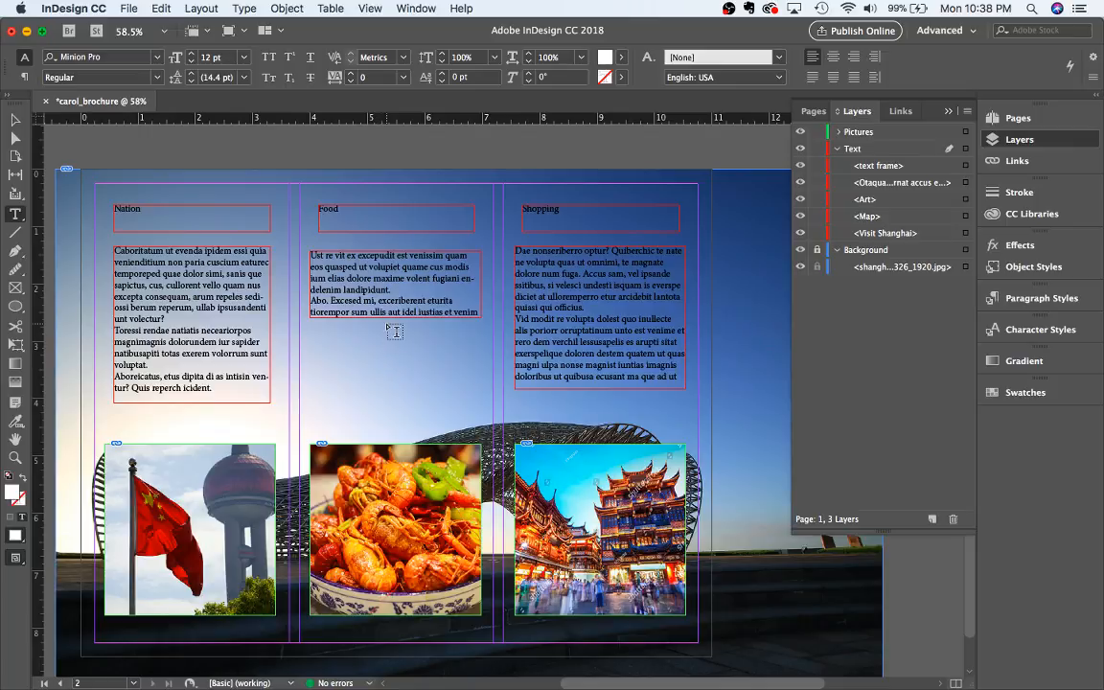
scroll(377, 308, up, 10)
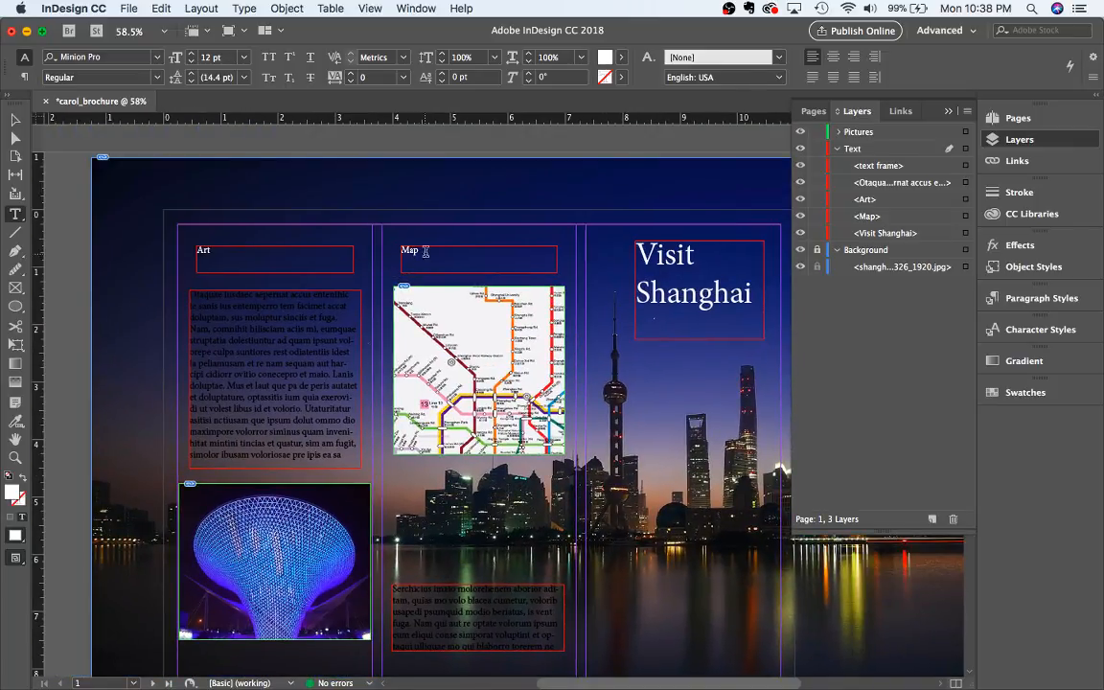
Format the Map heading on page 1 in Arial at 18 pt with centred alignment
double_click(426, 251)
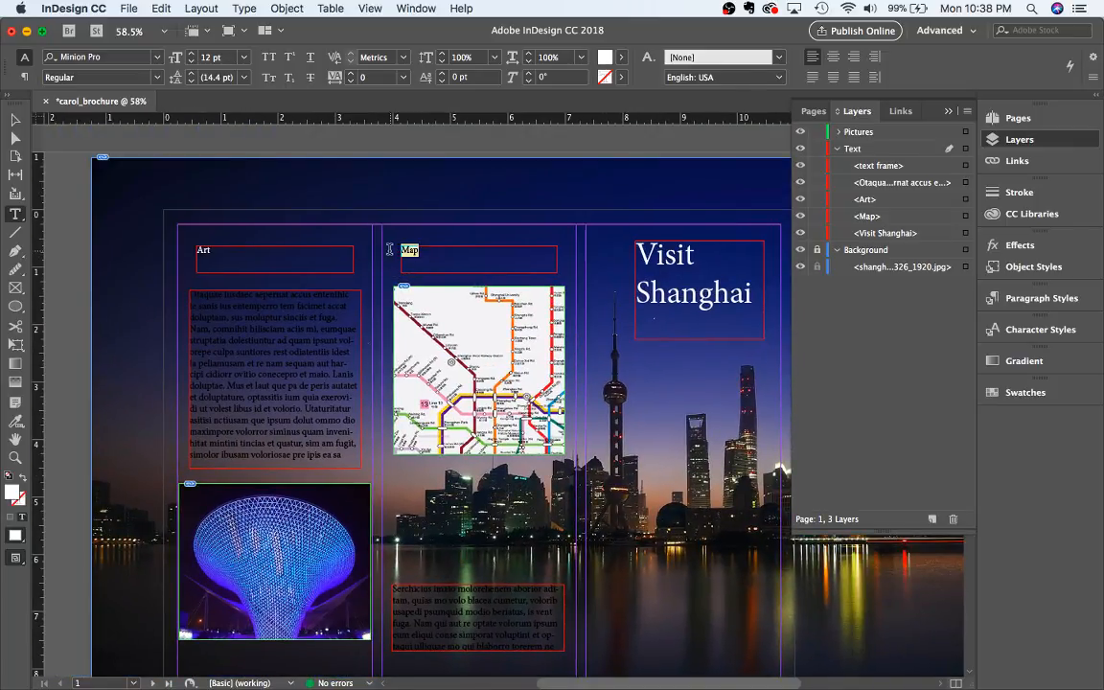
click(159, 59)
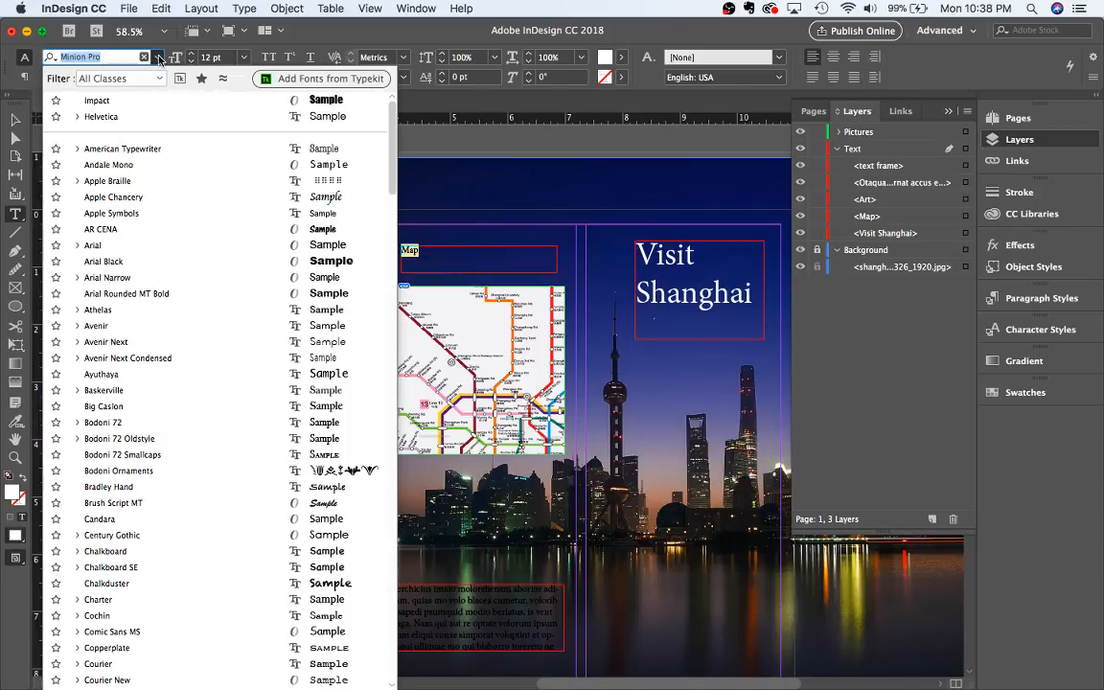
click(145, 248)
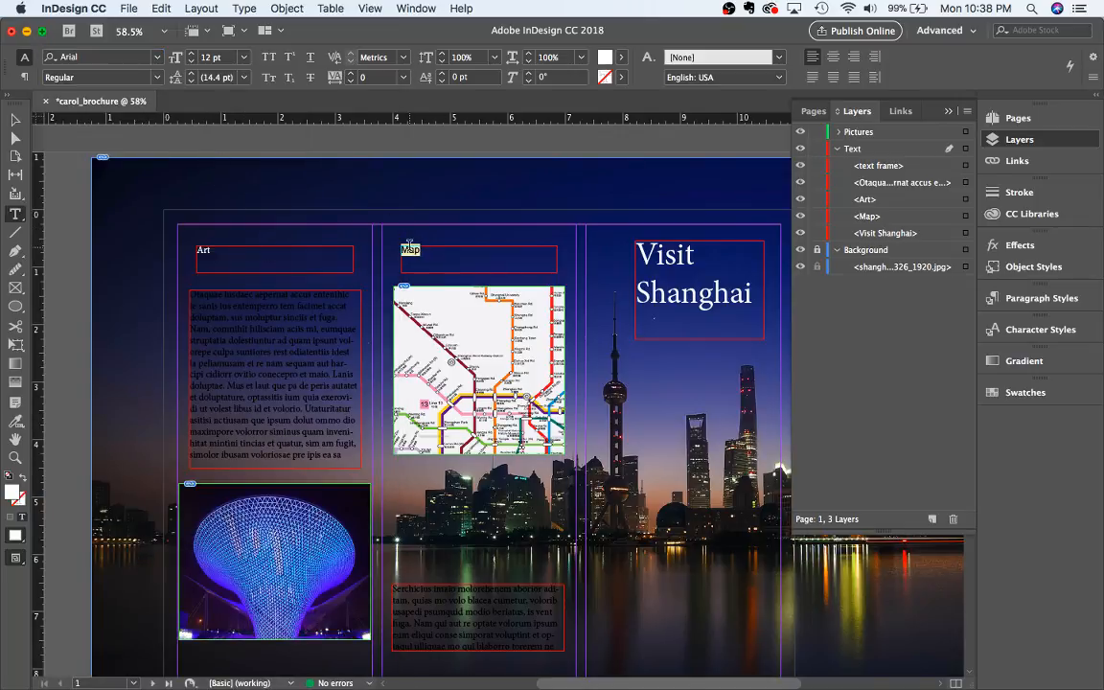
click(833, 56)
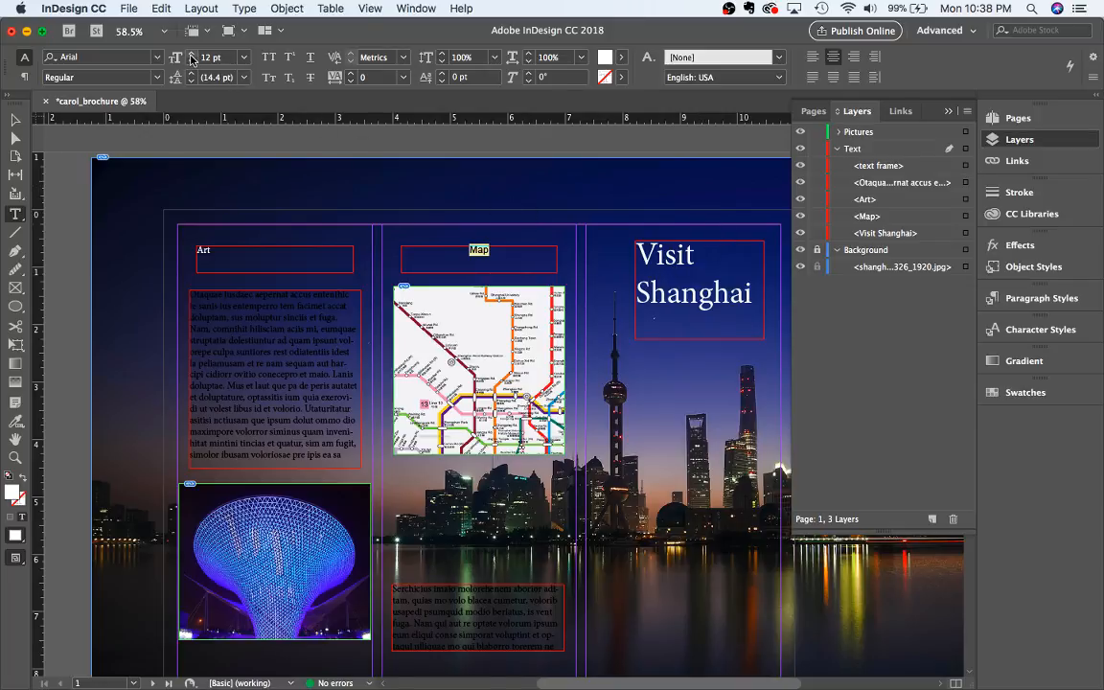
click(243, 57)
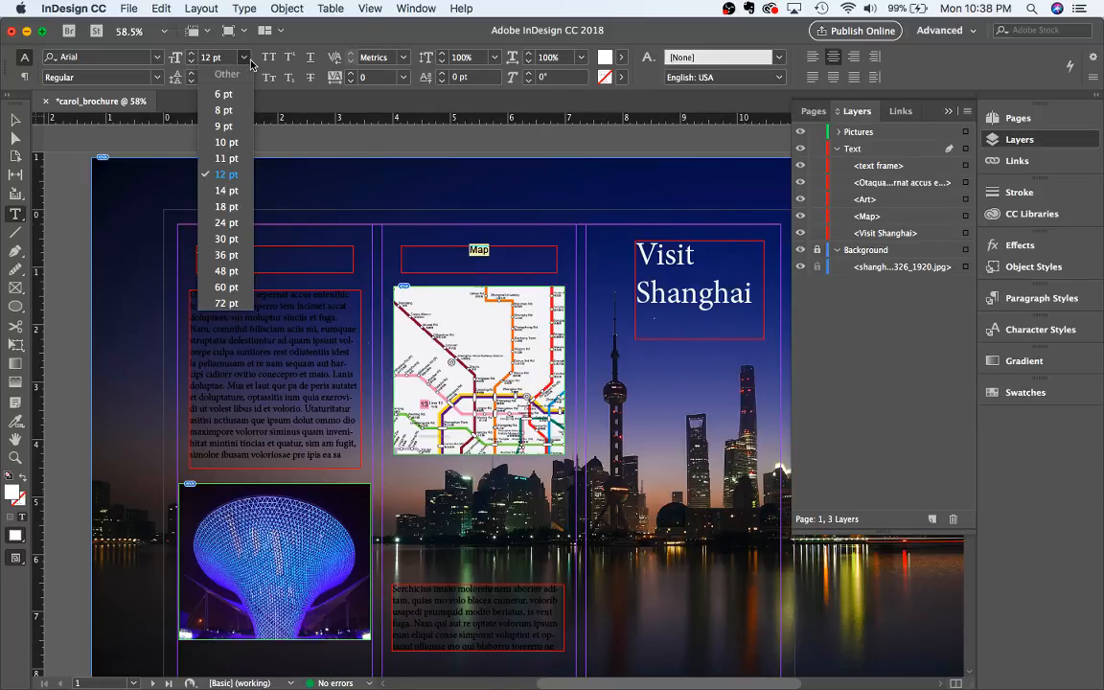
click(234, 211)
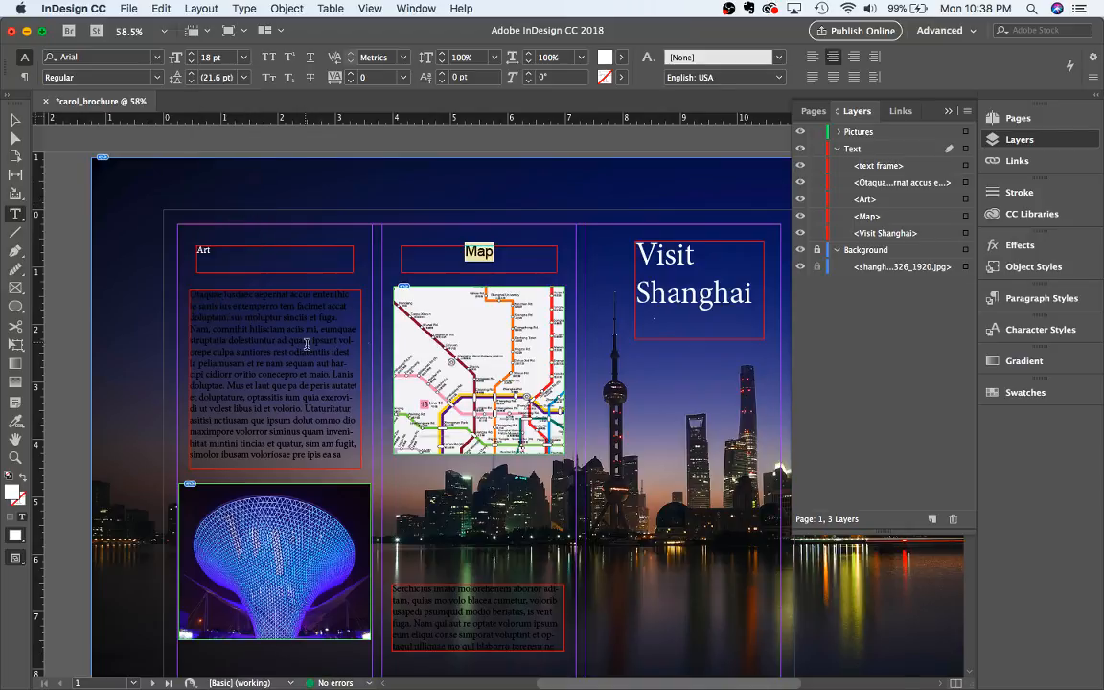
click(453, 269)
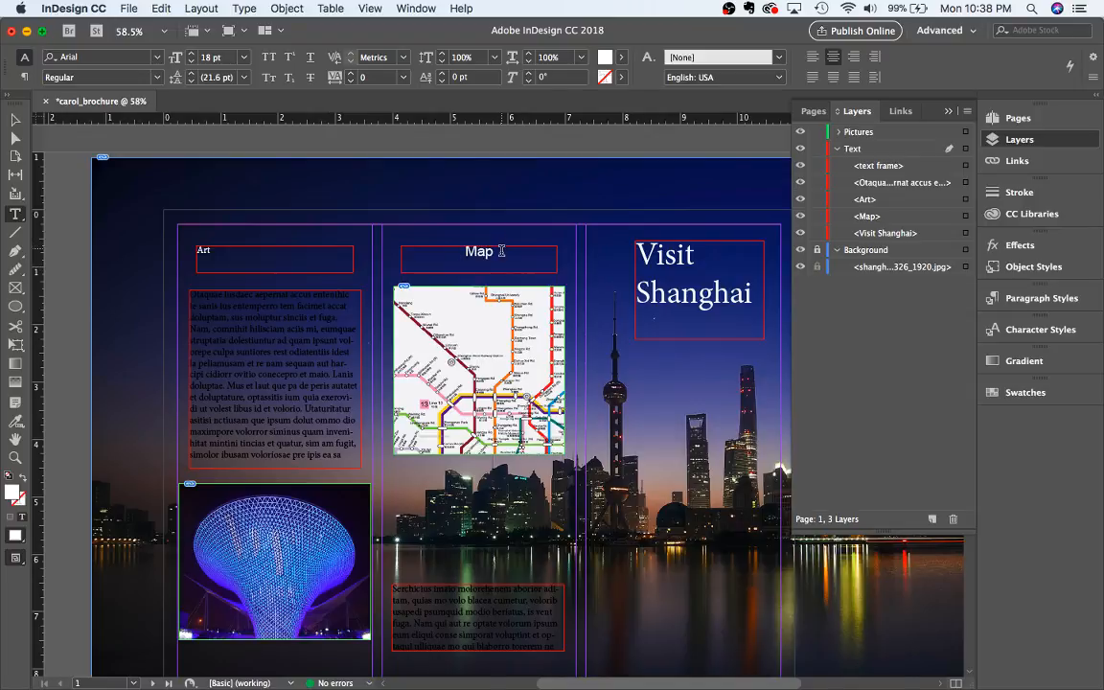
Change the font of the Map heading on page 1 to Arial Narrow Bold
drag(501, 253, 463, 253)
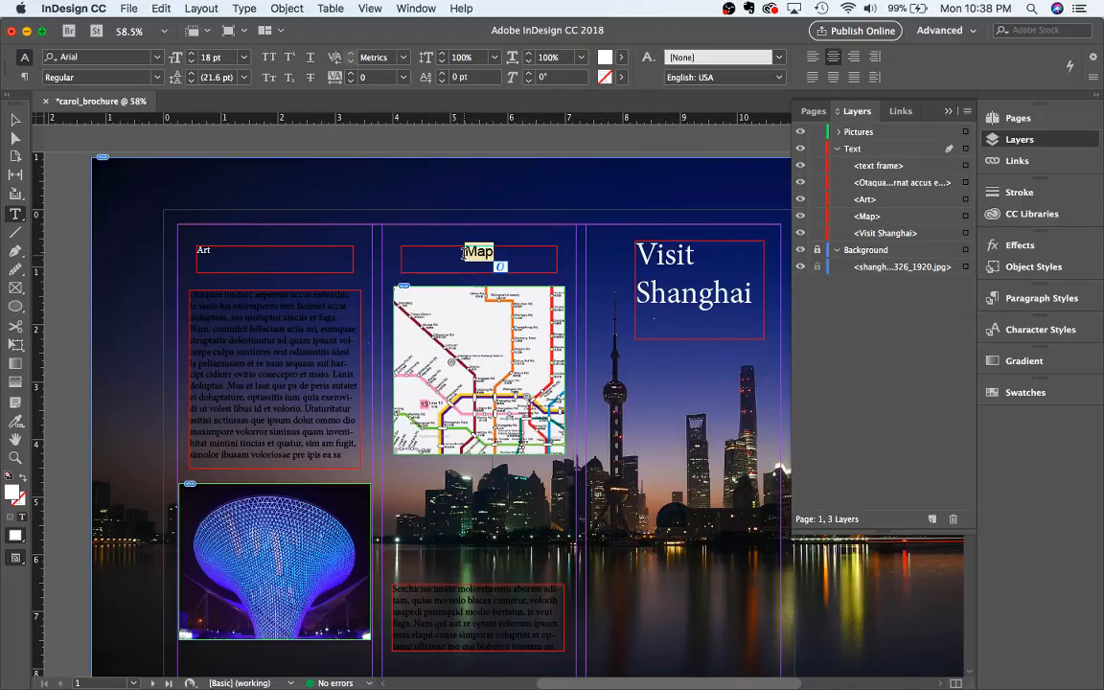
click(156, 77)
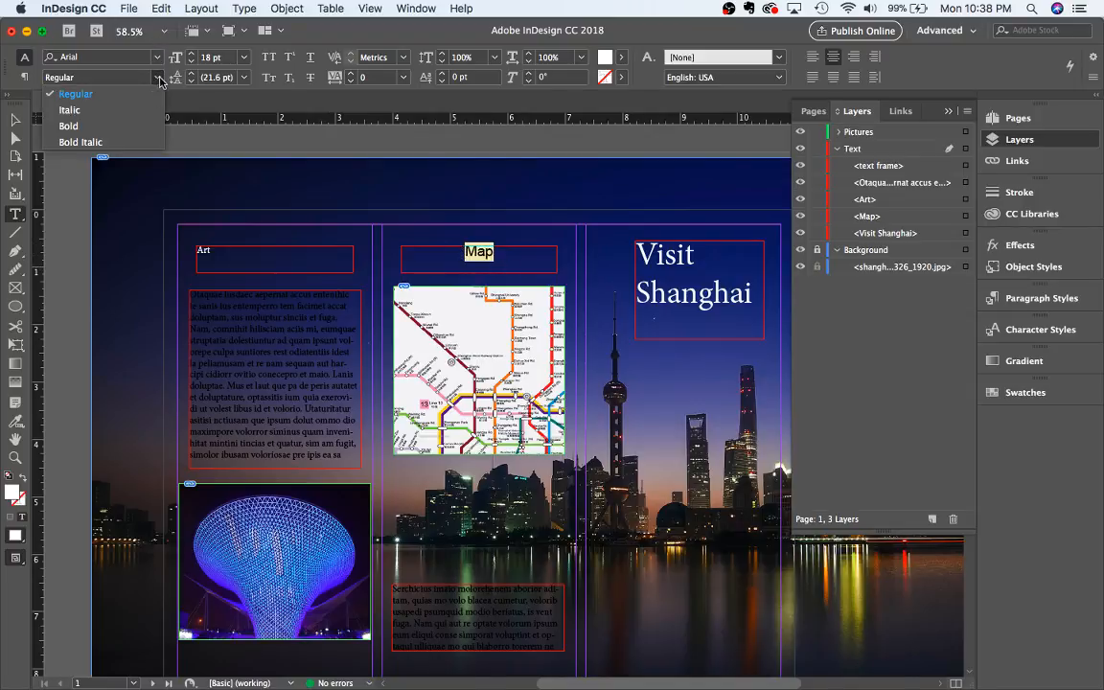
click(132, 125)
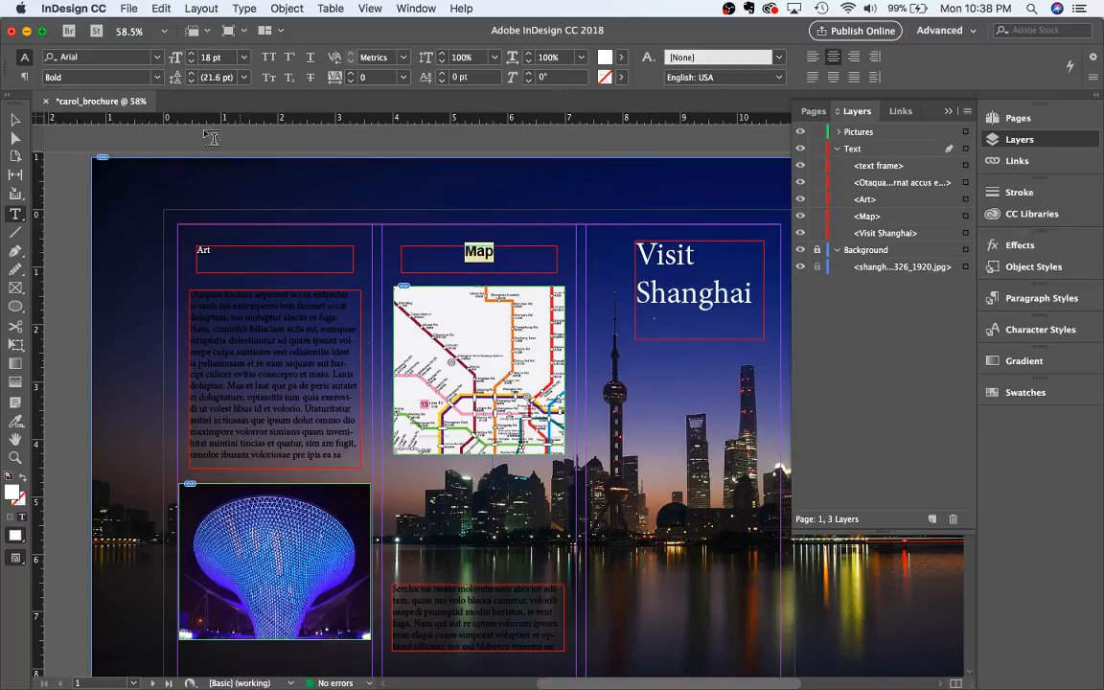
click(151, 78)
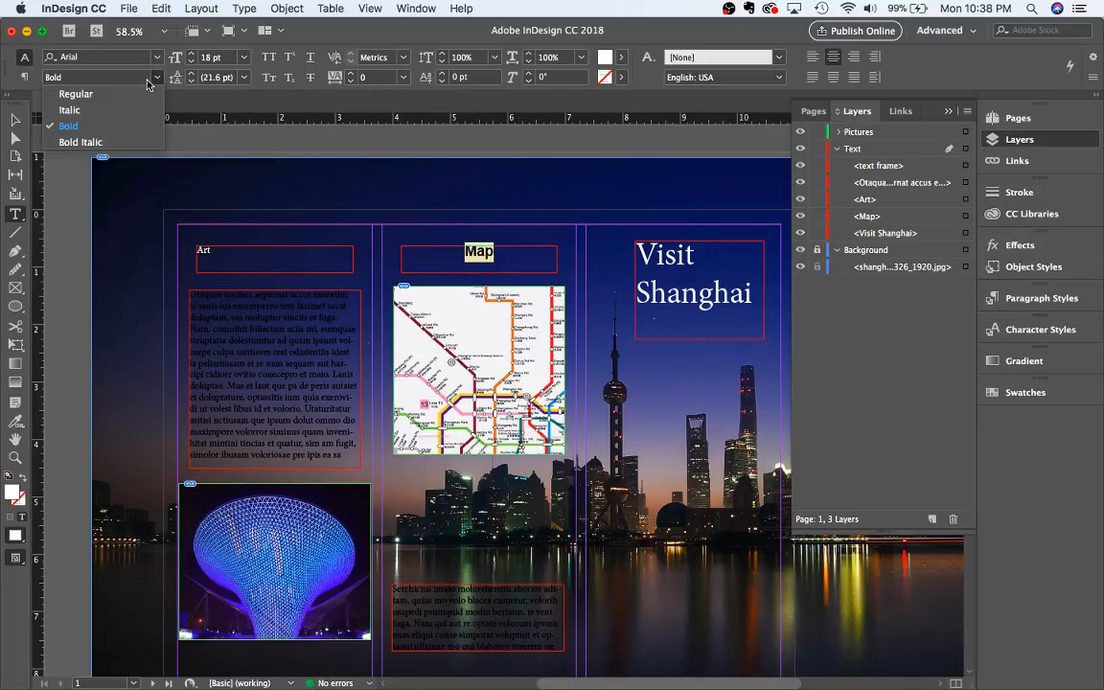
click(153, 74)
click(141, 56)
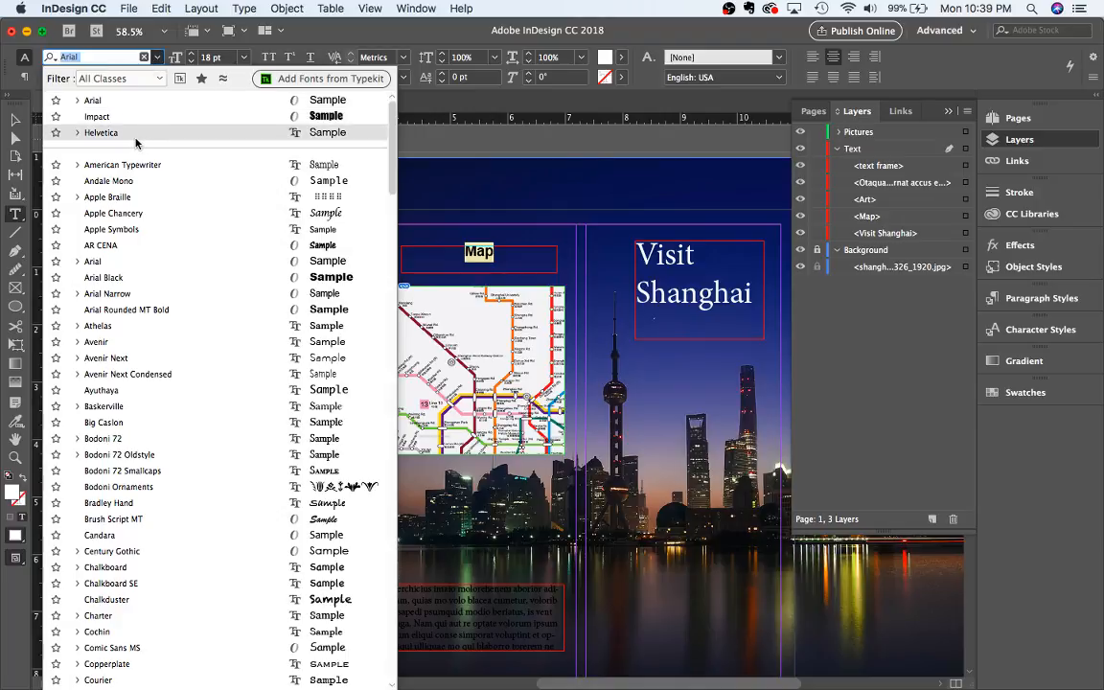
click(107, 293)
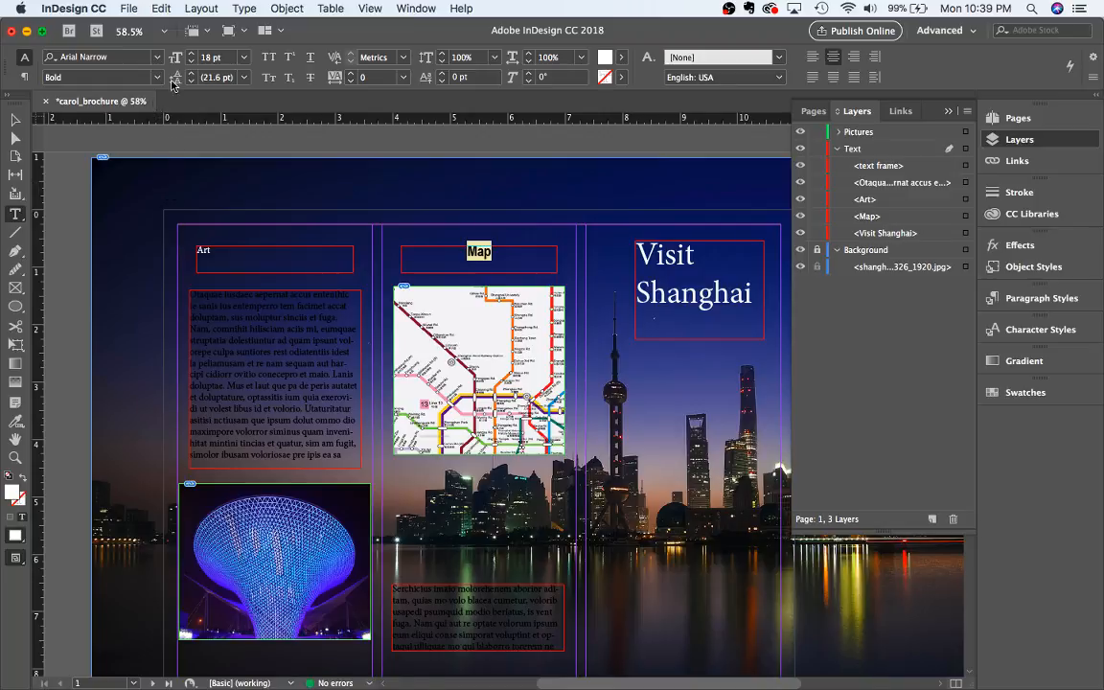
click(501, 254)
Set the Map heading's size to 24 pt and extend its text to read "Area Map"
scroll(493, 255, down, 3)
scroll(493, 255, down, 1)
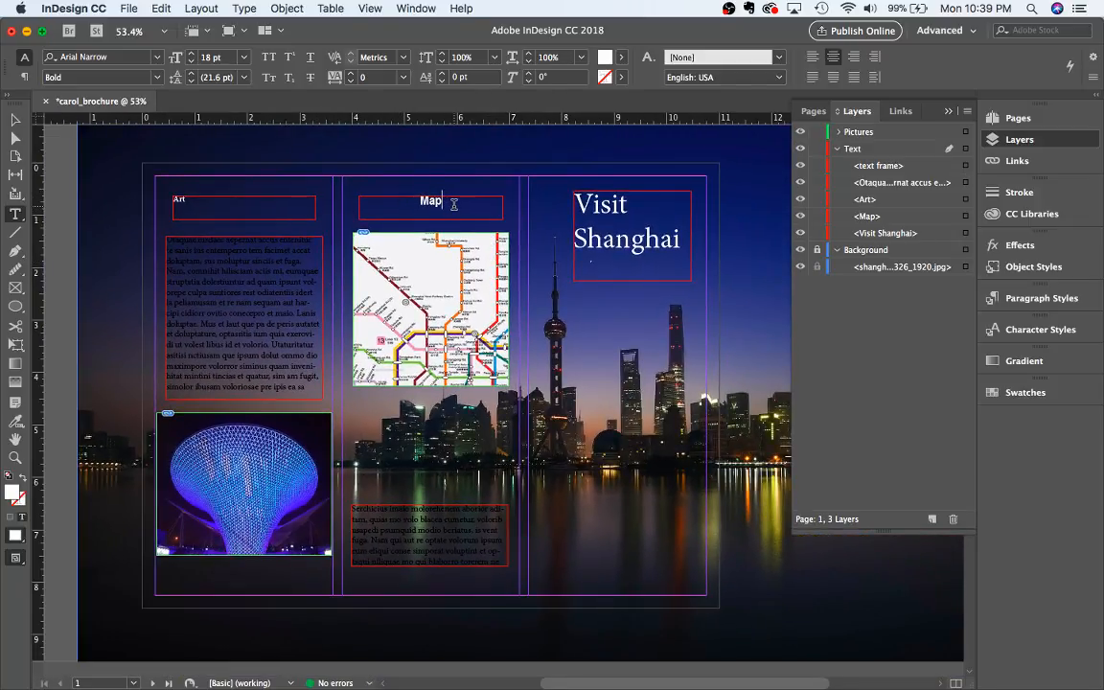
drag(455, 204, 404, 204)
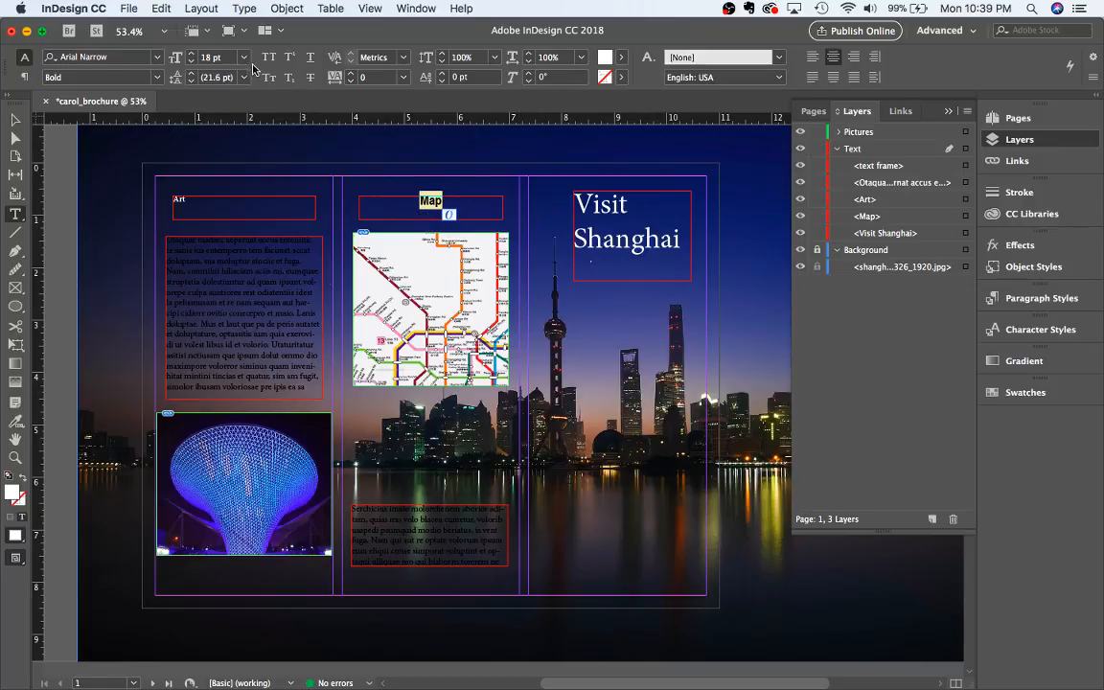
click(243, 57)
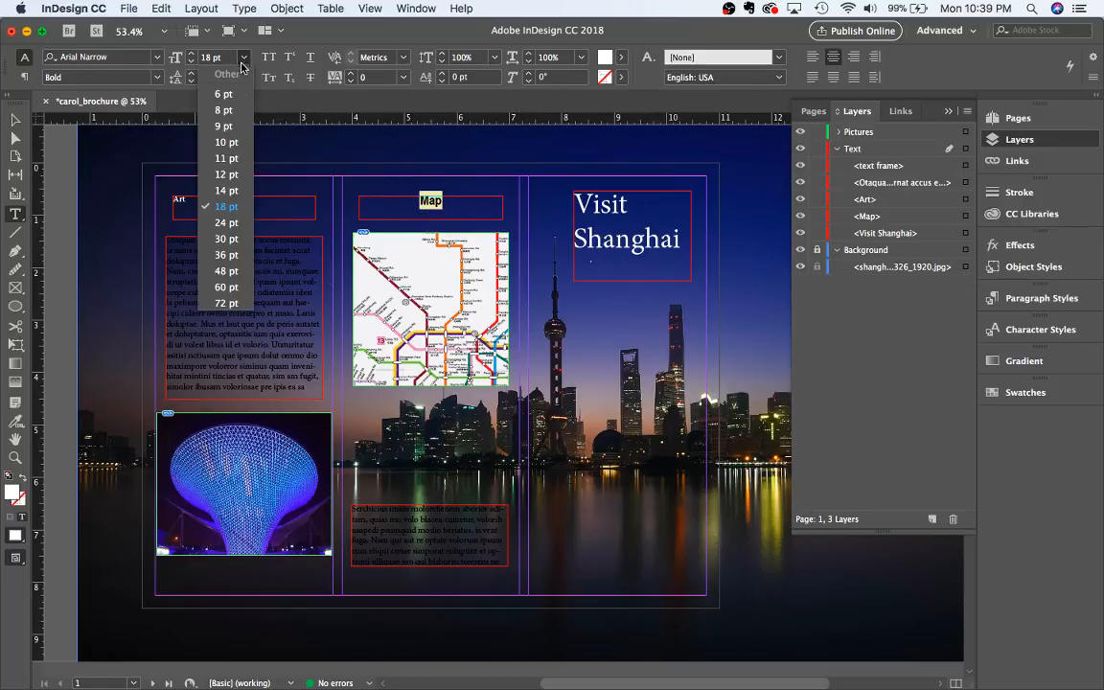
click(226, 222)
click(428, 204)
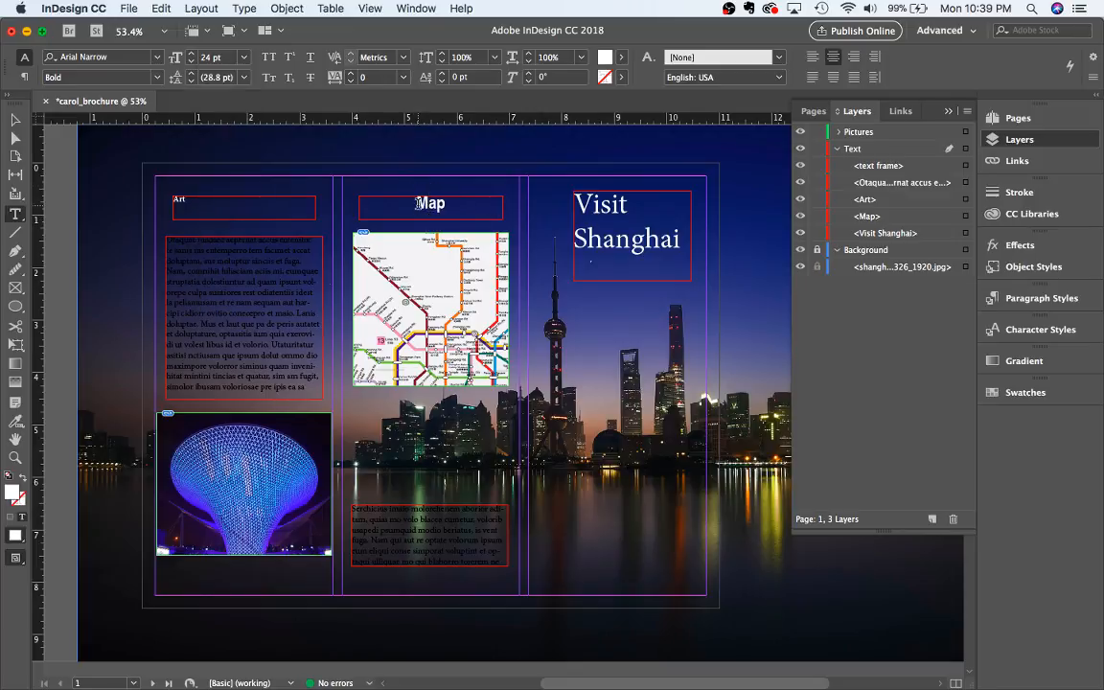
text(Area)
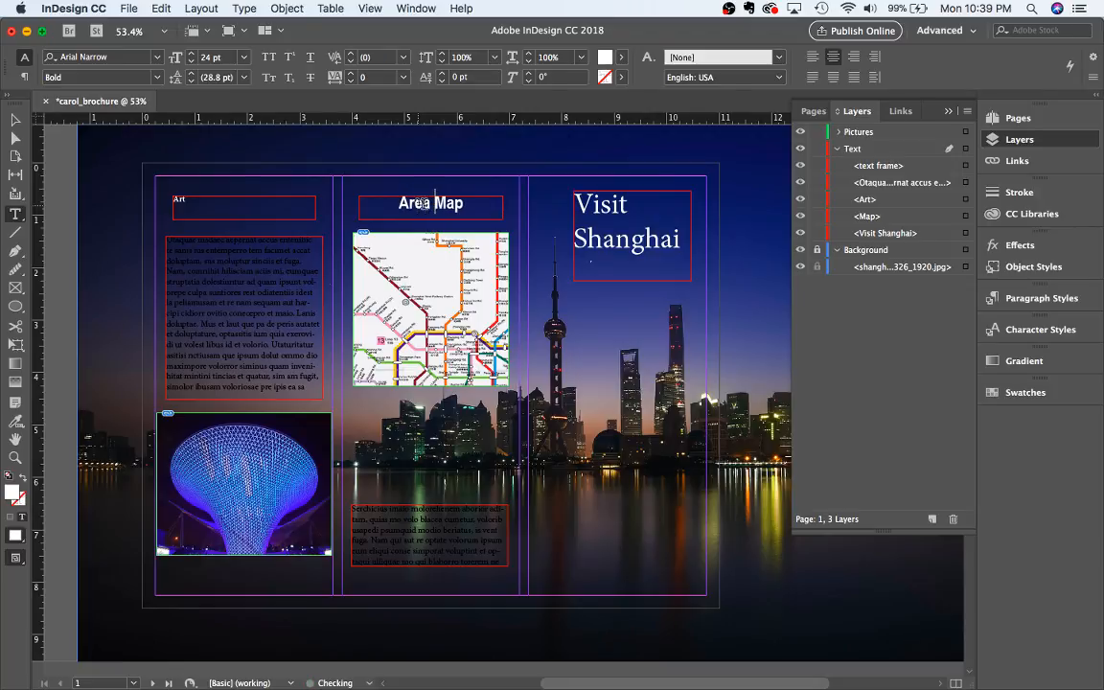
Set the size of the whole Area Map heading to 20 pt
drag(464, 204, 365, 185)
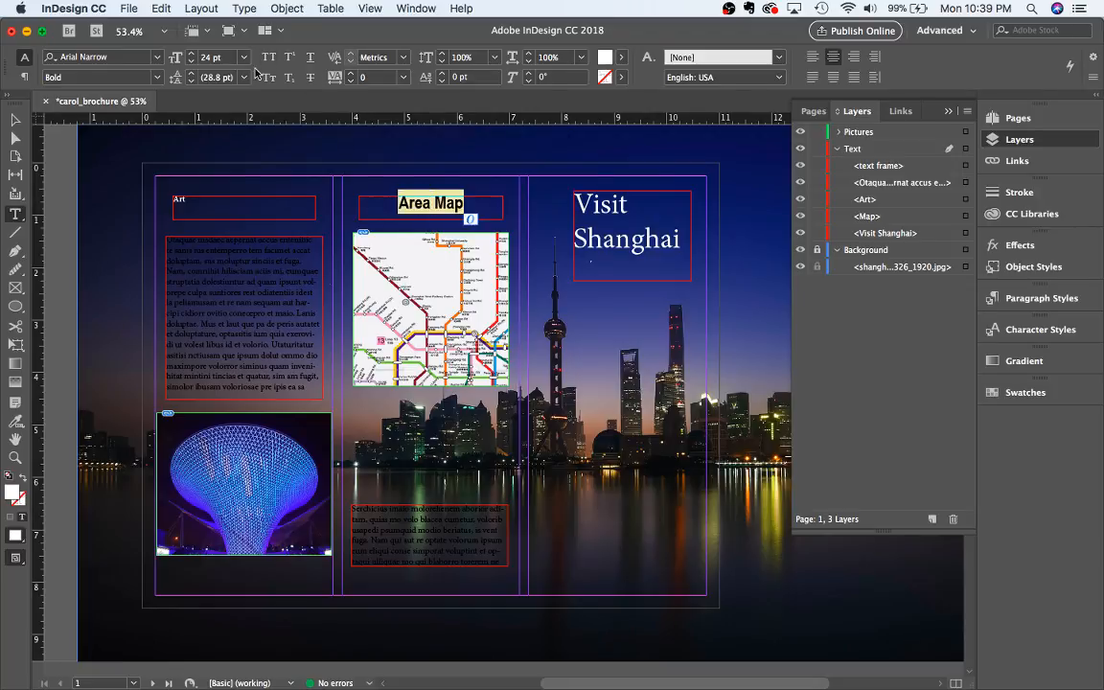
click(244, 57)
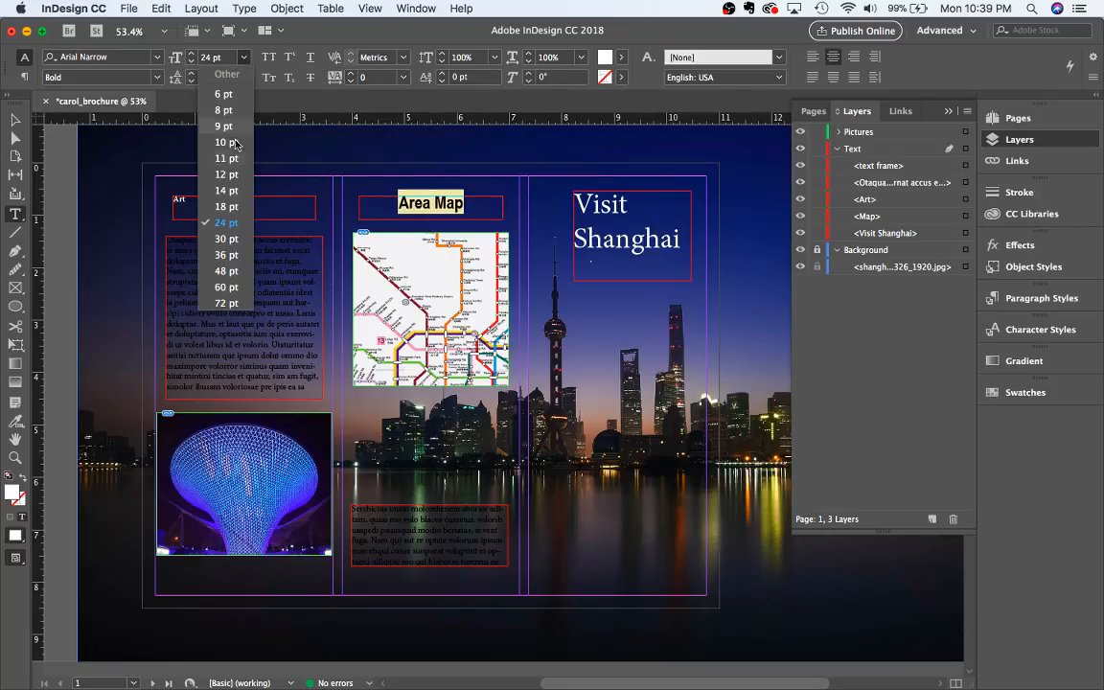
click(225, 206)
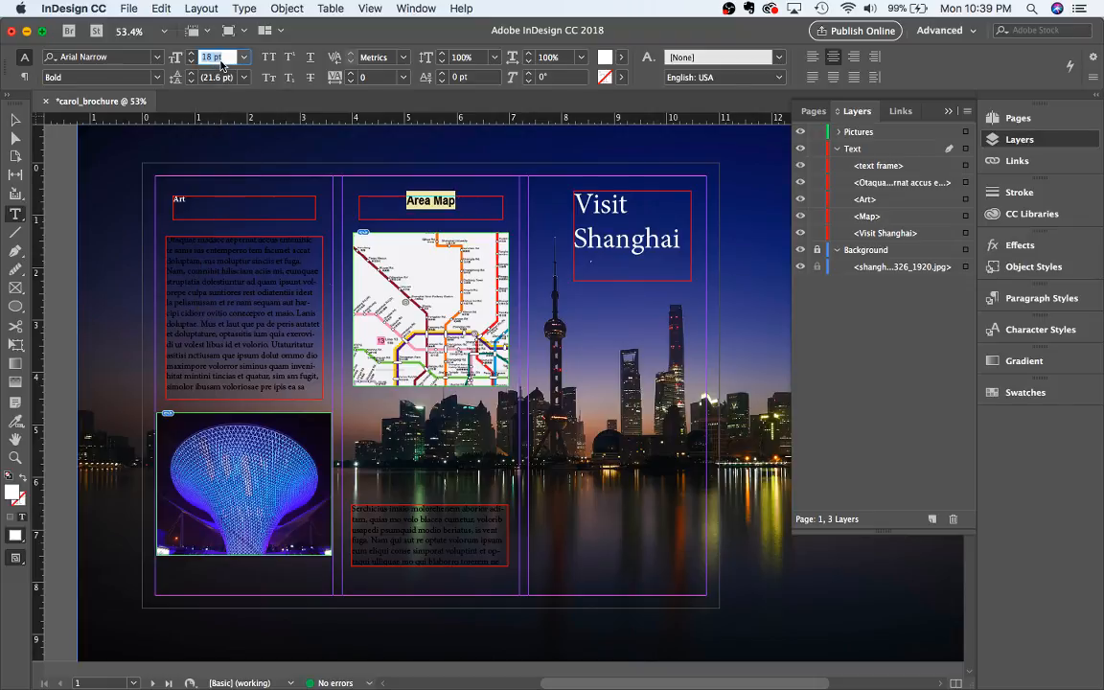
text(20)
key(Return)
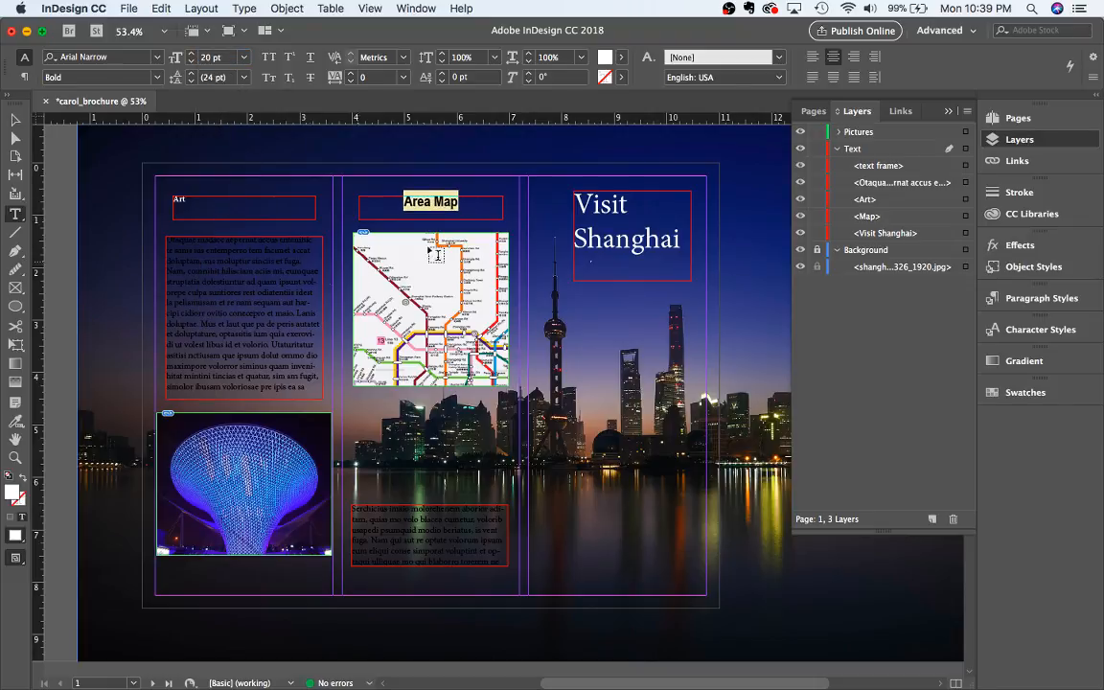
click(482, 202)
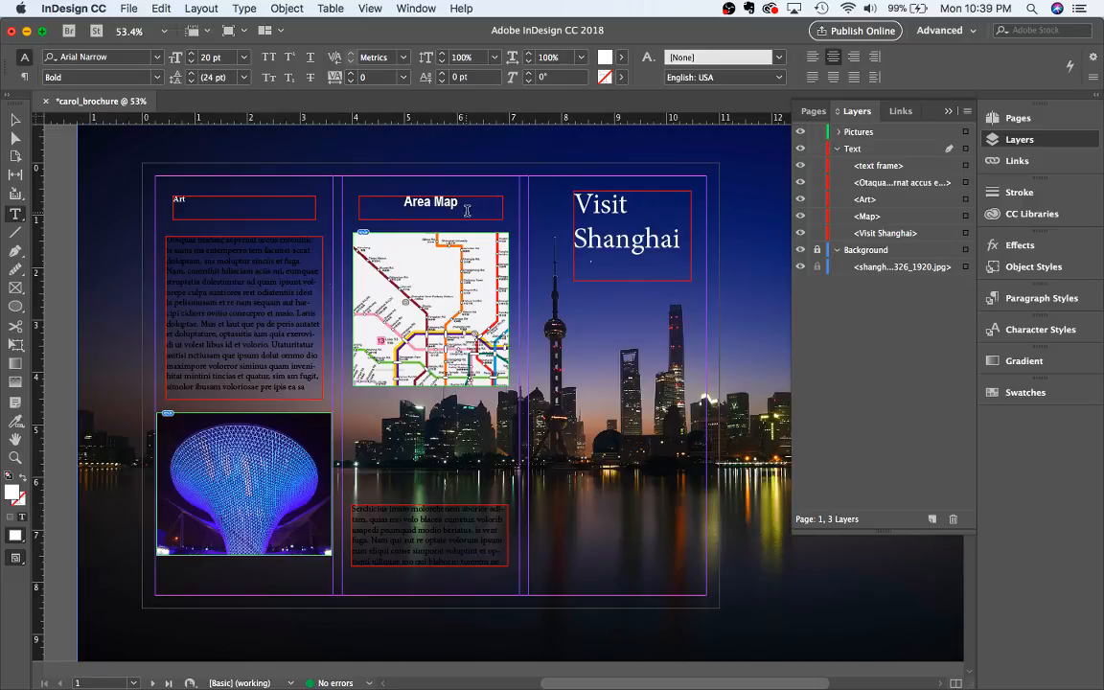
Create a new character style from the formatting of the Area Map heading
triple_click(460, 206)
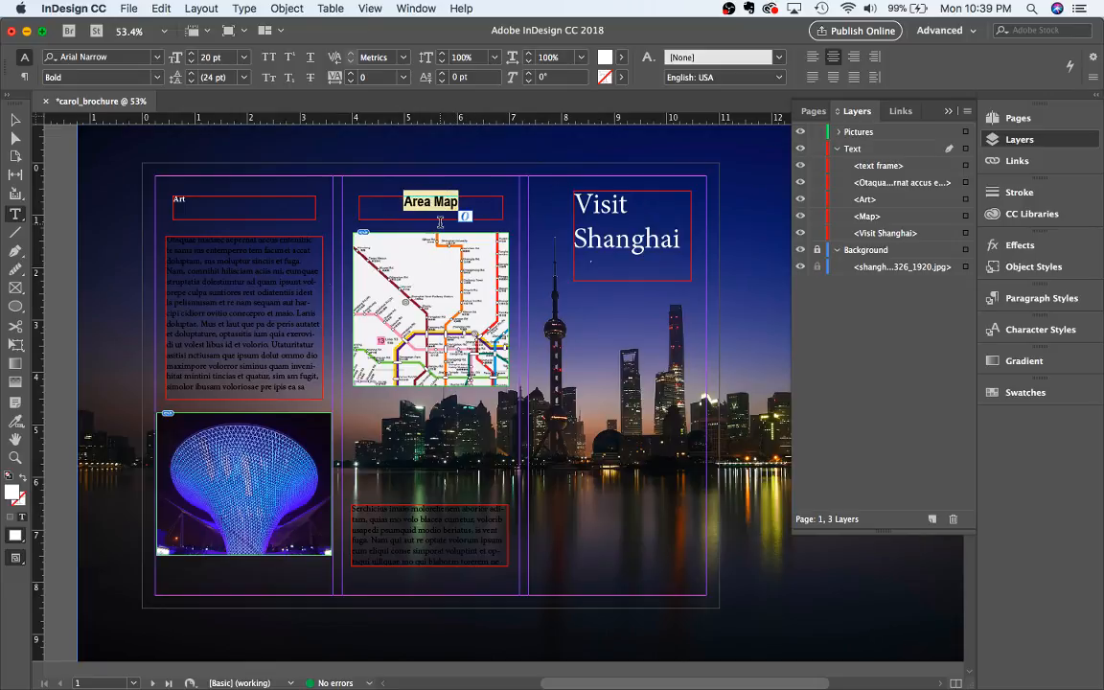
click(1032, 335)
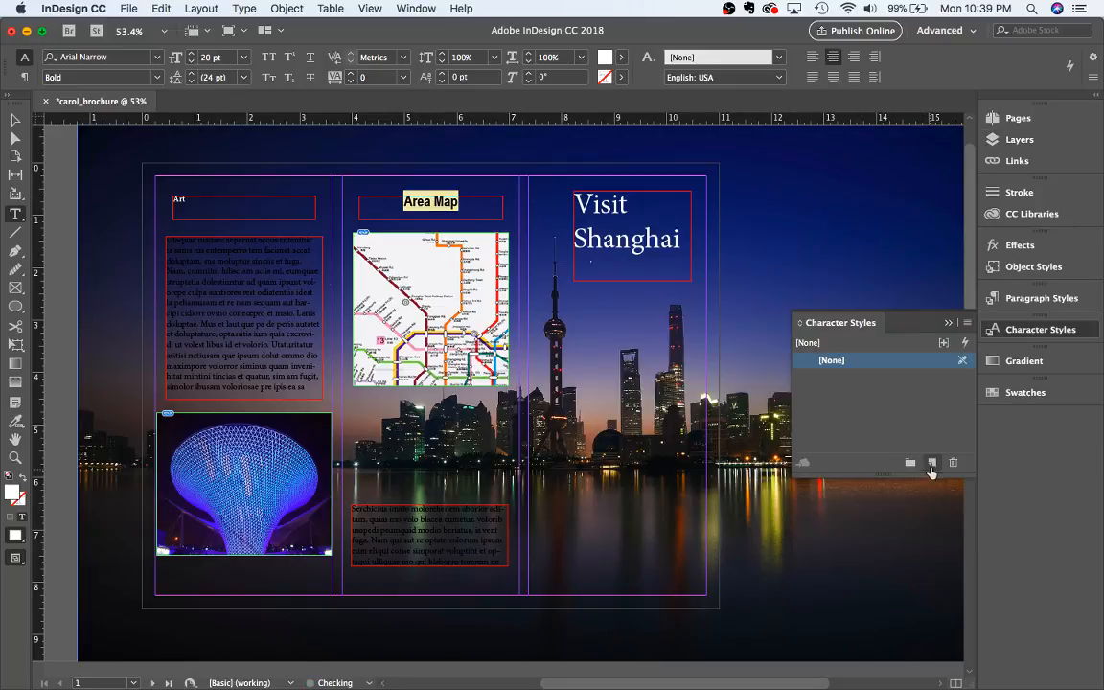
click(931, 463)
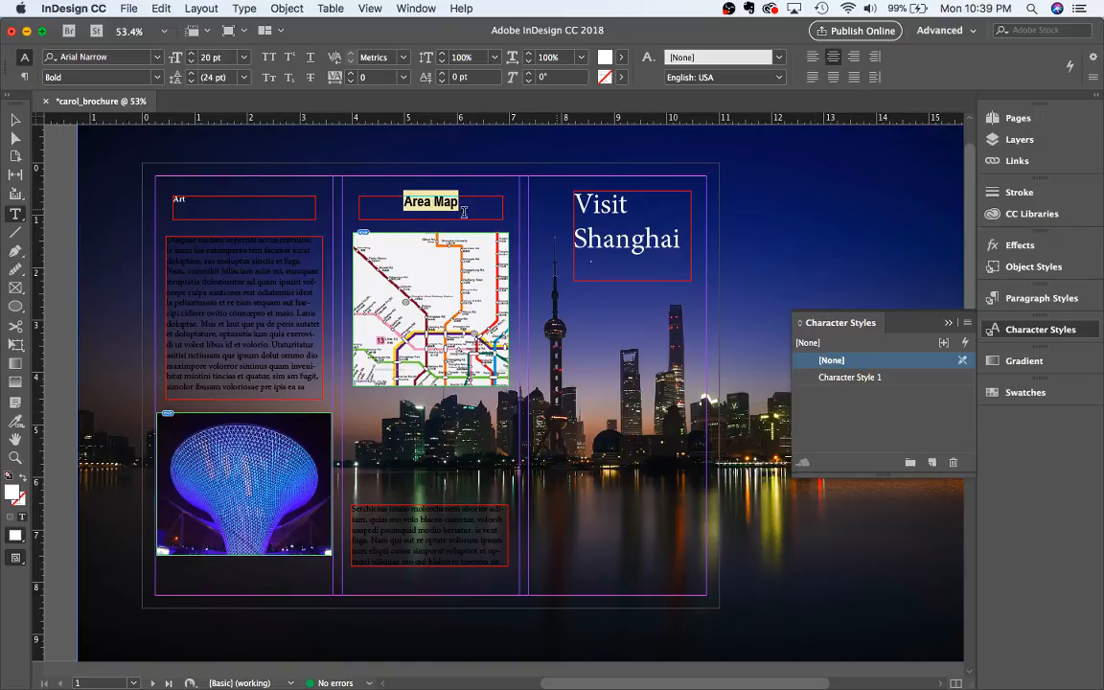
Apply Character Style 1 to the Art heading on page 1 and centre it in its frame
click(314, 206)
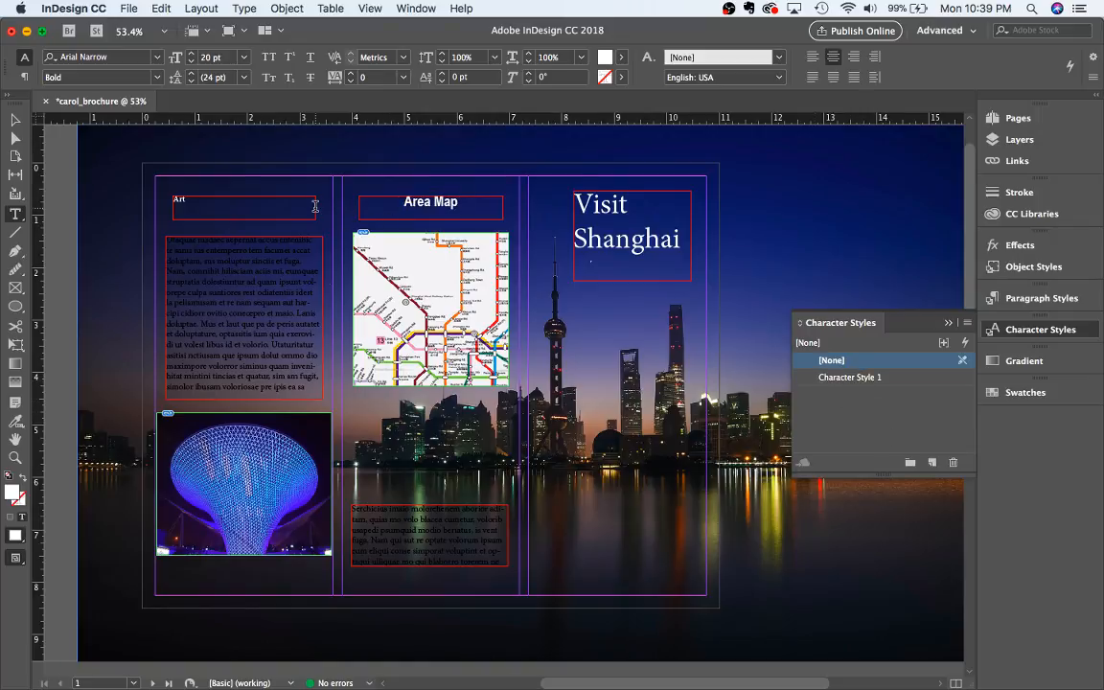
double_click(179, 201)
click(836, 379)
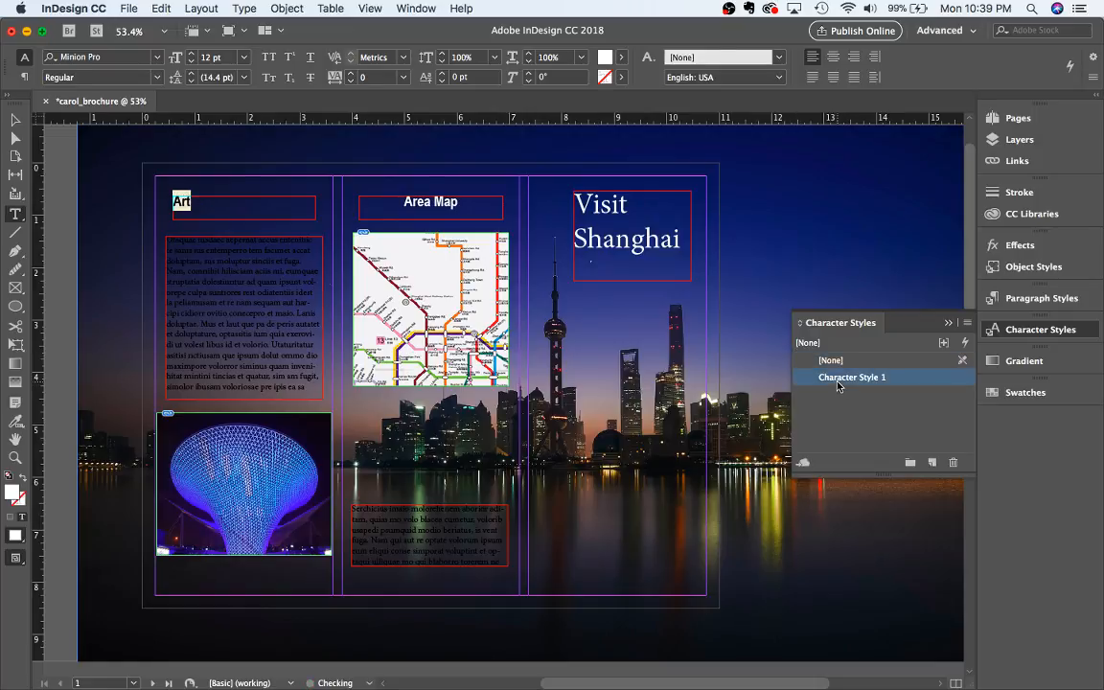
click(832, 57)
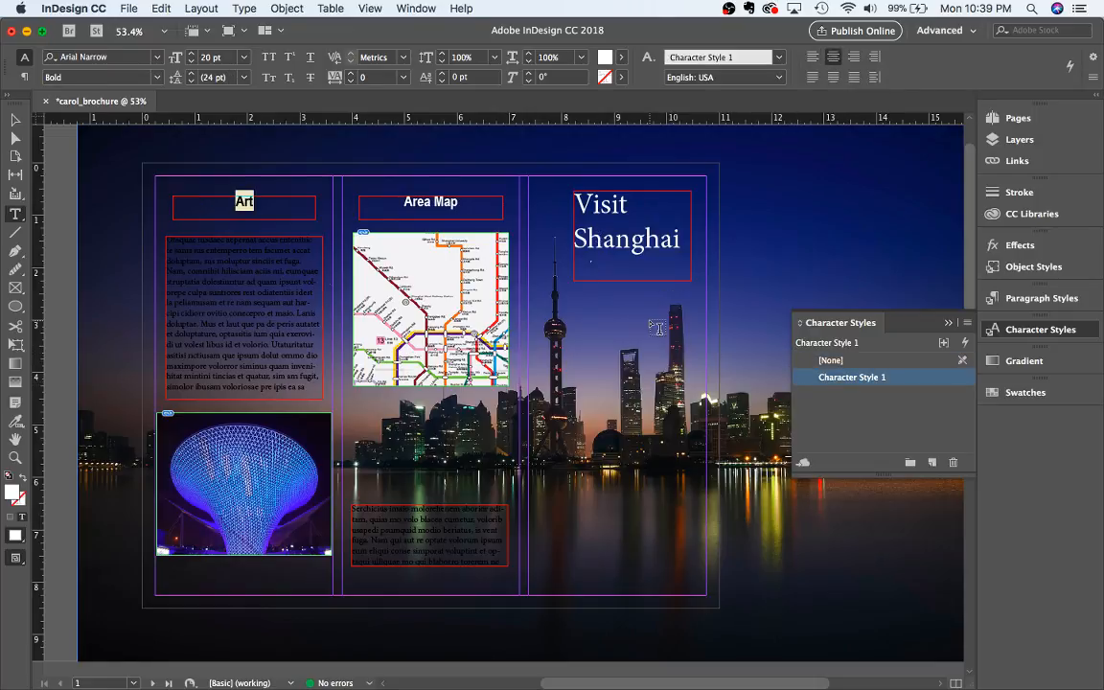
Apply Character Style 1 to the Nation heading on page 2 and centre it in its frame
scroll(658, 329, down, 10)
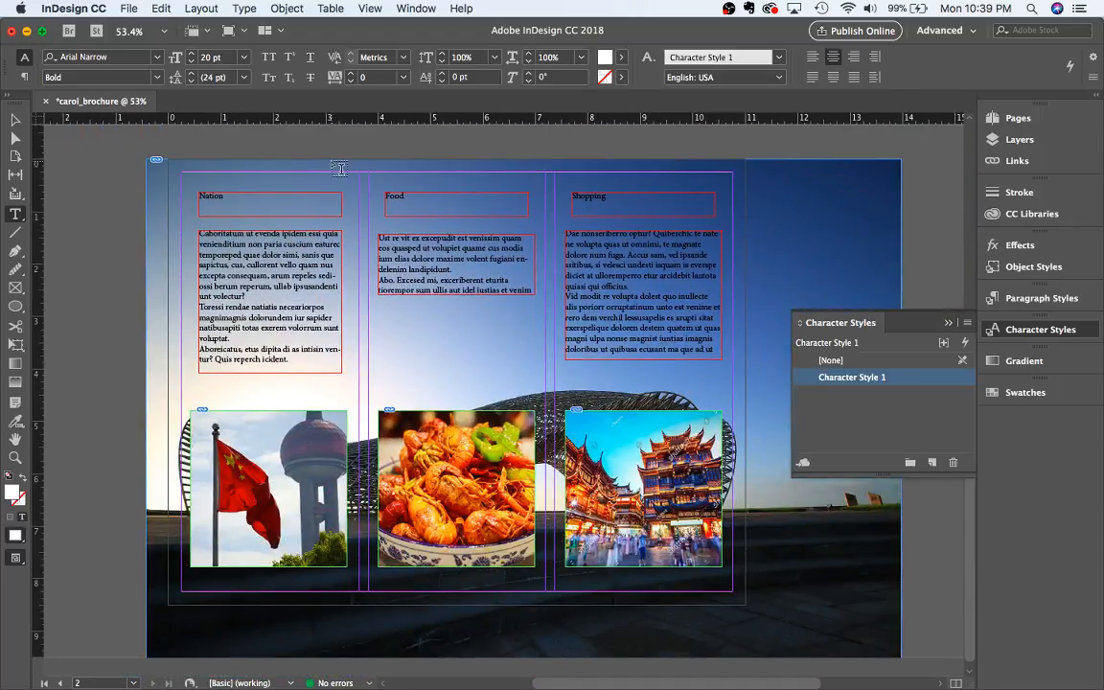
drag(280, 200, 165, 200)
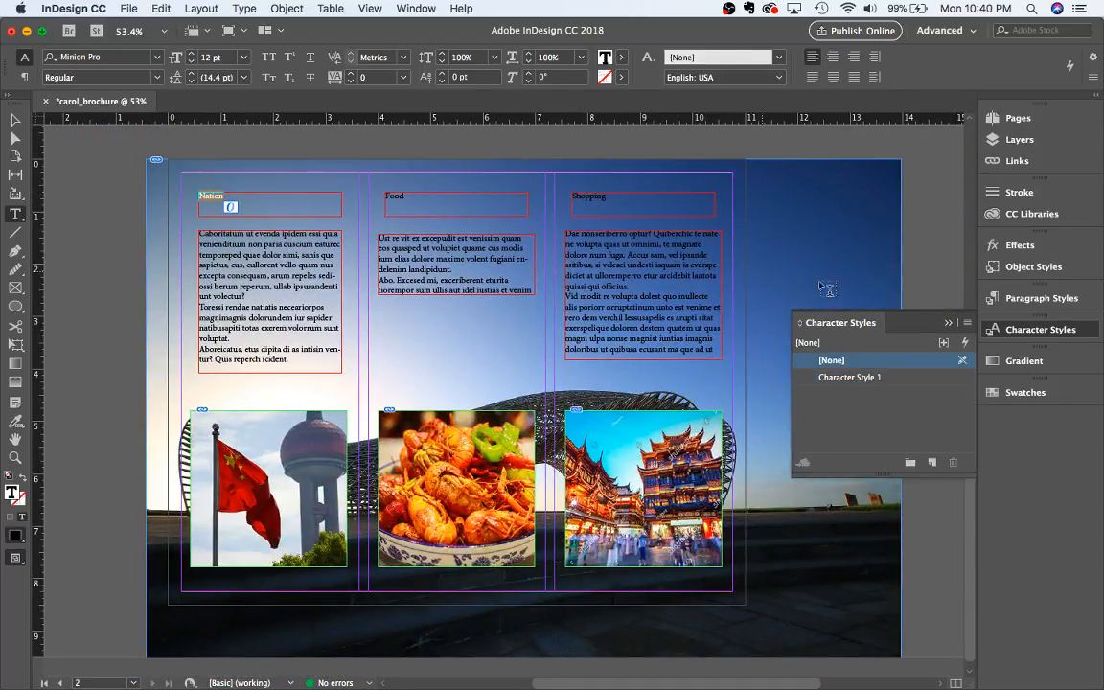
click(917, 378)
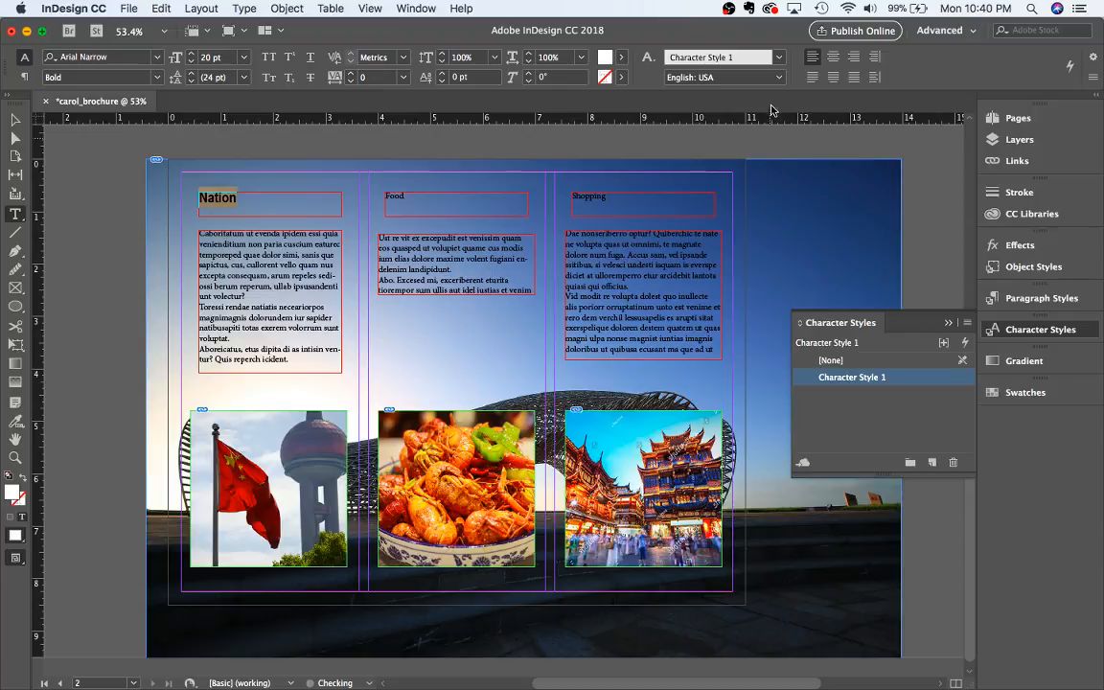
click(833, 58)
Format the Food and Shopping headings on page 2 with Character Style 1 and centred alignment
click(445, 203)
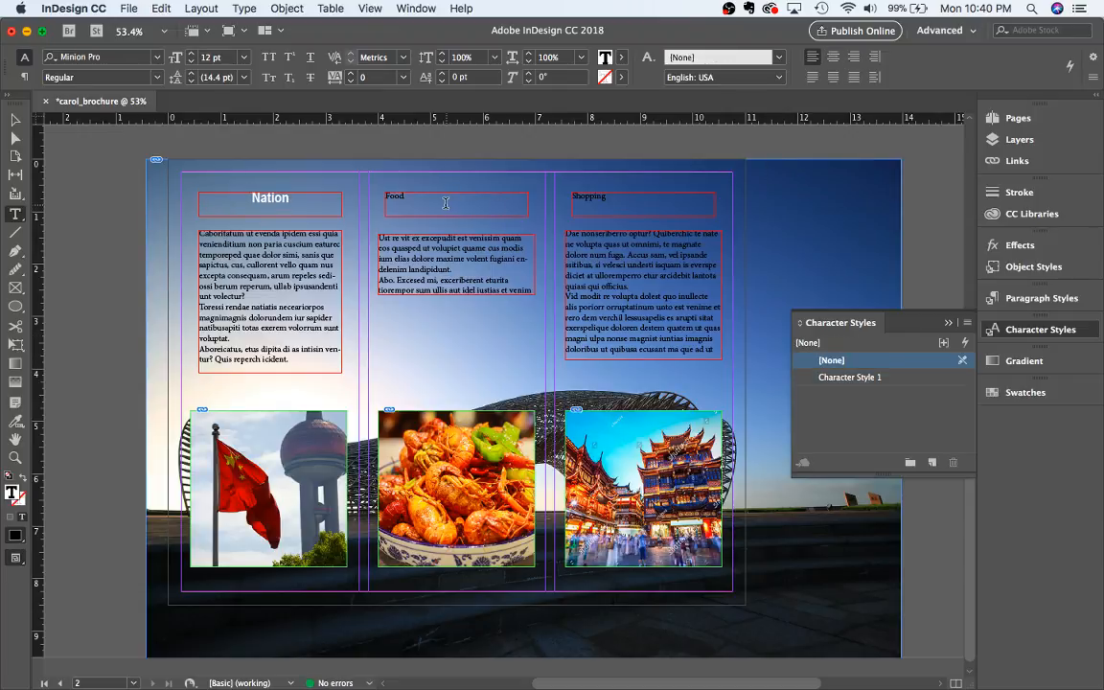
drag(445, 204, 342, 184)
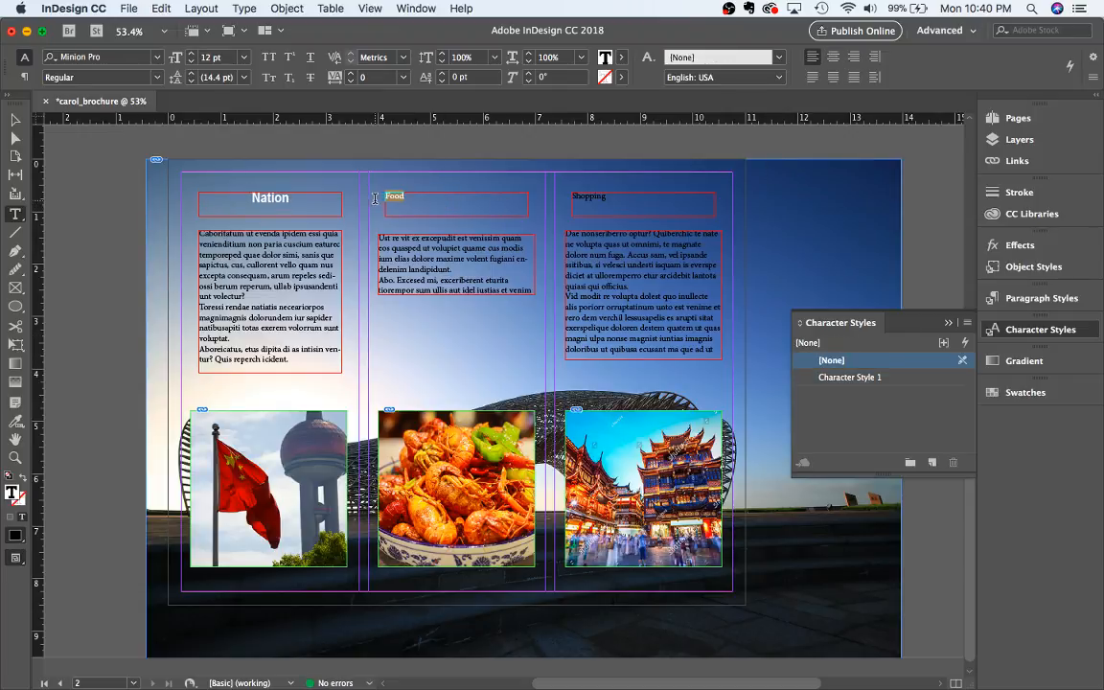
click(834, 58)
click(899, 378)
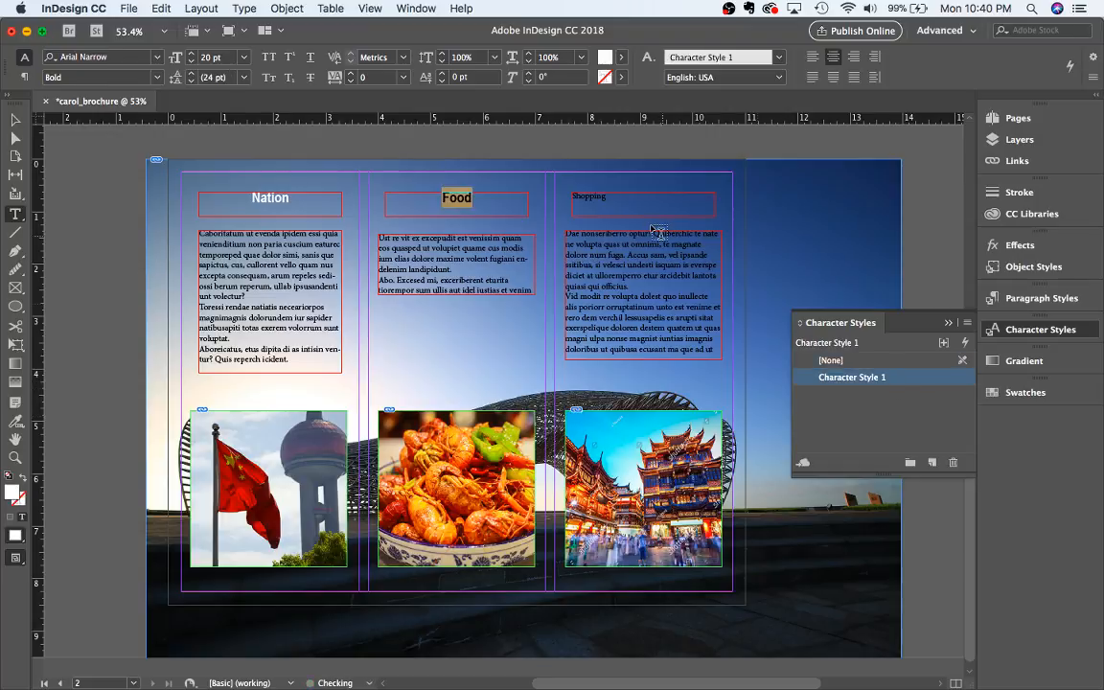
drag(628, 203, 569, 197)
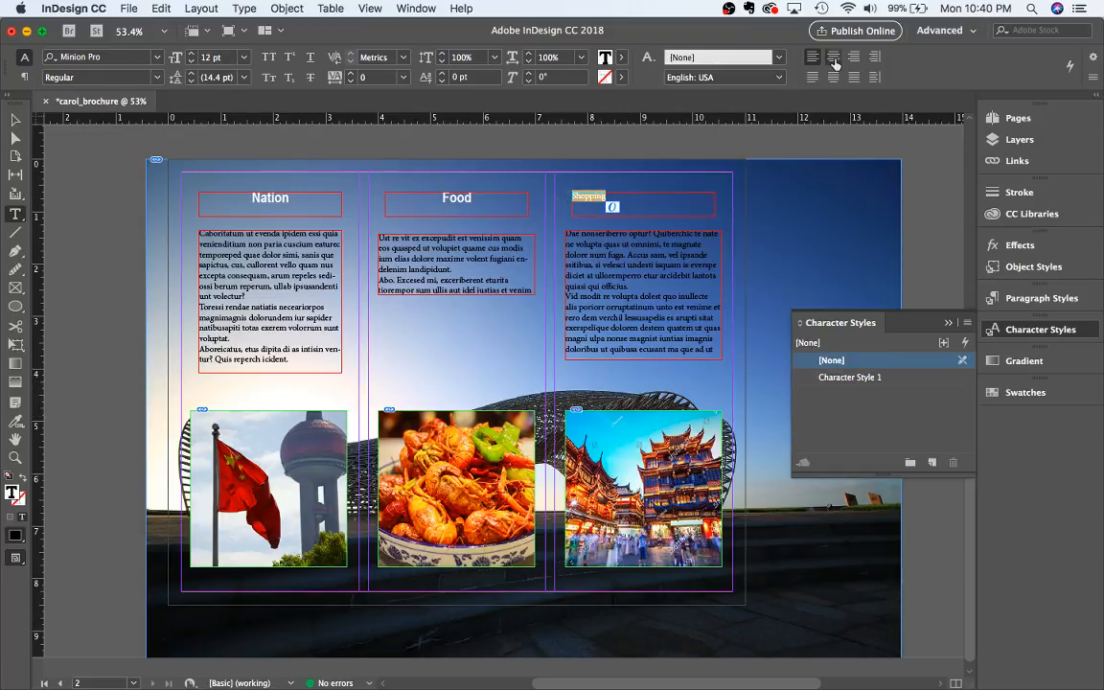
click(851, 377)
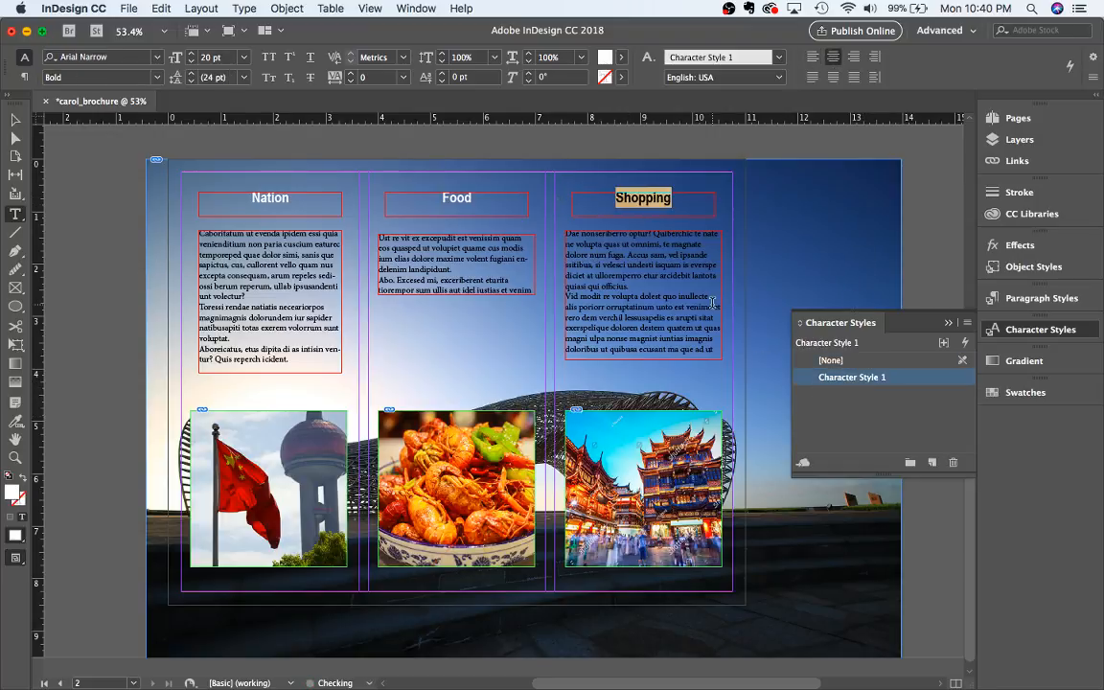
click(662, 339)
Change the fill colour of all body text under the Art heading on page 1 to [Paper]
scroll(661, 339, up, 3)
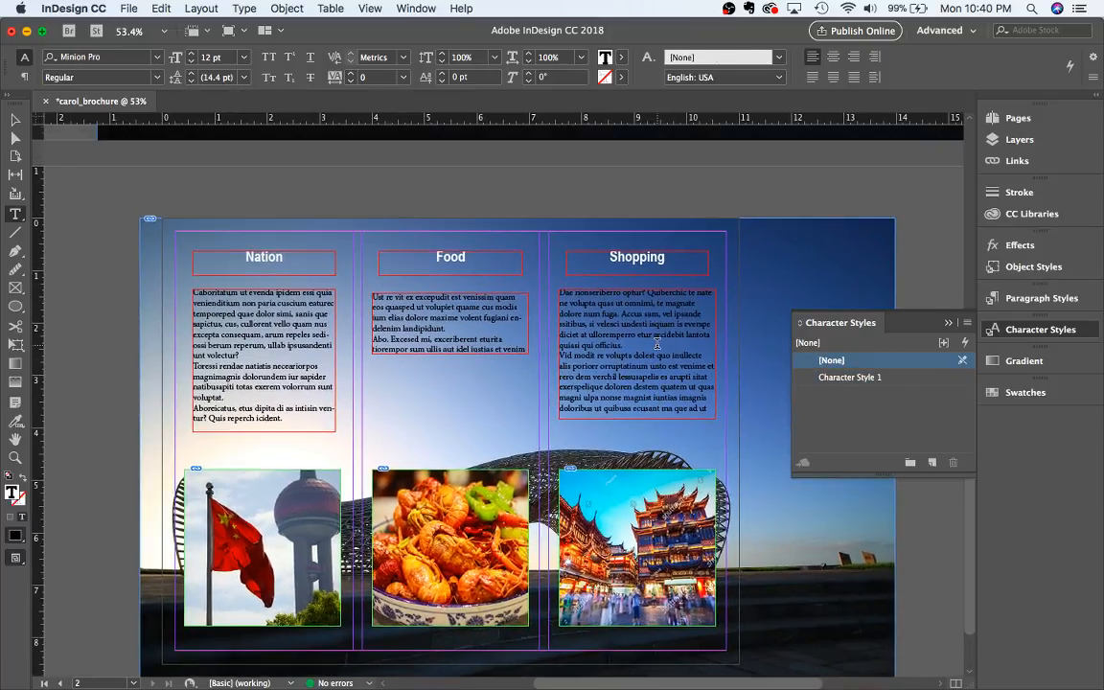
scroll(627, 369, down, 5)
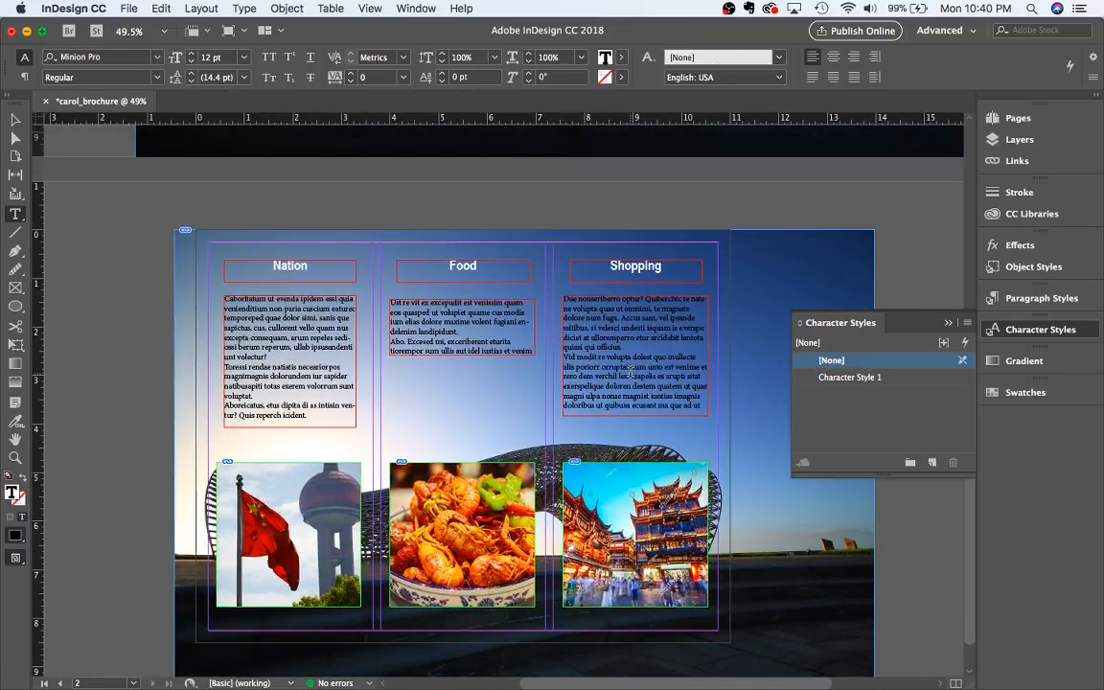
scroll(627, 369, down, 2)
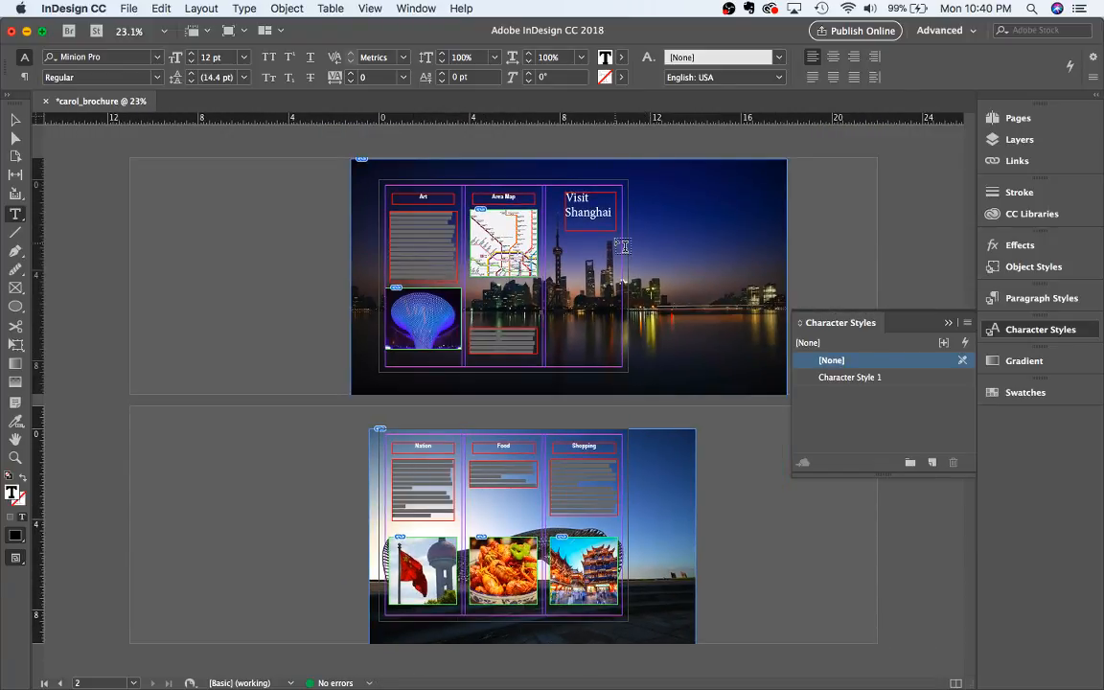
scroll(623, 245, up, 3)
scroll(624, 242, up, 1)
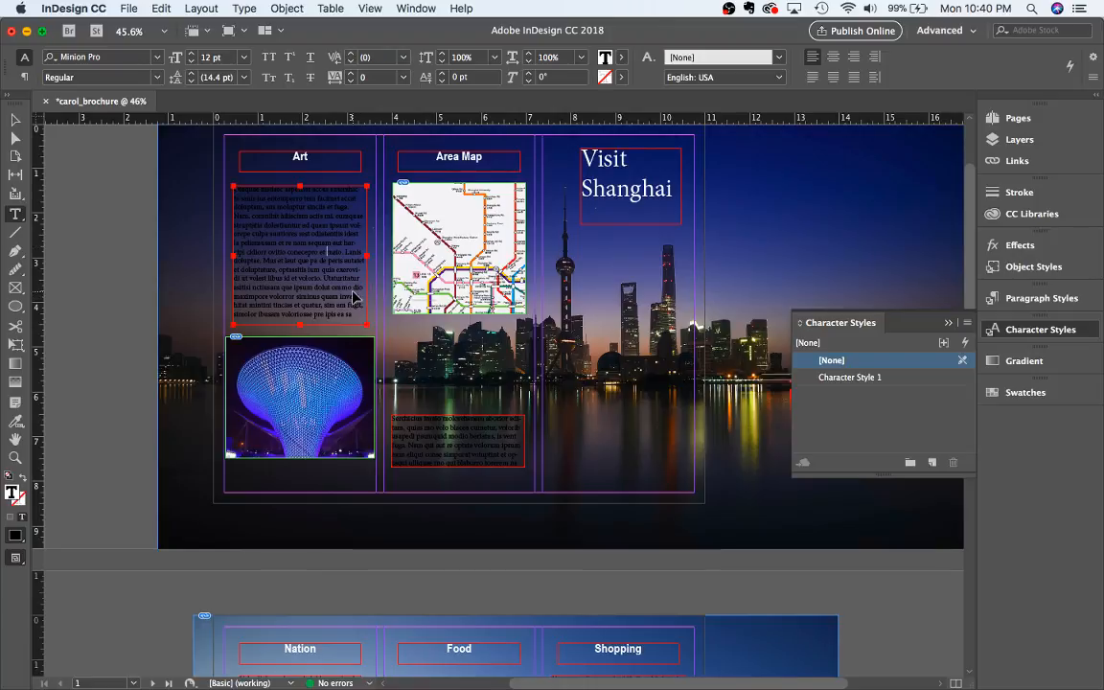
click(326, 267)
key(super+a)
click(620, 58)
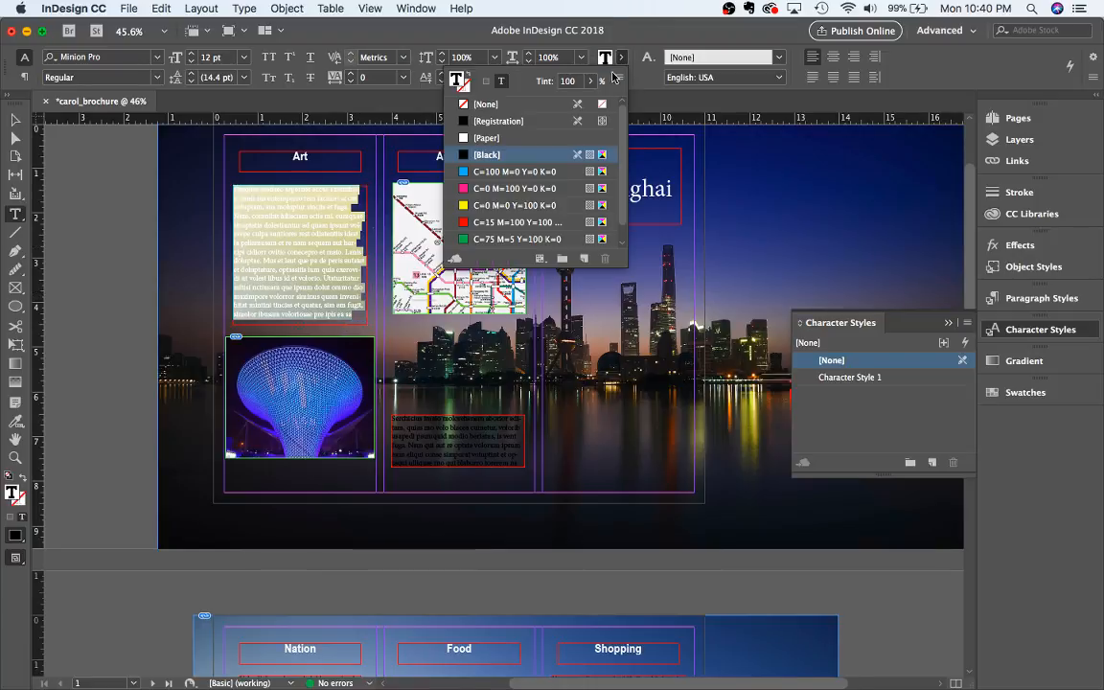
click(530, 138)
click(427, 394)
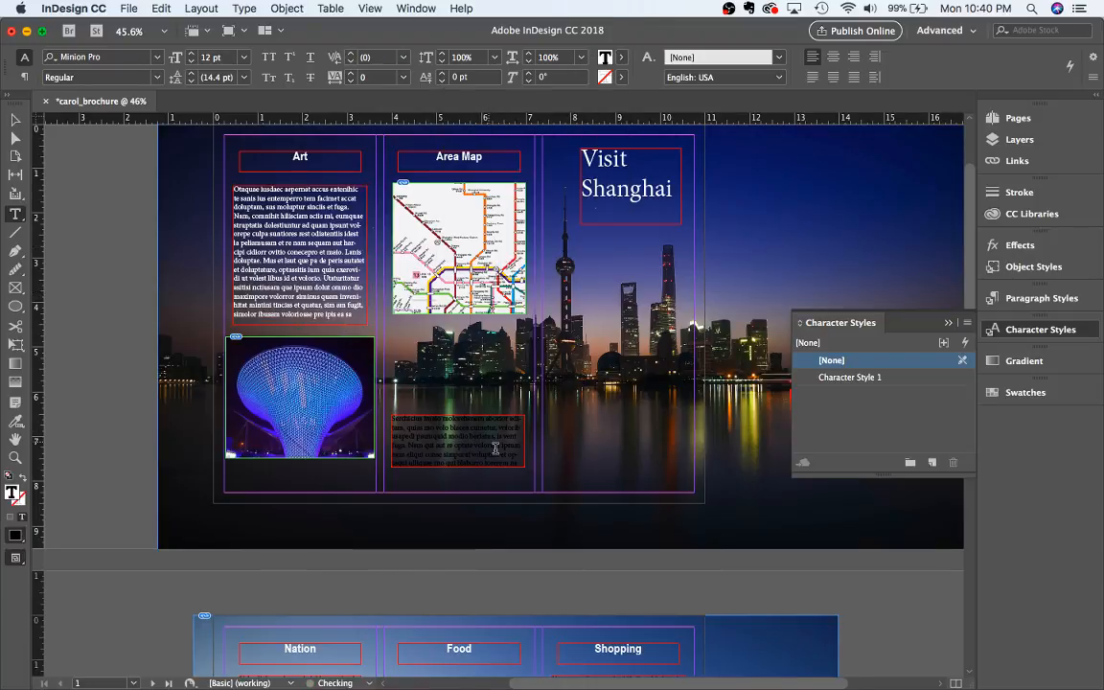
Recolour all body text below the Area Map picture on page 1 with the [Paper] swatch
click(497, 453)
key(super+a)
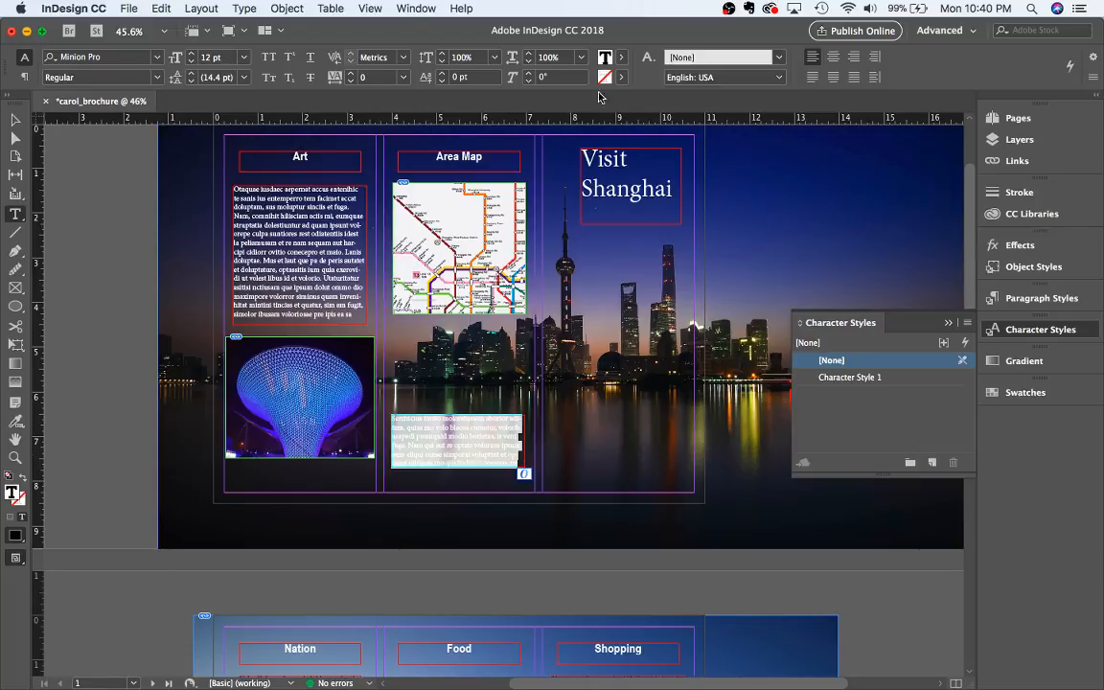
click(620, 59)
click(519, 139)
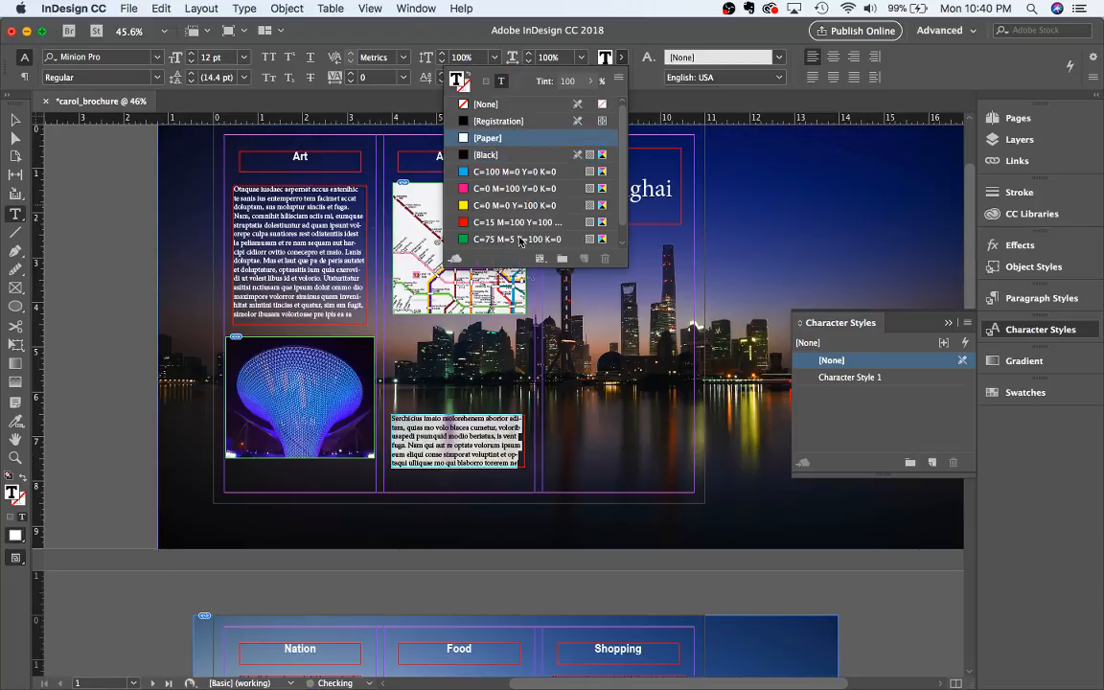
click(499, 427)
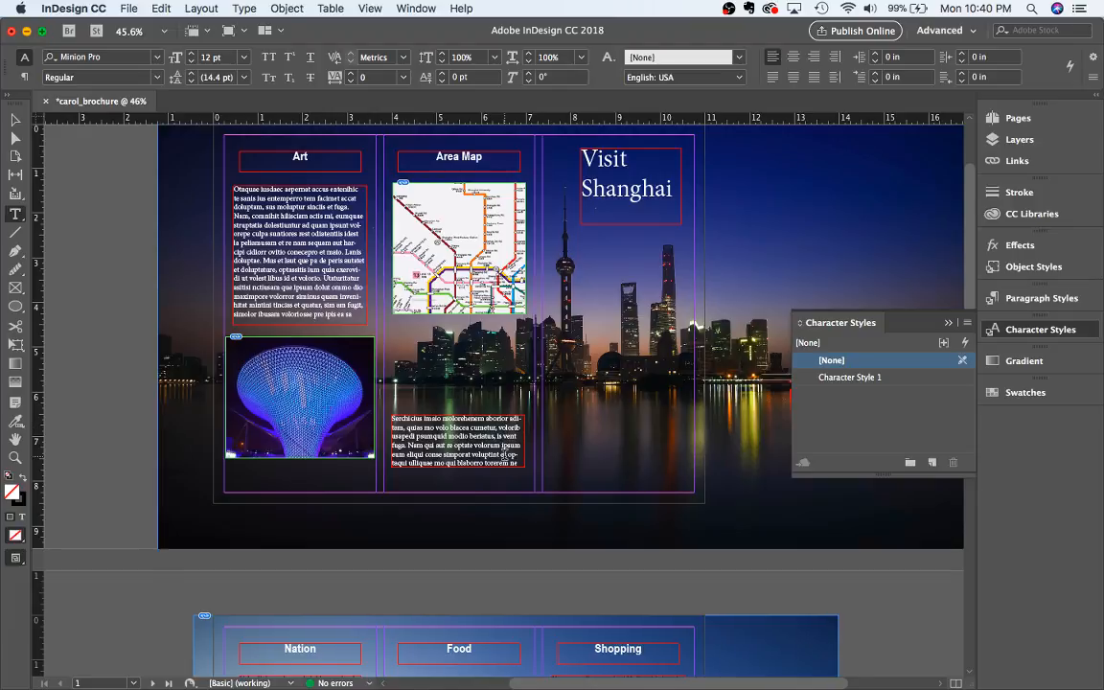
Delete about two lines from the middle of the Art body text and separate the remaining halves with a blank line
scroll(504, 451, down, 5)
scroll(504, 454, down, 4)
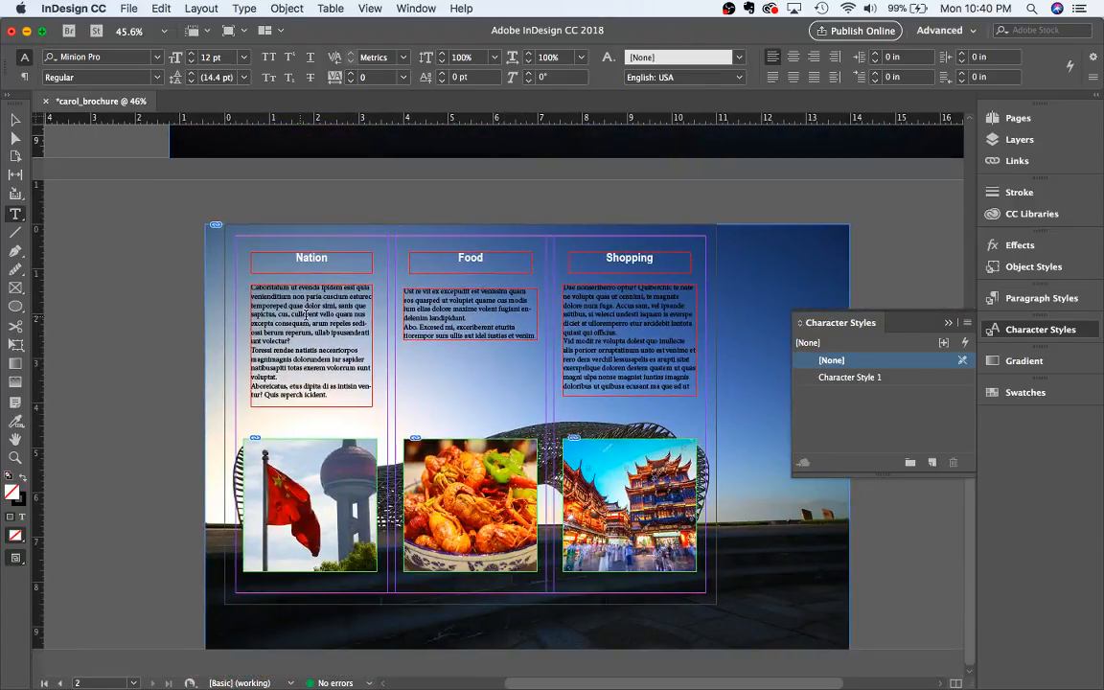
scroll(292, 347, up, 9)
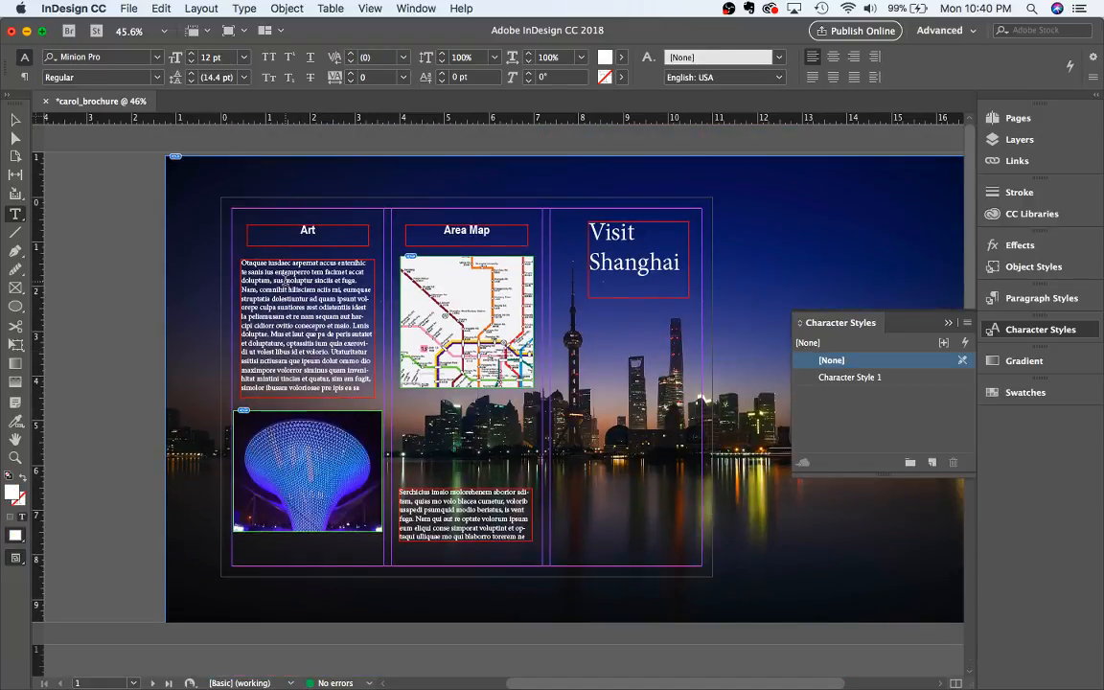
drag(323, 332, 266, 326)
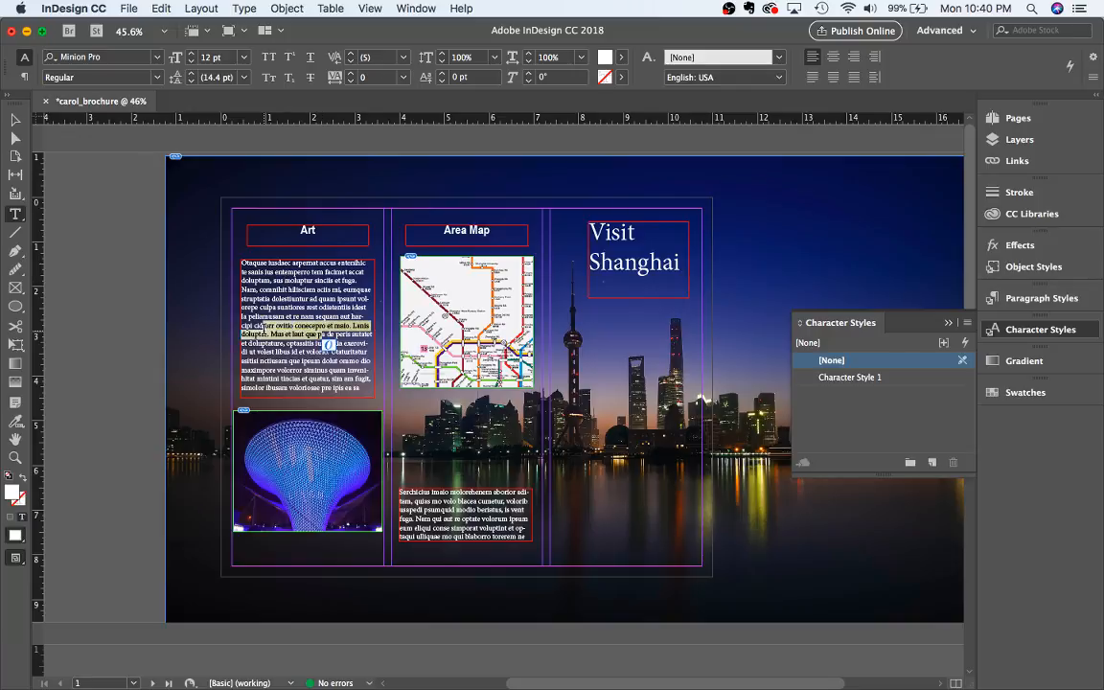
key(BackSpace)
key(Return)
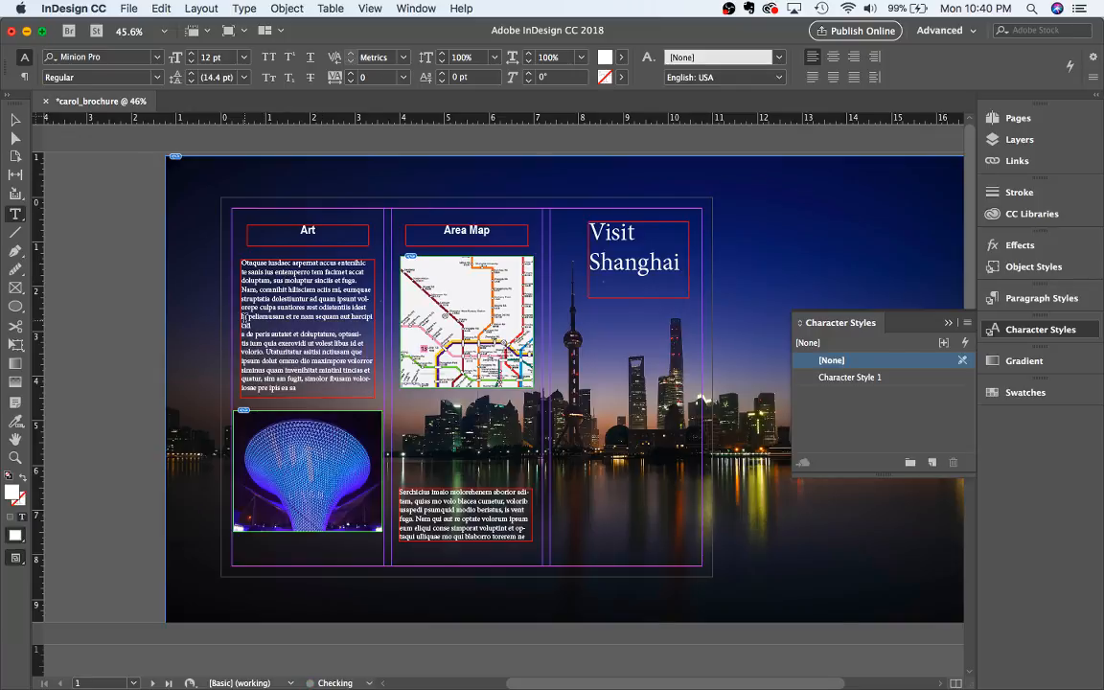
key(BackSpace)
key(BackSpace)
key(BackSpace)
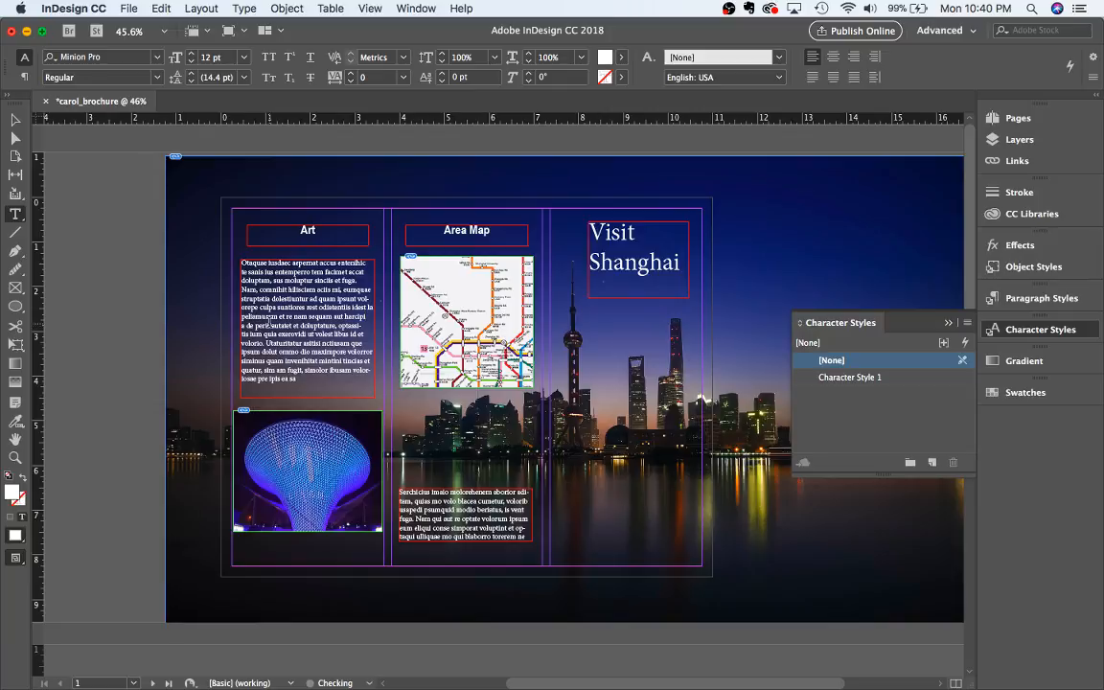
key(Return)
Try the Art body text at font sizes of 18 pt and 14 pt
drag(296, 387, 241, 261)
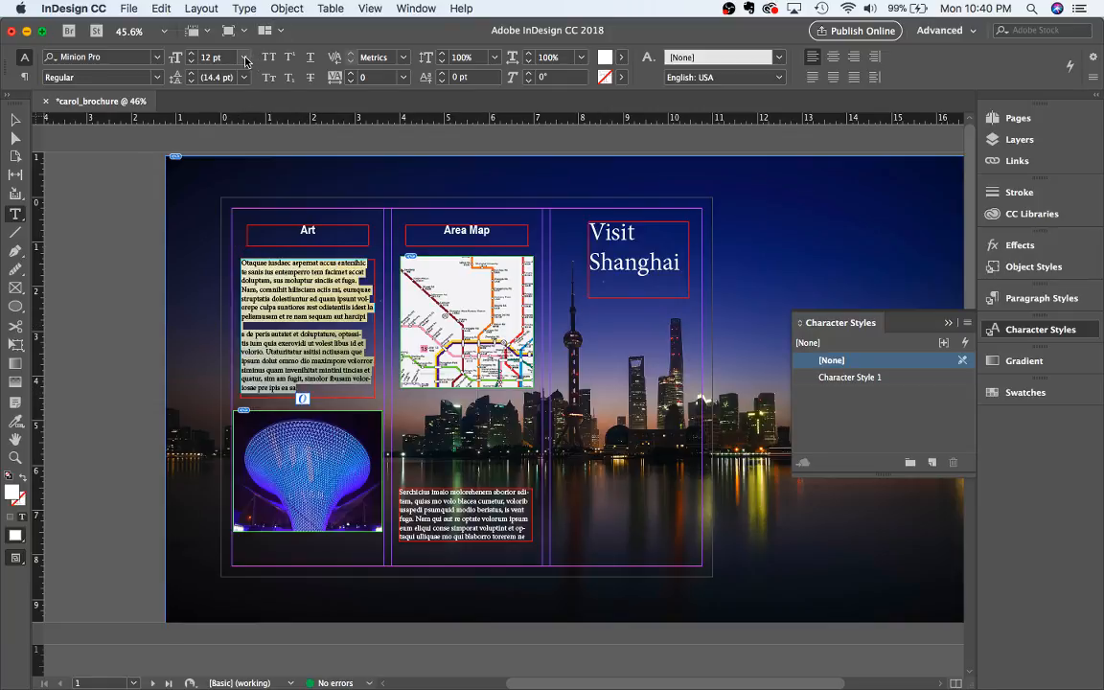
click(245, 61)
click(206, 185)
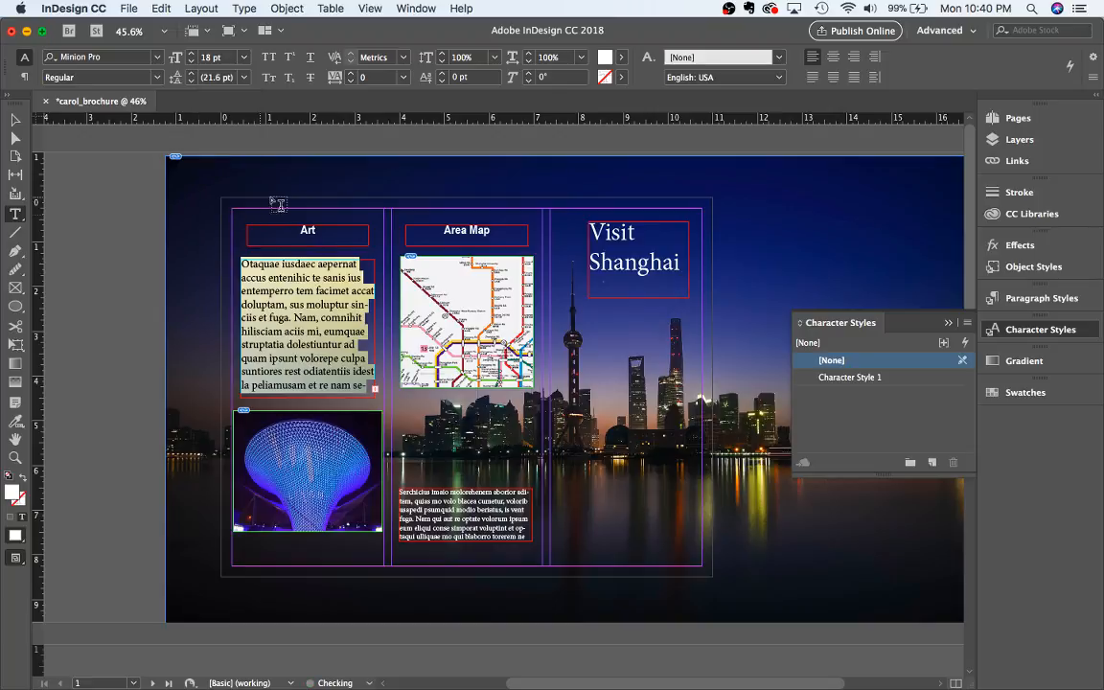
click(297, 304)
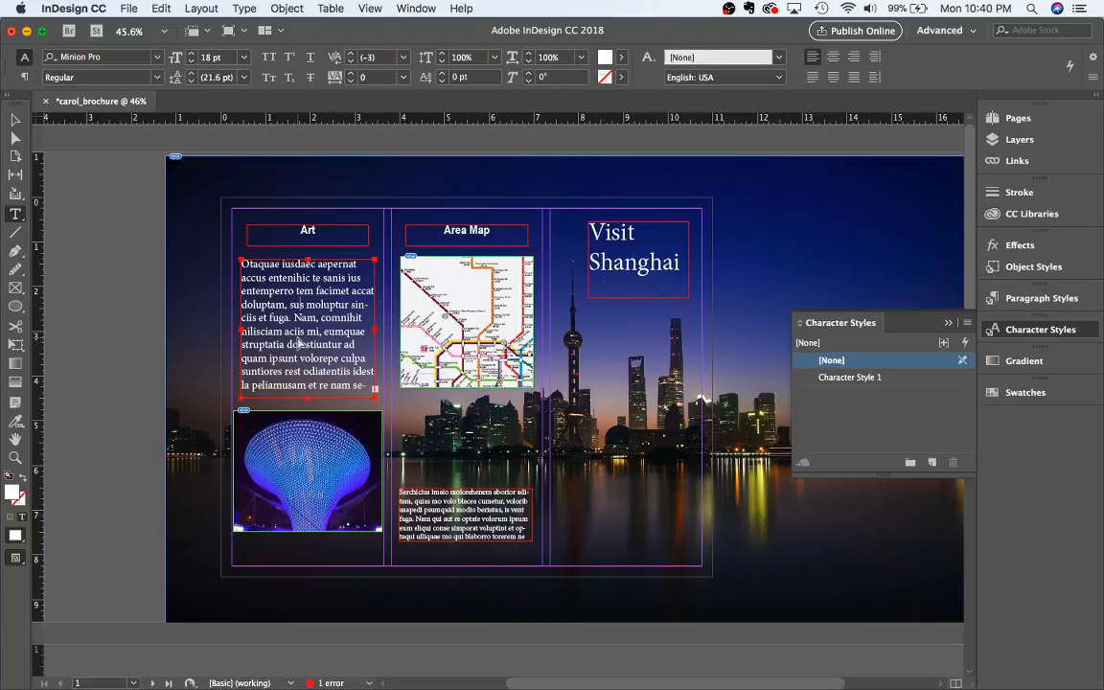
key(super+z)
click(239, 58)
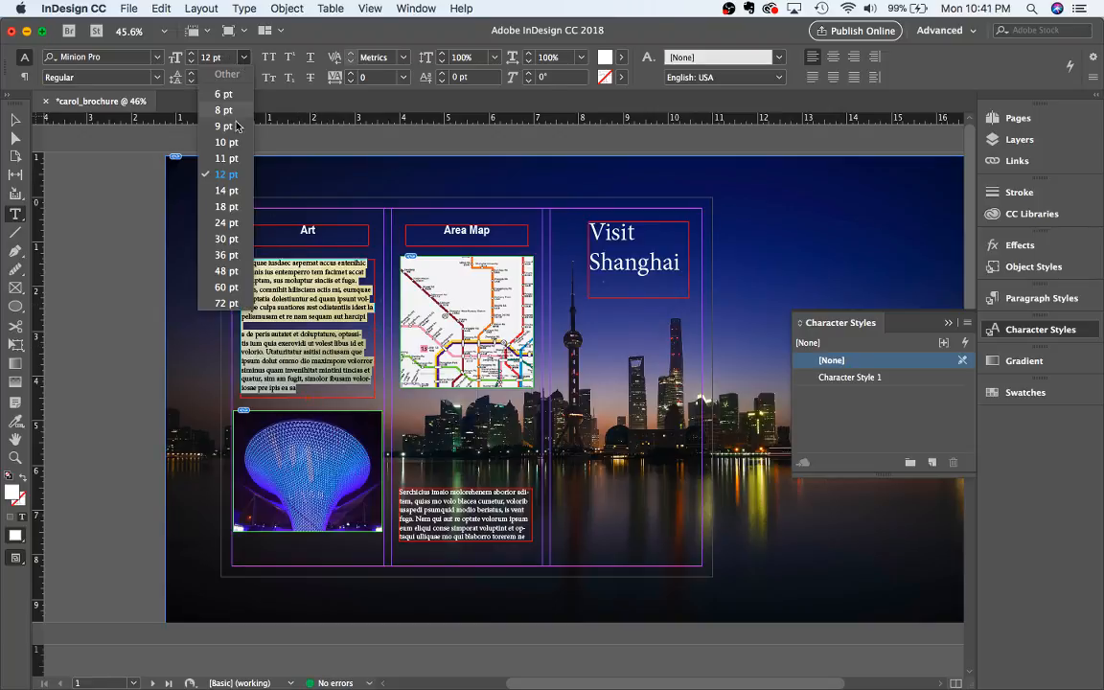
click(213, 188)
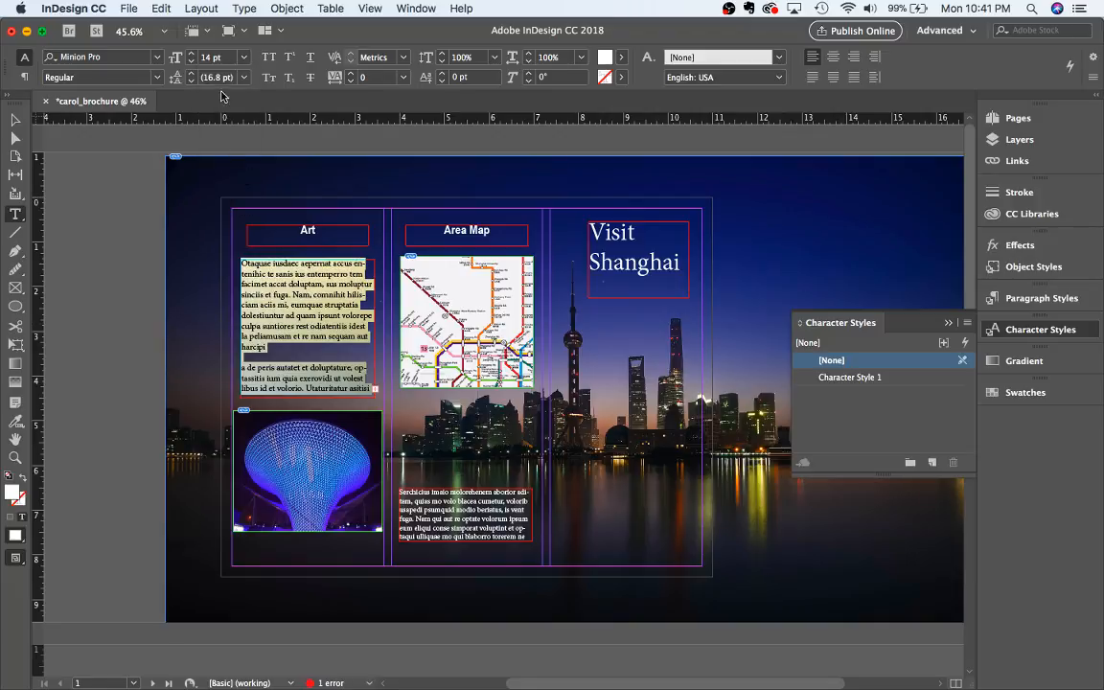
click(242, 57)
click(217, 209)
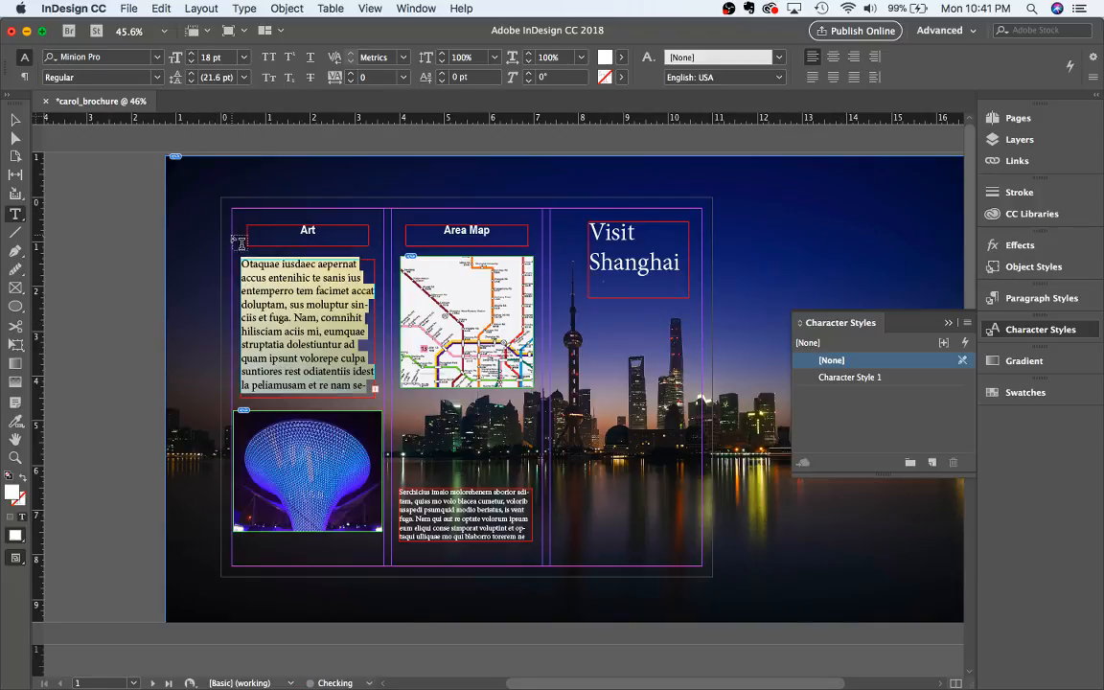
click(313, 306)
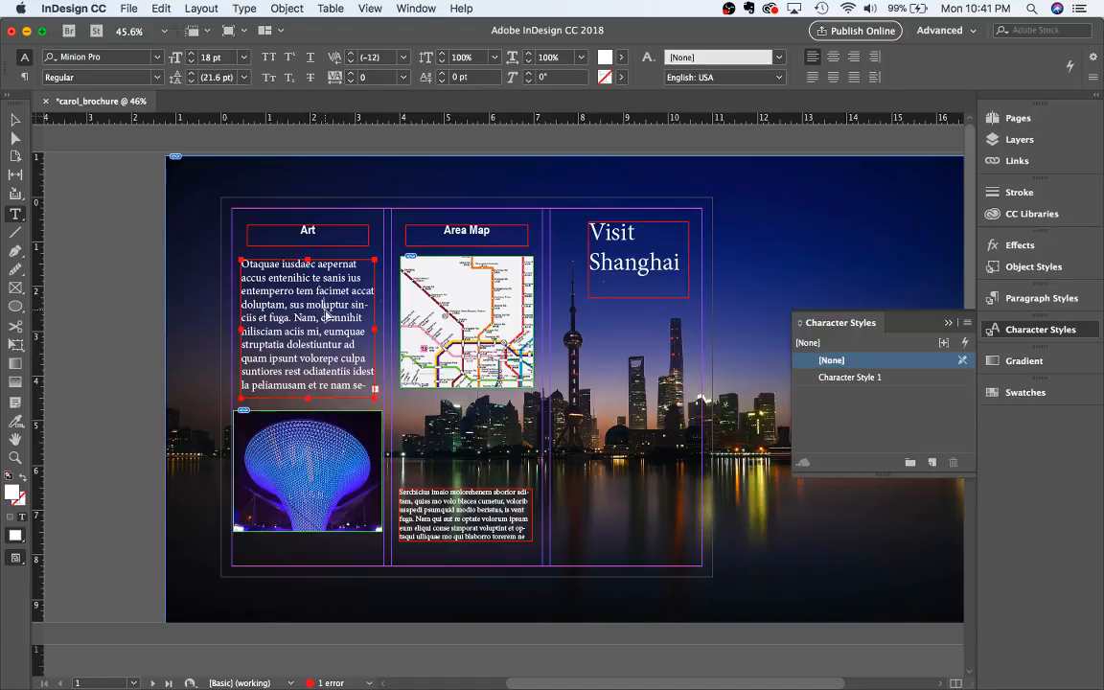
Set the font size of all the Art body text to 16 pt
key(super+a)
click(245, 61)
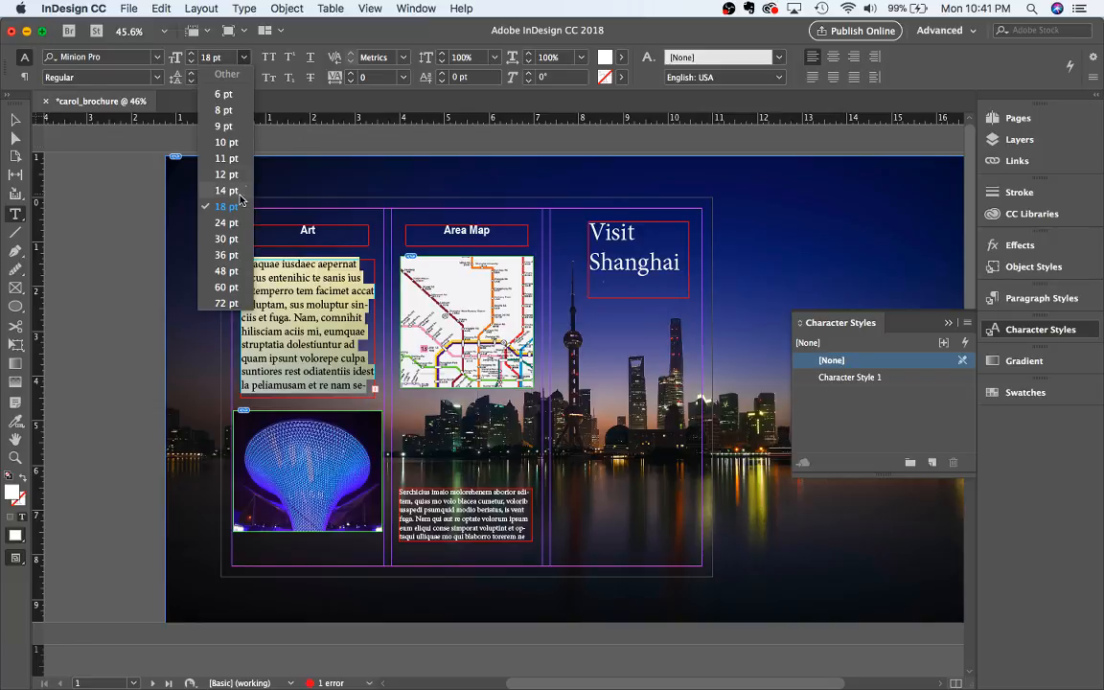
click(214, 69)
text(16)
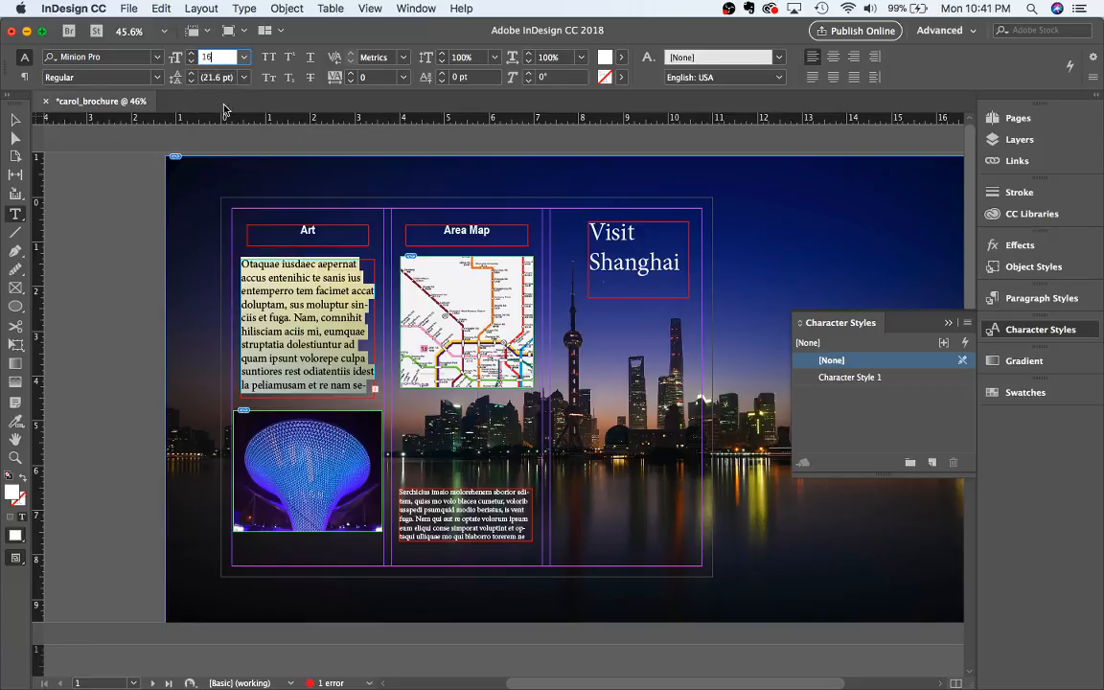
key(Return)
Create a new paragraph style from the formatting of the Art body text
click(325, 394)
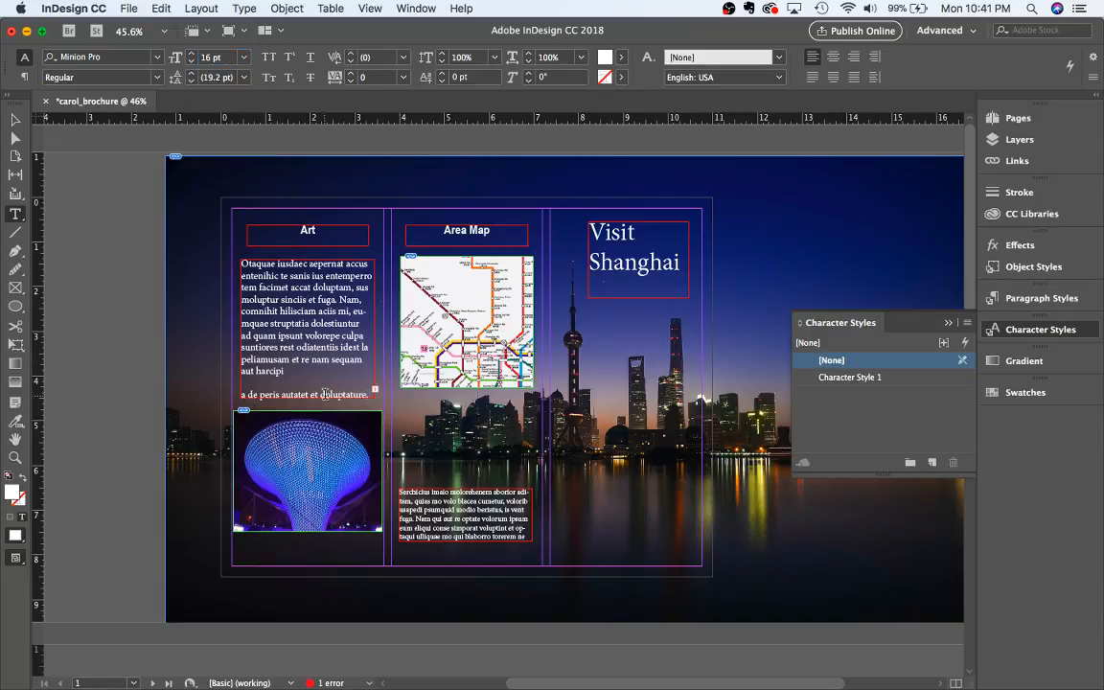
drag(325, 381, 370, 393)
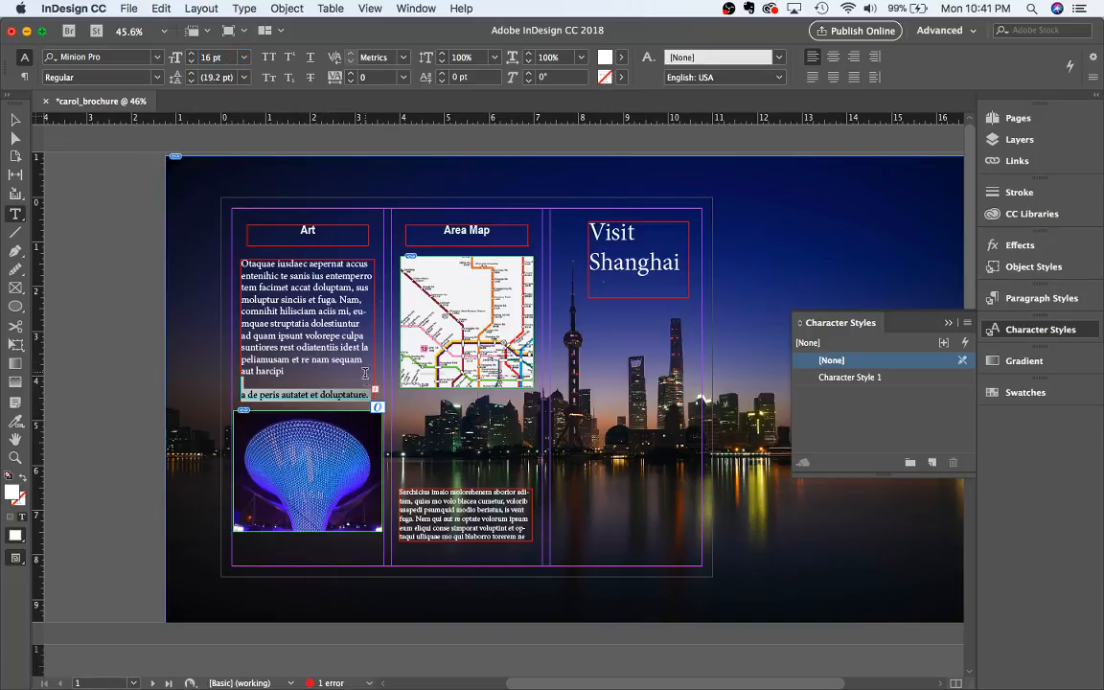
click(333, 395)
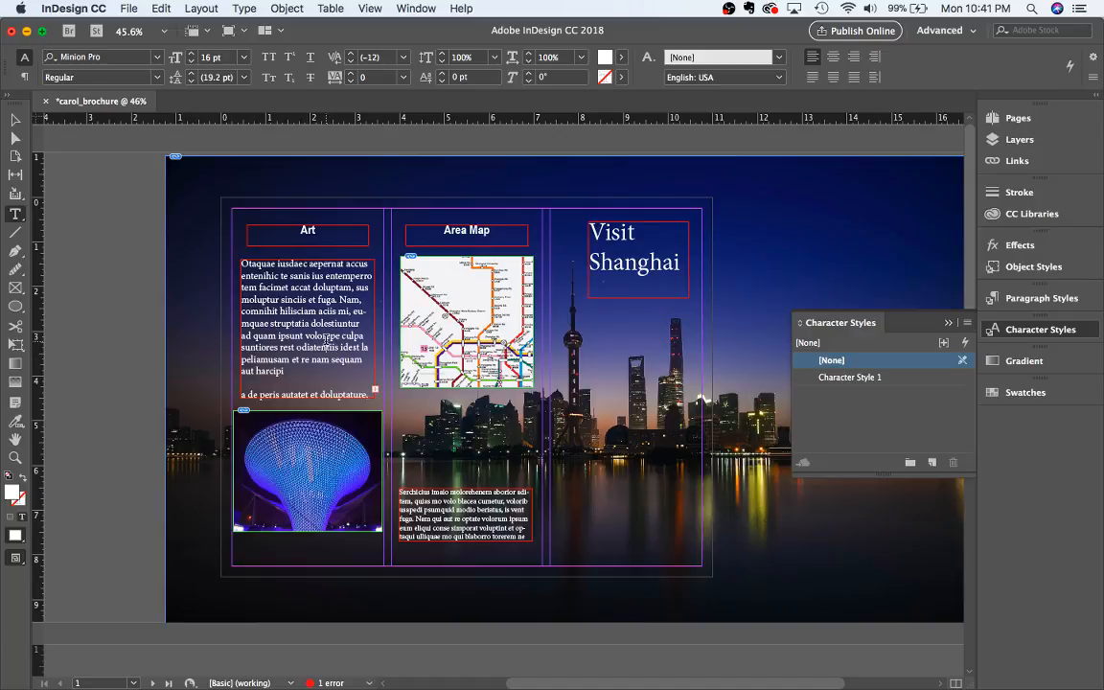
drag(349, 358, 298, 300)
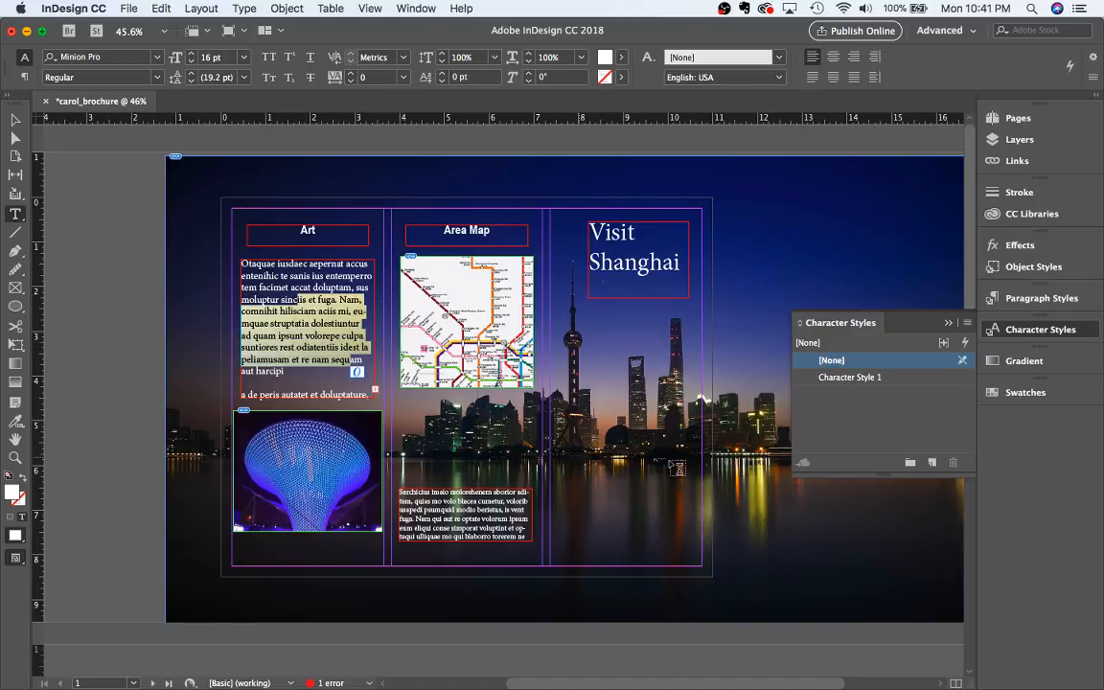
click(1040, 299)
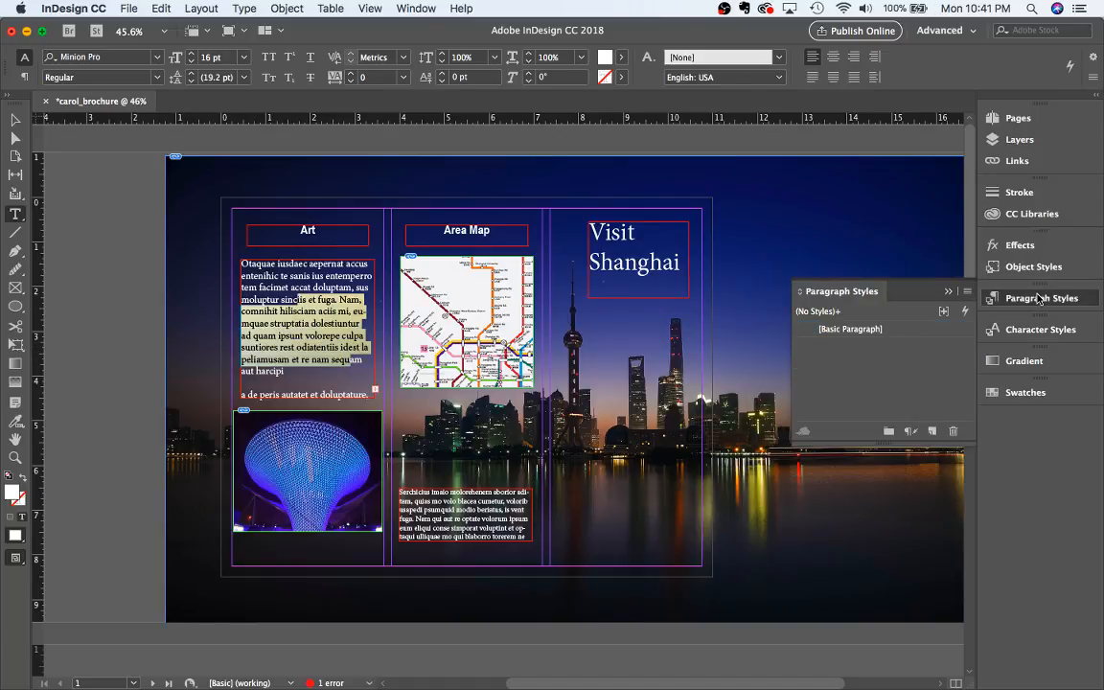
click(933, 433)
click(300, 361)
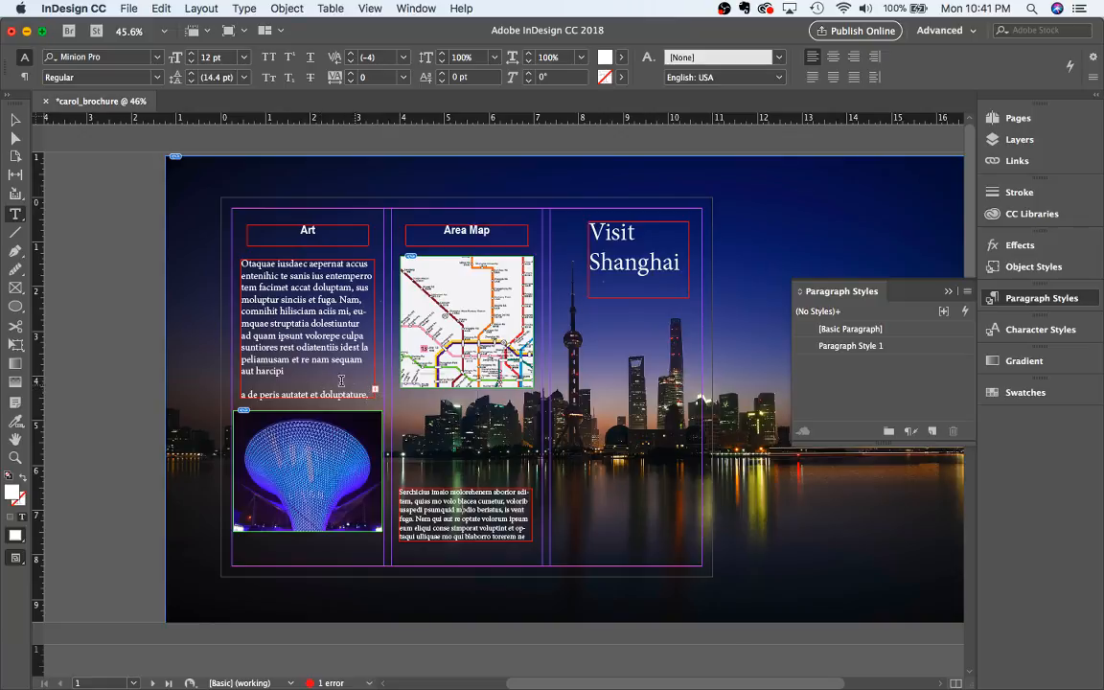
Delete the passage following the first paragraph of the Art body text so that the remaining text fits its frame
drag(340, 381, 341, 474)
scroll(340, 395, down, 3)
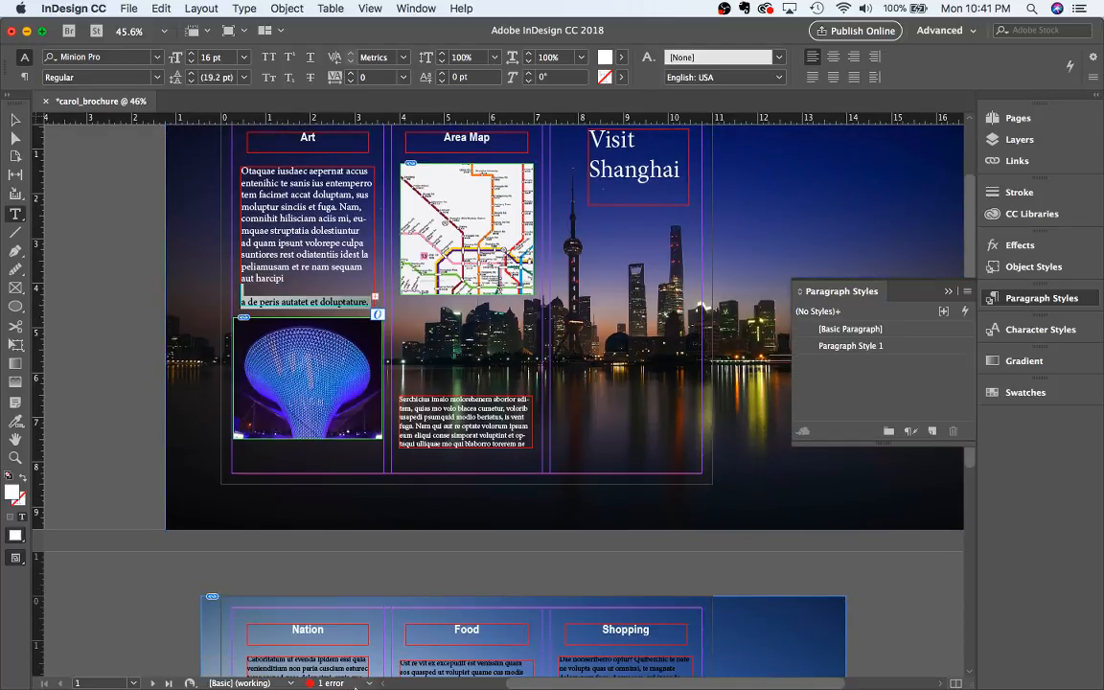
key(BackSpace)
key(ctrl+z)
key(ctrl+z)
key(ctrl+z)
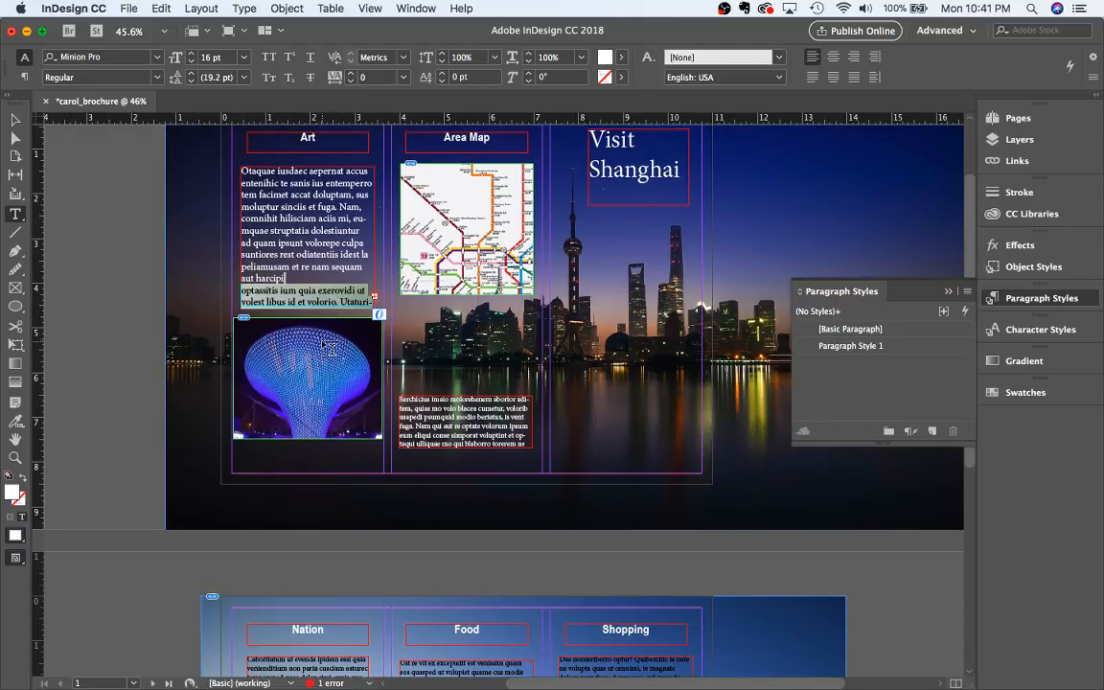
key(BackSpace)
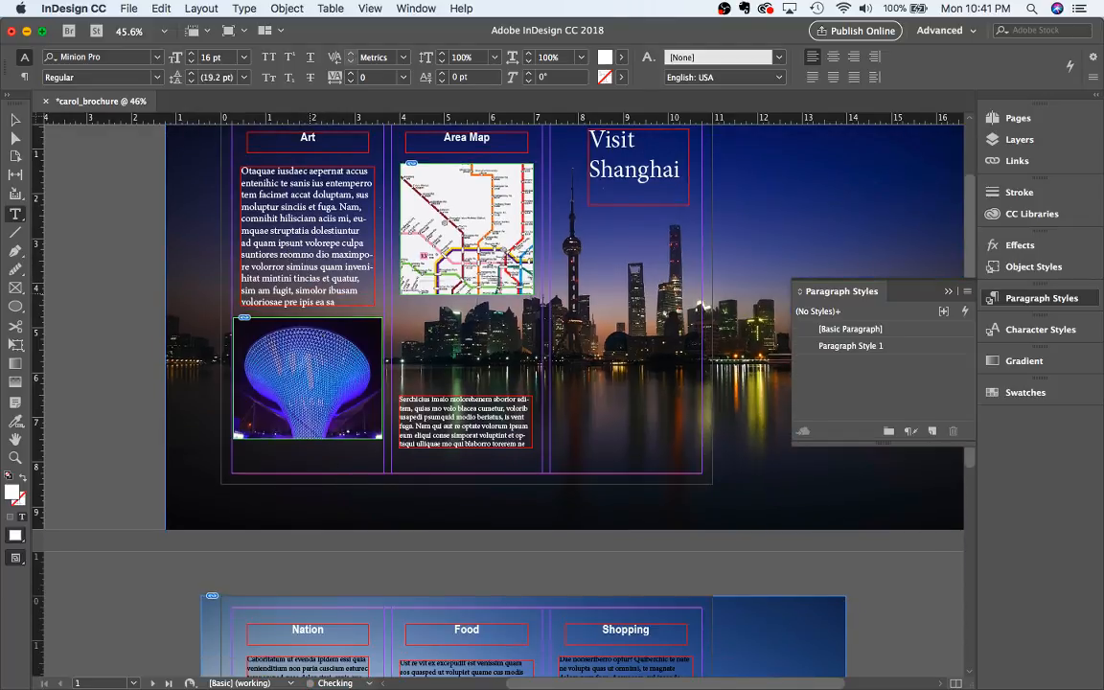
Shorten the Area Map body text by deleting about two lines from its middle
click(433, 428)
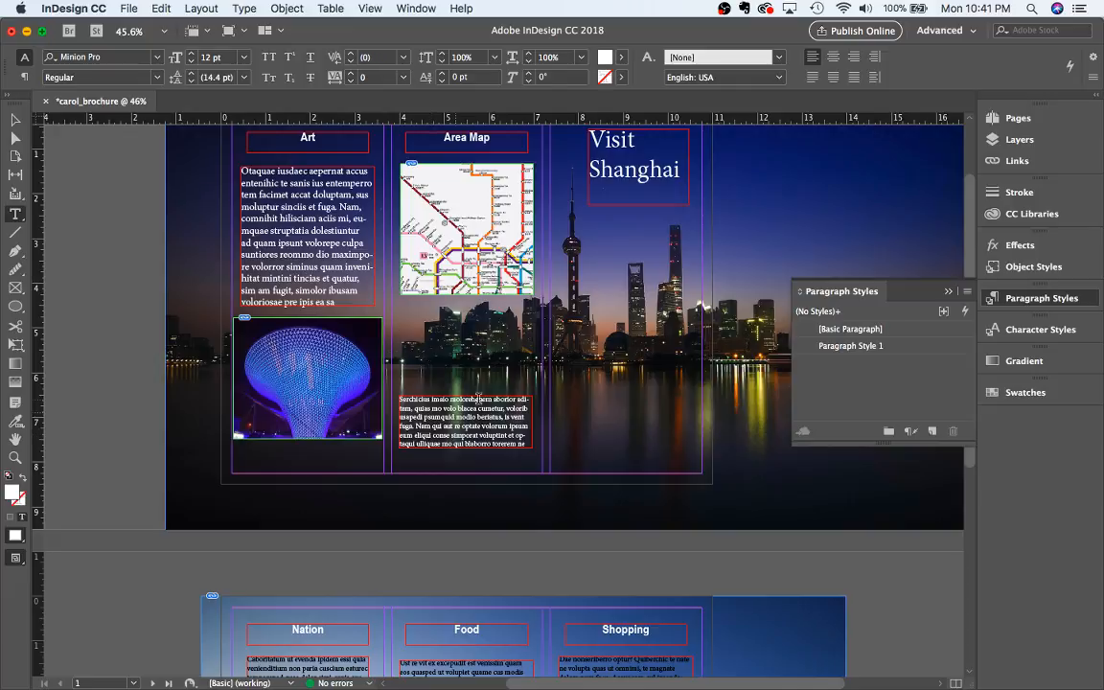
key(ctrl+a)
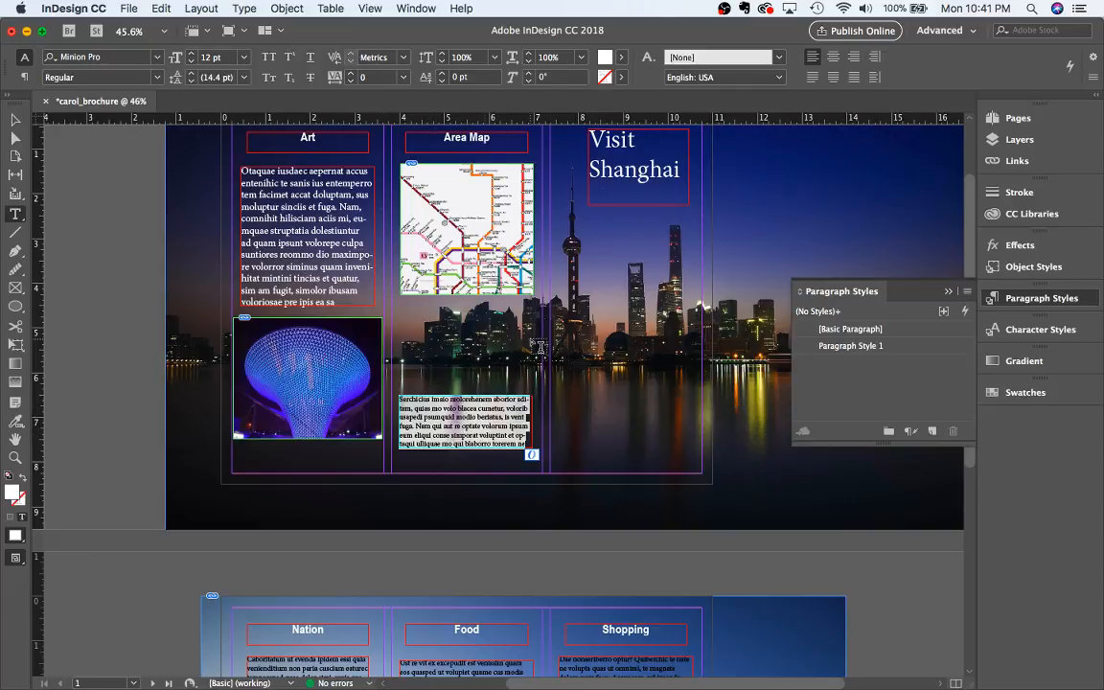
drag(528, 426, 407, 418)
key(BackSpace)
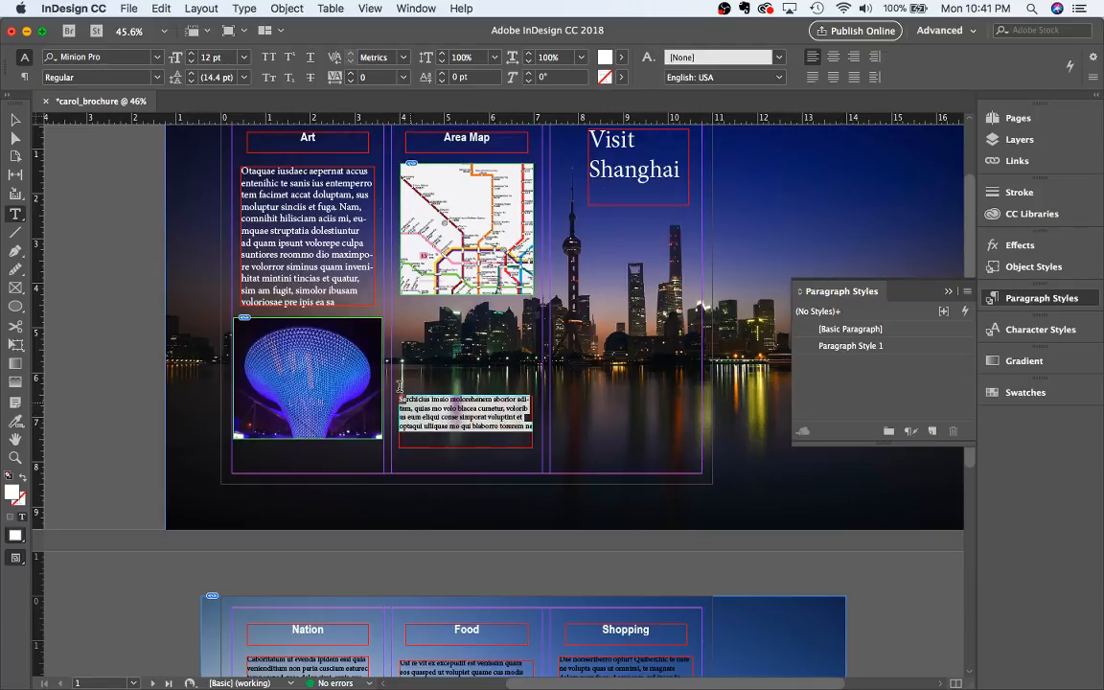
Apply Paragraph Style 1 to the Area Map body text and delete words from its middle so that it fits its frame
key(super+a)
click(904, 348)
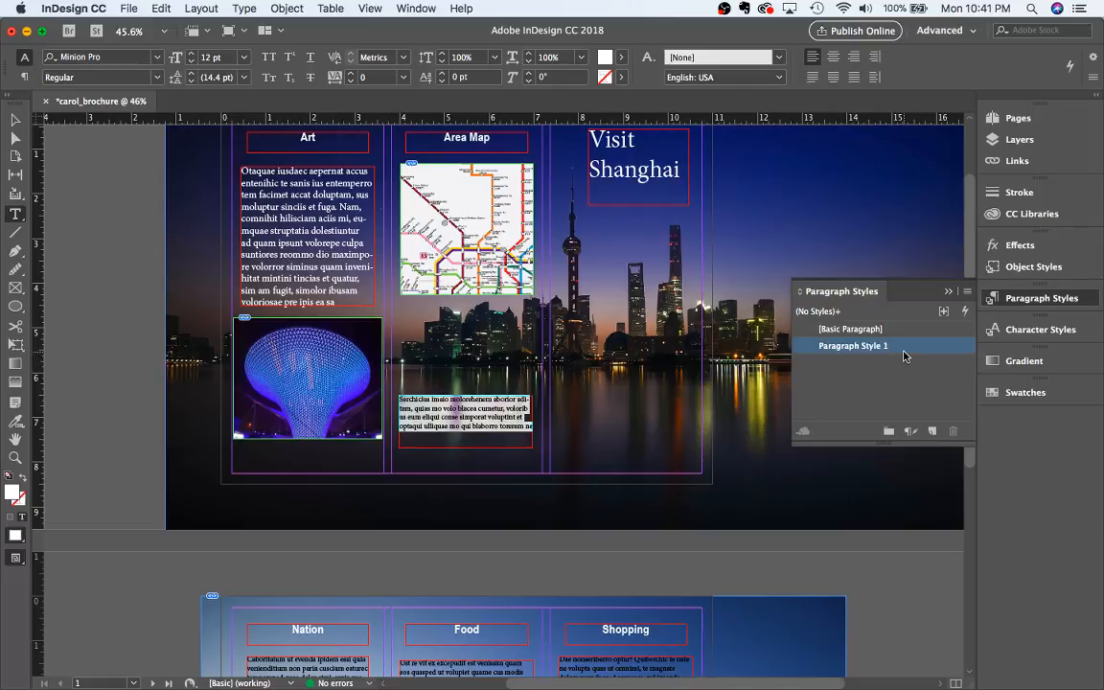
drag(445, 424, 505, 424)
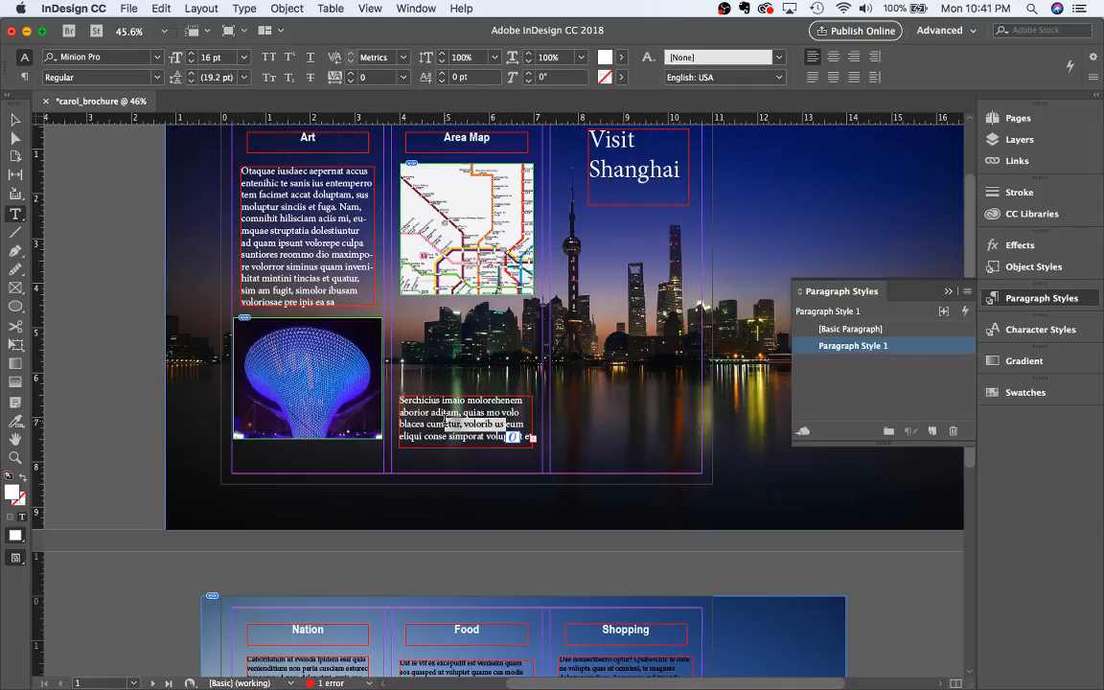
key(BackSpace)
mouse_move(437, 424)
mouse_down()
mouse_move(401, 423)
mouse_move(467, 412)
mouse_move(419, 412)
mouse_up()
key(BackSpace)
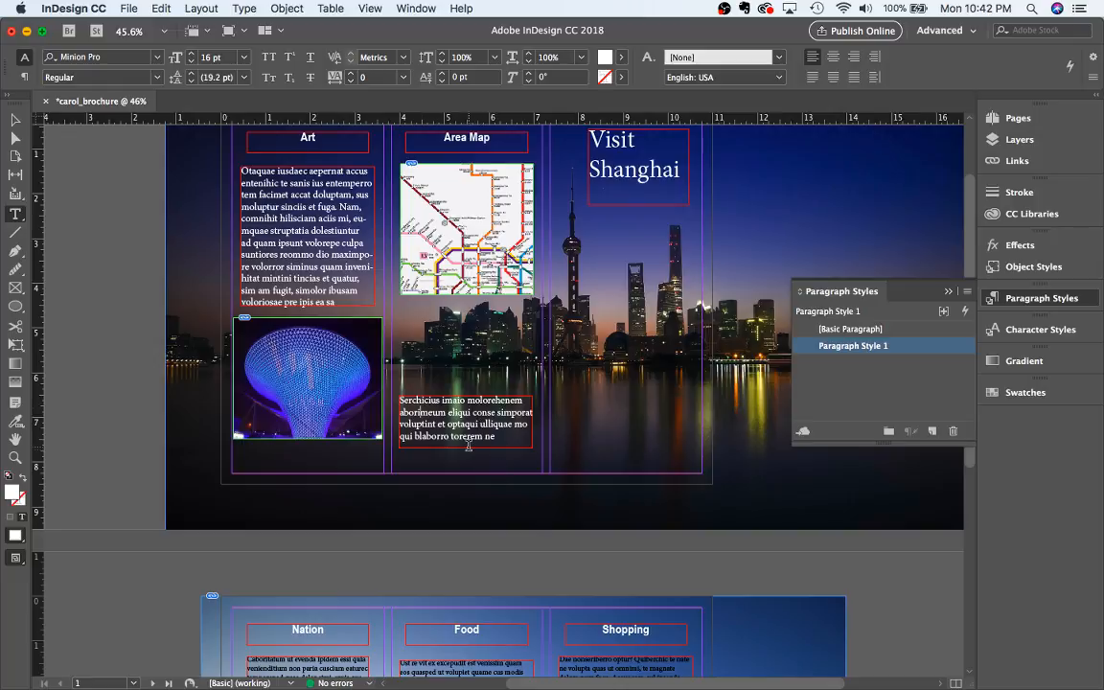
Apply Paragraph Style 1 to the second paragraph of the Nation body text on page 2
scroll(468, 441, up, 1)
scroll(444, 399, up, 1)
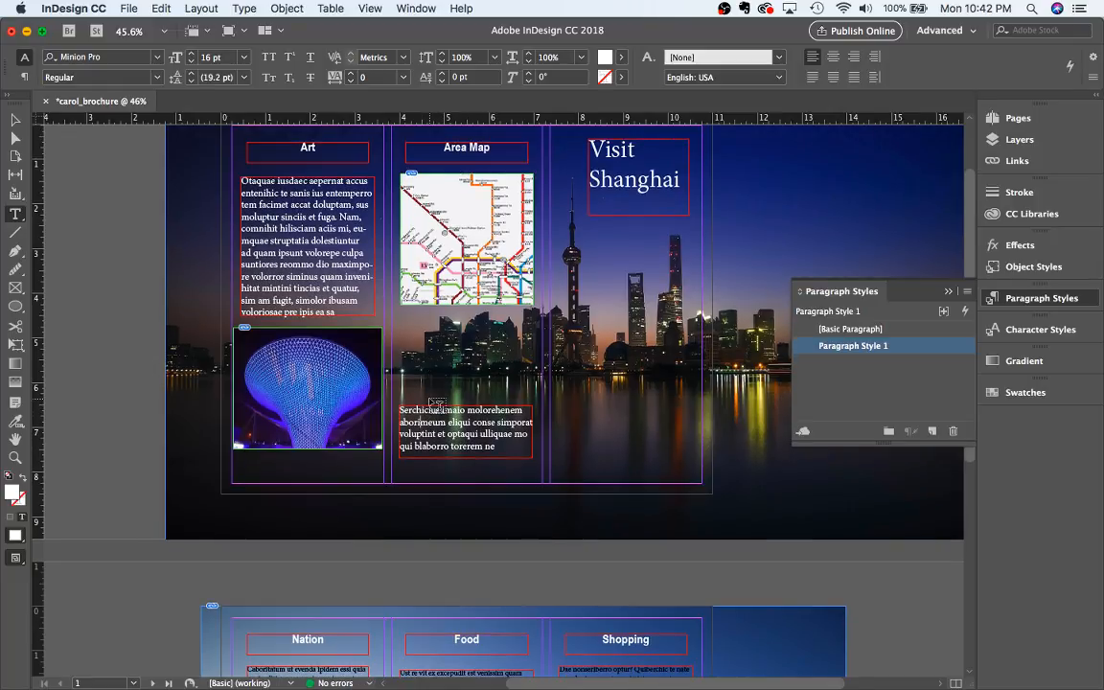
scroll(439, 404, down, 5)
scroll(437, 405, up, 5)
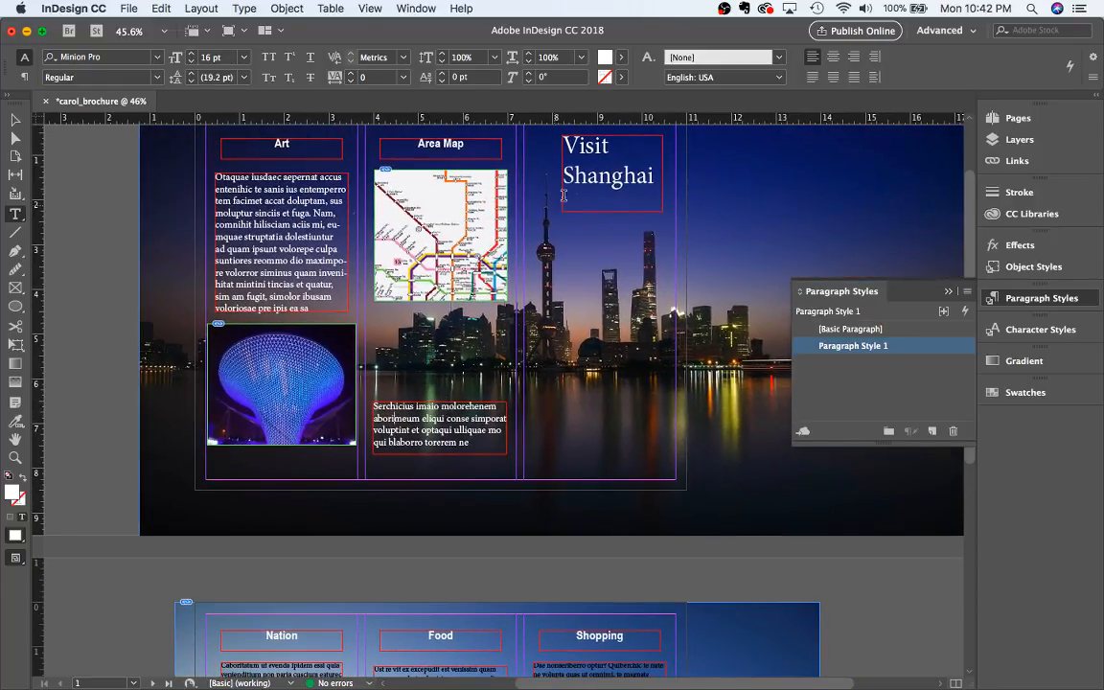
scroll(572, 318, right, 3)
scroll(571, 318, up, 1)
scroll(571, 319, right, 1)
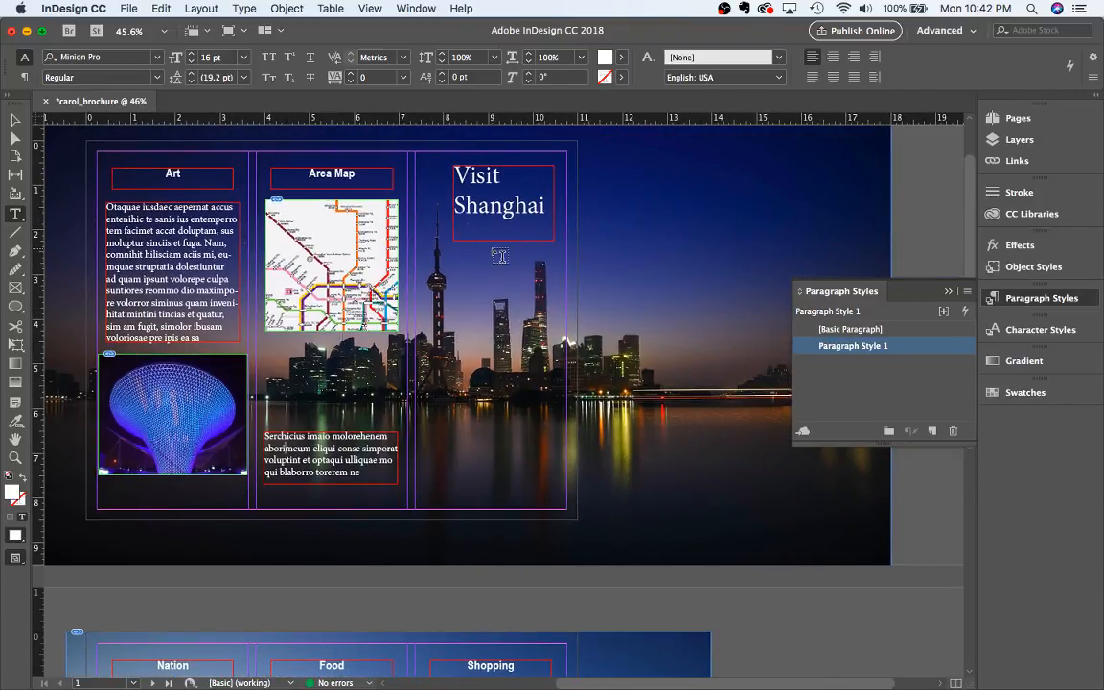
scroll(500, 255, down, 20)
scroll(499, 255, left, 3)
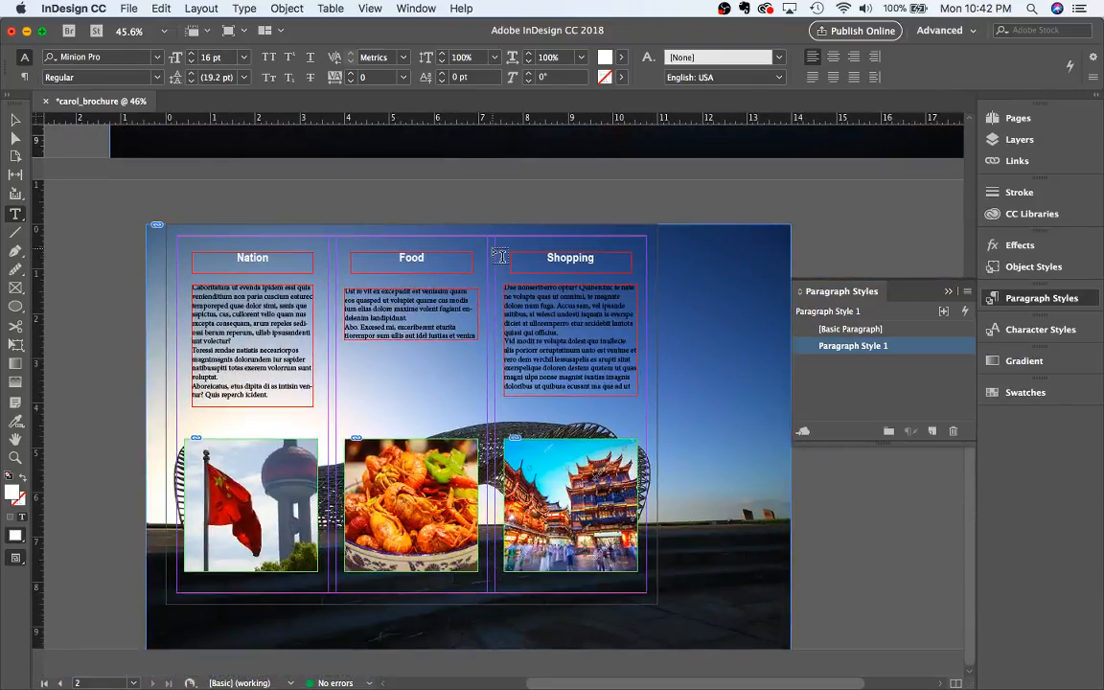
click(255, 341)
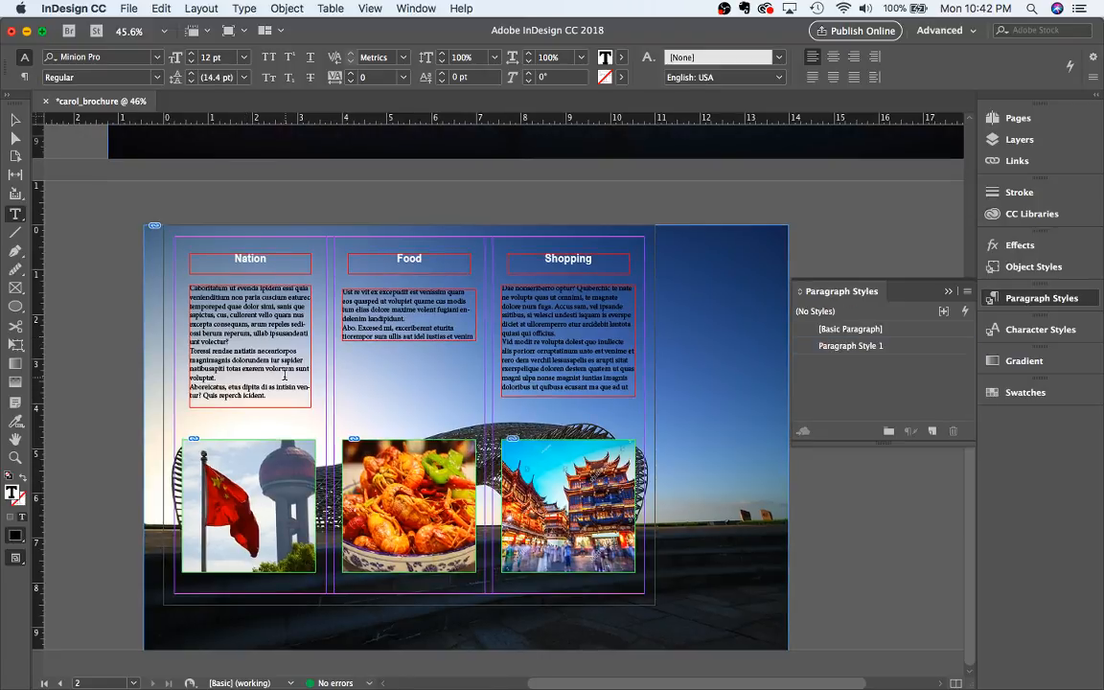
drag(276, 398, 176, 278)
click(268, 347)
click(861, 347)
Rename Paragraph Style 1 as Paragraph Style White
click(858, 346)
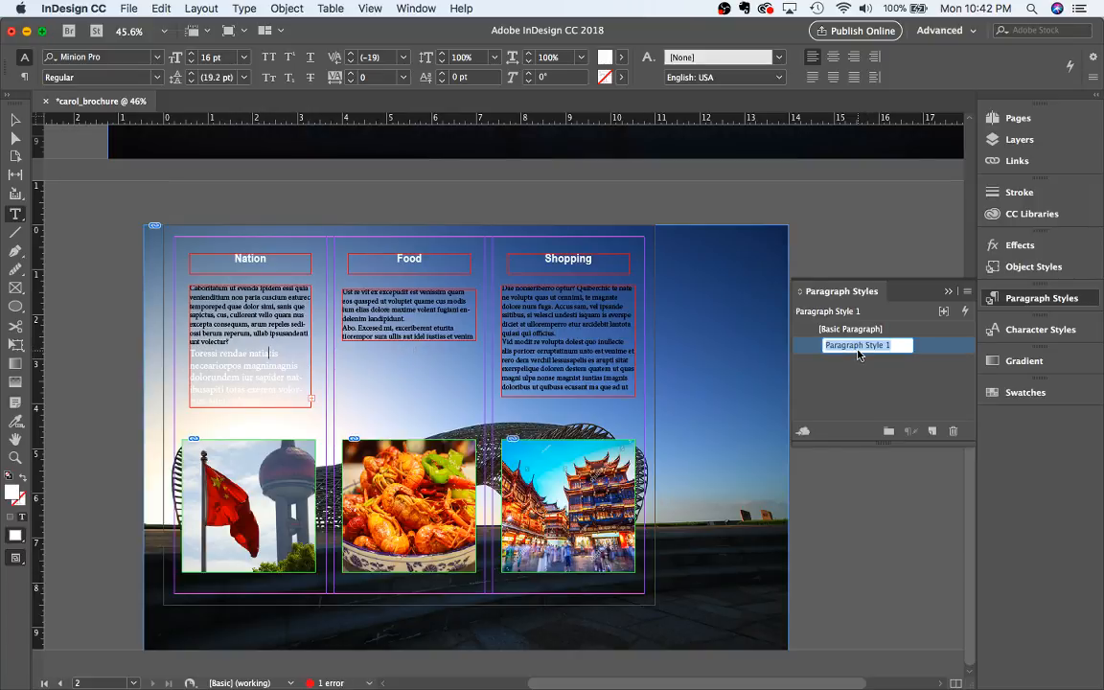
key(Right)
key(BackSpace)
key(BackSpace)
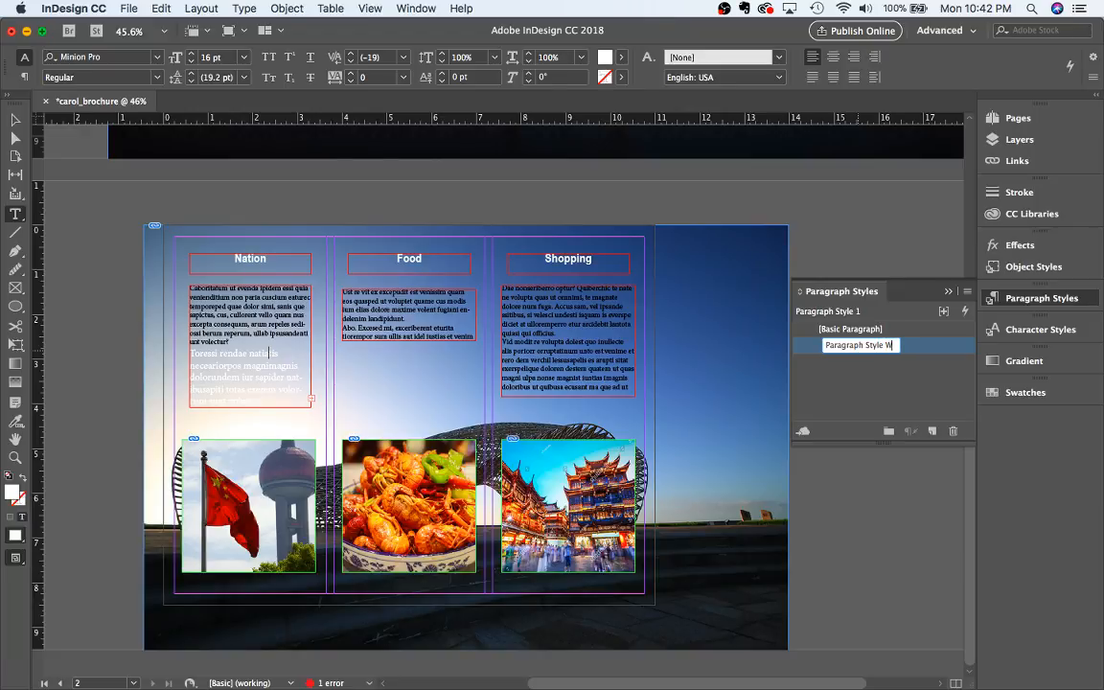
click(888, 385)
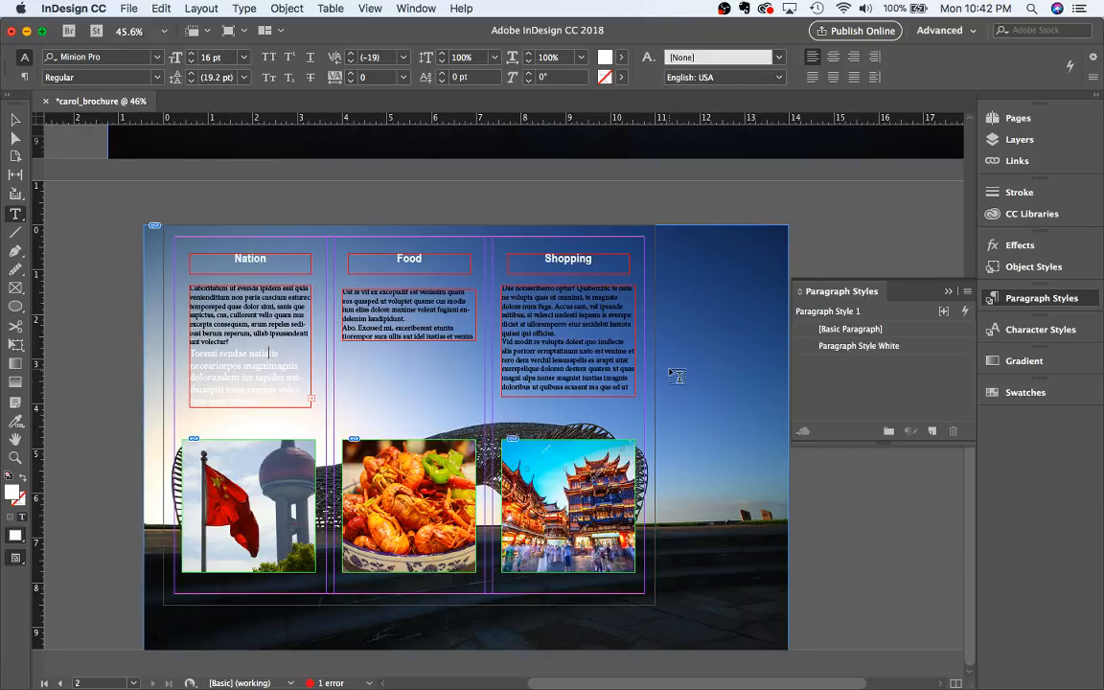
Set all the Nation body text to 16 pt with a Black fill
click(300, 384)
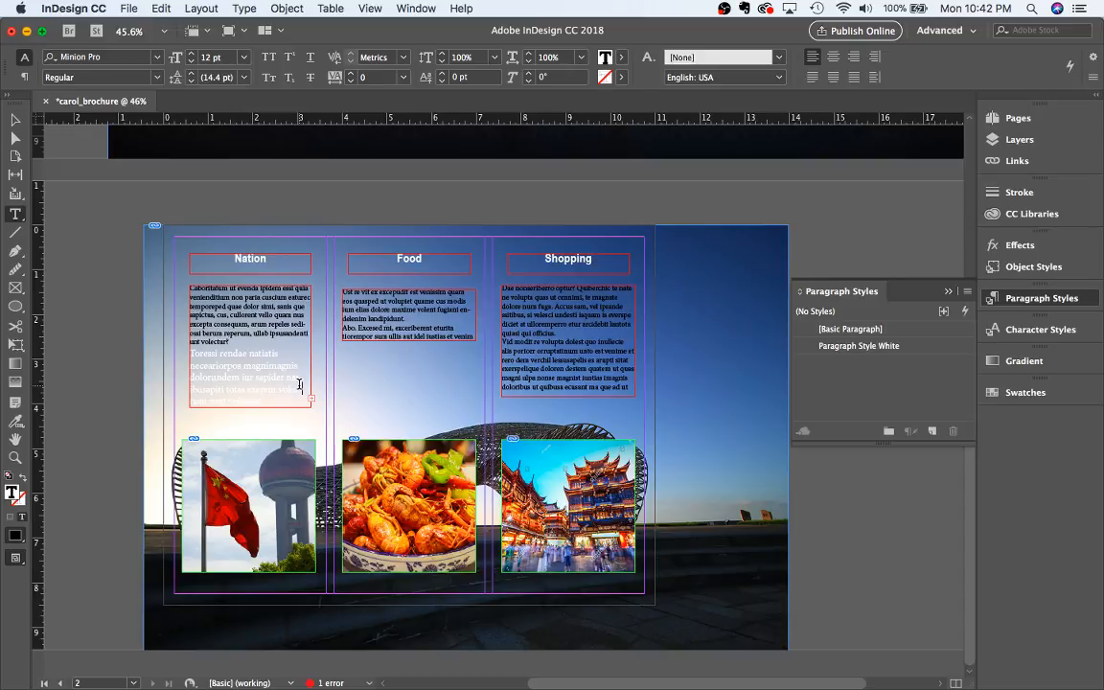
key(super+a)
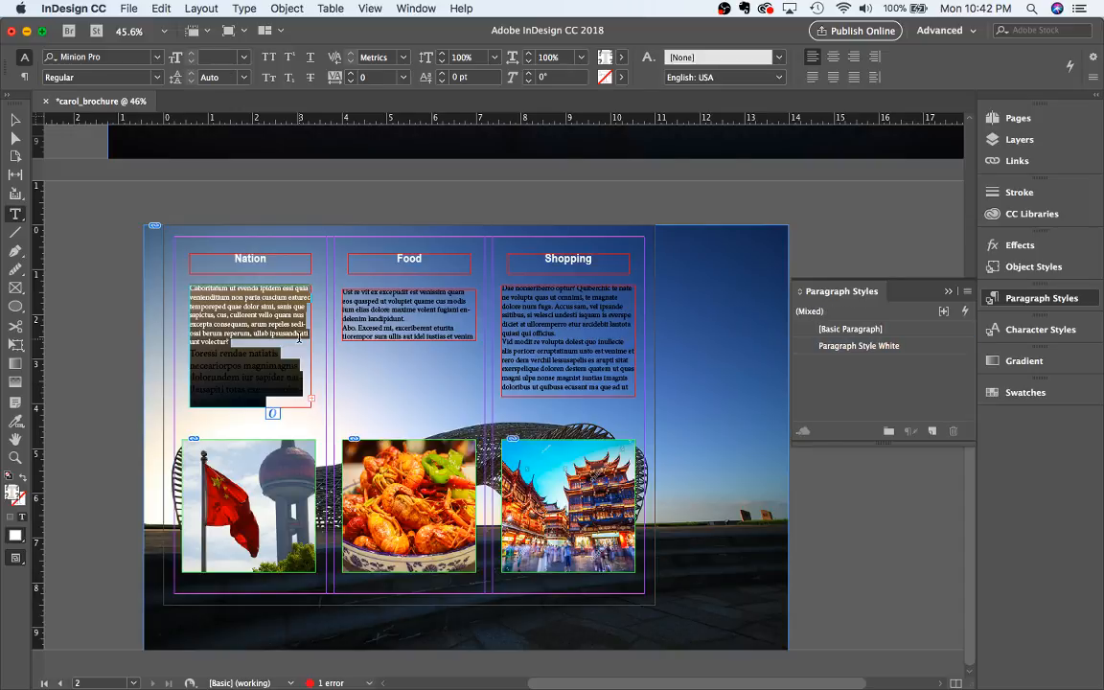
click(242, 59)
click(223, 55)
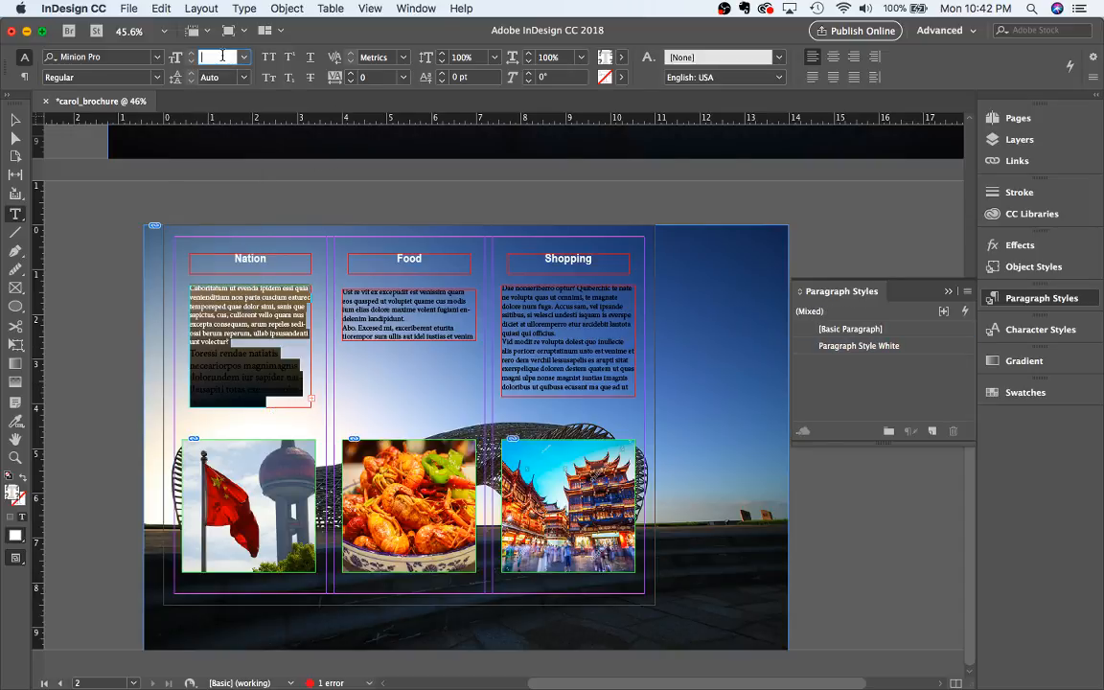
text(16)
click(604, 58)
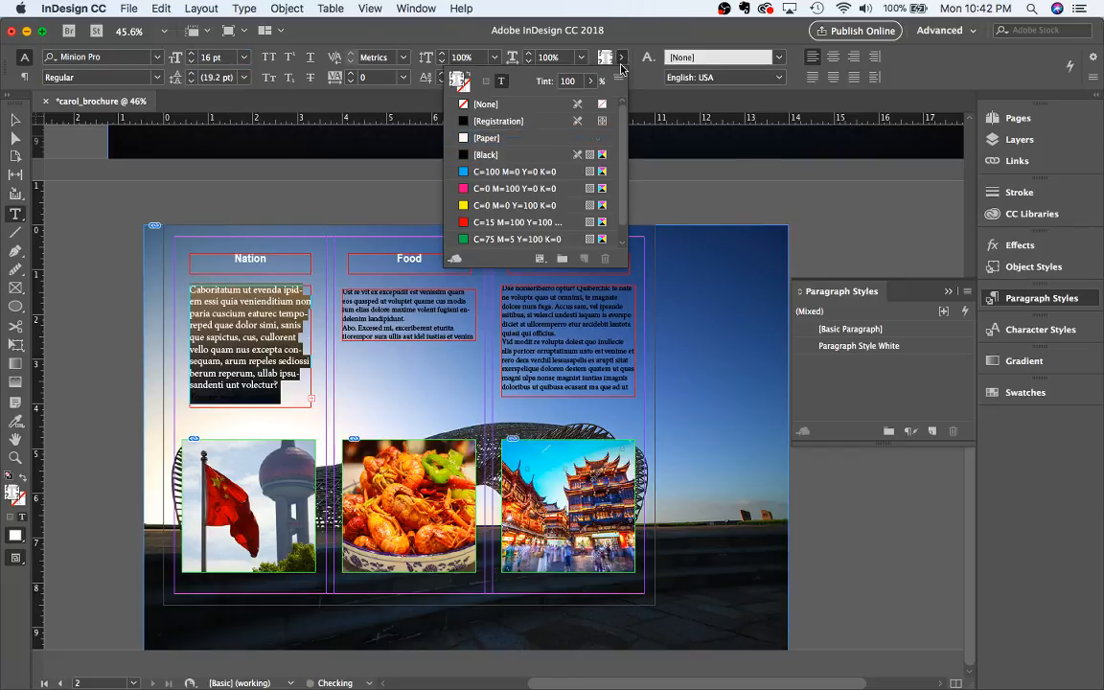
click(524, 156)
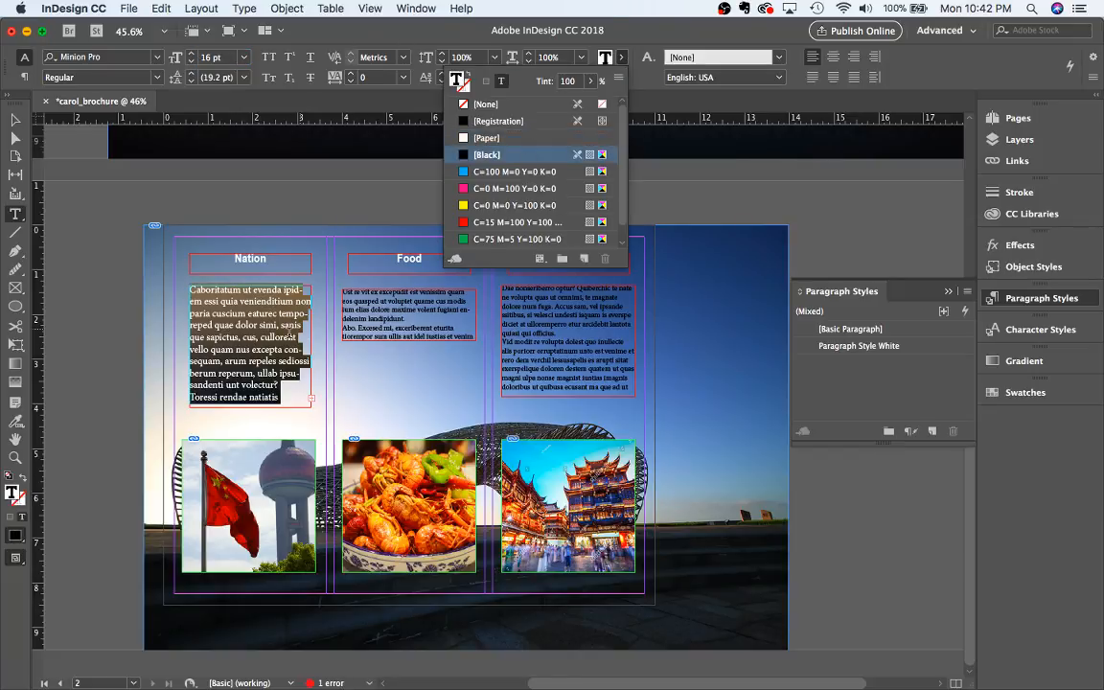
click(227, 376)
Create a new paragraph style from the Nation body text and name it Paragraph Style Black
drag(279, 351, 221, 303)
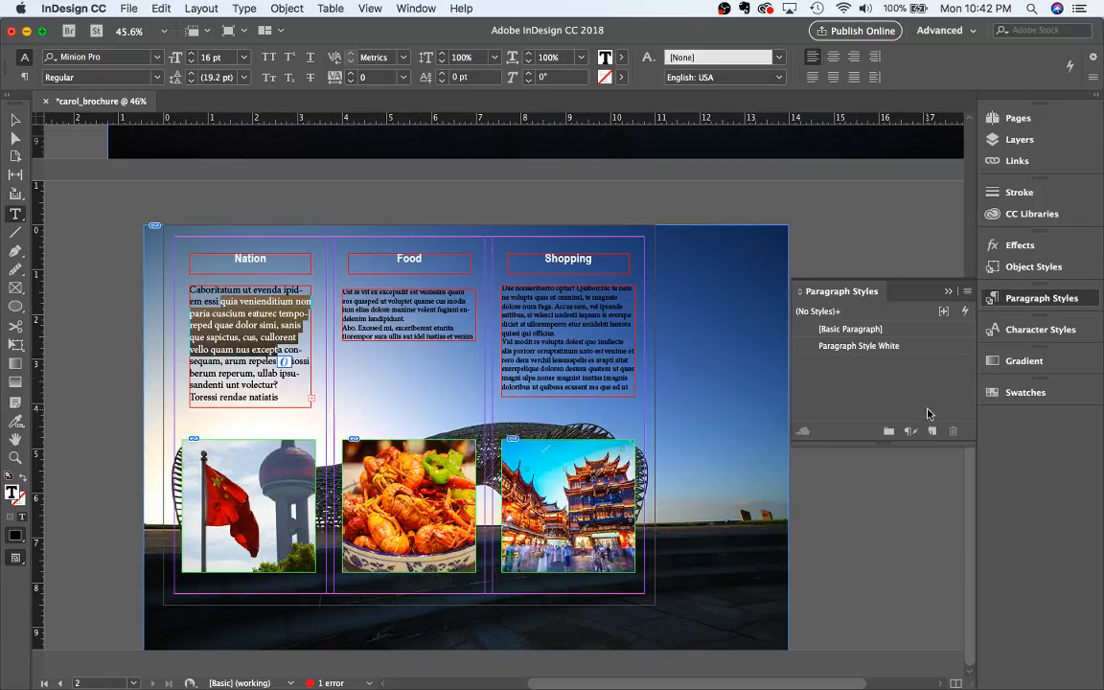
click(932, 431)
click(885, 367)
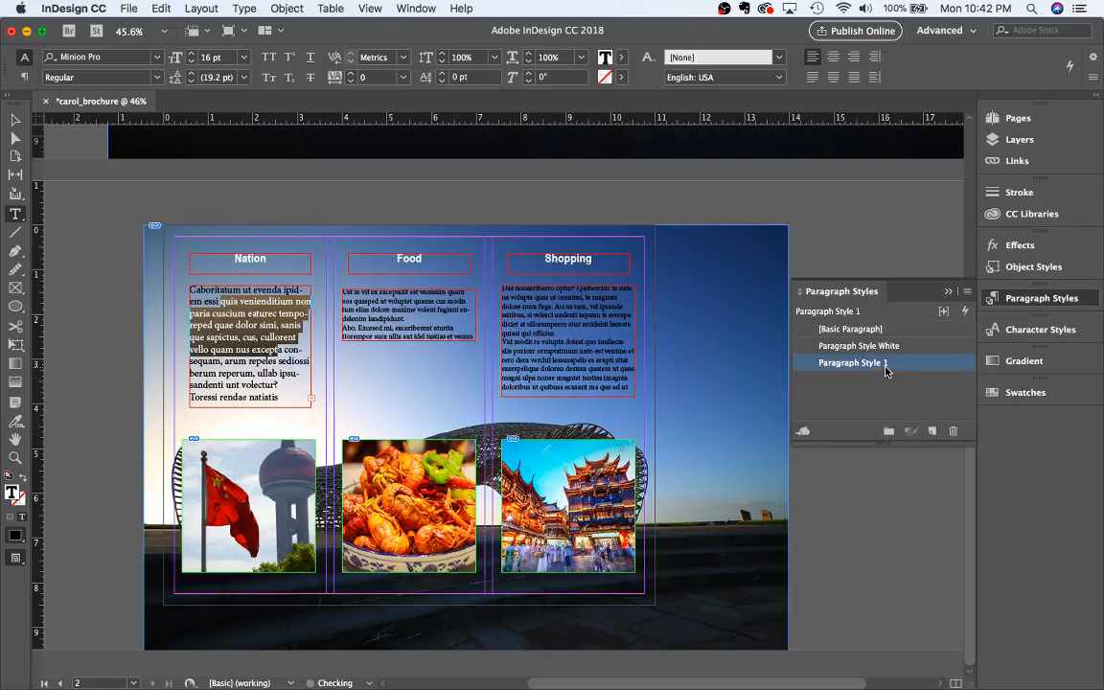
click(885, 365)
click(886, 362)
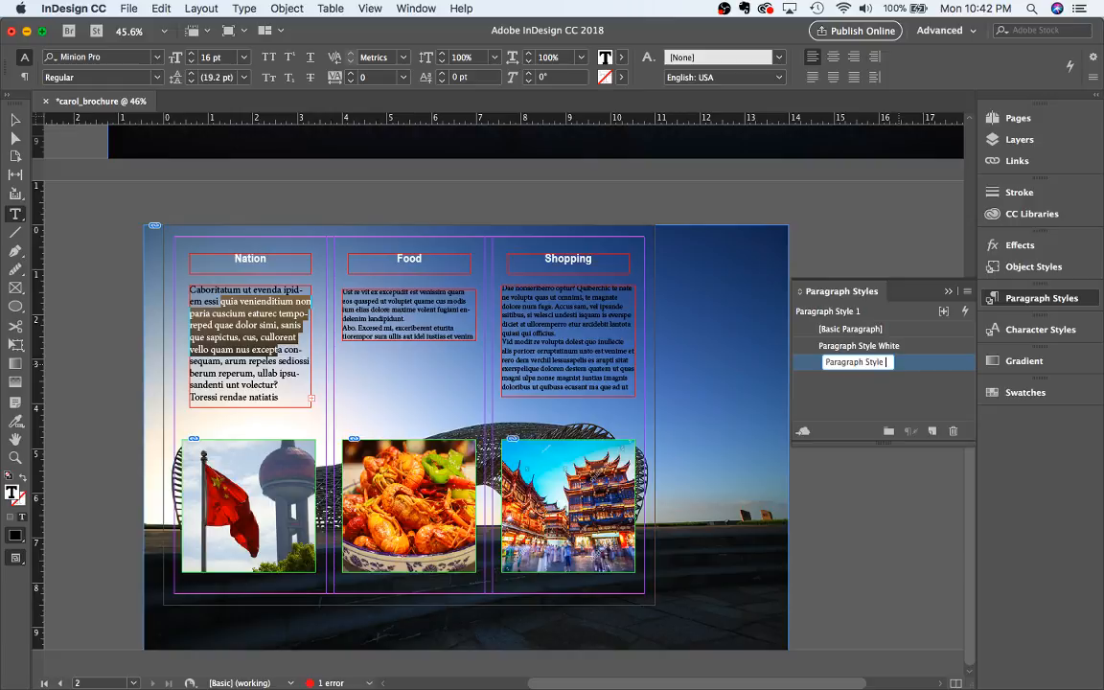
text(Black)
click(873, 376)
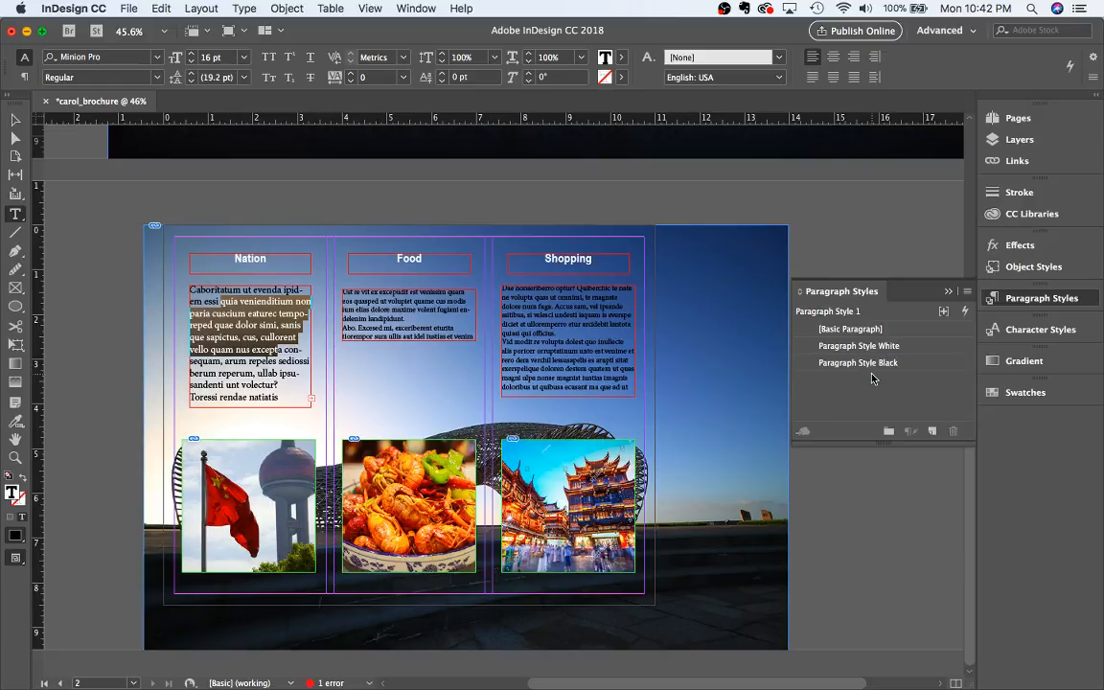
Delete a passage from the middle of the Nation body text so that the remaining text fits its frame
click(250, 342)
key(super+a)
click(251, 341)
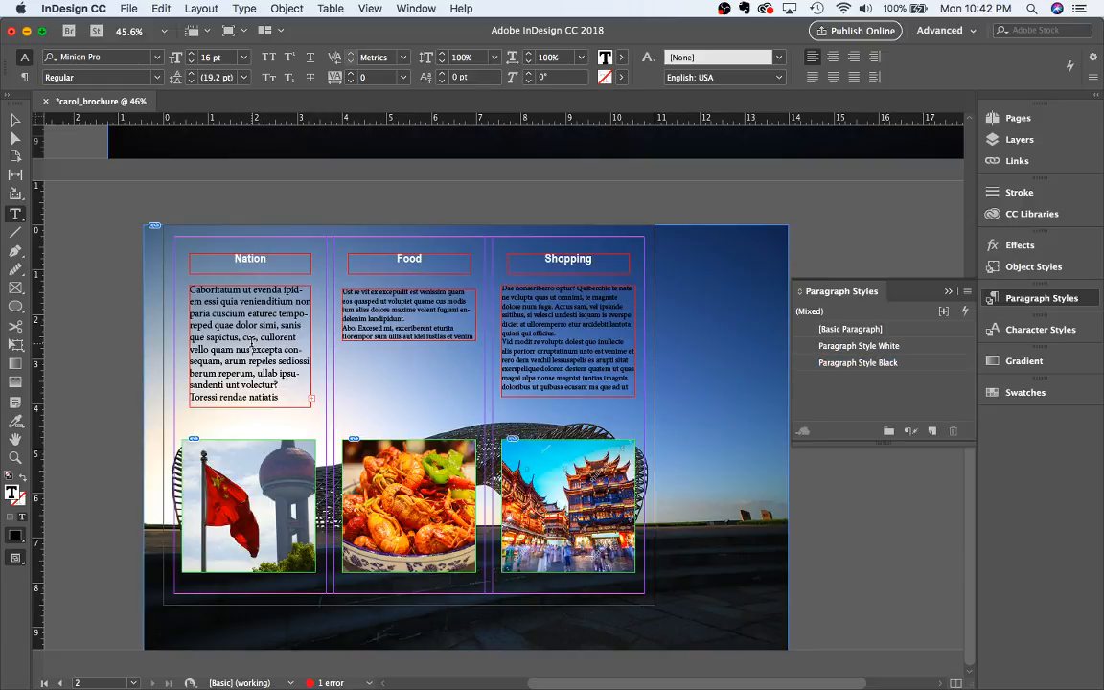
drag(278, 361, 238, 326)
key(BackSpace)
key(BackSpace)
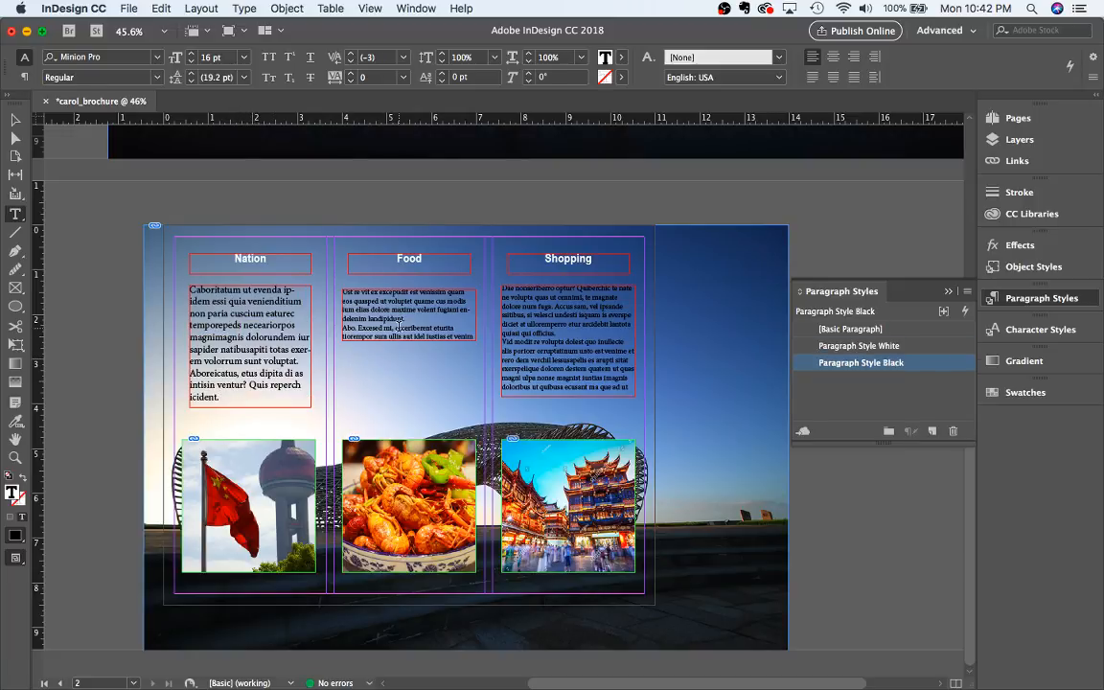
Extend the Food body text frame downward to a height of about 2.64 in
click(414, 291)
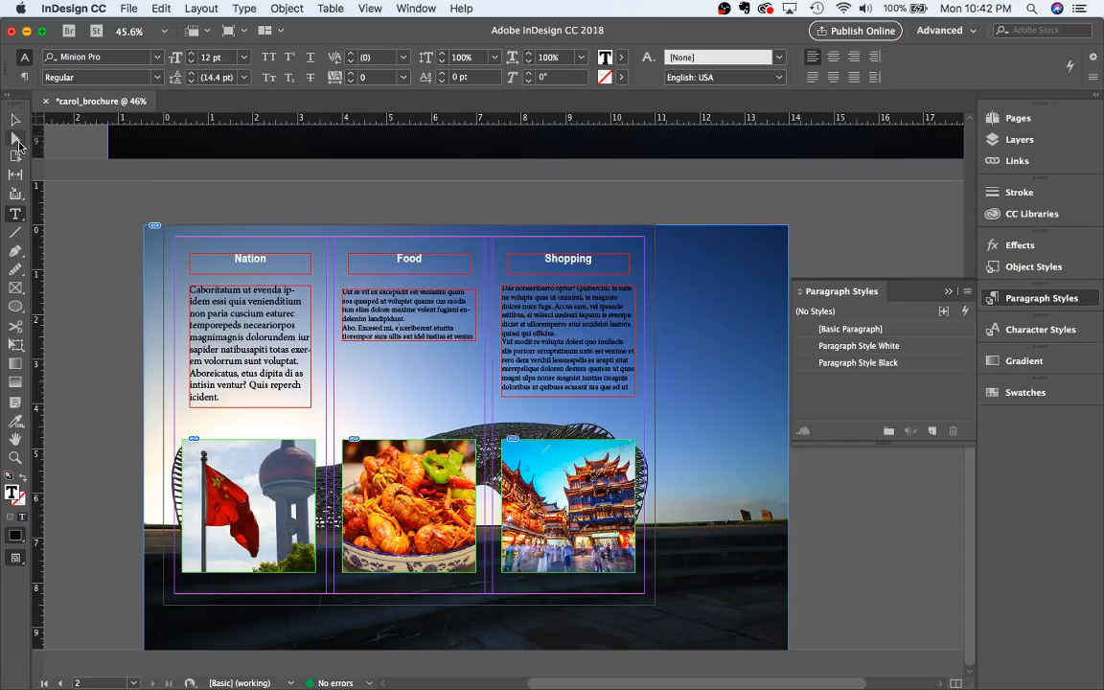
click(15, 121)
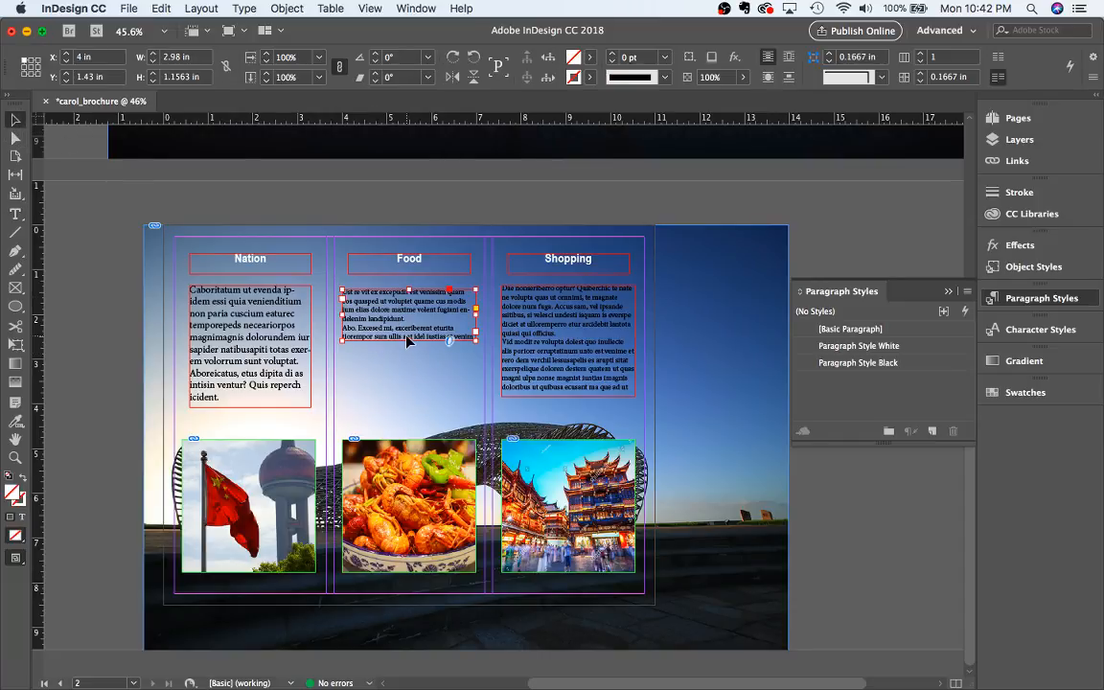
drag(411, 340, 411, 407)
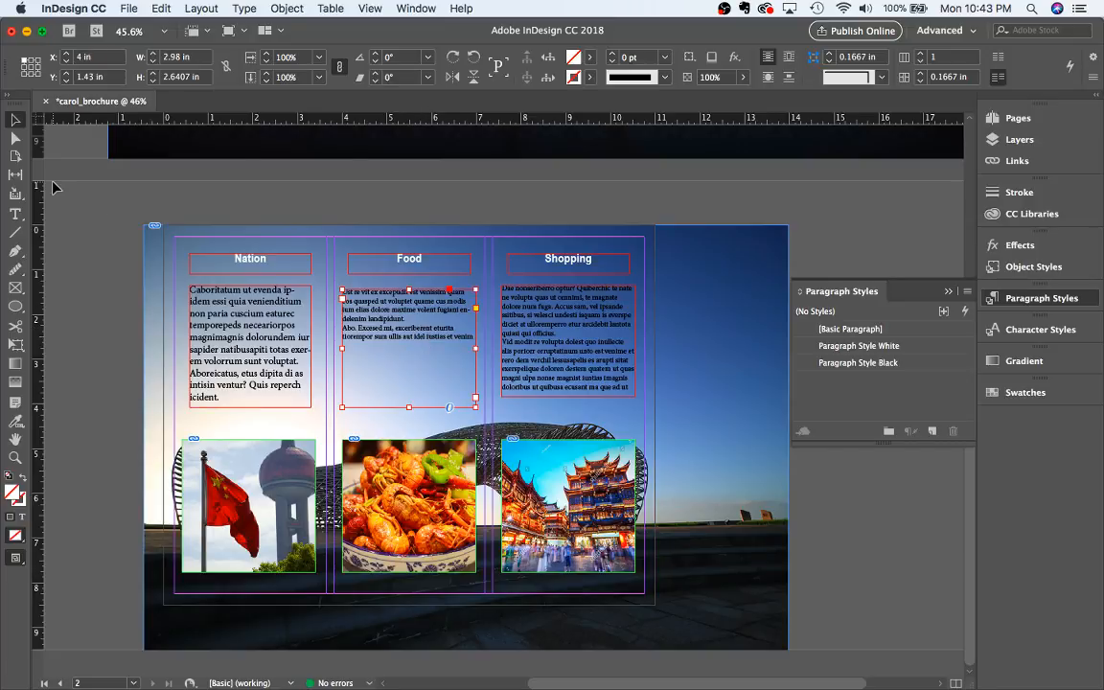
Apply Paragraph Style Black to all the Food body text
click(15, 214)
click(400, 306)
key(ctrl+a)
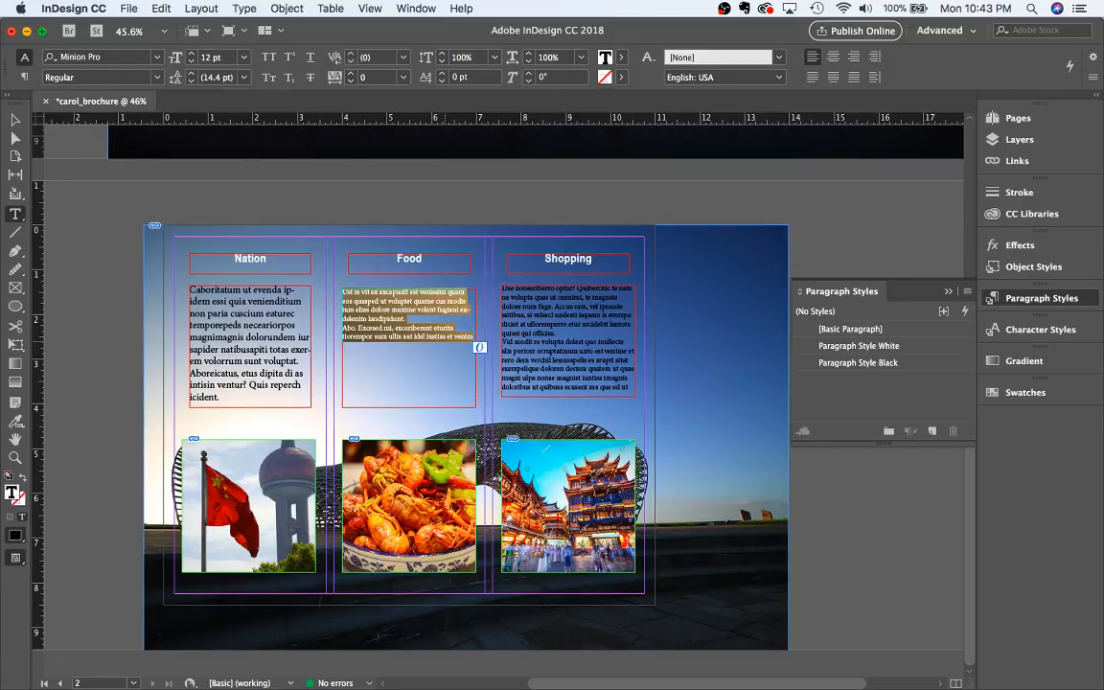
click(857, 362)
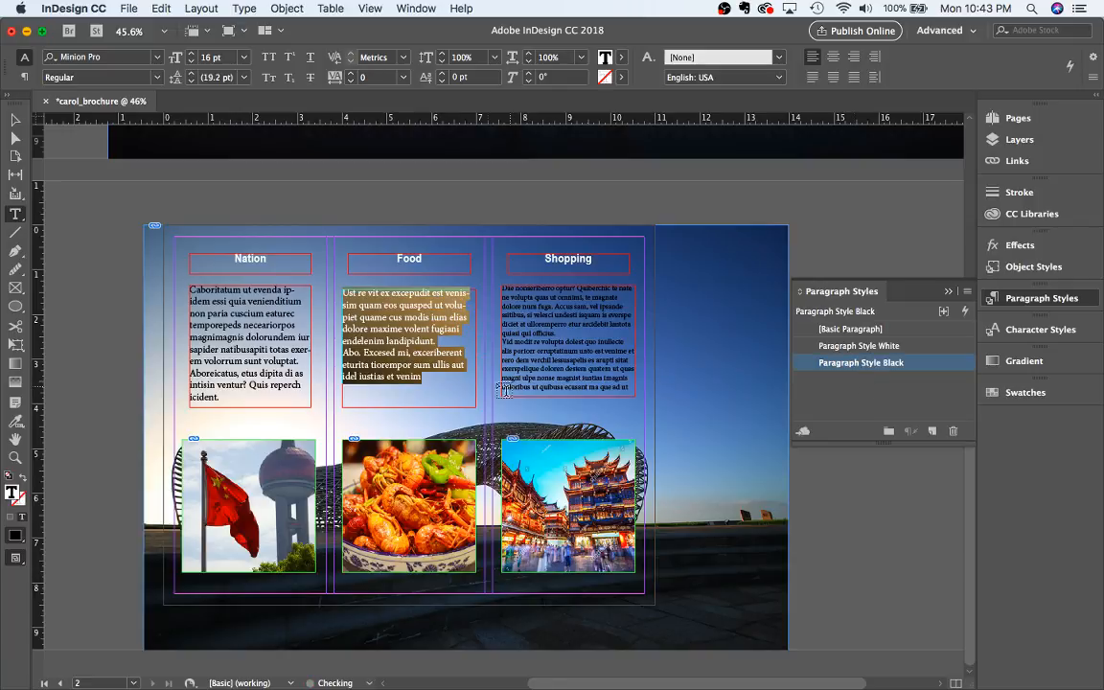
click(425, 376)
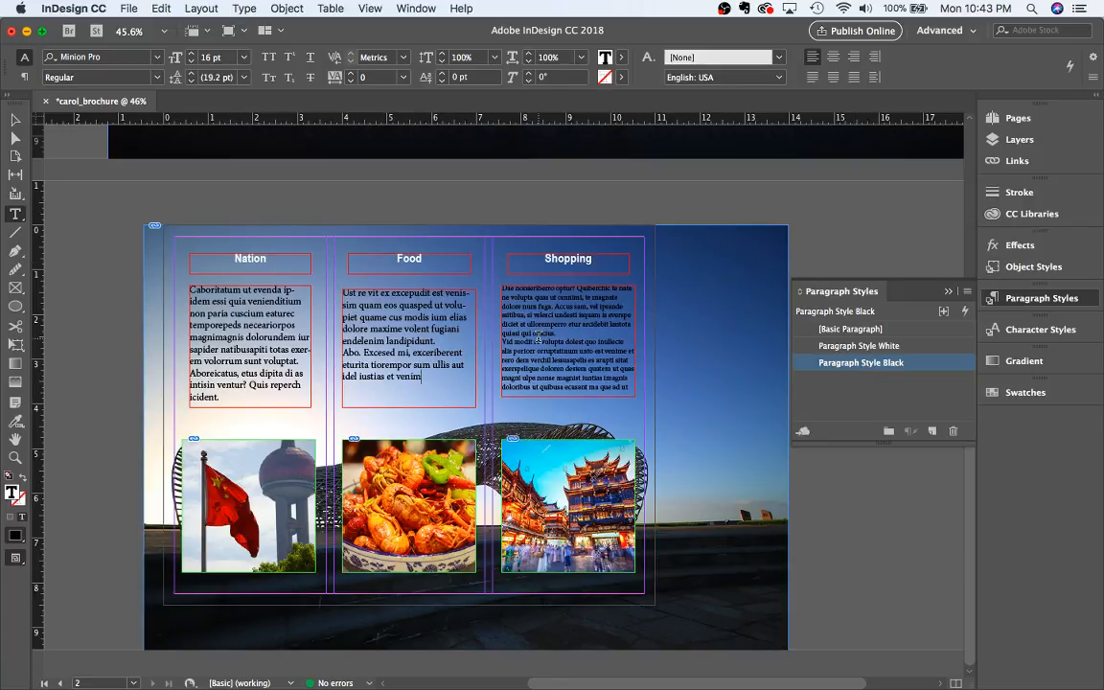
Delete the middle passage of the Shopping body text and apply Paragraph Style Black to the remaining text
click(555, 341)
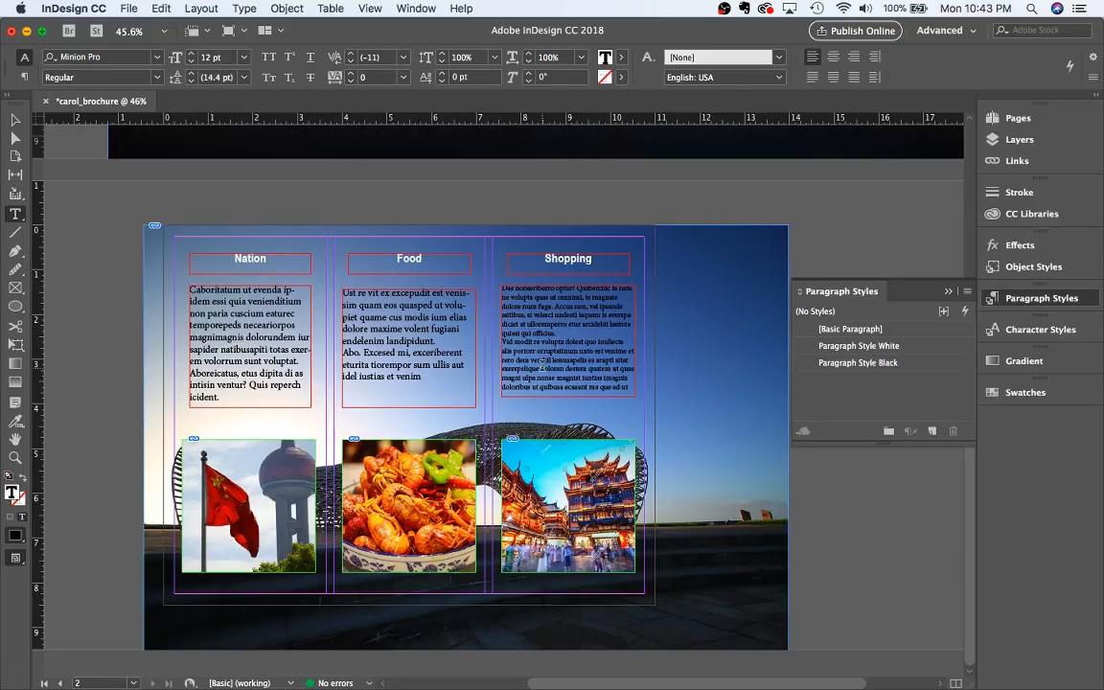
drag(588, 368, 504, 287)
key(BackSpace)
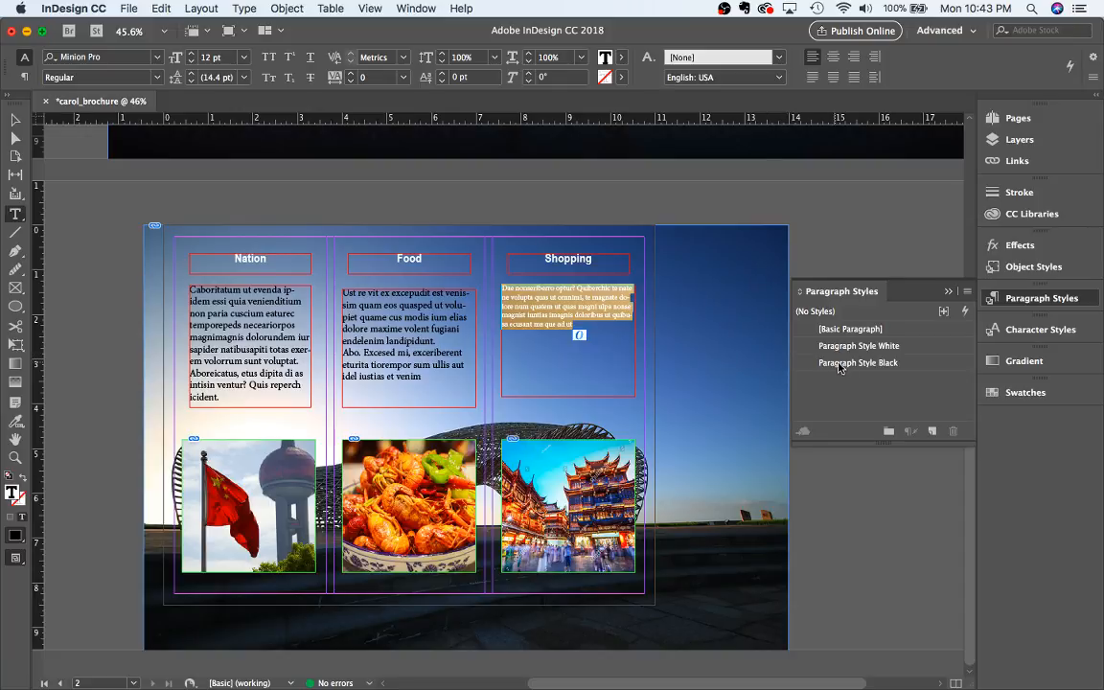
click(860, 362)
Copy the last lines of the Shopping body text and paste them at the end of both the Shopping and Food texts
drag(539, 362, 515, 339)
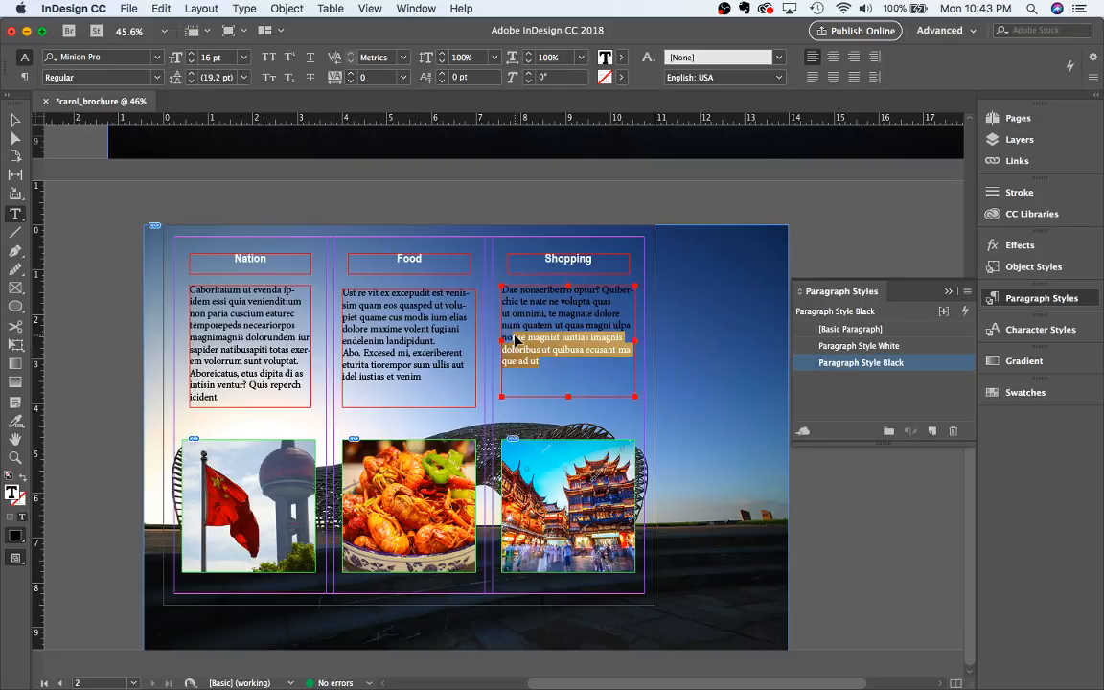
key(super+c)
key(super+v)
key(super+v)
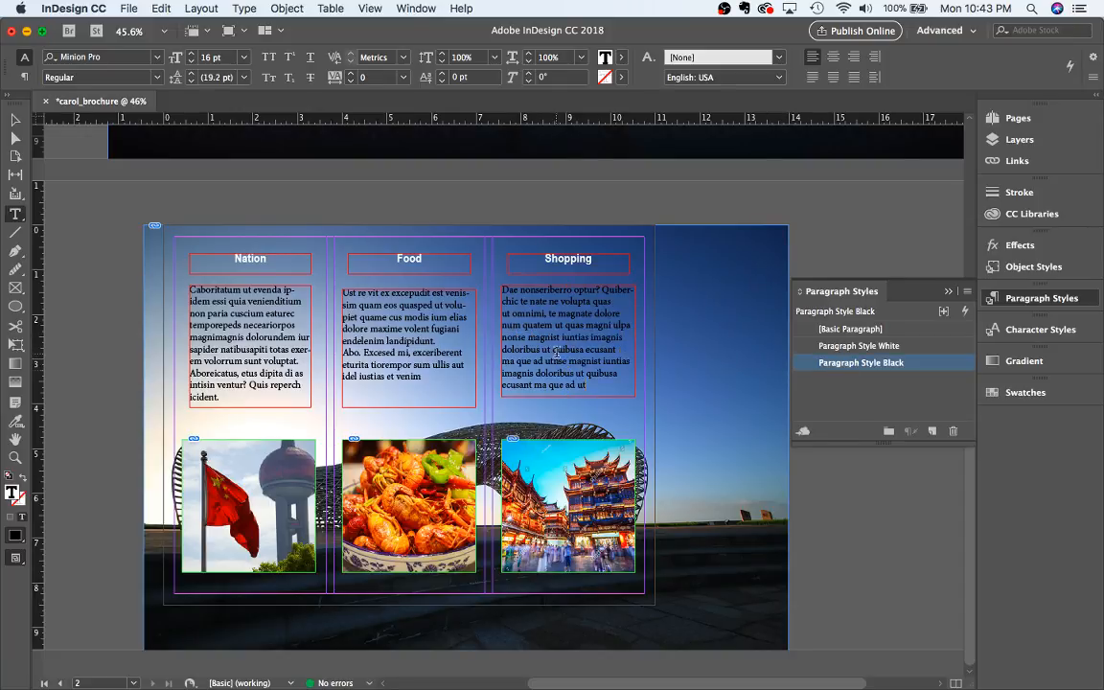
click(435, 374)
key(super+v)
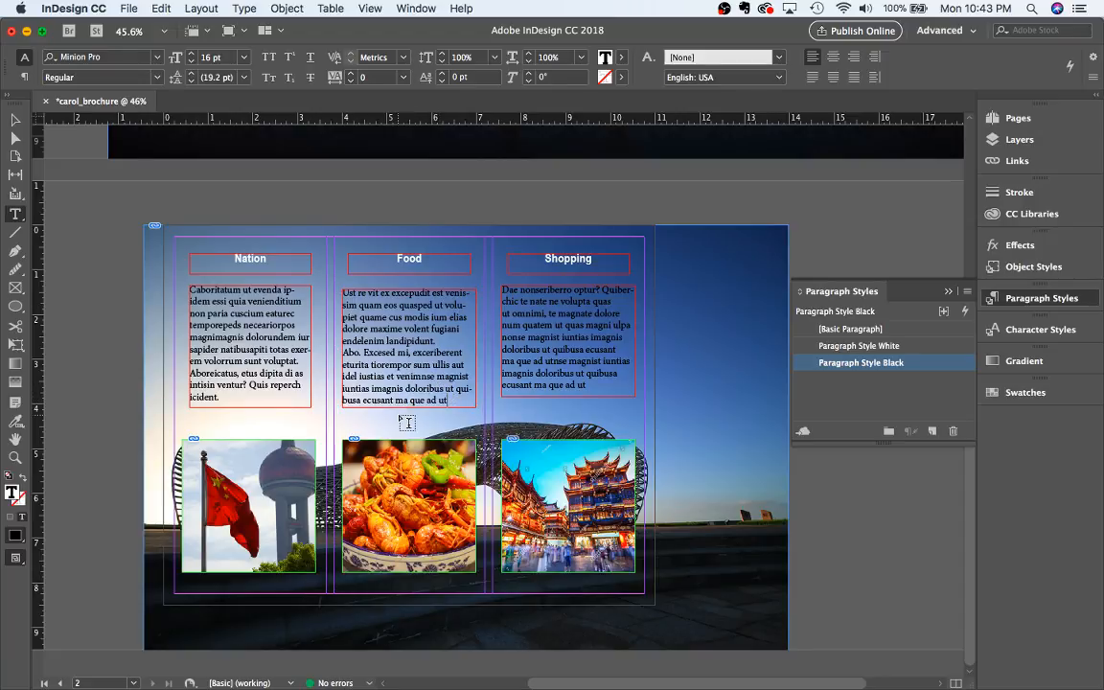
scroll(407, 422, right, 1)
scroll(408, 422, down, 3)
scroll(390, 385, up, 4)
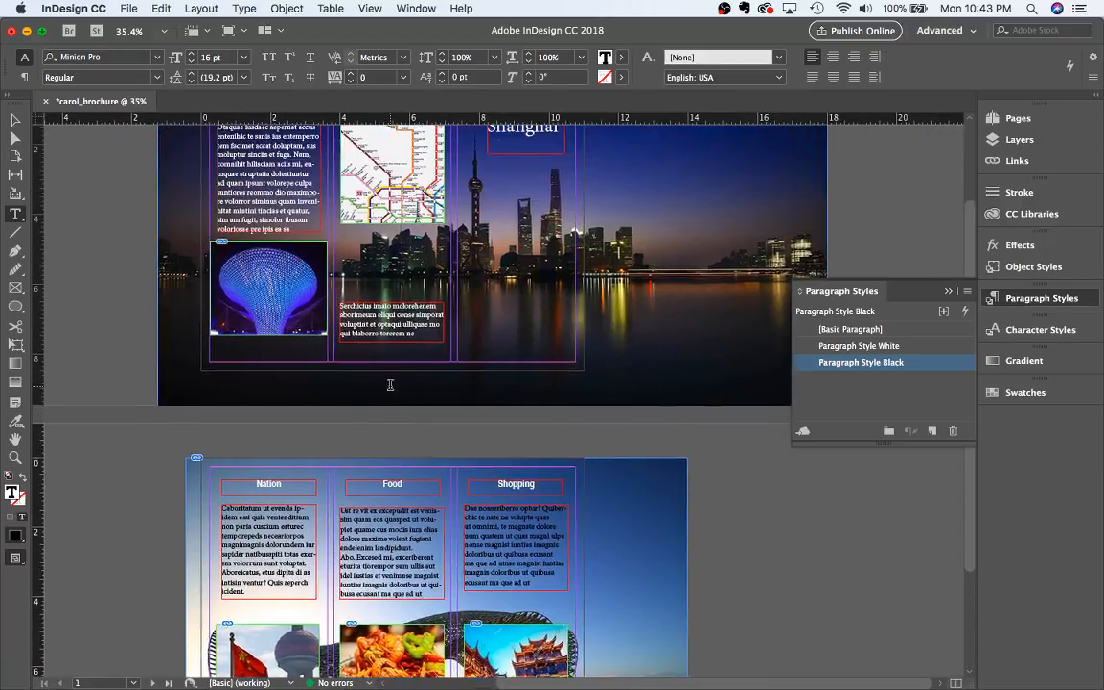
scroll(390, 384, up, 2)
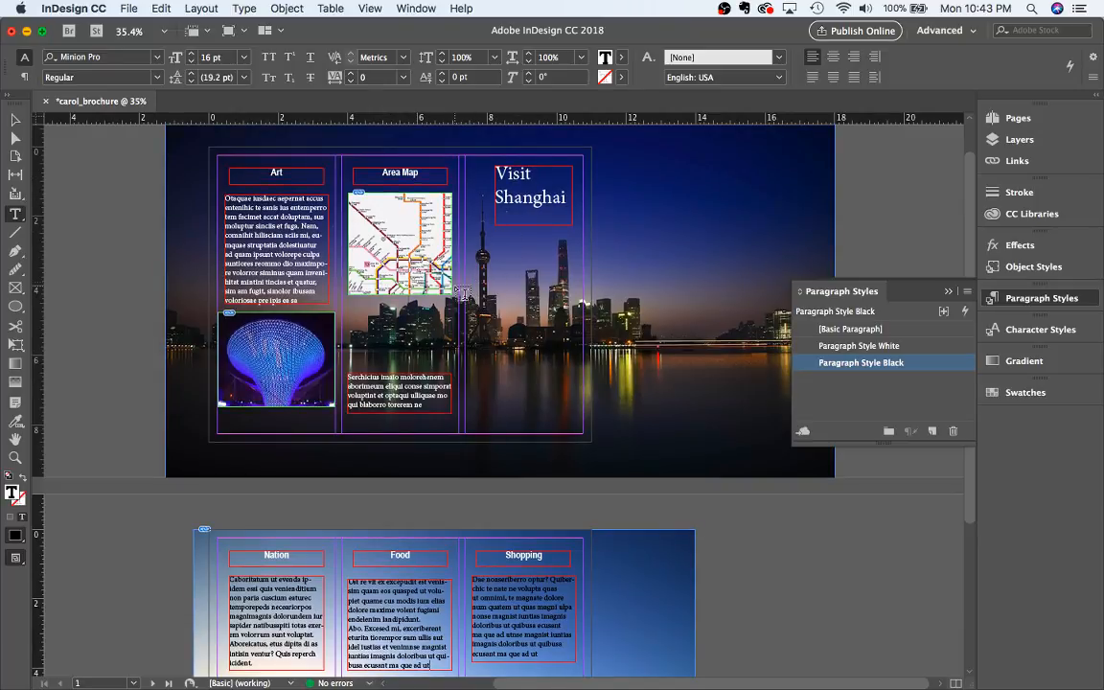
Lock the Pictures and Text layers
scroll(484, 292, down, 5)
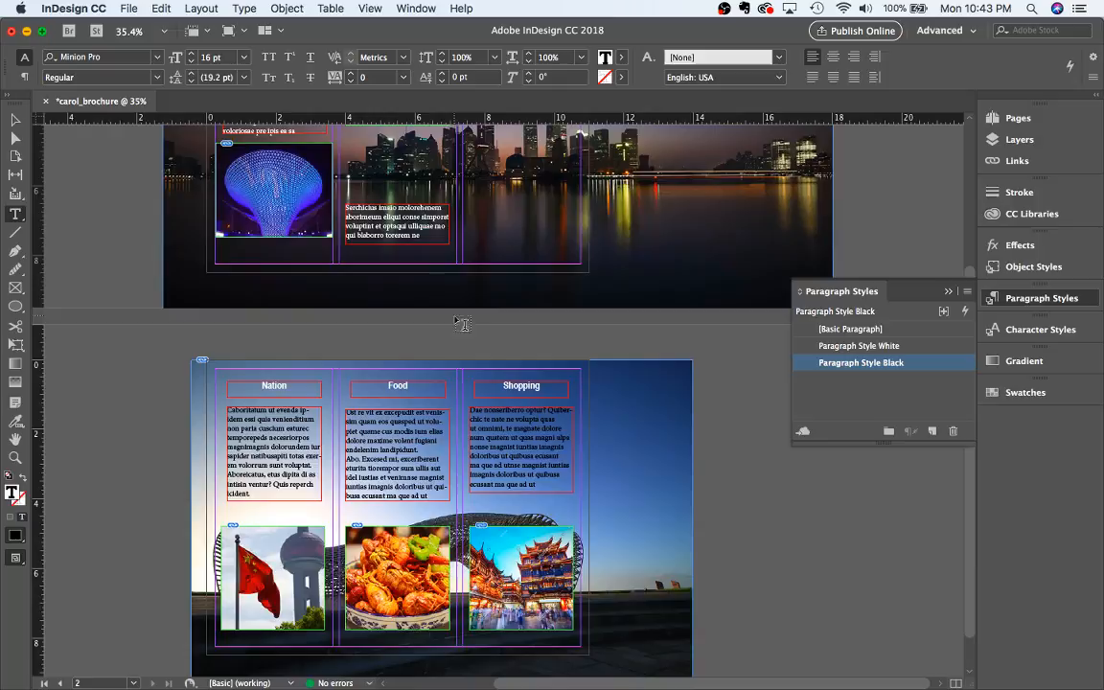
click(450, 467)
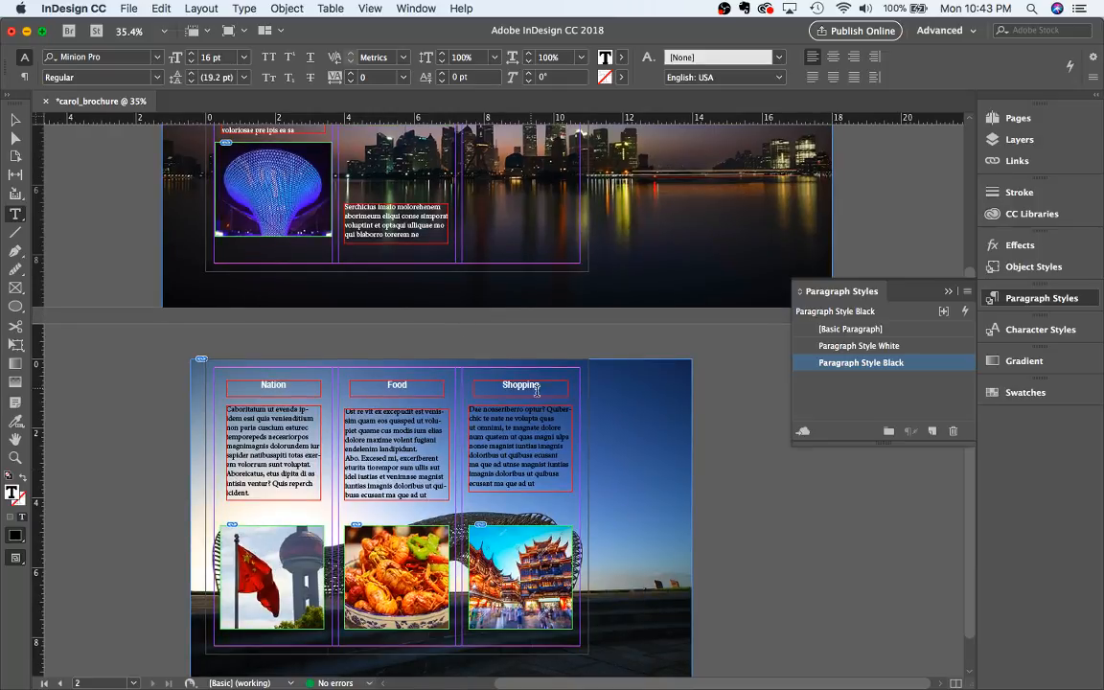
click(1019, 140)
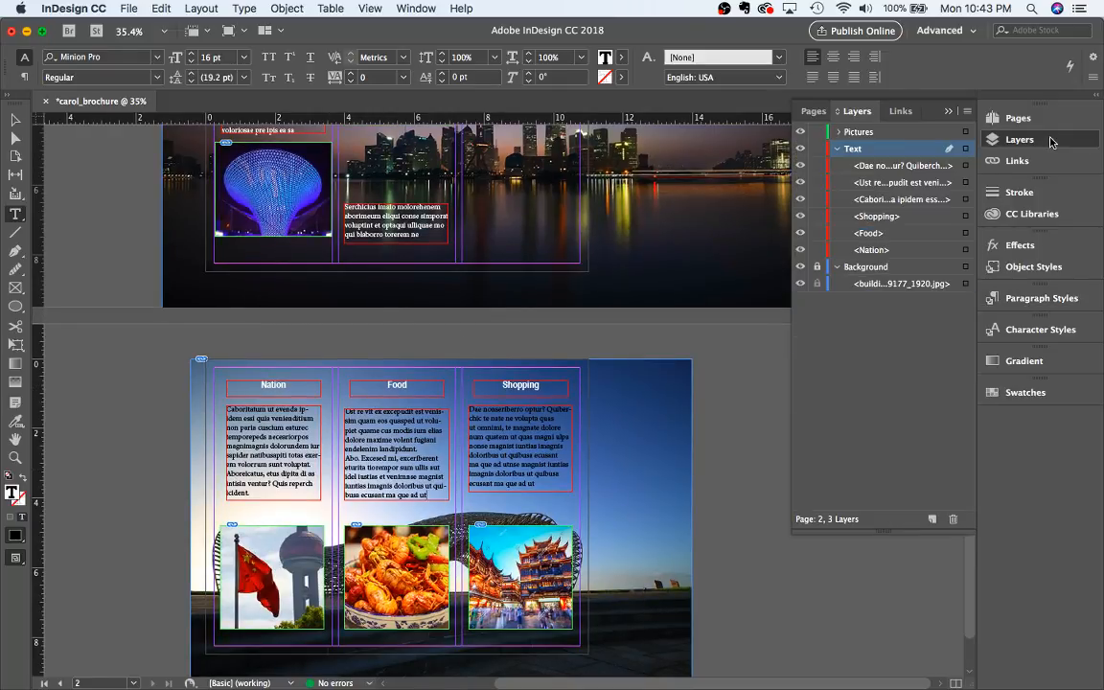
click(837, 149)
click(816, 148)
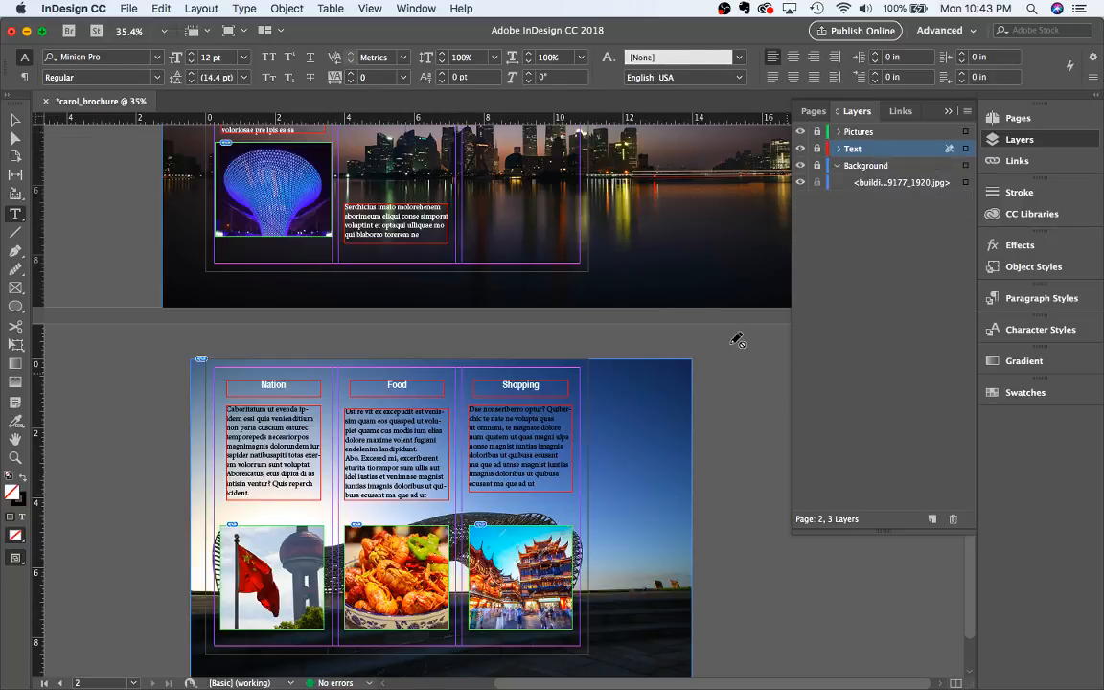
Create a new layer named Shape and place it between the Text and Background layers
scroll(653, 301, up, 5)
scroll(654, 301, down, 3)
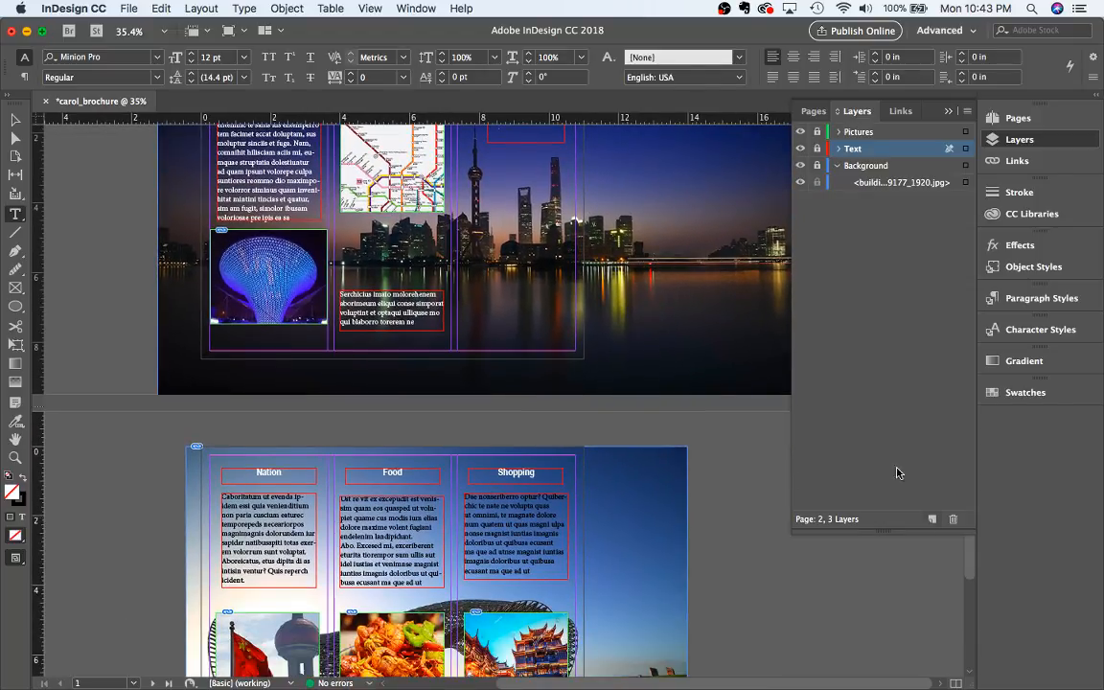
click(931, 519)
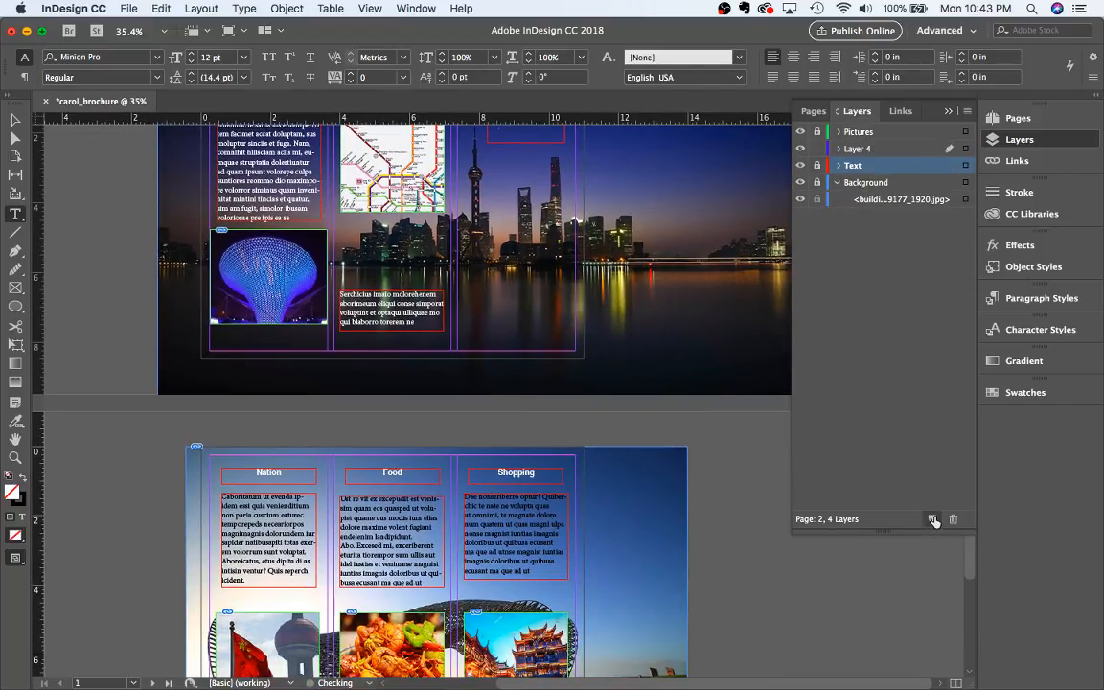
double_click(848, 151)
text(S)
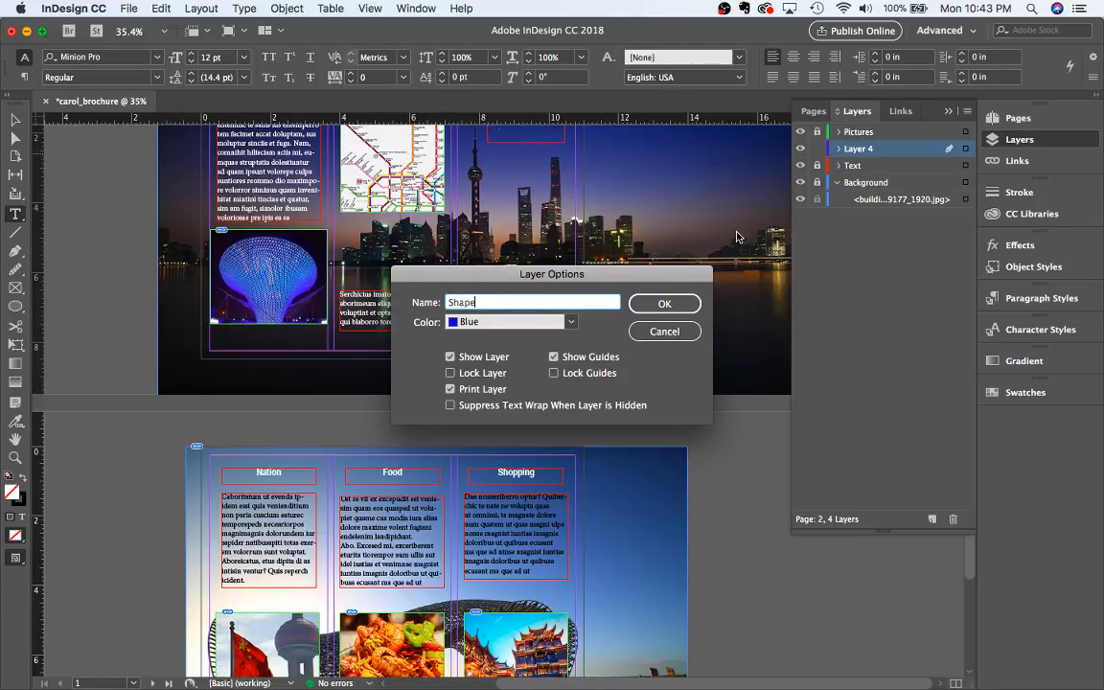
text(hape)
click(677, 307)
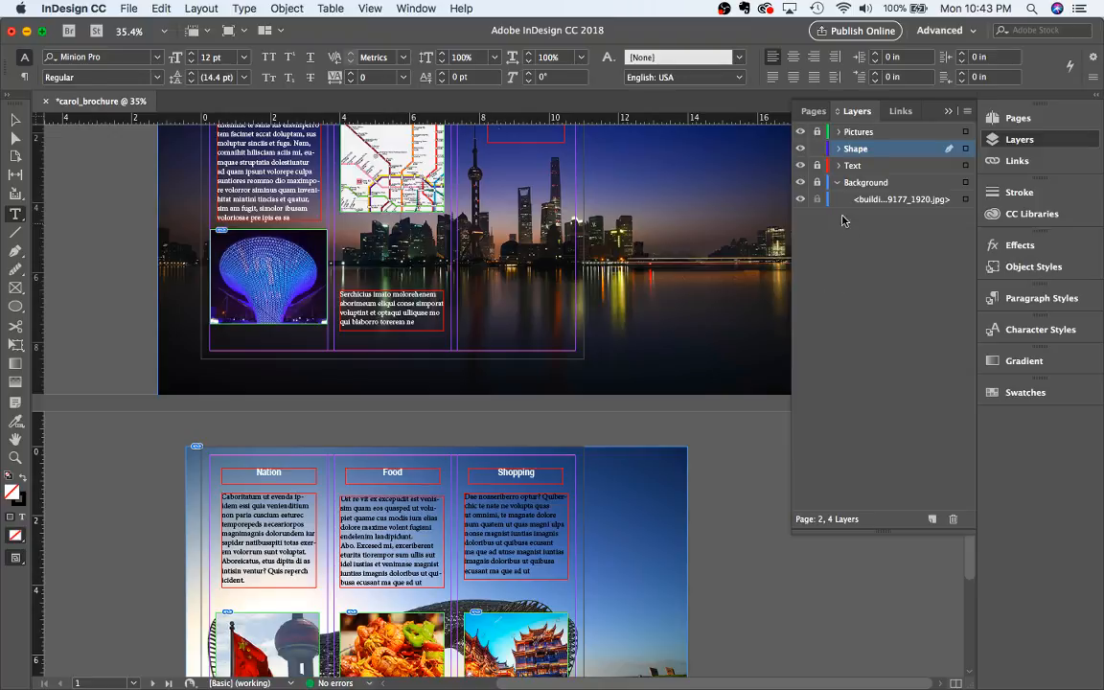
click(836, 183)
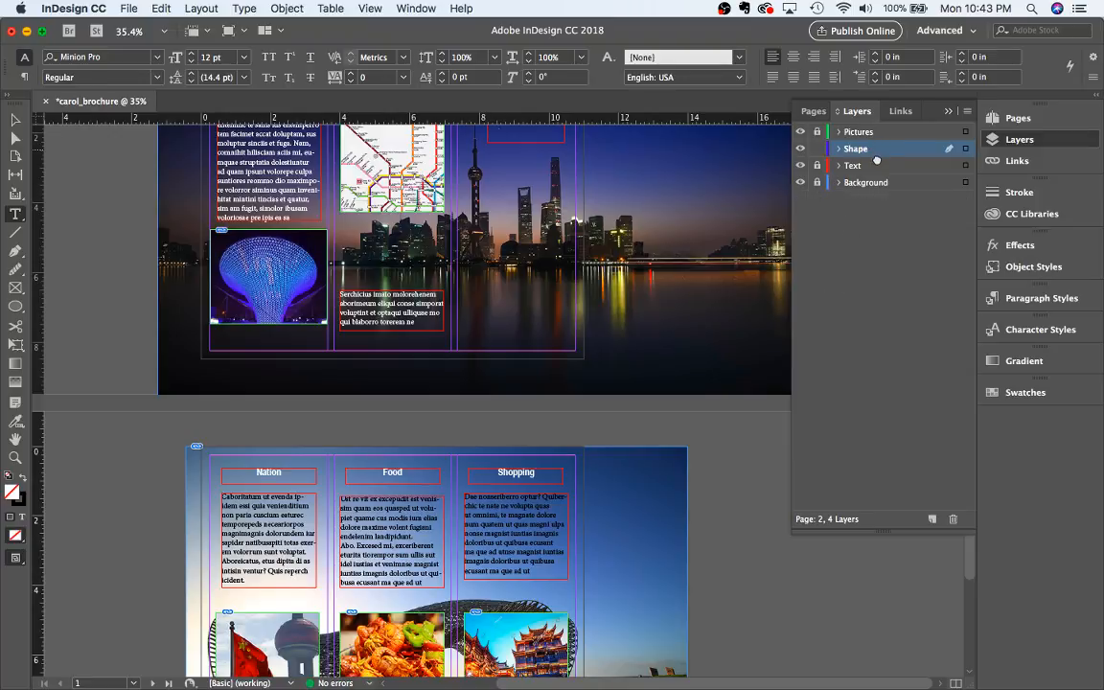
drag(877, 159, 854, 172)
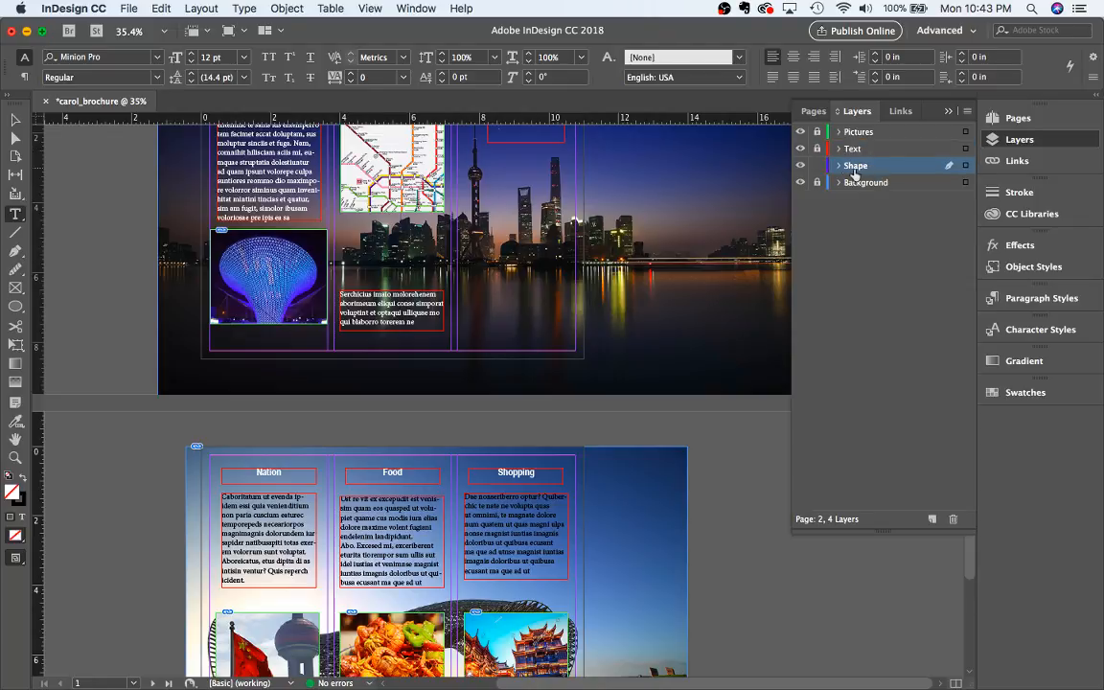
Extract a color theme from the night skyline background on page 1 and display its theme variants
scroll(632, 316, up, 5)
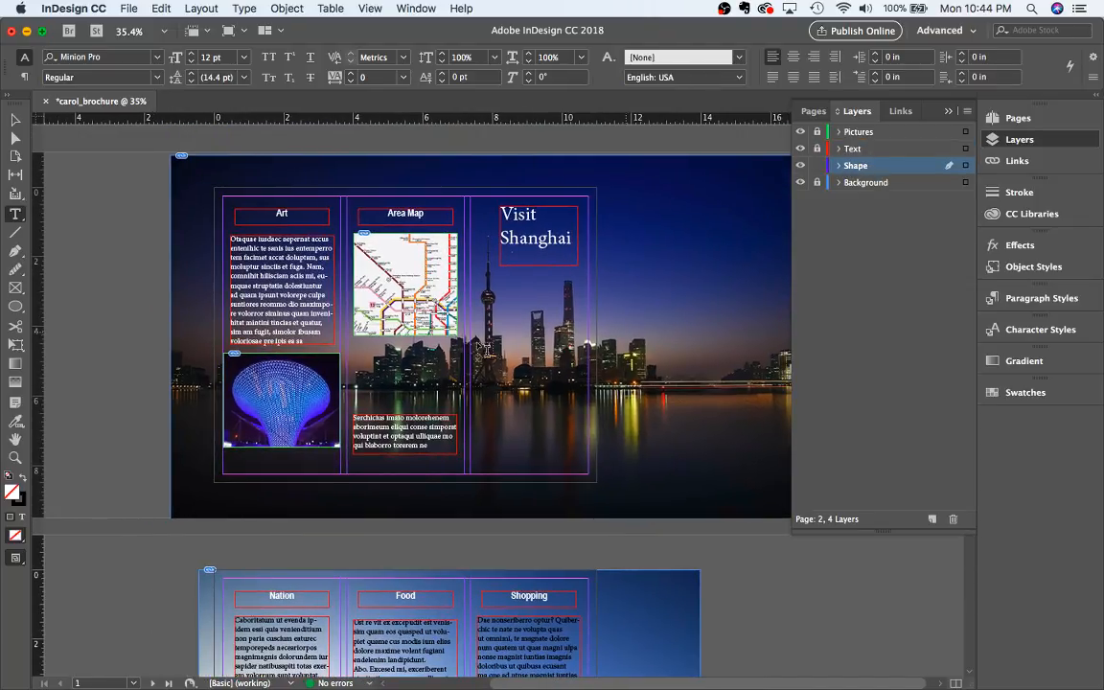
click(16, 424)
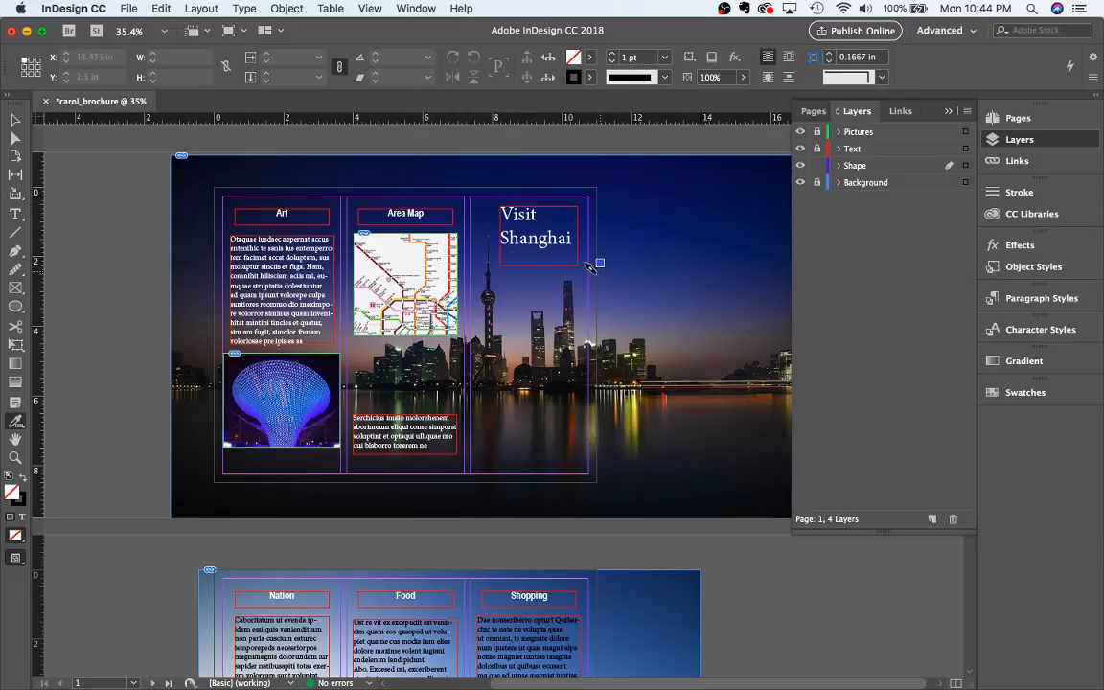
scroll(384, 312, down, 1)
scroll(385, 313, right, 1)
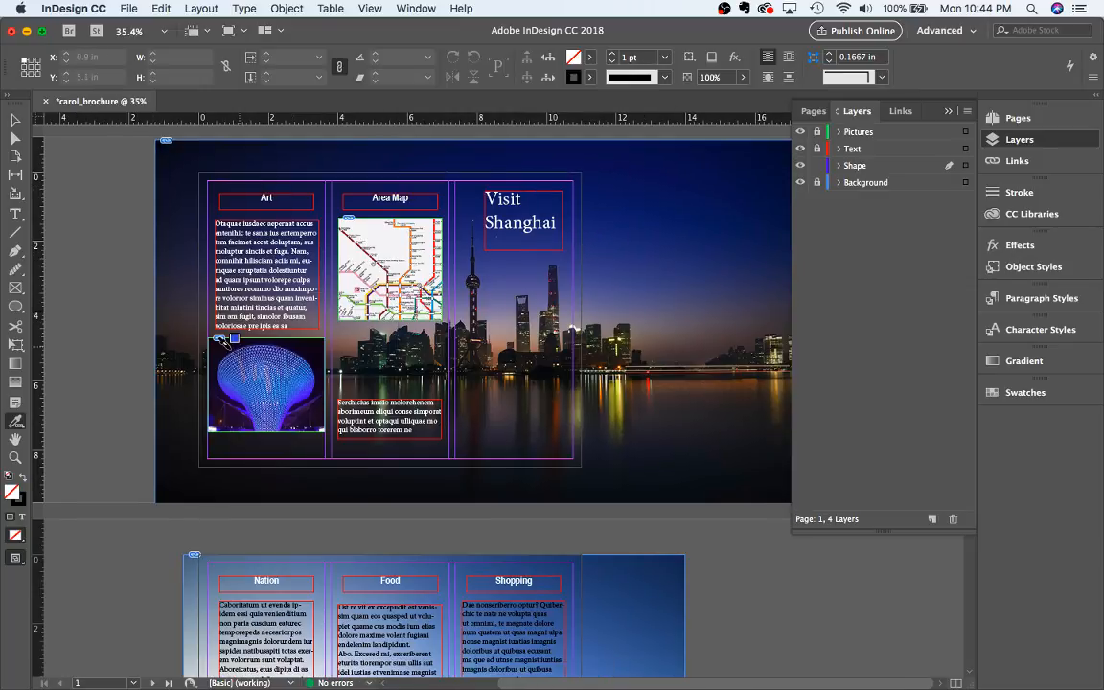
scroll(220, 339, up, 1)
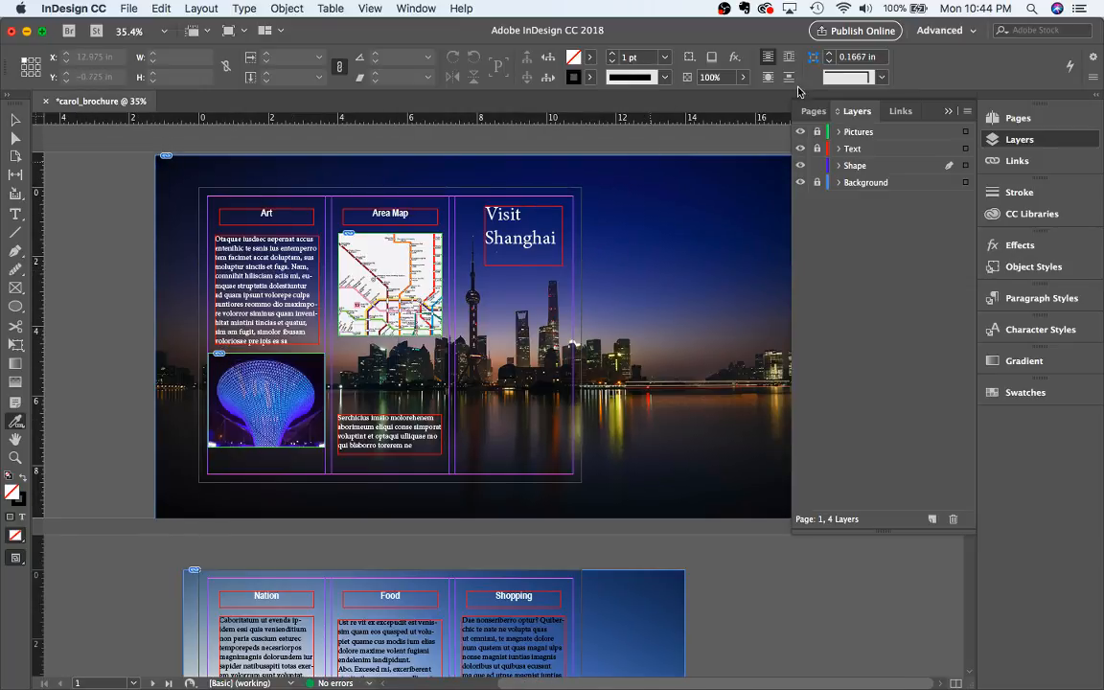
click(949, 115)
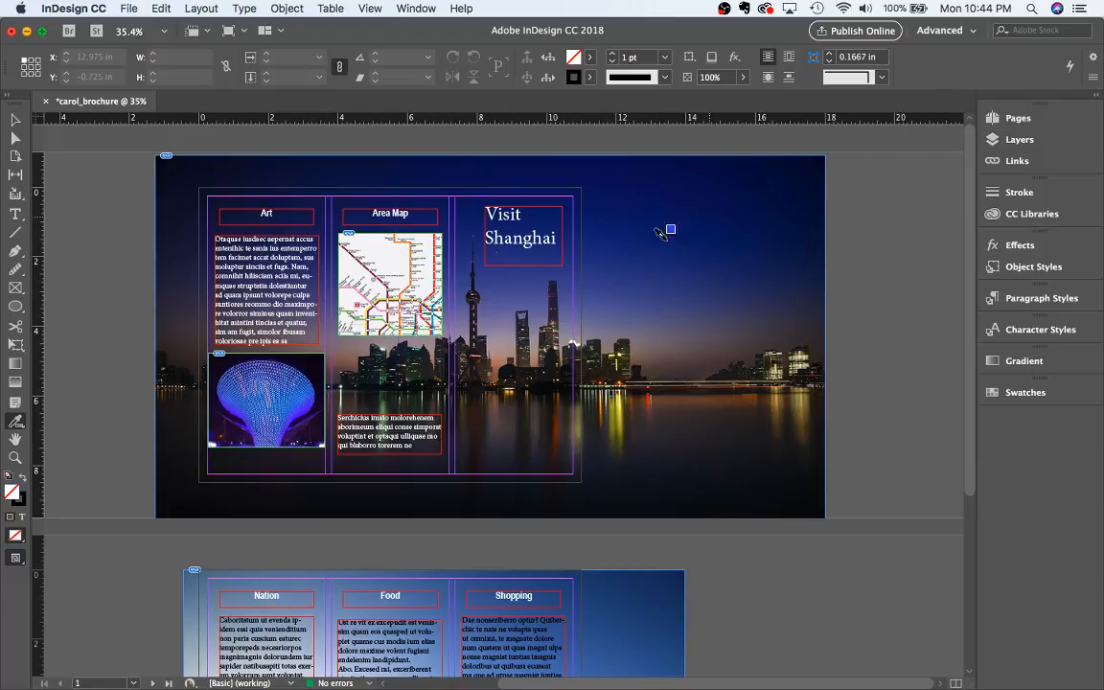
click(283, 357)
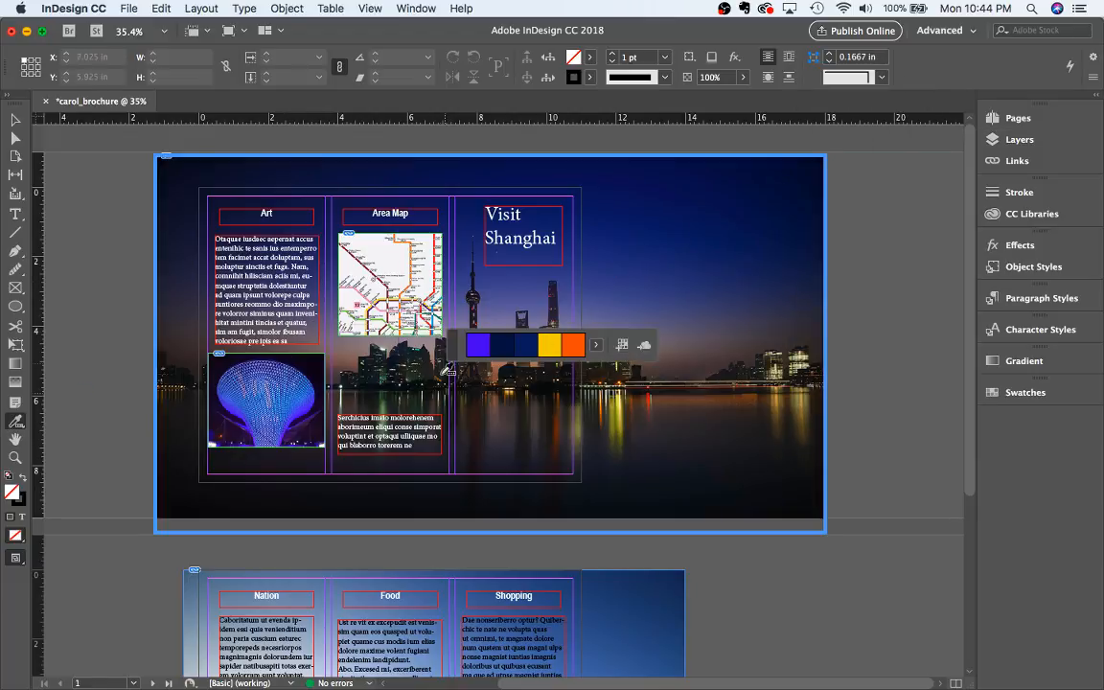
drag(456, 353, 631, 215)
click(768, 207)
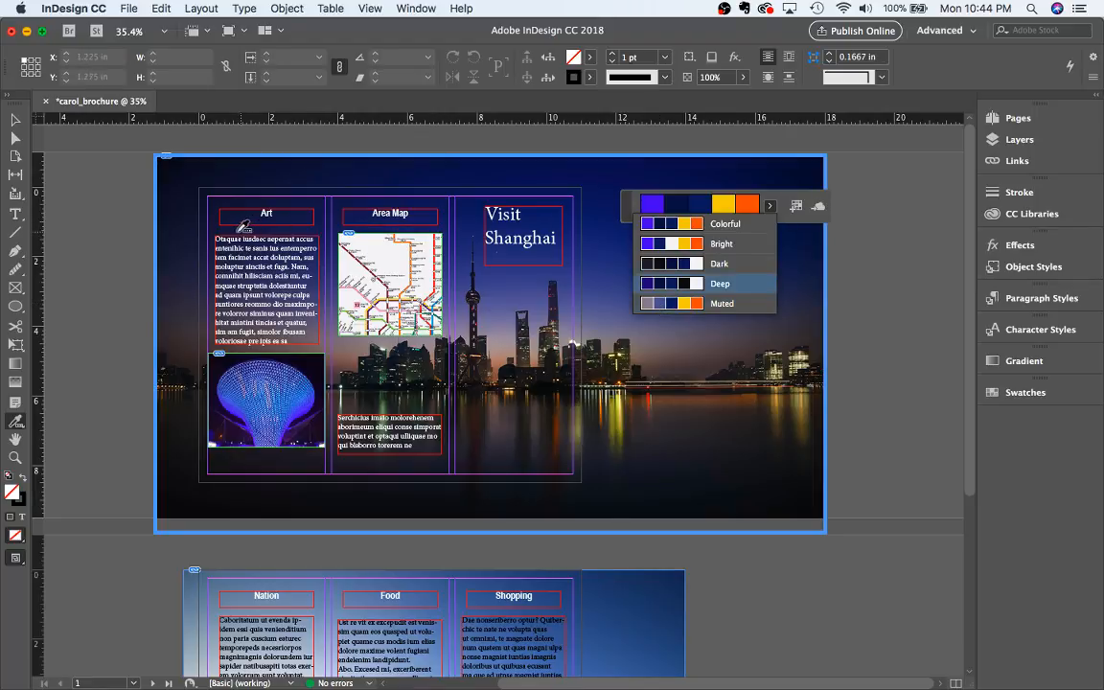
Extract a color theme from the page 2 background image, choose the Muted variant and add it to the swatches
scroll(293, 409, down, 3)
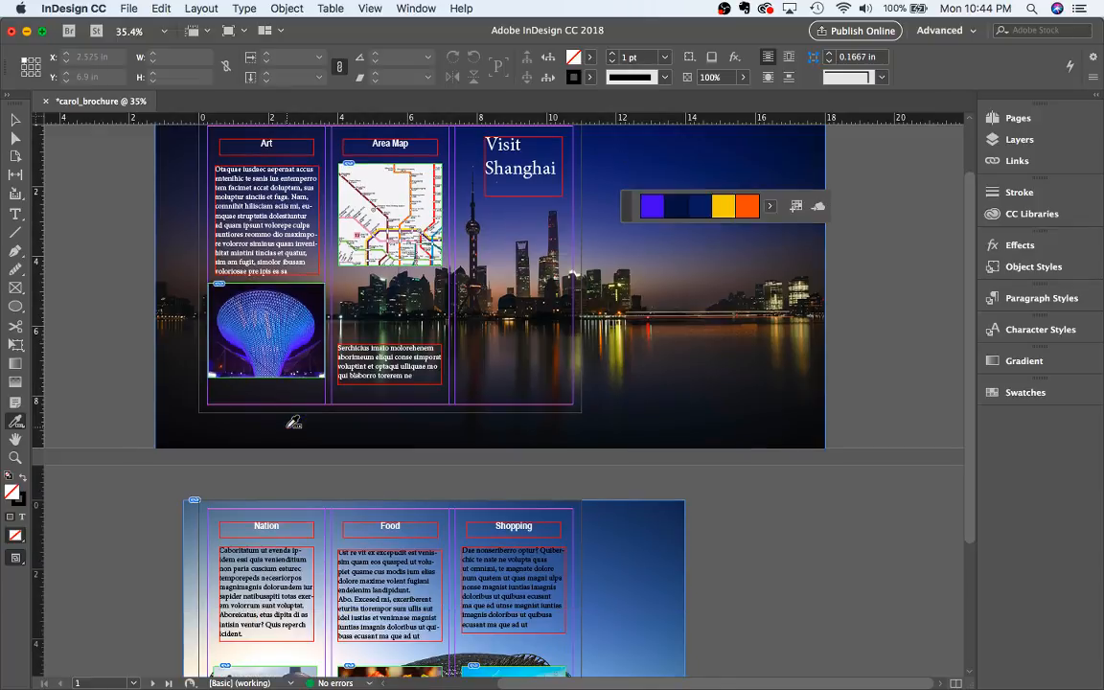
scroll(265, 314, up, 3)
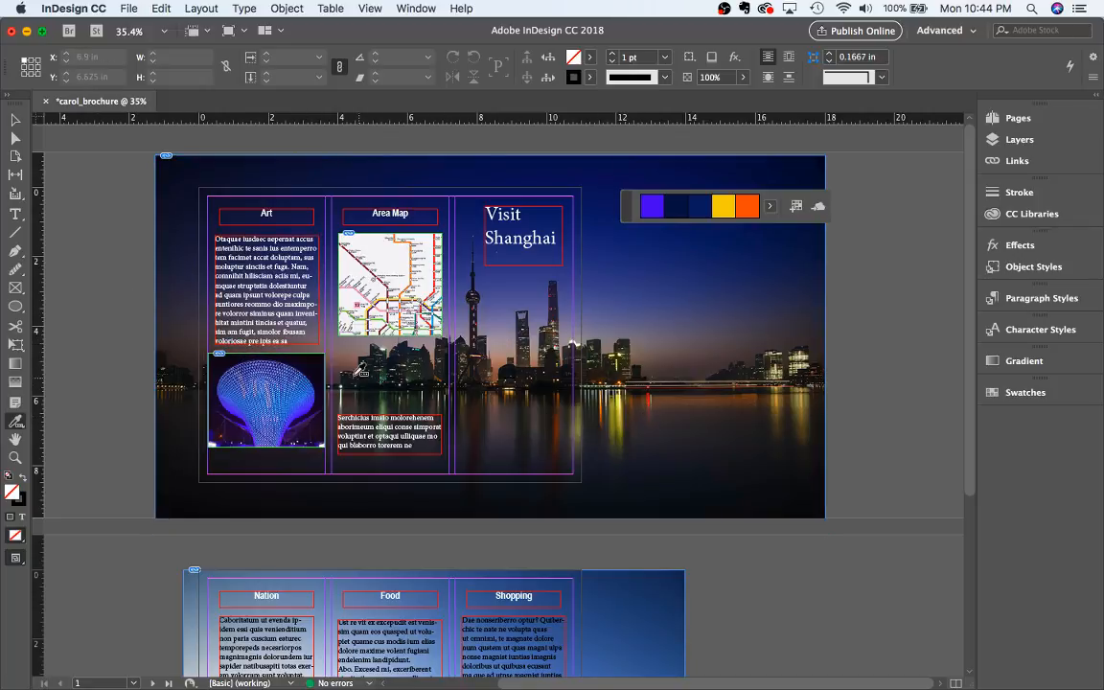
scroll(615, 484, down, 4)
scroll(614, 484, down, 1)
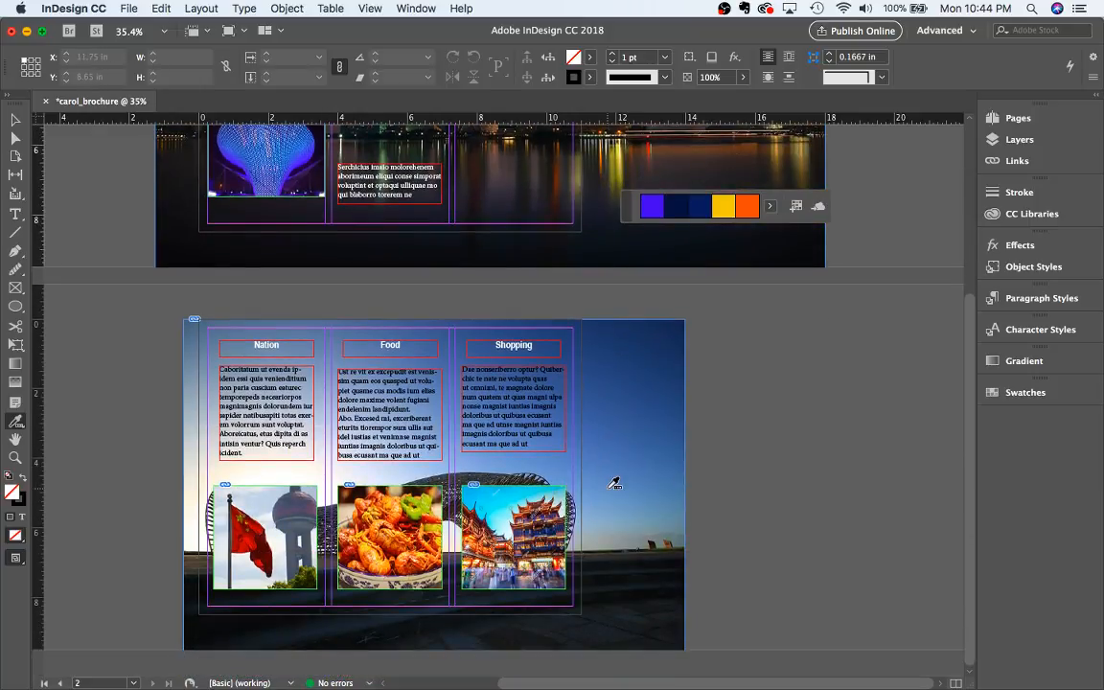
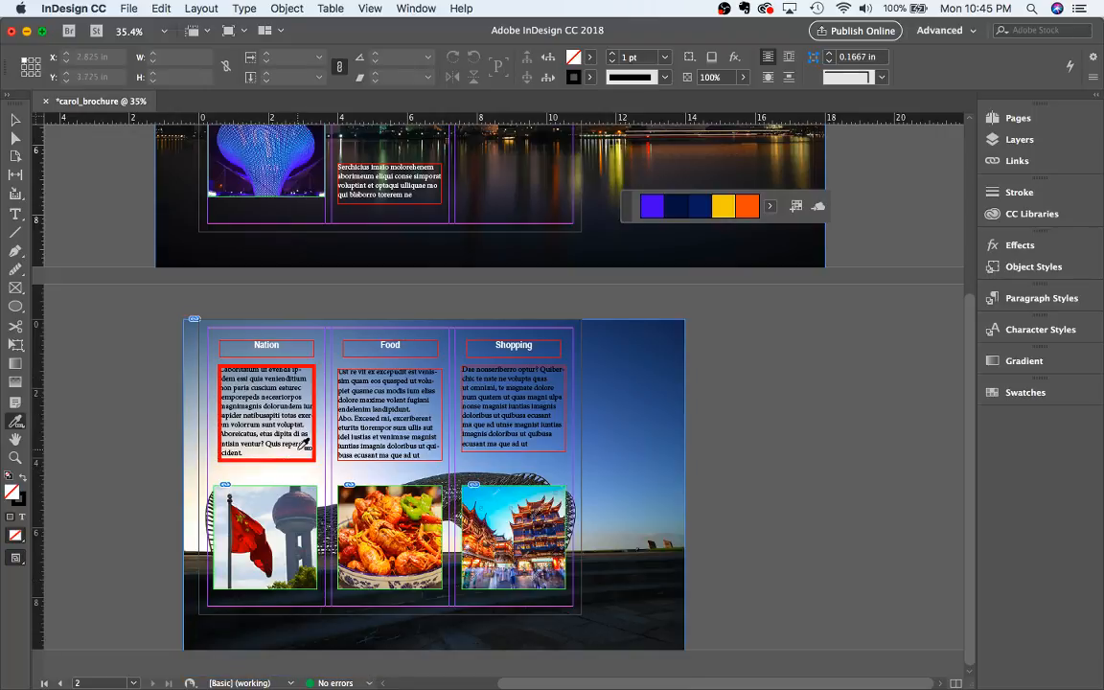
scroll(305, 442, up, 8)
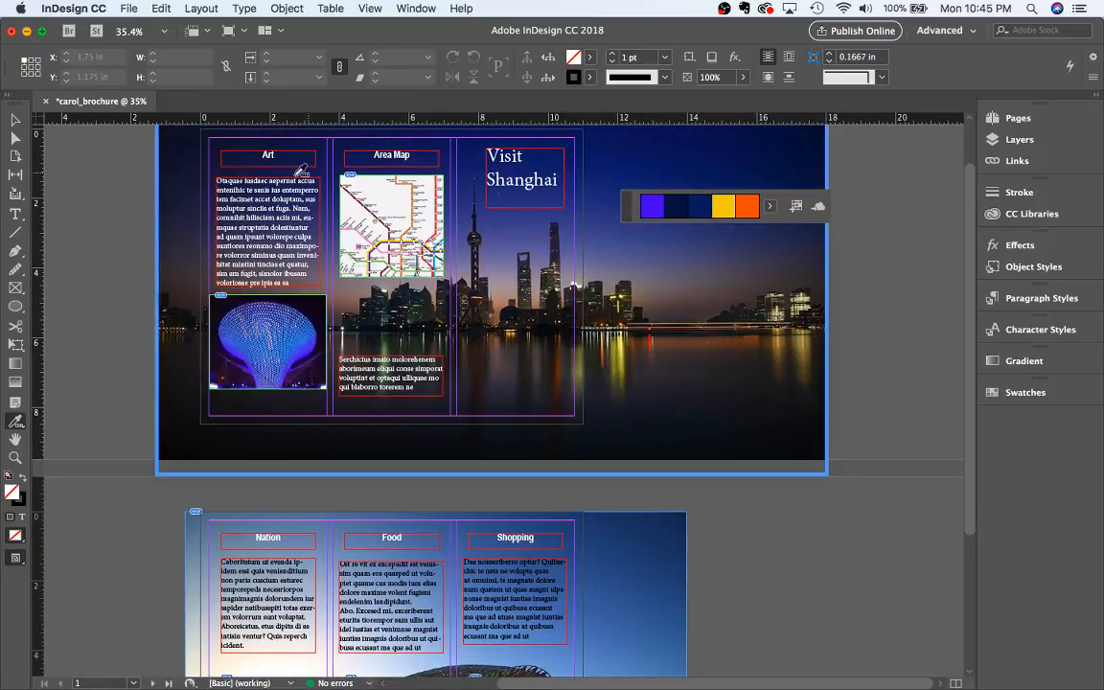
scroll(285, 458, down, 8)
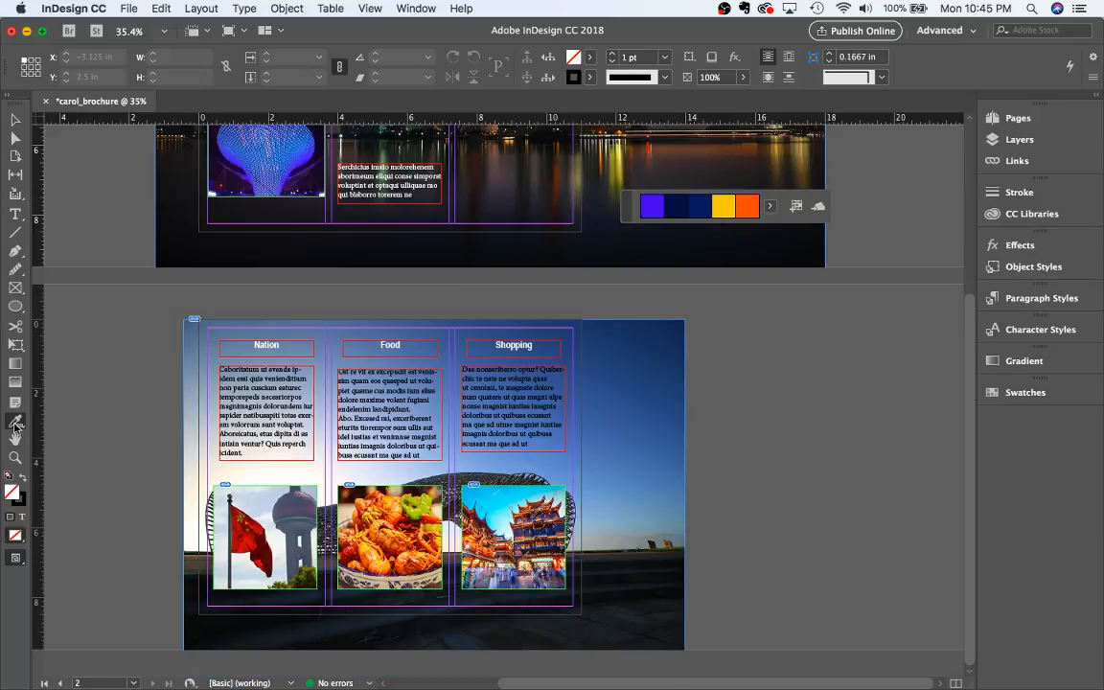
click(656, 360)
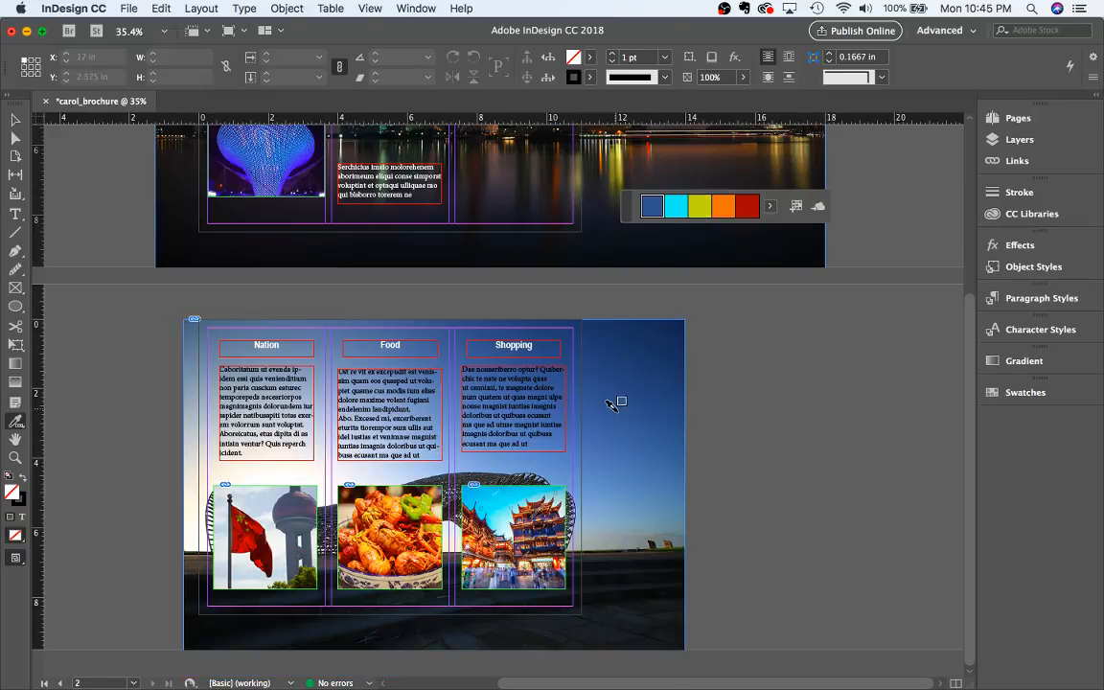
click(771, 207)
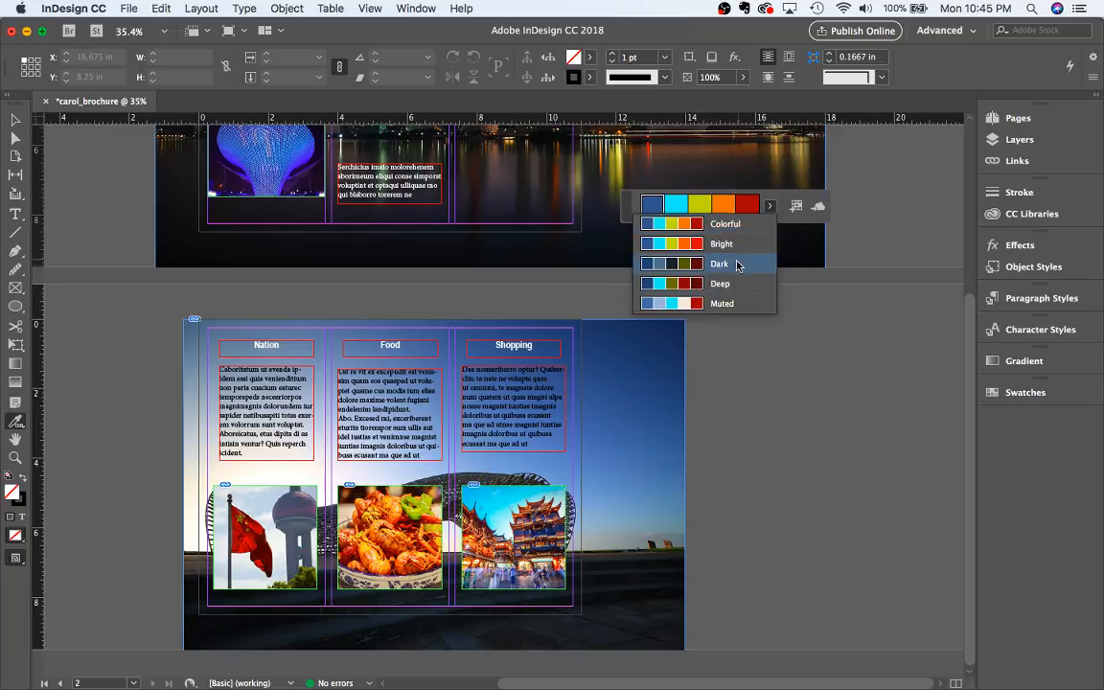
click(743, 306)
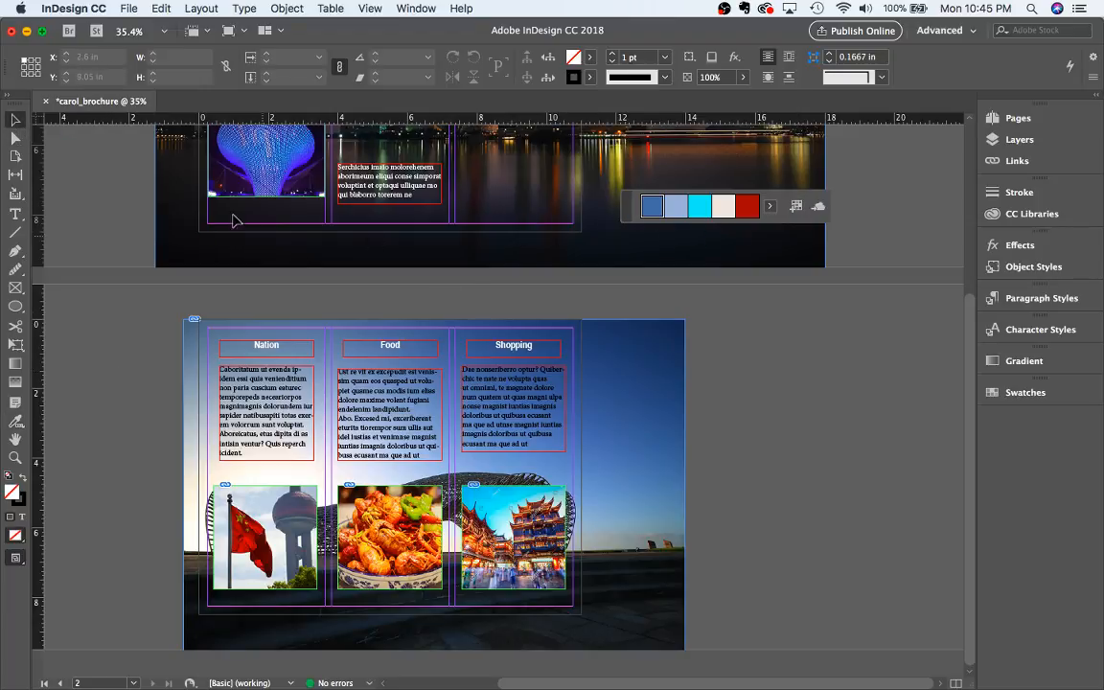
drag(627, 211, 48, 654)
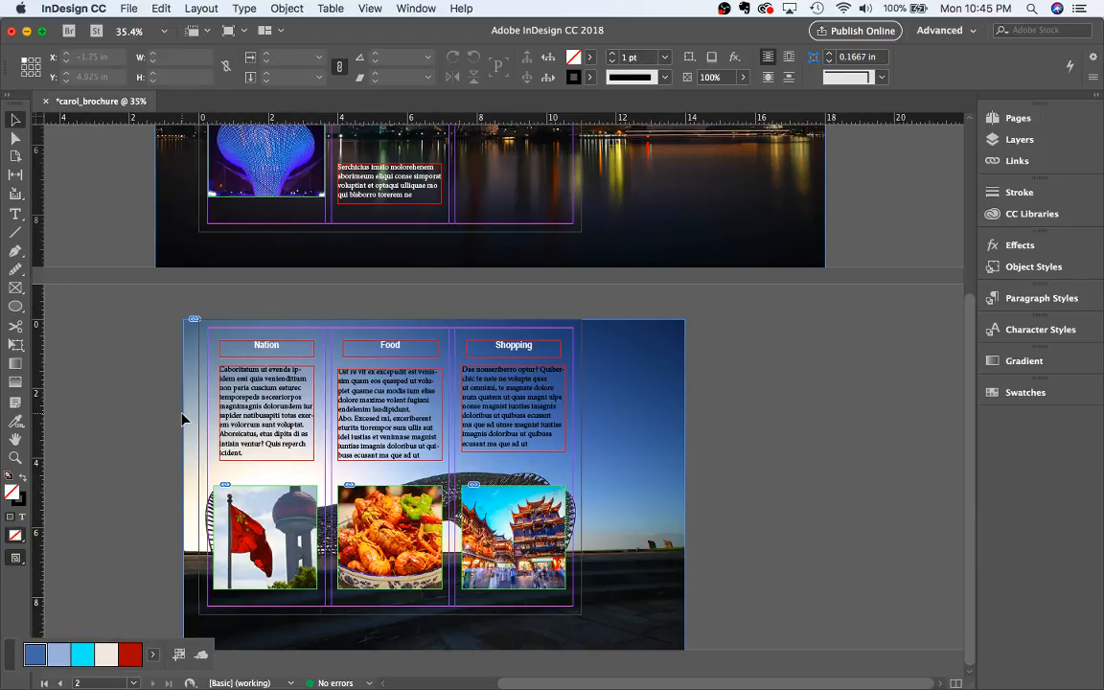
click(16, 424)
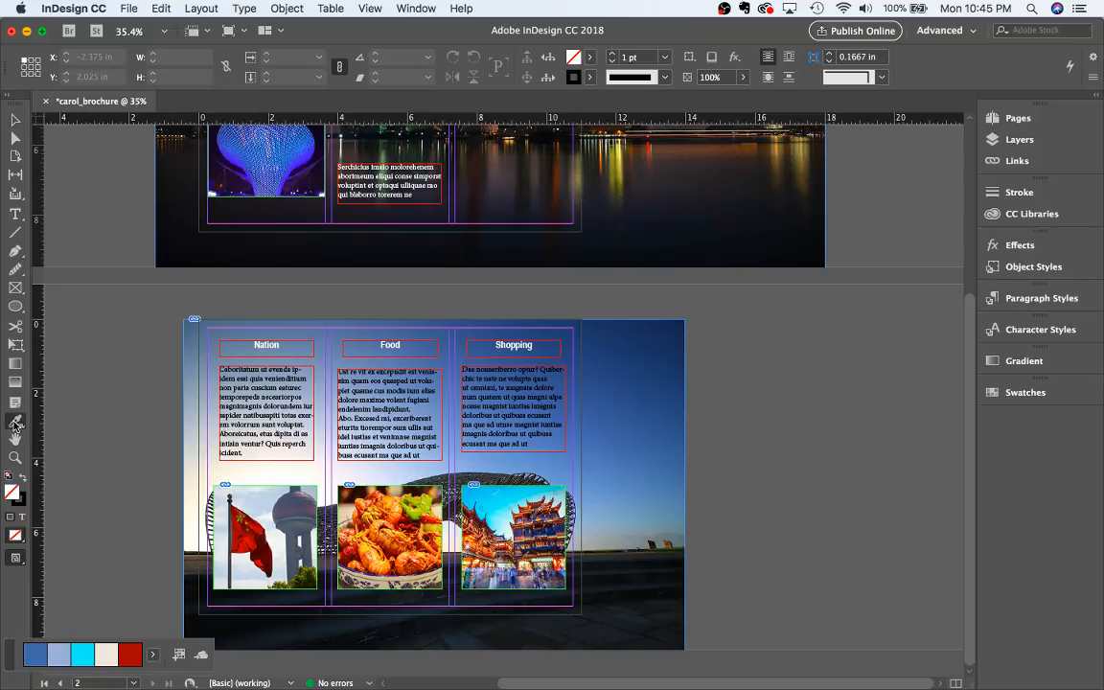
click(17, 120)
Draw a rectangle about 10.39 in wide and 0.59 in high across the Art and Area Map headings on page 1
scroll(469, 436, up, 5)
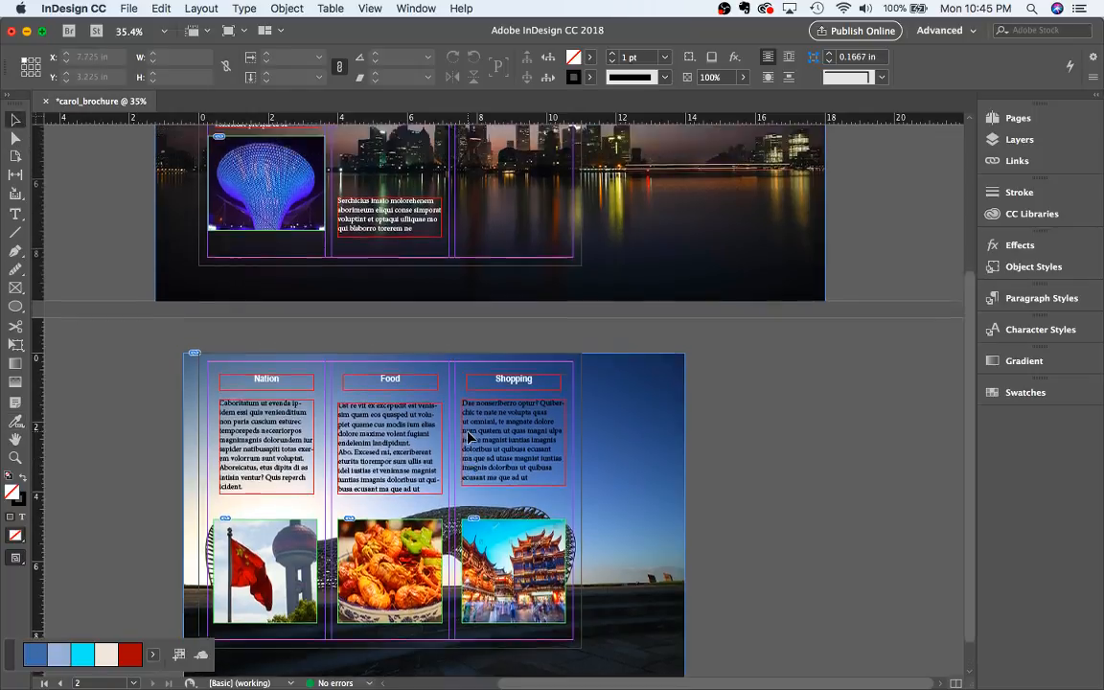
scroll(455, 371, left, 5)
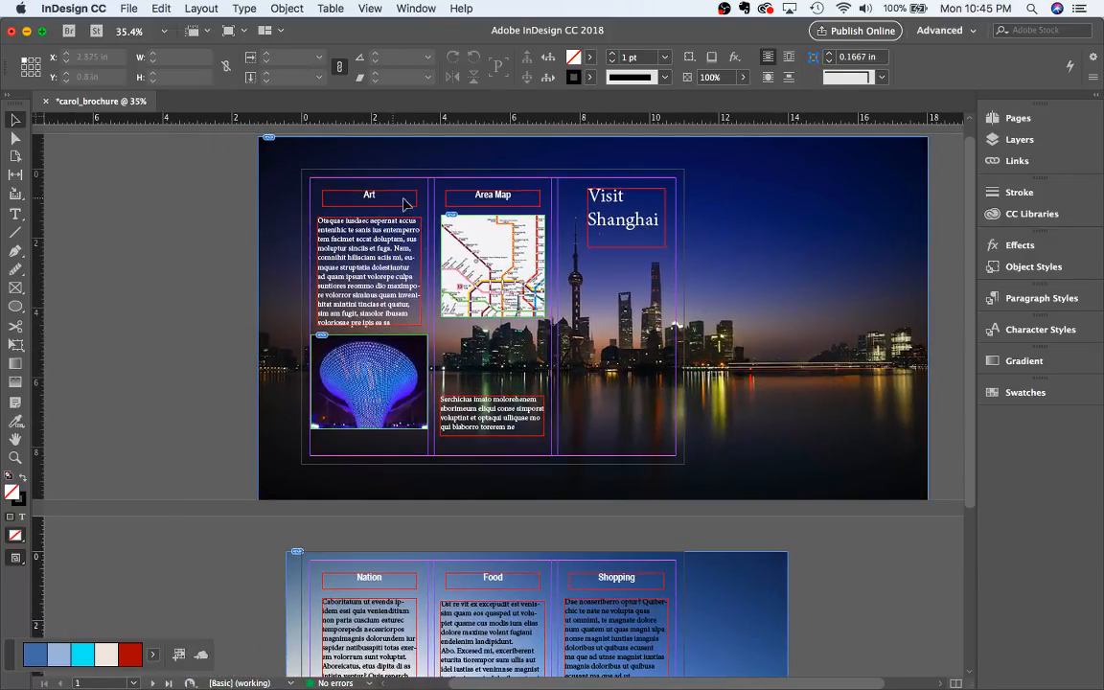
click(15, 287)
click(15, 306)
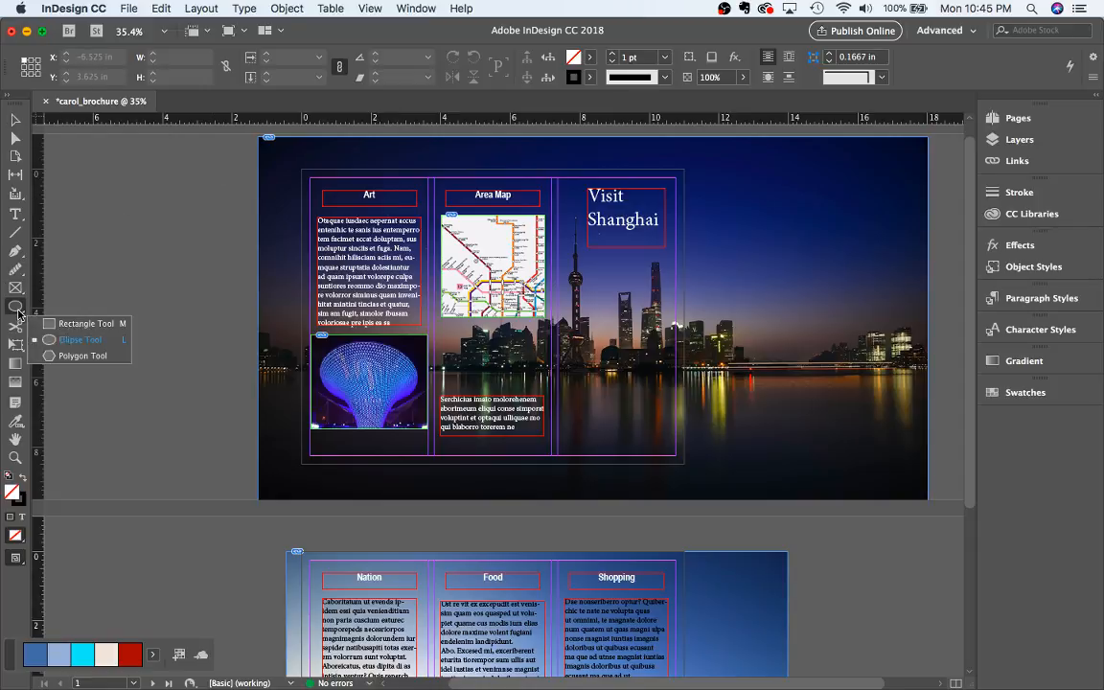
click(65, 324)
drag(190, 185, 552, 204)
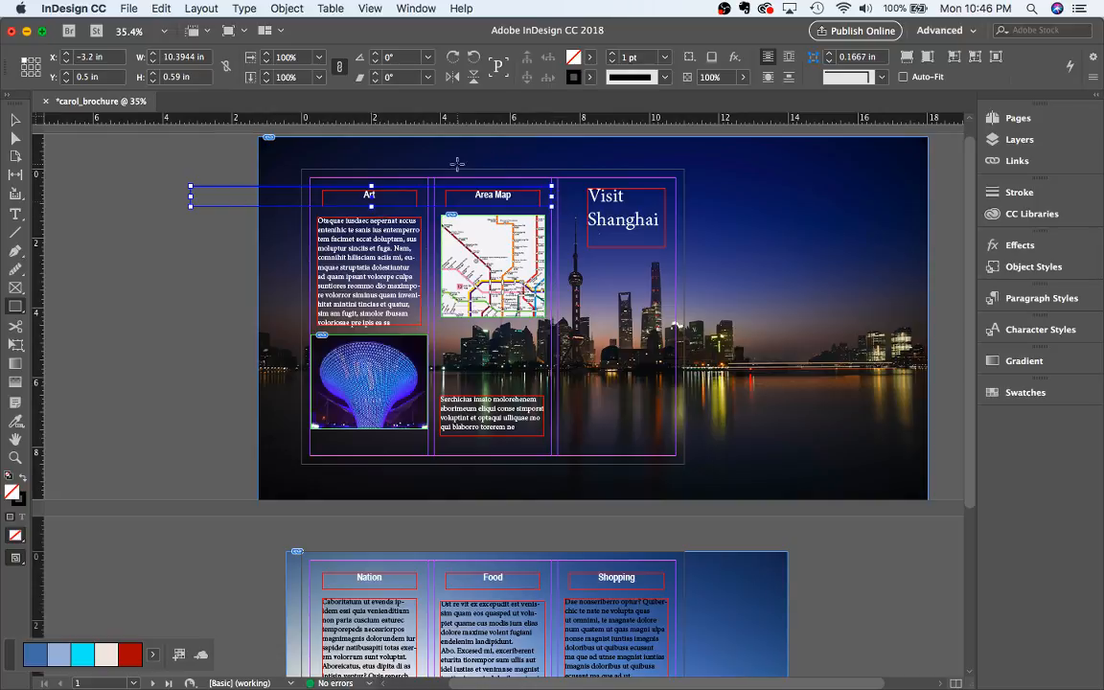
Fill the rectangle with the light blue C=38 M=22 Y=2 swatch from the Muted_Theme group
click(589, 59)
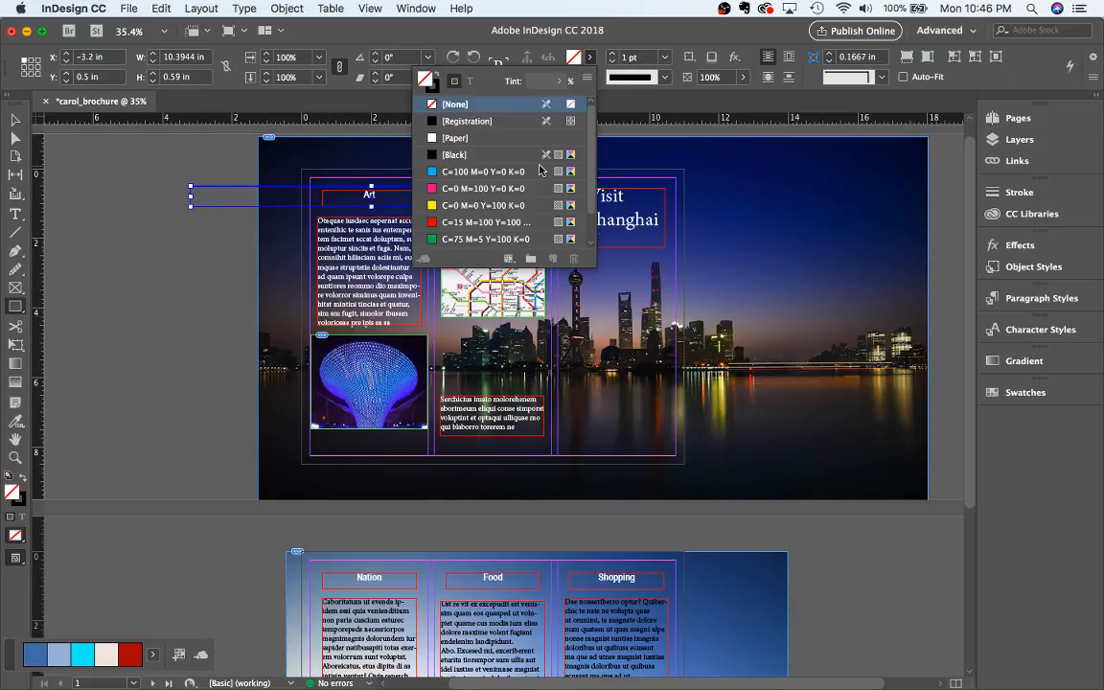
scroll(489, 231, down, 1)
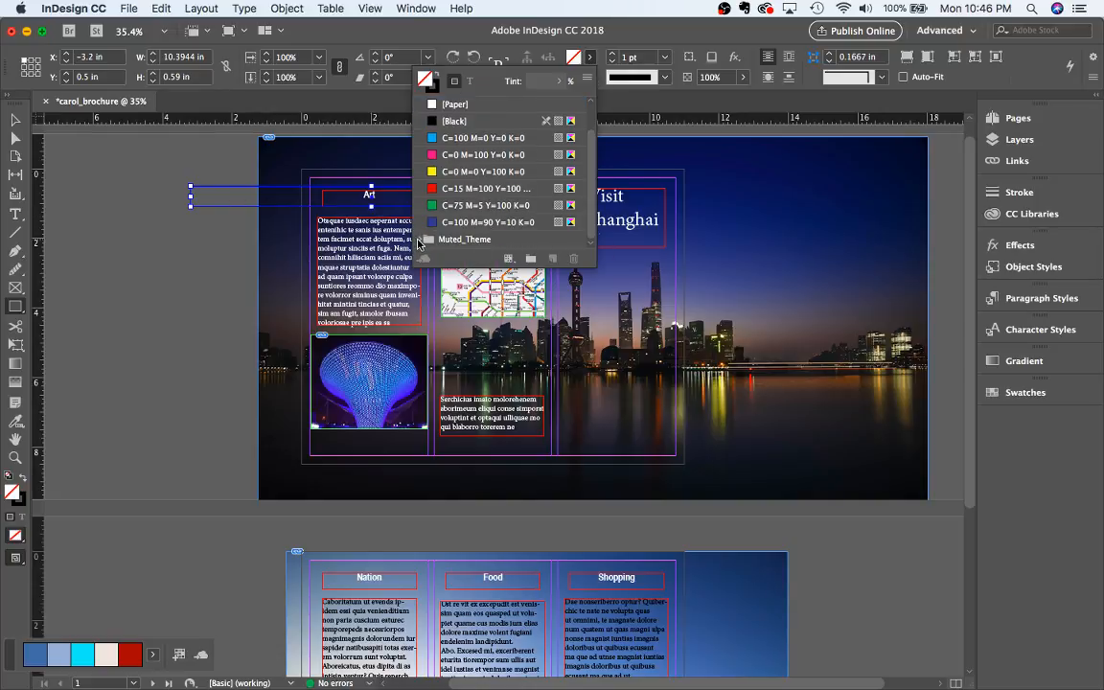
click(419, 239)
scroll(460, 191, down, 2)
click(484, 188)
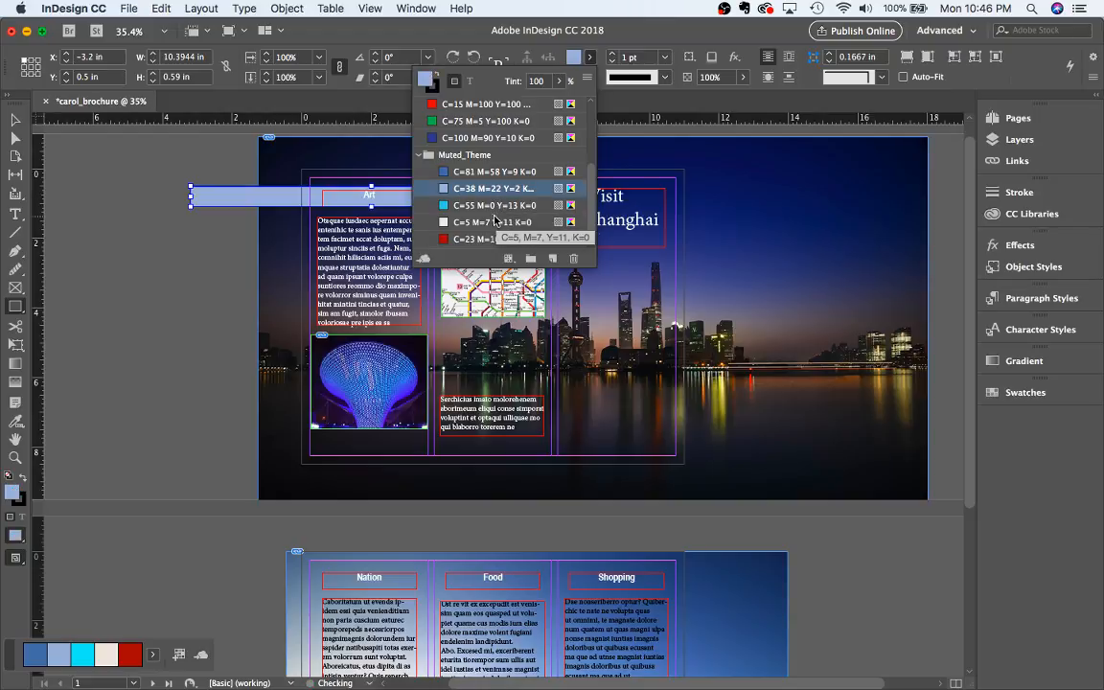
Fill the page 1 heading rectangle with the C=81 M=58 Y=9 blue swatch from Muted_Theme and lower its opacity to 42%
click(490, 205)
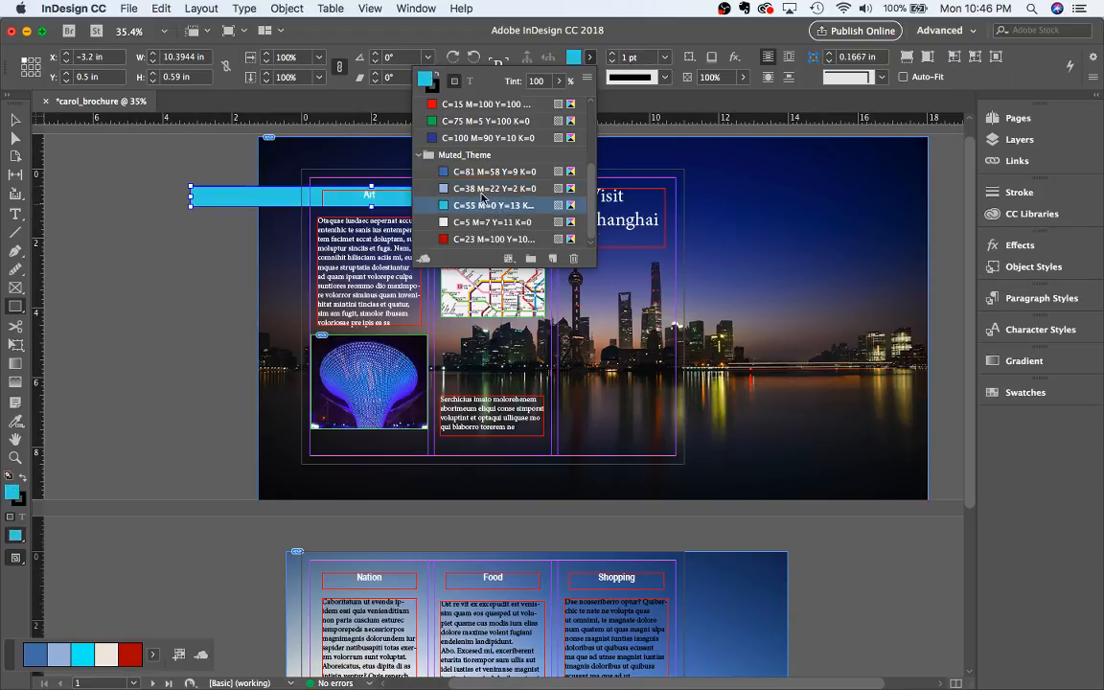
click(477, 173)
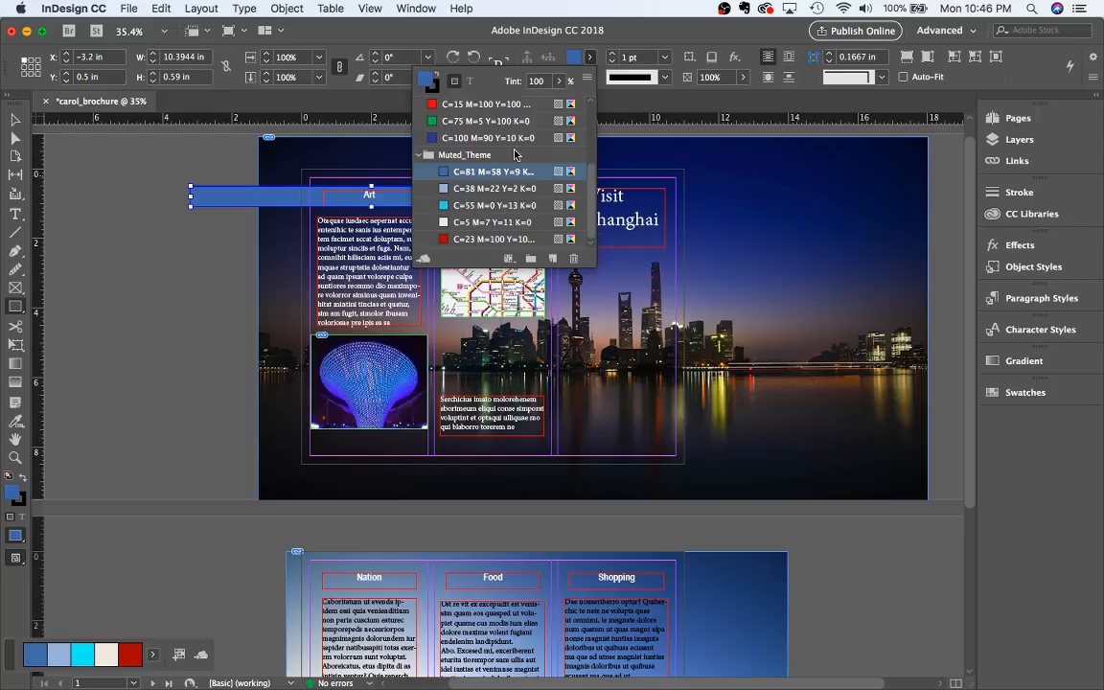
click(744, 78)
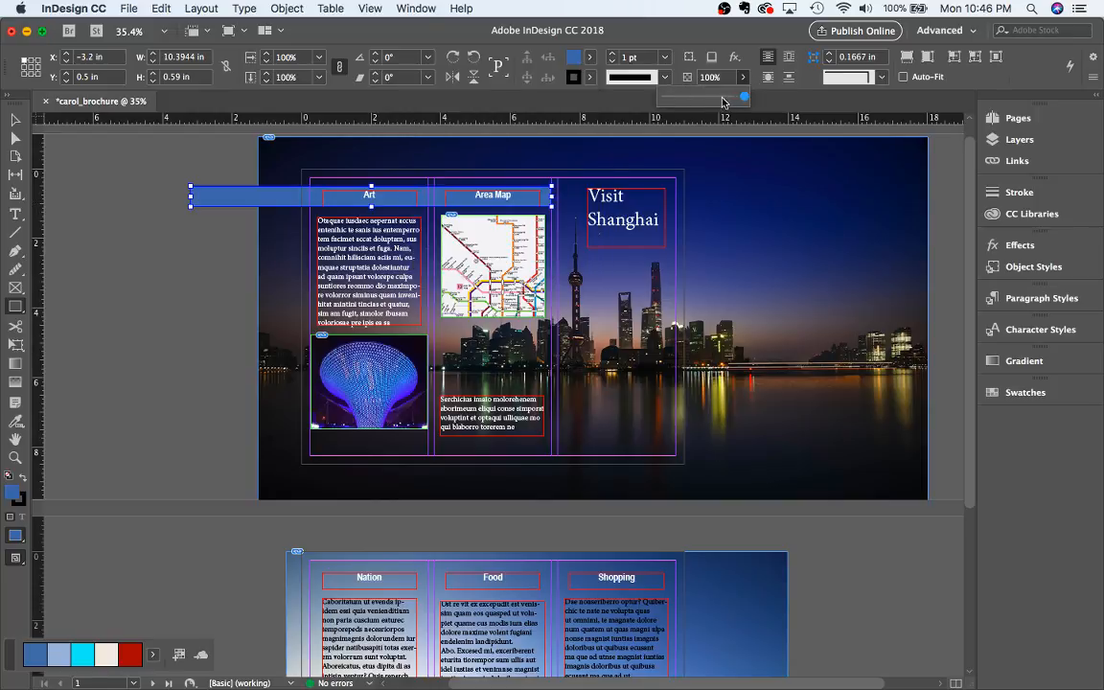
drag(716, 100, 695, 102)
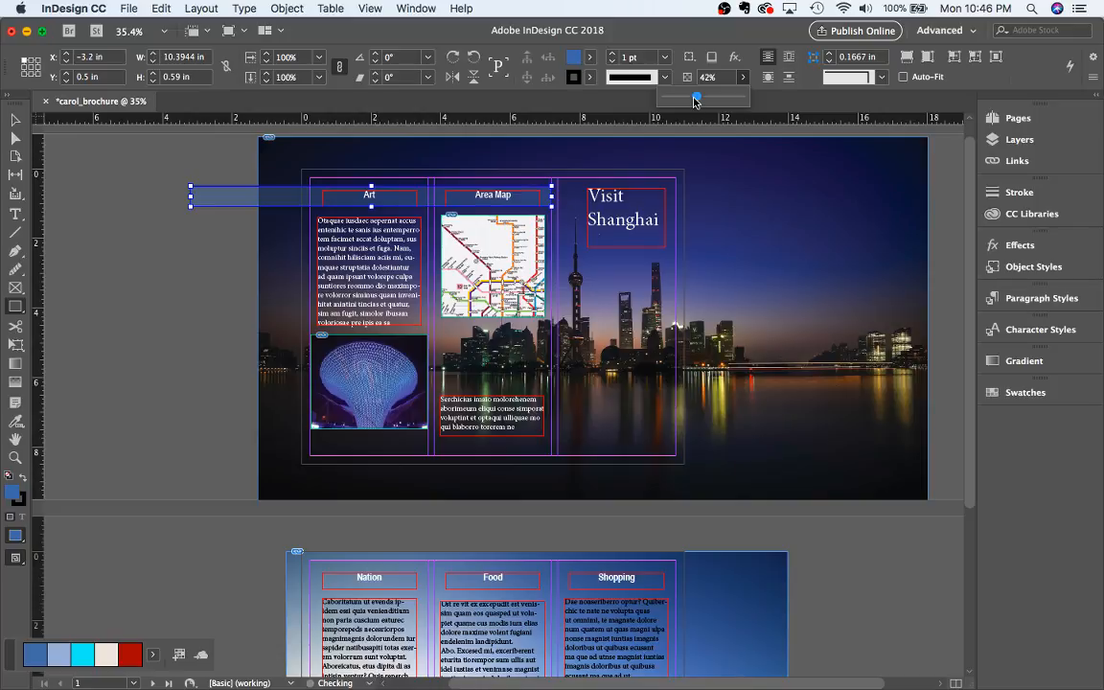
click(220, 197)
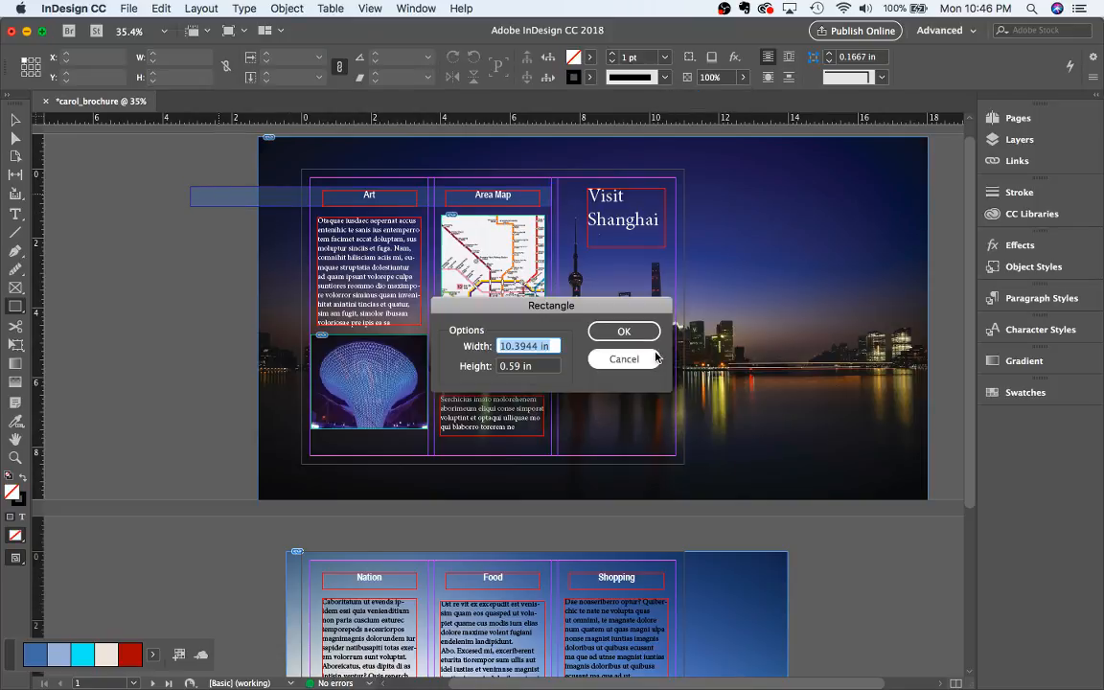
click(623, 330)
click(15, 120)
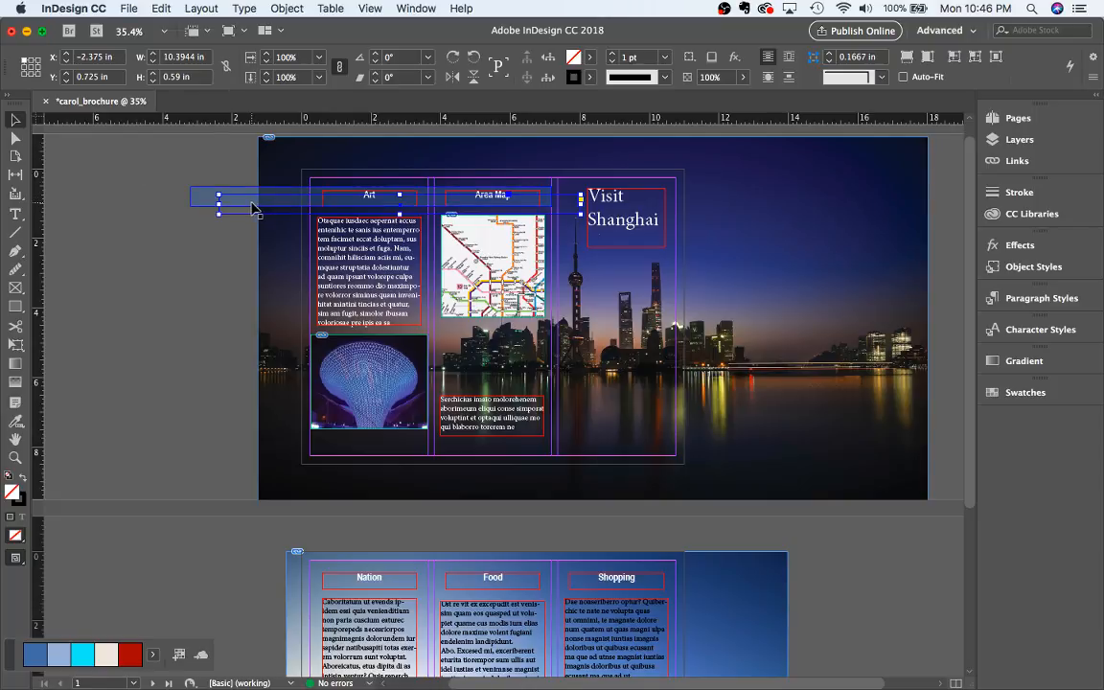
Paste a copy of the blue heading bar onto page 2 and move it to X 0.8 in, Y 0.5 in over the headings
drag(254, 206, 243, 207)
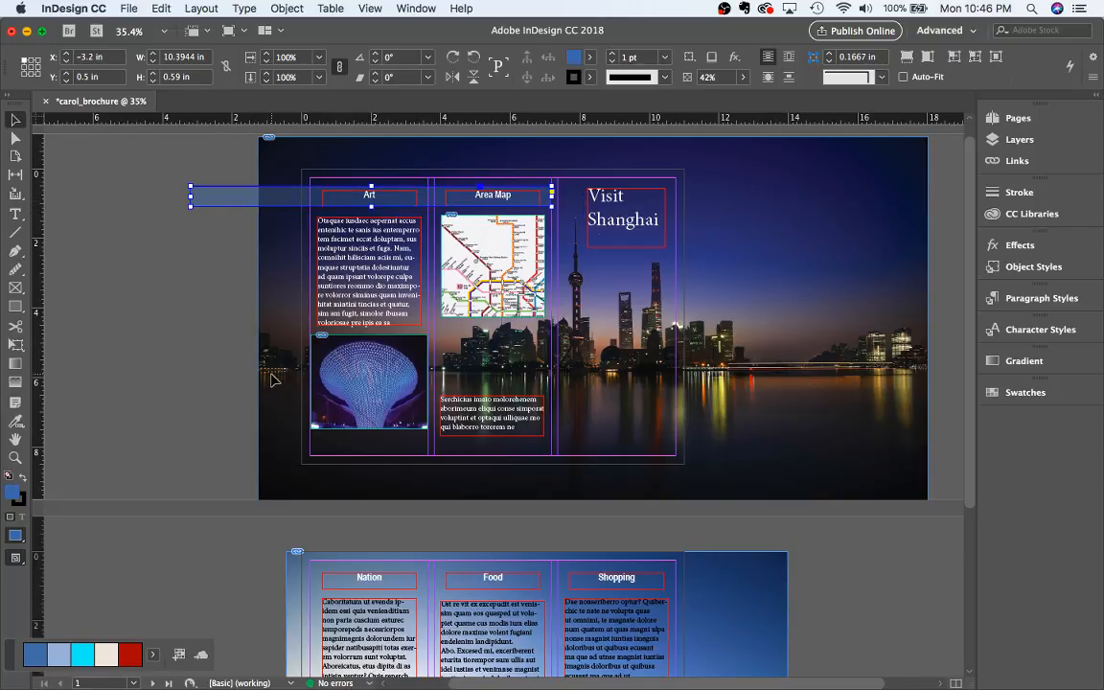
scroll(274, 380, down, 5)
key(super+v)
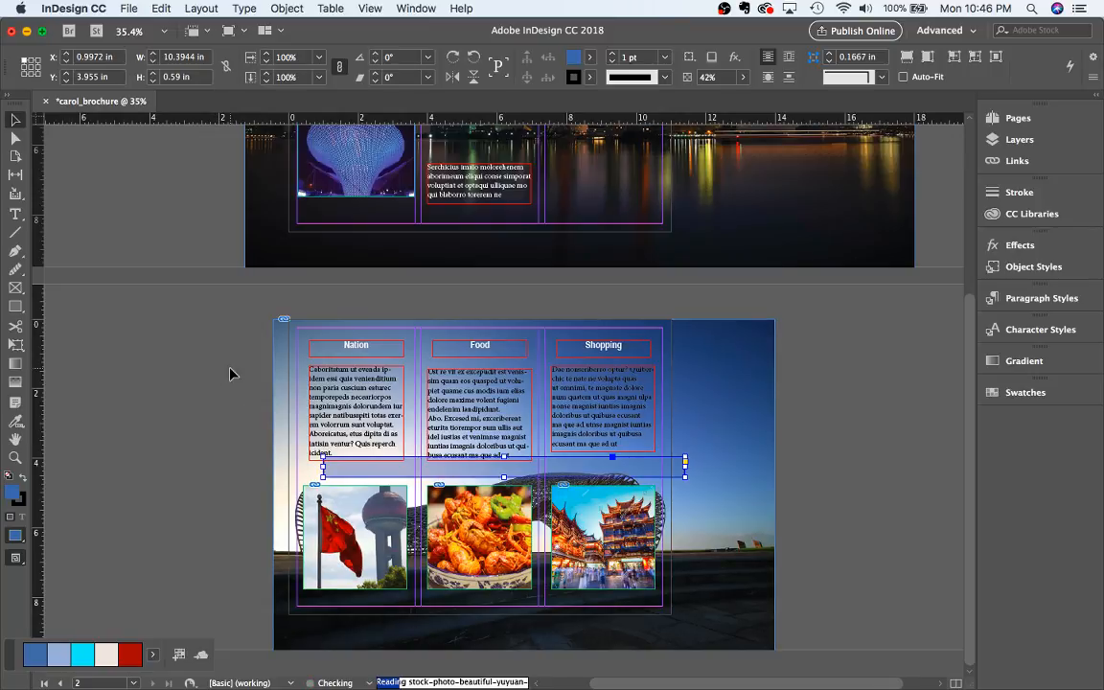
drag(367, 475, 362, 357)
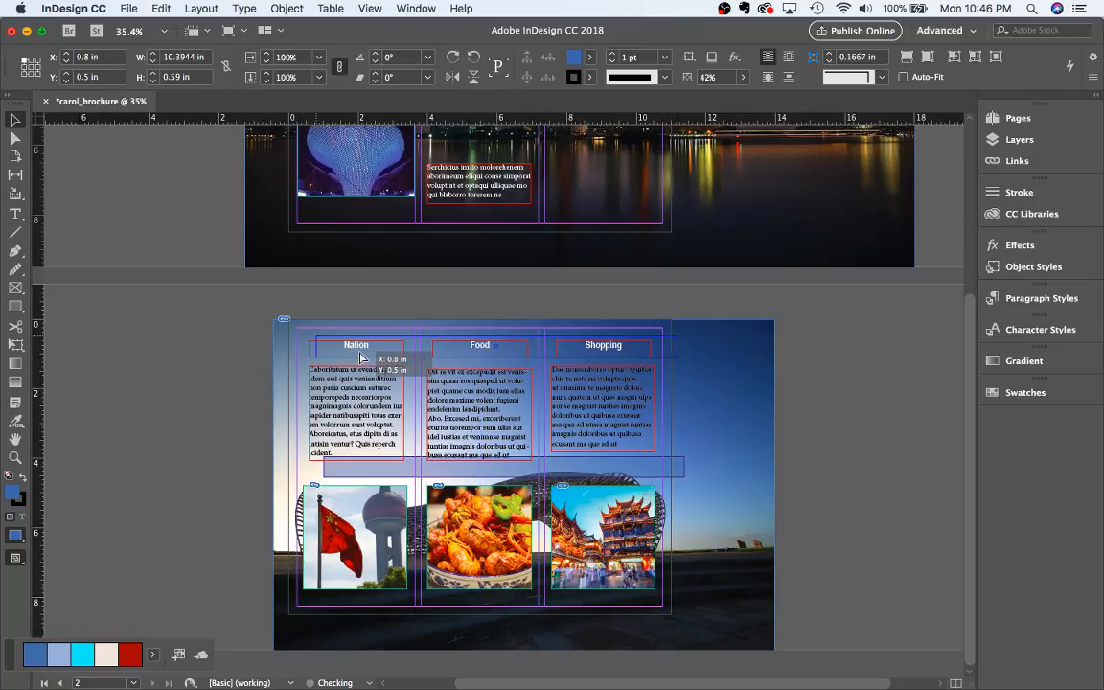
Stretch the page 2 bar to about 11.64 in wide and 0.66 in high across all three headings and preview the page
drag(360, 353, 271, 348)
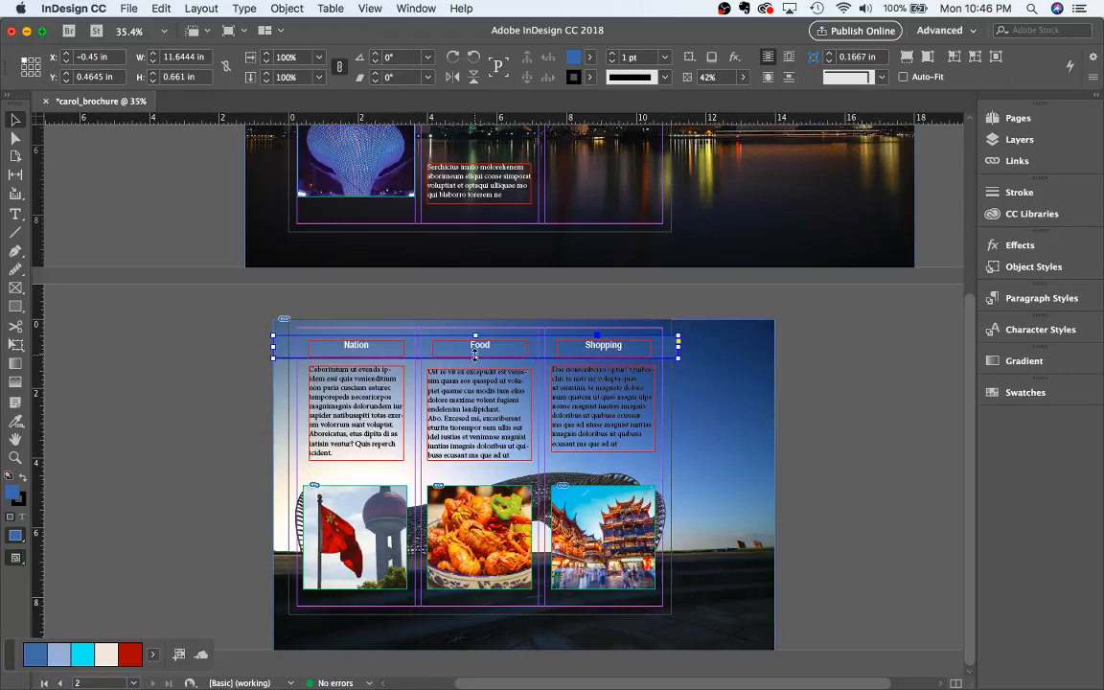
click(221, 356)
key(w)
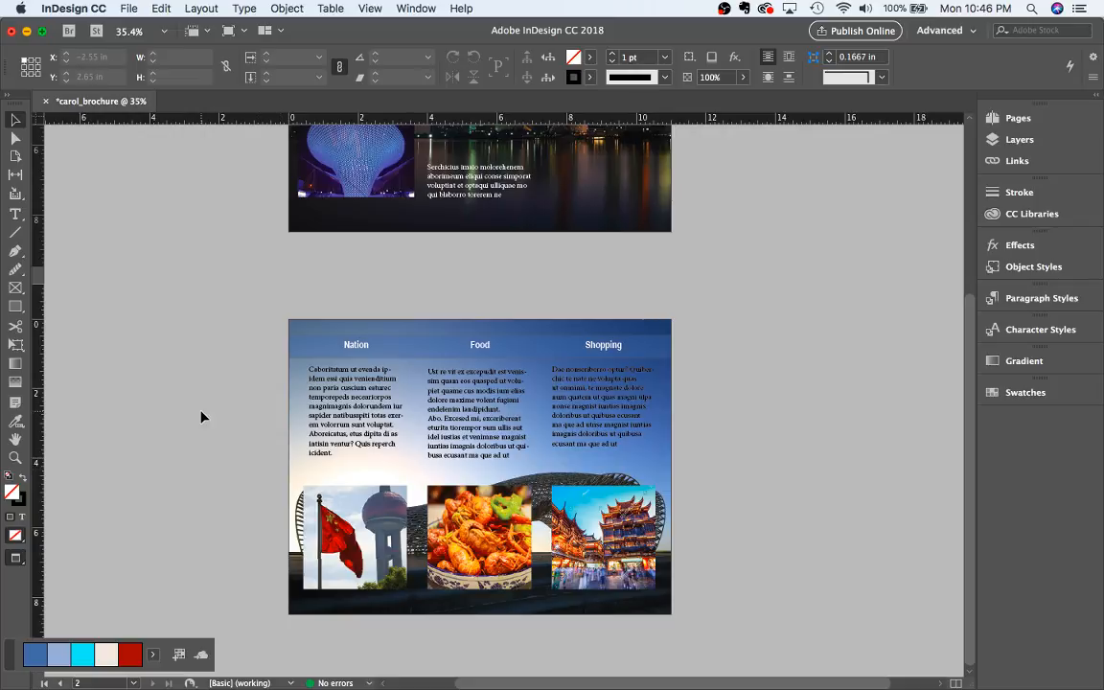
Nudge the heading bars up to center them behind the headings, at Y 0.4367 in on page 2 and Y 0.4583 in on page 1
scroll(217, 396, up, 5)
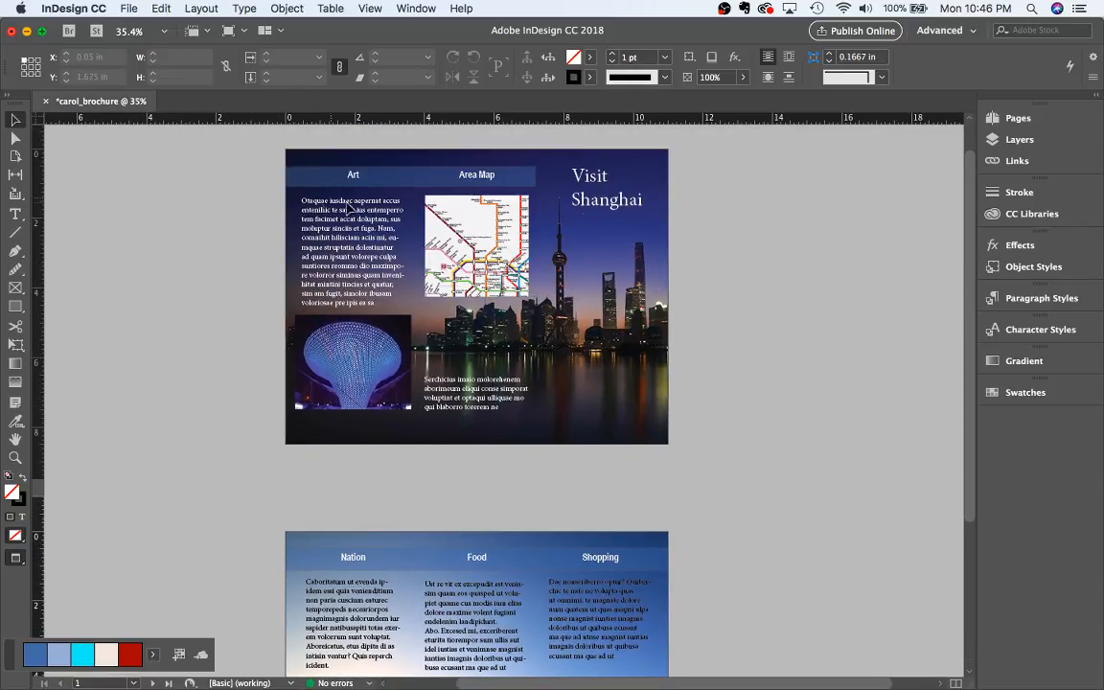
click(316, 560)
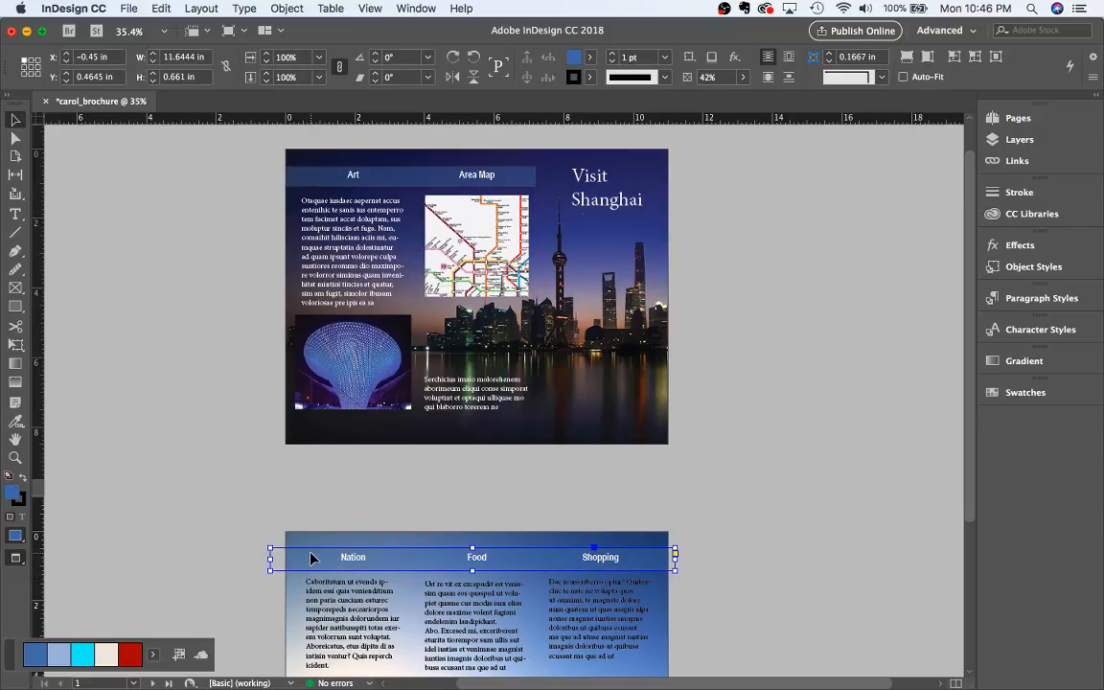
key(Up)
key(Up)
drag(172, 166, 303, 181)
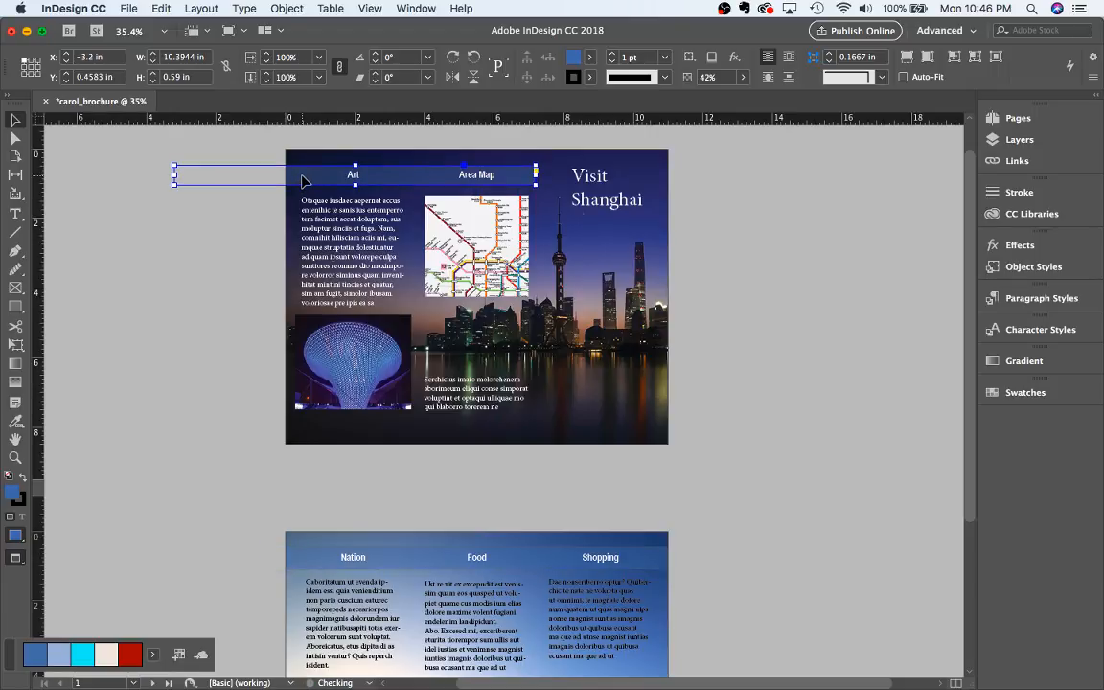
click(195, 213)
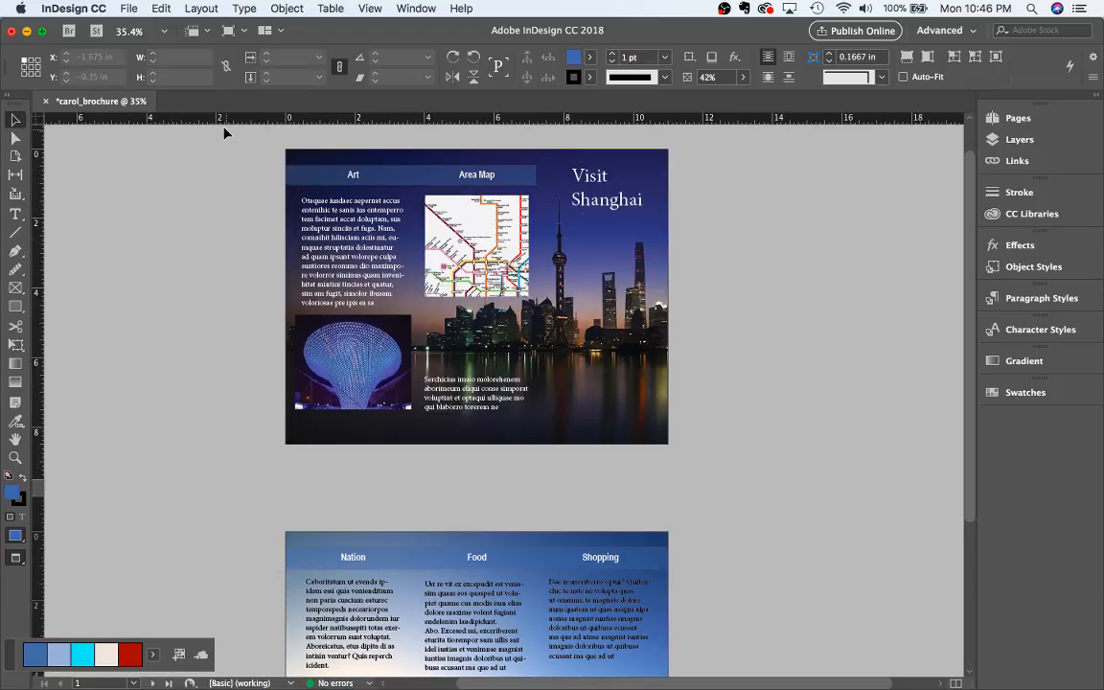
Set the stroke of the page 2 heading bar to None
click(320, 178)
click(317, 558)
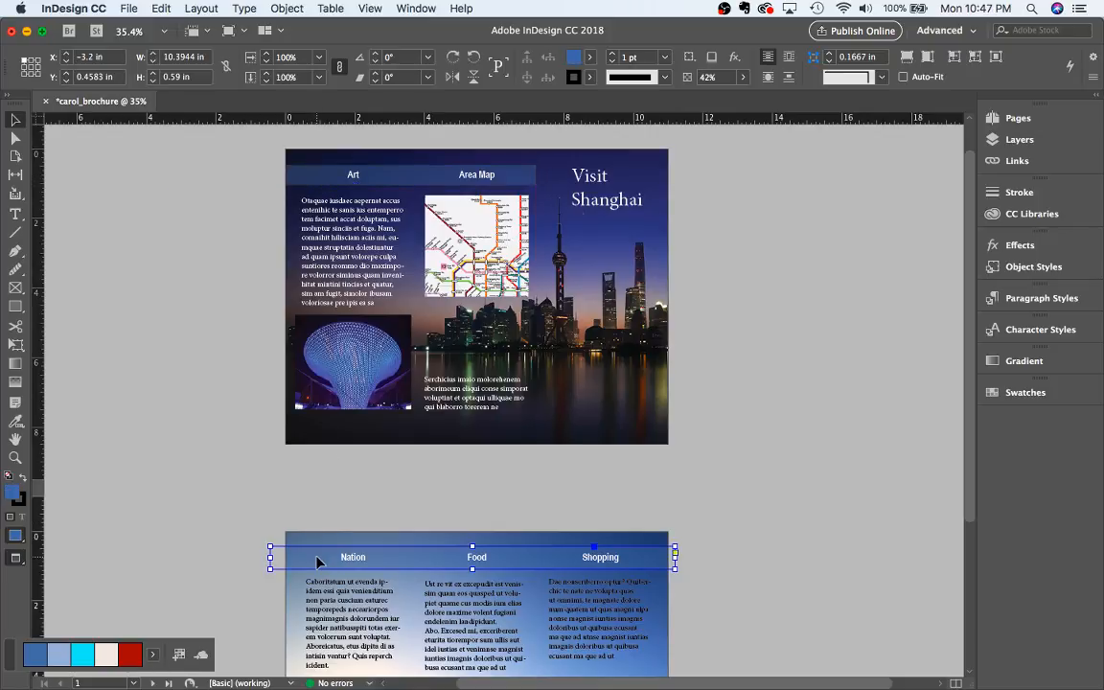
click(666, 77)
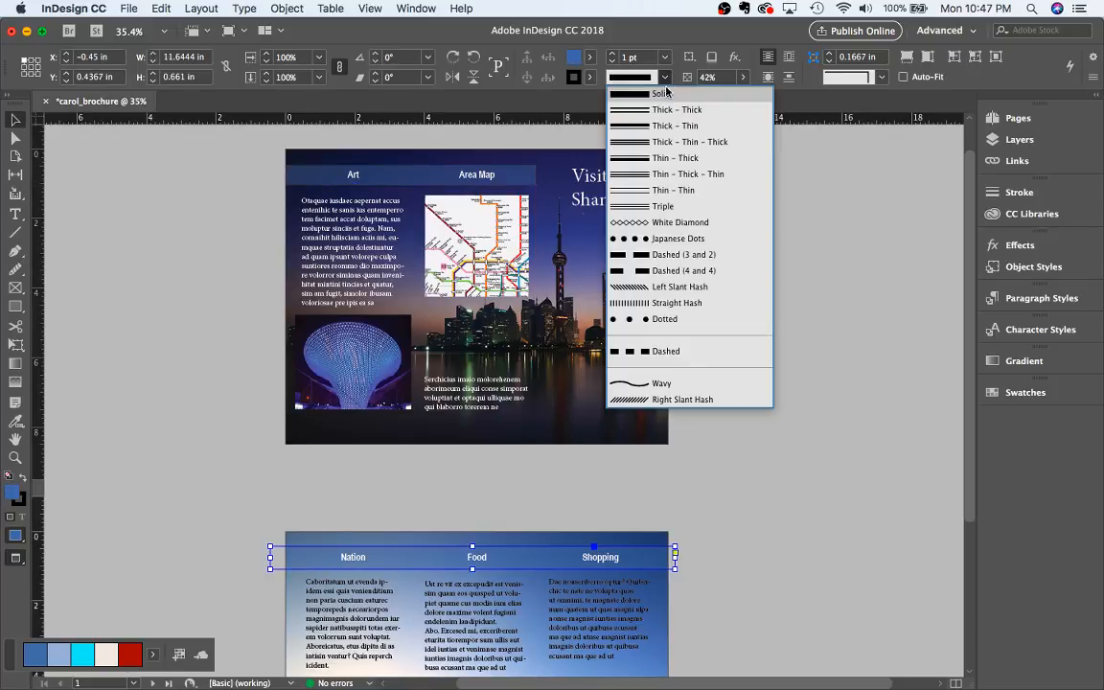
click(665, 78)
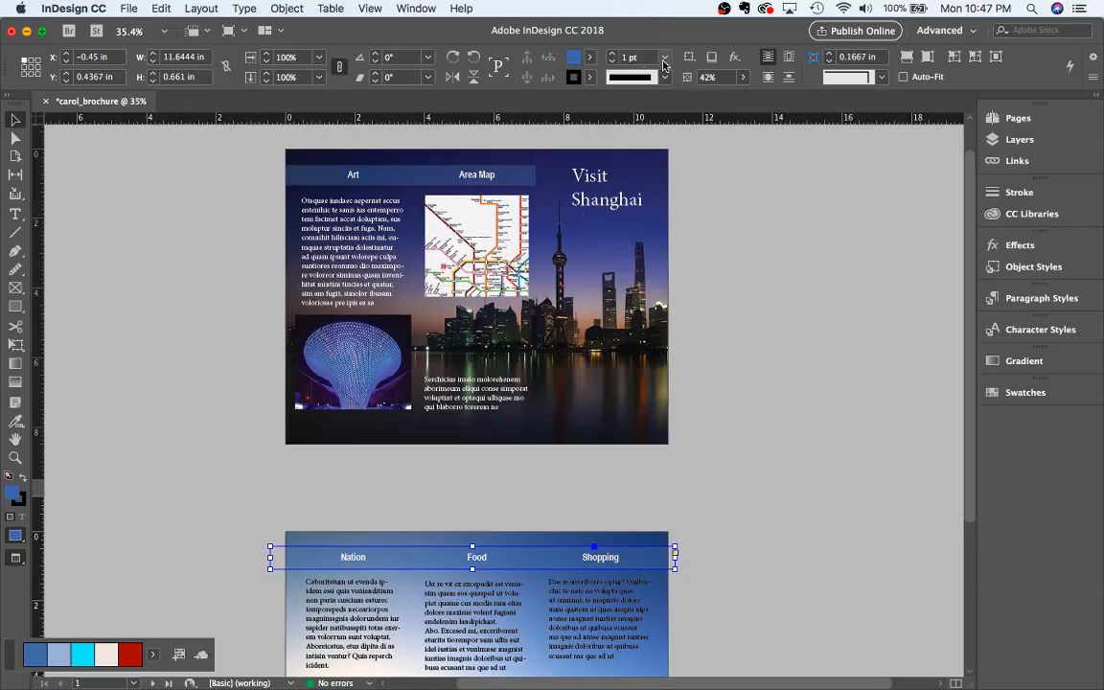
click(590, 77)
click(514, 130)
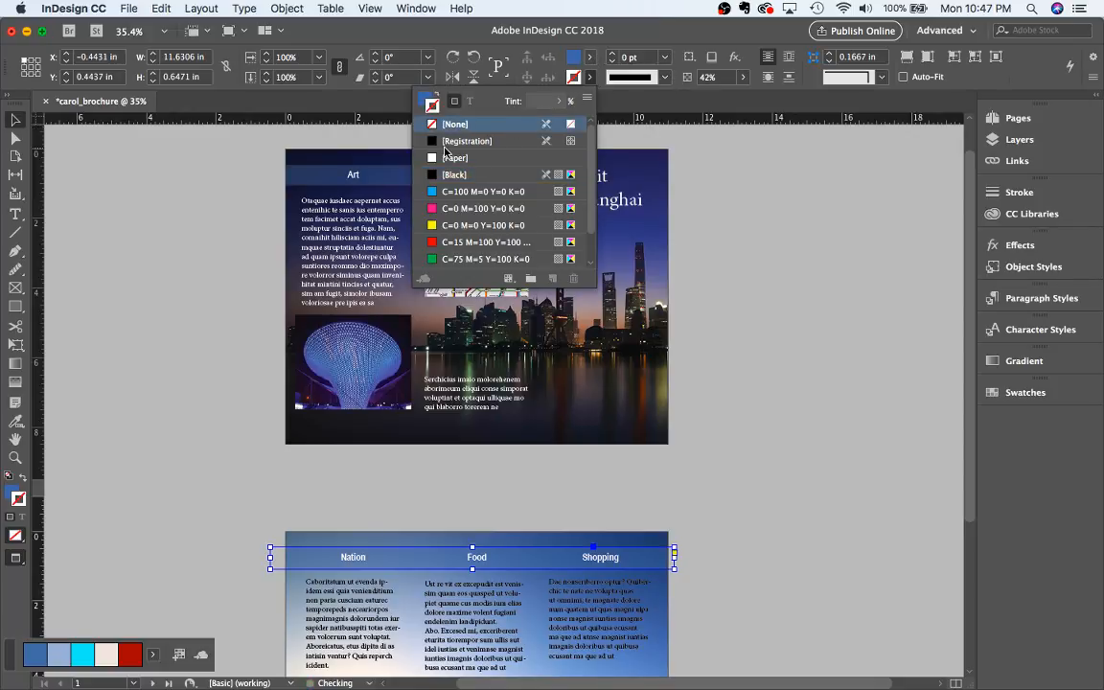
click(232, 393)
Set the stroke of the page 1 heading bar to None
click(230, 174)
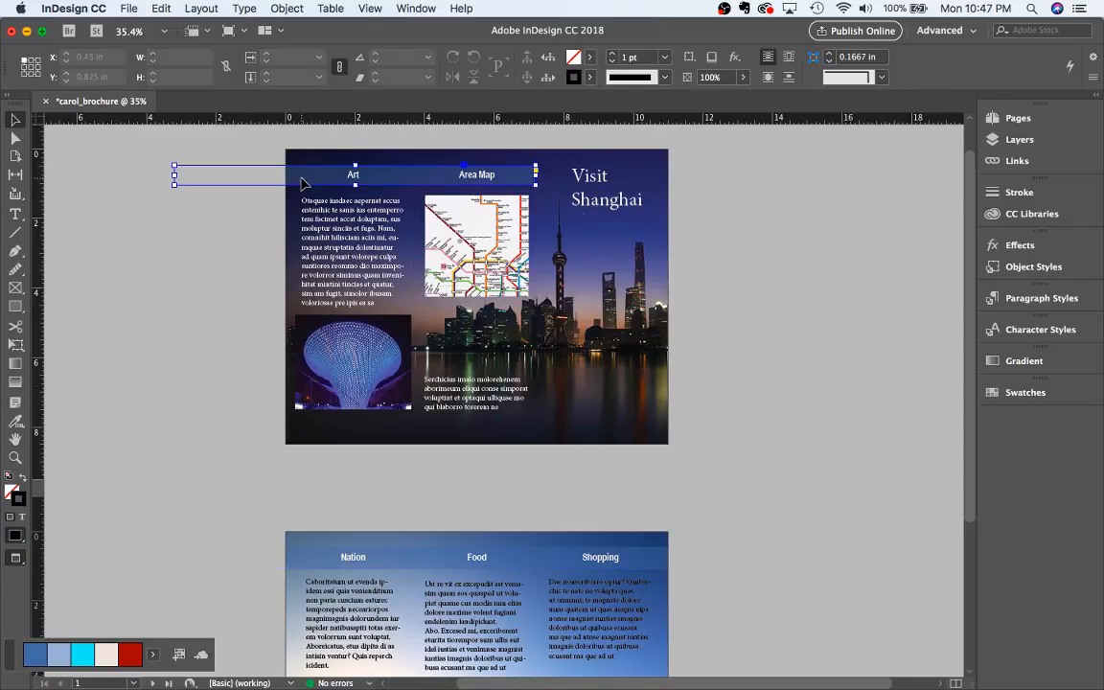
click(591, 77)
click(452, 123)
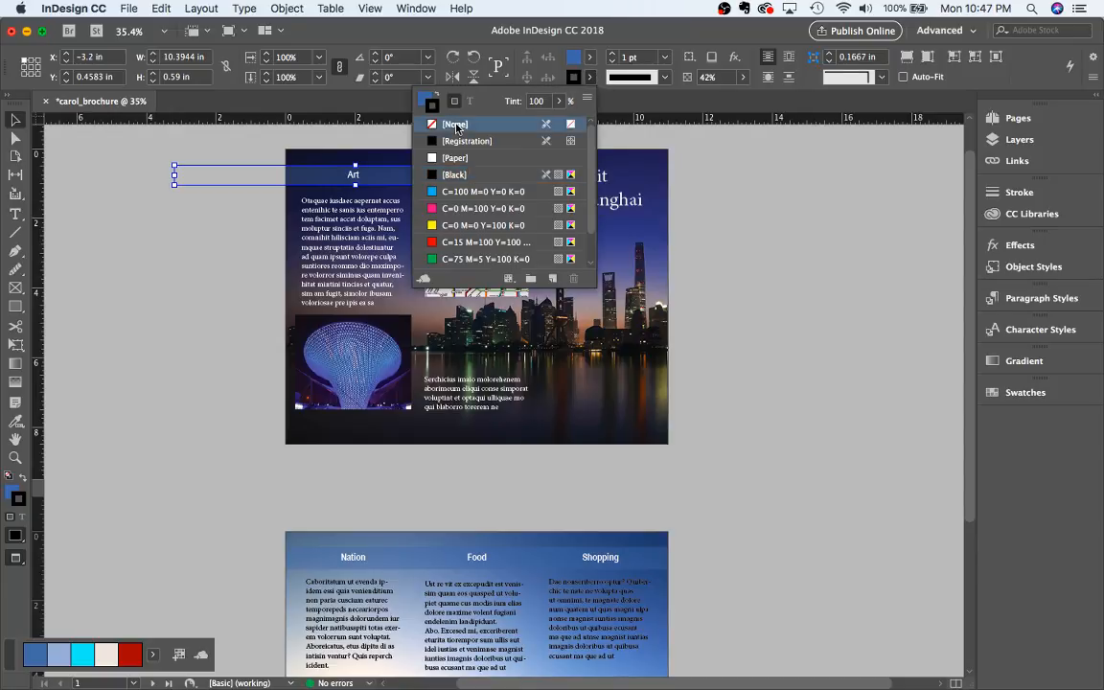
click(273, 287)
Review the layout of both brochure pages in preview mode, comparing text, pictures and heading bars
scroll(230, 372, down, 5)
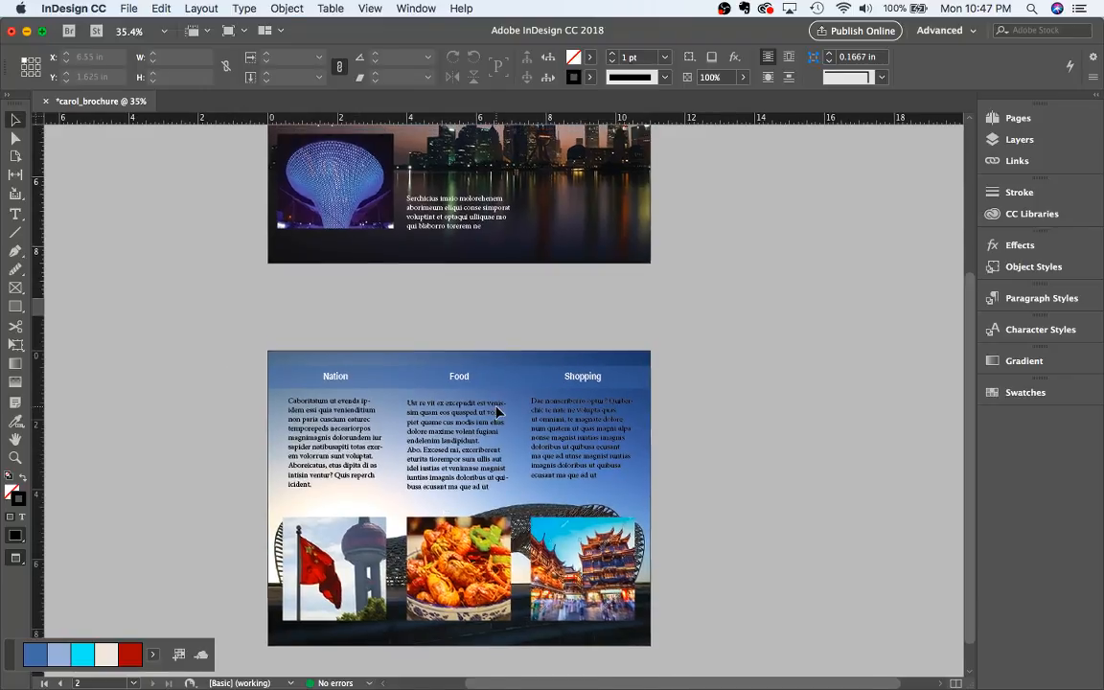
scroll(440, 383, up, 6)
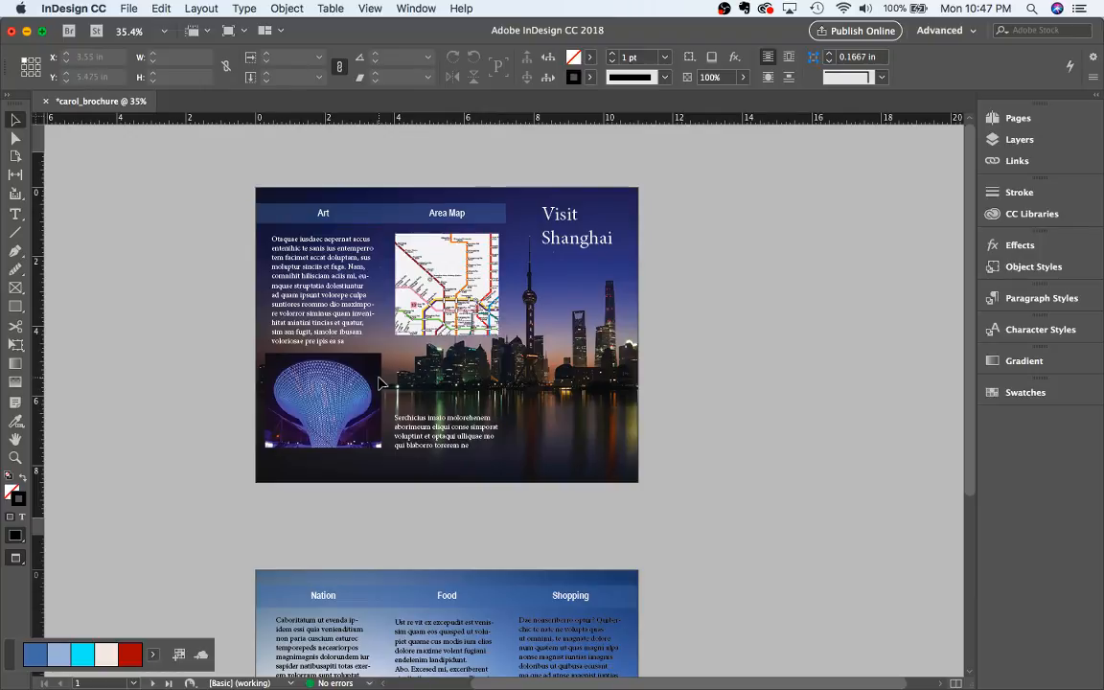
scroll(271, 463, down, 6)
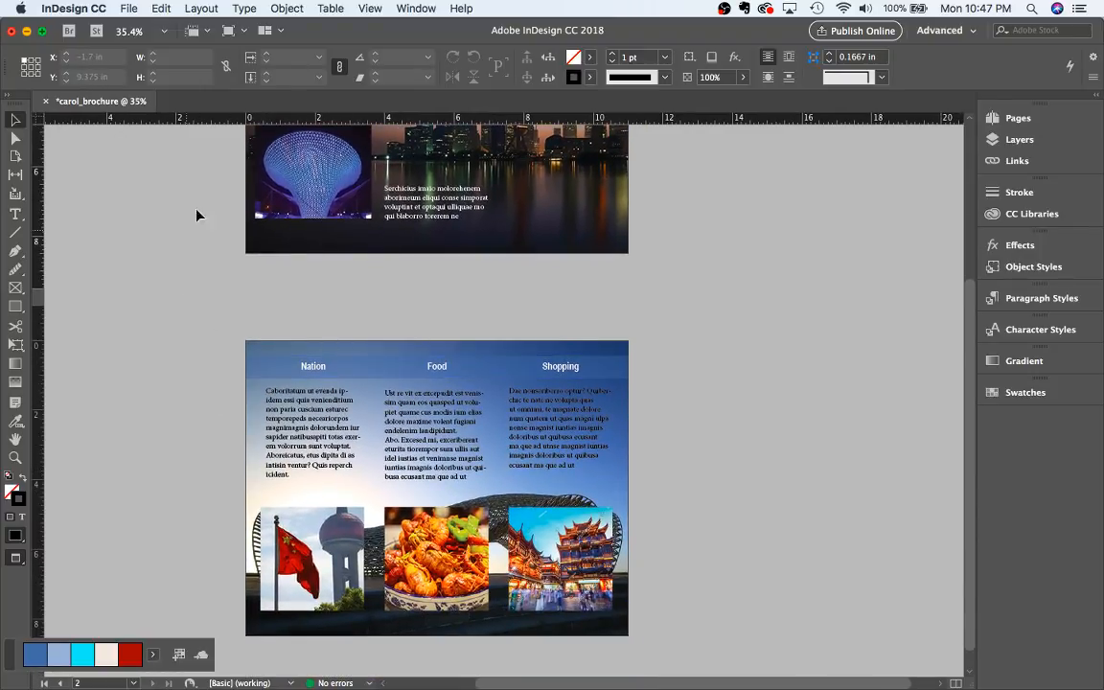
scroll(319, 262, up, 4)
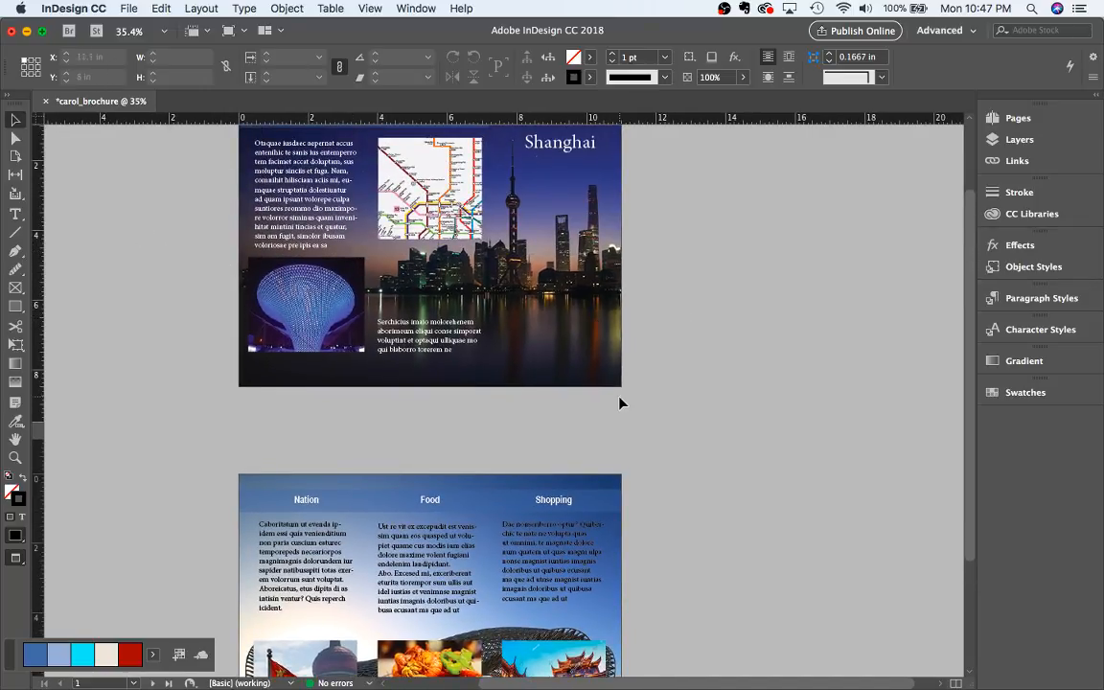
scroll(621, 404, down, 3)
scroll(621, 404, down, 2)
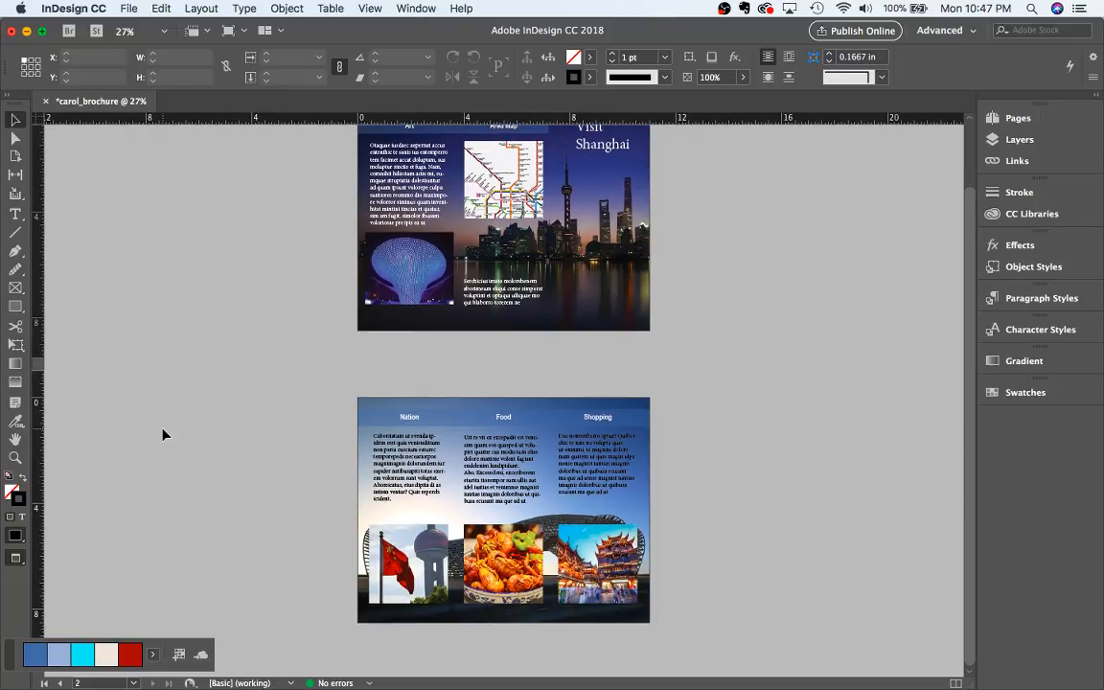
Leave preview mode, lock the Shape layer and unlock the Pictures and Text layers
key(w)
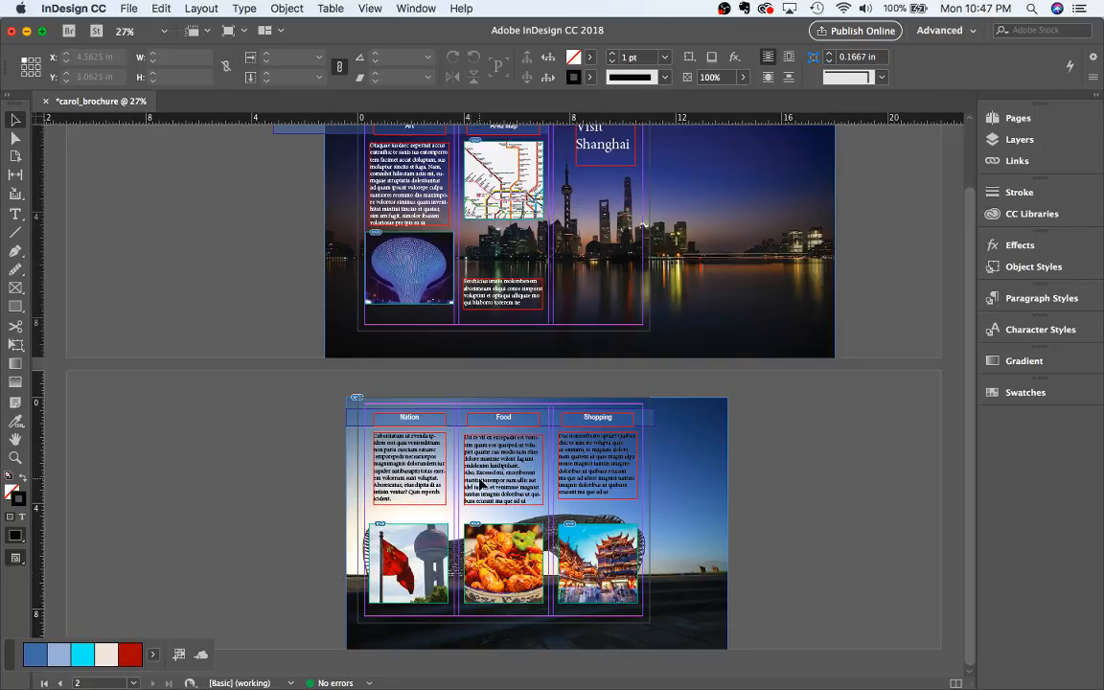
click(1019, 140)
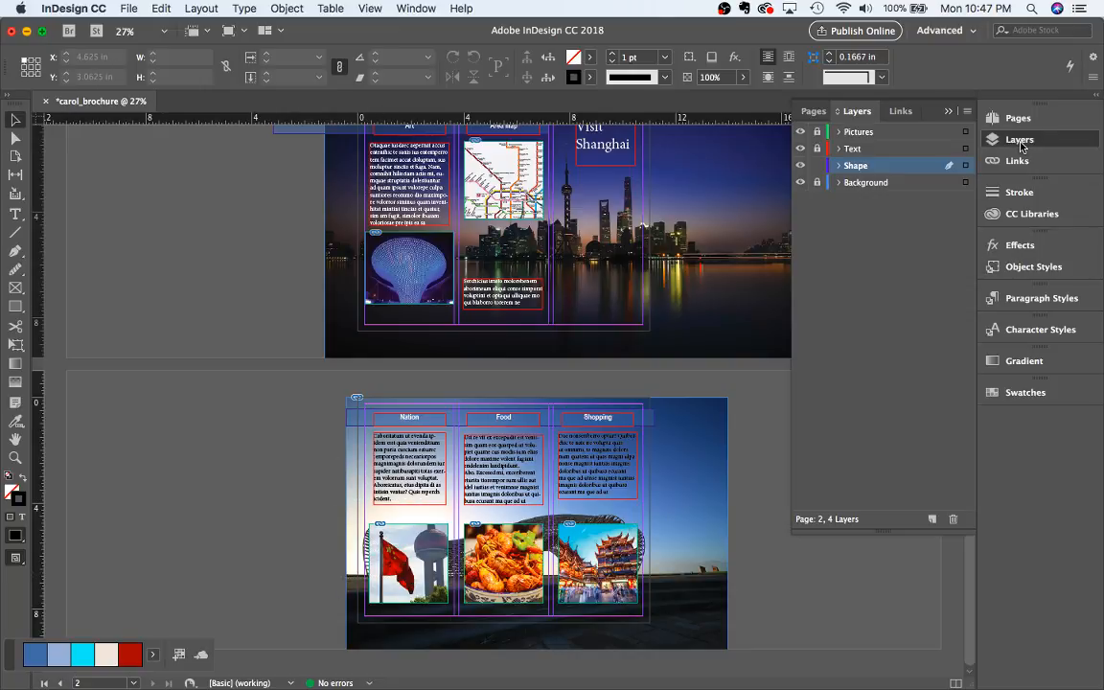
click(819, 166)
click(859, 134)
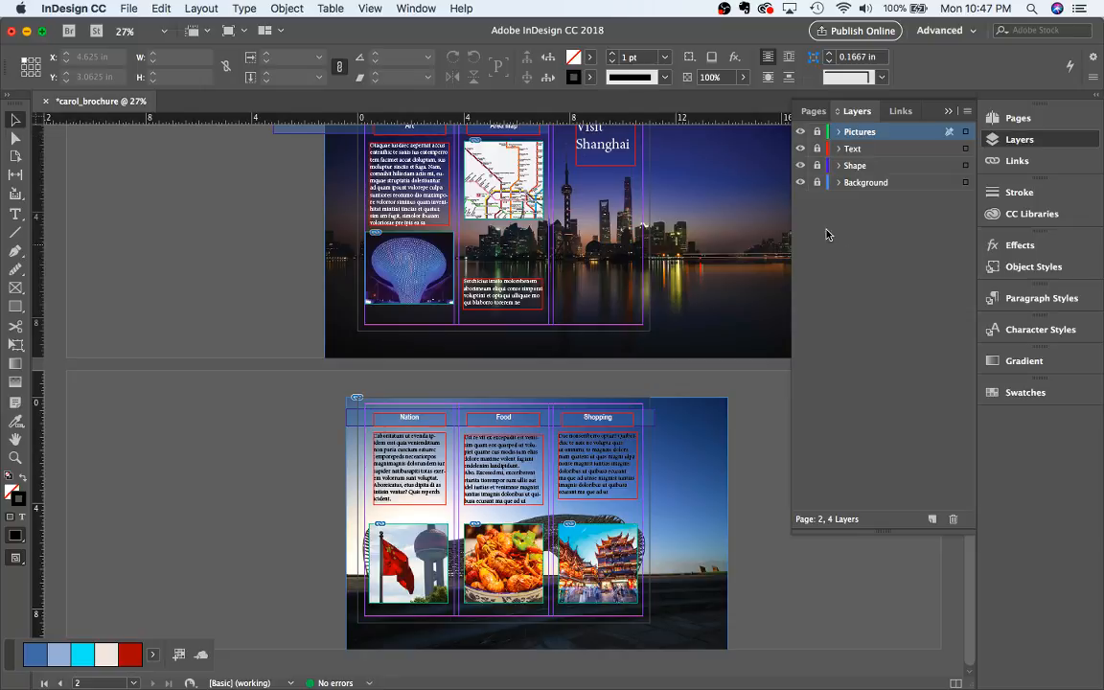
click(817, 135)
Swap the flag picture and the body text in the Nation column on page 2, putting the picture directly under the heading
drag(430, 543, 320, 456)
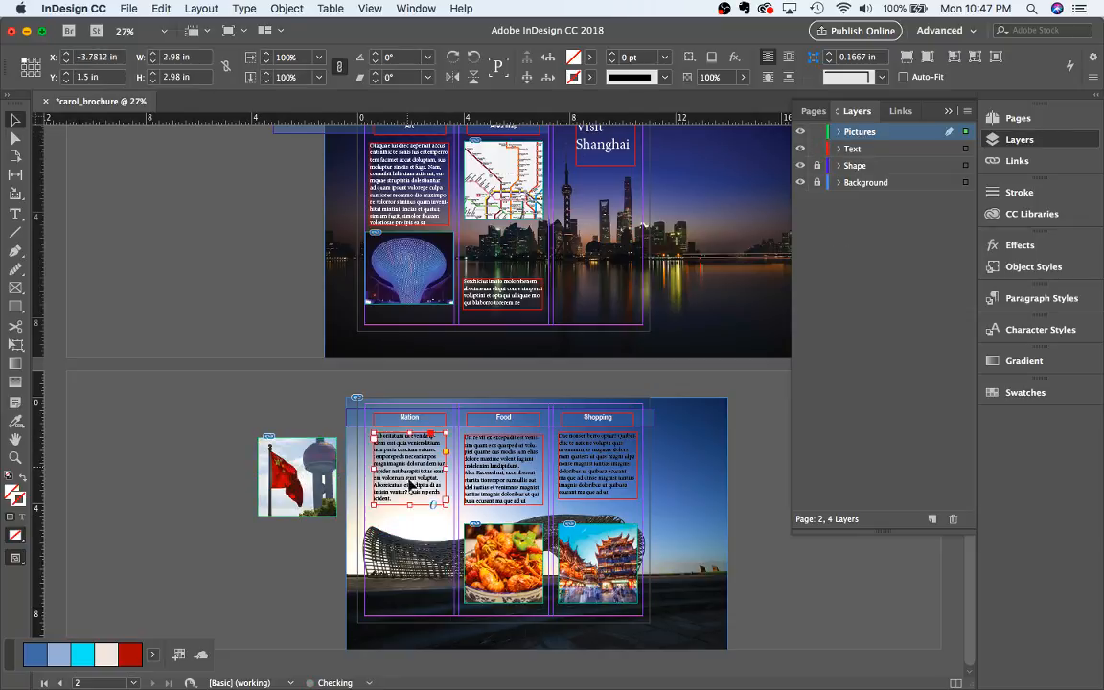
drag(409, 481, 409, 572)
drag(307, 494, 419, 496)
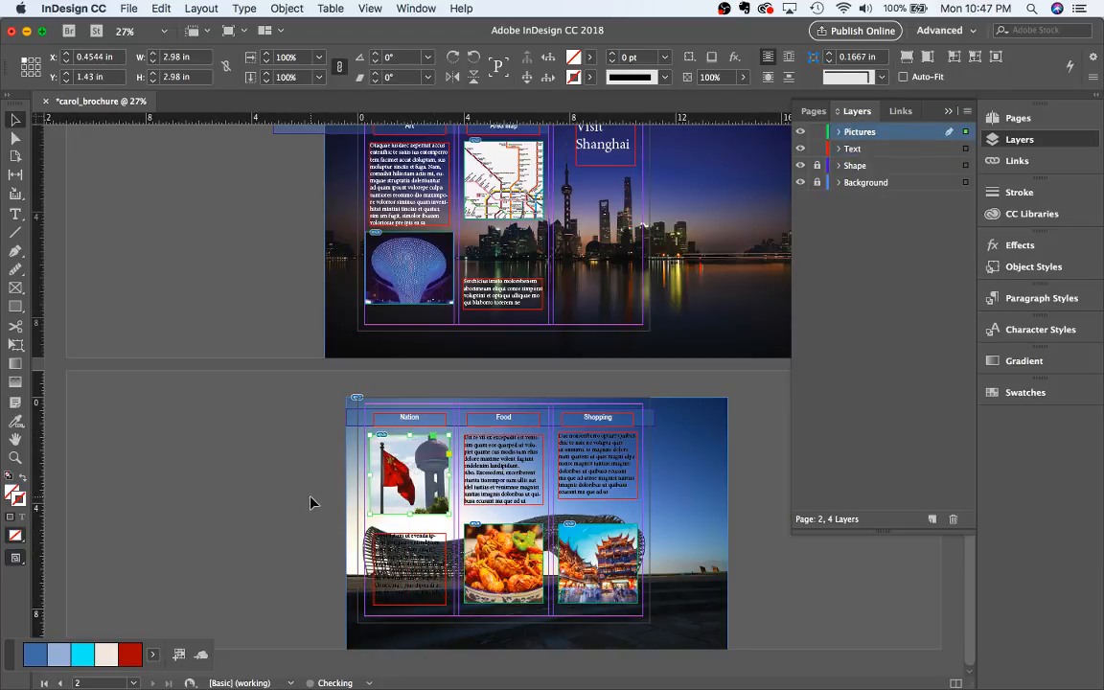
key(alt+shift+super+0)
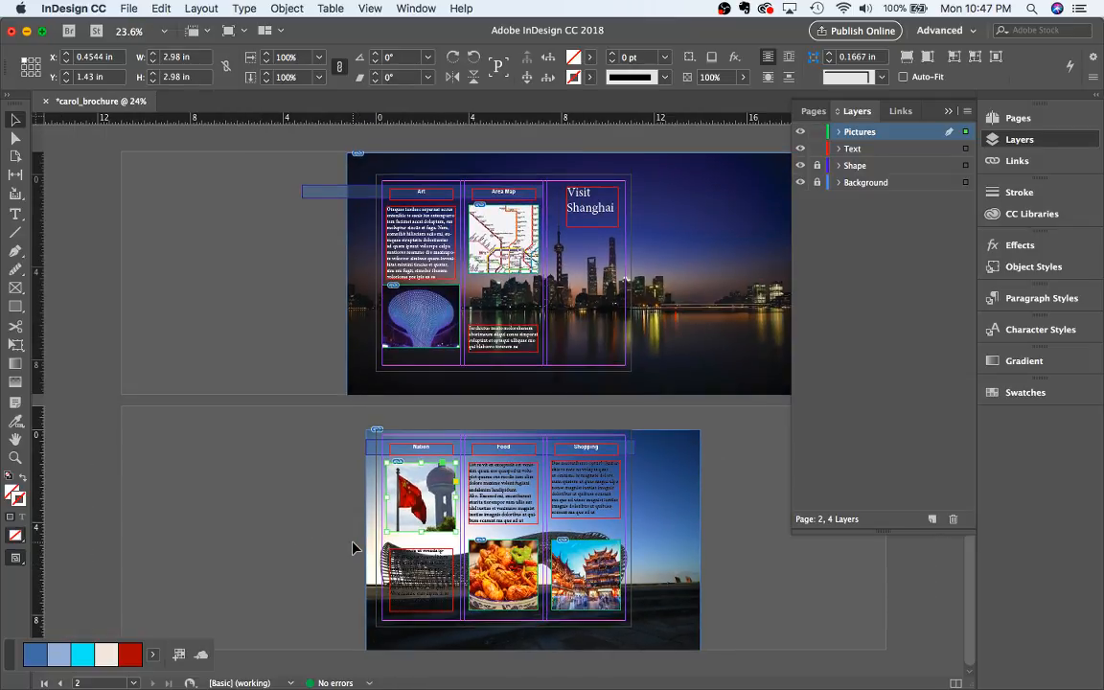
Shift the flag picture up slightly to align with the top of the Shopping text frame, and select the Food body text frame
scroll(353, 549, up, 5)
scroll(353, 548, down, 3)
scroll(352, 548, right, 4)
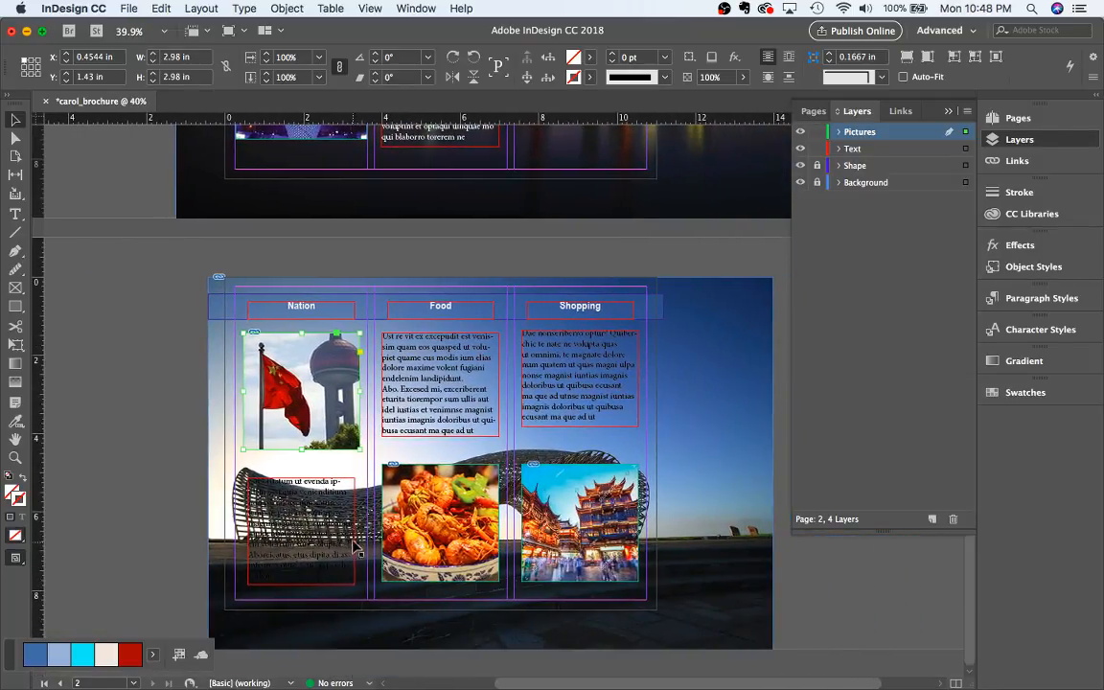
scroll(309, 478, right, 1)
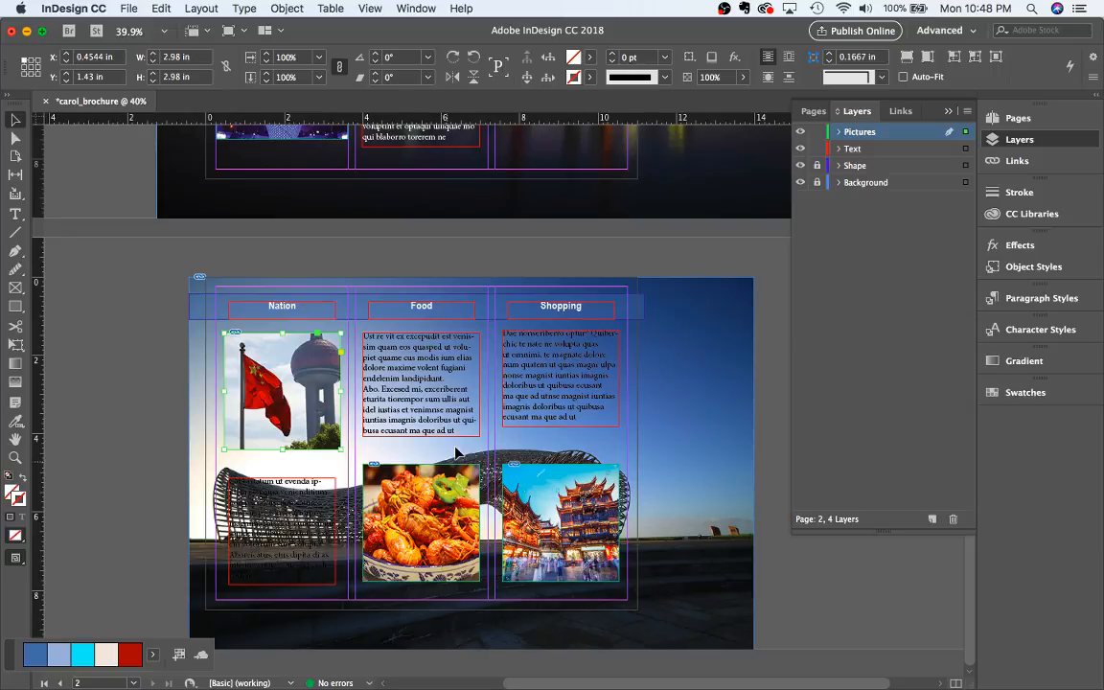
drag(323, 410, 324, 410)
click(424, 419)
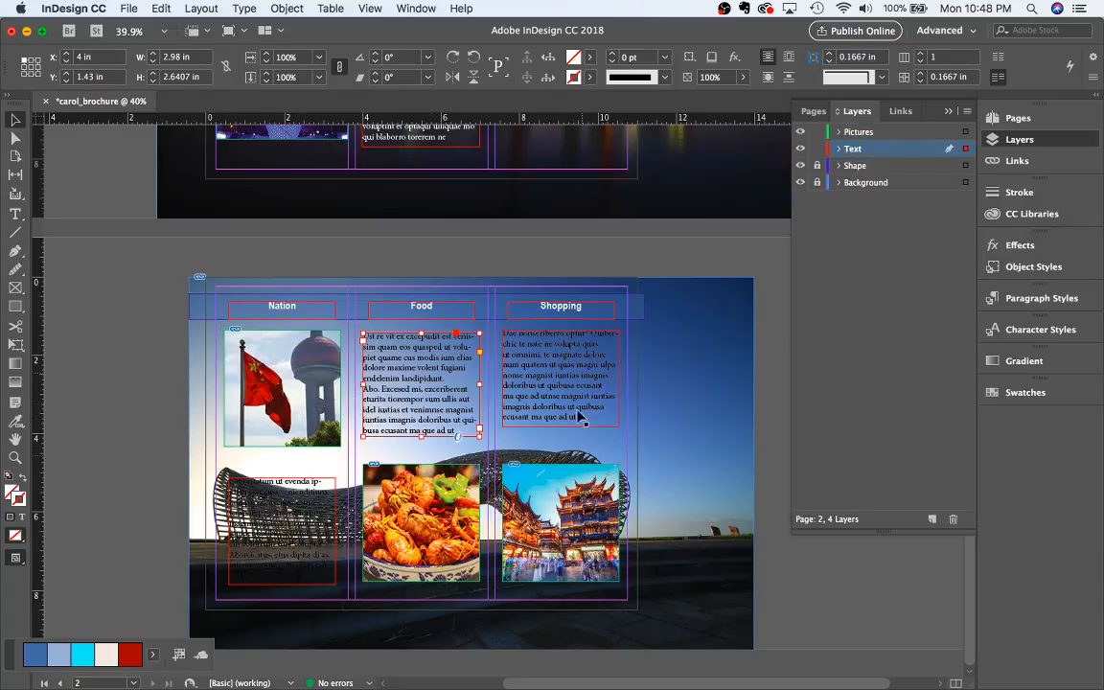
Swap the picture and body text in the Shopping column on page 2, putting the picture directly under the heading
drag(509, 361, 766, 575)
drag(671, 479, 593, 425)
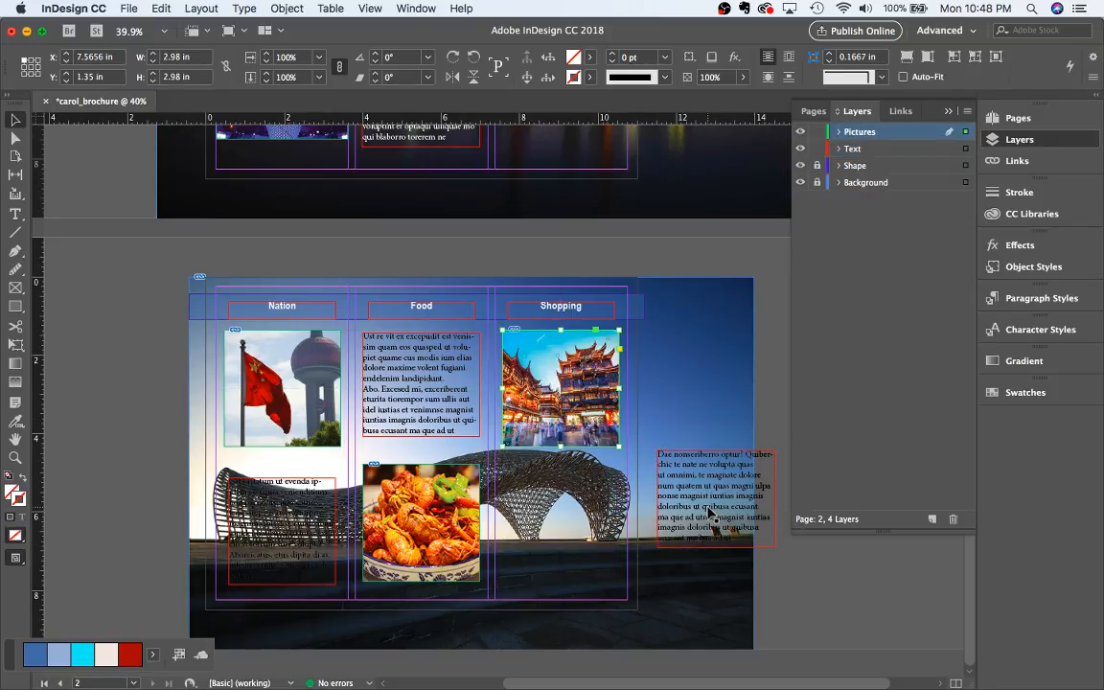
drag(709, 513, 557, 549)
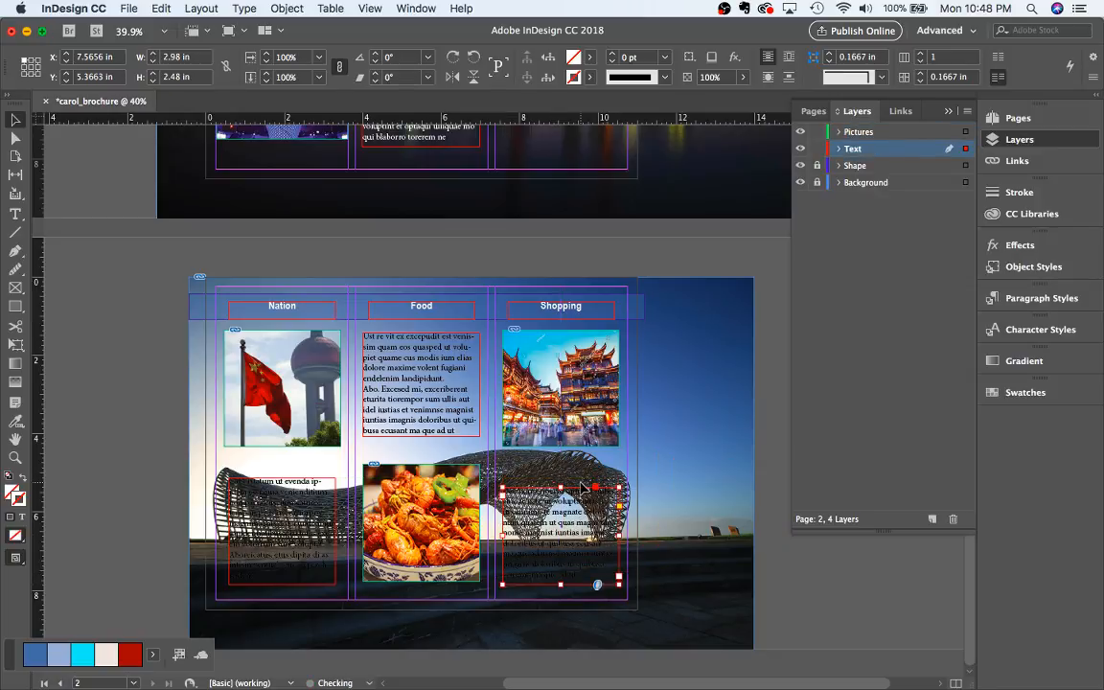
scroll(517, 437, down, 5)
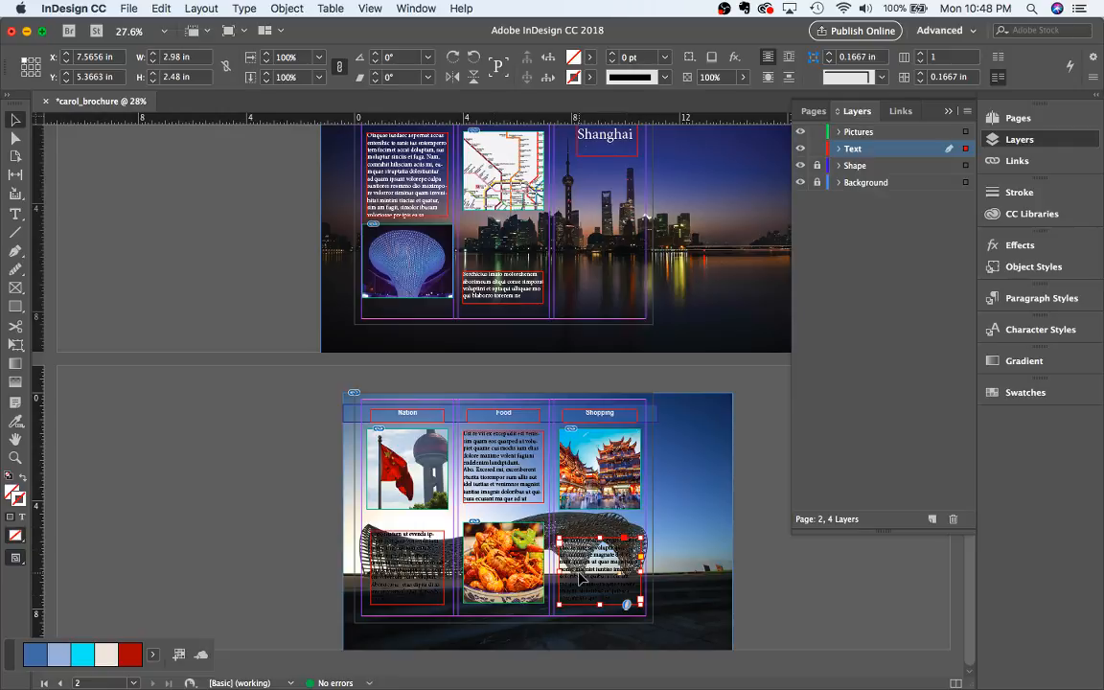
click(724, 534)
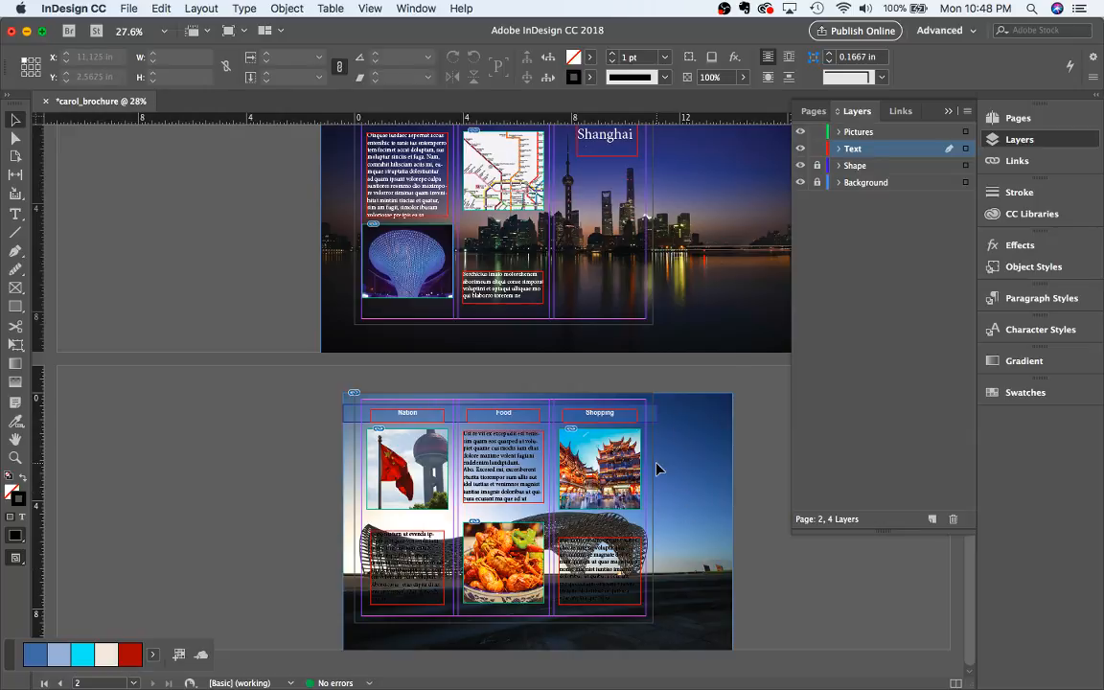
Lock the Pictures and Text layers and unlock the Shape layer
scroll(671, 479, down, 3)
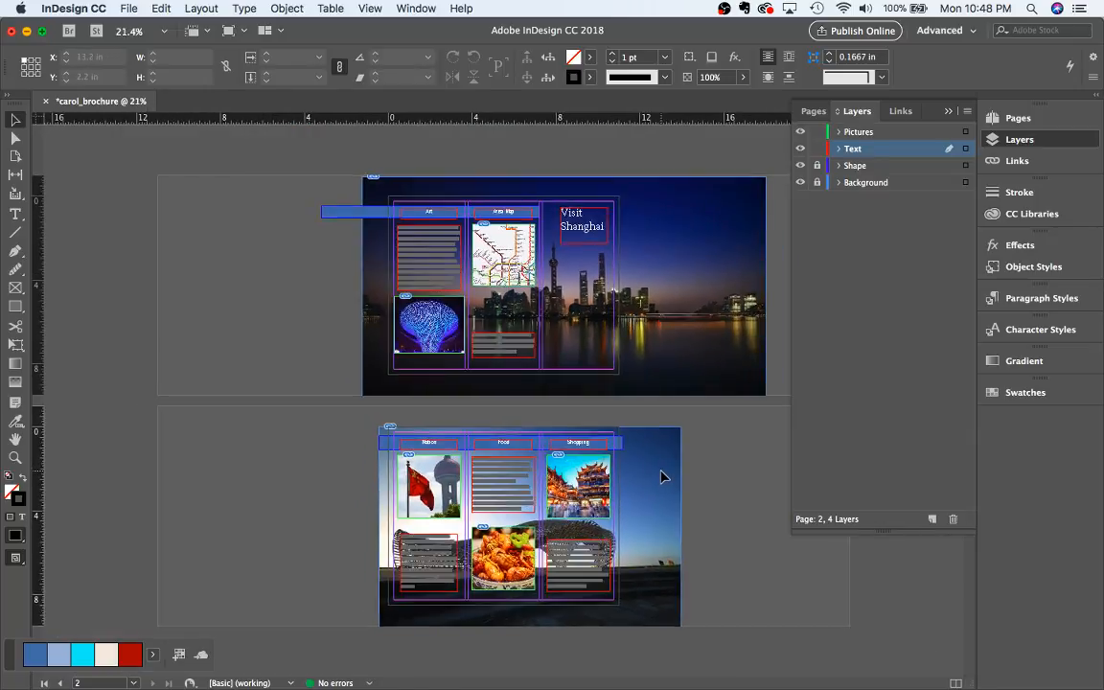
scroll(662, 477, up, 6)
scroll(662, 477, down, 1)
scroll(661, 477, down, 3)
scroll(661, 476, right, 1)
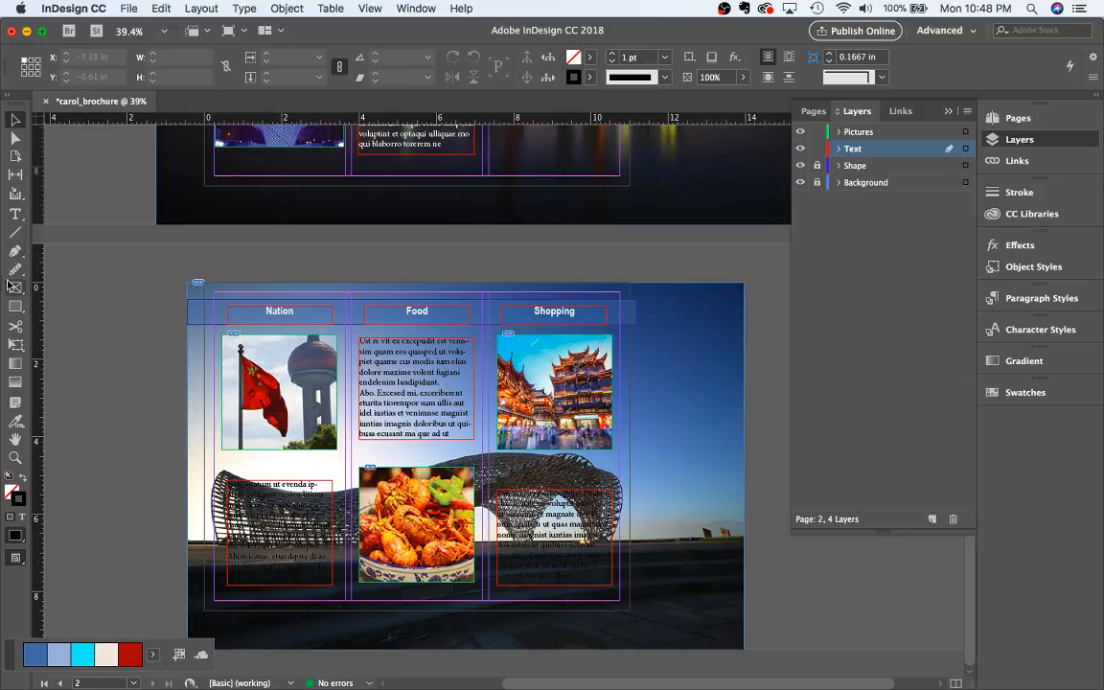
click(816, 149)
click(840, 167)
click(817, 165)
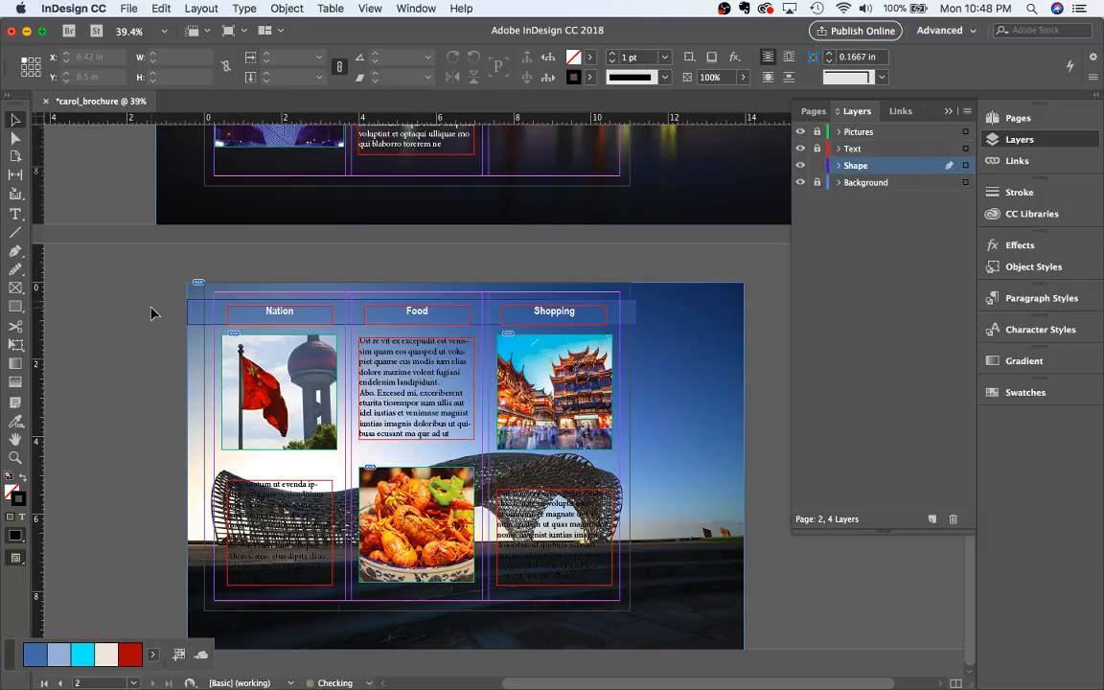
Start a Pen tool shape on page 2 with a straight base below the page edge and a slanted side beyond the Shopping column
click(12, 255)
scroll(111, 394, right, 2)
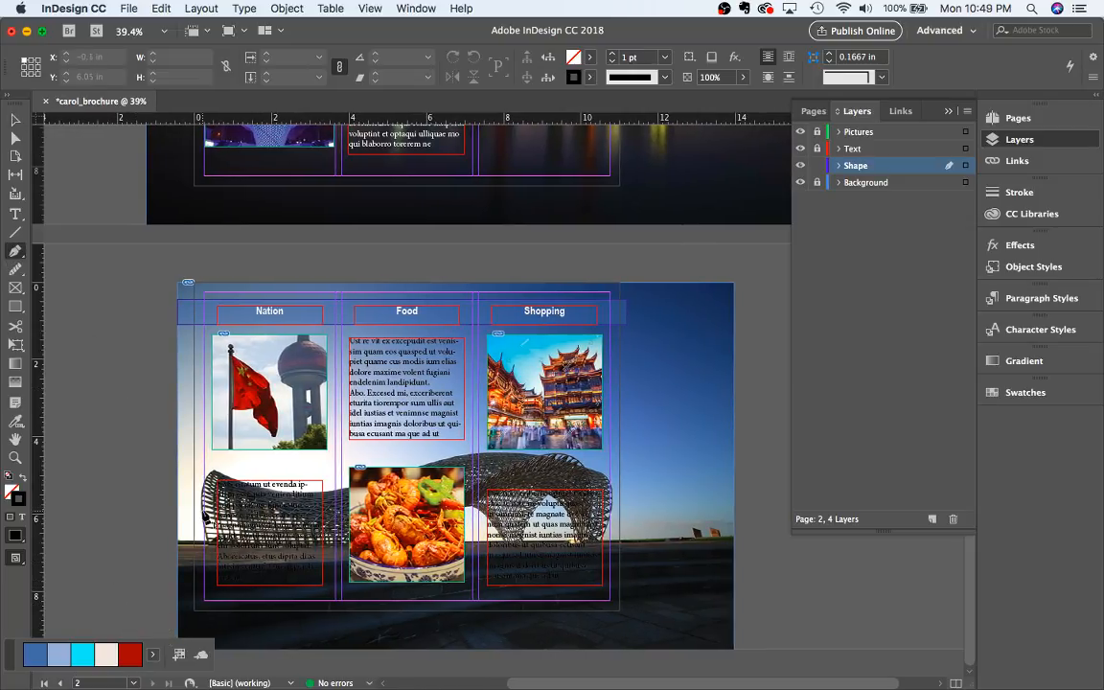
scroll(182, 463, right, 1)
scroll(309, 504, up, 1)
scroll(310, 505, up, 4)
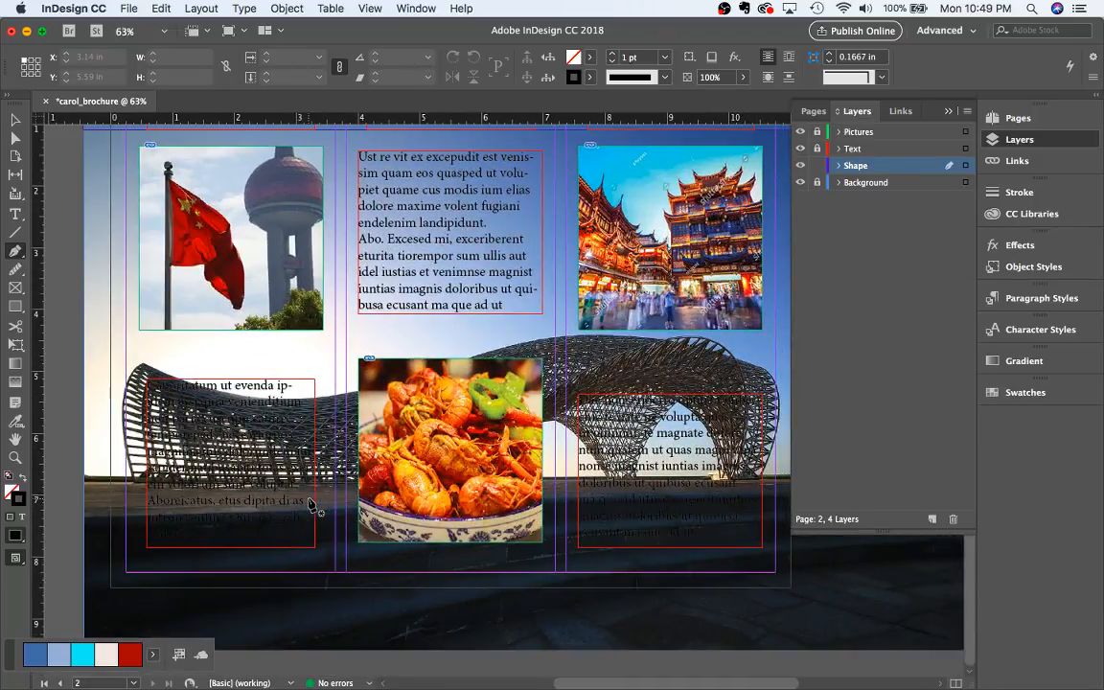
scroll(310, 504, down, 2)
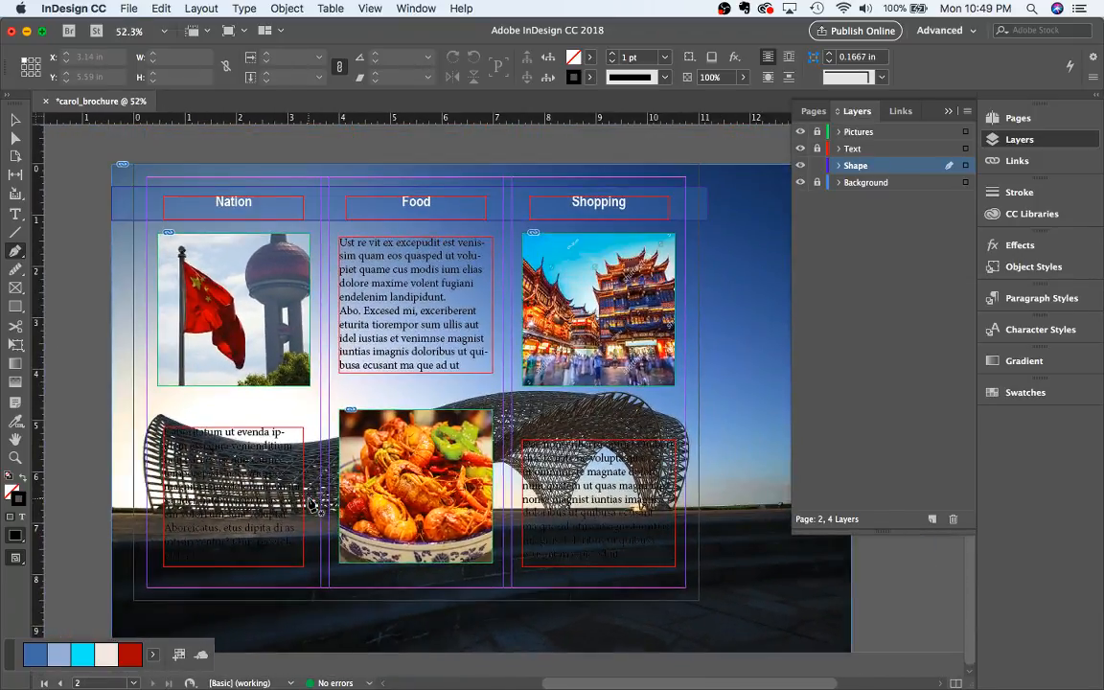
click(81, 619)
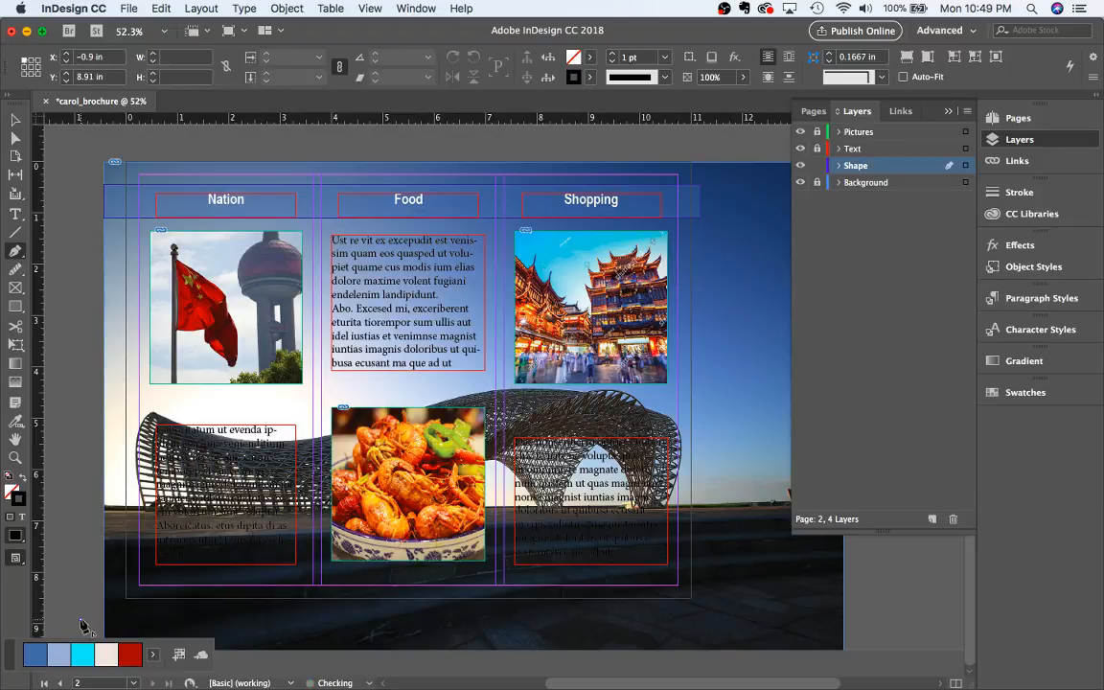
click(800, 621)
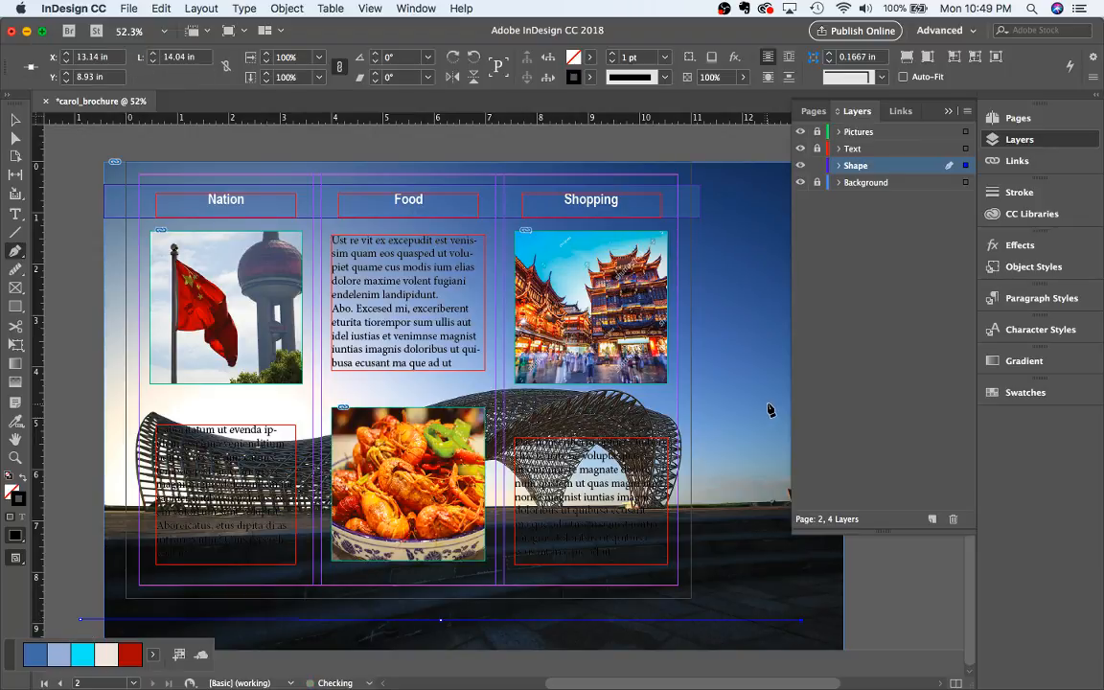
click(776, 457)
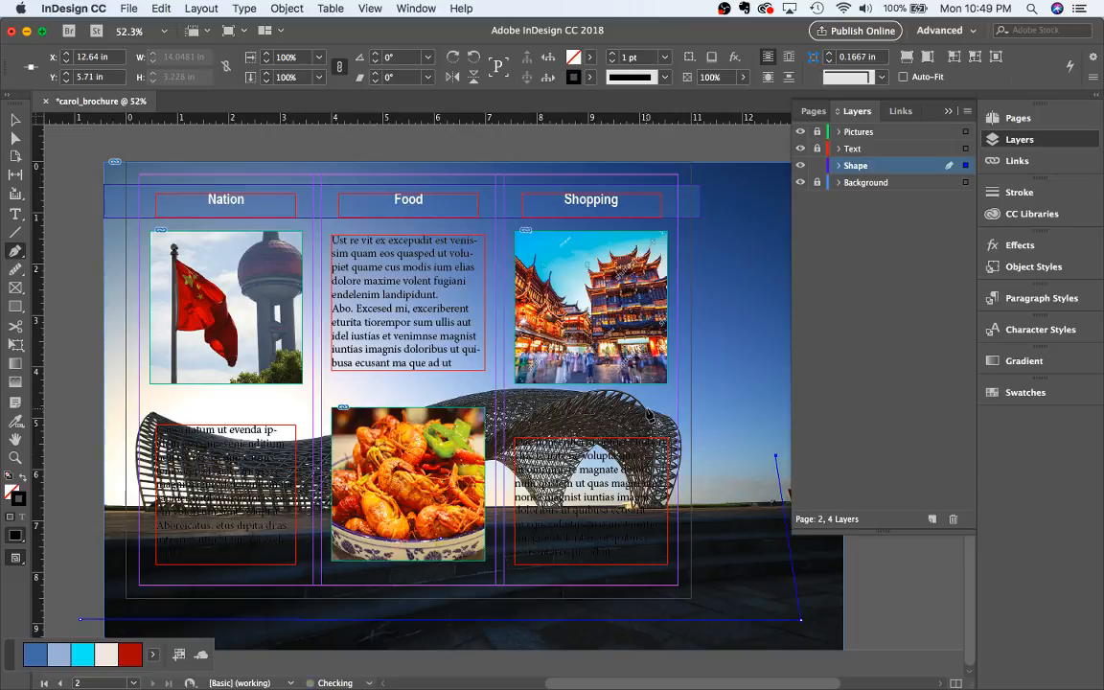
Curve the shape's upper edge into a wave across the page, close the path, and raise its outer anchor beside the Nation column to heading height
click(81, 543)
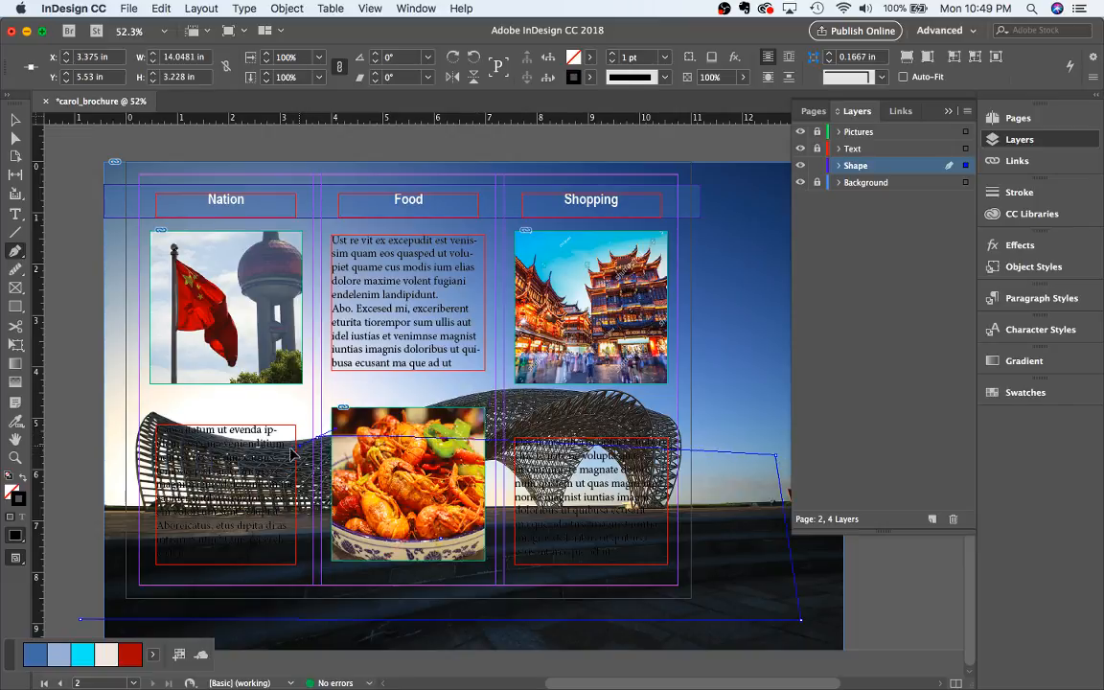
drag(81, 543, 195, 489)
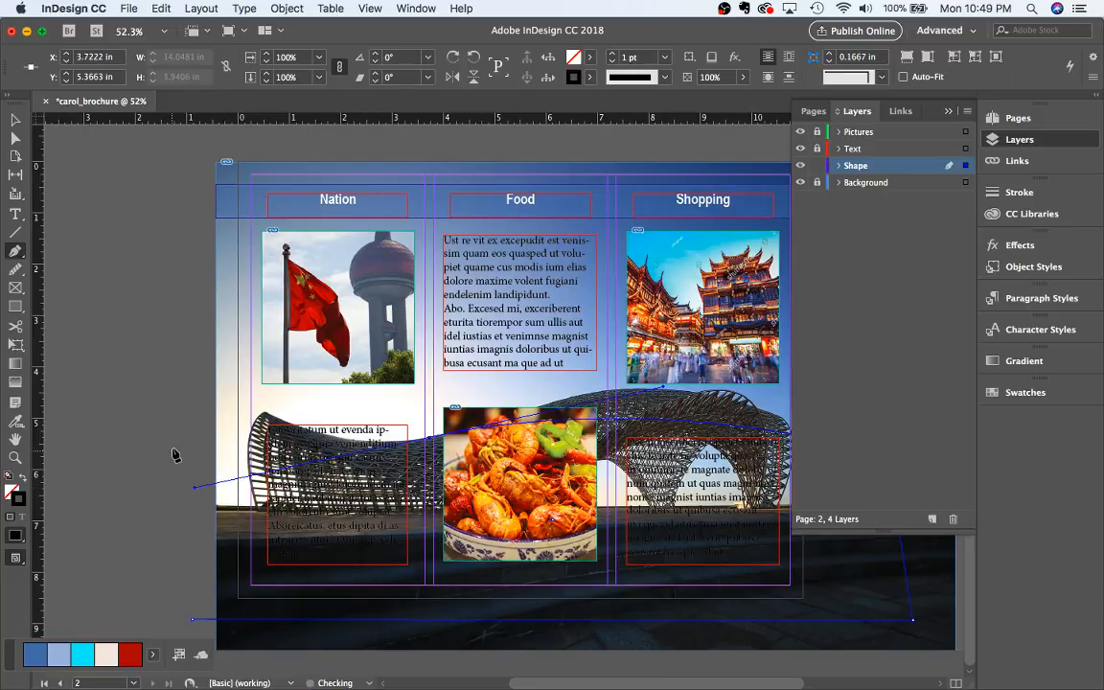
drag(102, 372, 89, 367)
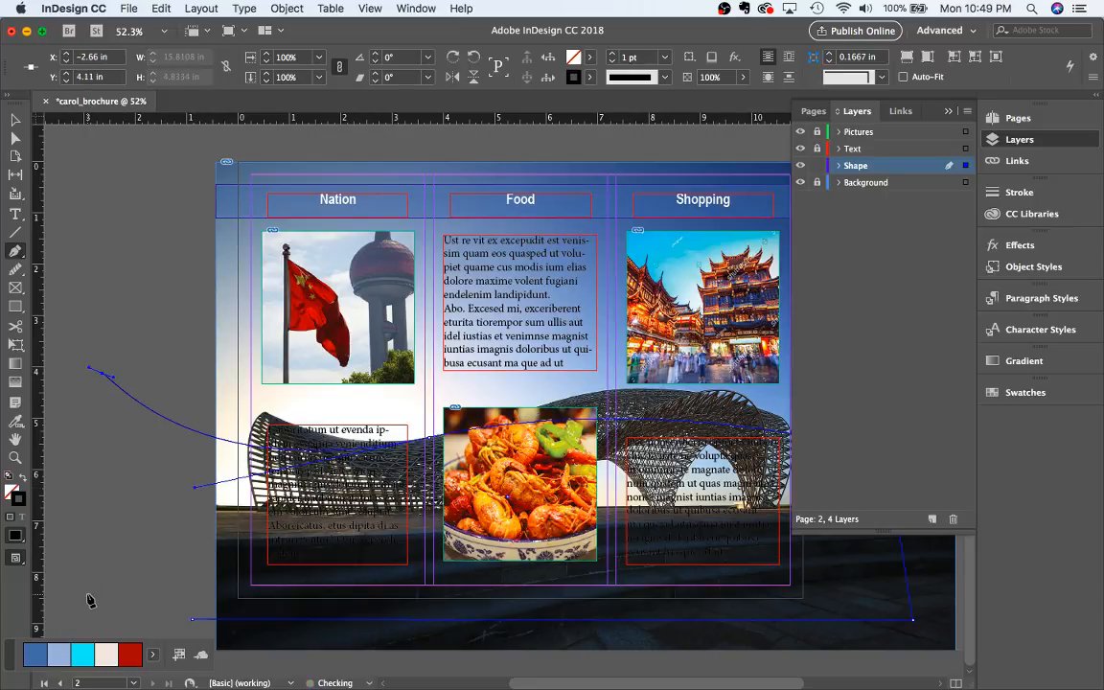
click(192, 620)
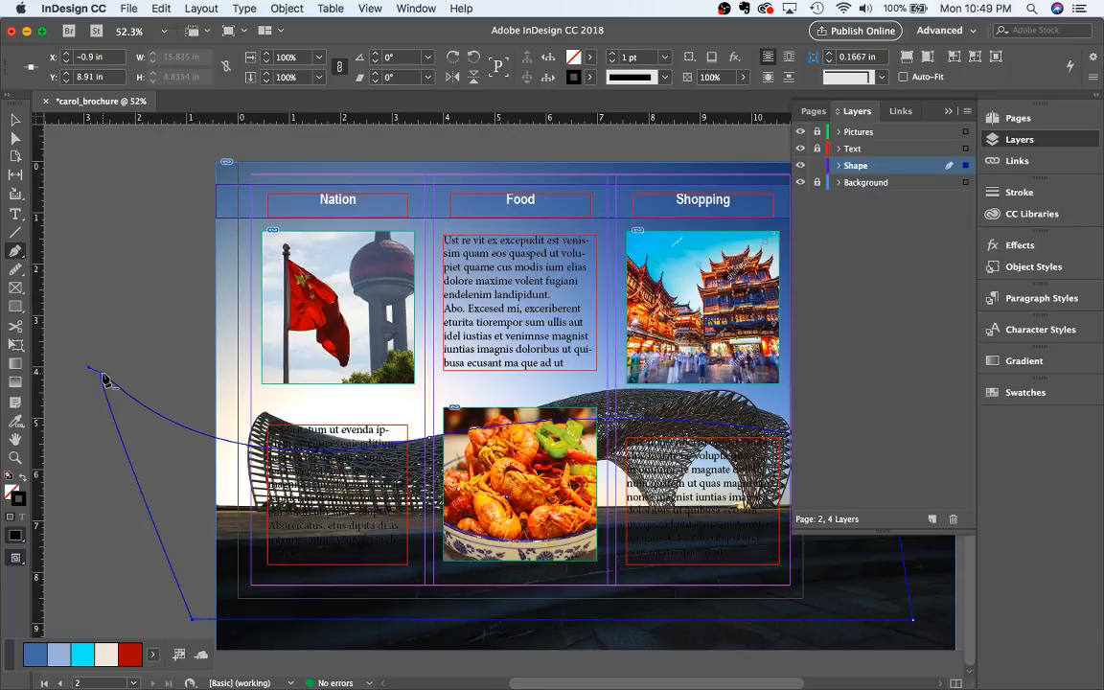
click(15, 143)
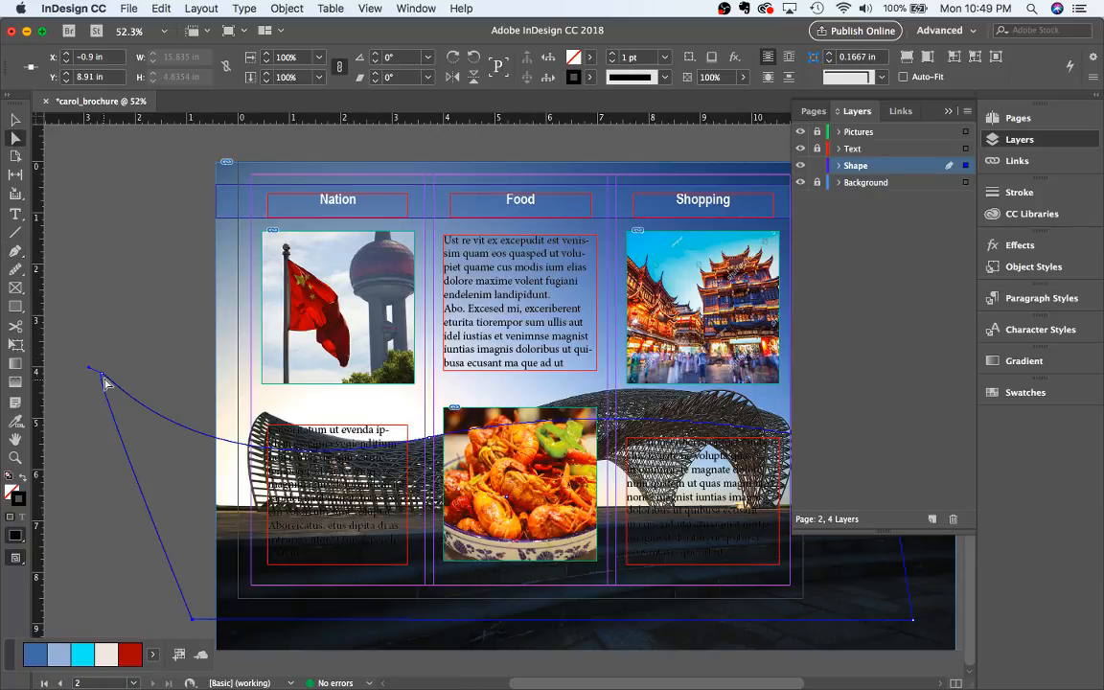
mouse_move(101, 376)
mouse_down()
mouse_move(152, 373)
mouse_move(170, 355)
mouse_move(170, 300)
mouse_move(105, 210)
mouse_move(134, 134)
mouse_move(100, 195)
mouse_move(99, 182)
mouse_up()
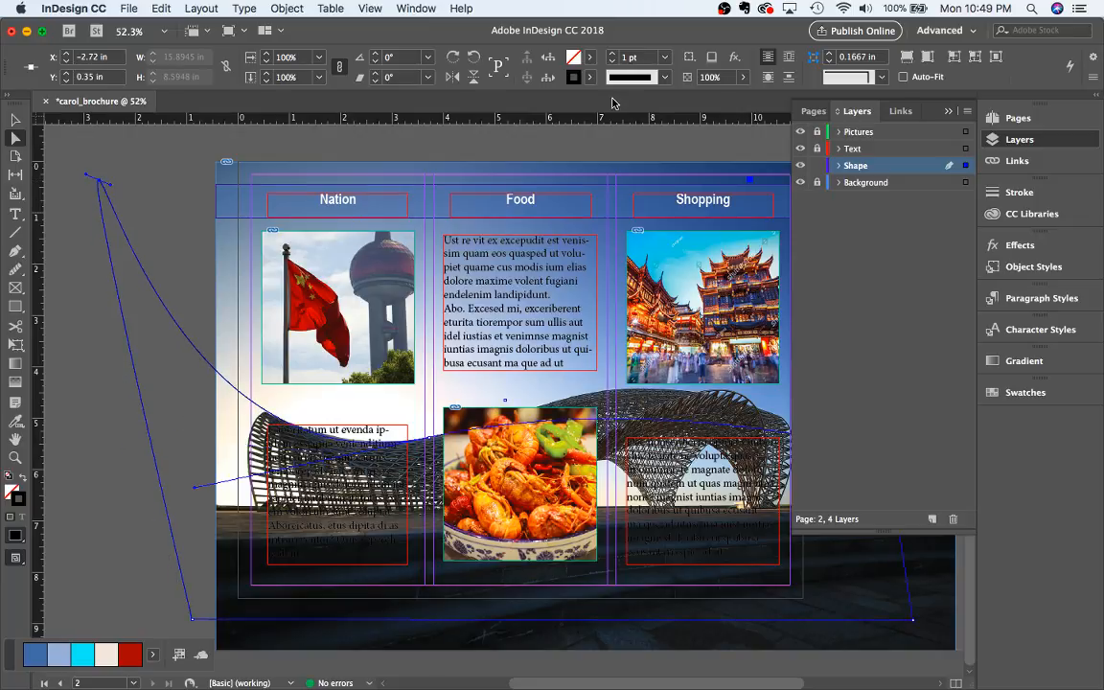
Fill the wave shape with the light blue C=38 M=22 Y=2 K=0 swatch from the Muted_Theme group
click(592, 58)
scroll(497, 191, down, 2)
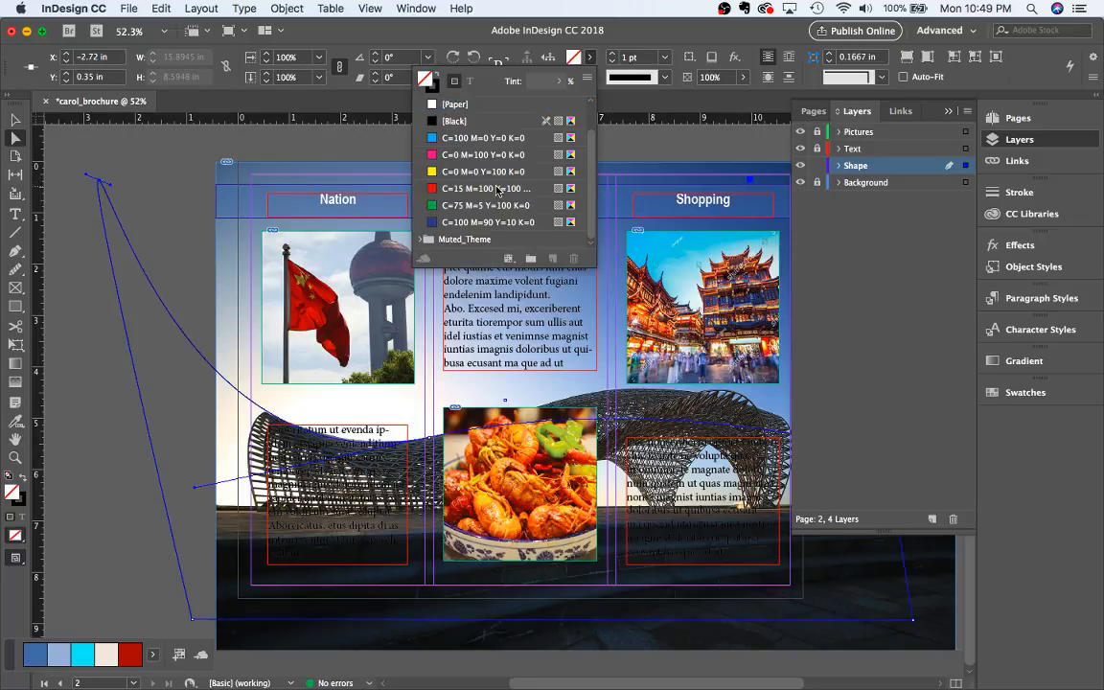
click(422, 240)
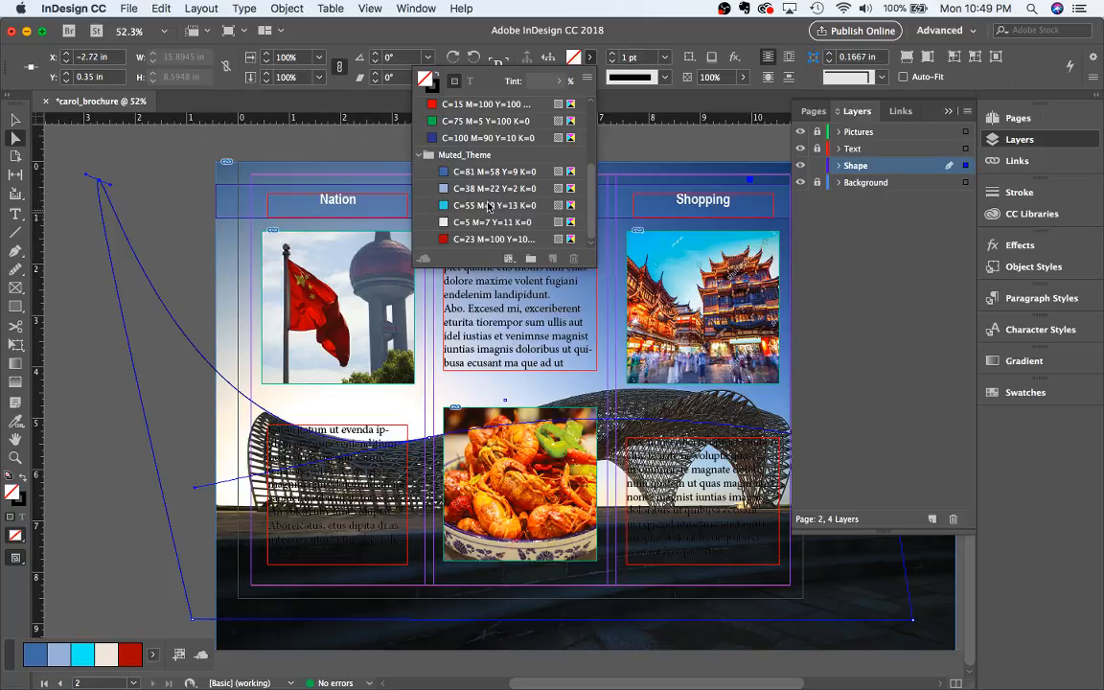
click(450, 188)
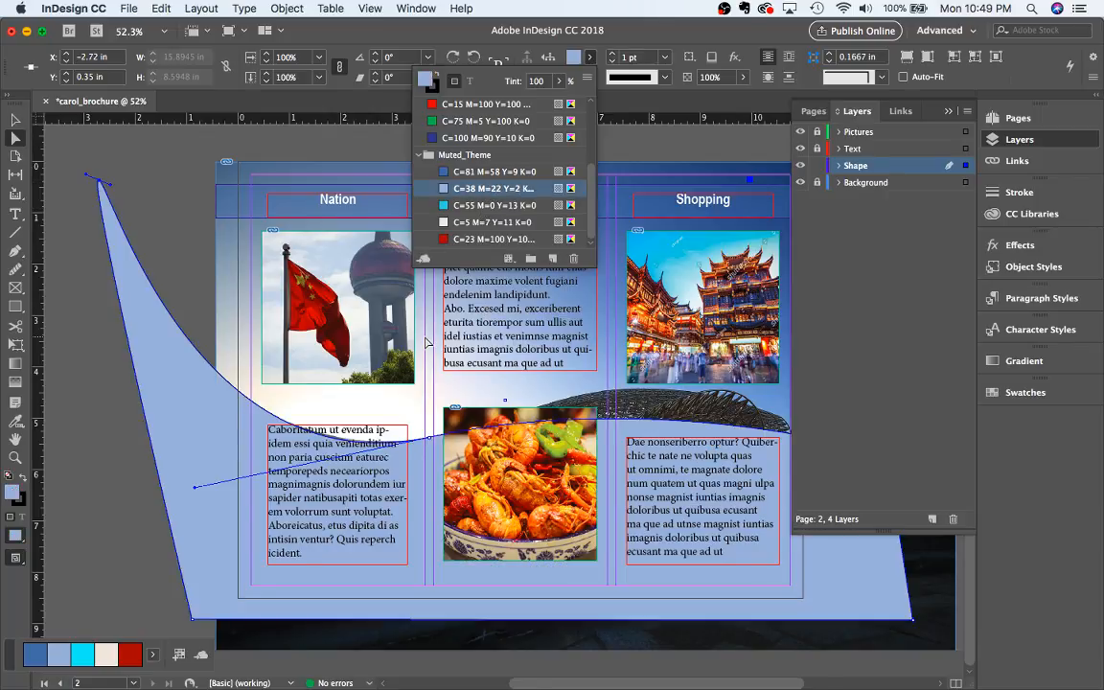
scroll(427, 342, right, 5)
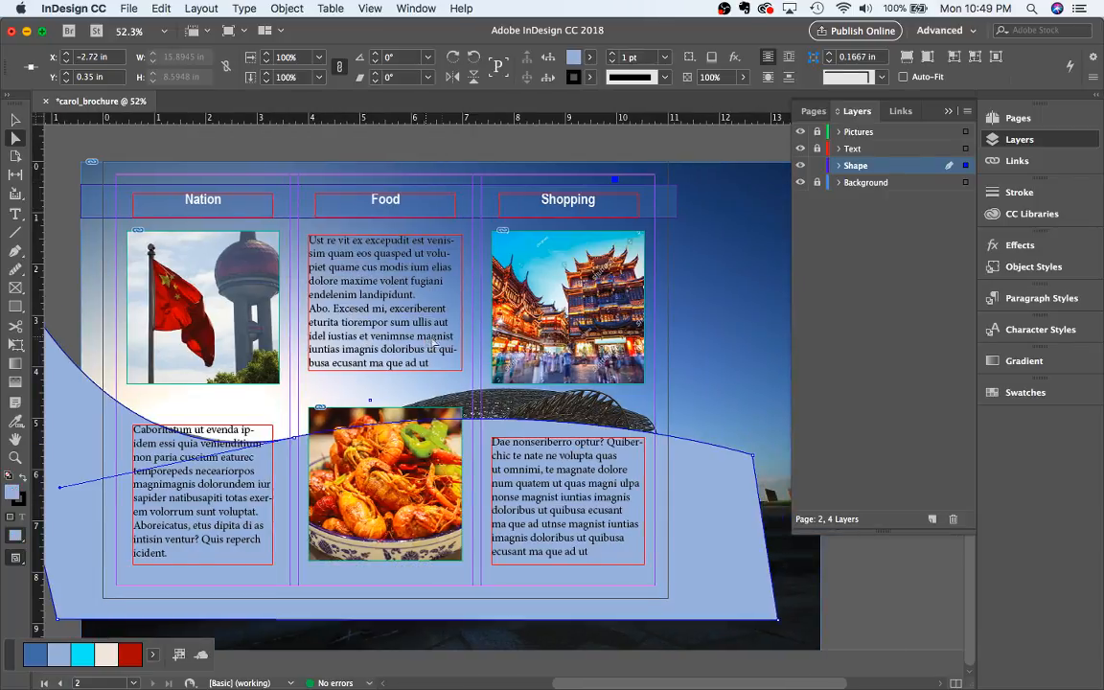
Set the wave shape's stroke to None and its opacity to 53%
click(590, 77)
click(458, 123)
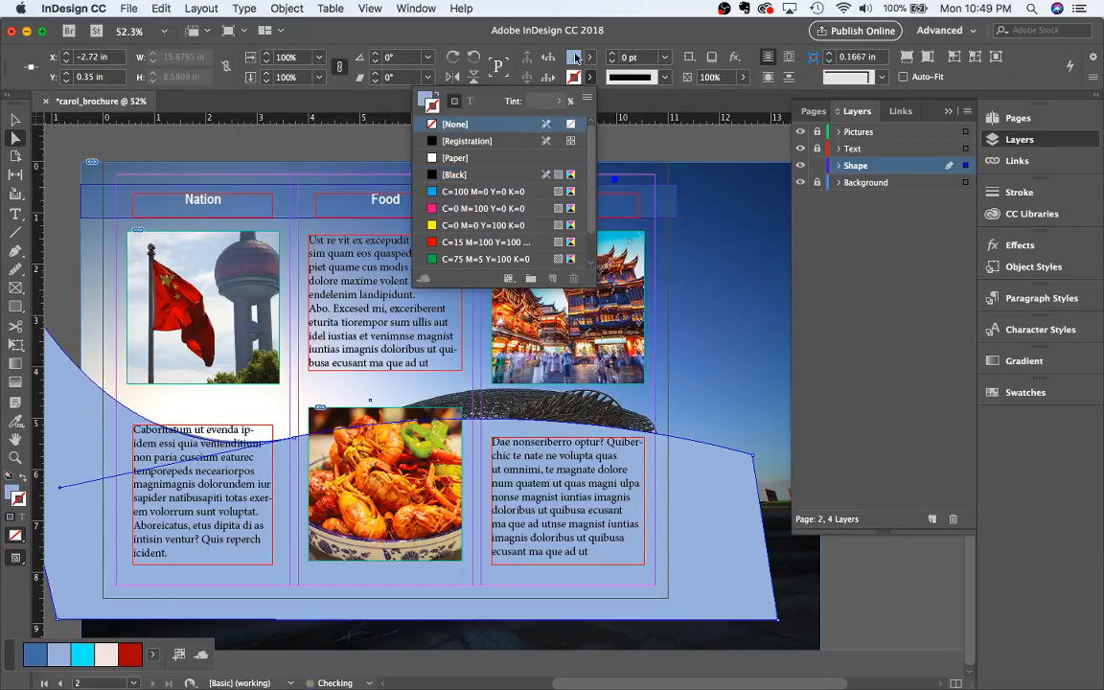
click(742, 77)
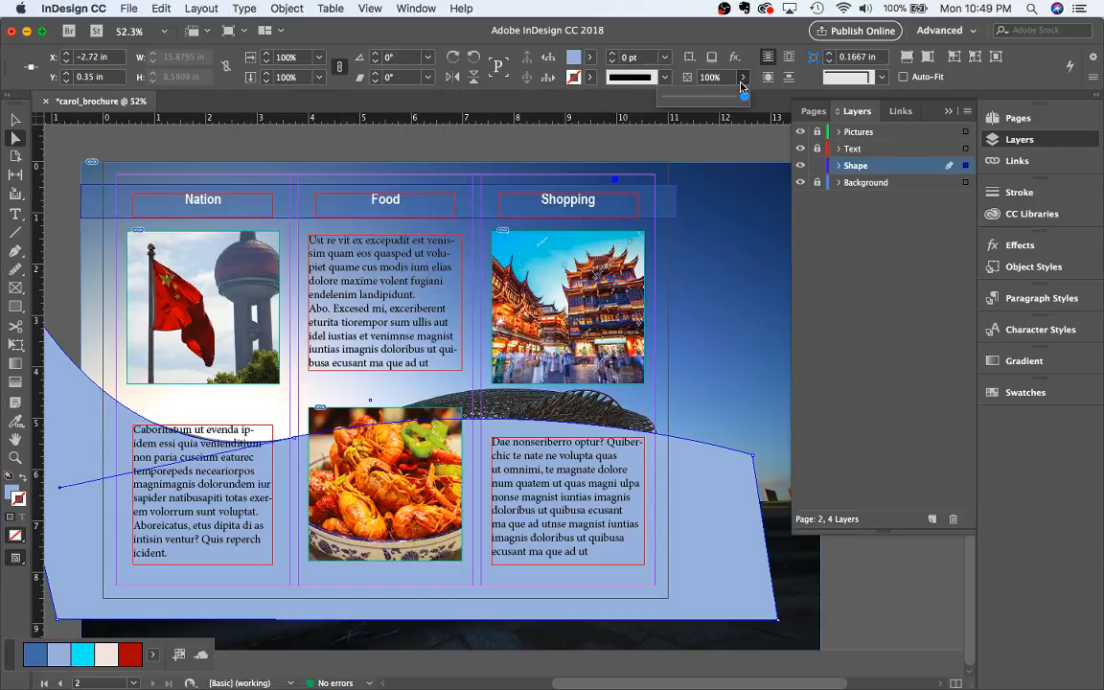
drag(715, 98, 706, 103)
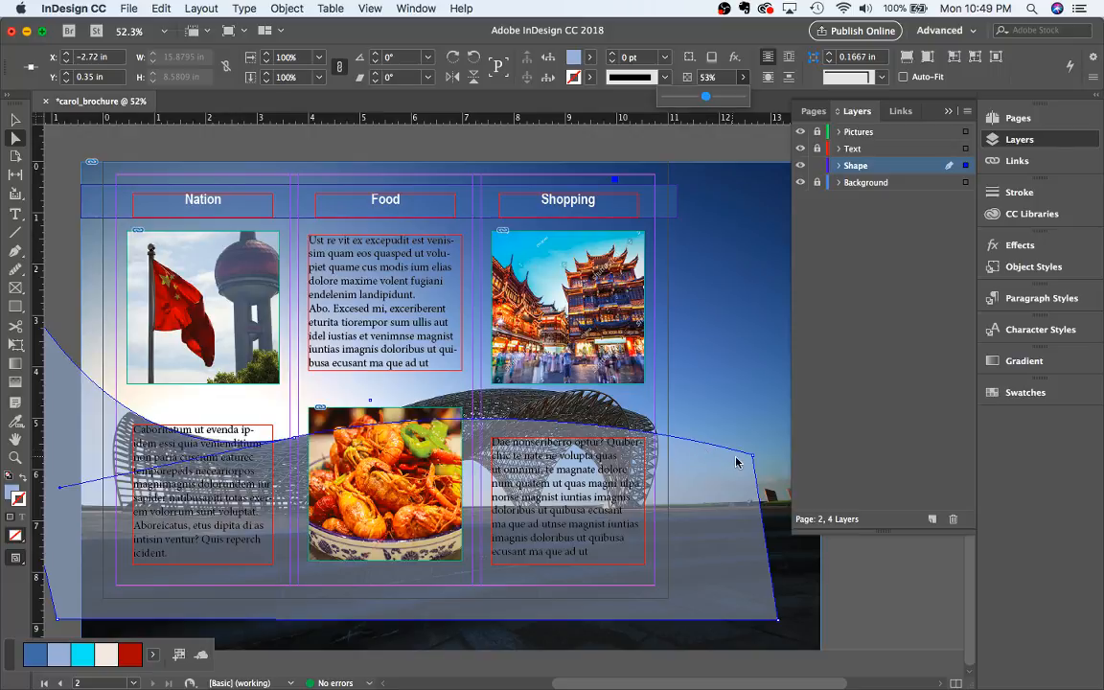
Reshape the wave's upper edge by raising its outer and middle anchors and steepening the middle curve, and preview the page
drag(756, 461, 764, 447)
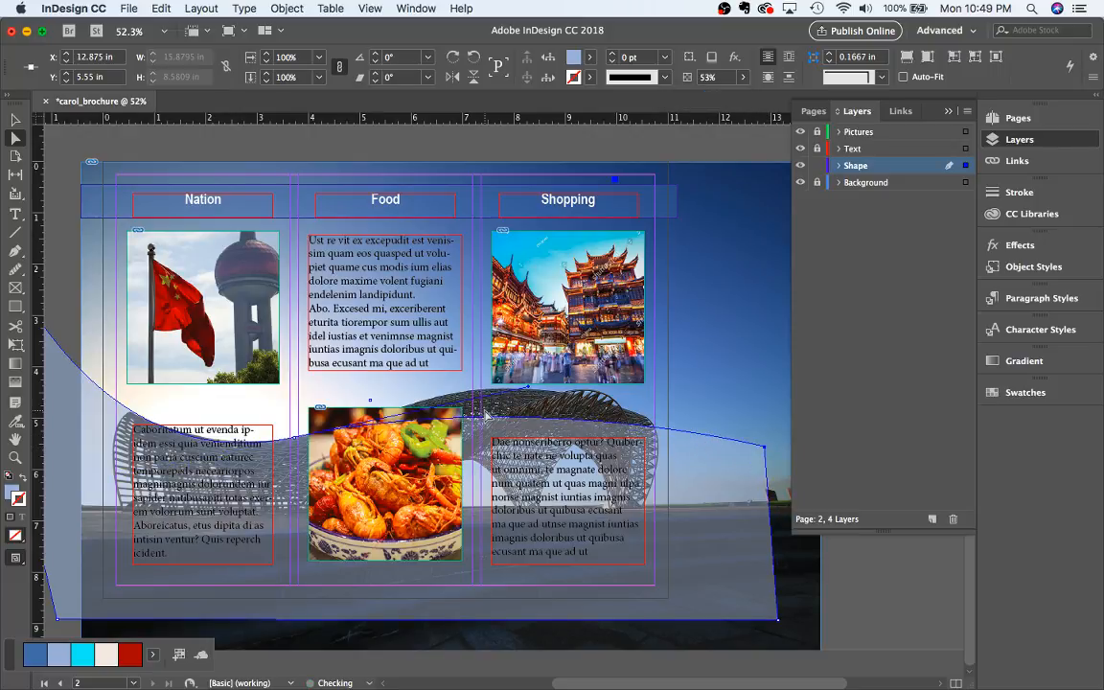
drag(289, 443, 343, 403)
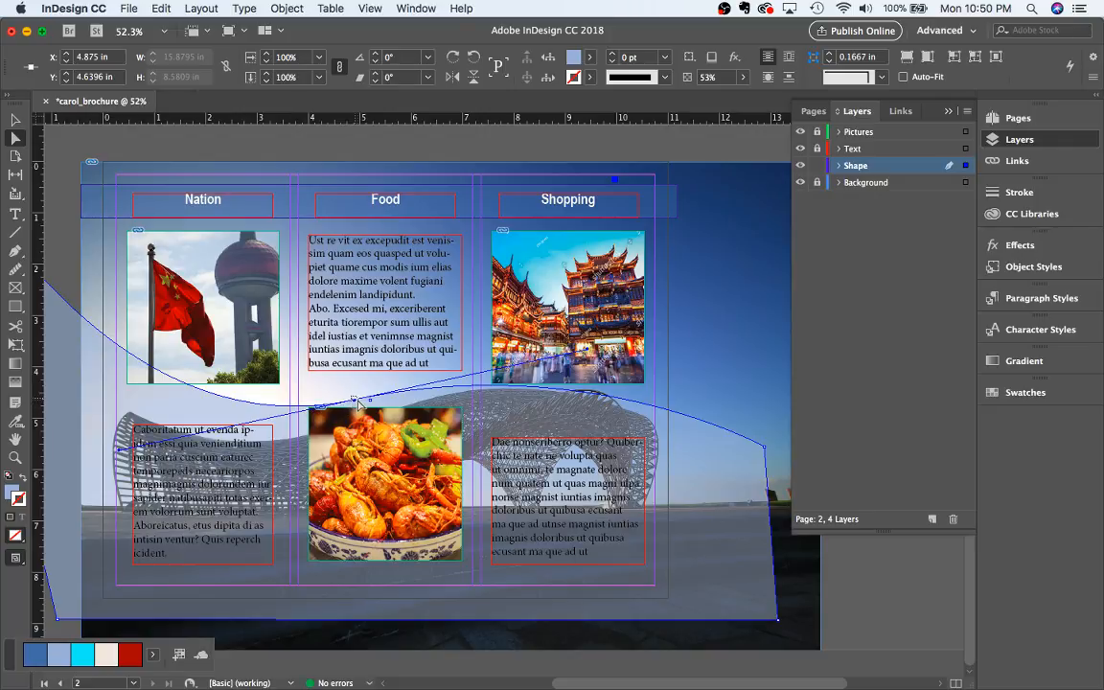
drag(356, 403, 281, 372)
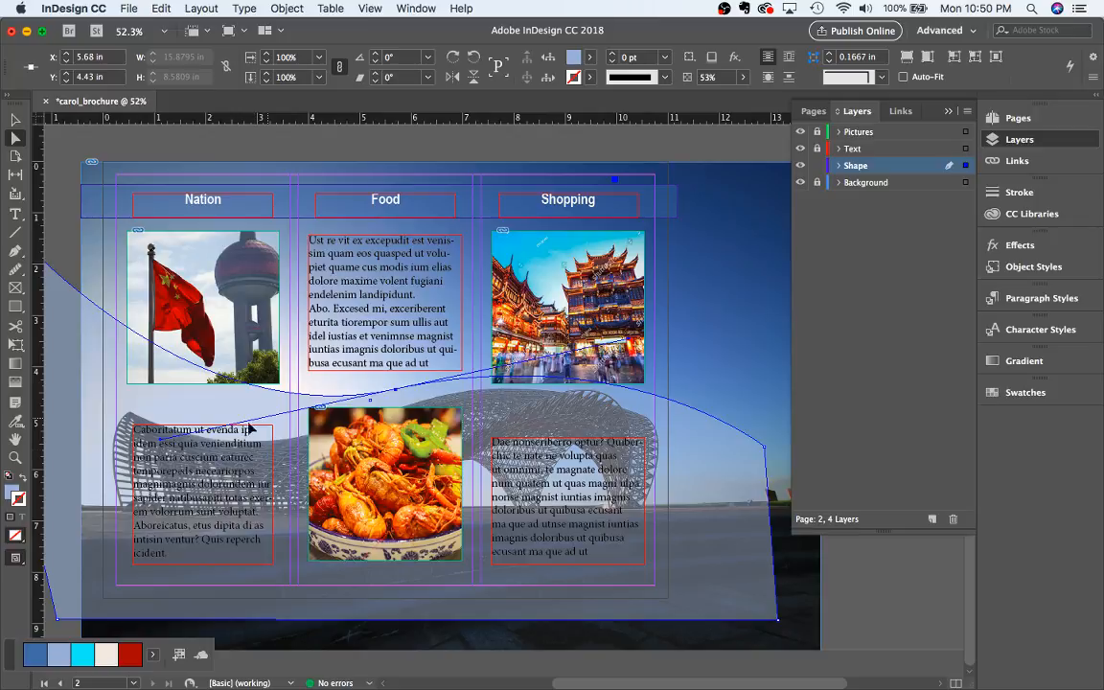
drag(163, 443, 212, 534)
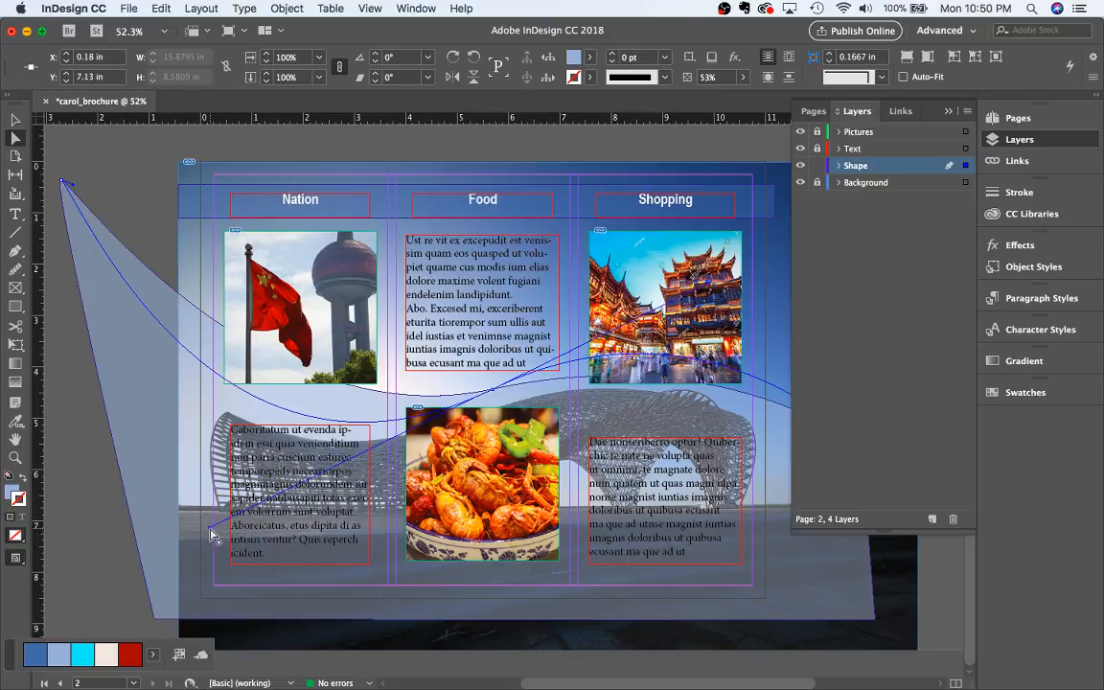
scroll(383, 432, right, 5)
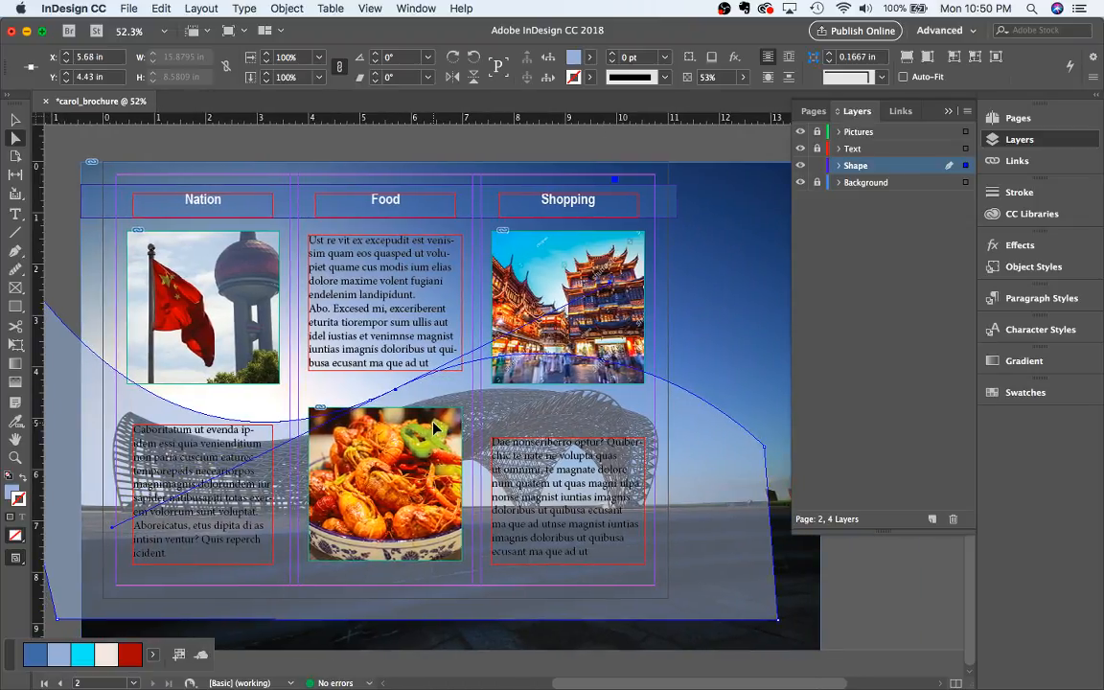
click(594, 149)
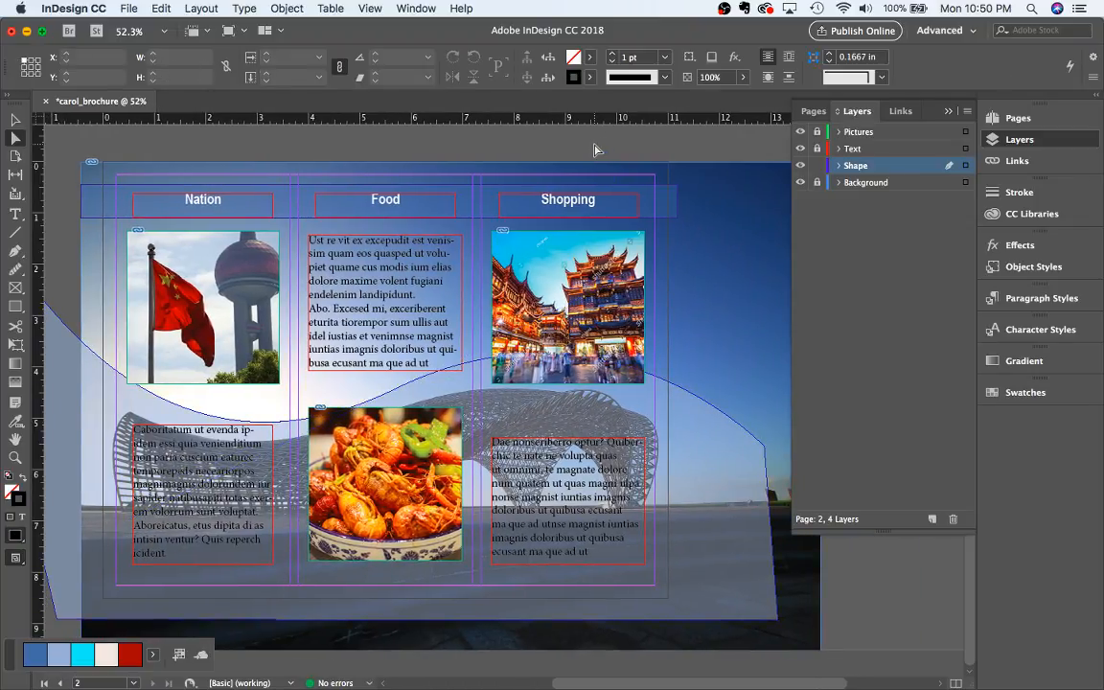
key(w)
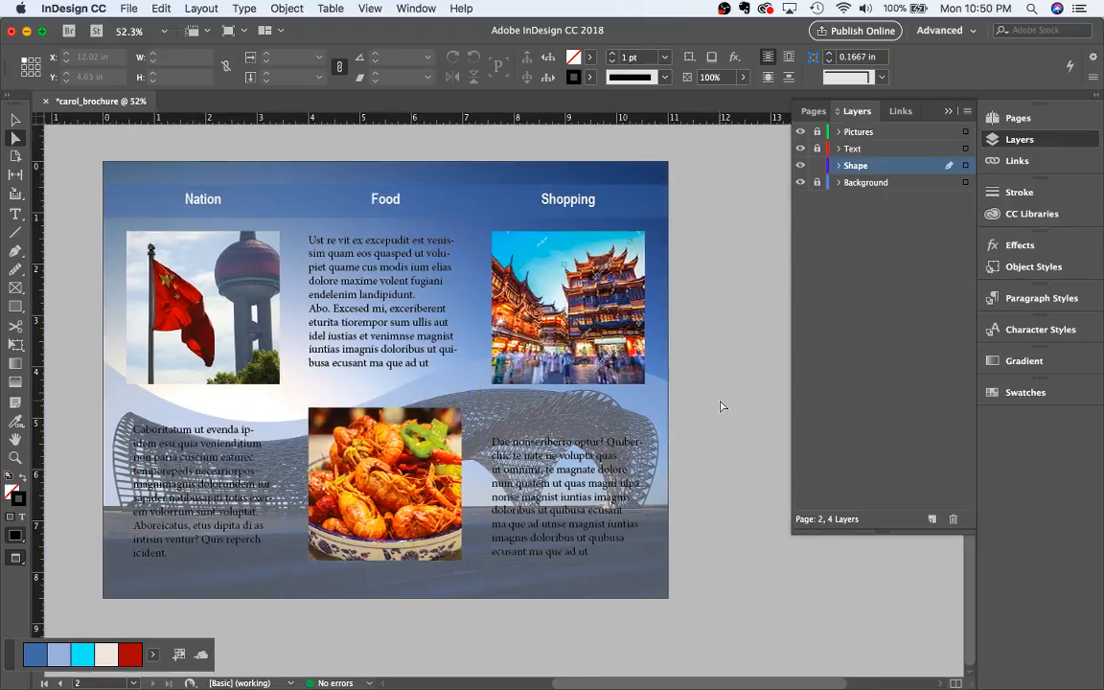
Unlock the Pictures and Text layers and select the flag picture below the Nation heading
scroll(722, 406, up, 5)
scroll(721, 407, down, 5)
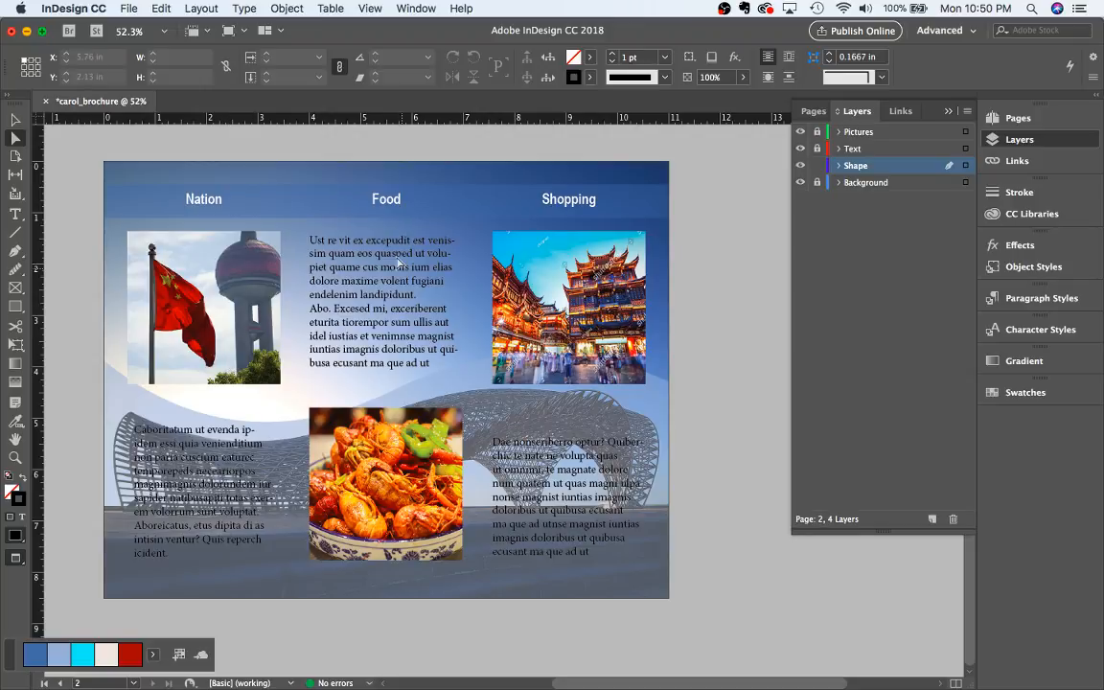
click(15, 120)
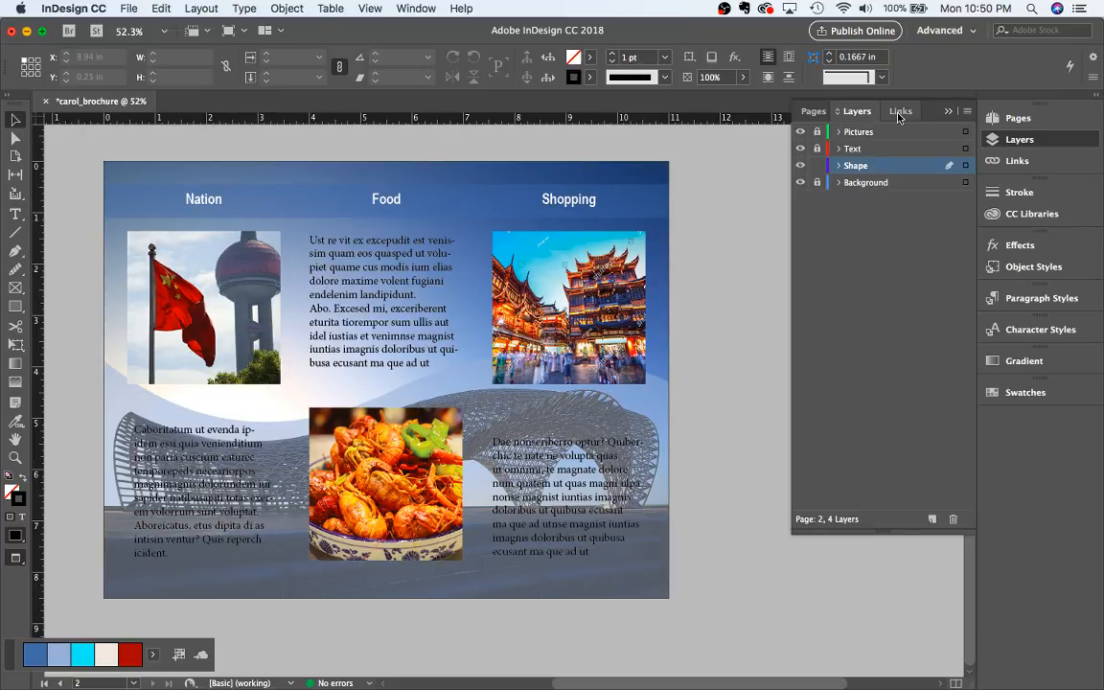
click(818, 132)
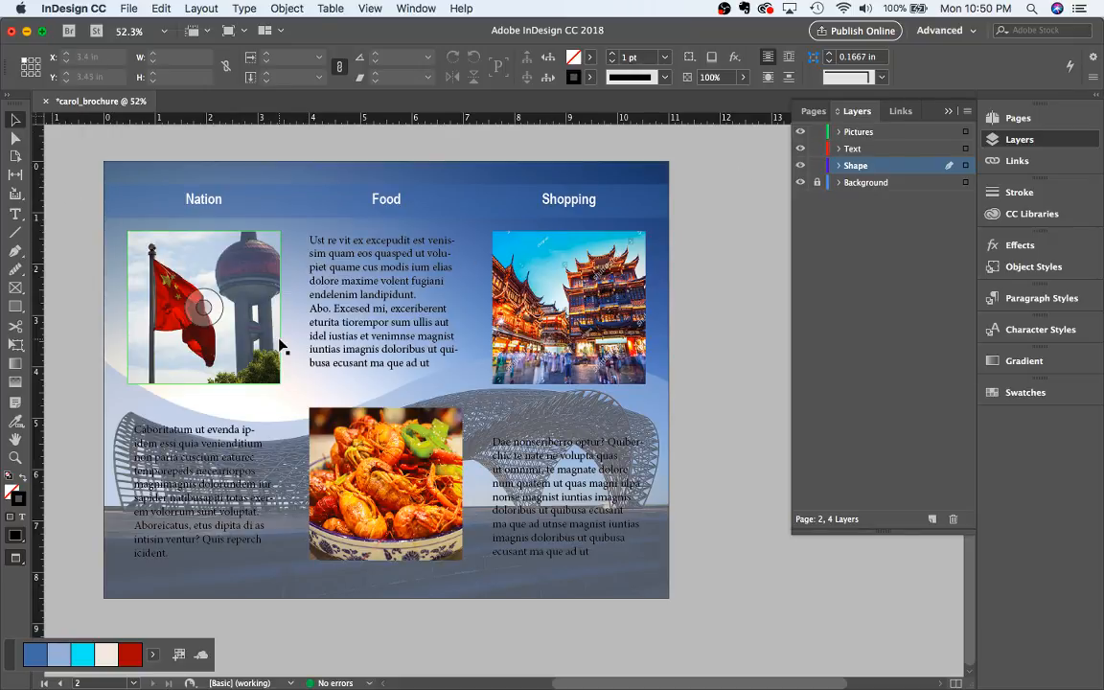
click(203, 336)
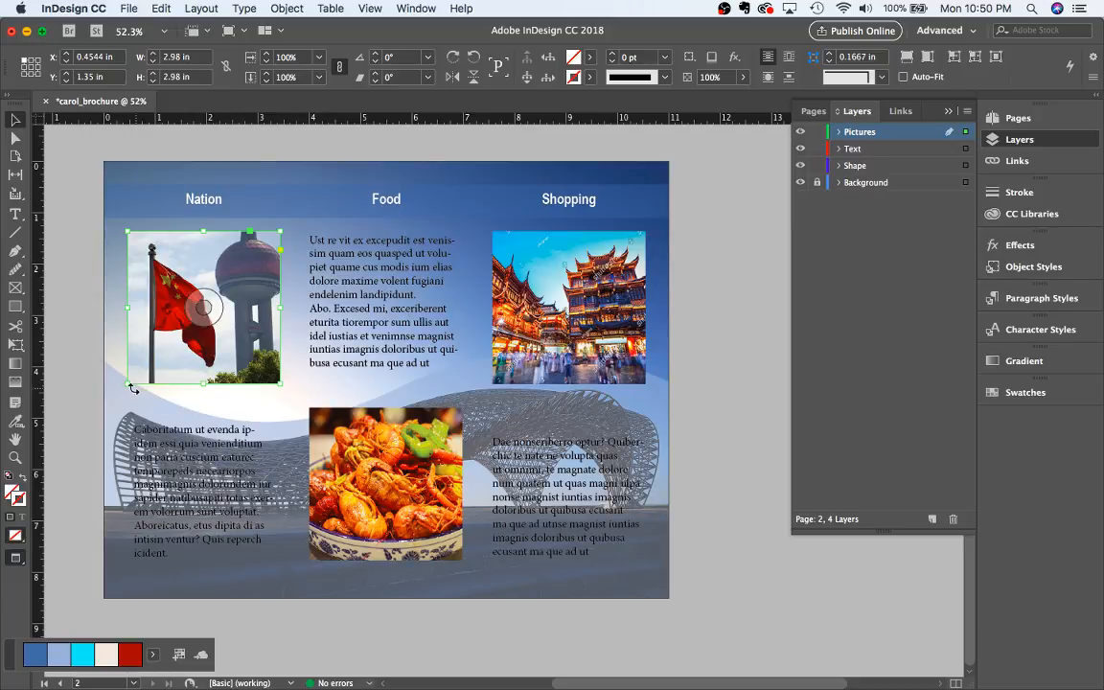
drag(128, 387, 156, 331)
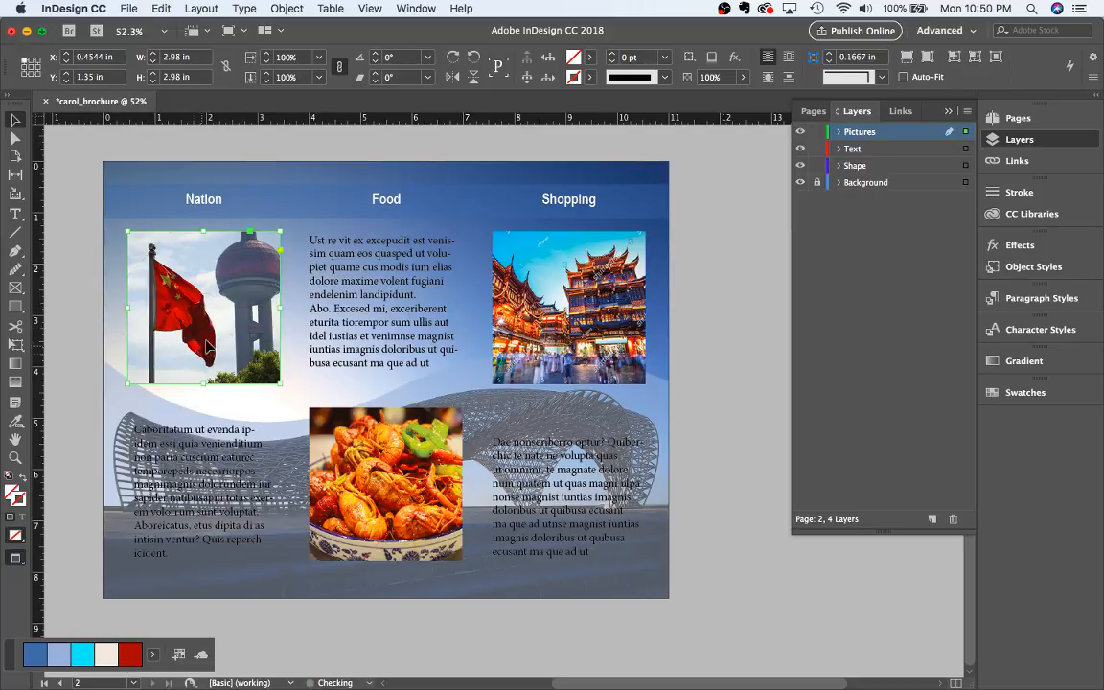
drag(126, 386, 169, 331)
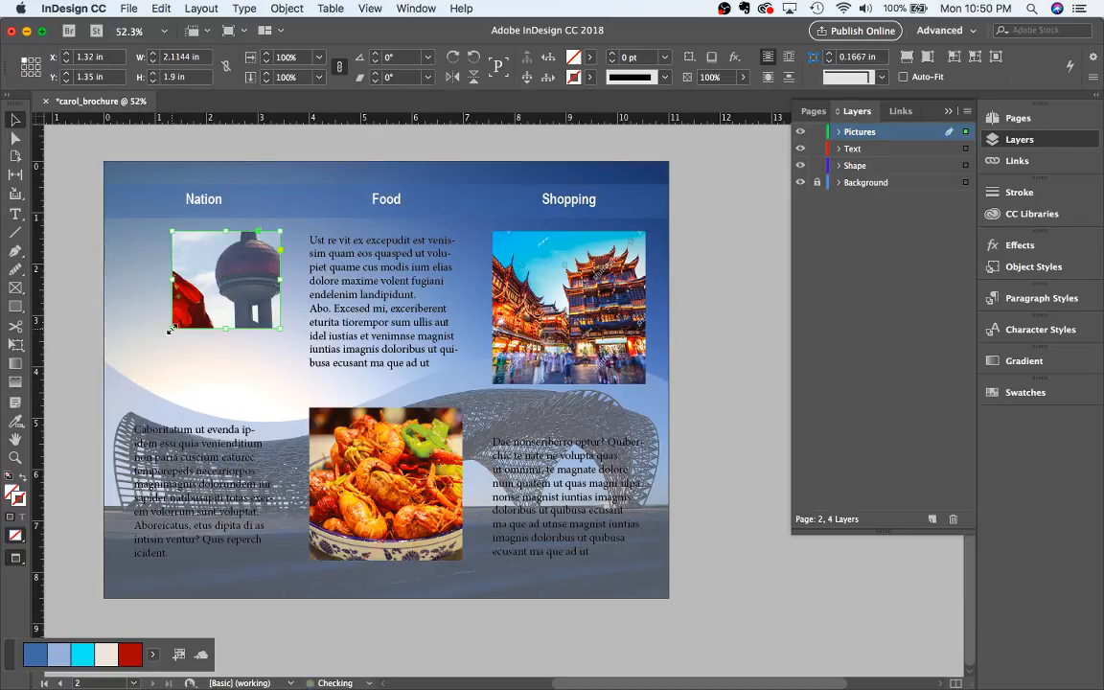
key(super+z)
Scale the flag picture and its frame down to about 1.83 in square and place it at the page's left margin
click(15, 344)
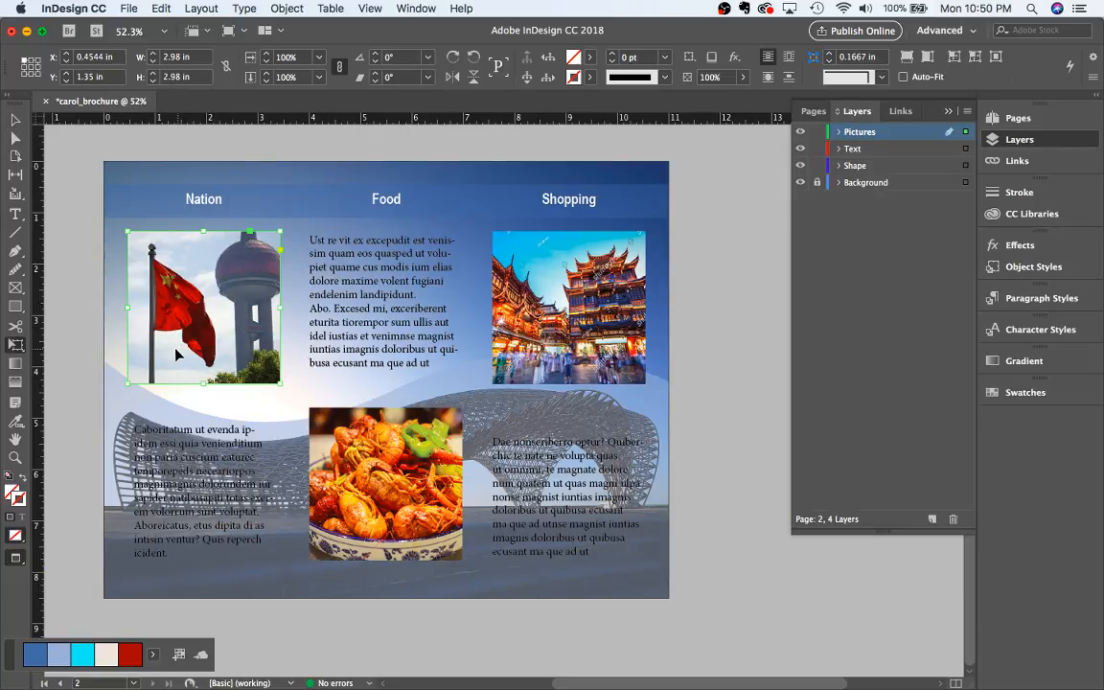
drag(127, 387, 188, 307)
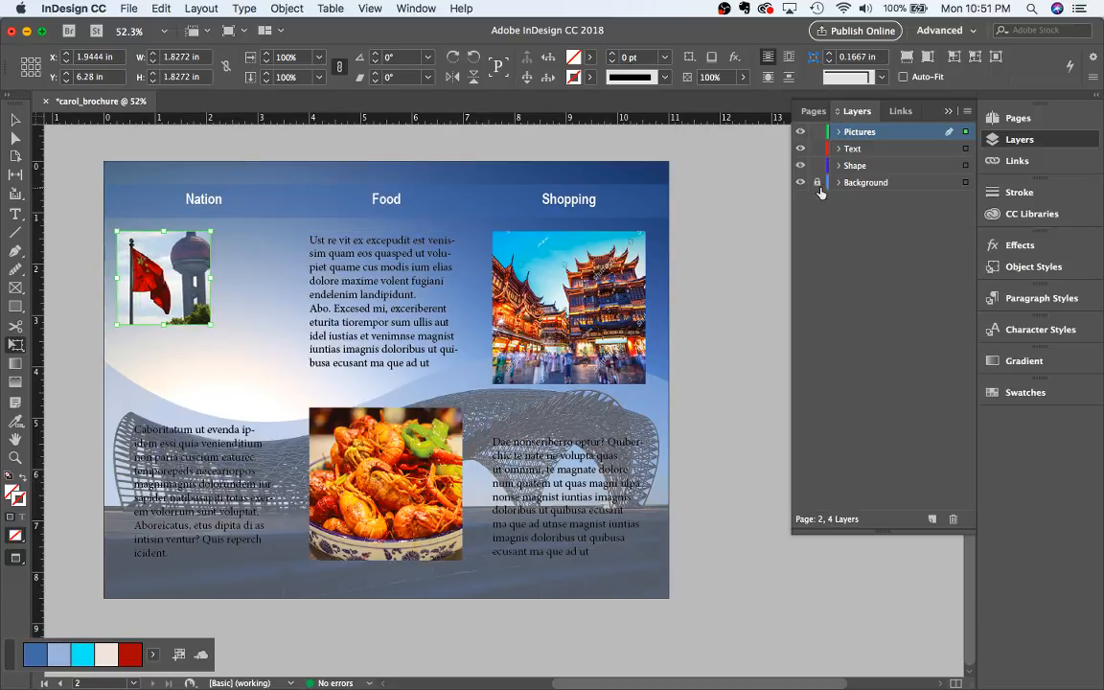
click(854, 151)
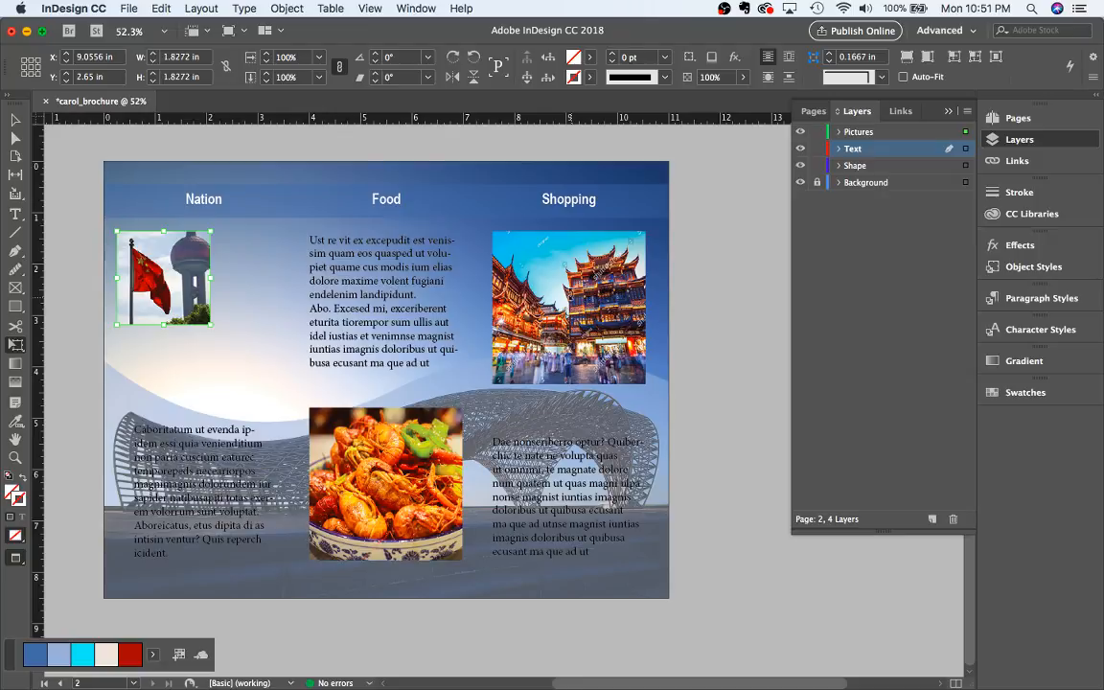
Scale the Shopping picture down to about 1.91 in square and center it under the Shopping heading
click(16, 119)
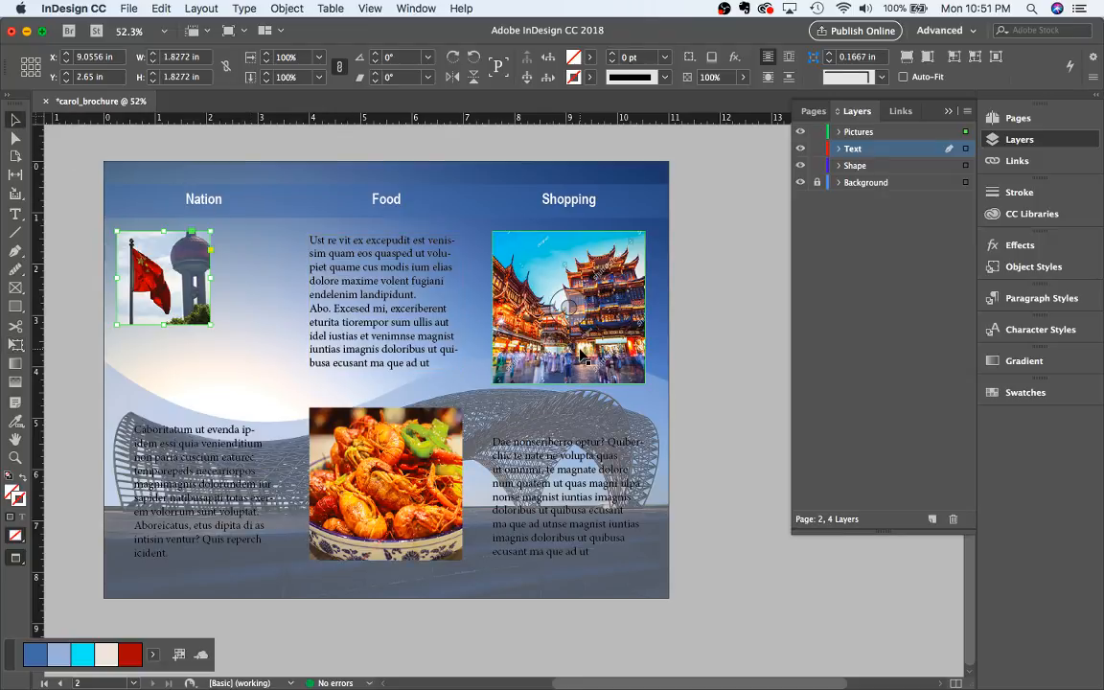
click(523, 319)
click(17, 345)
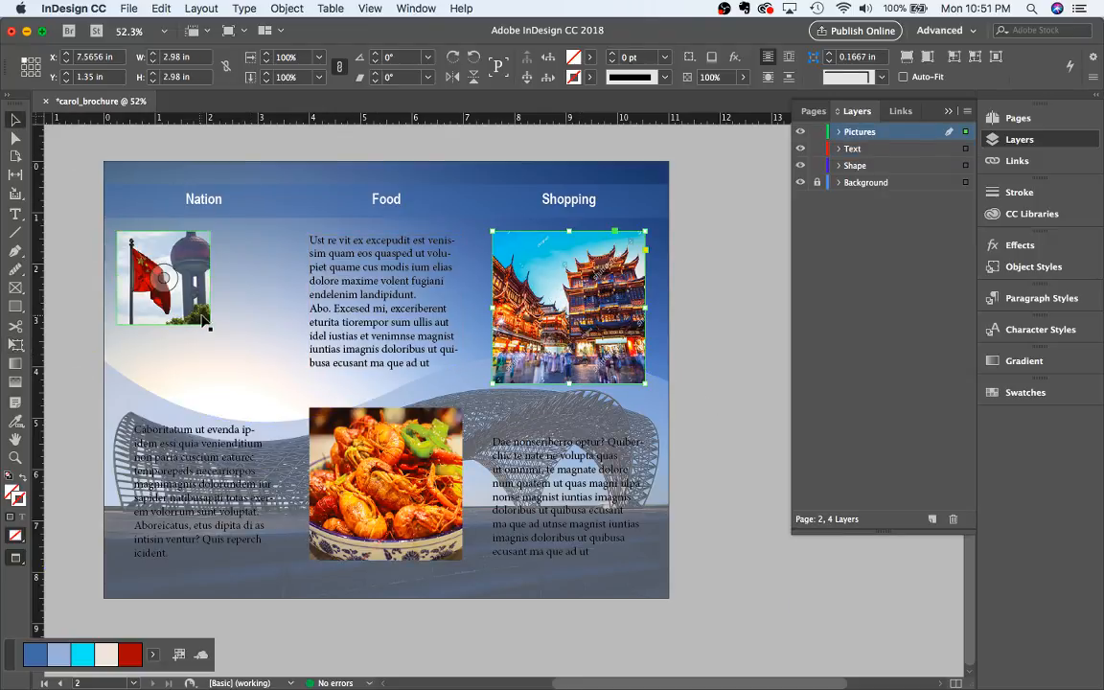
drag(492, 383, 546, 329)
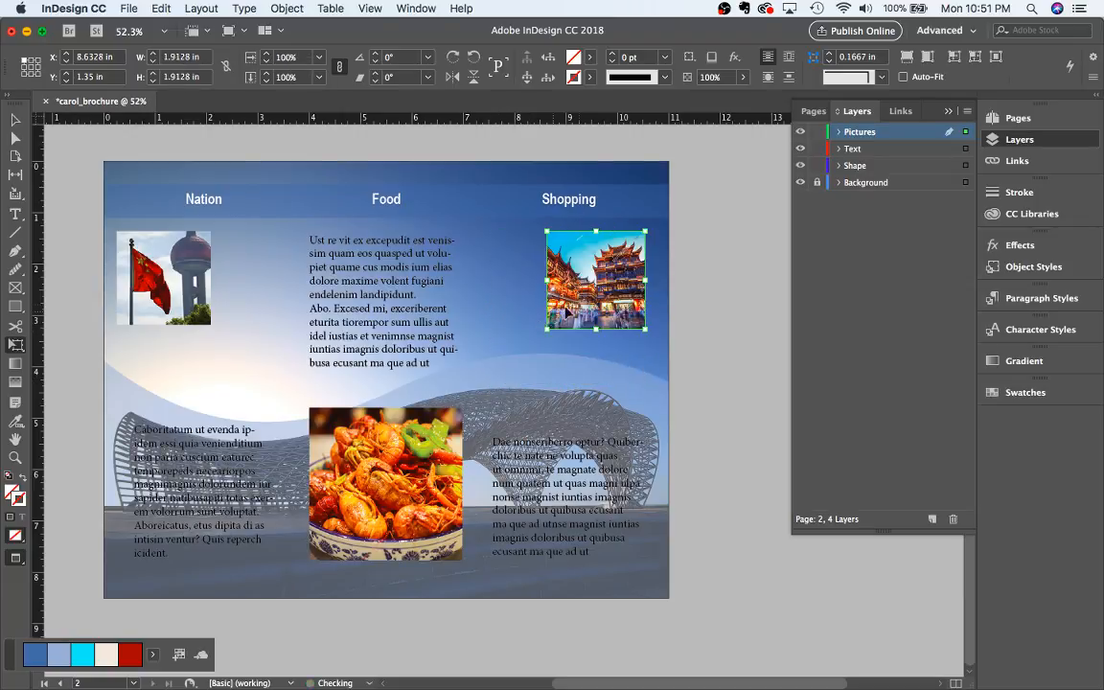
drag(616, 310, 588, 309)
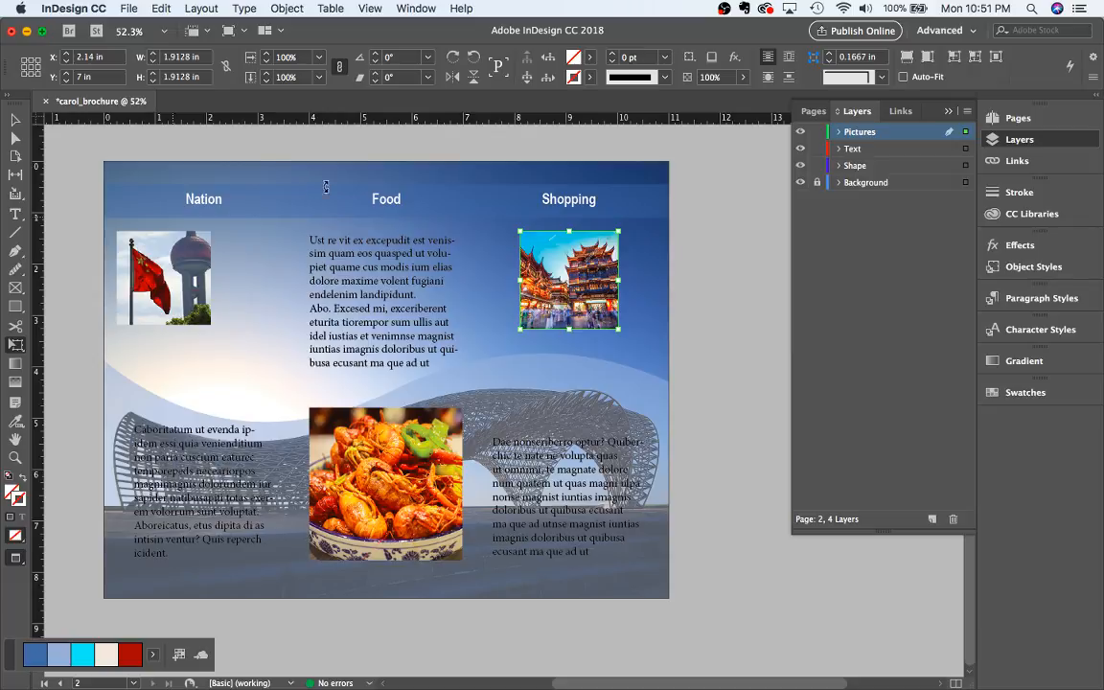
Move the Nation text frame up beneath the flag picture and resize it to about 3.29 by 1.6 in
click(862, 150)
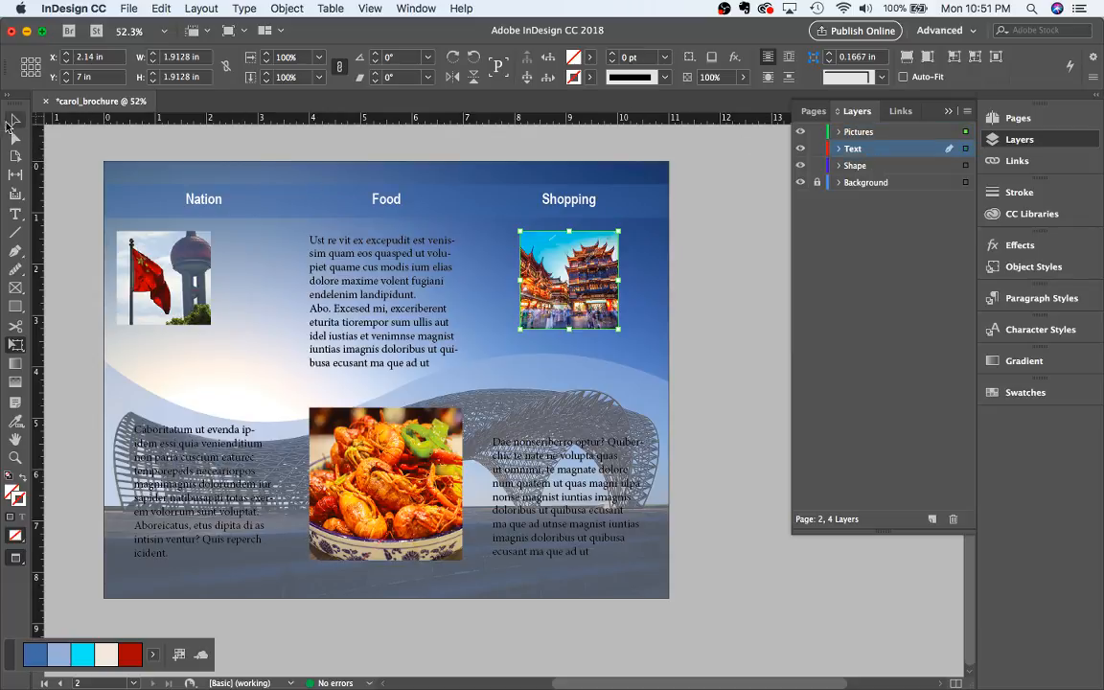
click(15, 120)
drag(180, 491, 176, 407)
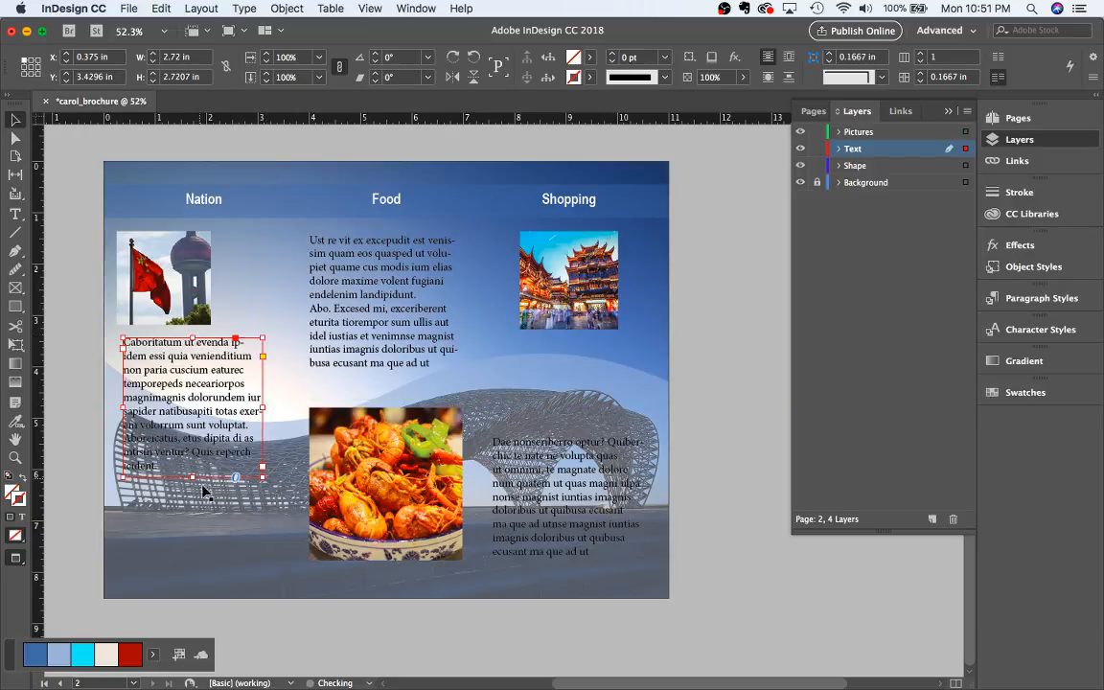
drag(193, 475, 198, 418)
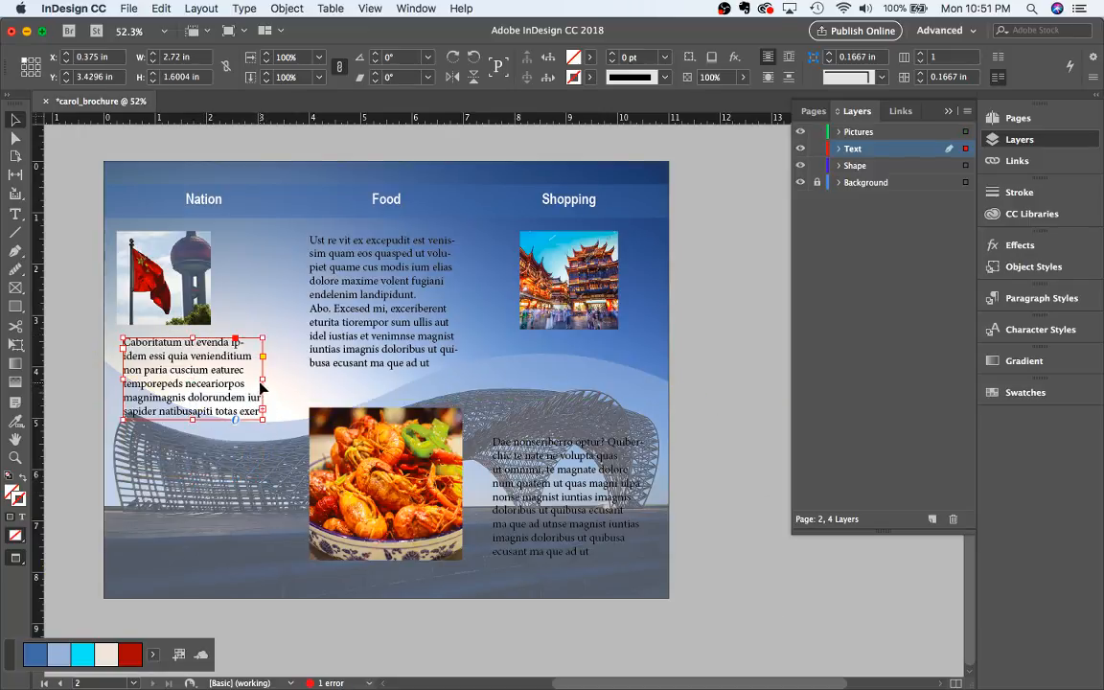
drag(262, 378, 285, 378)
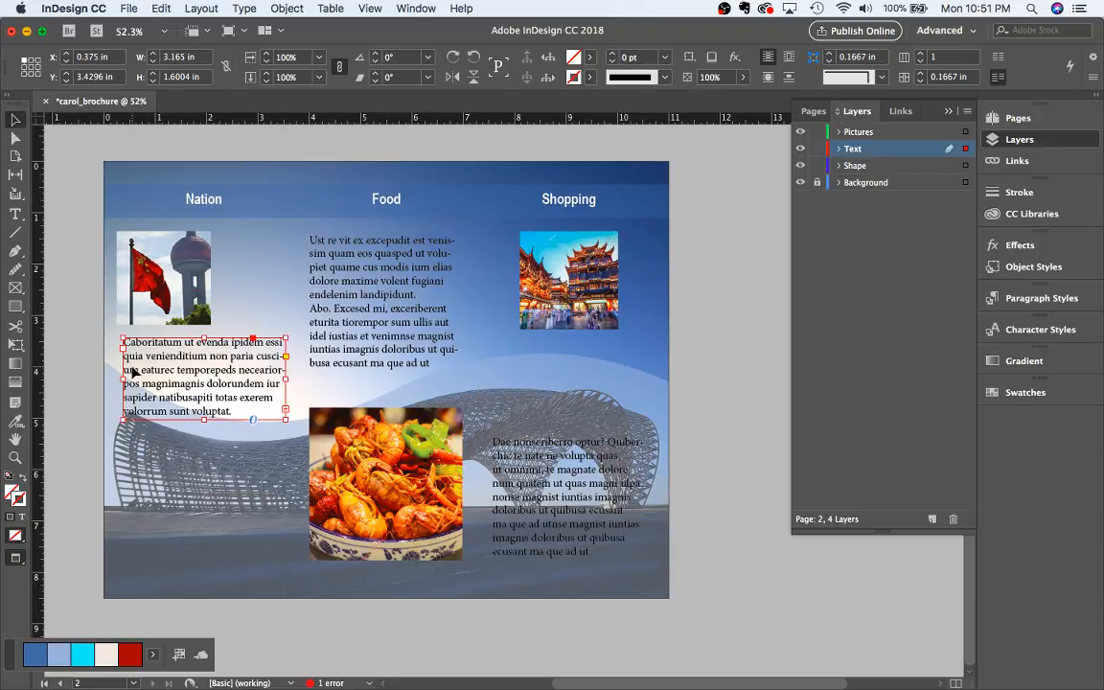
drag(125, 380, 117, 379)
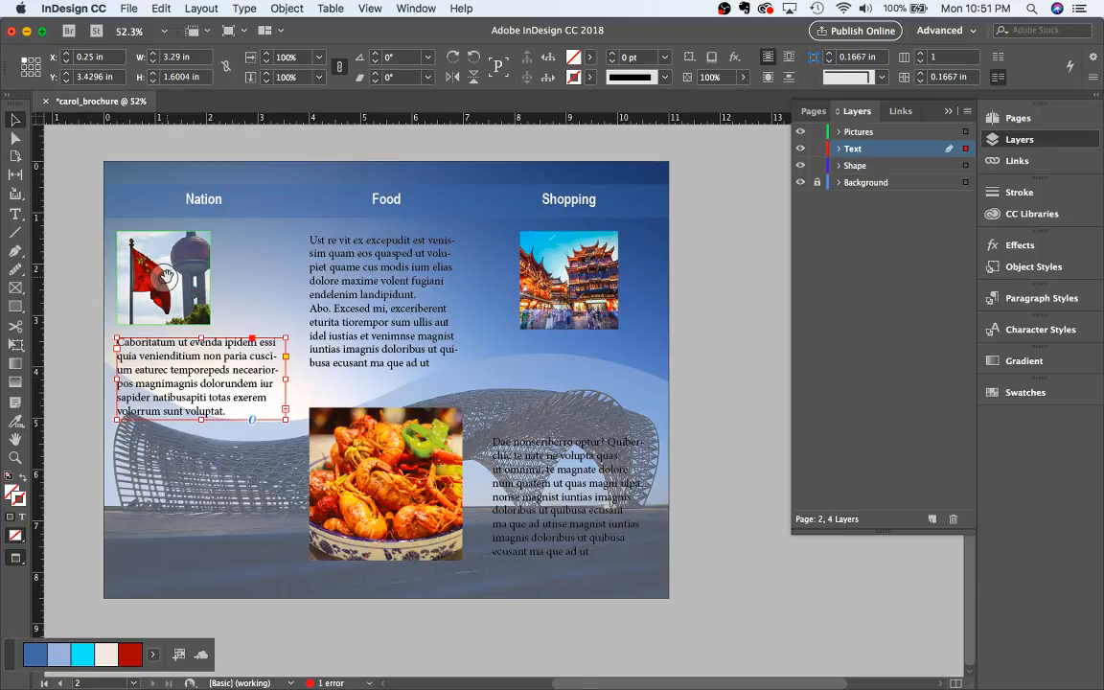
Center the flag picture under the Nation heading, above its text frame
drag(151, 253, 211, 284)
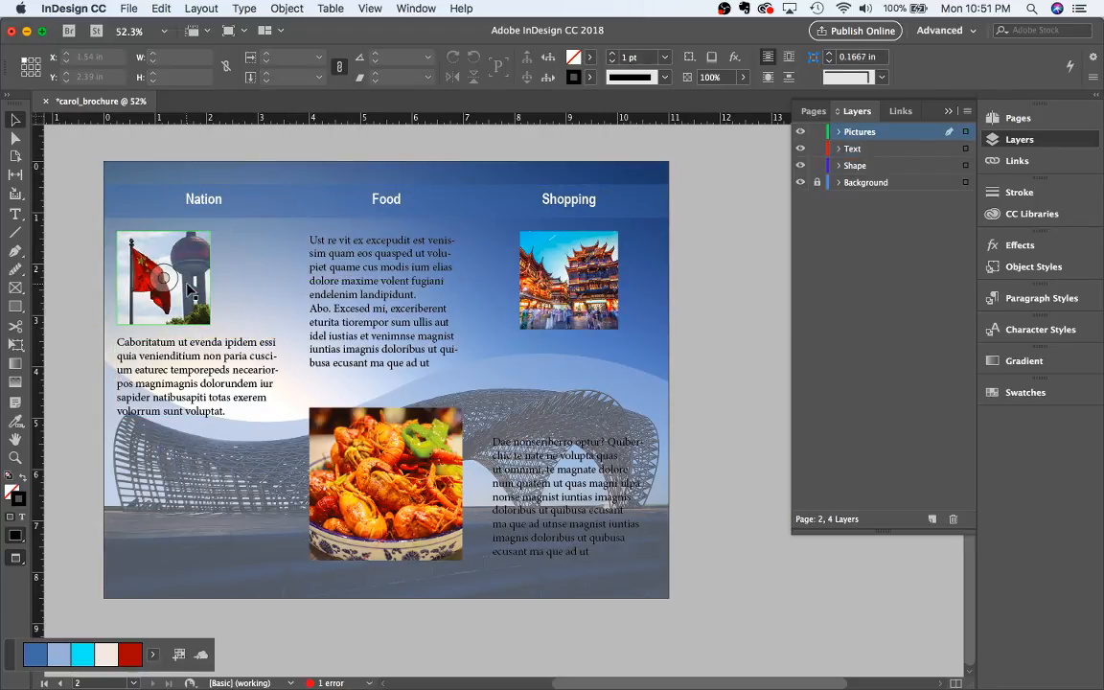
drag(209, 264, 243, 265)
Shorten the Nation text by deleting its middle portion, so it ends with "maxeredi as intisin ventur? Quis reperch icident."
click(207, 380)
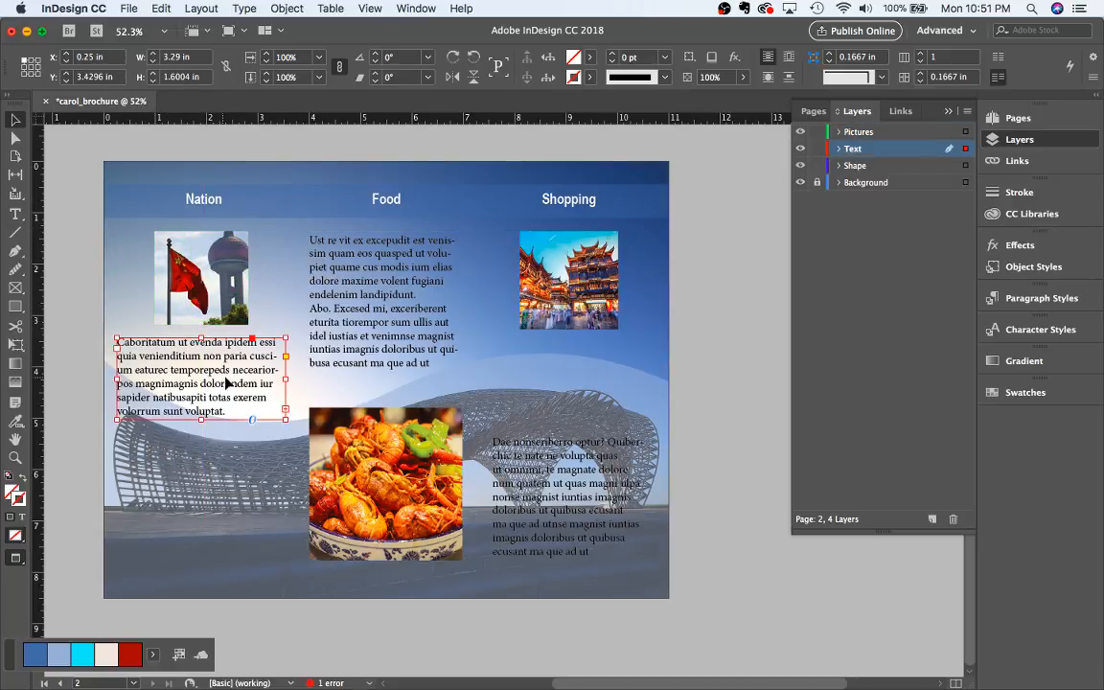
double_click(238, 397)
drag(239, 397, 148, 384)
key(BackSpace)
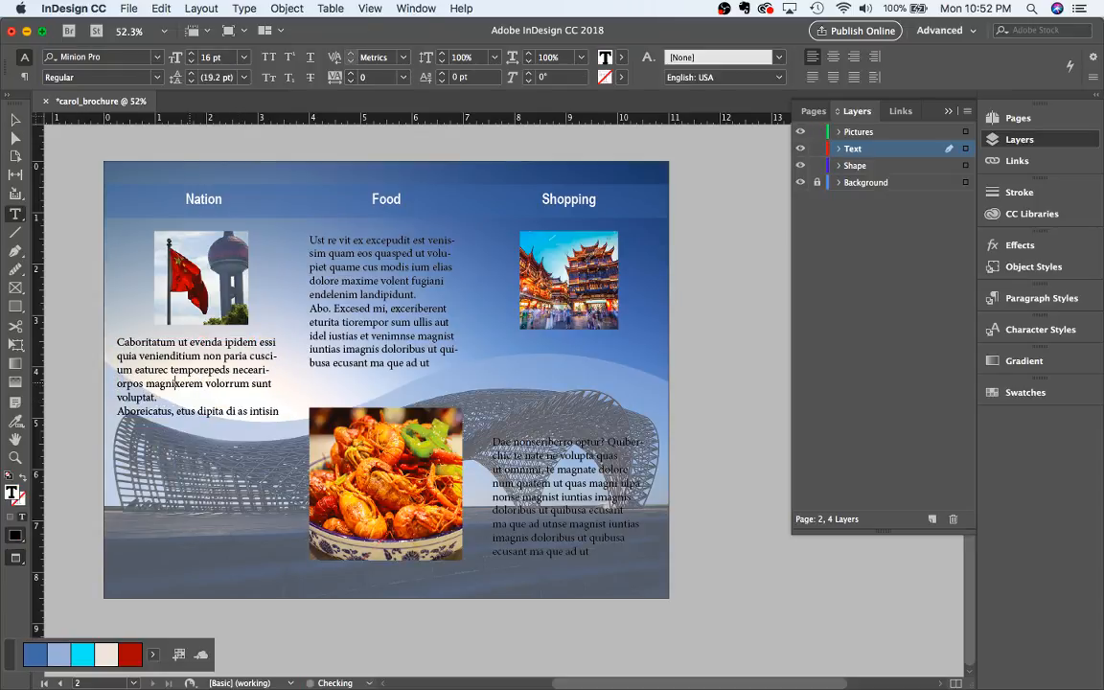
drag(223, 404, 173, 384)
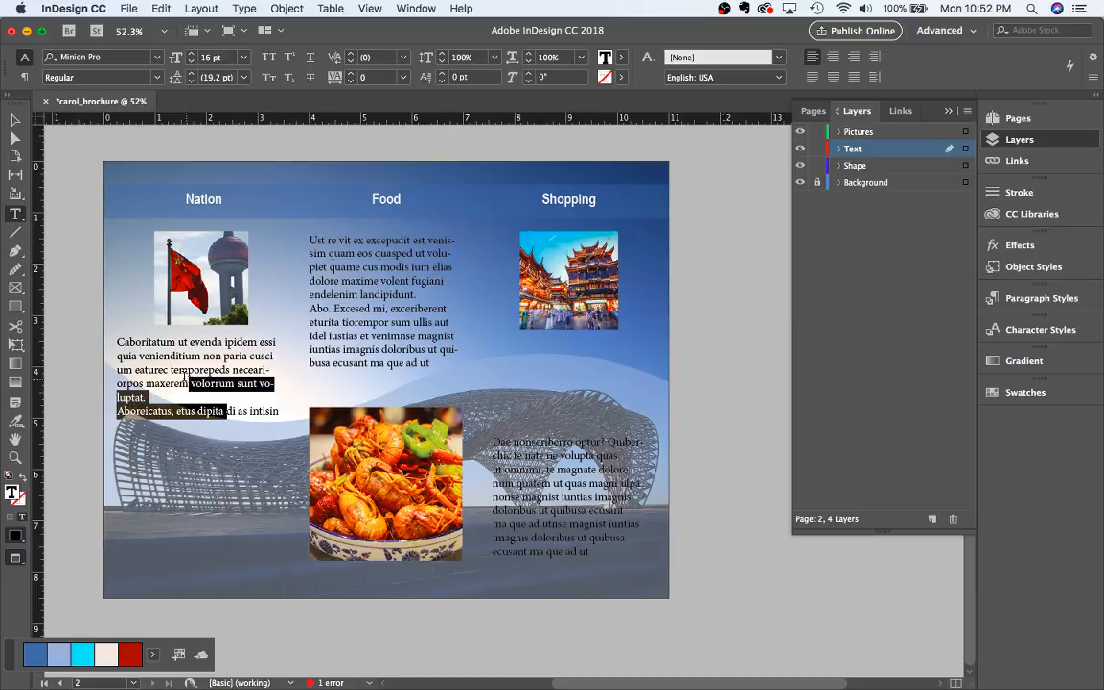
key(BackSpace)
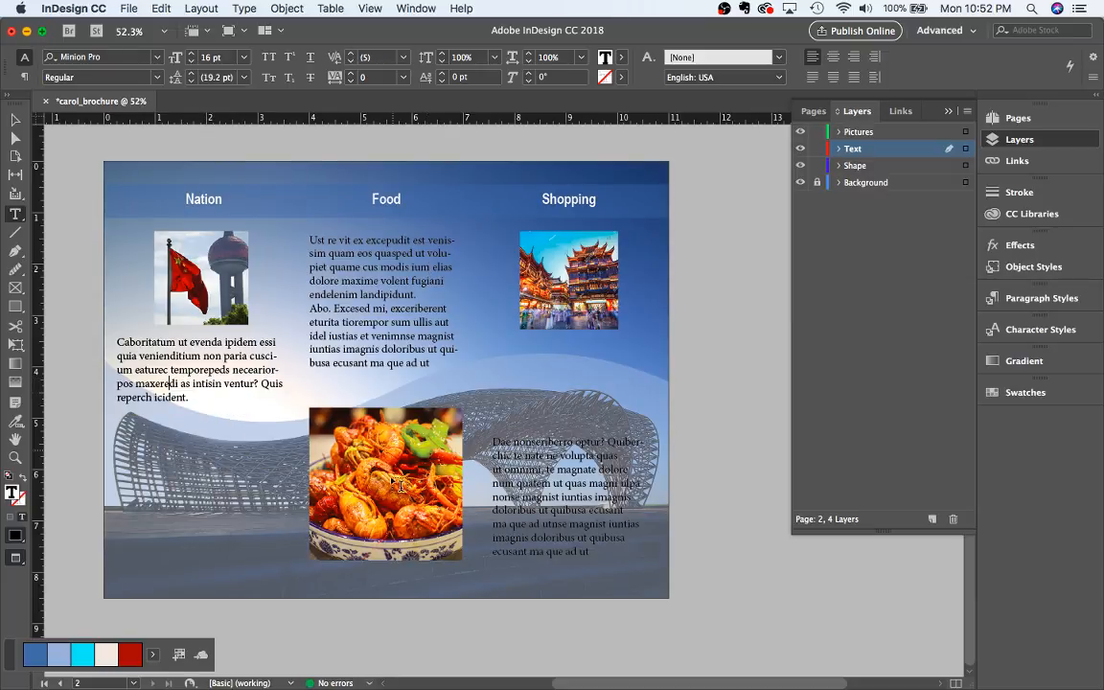
Insert a blank line before "Abo. Excesed mi" in the Food text and trim that paragraph's ending to "venimnseus ut quibusa ecusant ma que ad ut"
click(417, 292)
key(Return)
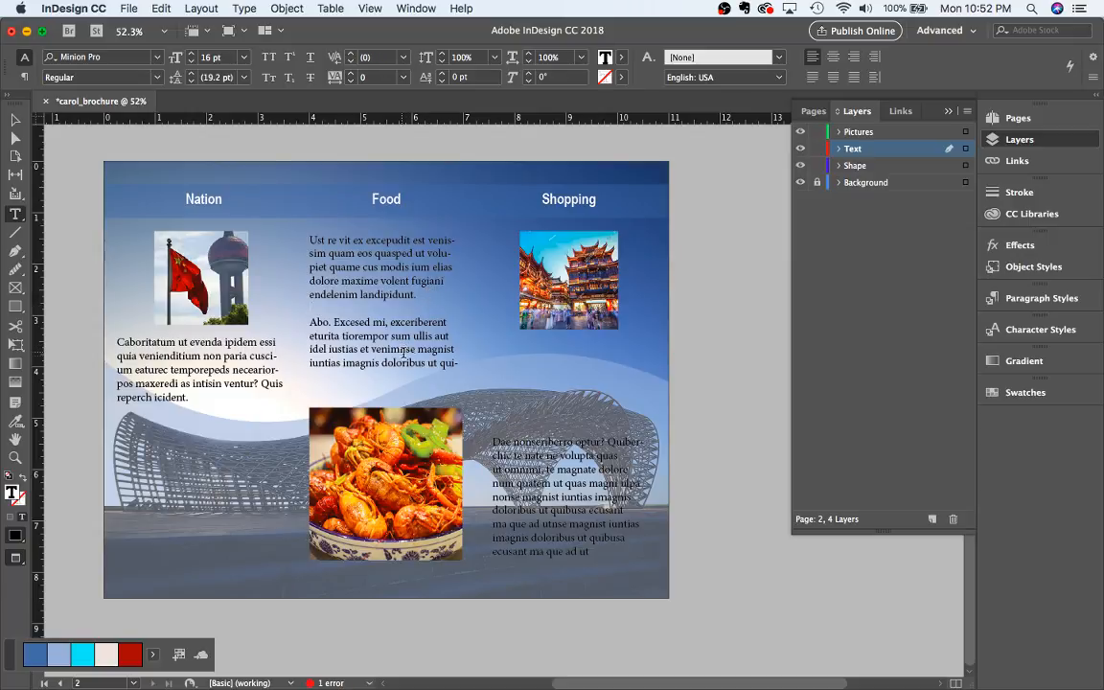
drag(415, 362, 360, 361)
key(BackSpace)
key(BackSpace)
key(BackSpace)
key(BackSpace)
key(BackSpace)
key(BackSpace)
key(BackSpace)
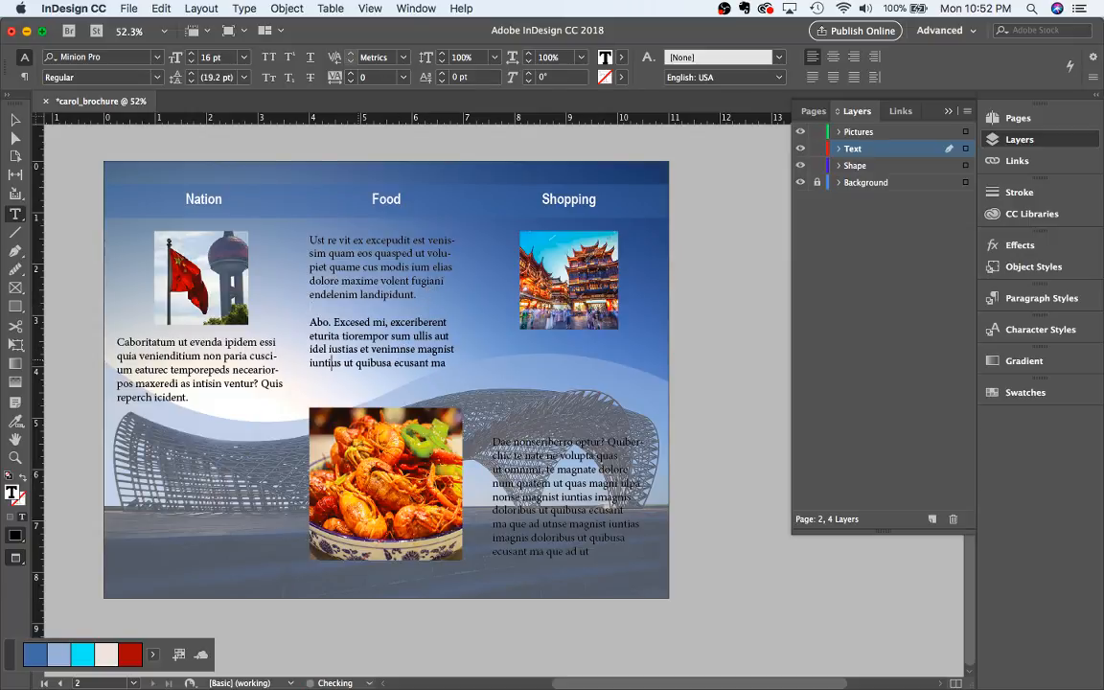
key(BackSpace)
key(BackSpace)
key(BackSpace)
key(BackSpace)
key(BackSpace)
key(BackSpace)
key(BackSpace)
key(BackSpace)
key(BackSpace)
key(BackSpace)
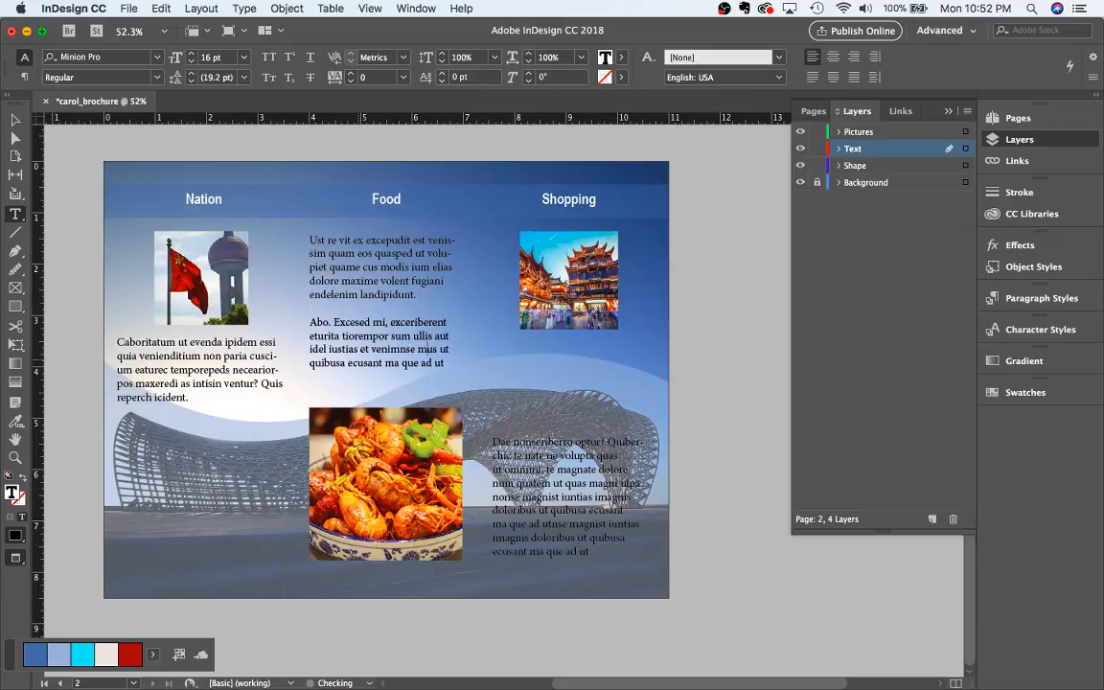
key(BackSpace)
key(BackSpace)
super+click(479, 452)
Rescale the Shopping picture to about 1.9 in square
scroll(480, 451, left, 2)
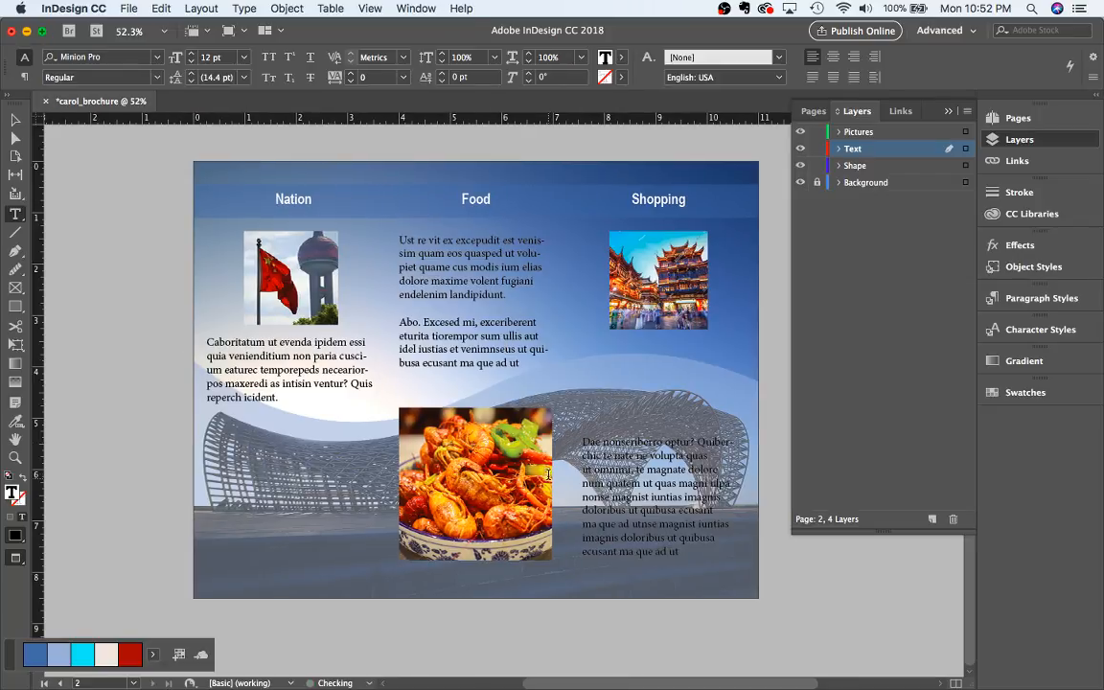
scroll(548, 474, right, 3)
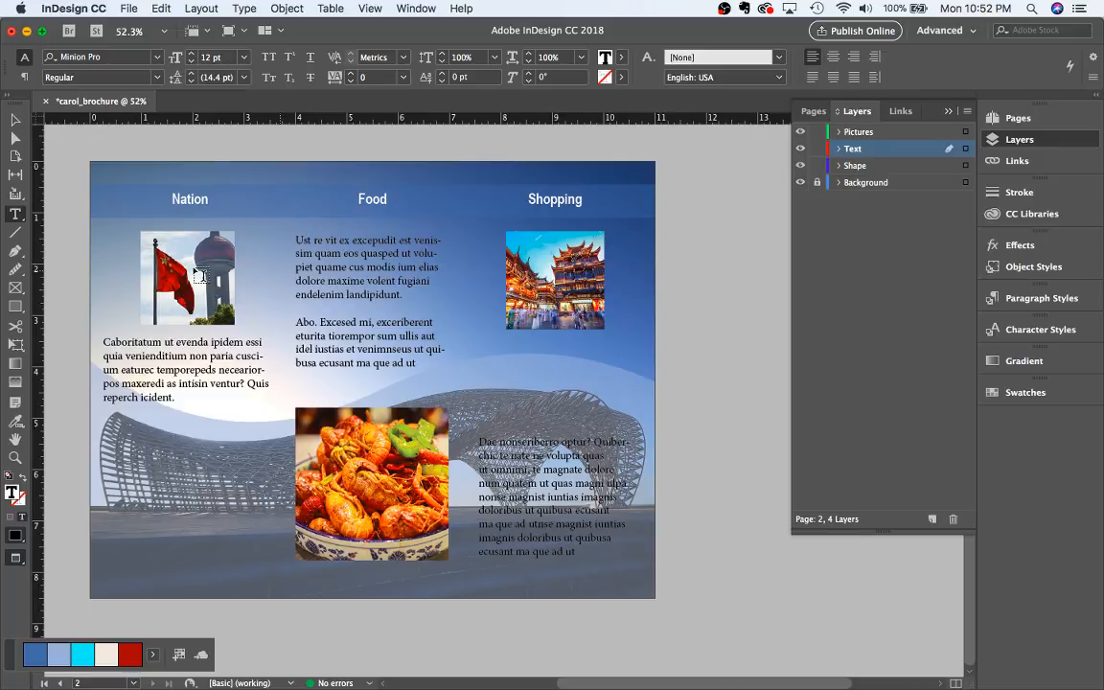
click(15, 121)
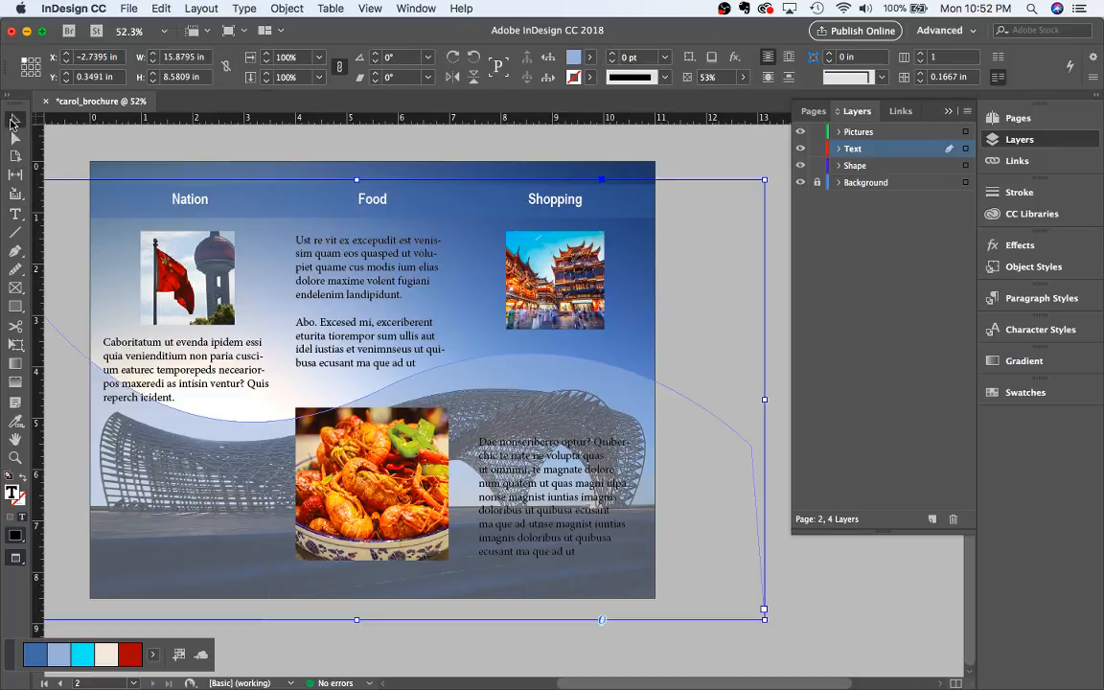
click(579, 303)
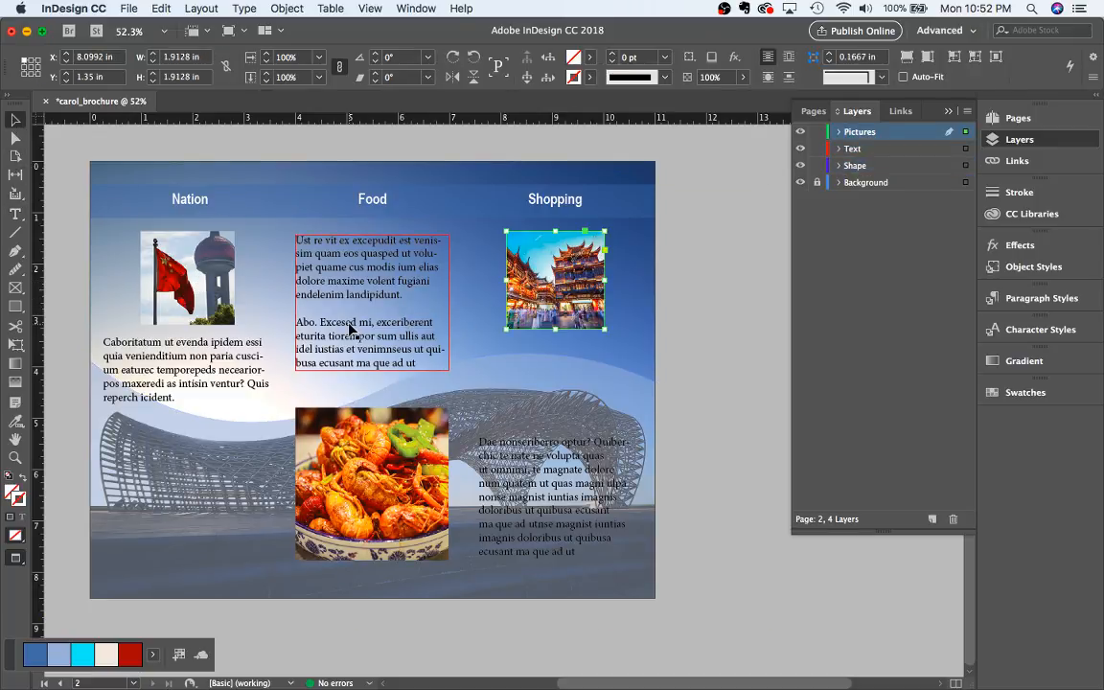
key(e)
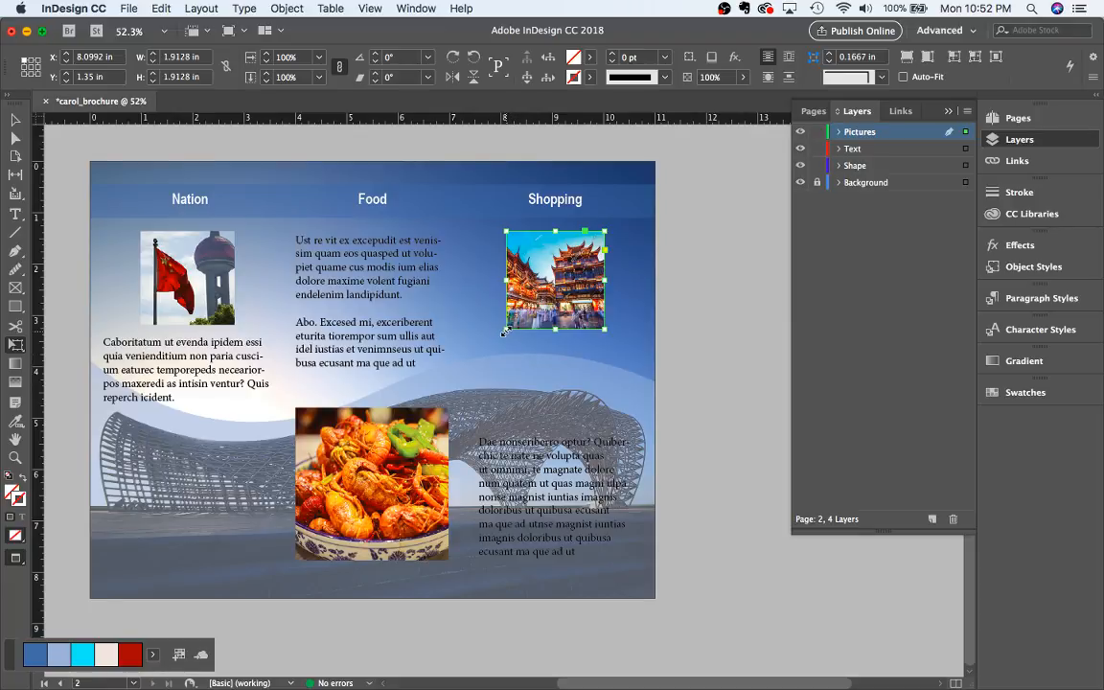
drag(503, 331, 511, 325)
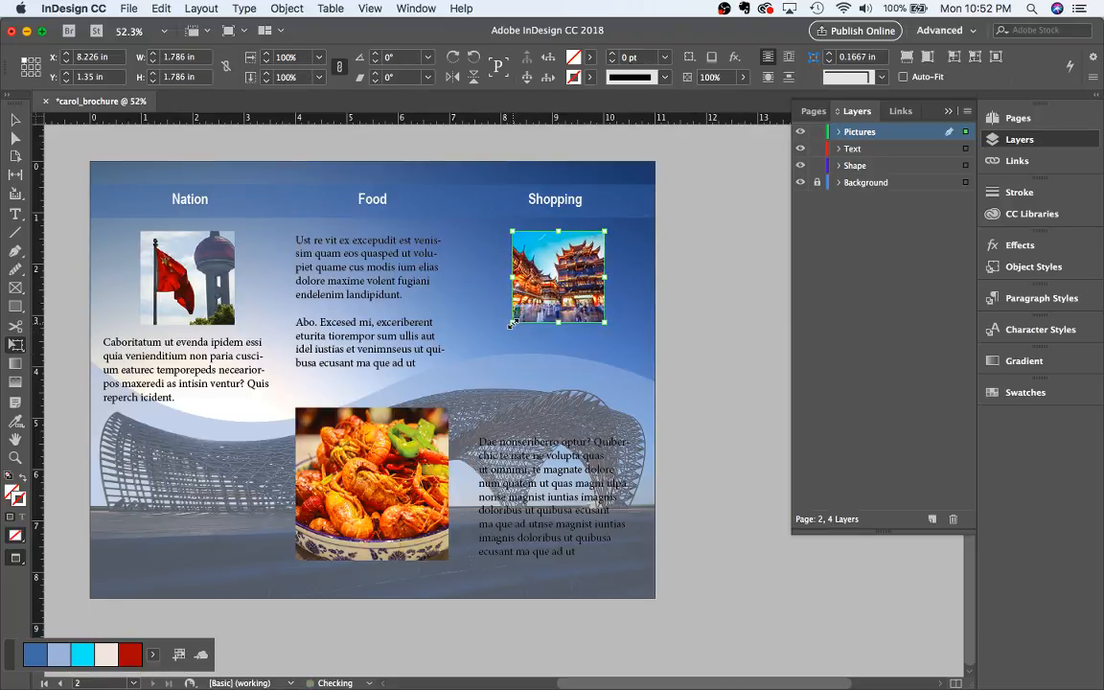
drag(570, 283, 567, 284)
key(super+z)
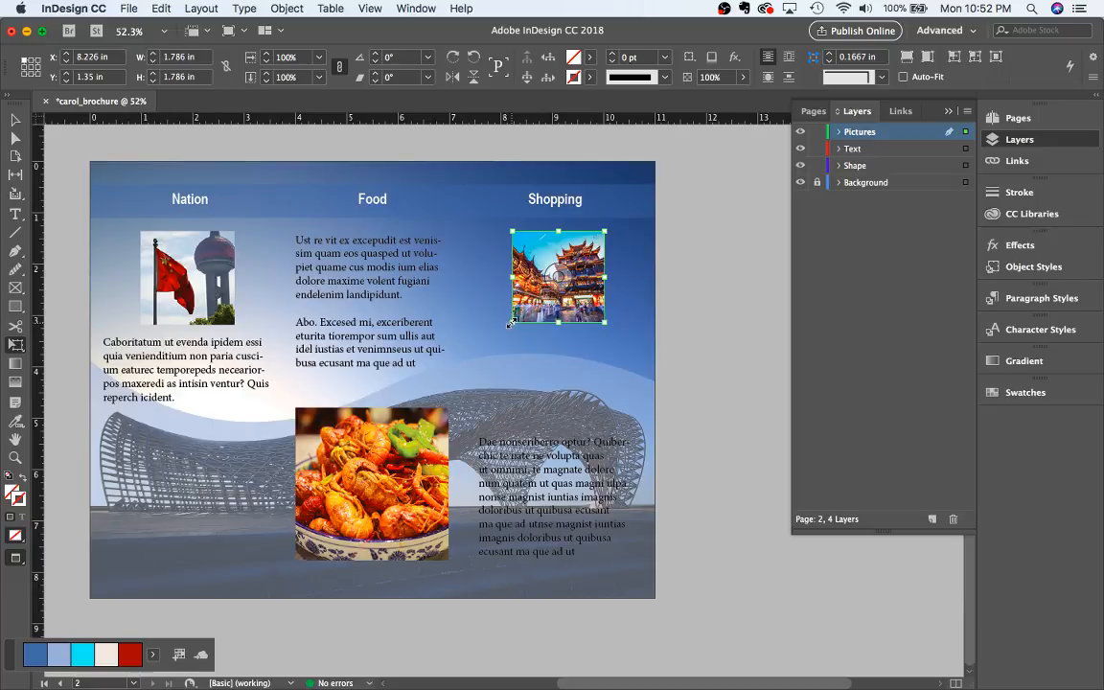
drag(511, 322, 506, 328)
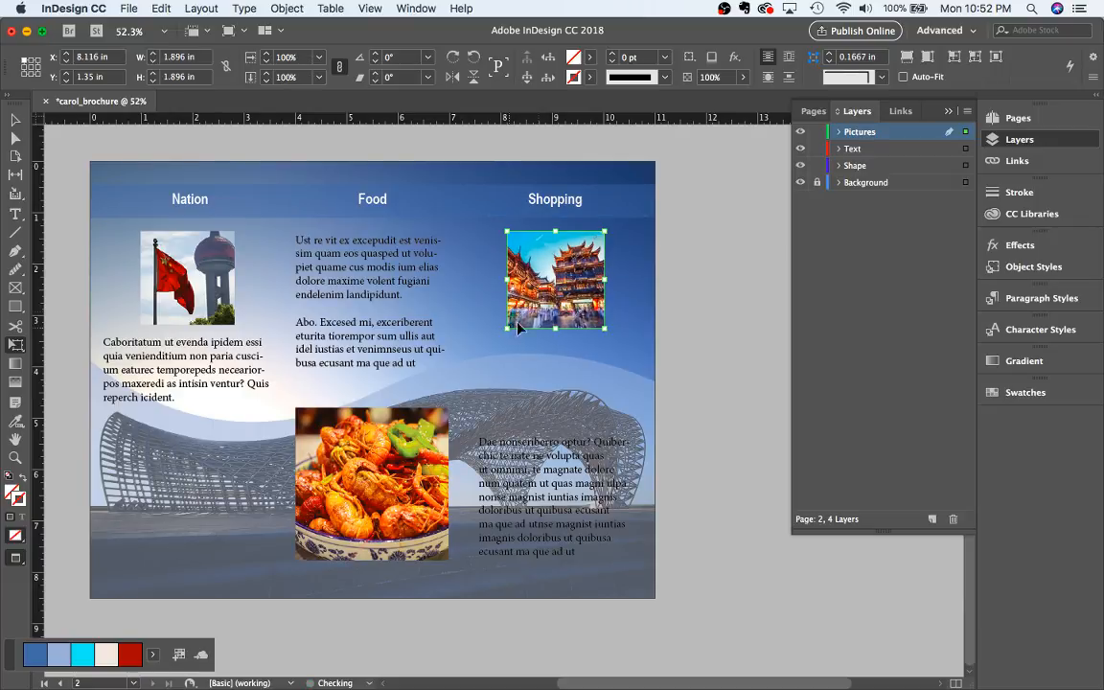
Match the Shopping picture's size to the flag picture at about 1.86 in square, keeping it beneath the Shopping heading
drag(579, 306, 215, 307)
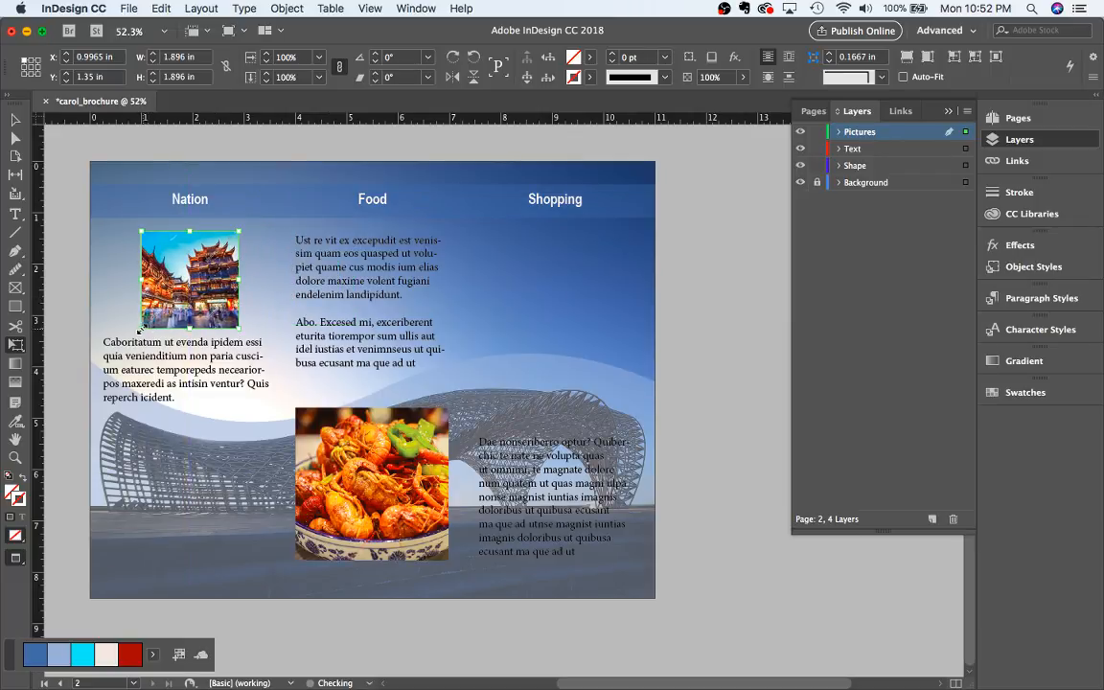
drag(140, 328, 141, 325)
drag(214, 302, 579, 306)
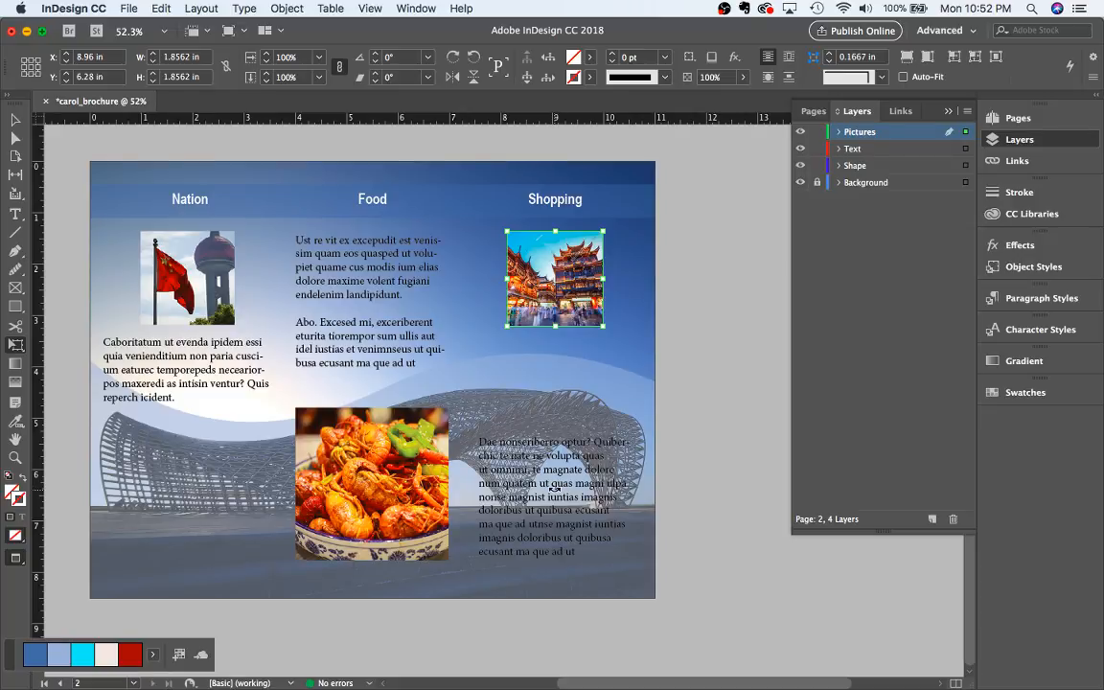
Move the Shopping text frame up to just below its picture and shorten the frame to about 1.28 in high
click(874, 150)
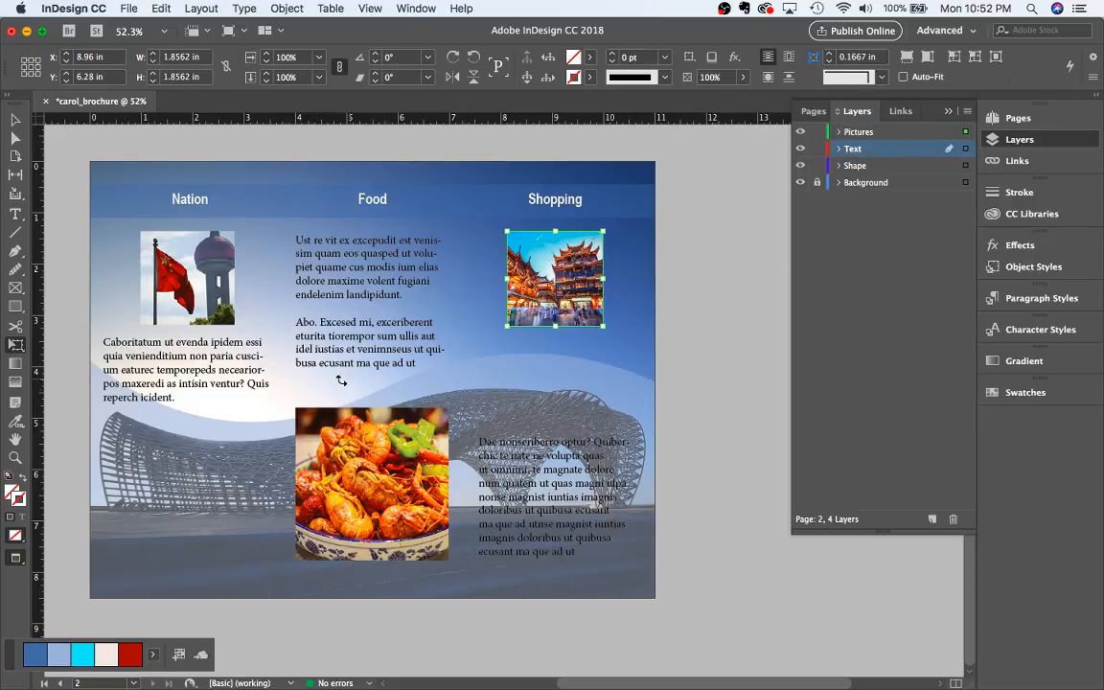
click(14, 120)
click(554, 458)
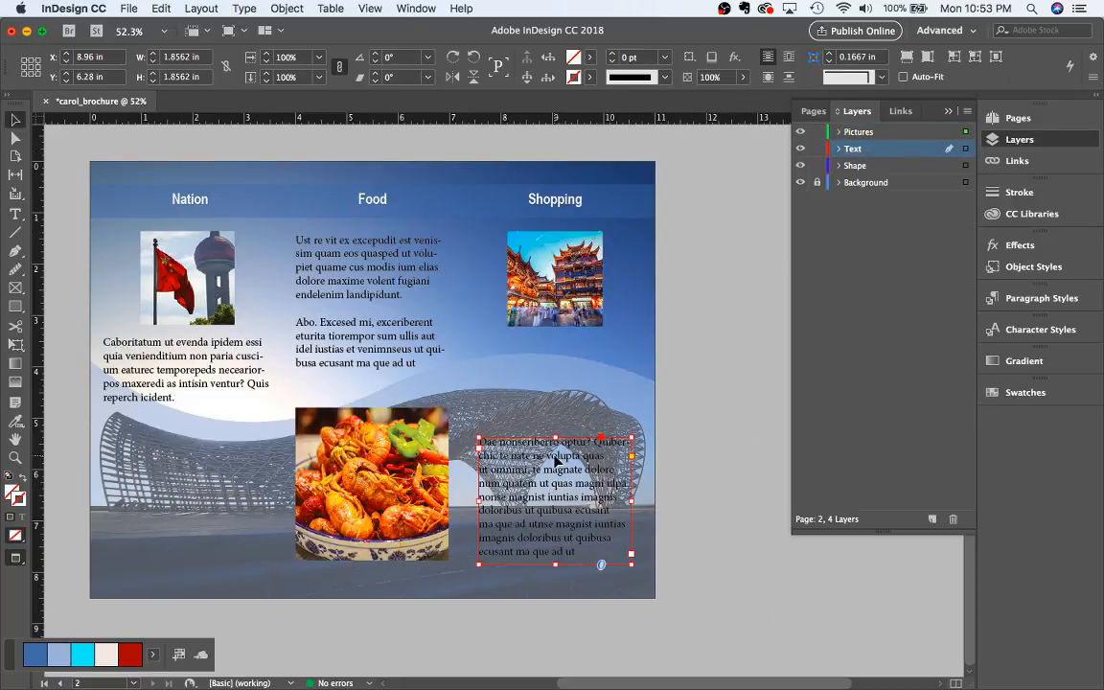
drag(560, 488, 561, 397)
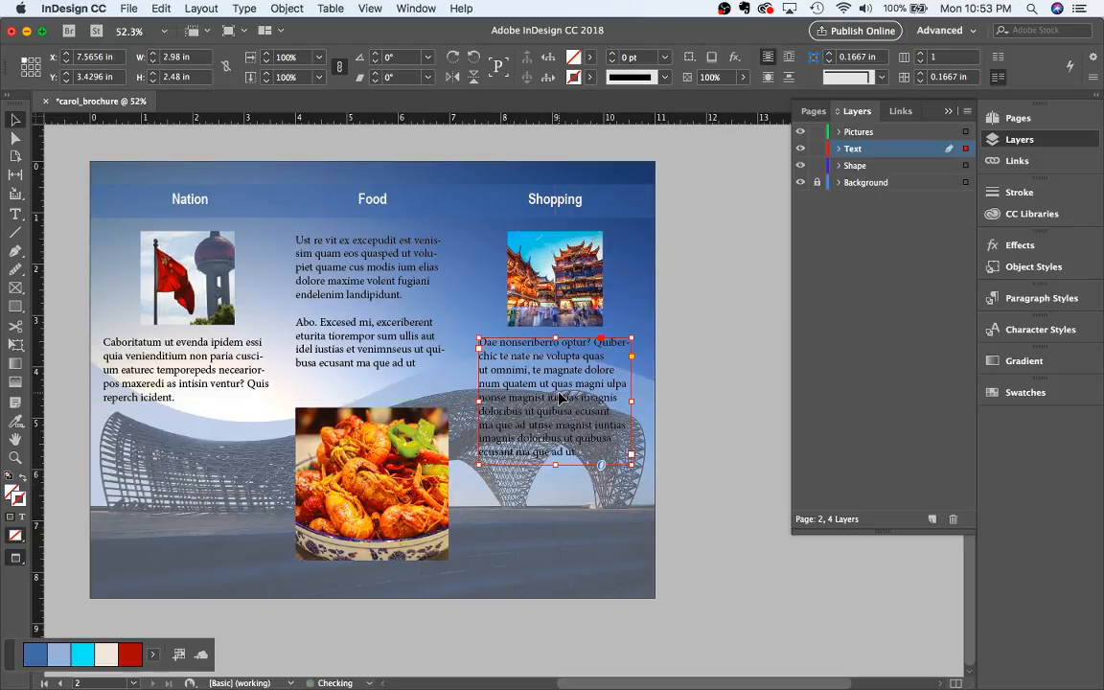
drag(555, 466, 550, 404)
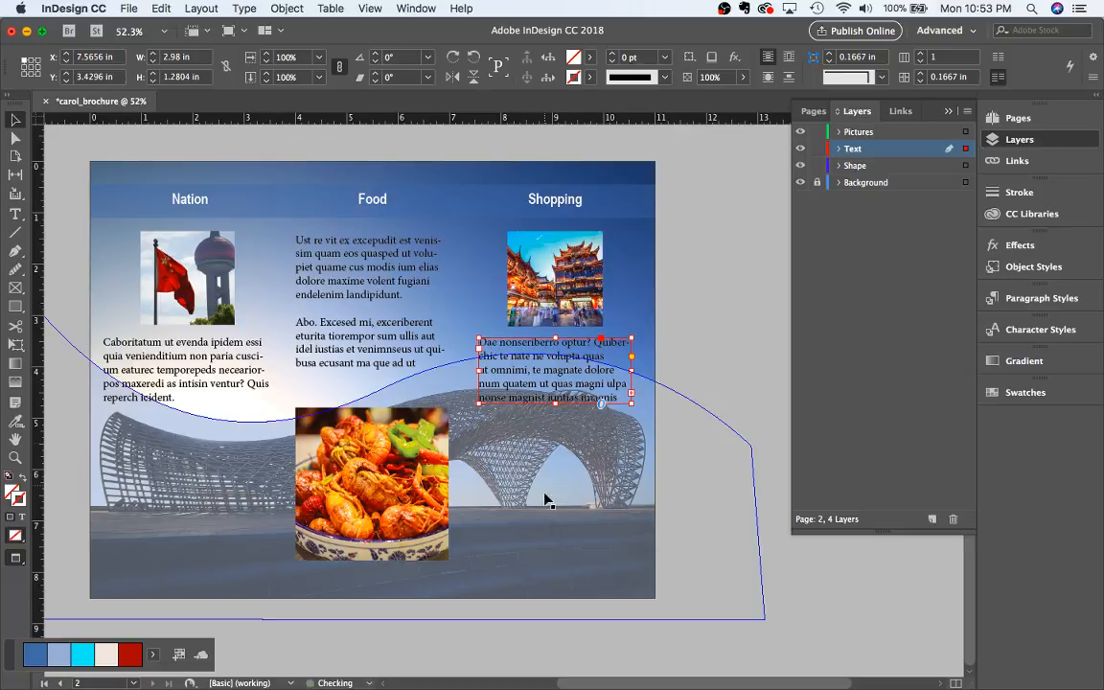
click(543, 506)
click(646, 276)
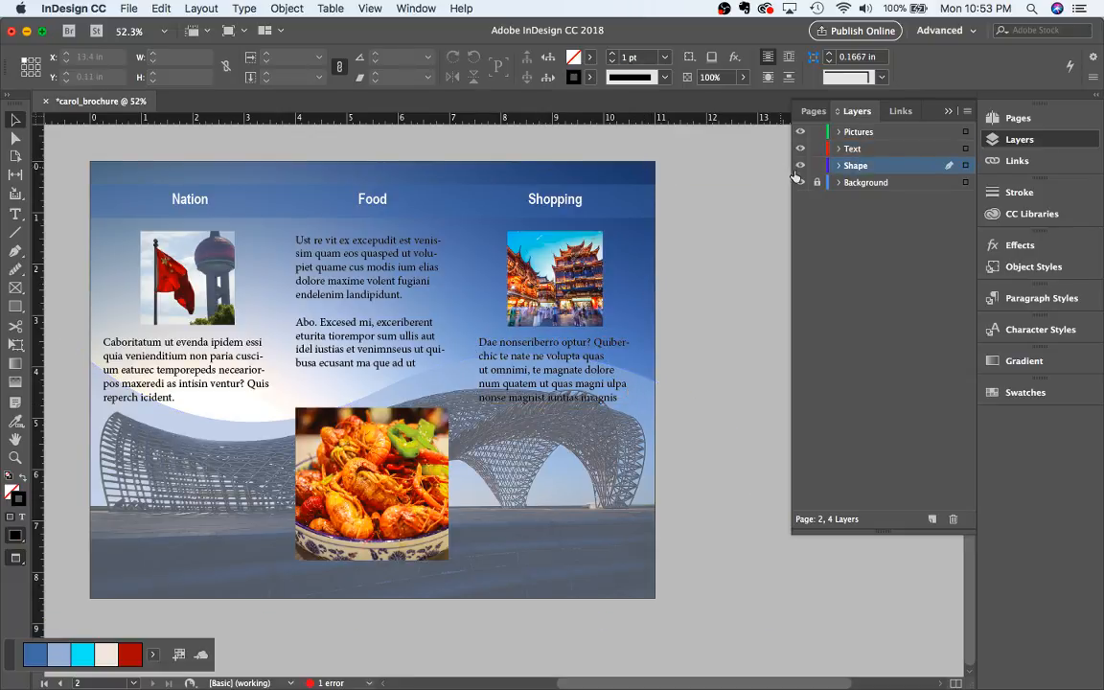
Unlock the Background layer and move page 2's background image down to about Y 0.83 in
click(576, 171)
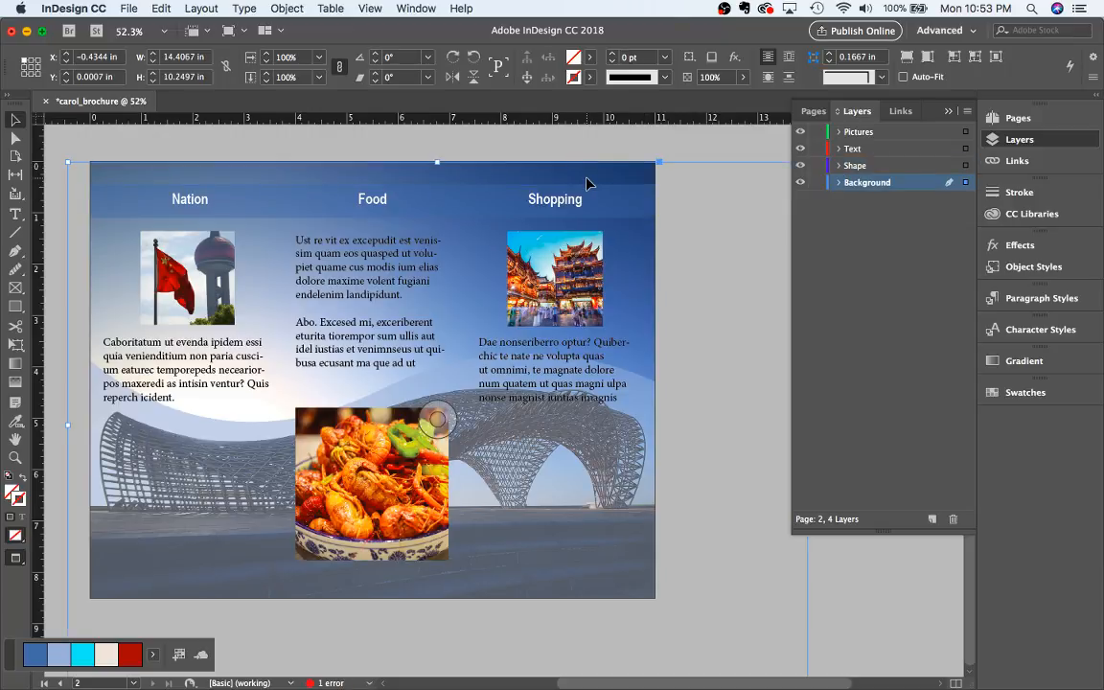
key(Down)
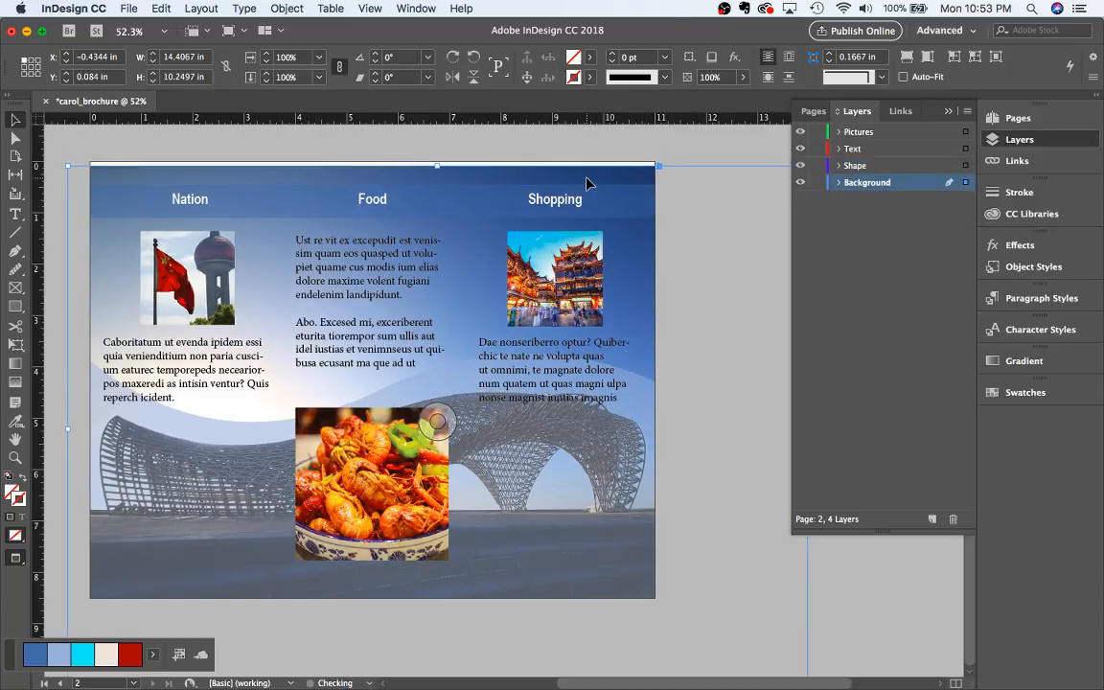
key(Down)
key(Down)
key(Down)
key(Down)
key(Down)
key(Down)
key(Down)
key(Down)
key(Down)
key(Down)
key(Down)
key(Down)
key(Down)
key(Down)
key(Down)
key(Down)
key(Down)
key(Down)
key(Down)
key(Down)
key(Down)
key(Down)
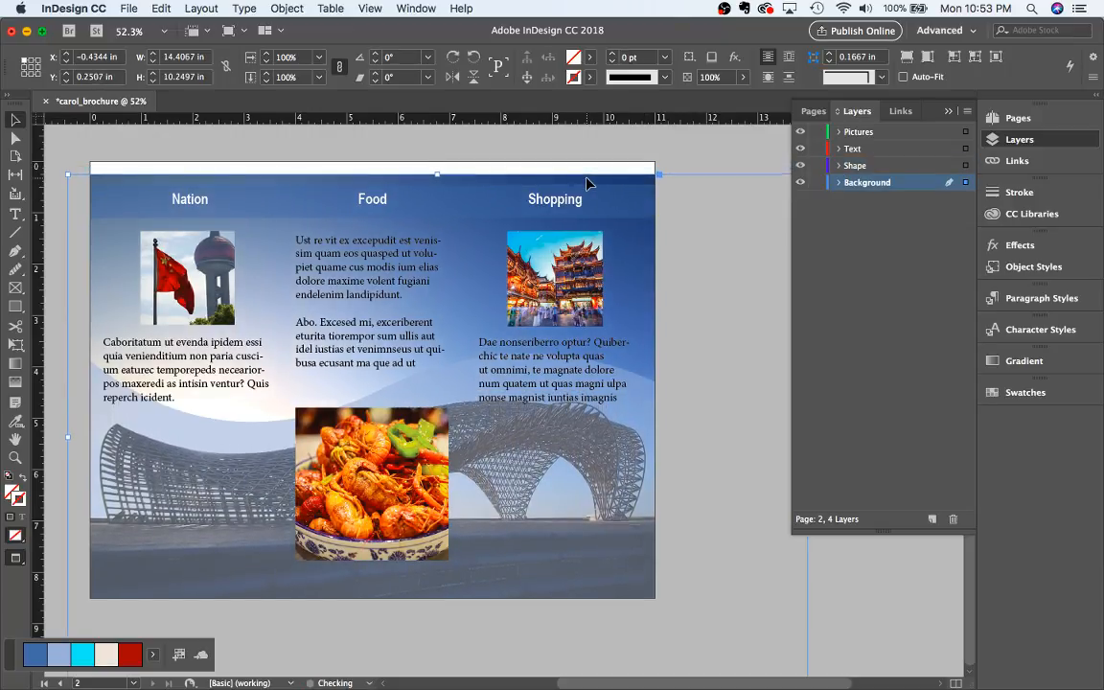
key(Down)
key(Down)
key(Down)
key(Down)
key(Down)
key(Down)
key(Down)
key(Down)
key(Down)
key(Down)
key(Down)
key(Down)
key(Down)
key(Down)
key(Down)
key(Down)
key(Down)
key(Down)
key(Down)
key(Down)
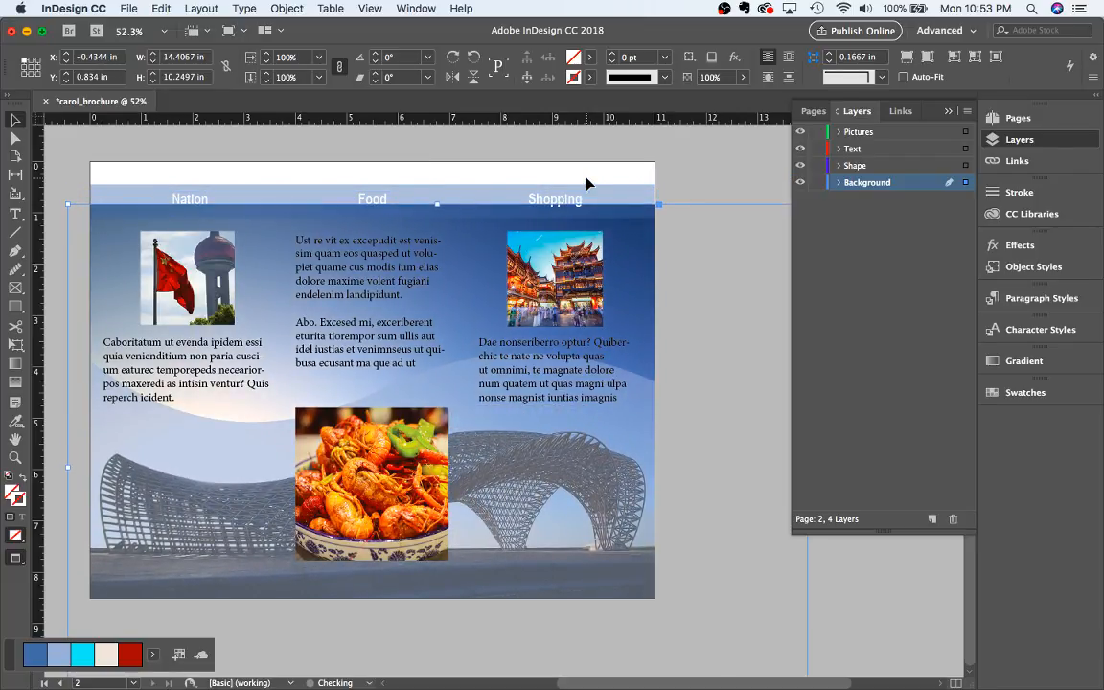
Scale the background image up from its upper-left corner to about 16.46 by 11.71 in, covering the whole page
scroll(557, 308, up, 4)
scroll(557, 308, down, 4)
scroll(557, 307, down, 4)
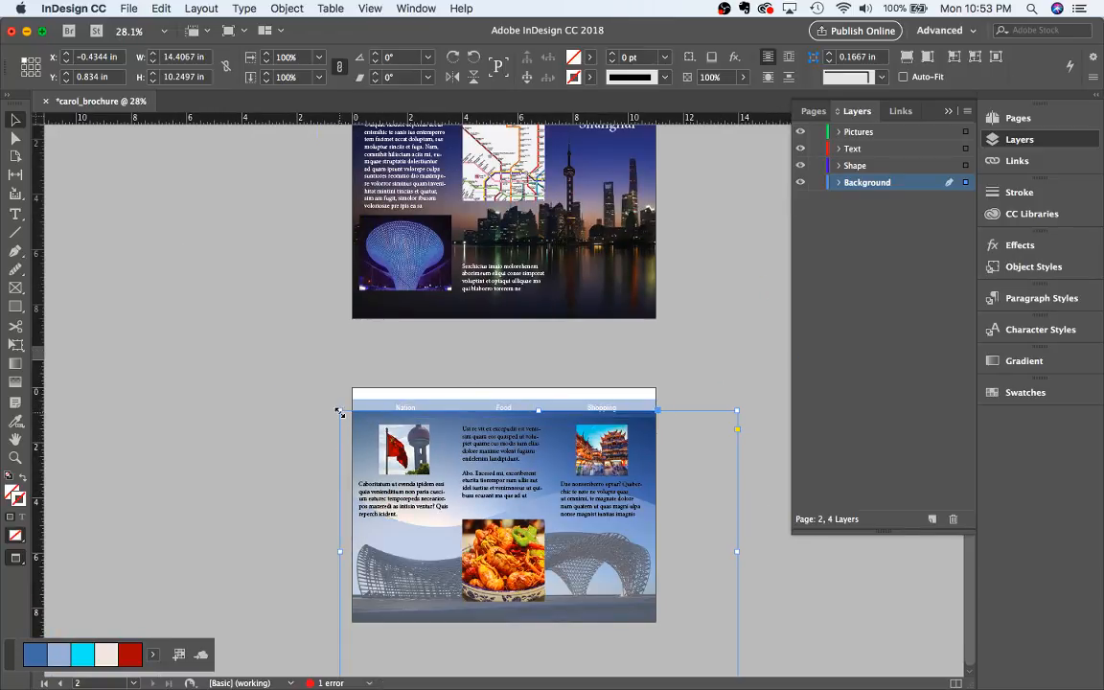
drag(337, 412, 268, 360)
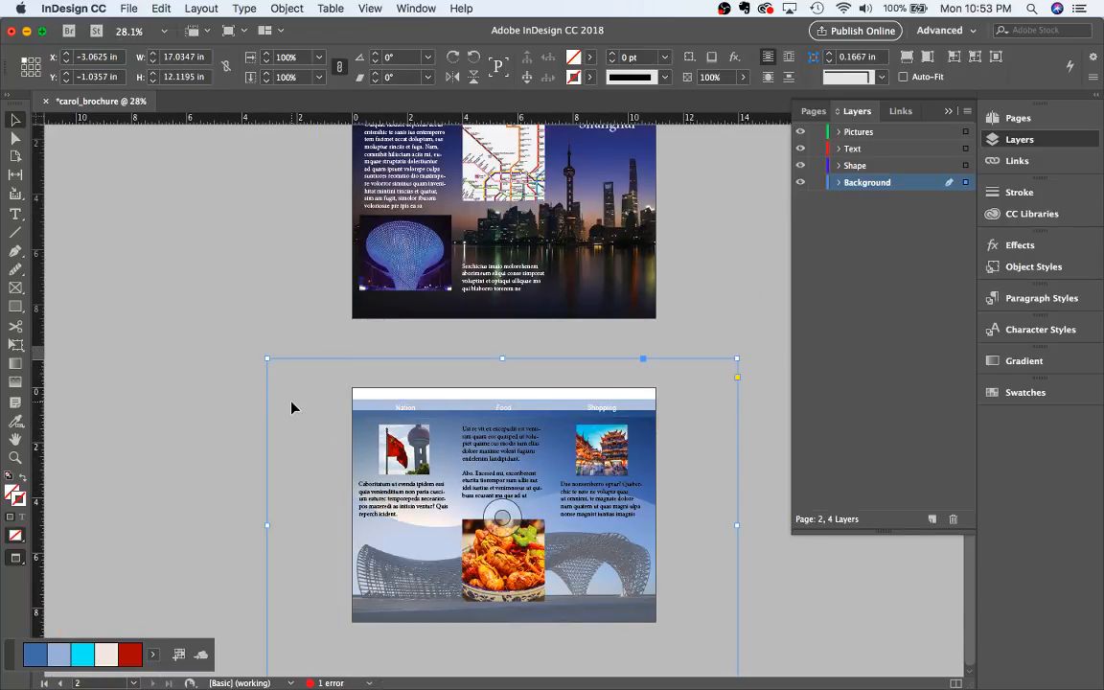
key(super+z)
key(e)
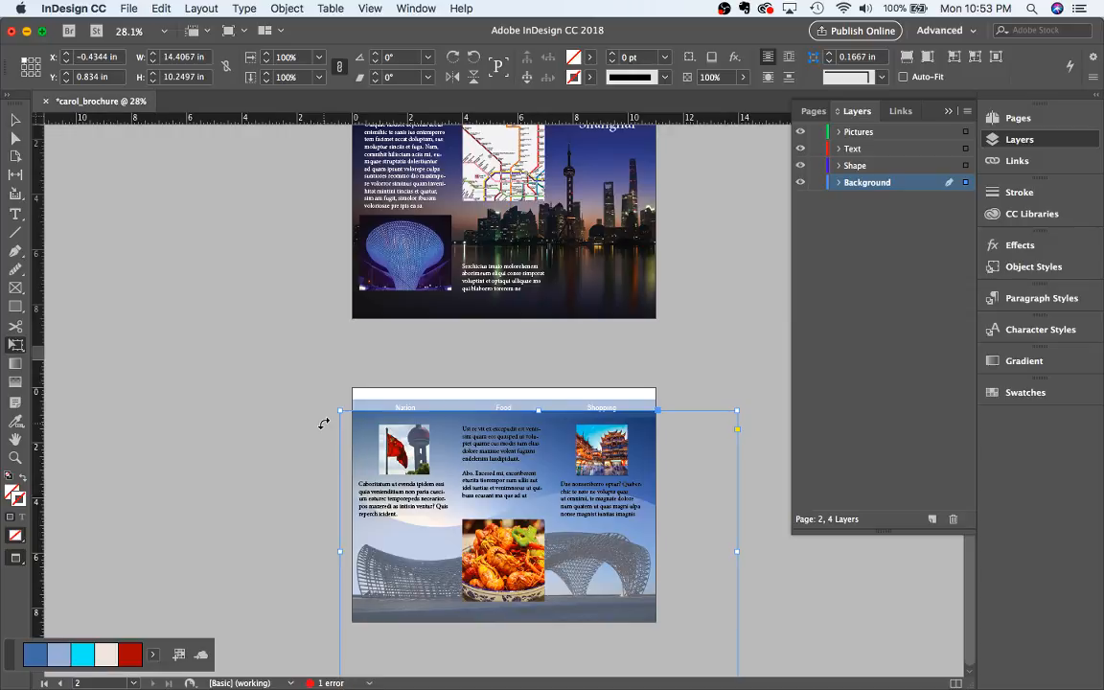
drag(340, 409, 284, 372)
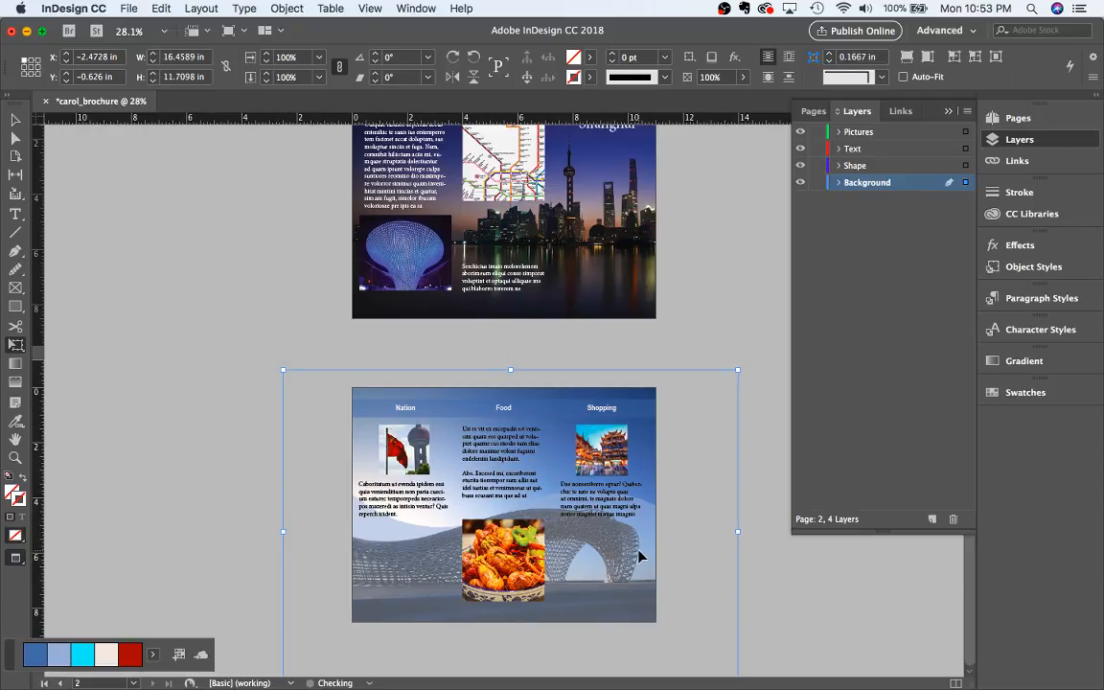
Nudge the enlarged background image right to about X -2.14 in
key(Right)
key(Right)
key(Right)
key(Right)
key(Right)
key(Right)
key(Right)
key(Right)
key(Right)
key(Right)
key(Right)
key(Right)
key(Right)
key(Right)
key(Right)
key(Right)
key(Right)
key(Right)
key(Right)
key(Right)
key(Right)
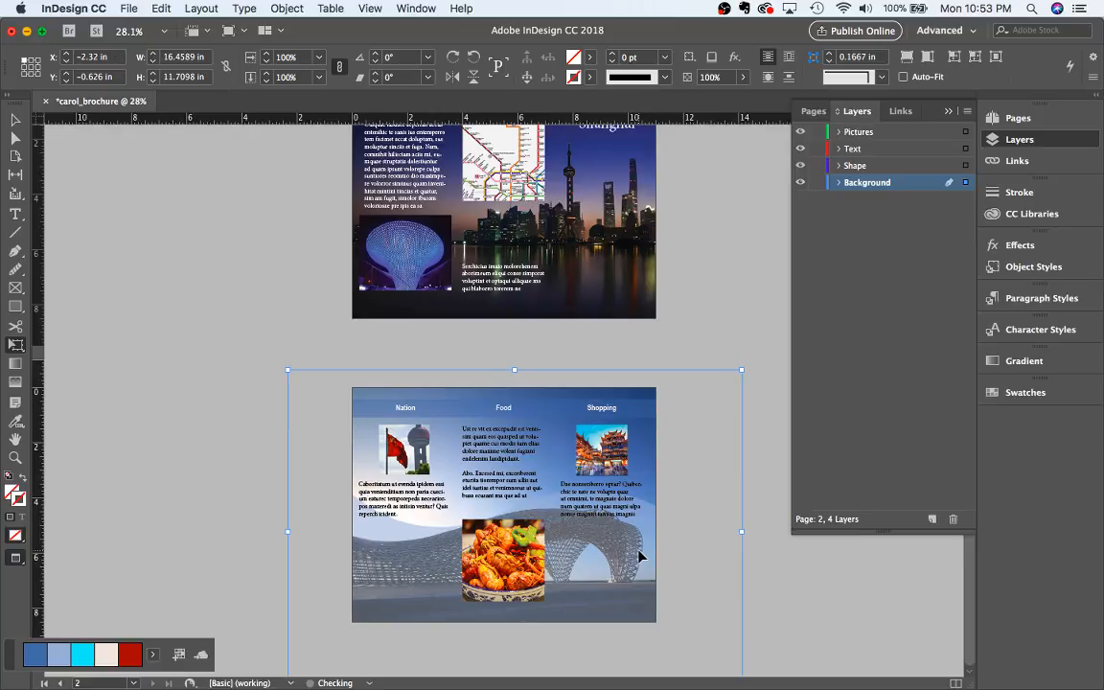
key(Right)
key(Right)
key(Right)
key(Right)
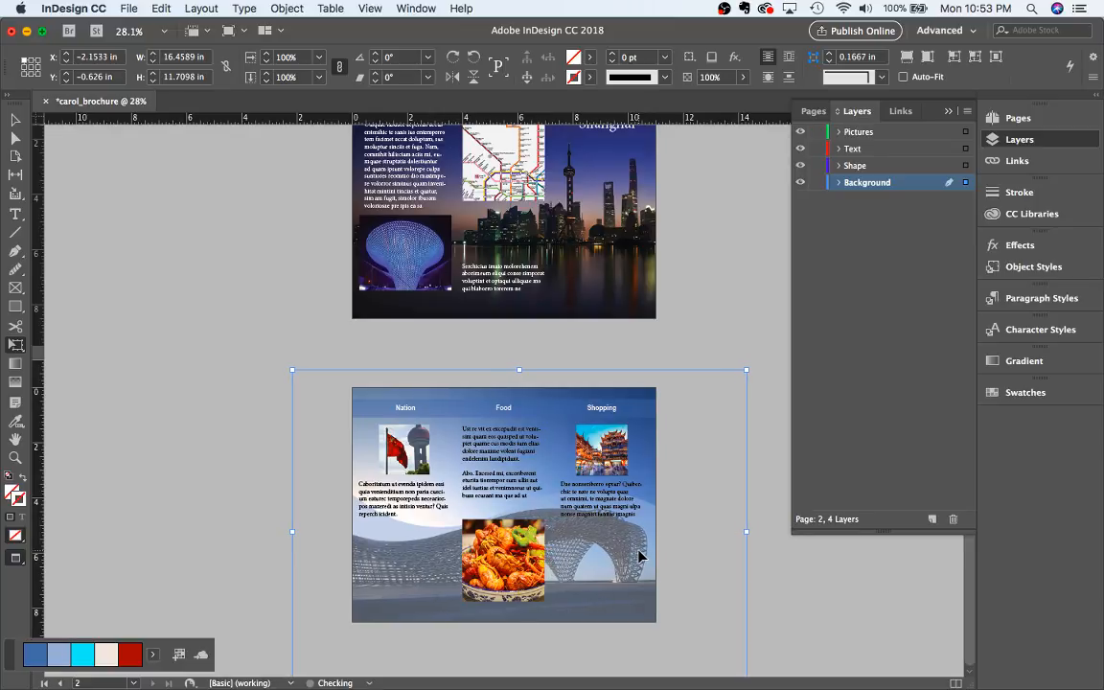
Expand the Shape layer's contents and lock the Background layer
click(841, 165)
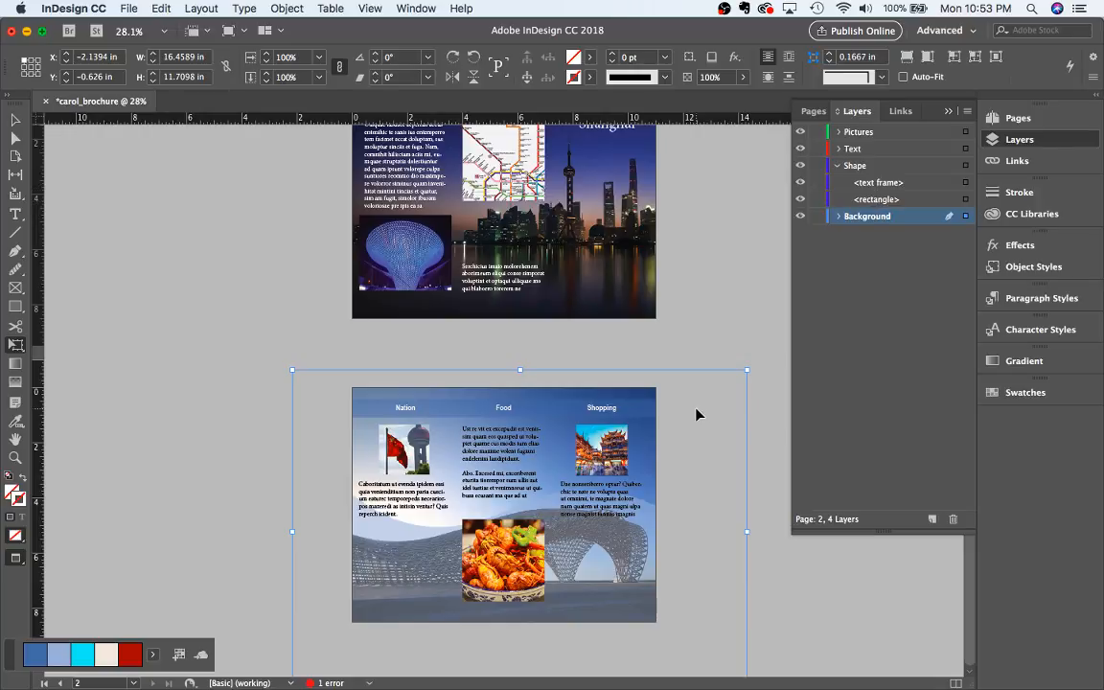
click(712, 347)
click(817, 216)
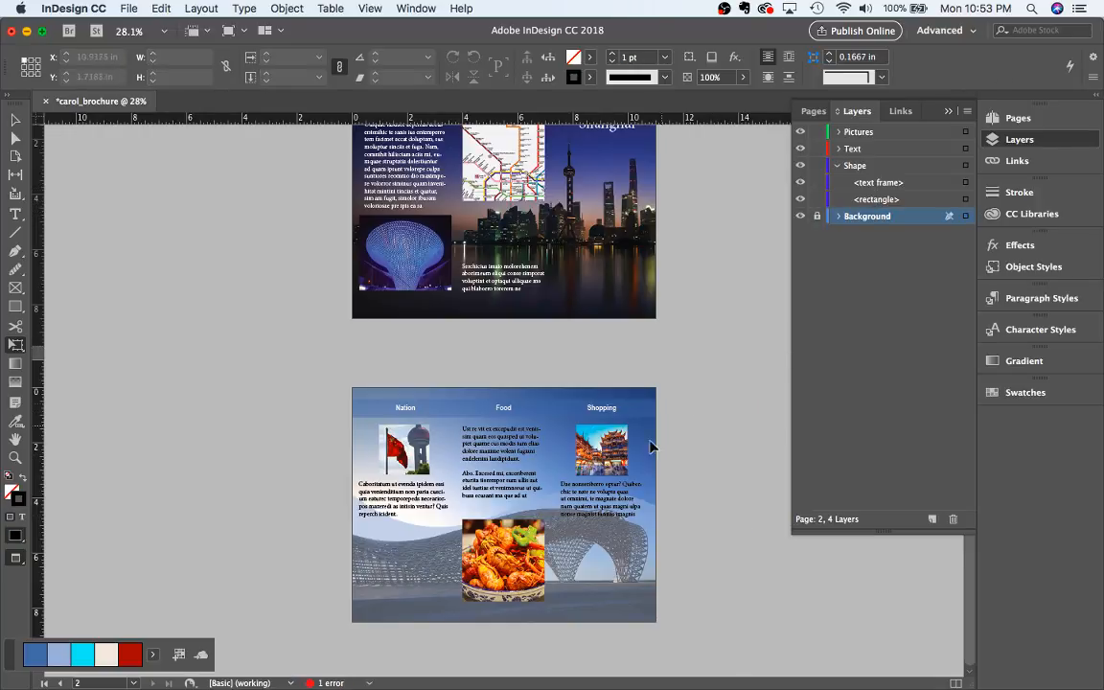
click(640, 521)
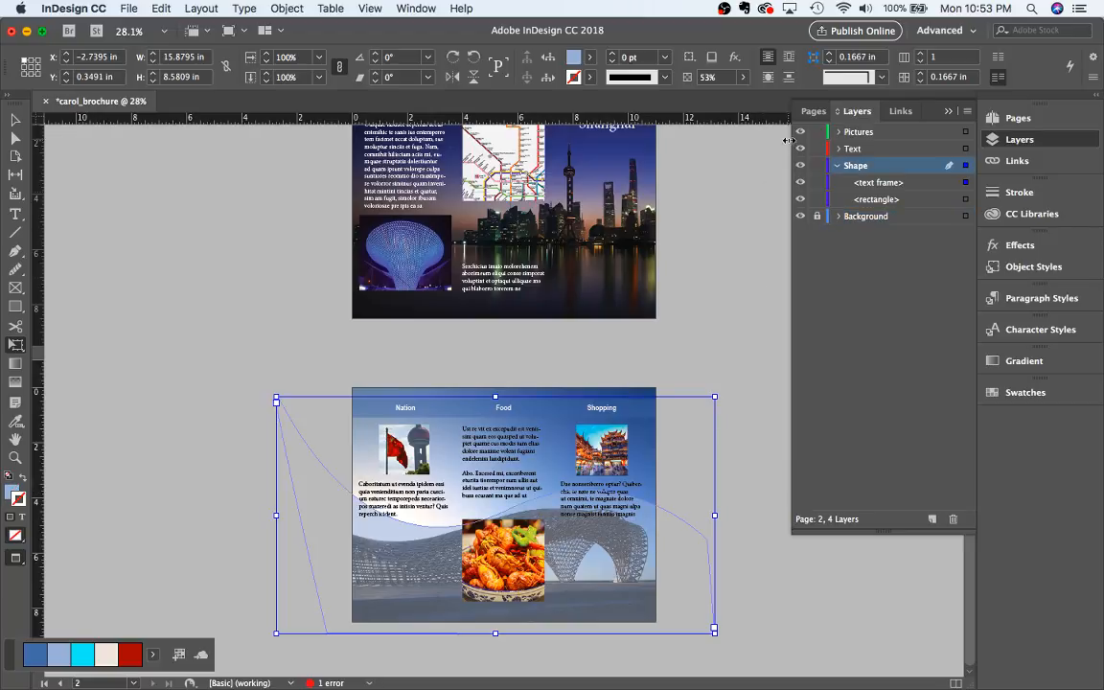
click(817, 198)
click(848, 187)
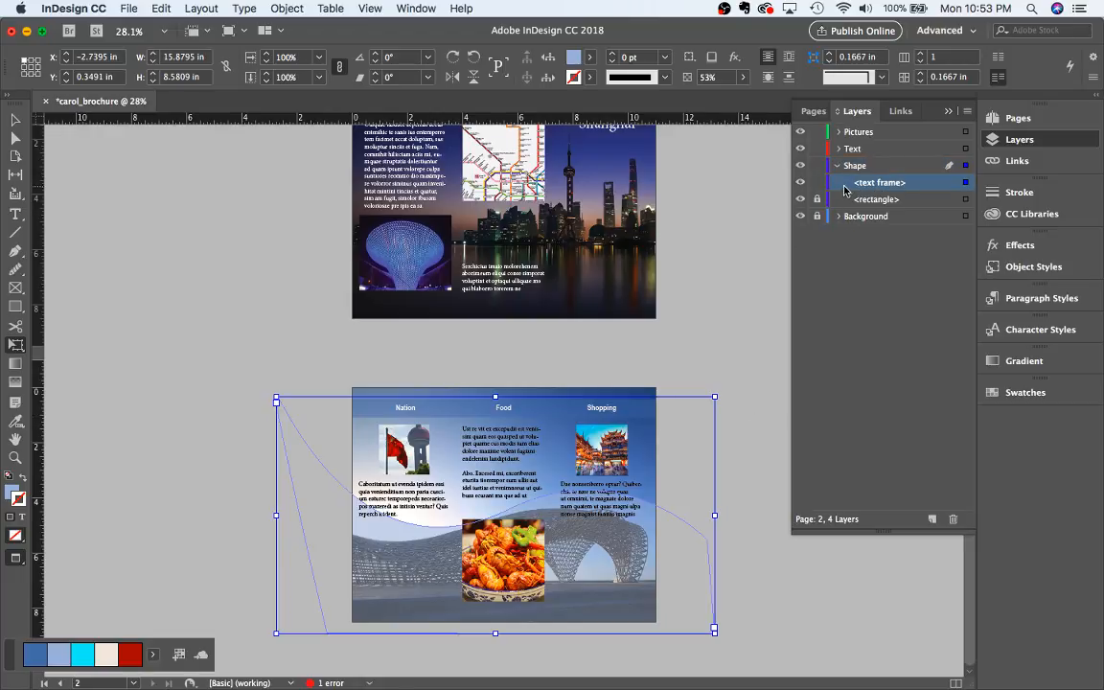
click(817, 182)
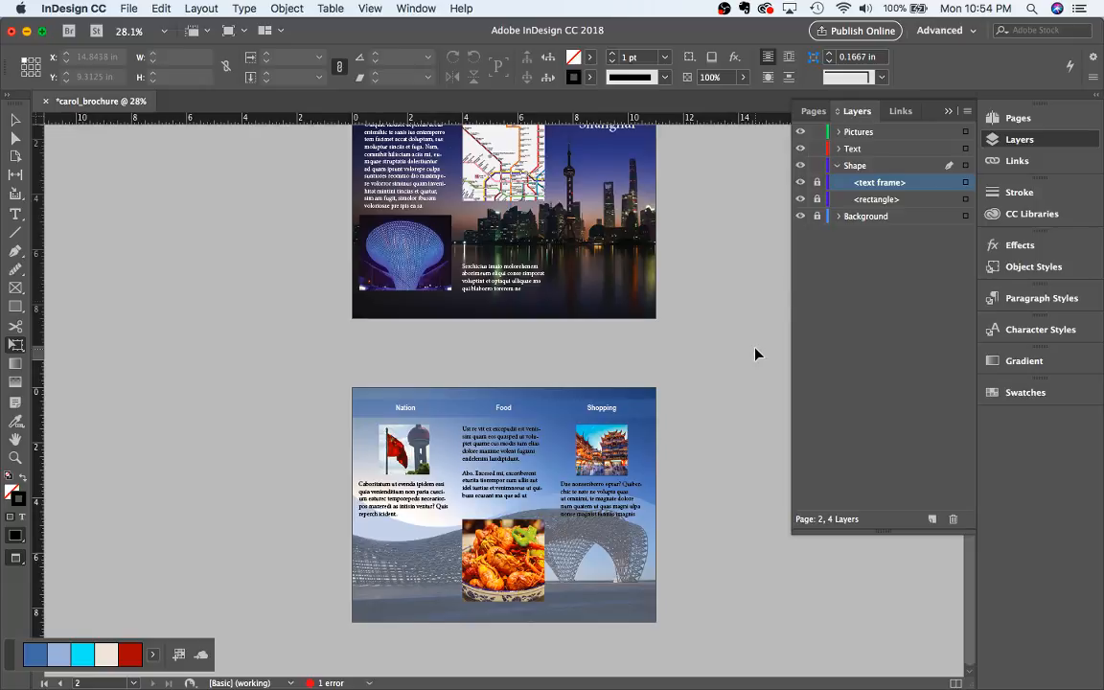
click(817, 183)
click(817, 199)
Shift the translucent curved shape on page 2 slightly right and down, to about X -2.24 in, Y 0.42 in
click(598, 582)
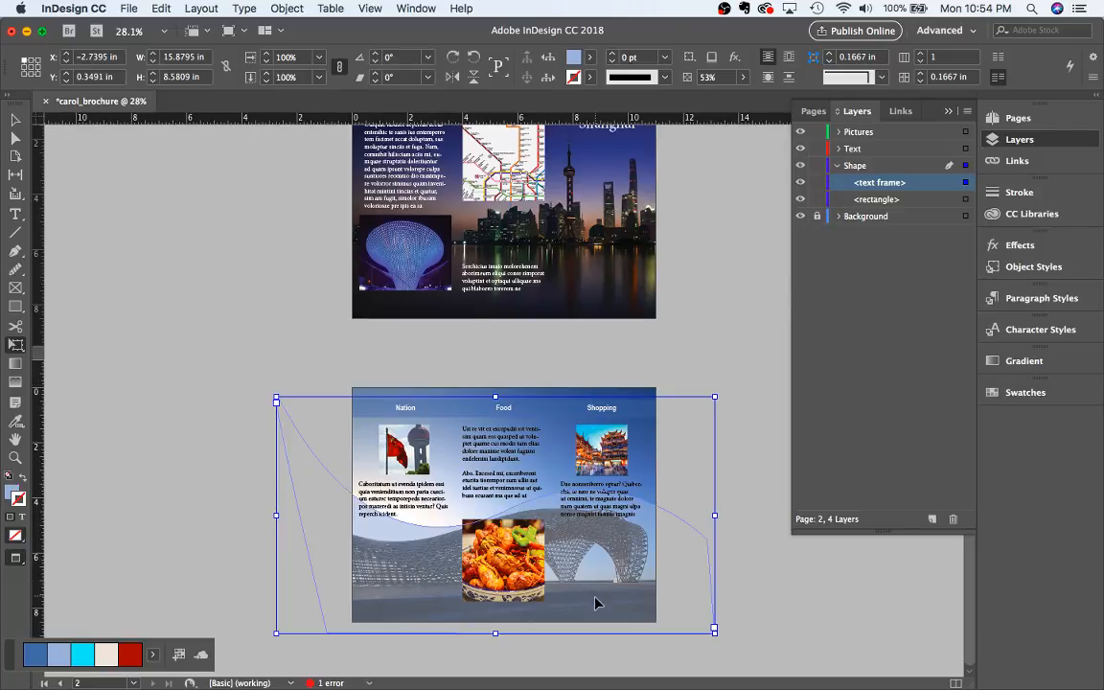
mouse_move(594, 603)
mouse_down()
mouse_move(607, 605)
mouse_move(600, 611)
mouse_up()
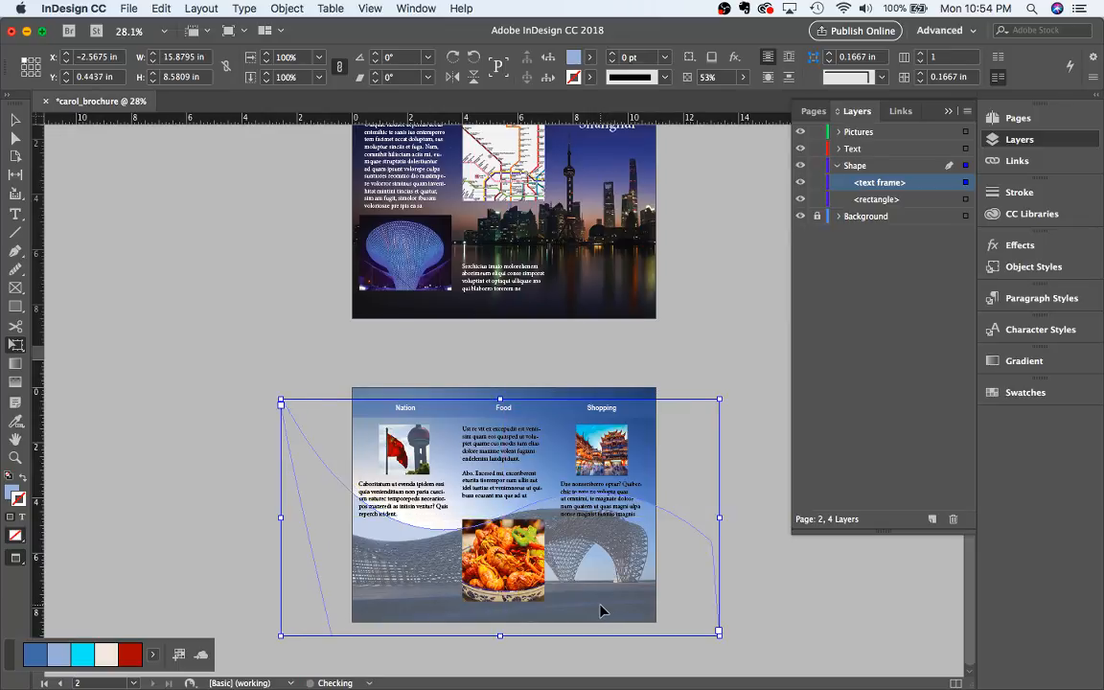
key(super+z)
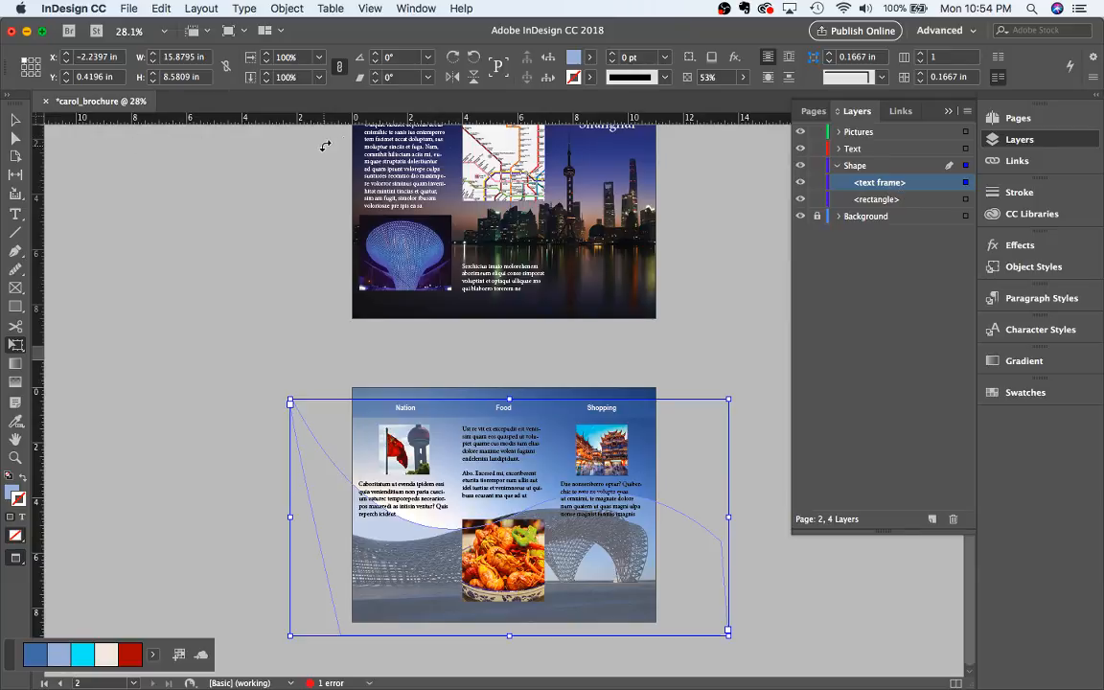
Rename the curved shape's text frame entry in the Shape layer to "swoop shape"
key(v)
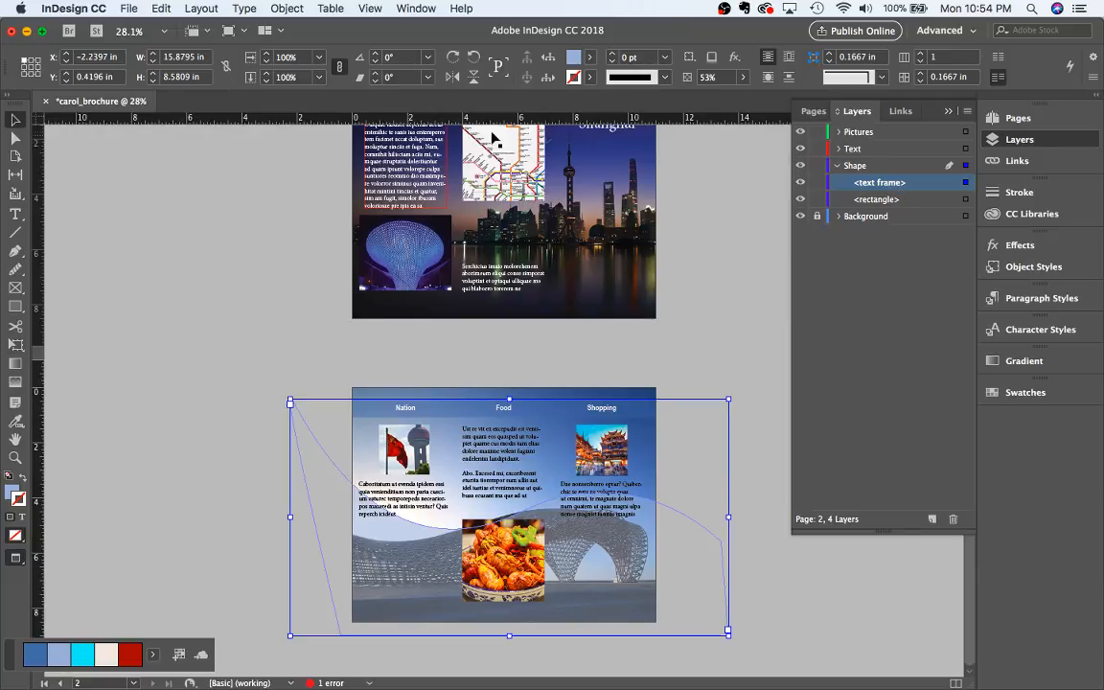
double_click(884, 189)
drag(918, 182, 803, 183)
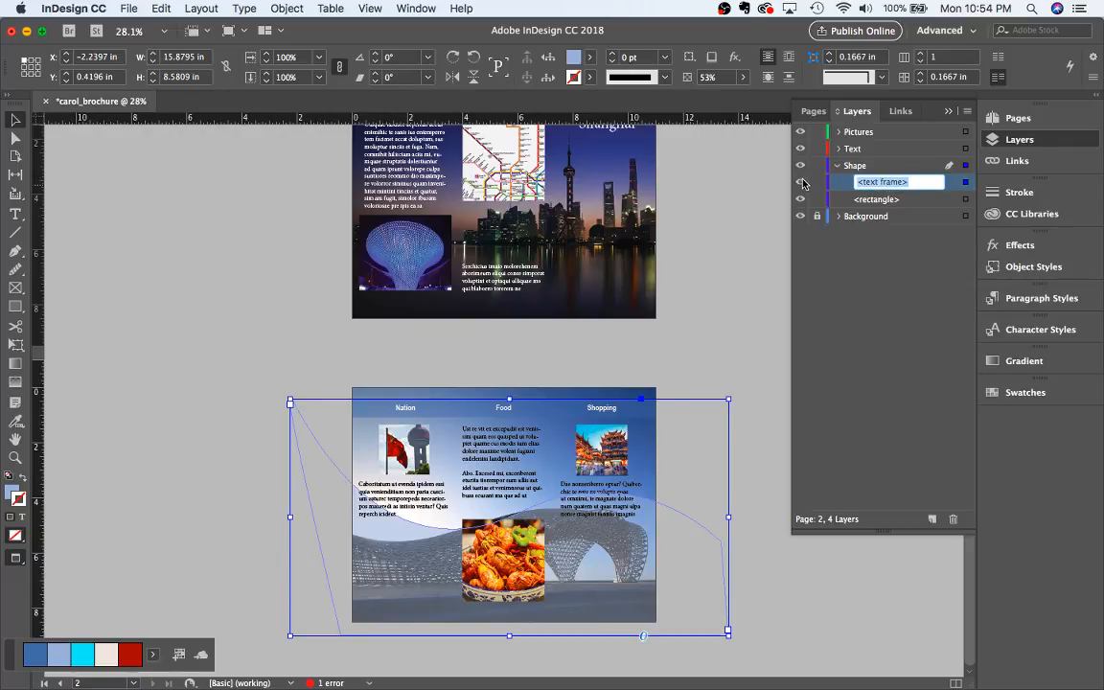
key(BackSpace)
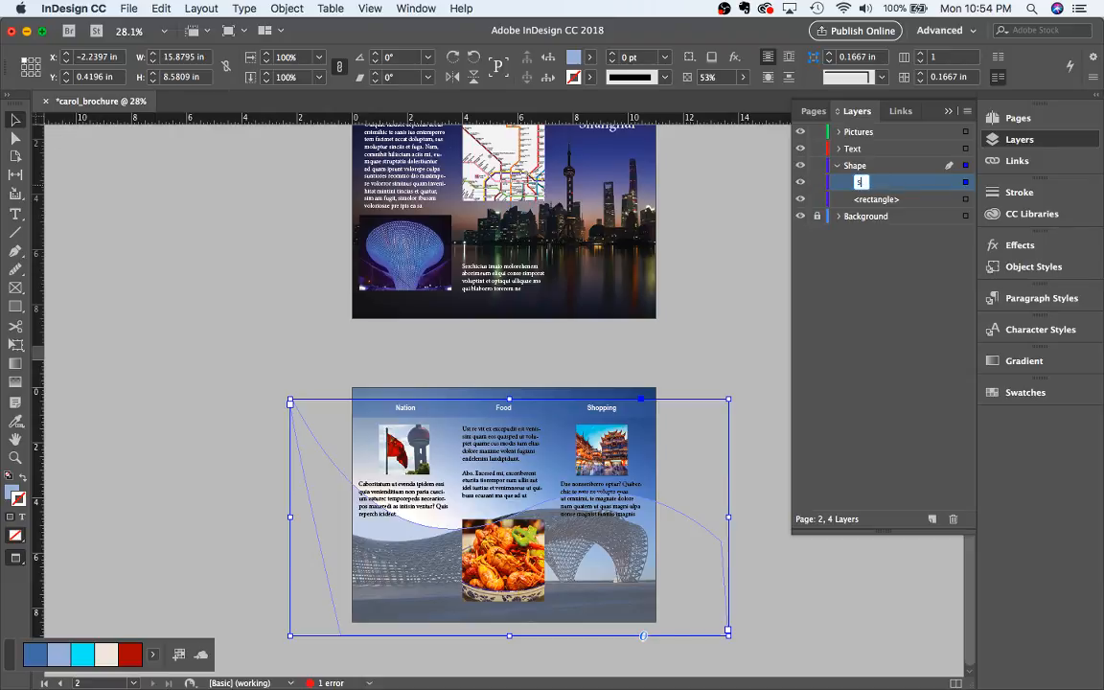
key(BackSpace)
key(BackSpace)
text(swoop shap)
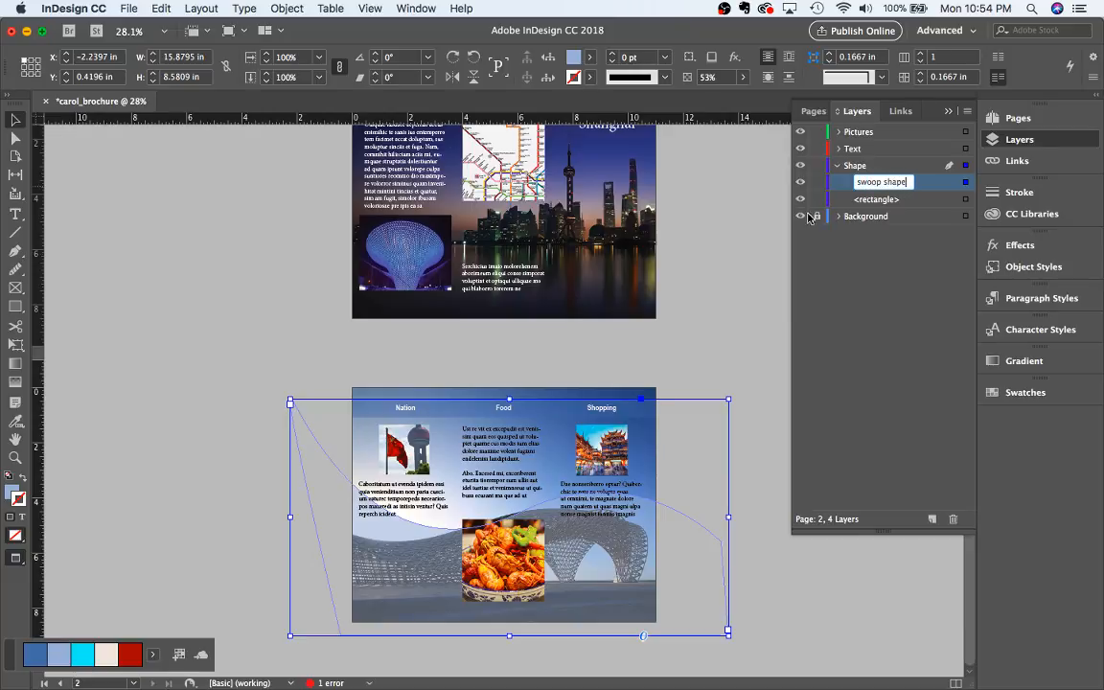
text(e)
click(764, 295)
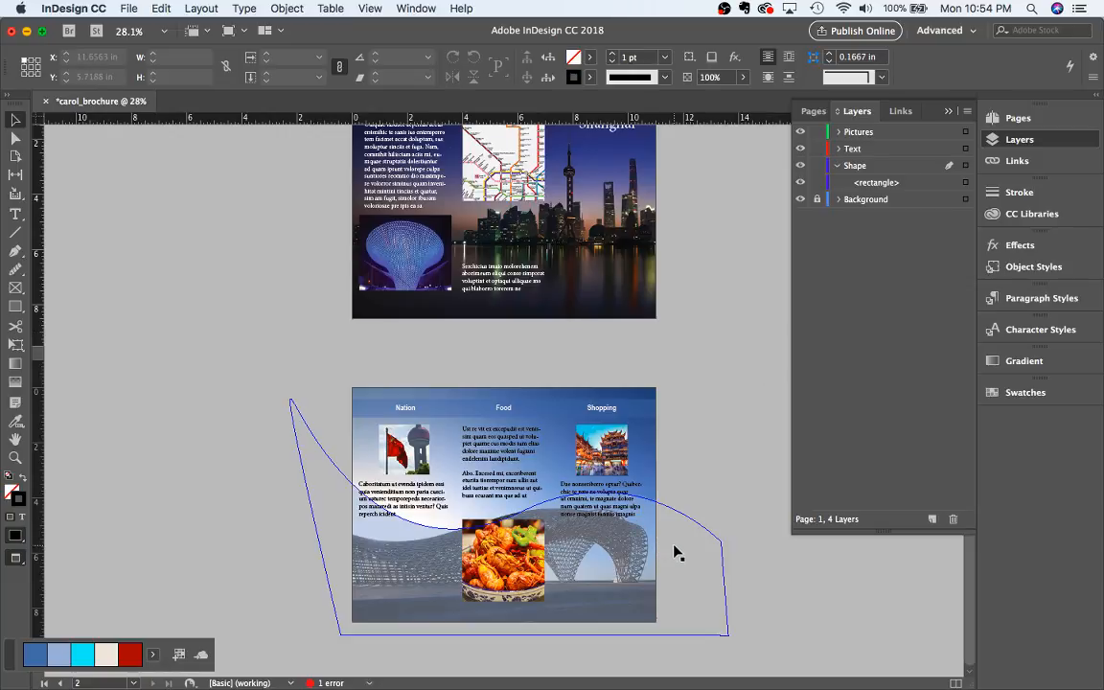
Move the swoop shape from page 2 onto the lower part of page 1, at about X -2.75 in, Y 1.4 in
drag(673, 552, 680, 326)
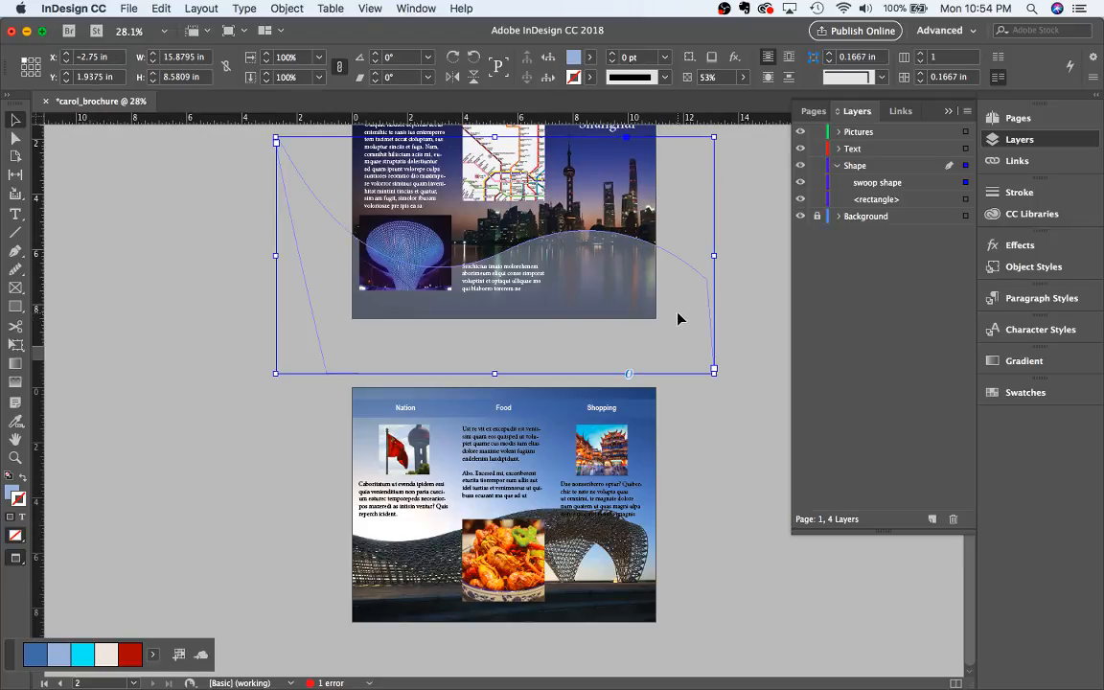
scroll(670, 391, up, 3)
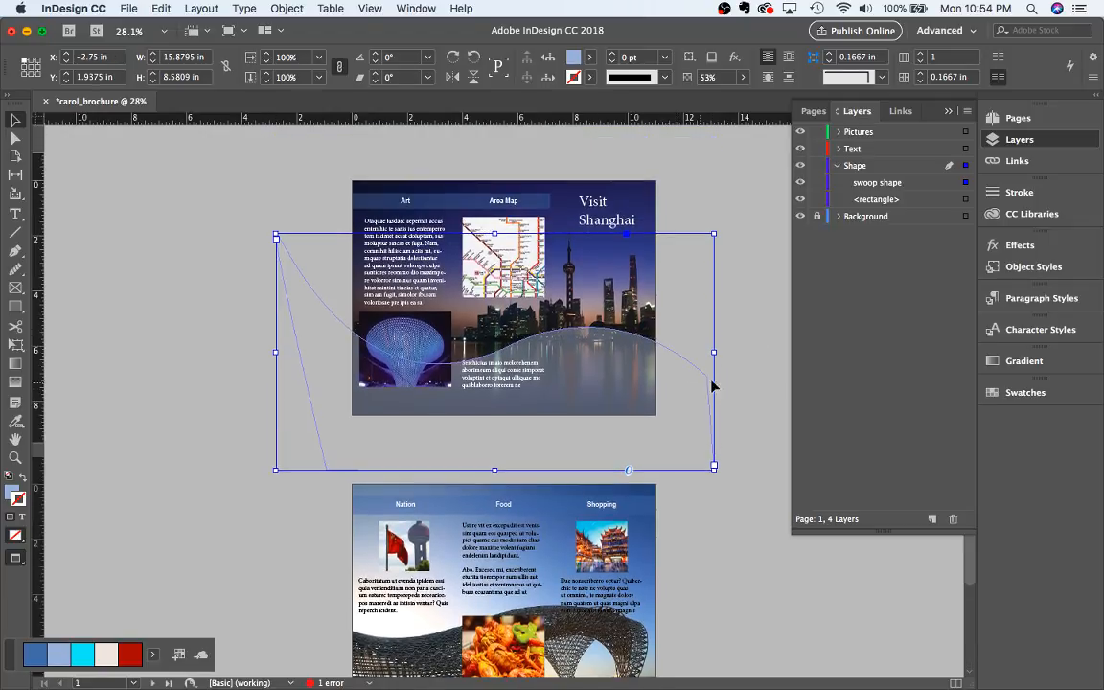
click(751, 365)
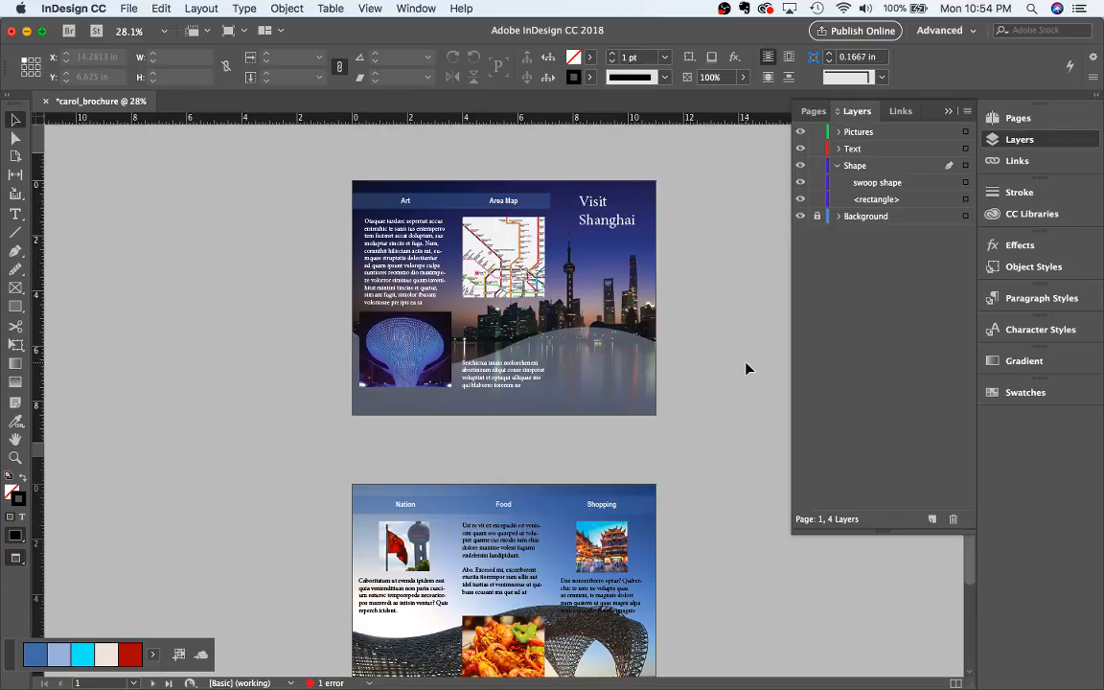
click(678, 419)
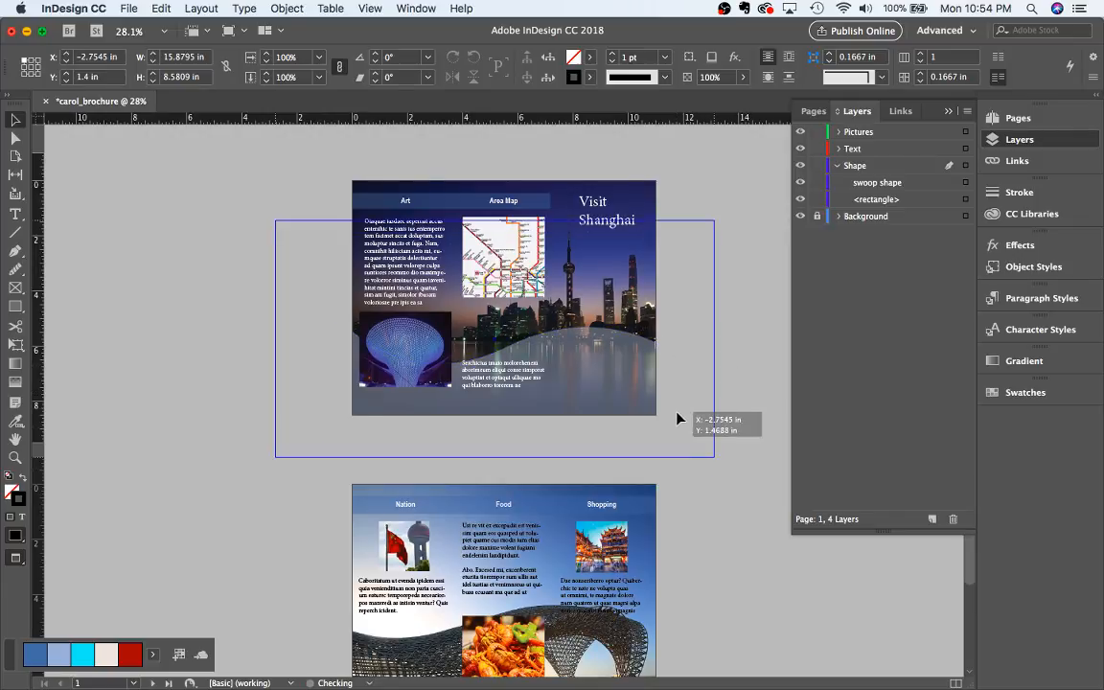
click(781, 383)
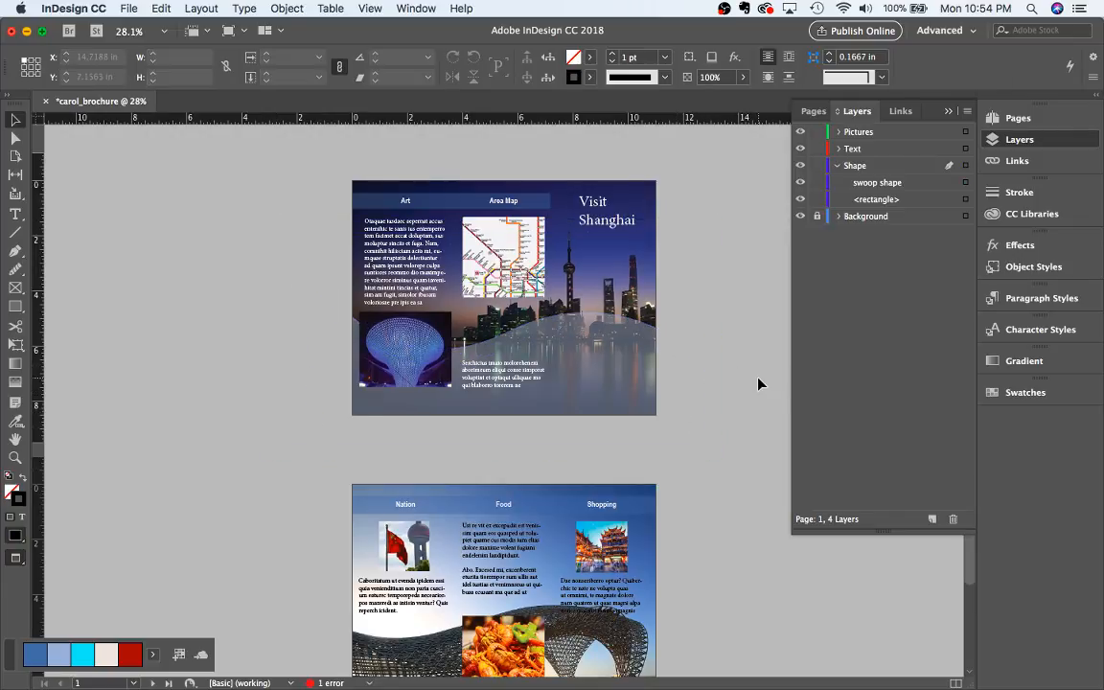
Move the swoop shape from page 1 onto the lower part of page 2, at about X -3.41 in, Y 2.25 in
drag(660, 424, 674, 607)
scroll(673, 606, down, 3)
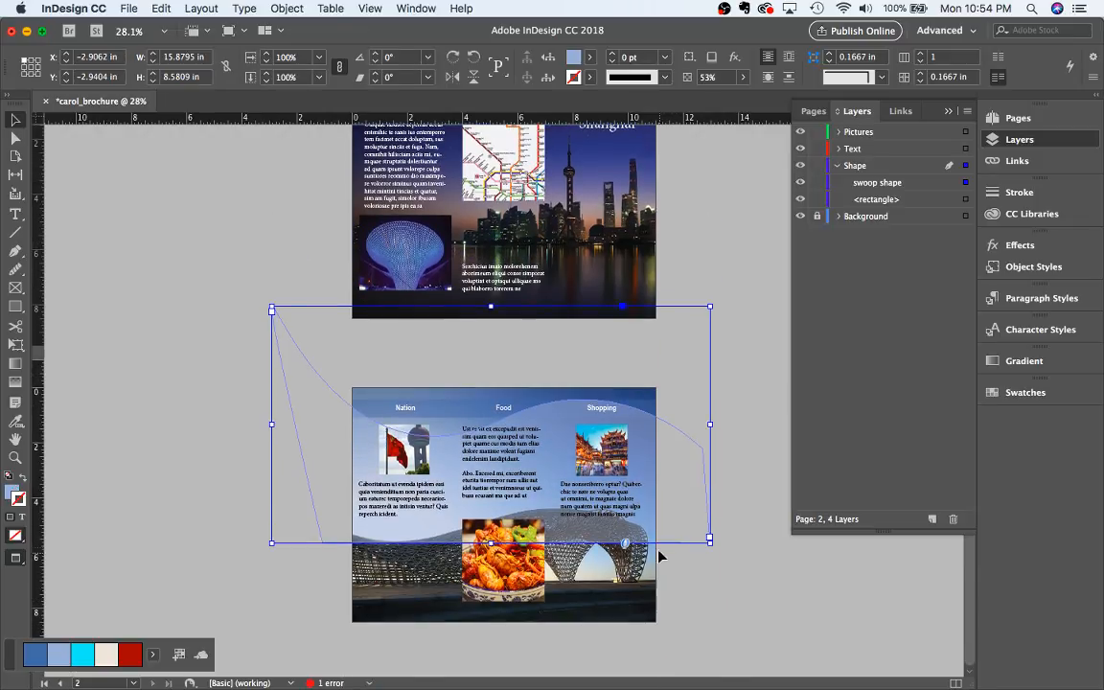
drag(670, 522, 668, 632)
drag(660, 587, 666, 618)
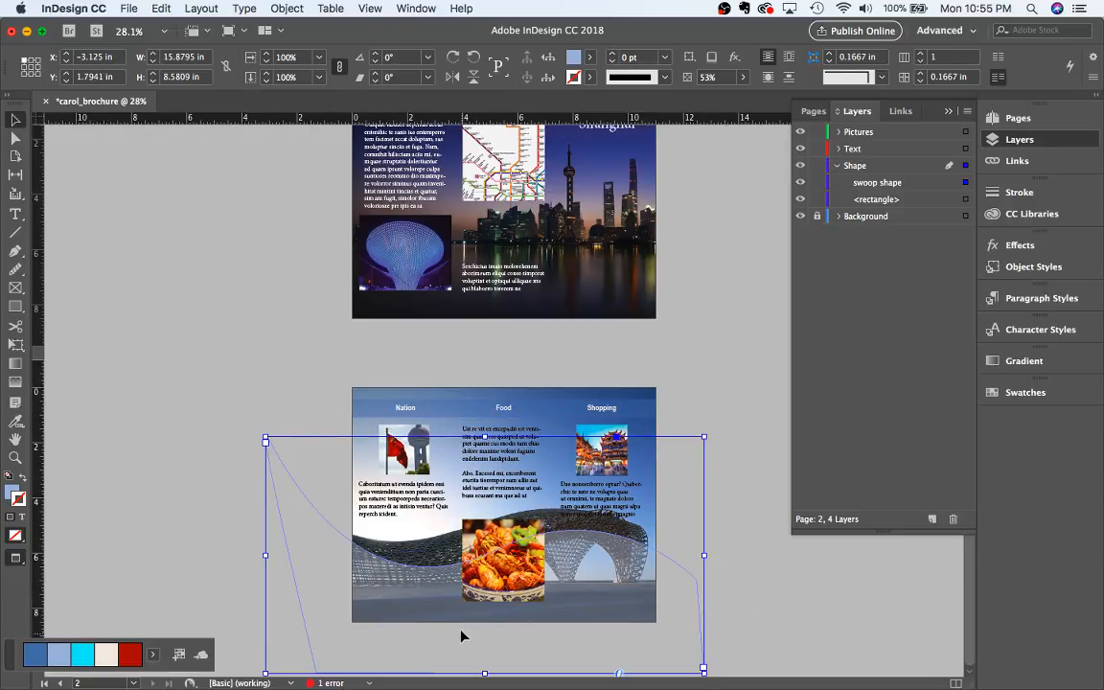
mouse_move(459, 633)
mouse_down()
mouse_move(433, 636)
mouse_move(446, 651)
mouse_up()
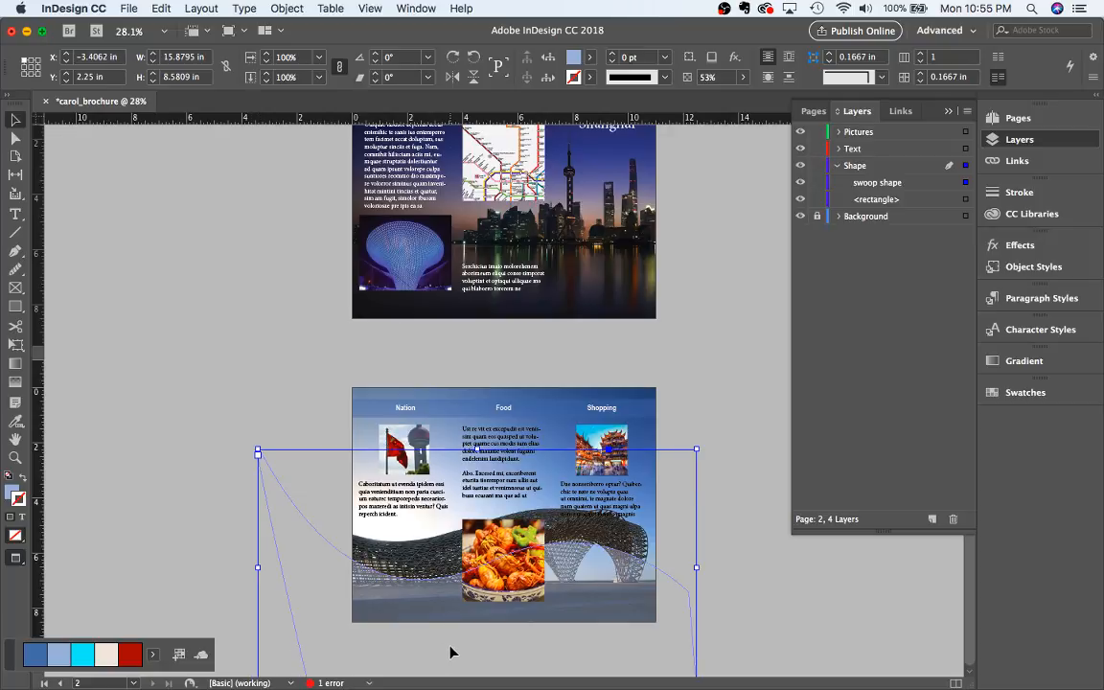
Move the Shopping column's text frame straight down near the bottom of page 2, to about Y 6.54 in
click(702, 507)
click(606, 508)
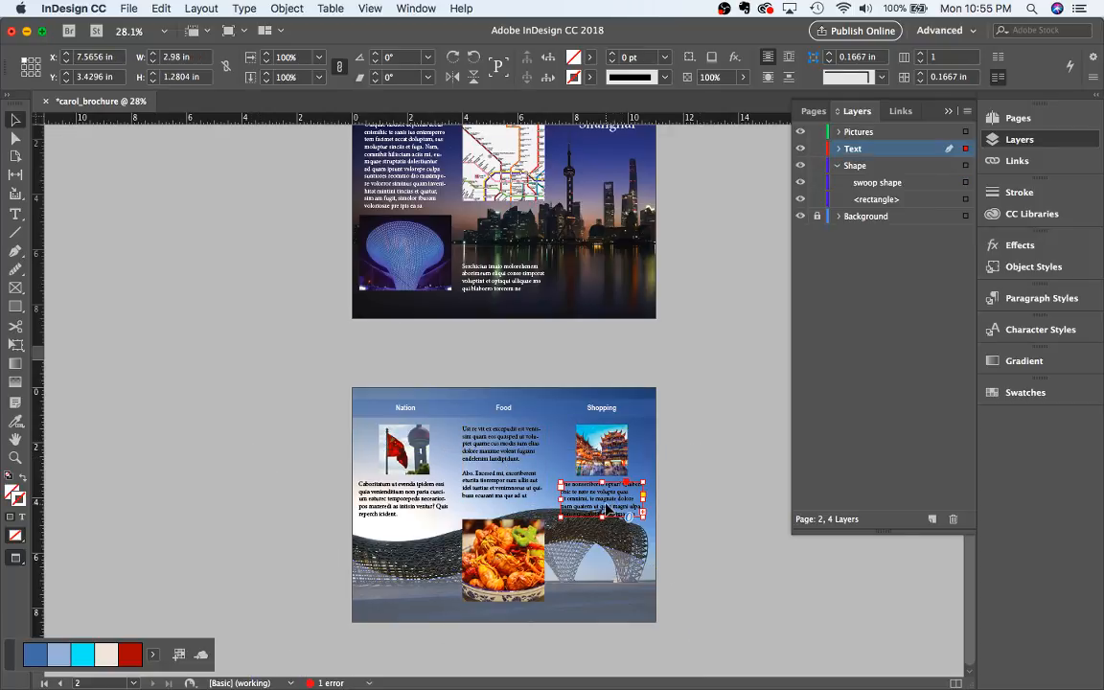
drag(606, 508, 614, 595)
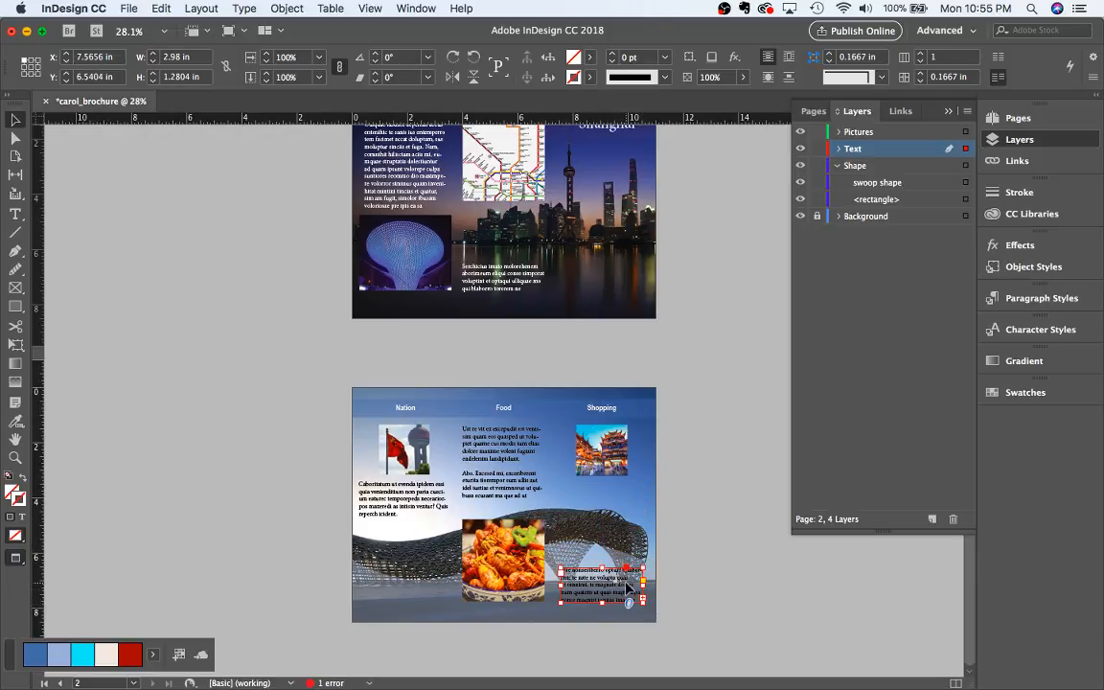
Shift the swoop shape on page 2 slightly right and down, to about X -2.85 in, Y 2.59 in
click(418, 632)
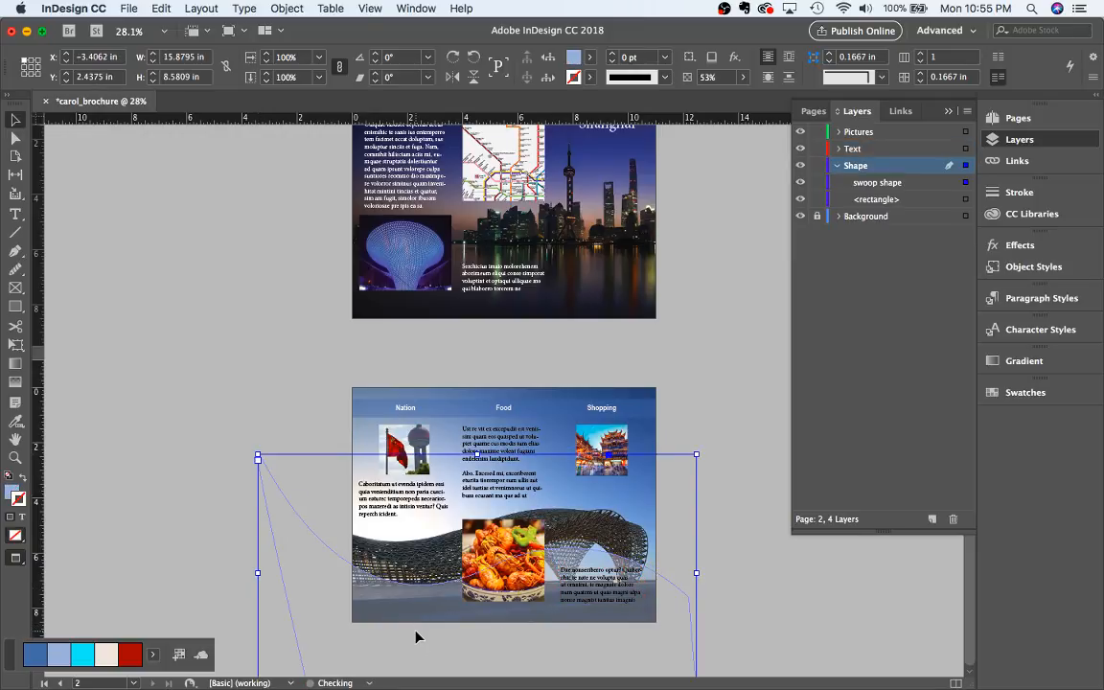
drag(419, 637, 432, 640)
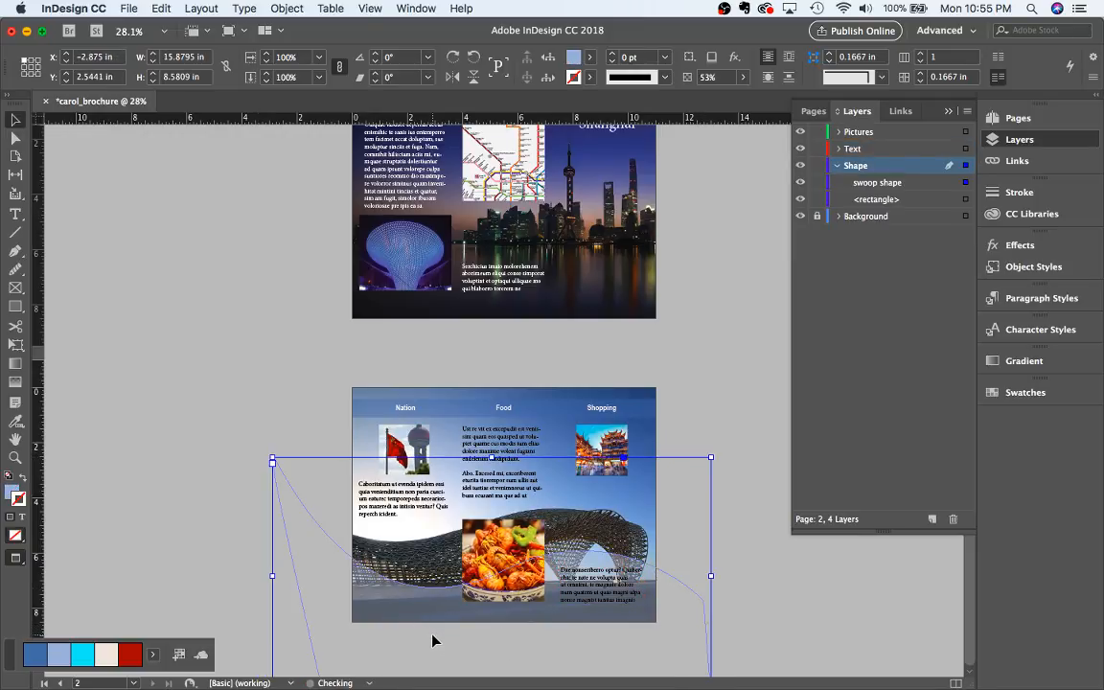
key(Right)
key(Right)
key(Down)
key(Down)
key(Down)
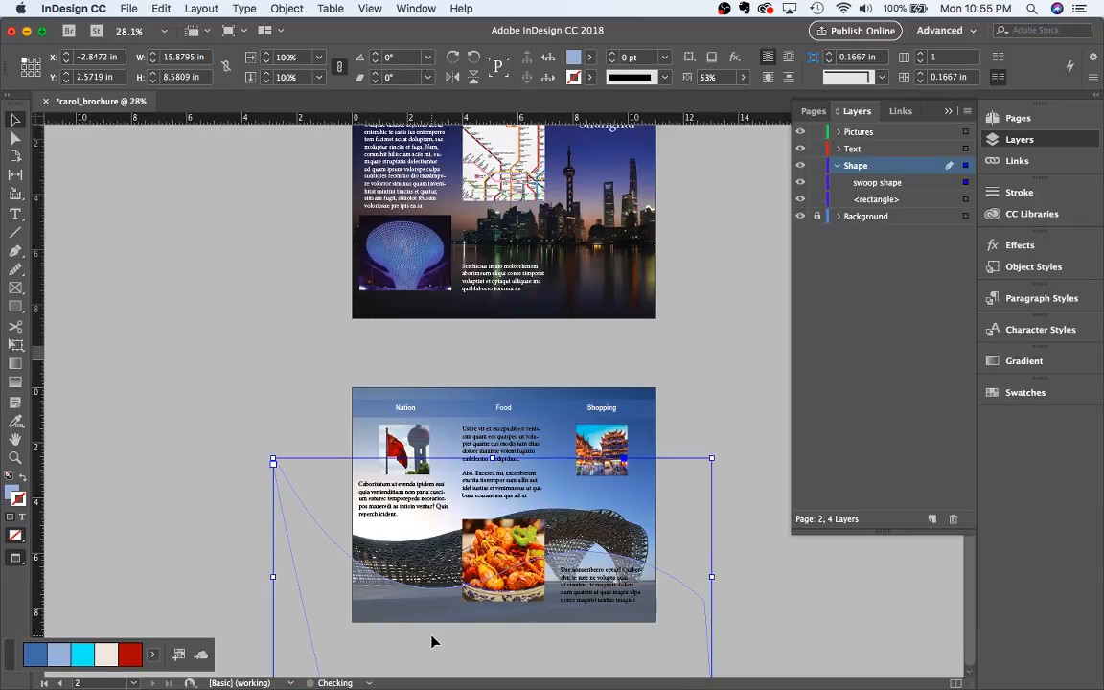
Raise the swoop shape's opacity to 72%
click(743, 76)
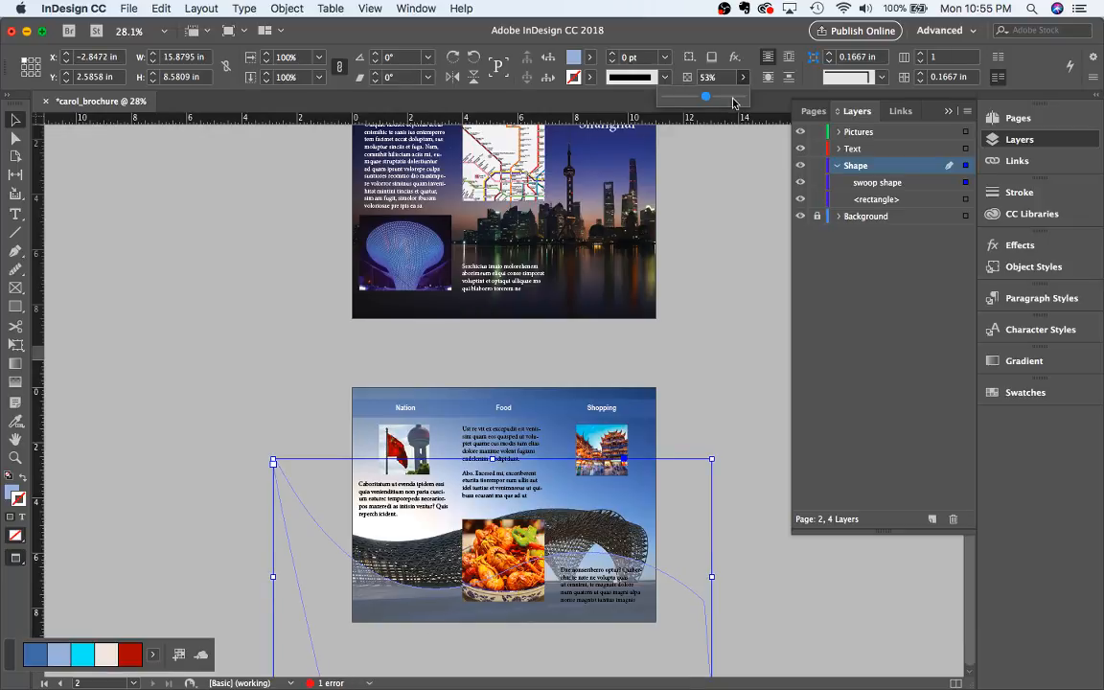
drag(707, 98, 720, 99)
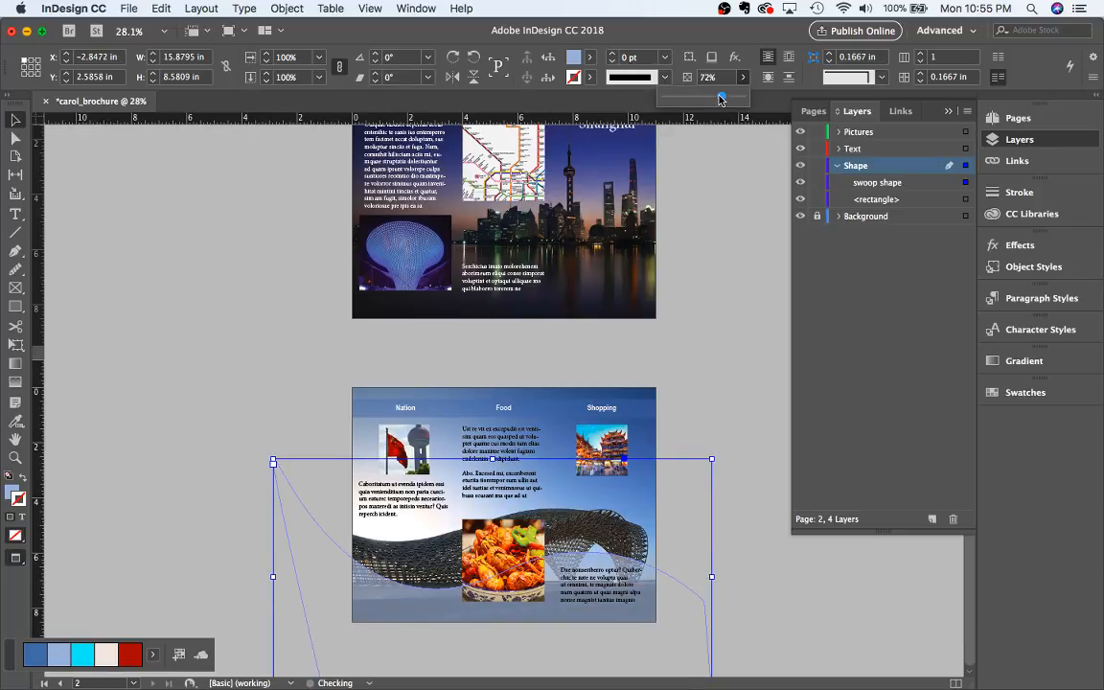
click(754, 505)
click(590, 464)
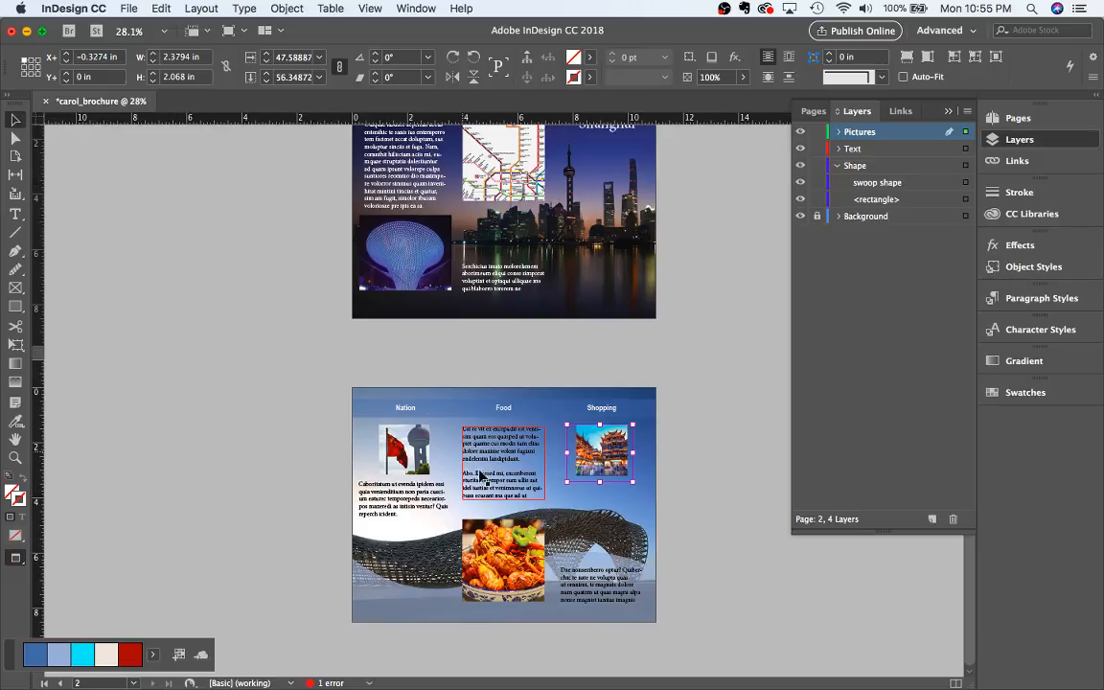
key(e)
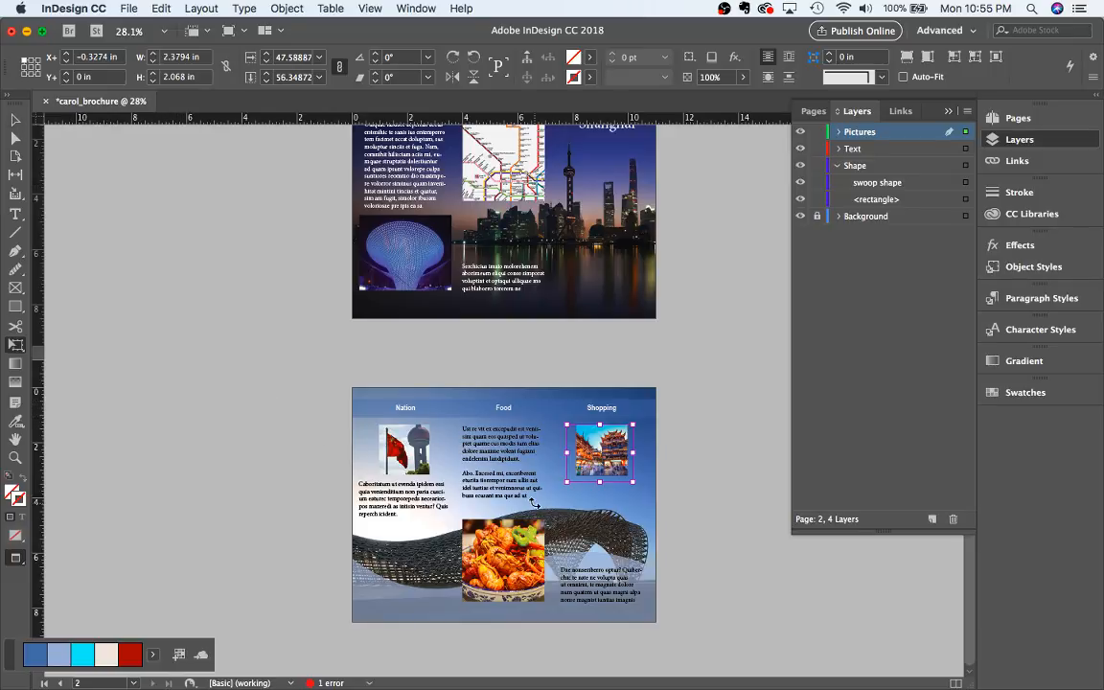
click(684, 465)
click(15, 118)
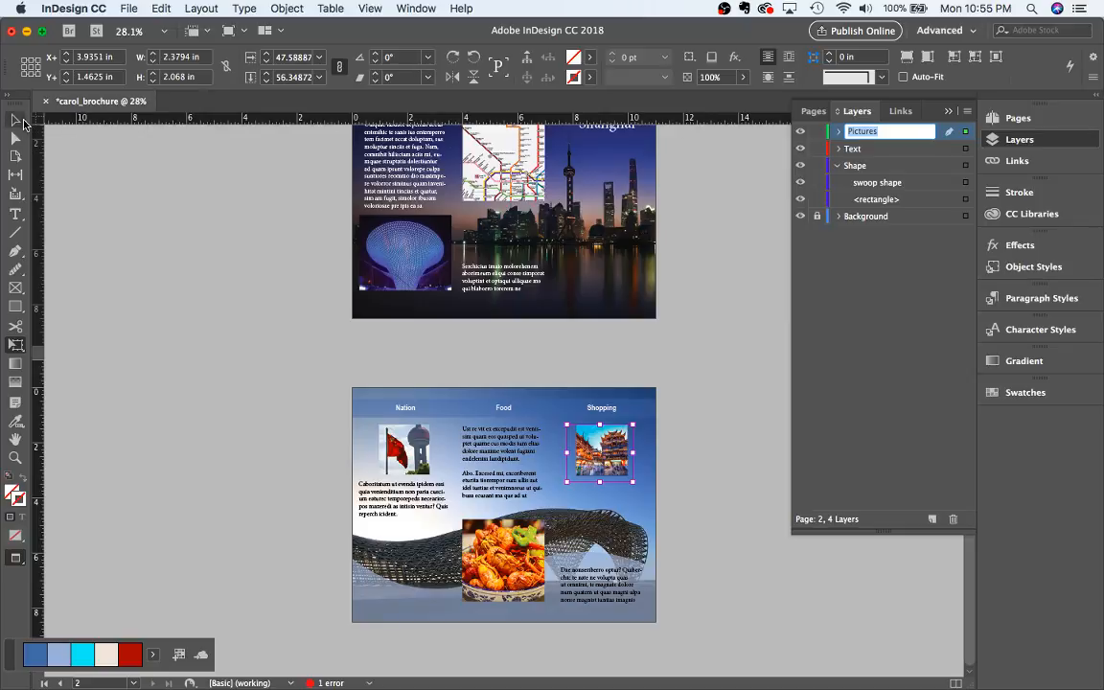
click(210, 279)
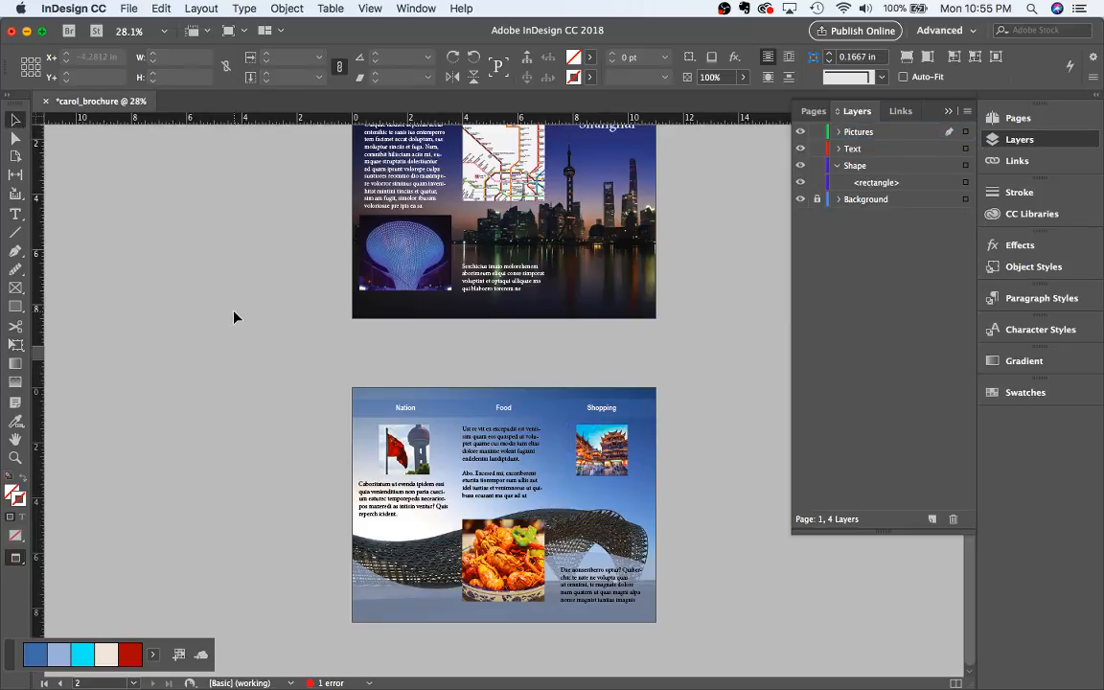
Scale up the Shopping picture together with its frame using Free Transform, to about 2.62 in square at X 7.79 in
click(626, 452)
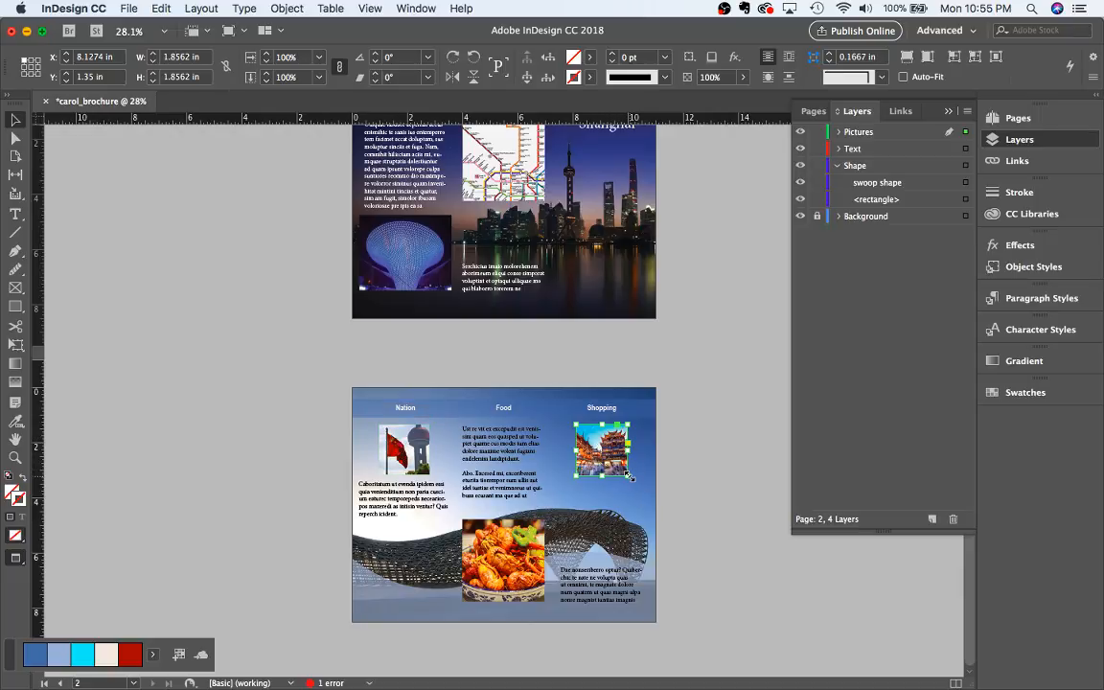
drag(628, 474, 648, 491)
key(super+z)
key(e)
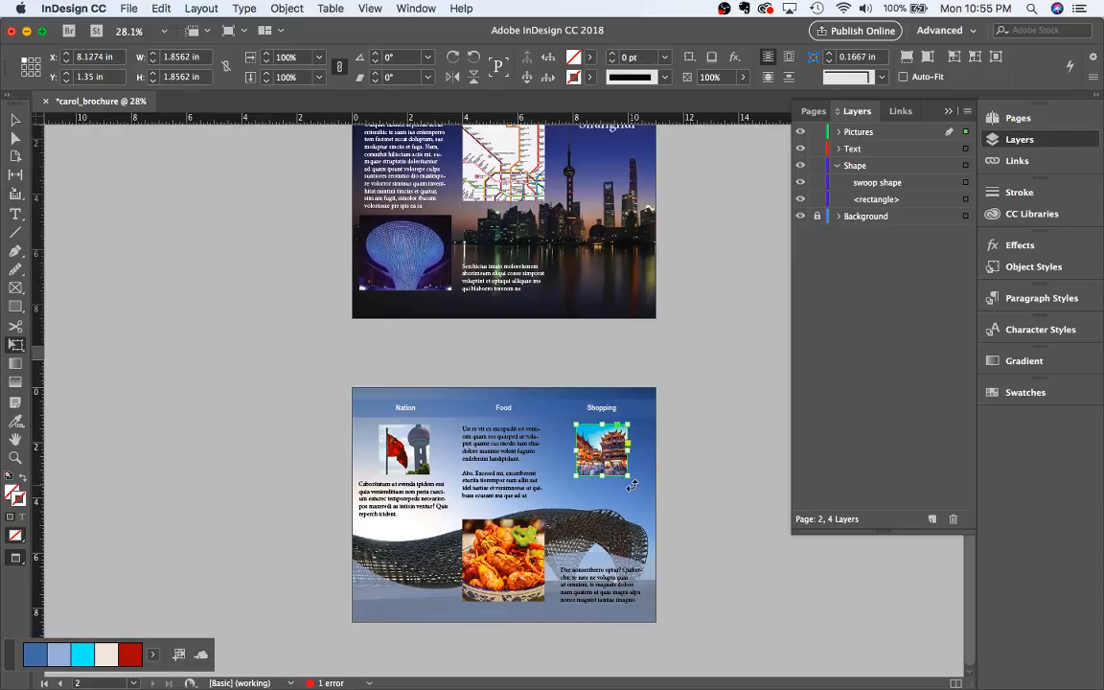
mouse_move(629, 476)
mouse_down()
mouse_move(650, 494)
mouse_move(621, 476)
mouse_up()
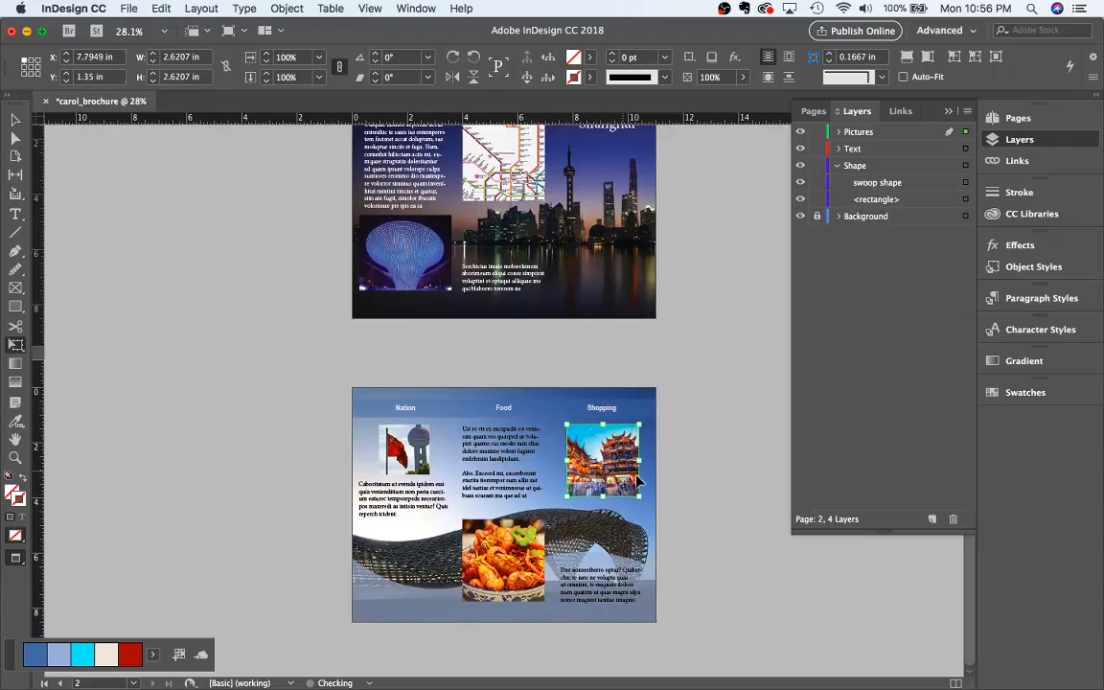
drag(712, 515, 712, 516)
Set the opacity of the swoop shape on page 2 to 86%
scroll(712, 516, up, 3)
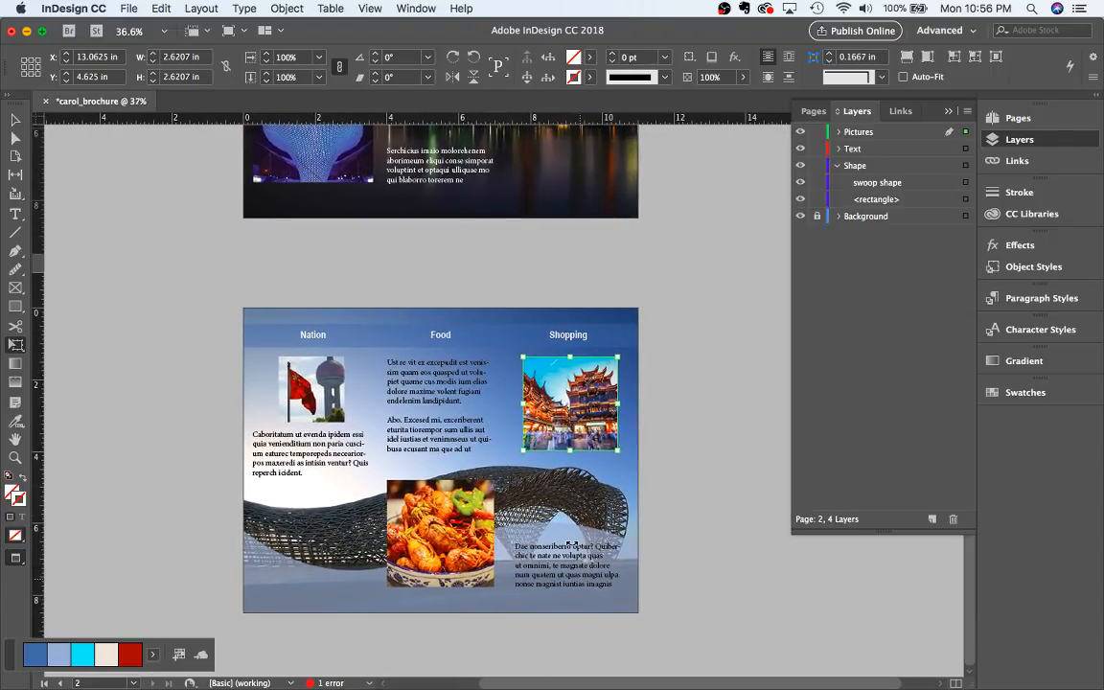
scroll(572, 544, up, 1)
scroll(595, 495, up, 5)
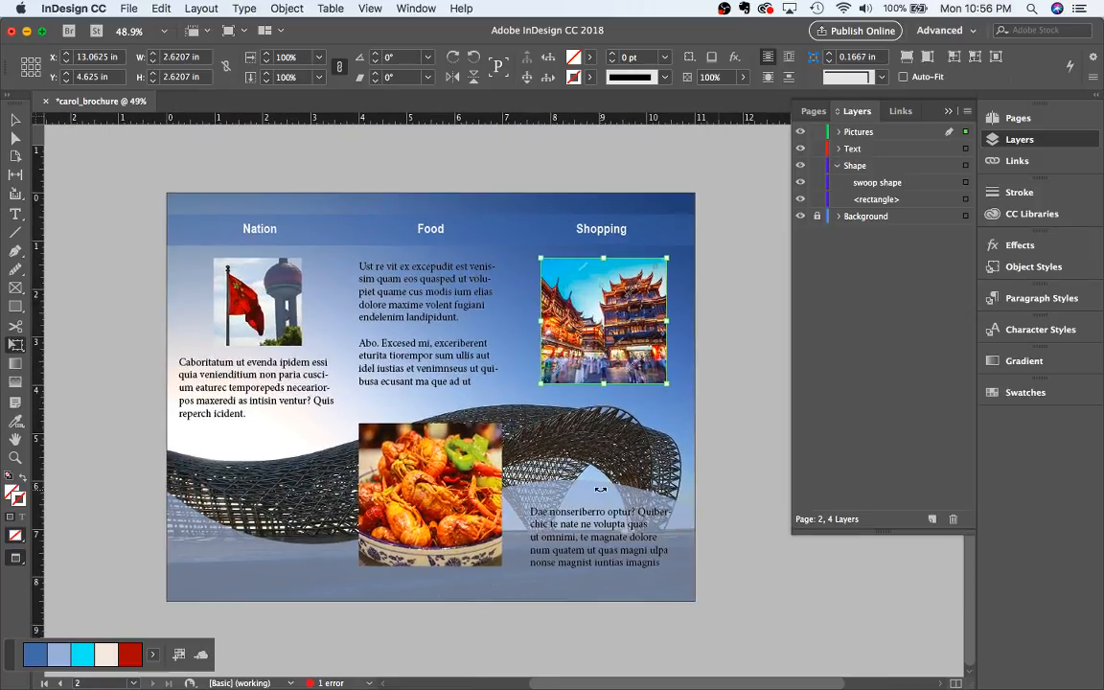
scroll(600, 489, up, 1)
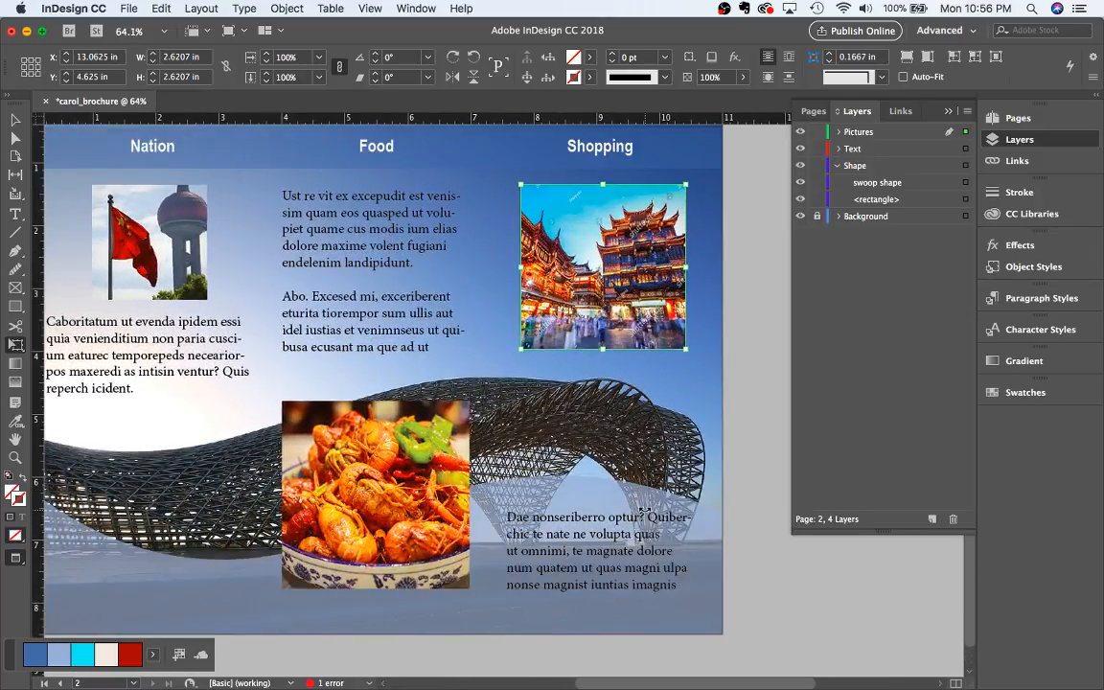
click(887, 186)
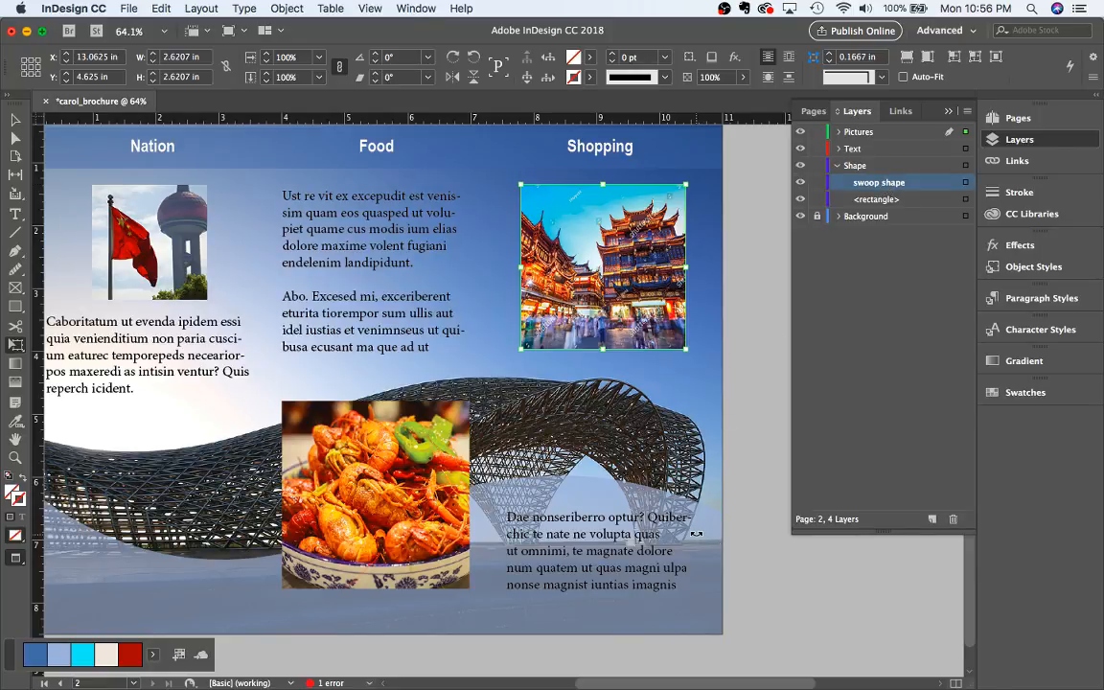
key(v)
click(703, 560)
click(745, 78)
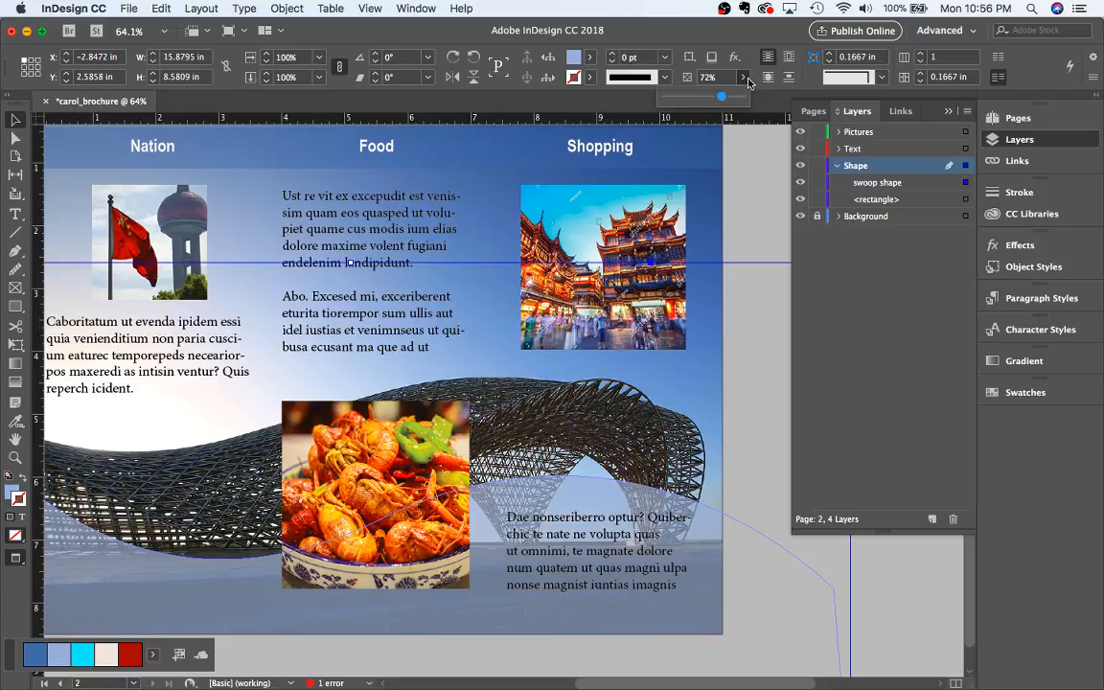
drag(728, 102, 731, 101)
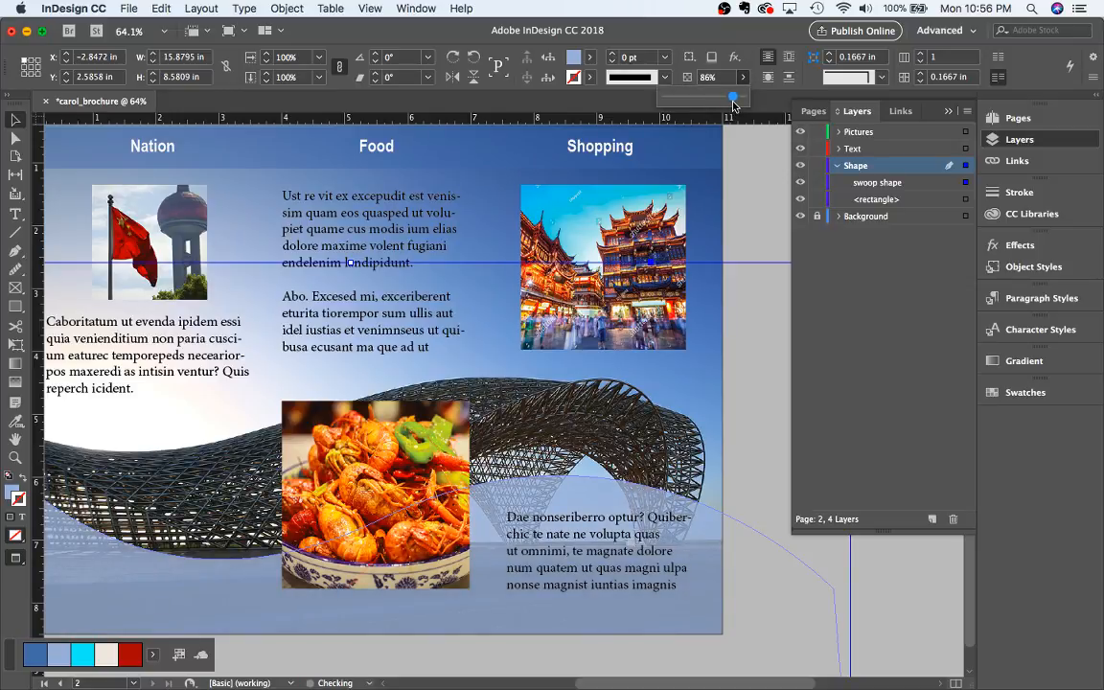
click(724, 367)
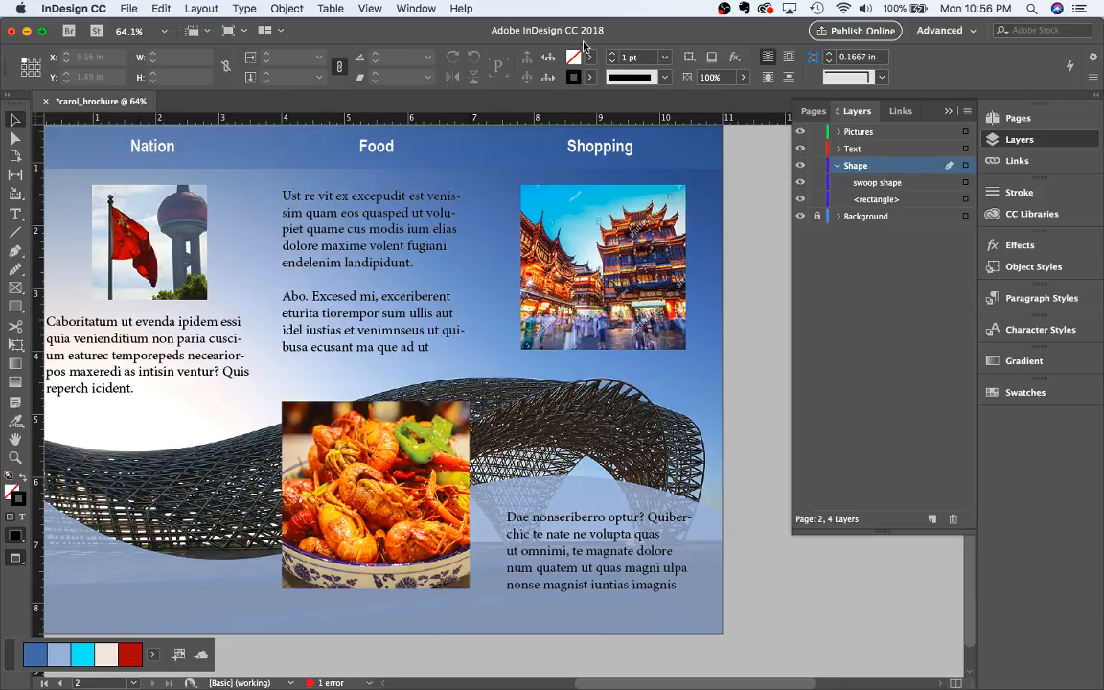
click(721, 599)
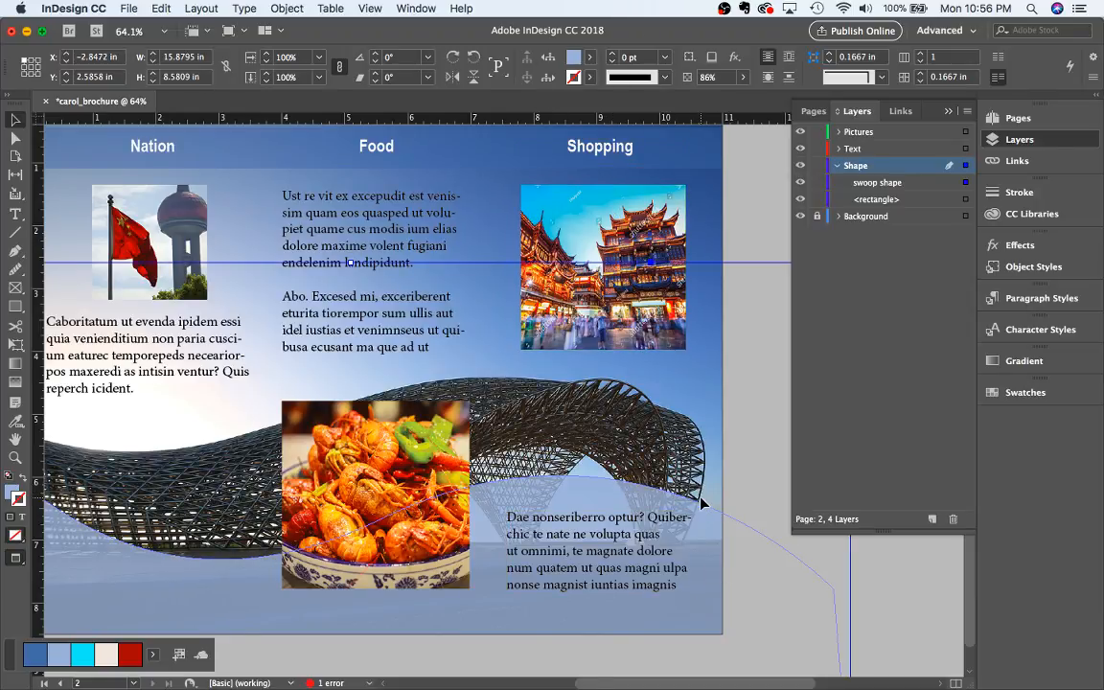
click(882, 604)
scroll(882, 604, down, 2)
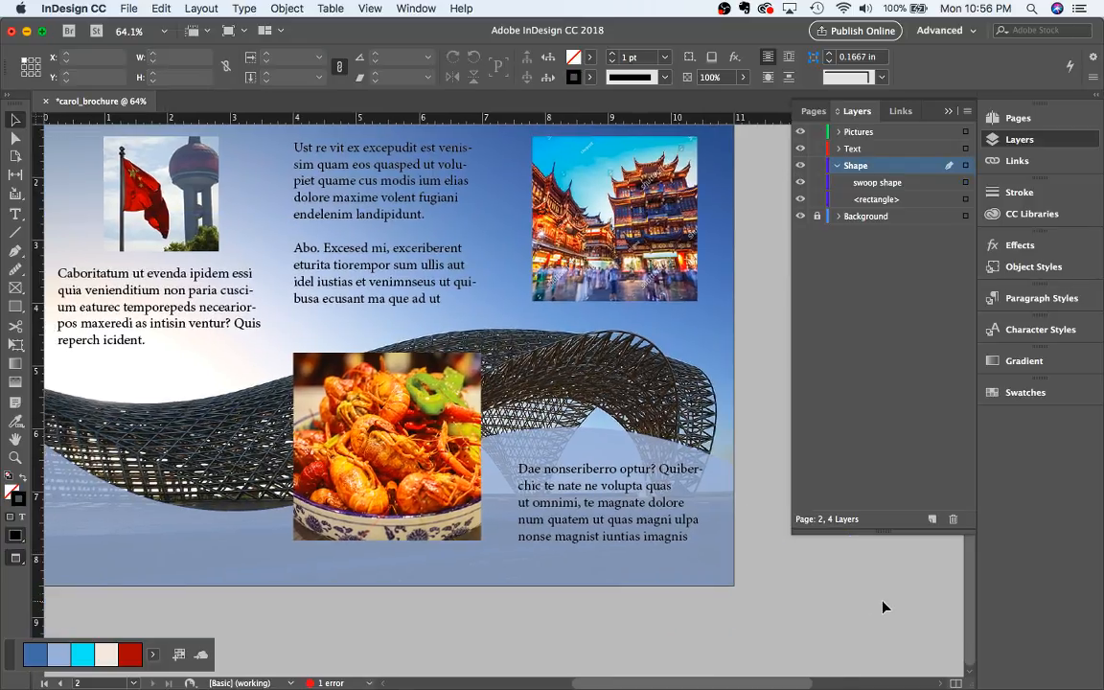
scroll(882, 604, left, 3)
scroll(883, 606, up, 2)
scroll(883, 607, right, 3)
Apply a diagonal gradient feather to the swoop shape so it stays solid at the lower right and fades toward the upper left
click(604, 464)
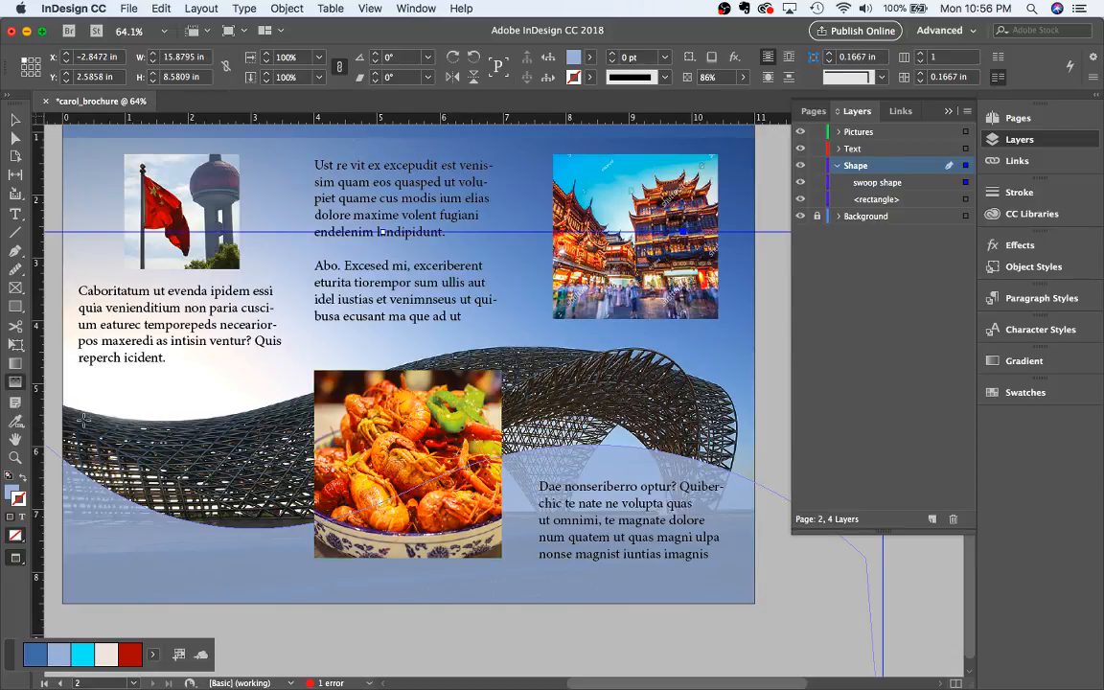
scroll(521, 587, down, 2)
scroll(522, 583, down, 1)
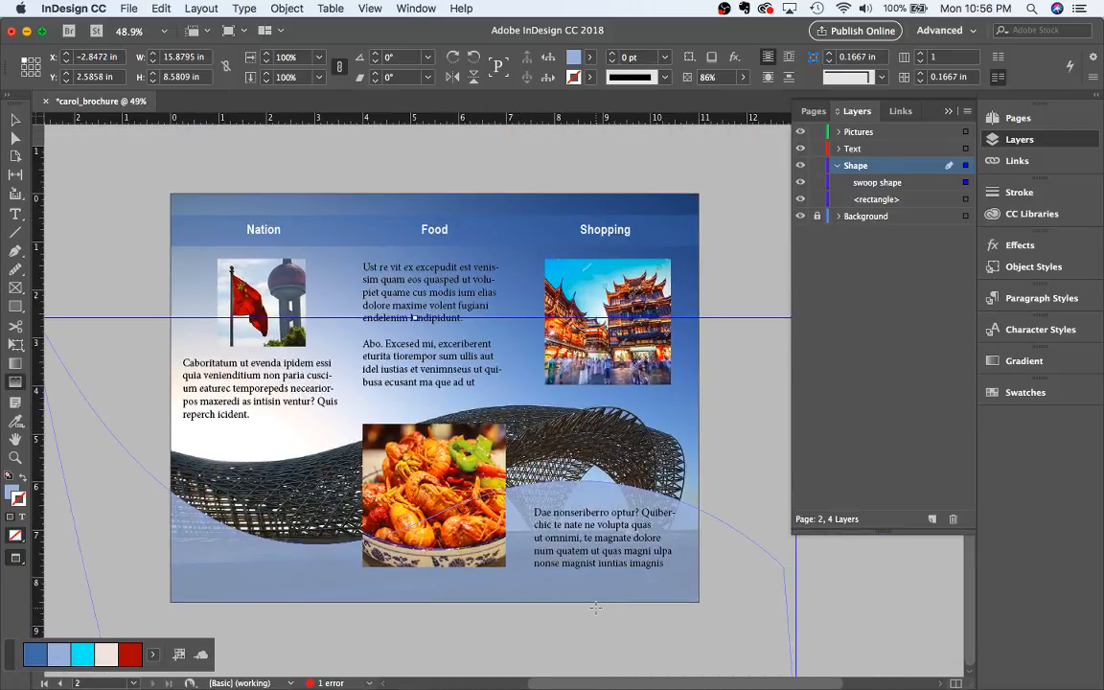
scroll(521, 583, right, 1)
drag(822, 660, 387, 427)
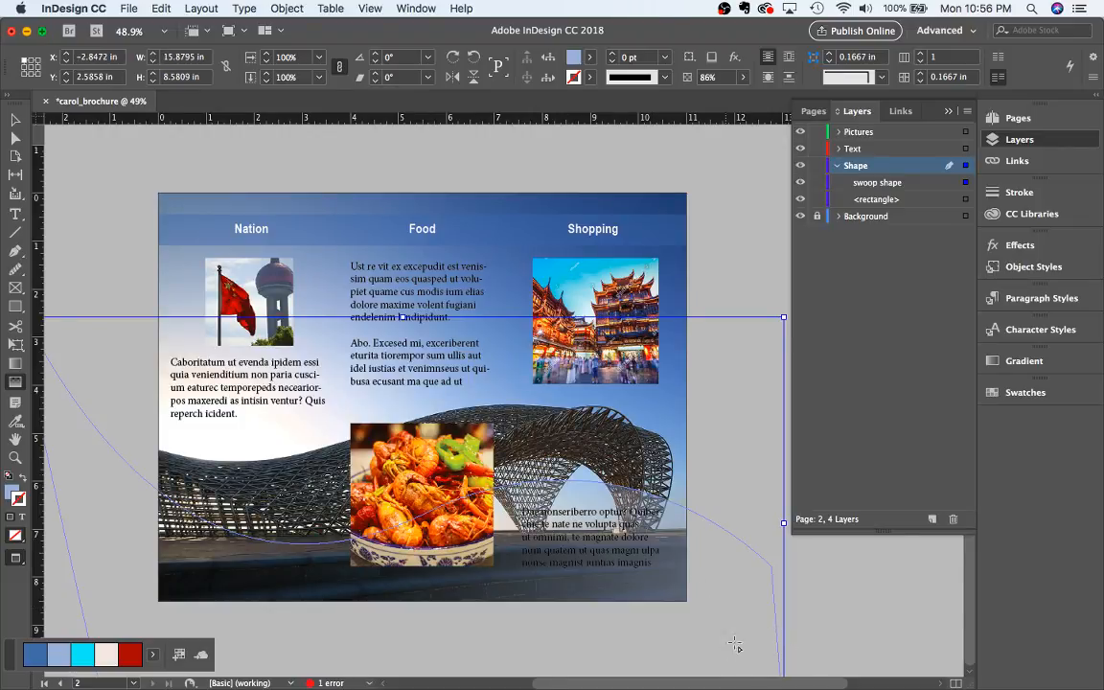
drag(842, 604, 125, 213)
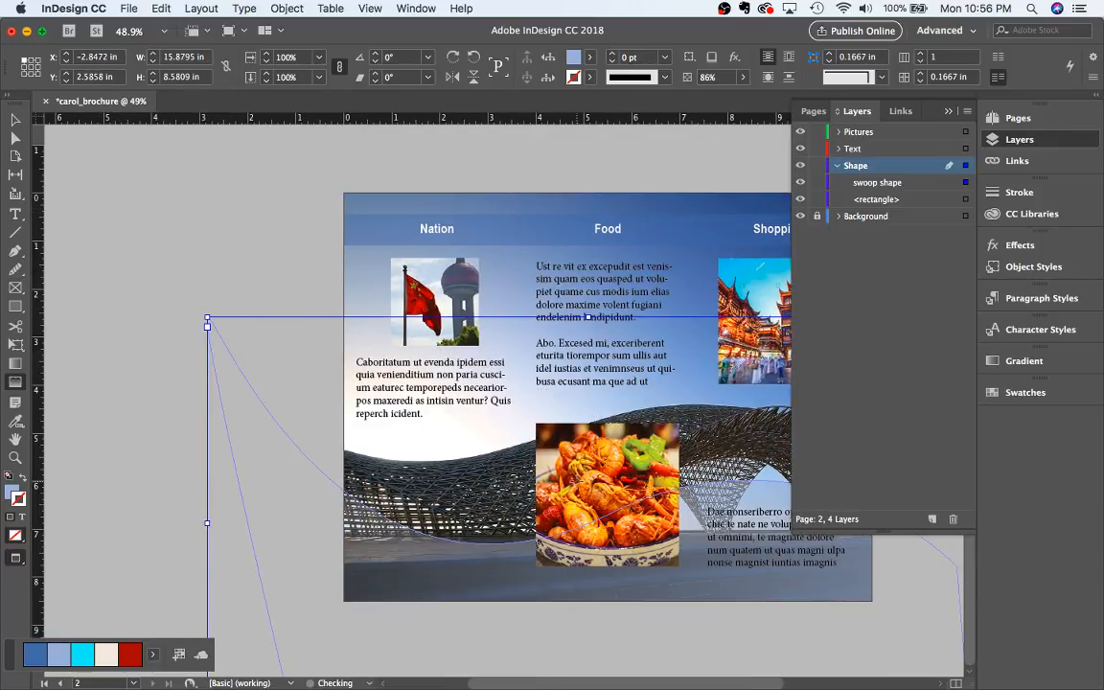
scroll(719, 596, right, 5)
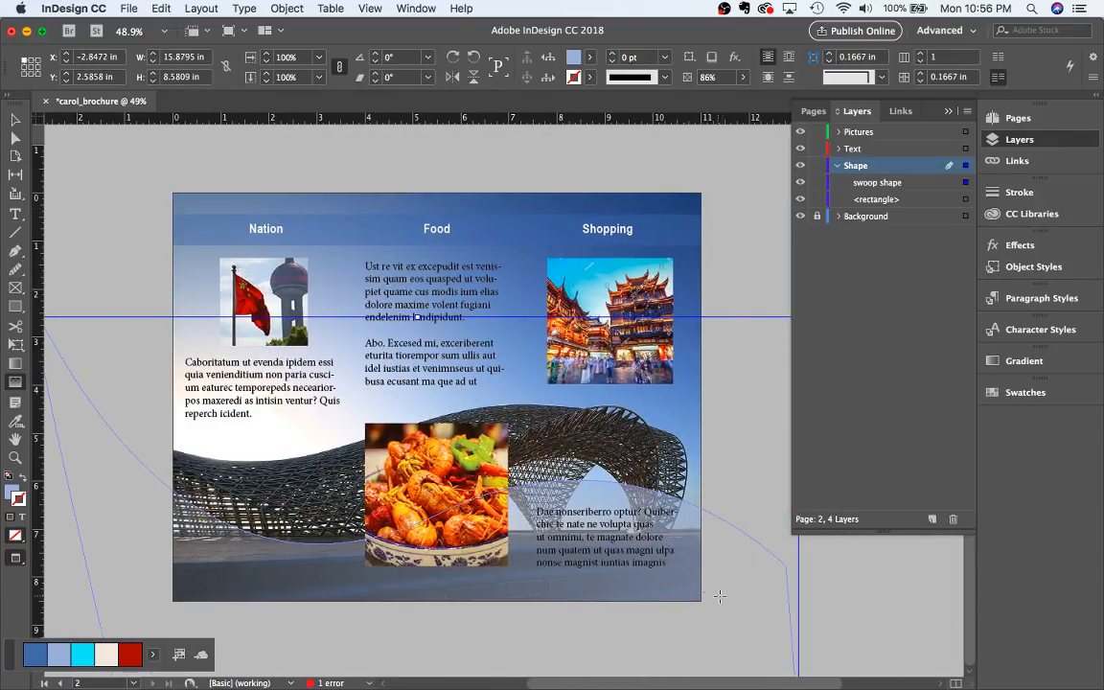
drag(723, 634, 354, 370)
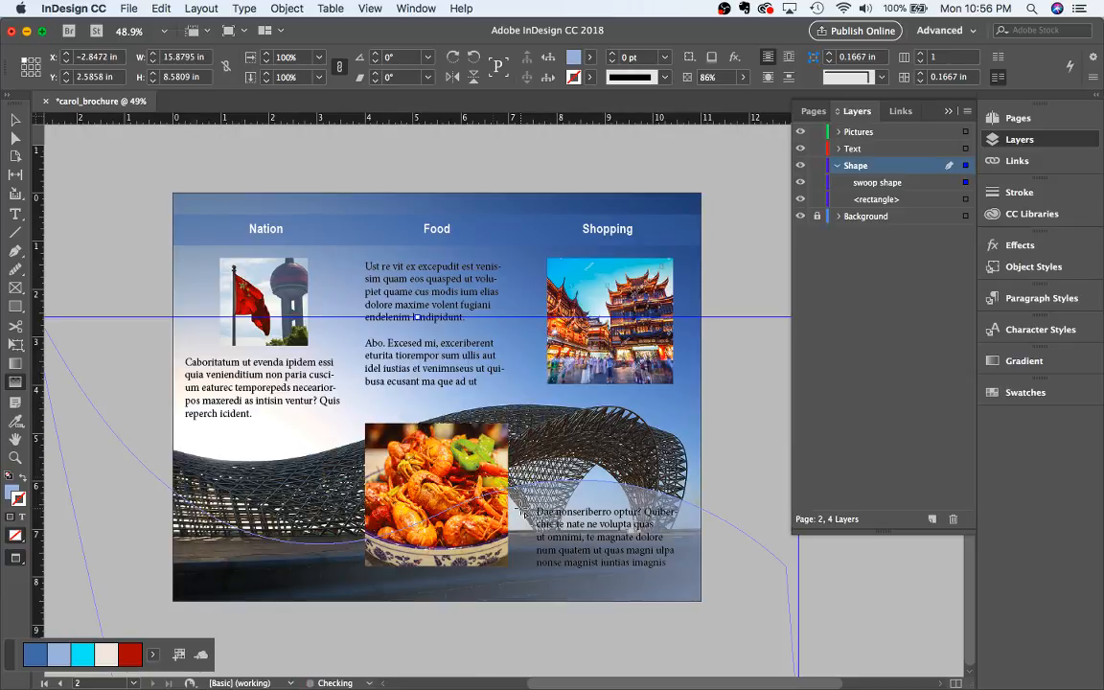
drag(596, 580, 162, 302)
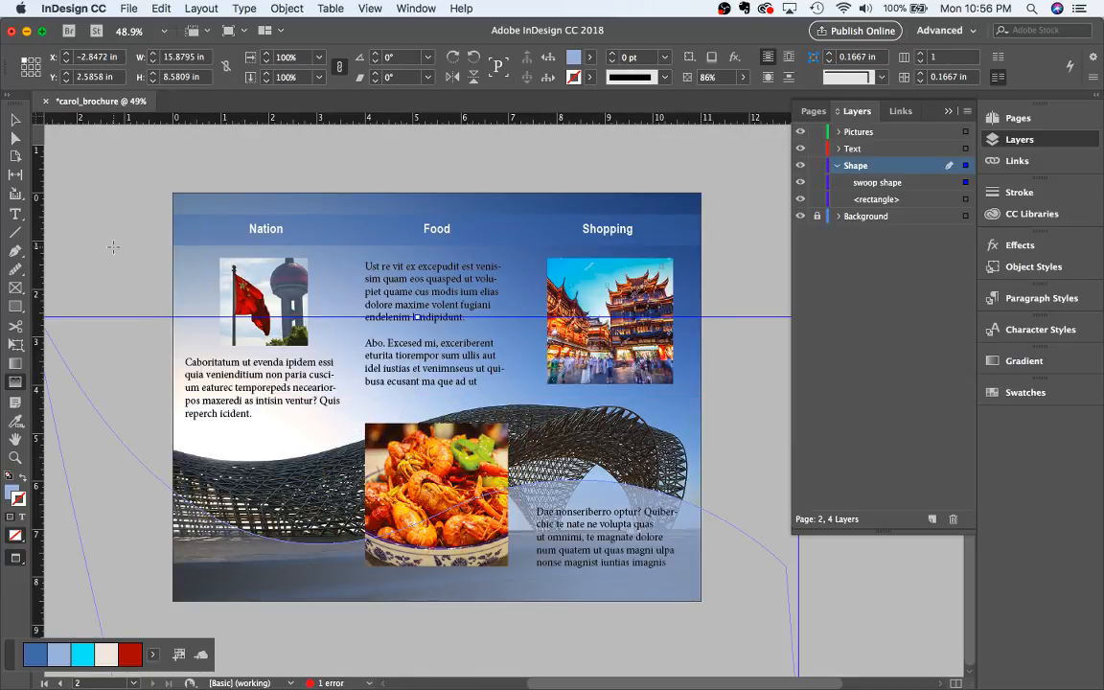
click(15, 121)
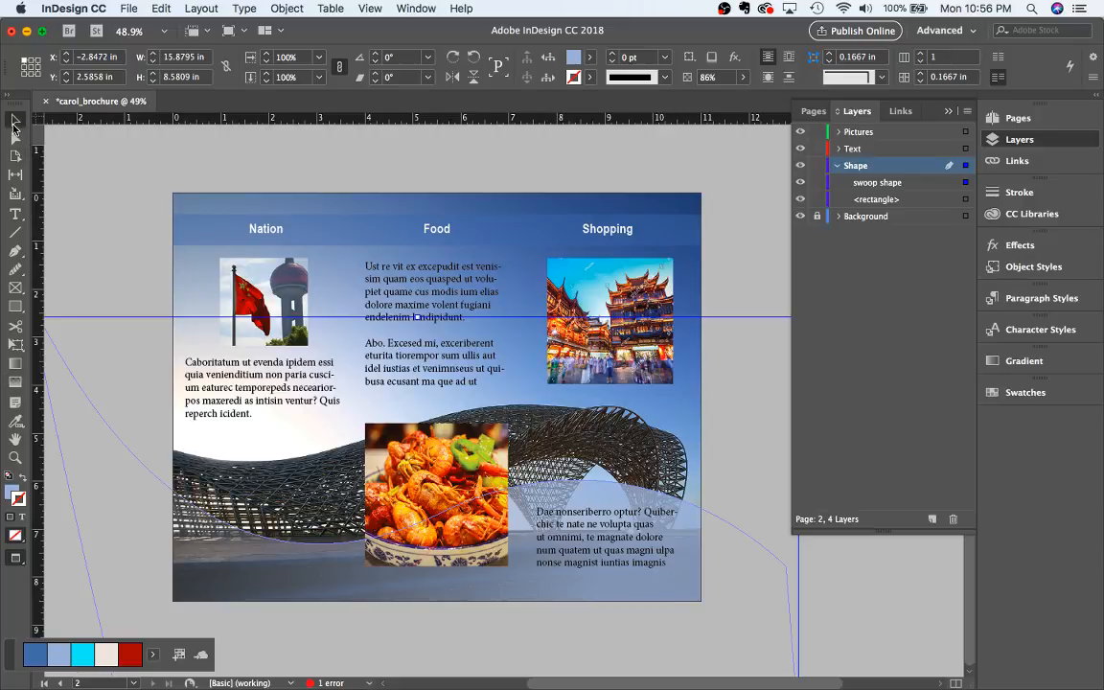
click(110, 209)
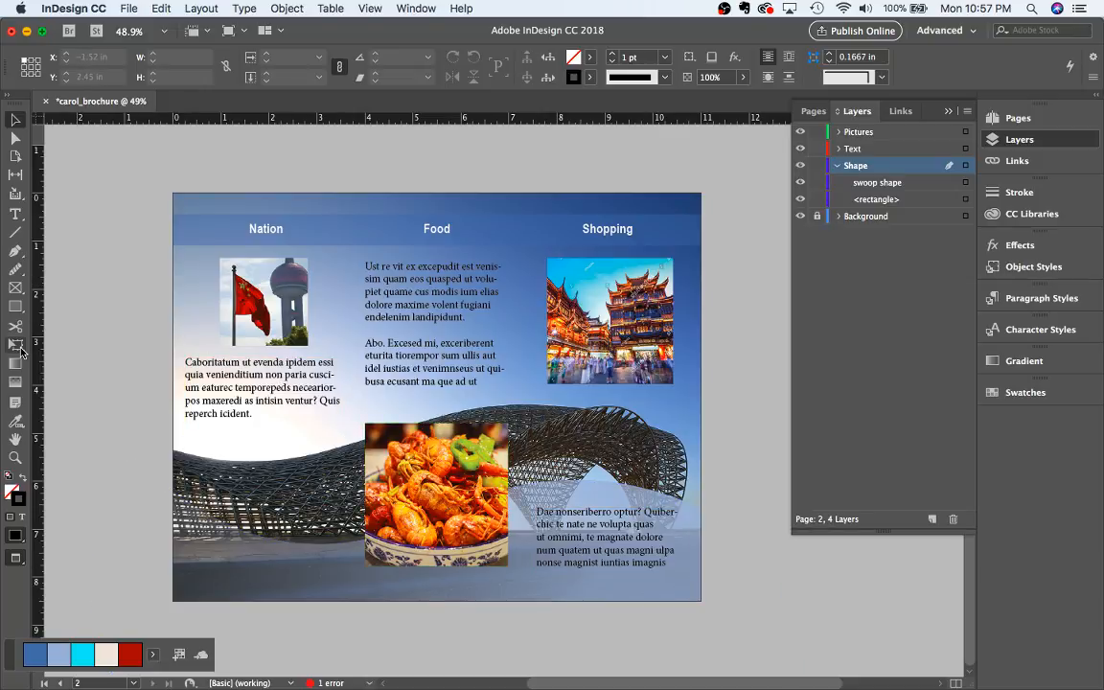
Redraw the swoop shape's gradient feather diagonally from beside the Shopping text toward the Nation picture
click(17, 382)
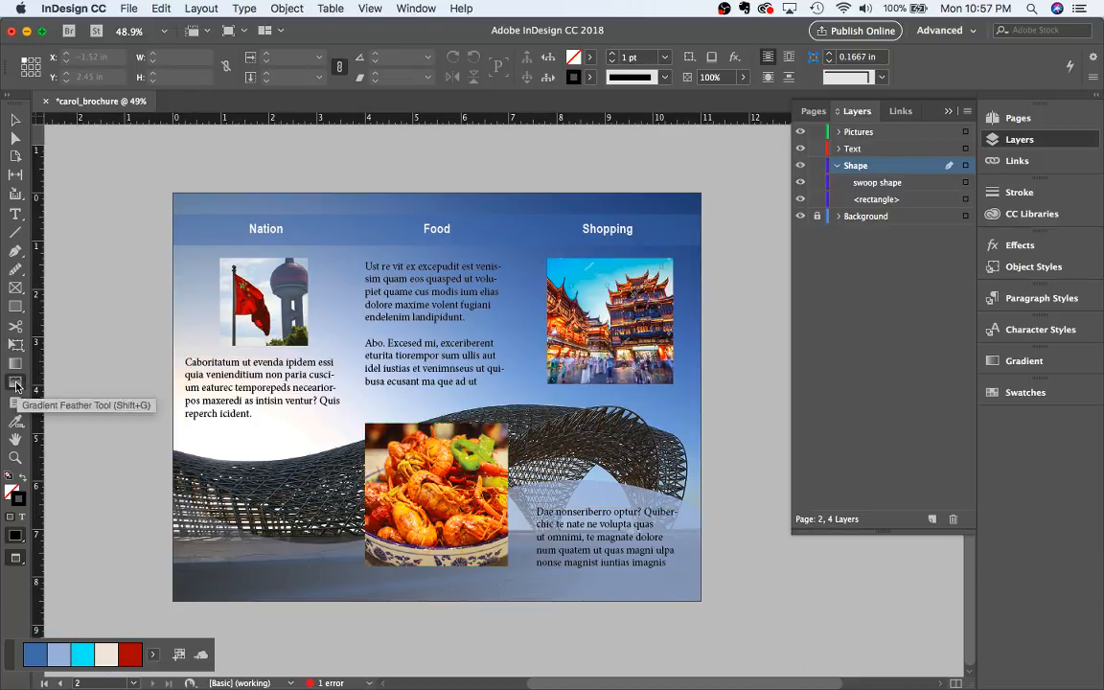
click(534, 522)
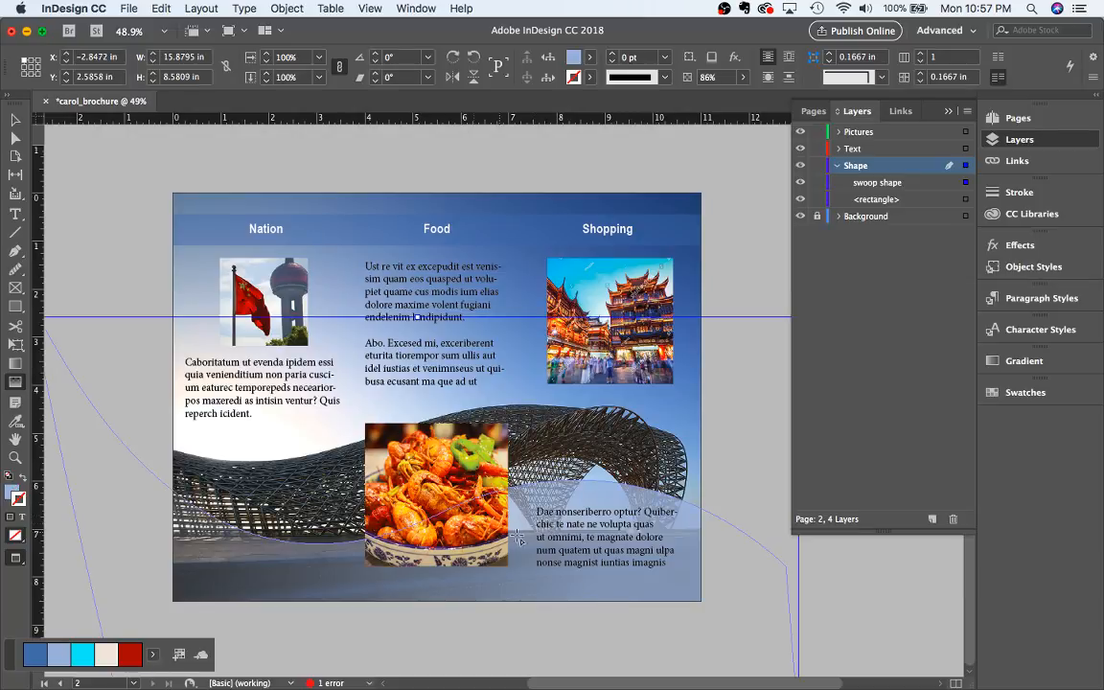
drag(521, 516, 251, 342)
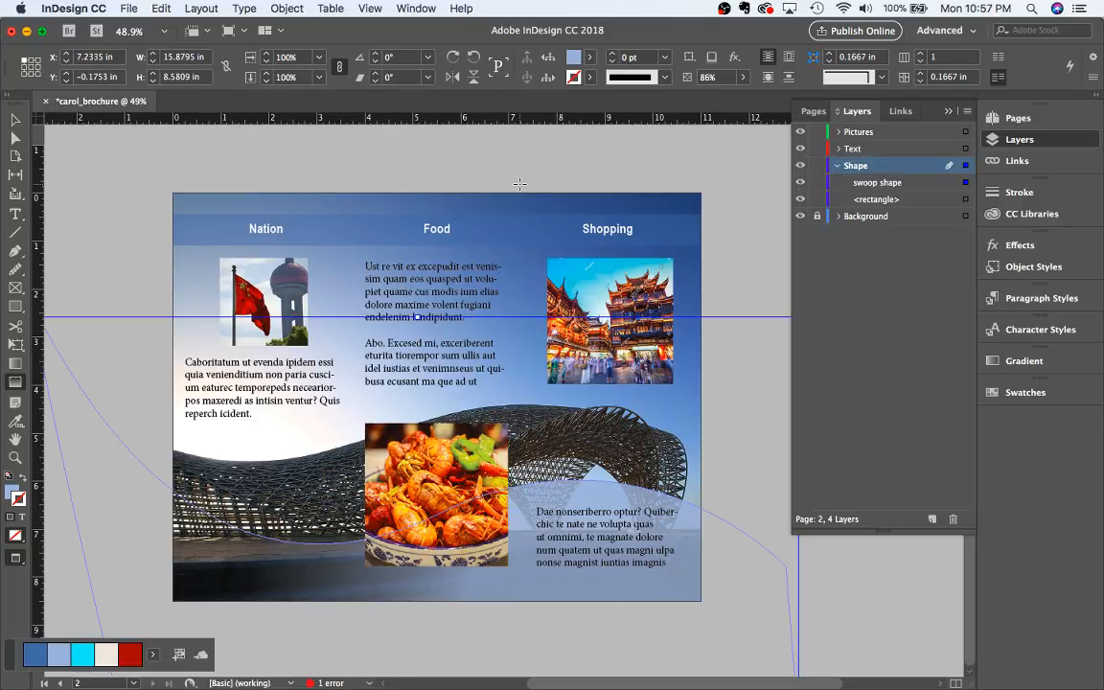
click(15, 120)
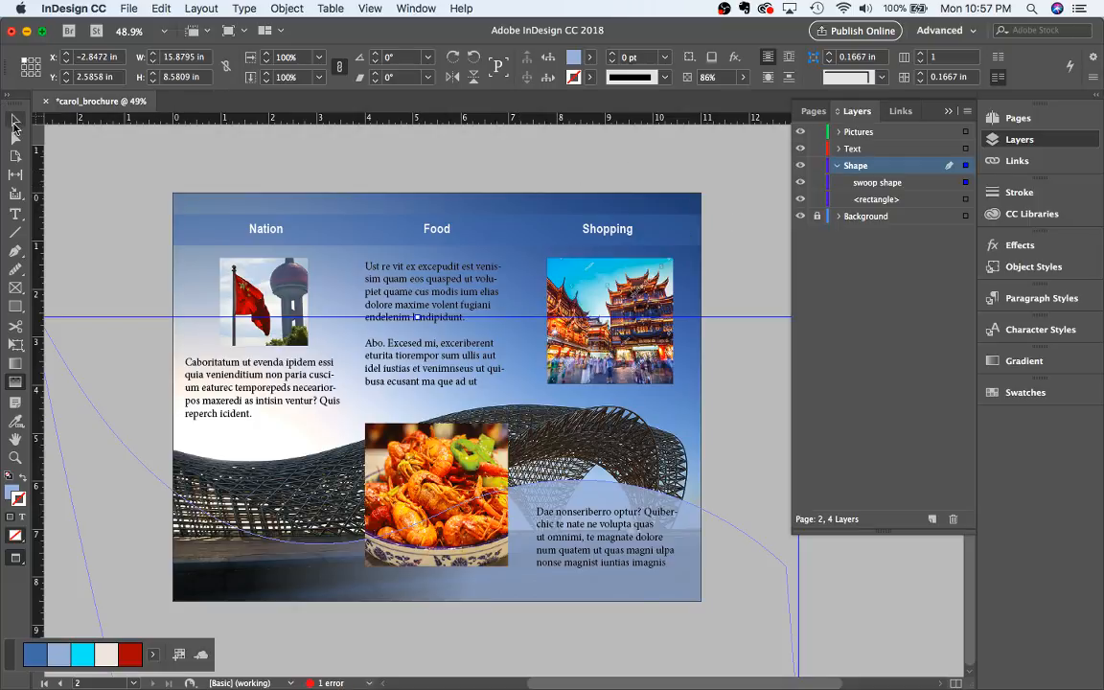
click(141, 266)
Nudge the swoop shape on page 2 right and down to about X -2.6 in, Y 2.81 in
scroll(183, 430, right, 1)
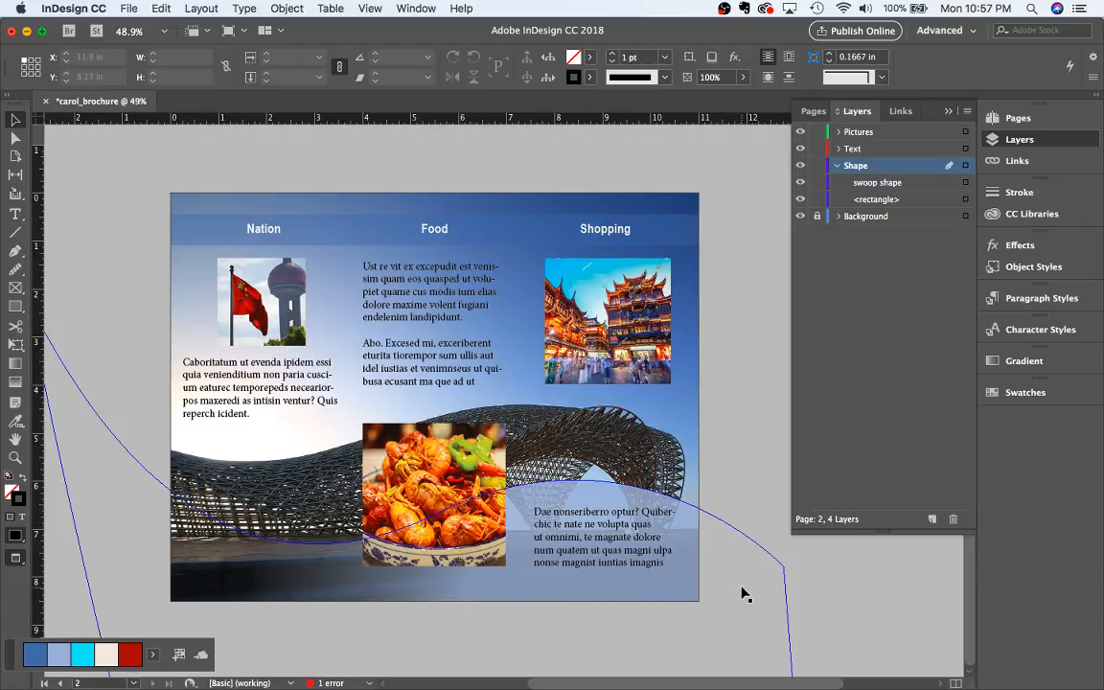
scroll(759, 449, down, 3)
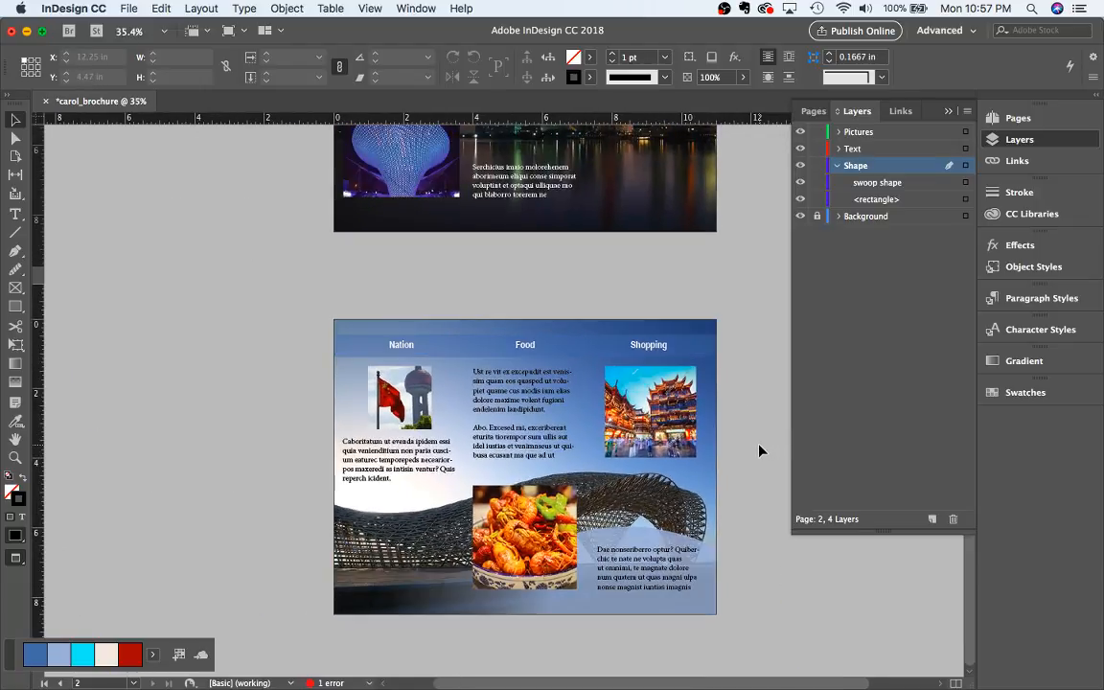
scroll(759, 451, right, 5)
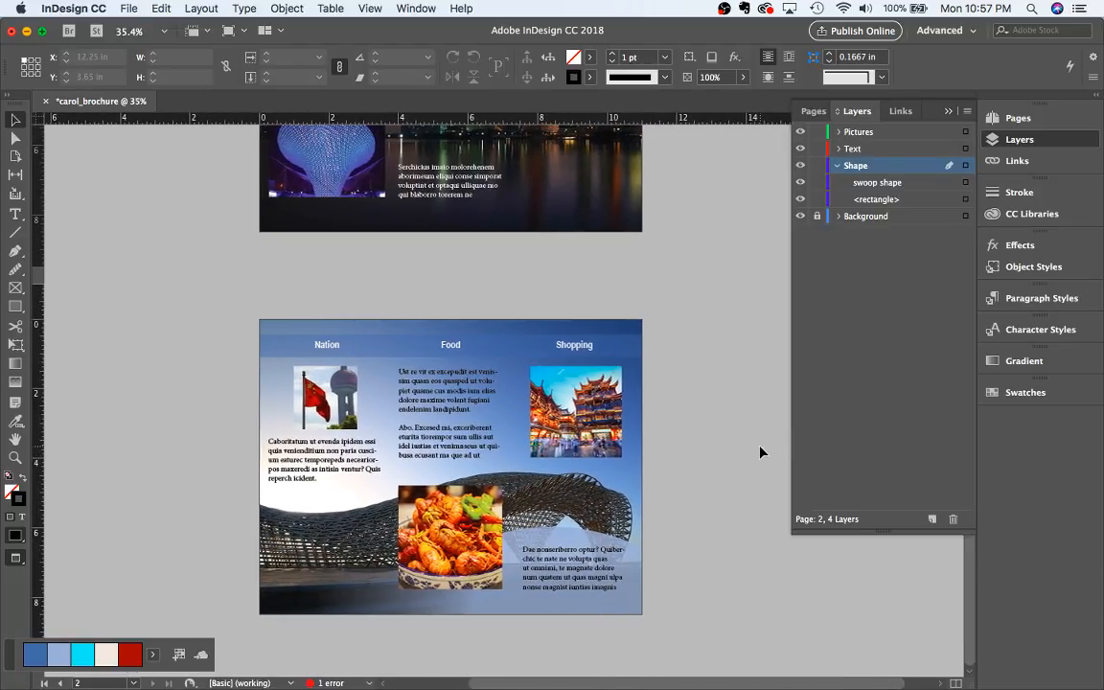
click(527, 592)
key(Right)
key(Right)
key(Right)
key(Right)
key(Right)
key(Right)
key(Right)
key(Right)
key(Right)
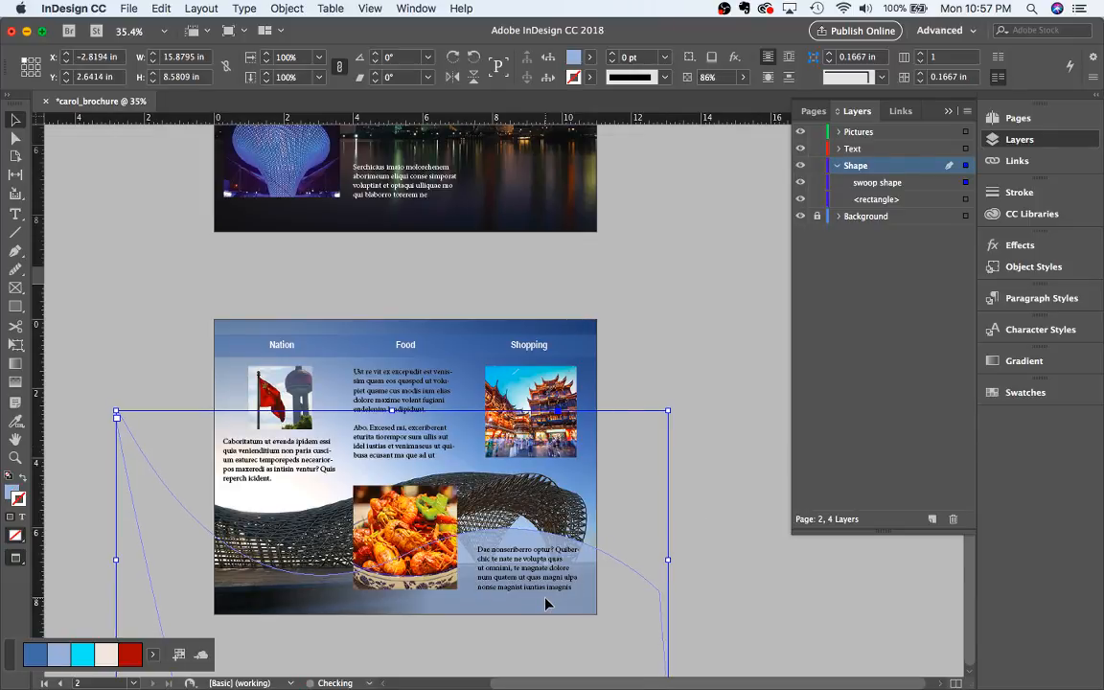
key(Down)
key(Down)
key(Down)
key(Down)
key(Down)
key(Down)
key(Down)
key(Down)
key(Down)
key(Down)
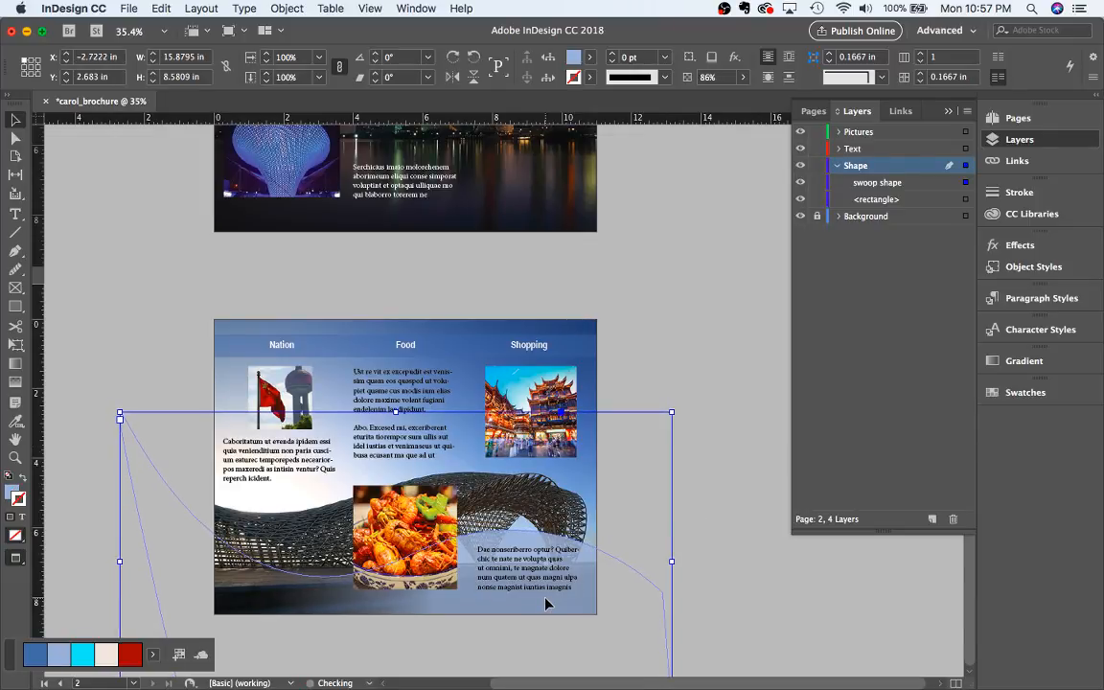
key(Right)
key(Right)
key(Right)
key(Down)
key(Down)
key(Down)
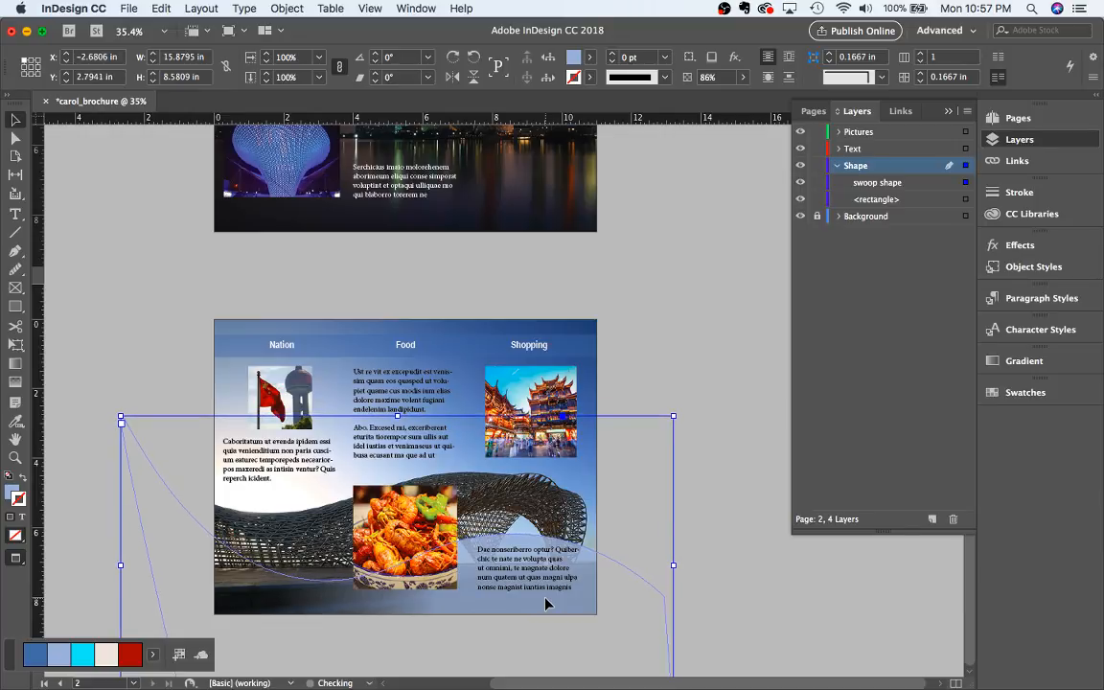
key(Right)
key(Right)
key(Right)
key(Right)
key(Right)
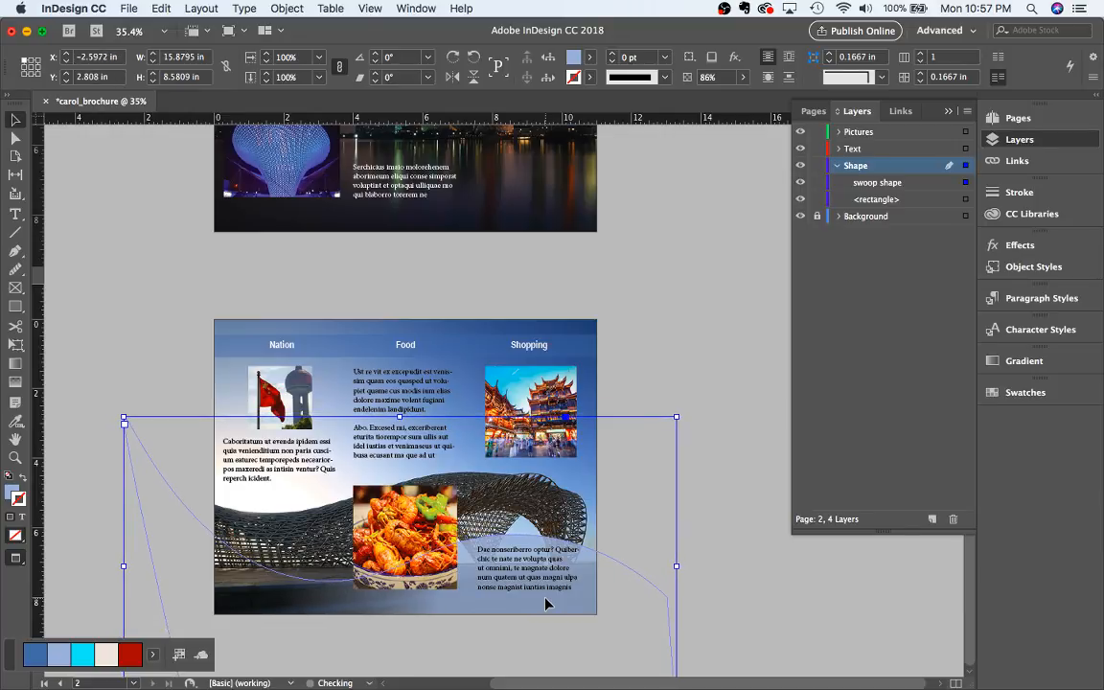
click(696, 622)
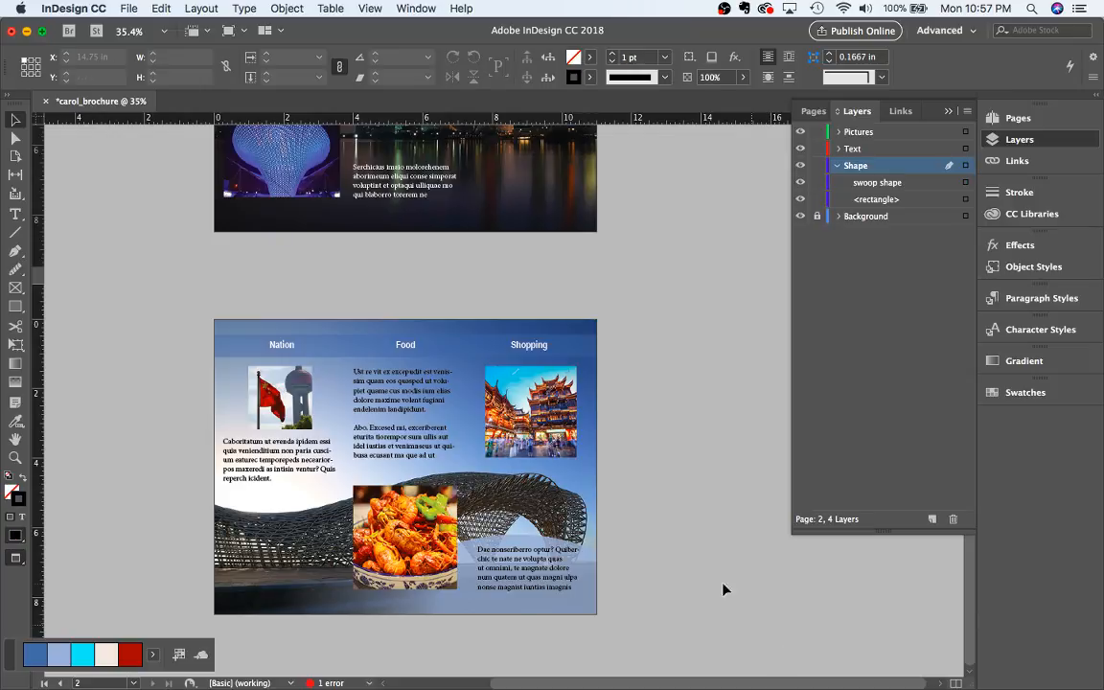
Review the layout of both brochure pages, including the Nation picture on page 2
scroll(719, 579, right, 1)
scroll(683, 541, right, 2)
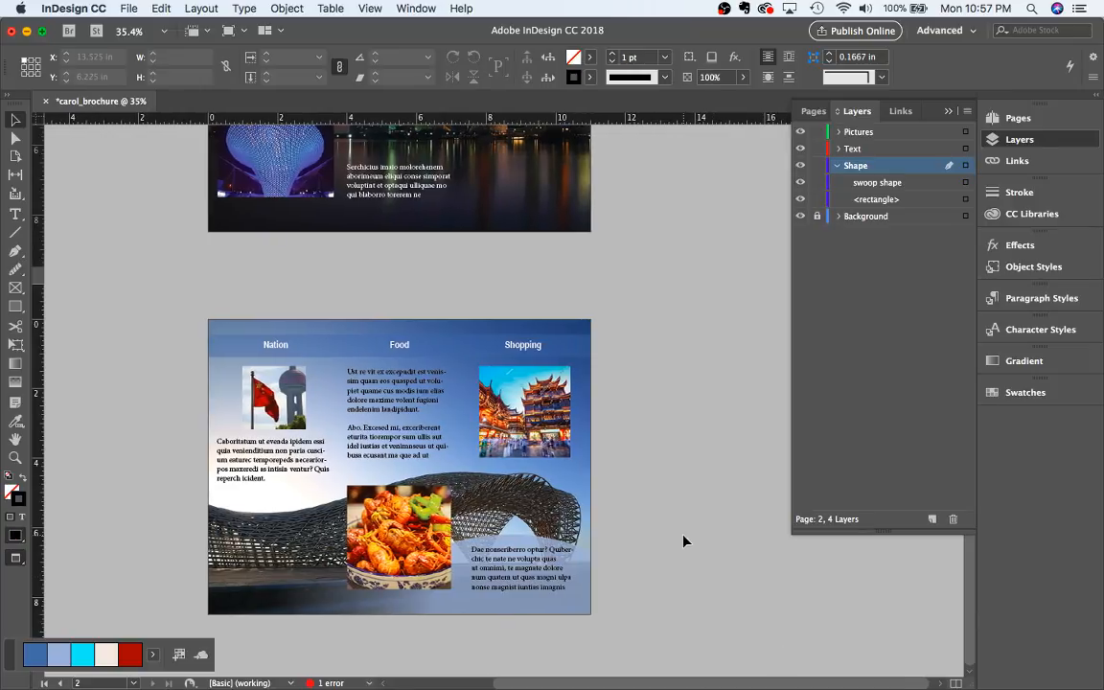
scroll(675, 542, down, 1)
scroll(674, 542, up, 2)
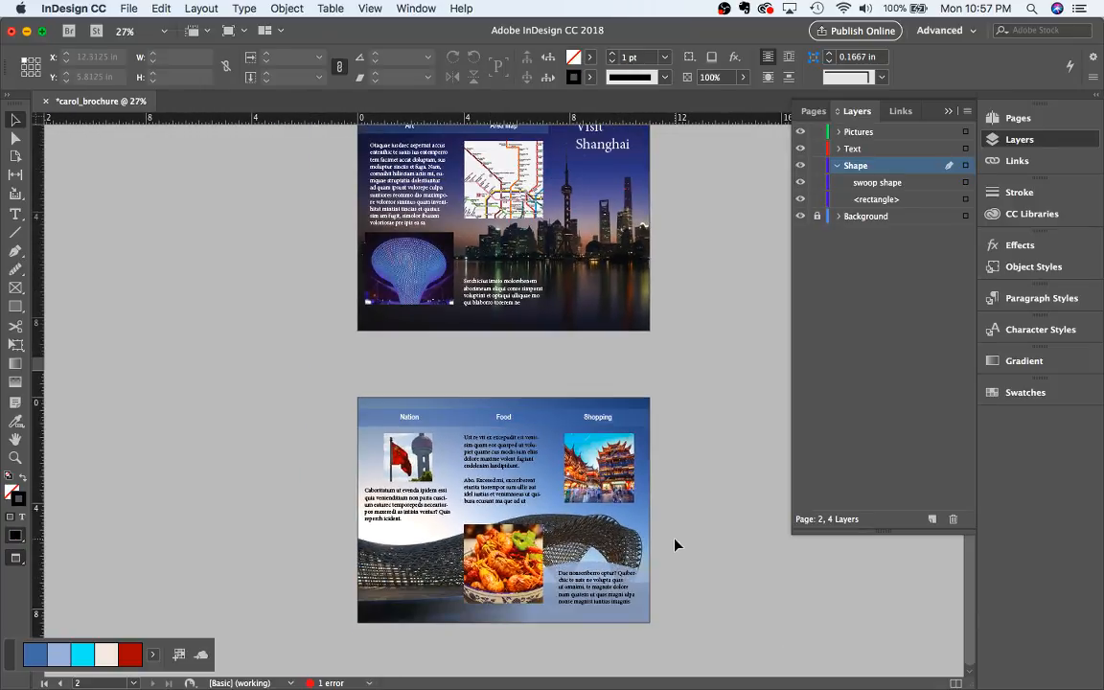
scroll(674, 545, down, 1)
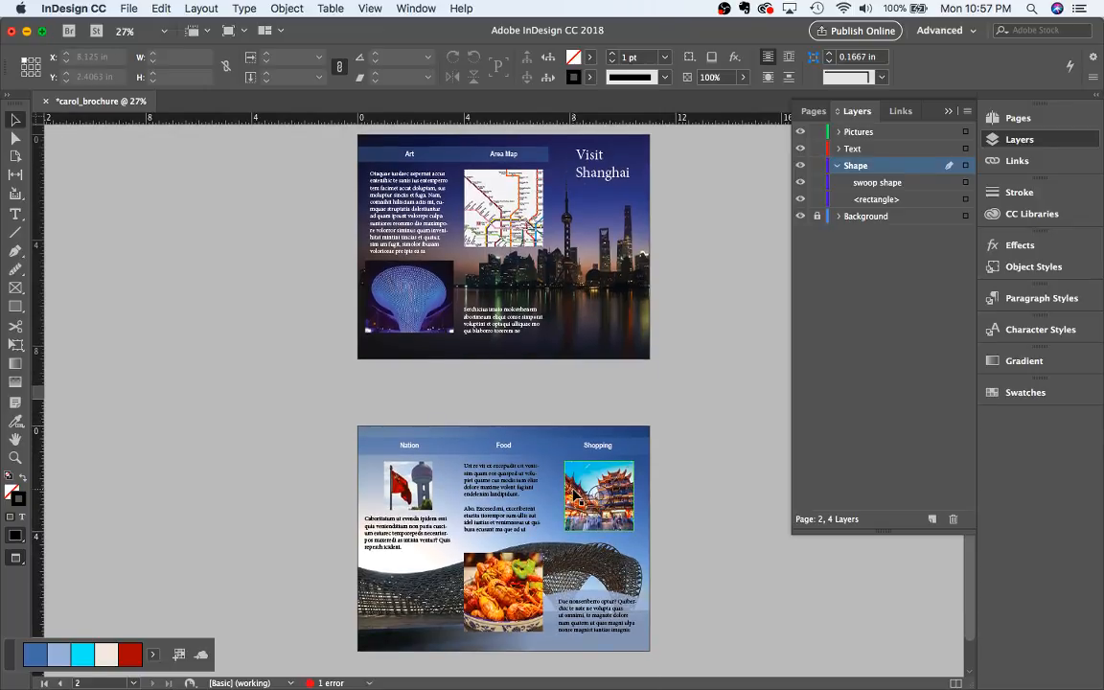
click(391, 533)
click(407, 484)
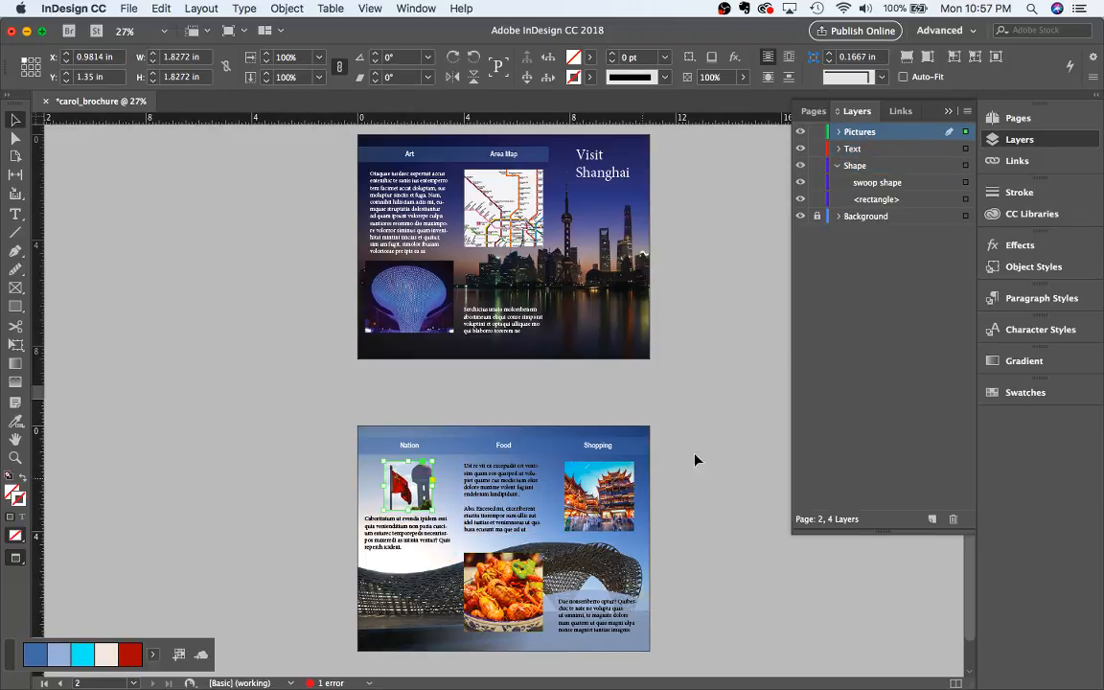
scroll(648, 341, up, 4)
scroll(648, 341, up, 4)
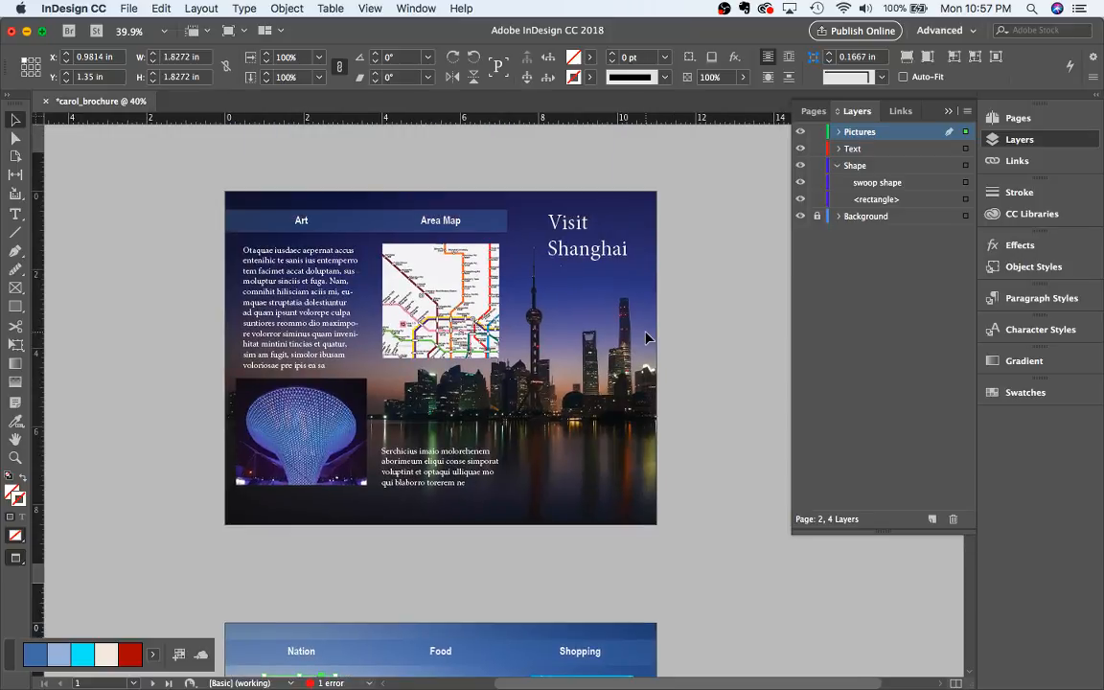
Switch the cover panel of page 1 out of preview so its guides and frame edges show
click(558, 226)
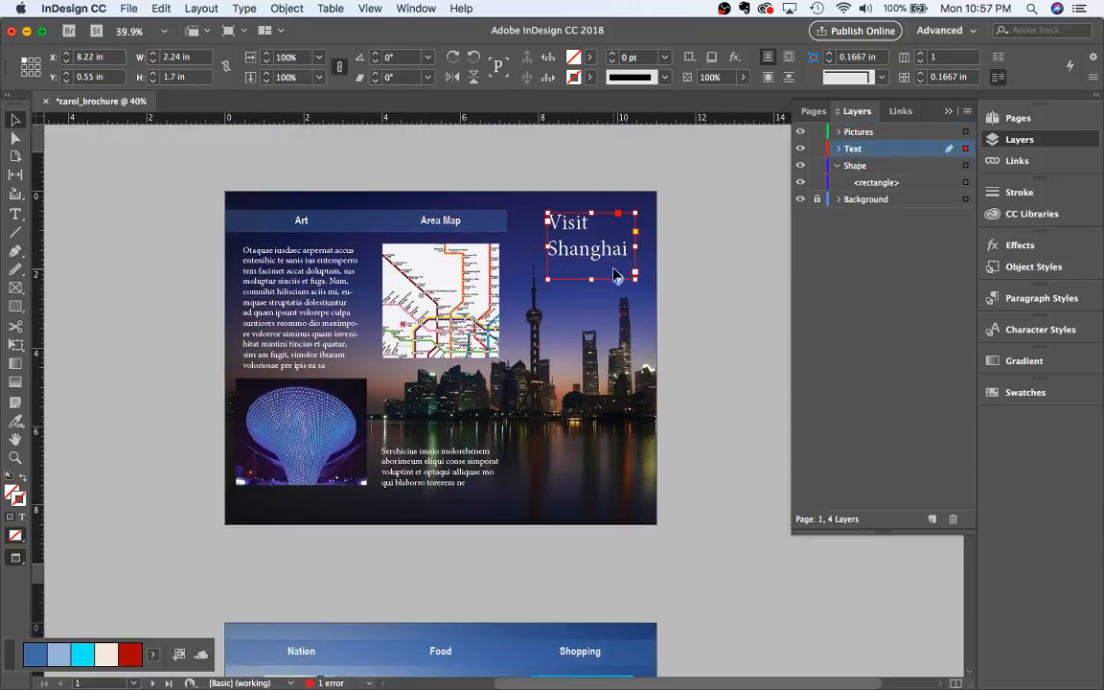
scroll(650, 373, up, 2)
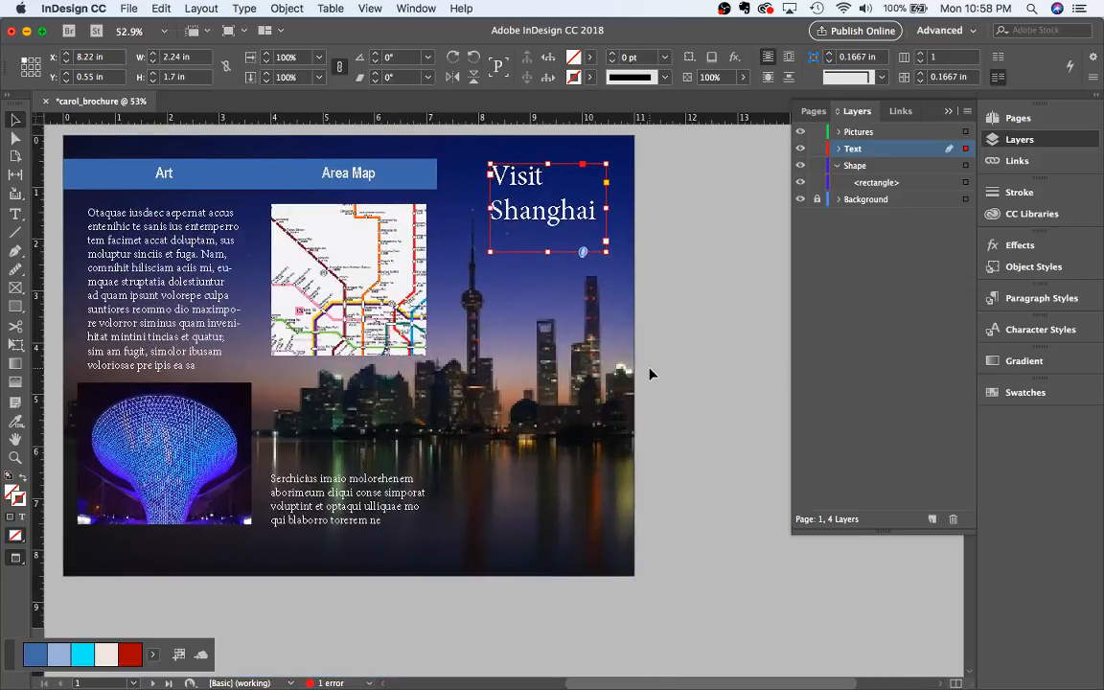
scroll(650, 373, up, 2)
scroll(617, 337, down, 2)
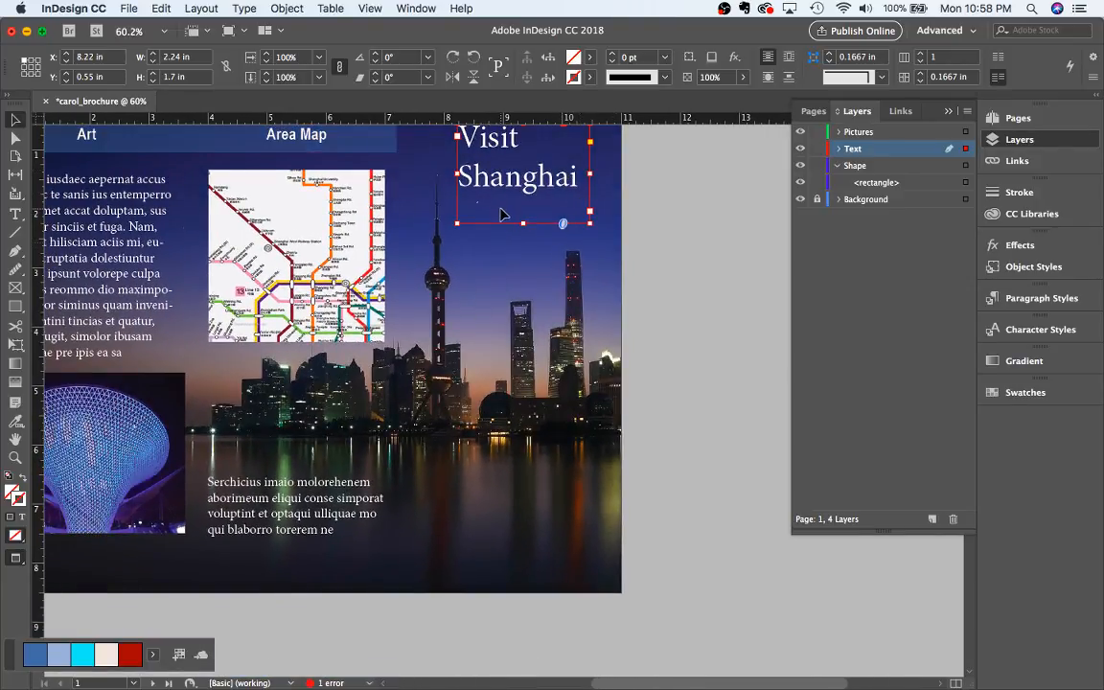
click(15, 212)
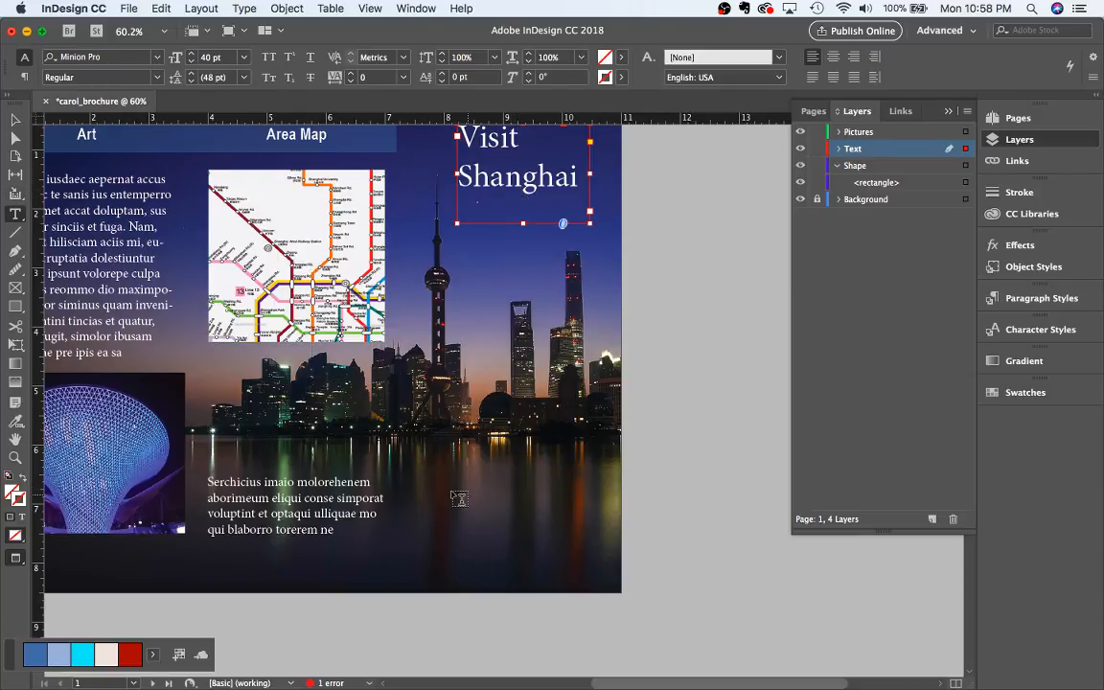
key(w)
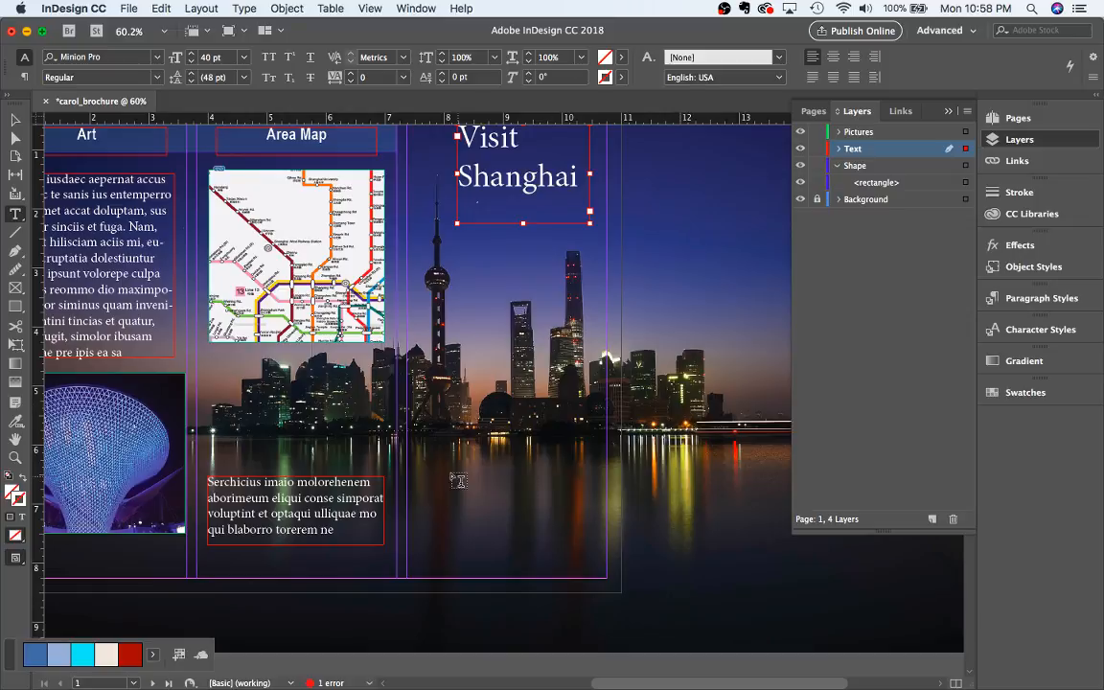
drag(430, 445, 581, 502)
key(super+z)
click(14, 119)
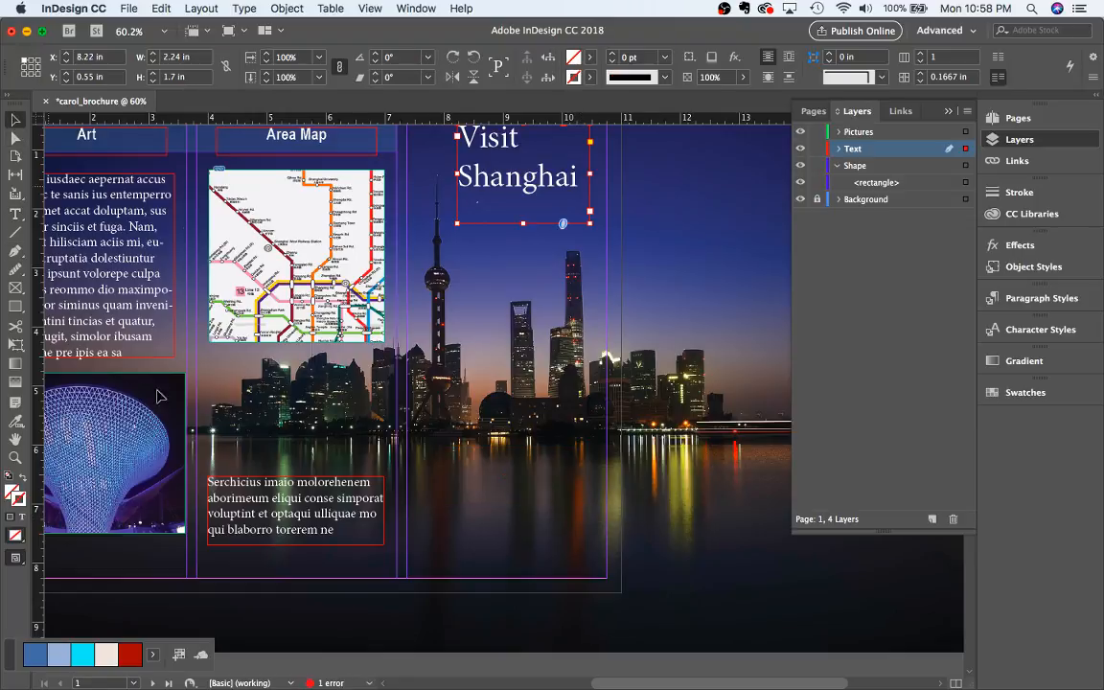
Copy the text frame below the area map into the cover panel, level with the original, at about X 7.57 in, Y 6.53 in
click(317, 494)
key(super+v)
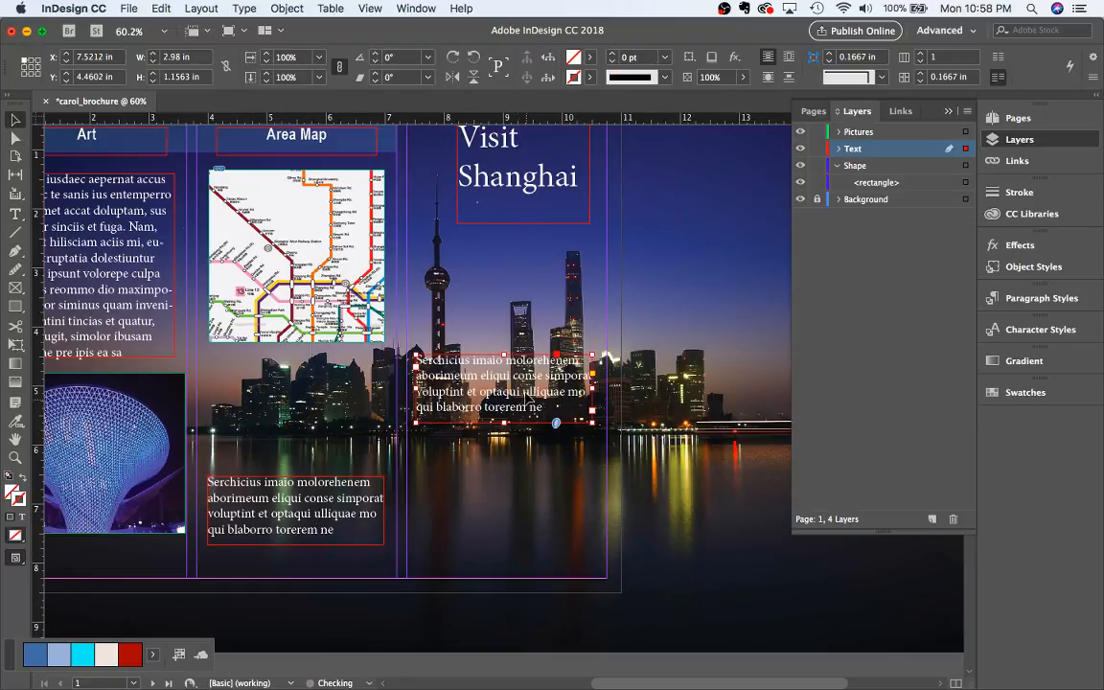
drag(525, 383, 518, 506)
Replace all placeholder text in the copied frame with "Lovely Tours for Lovely People"
double_click(519, 505)
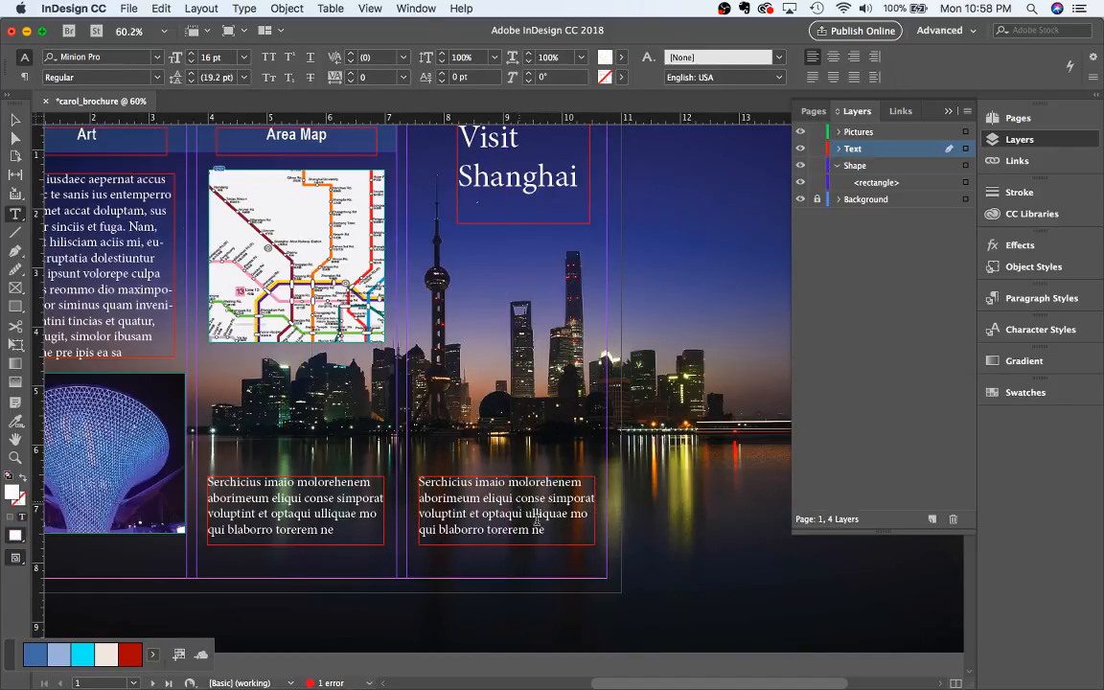
key(super+a)
key(BackSpace)
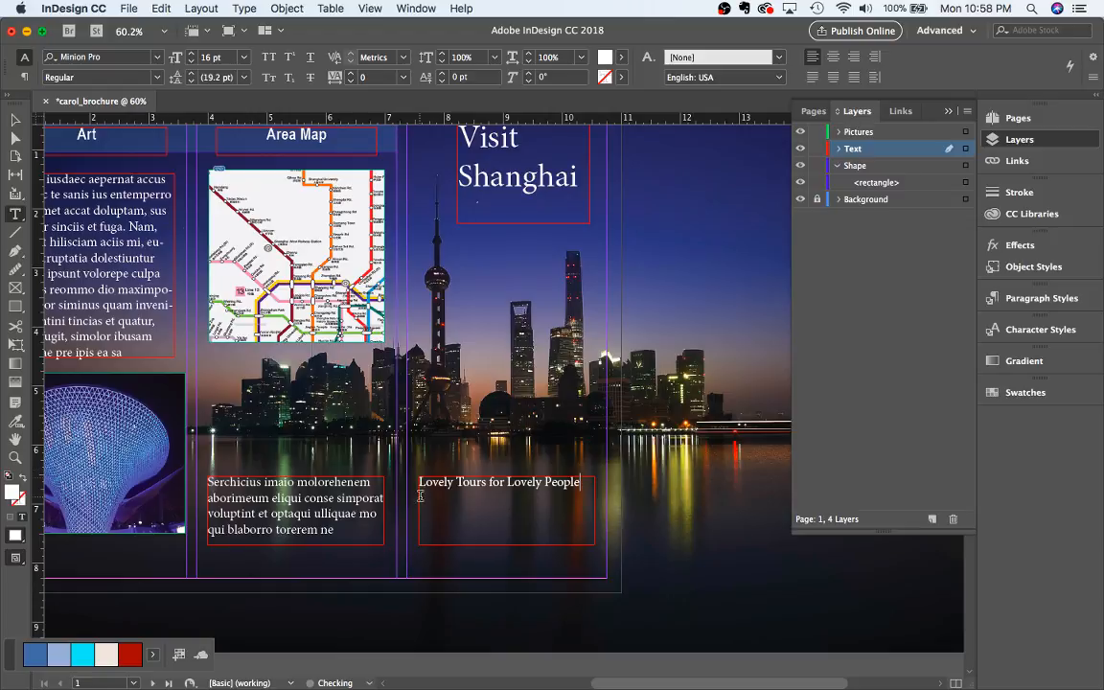
Break the tagline into three lines: "Lovely Tours", "for" and "Lovely People"
click(511, 483)
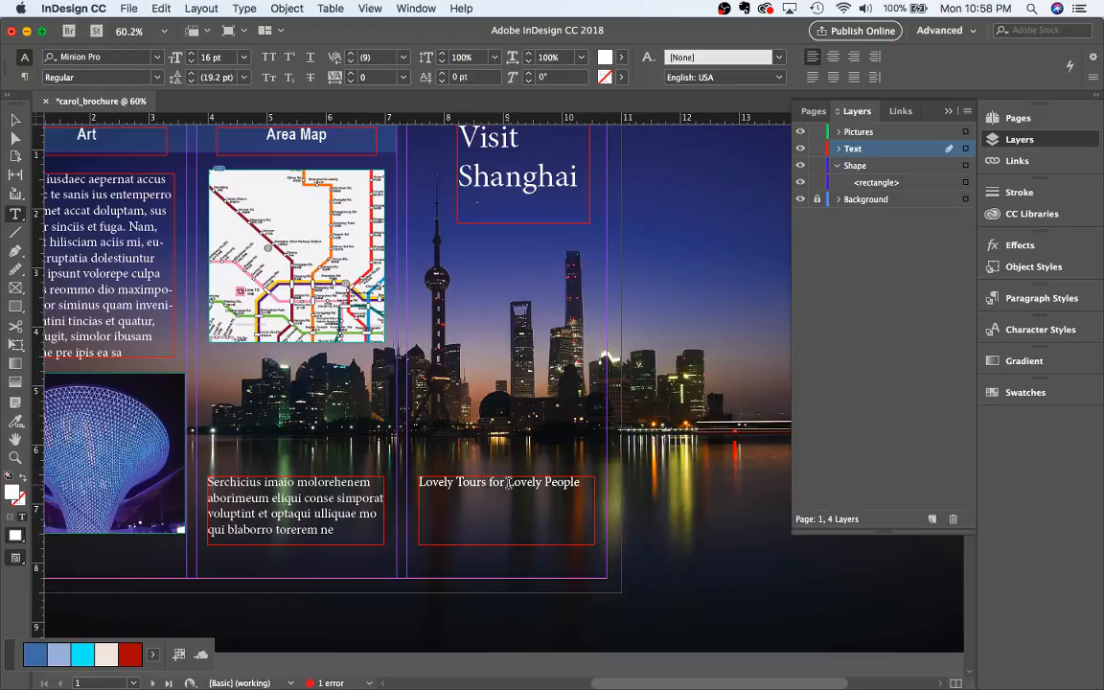
key(Return)
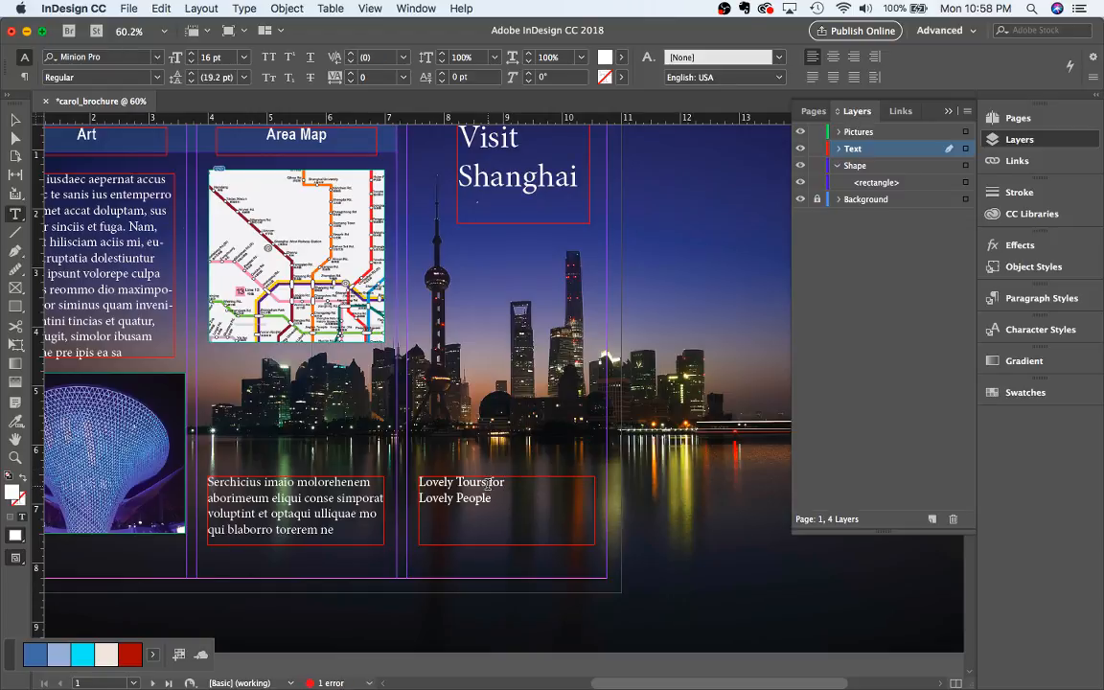
click(489, 483)
key(Return)
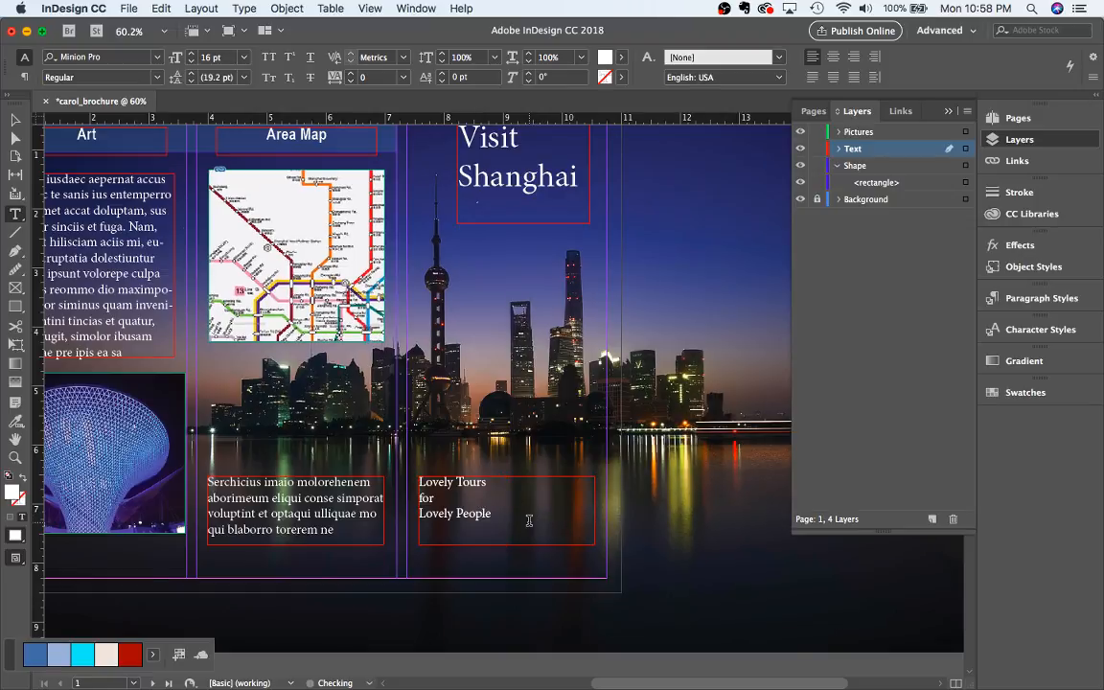
Reword the cover tagline to read "A Lovely Tours Guide" on a single line
drag(536, 521, 415, 483)
click(487, 537)
drag(494, 518, 419, 498)
key(BackSpace)
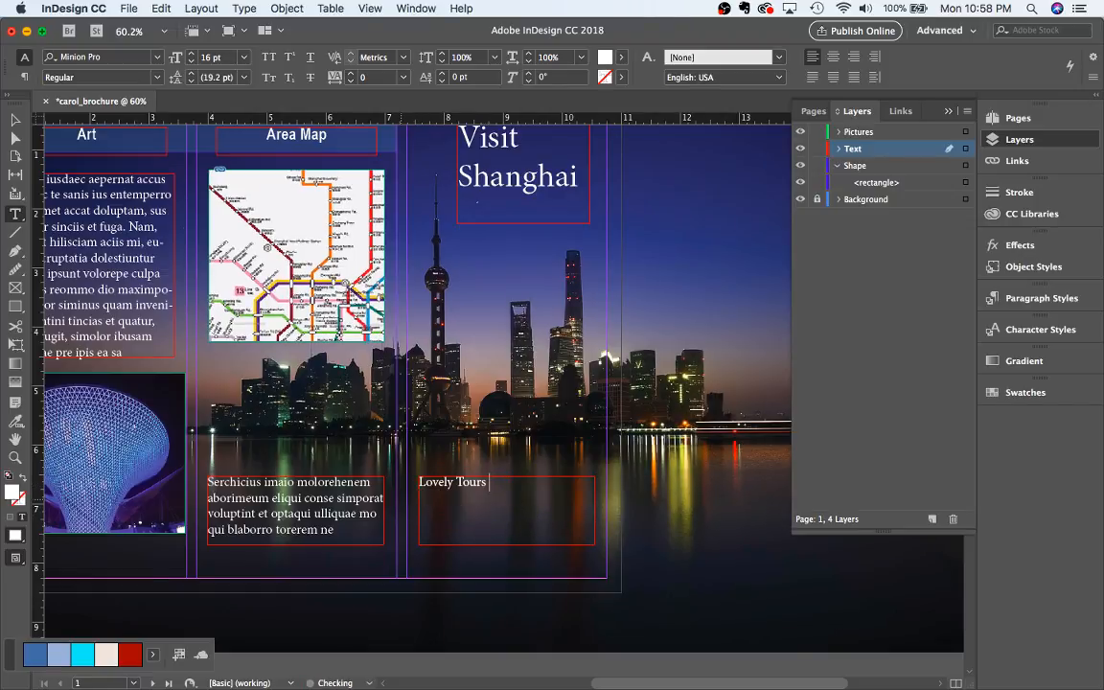
text(Guide)
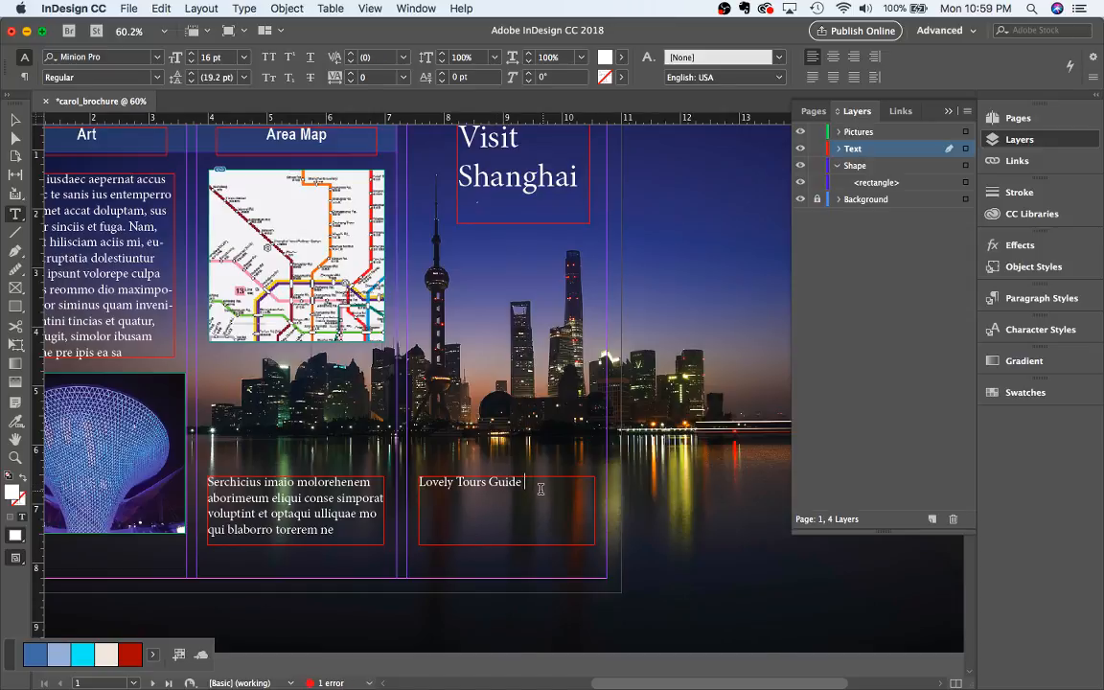
drag(540, 489, 442, 482)
click(422, 483)
text(A)
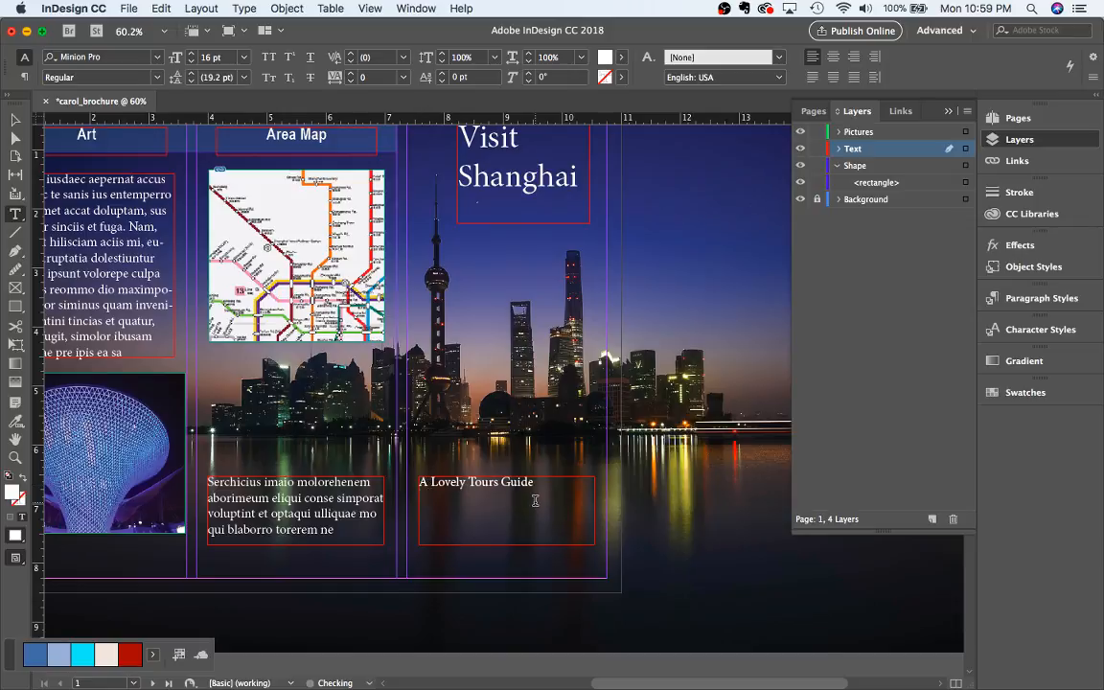
Place a duplicate of the tagline frame just below the Visit Shanghai title, at about X 7.96 in, Y 2.37 in
click(535, 500)
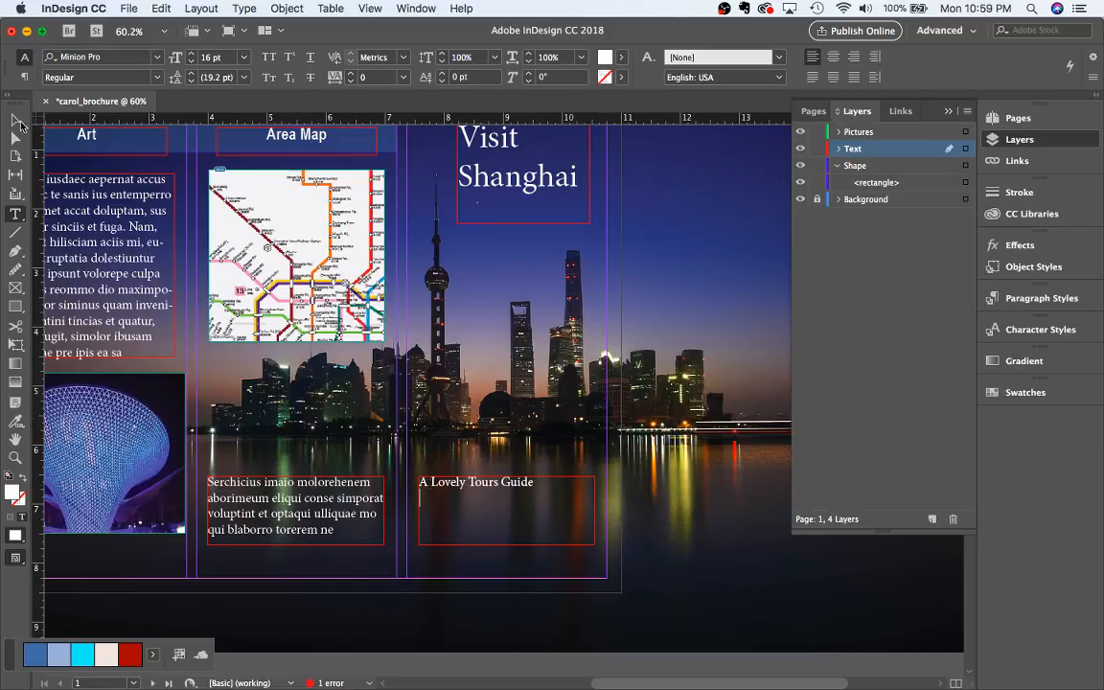
click(17, 121)
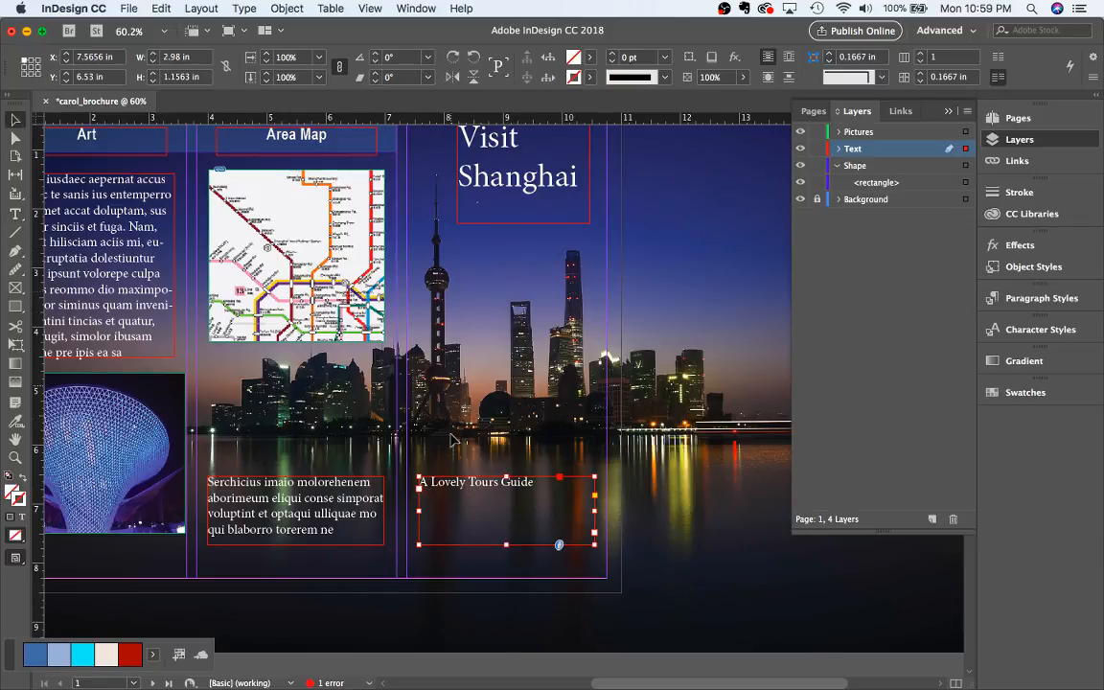
drag(489, 494, 540, 281)
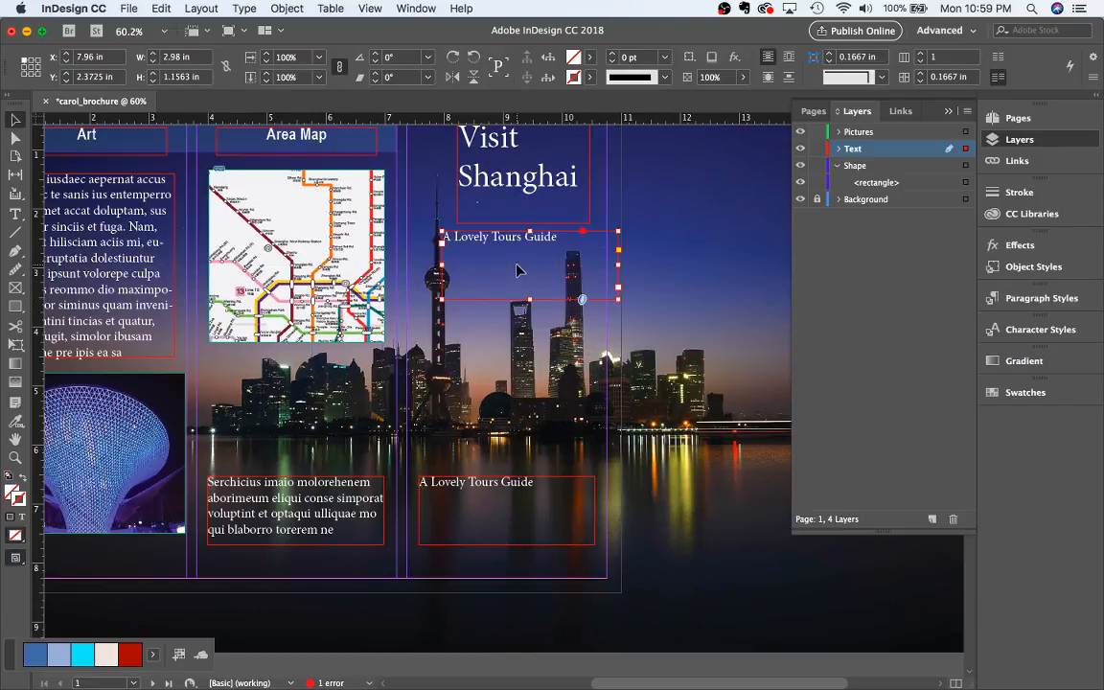
Replace the text in the duplicated tagline frame under the title with "Pandong Nightlife"
double_click(484, 251)
drag(556, 237, 436, 241)
key(BackSpace)
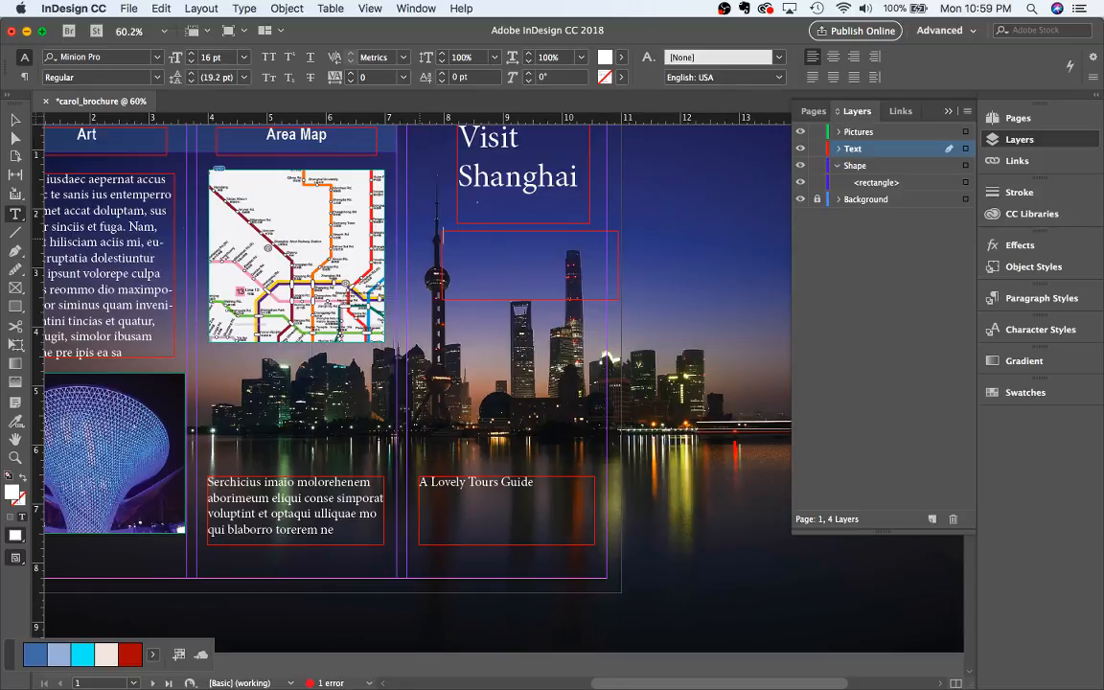
text(Pandong)
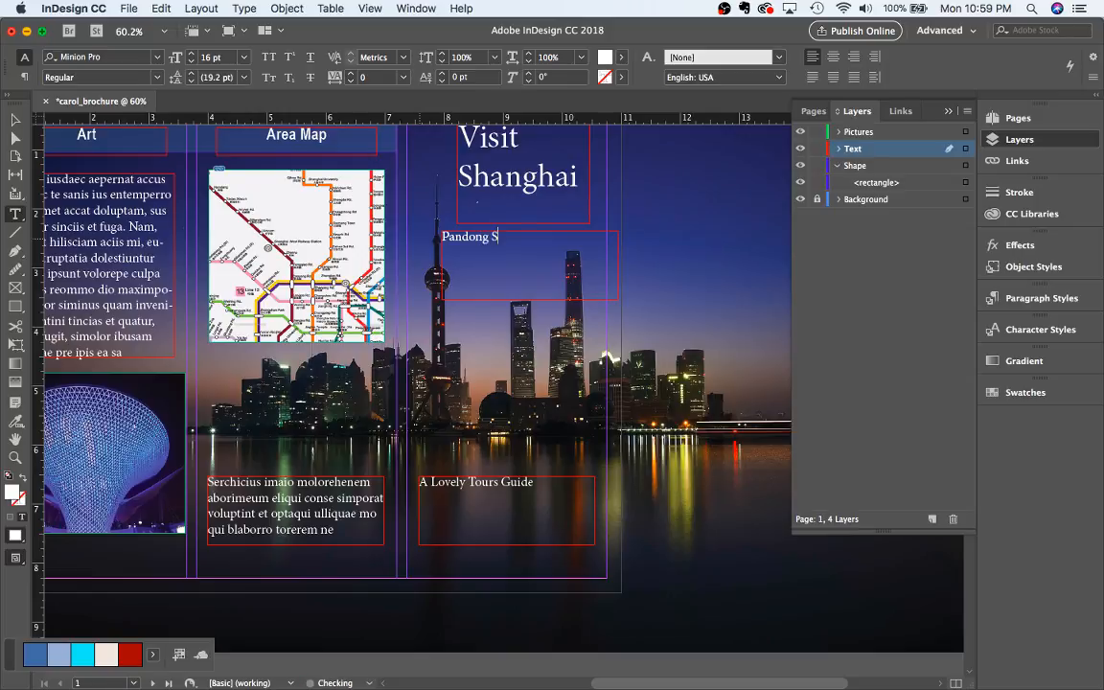
text( Nightlid)
key(BackSpace)
text(fe Cit)
key(BackSpace)
Try vertical scales of 150% and 125% on the Visit Shanghai title, and settle on 110%
scroll(470, 337, up, 3)
scroll(470, 337, right, 4)
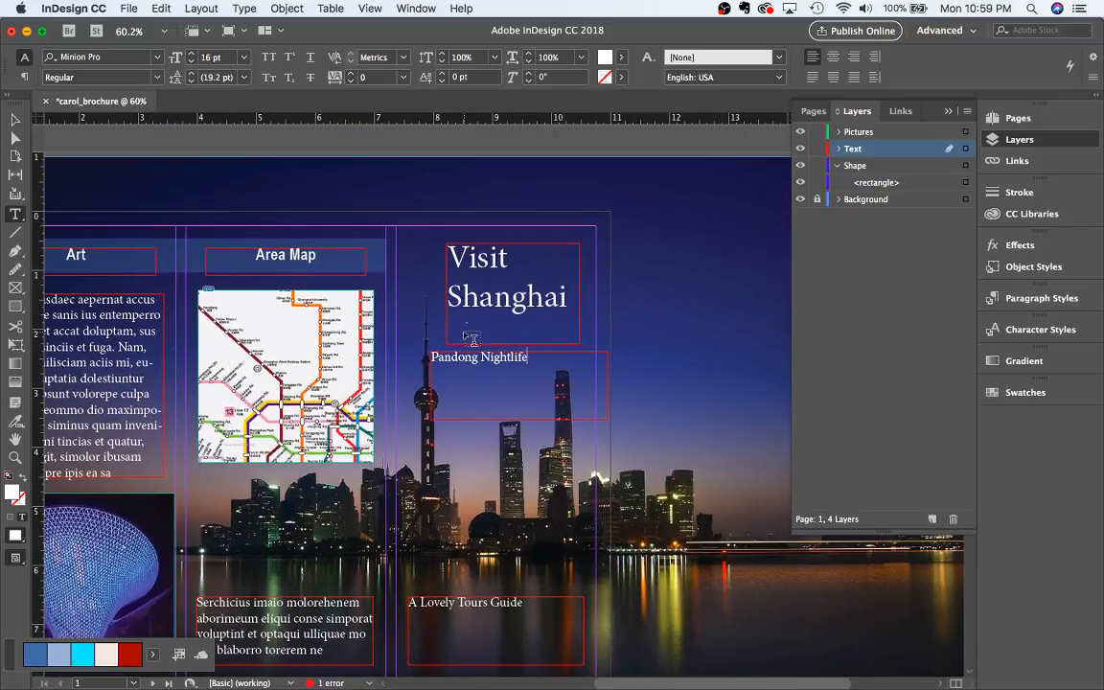
click(381, 192)
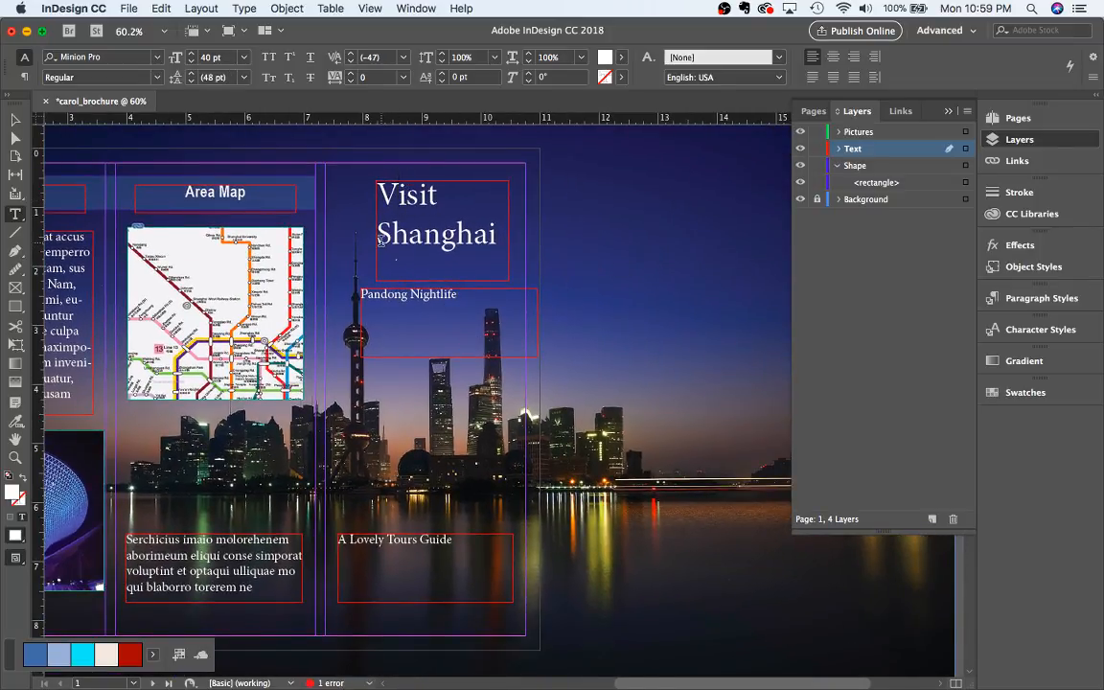
click(381, 240)
click(495, 239)
drag(495, 240, 356, 204)
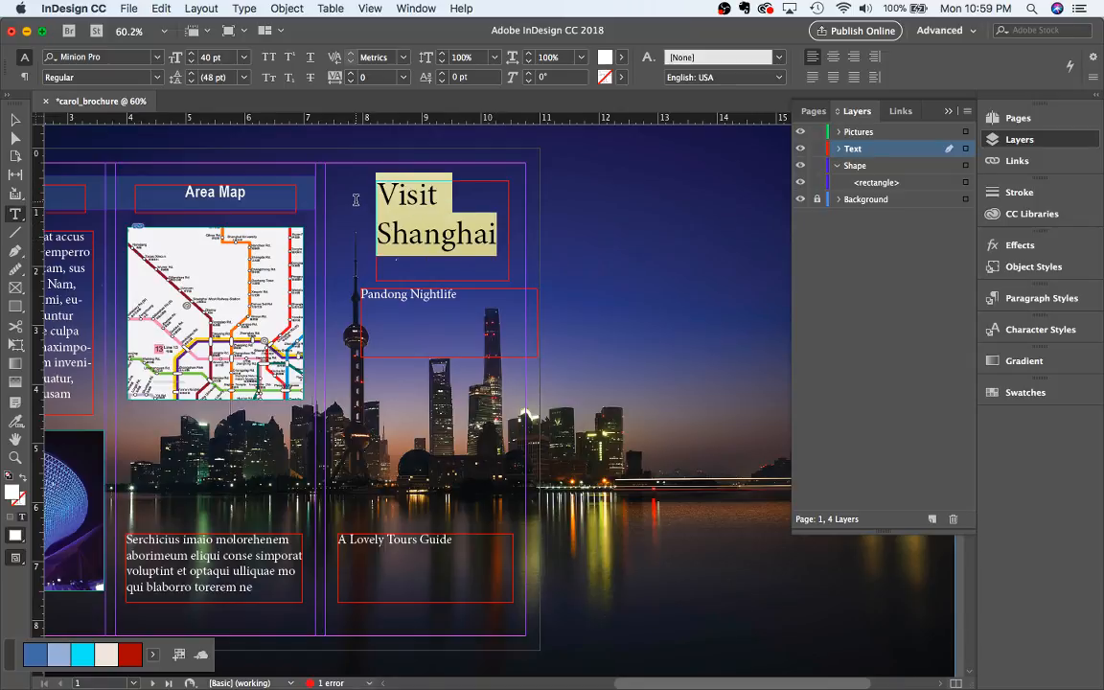
click(413, 257)
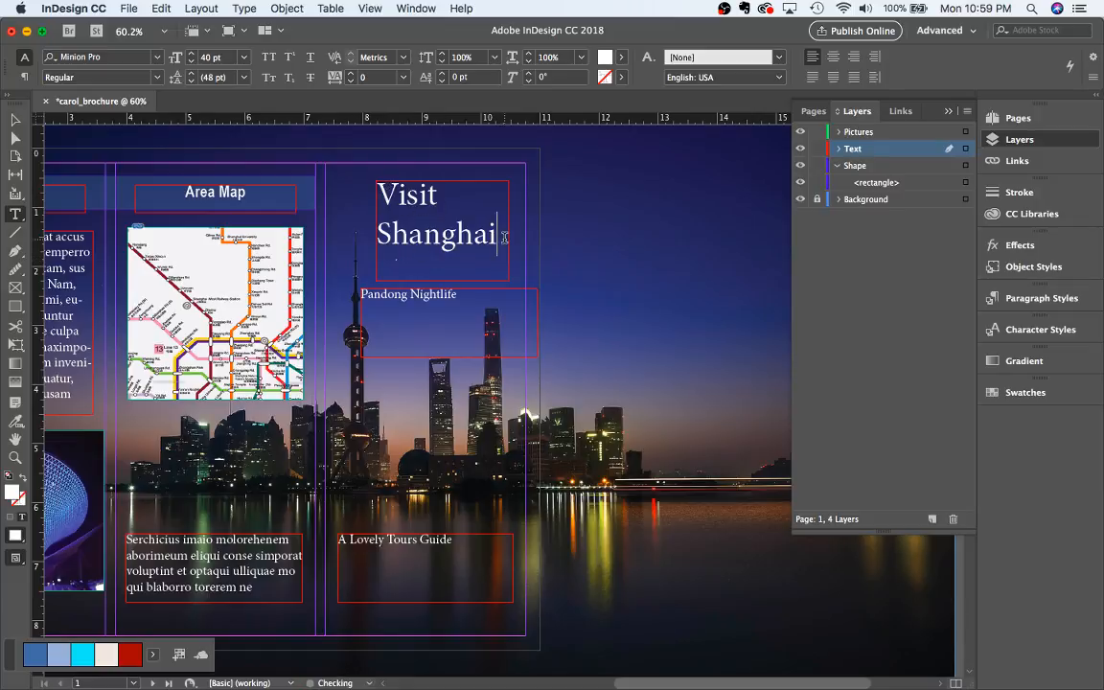
drag(505, 234, 287, 184)
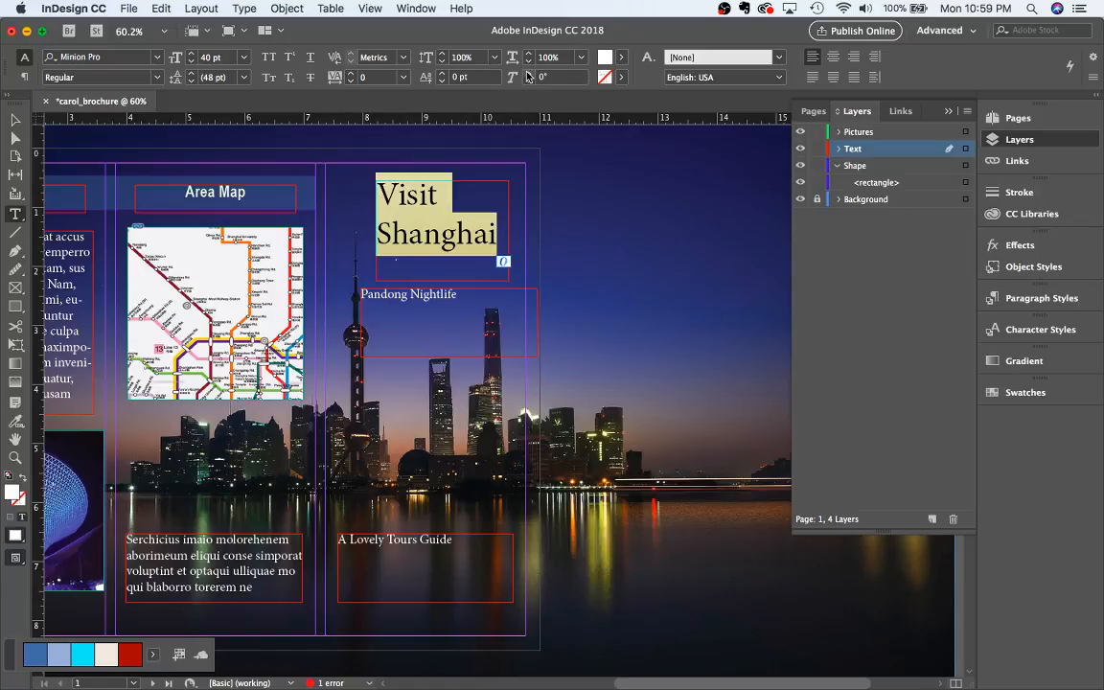
click(493, 56)
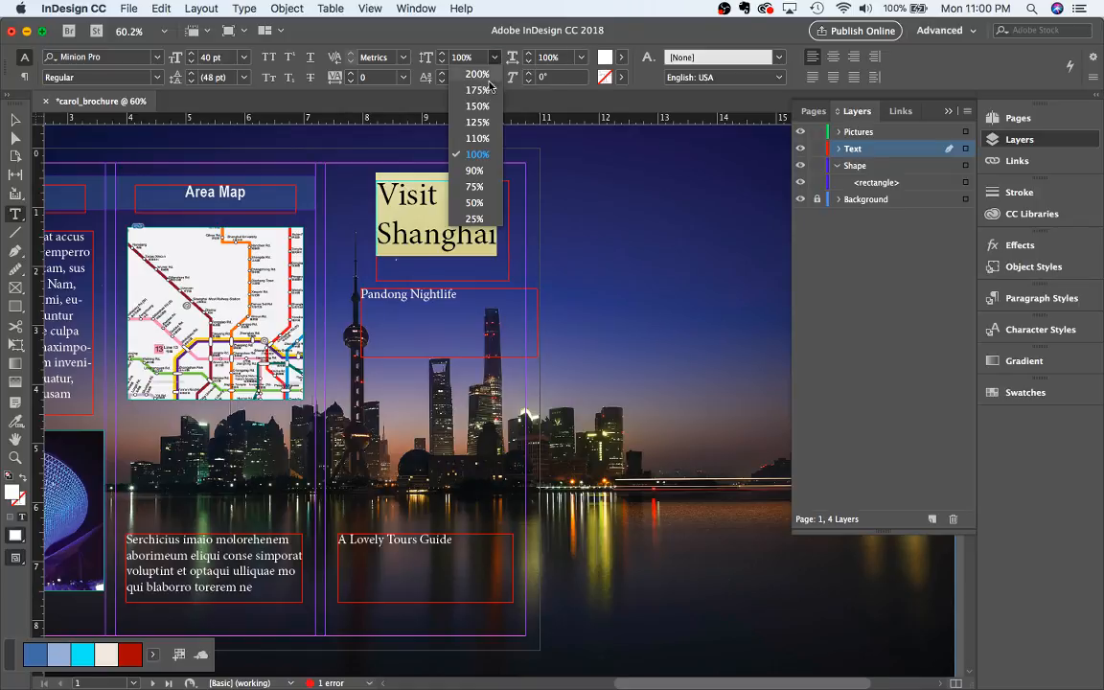
click(484, 110)
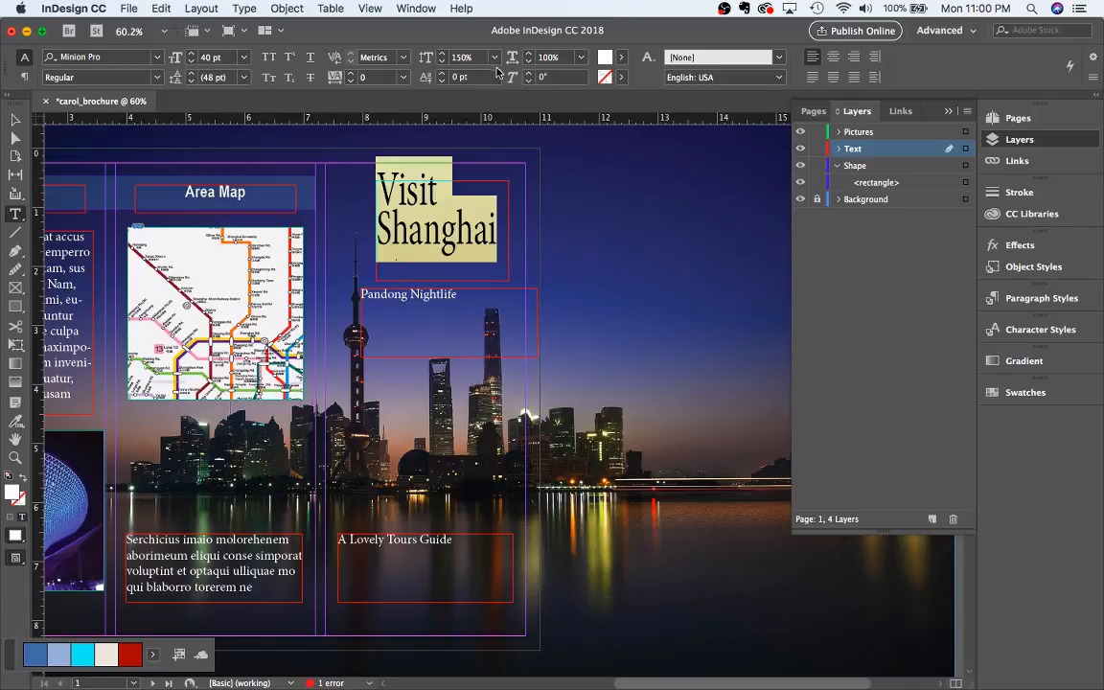
click(495, 57)
click(477, 121)
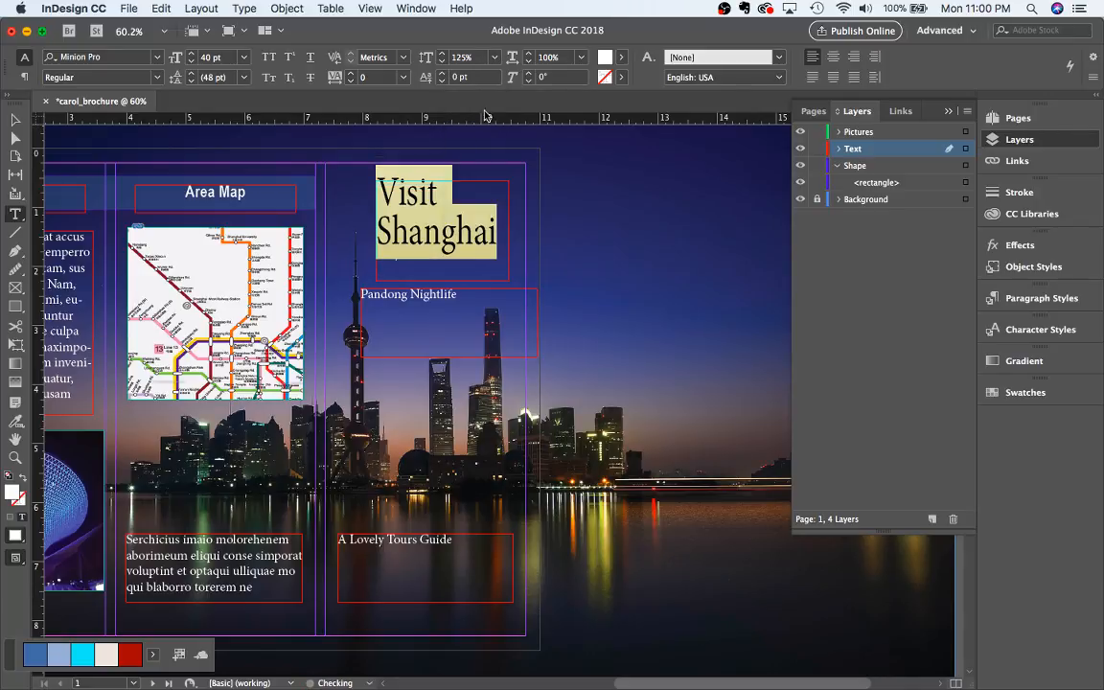
click(494, 57)
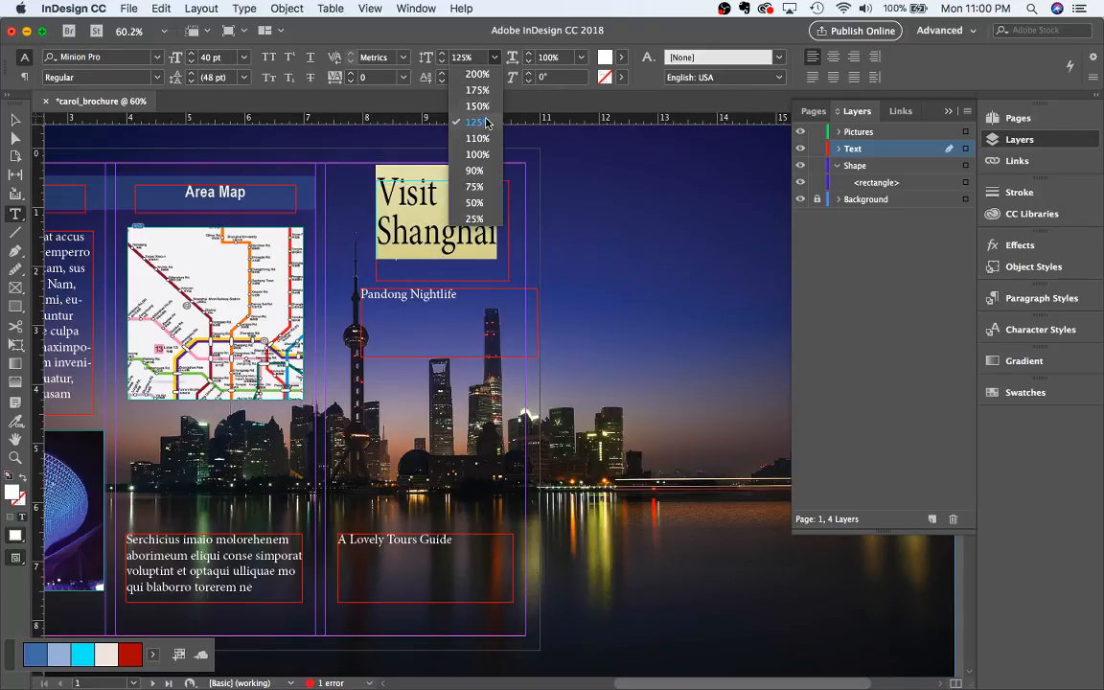
click(443, 134)
Set the kerning between the V and i of Visit in the cover title to -50
click(371, 188)
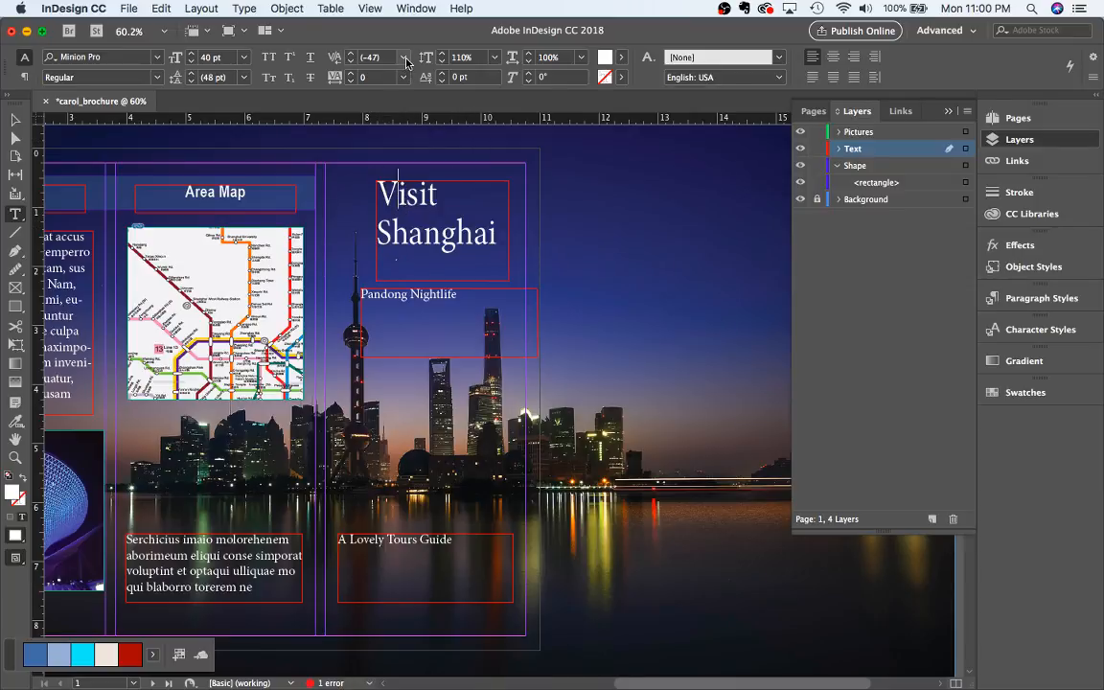
click(368, 57)
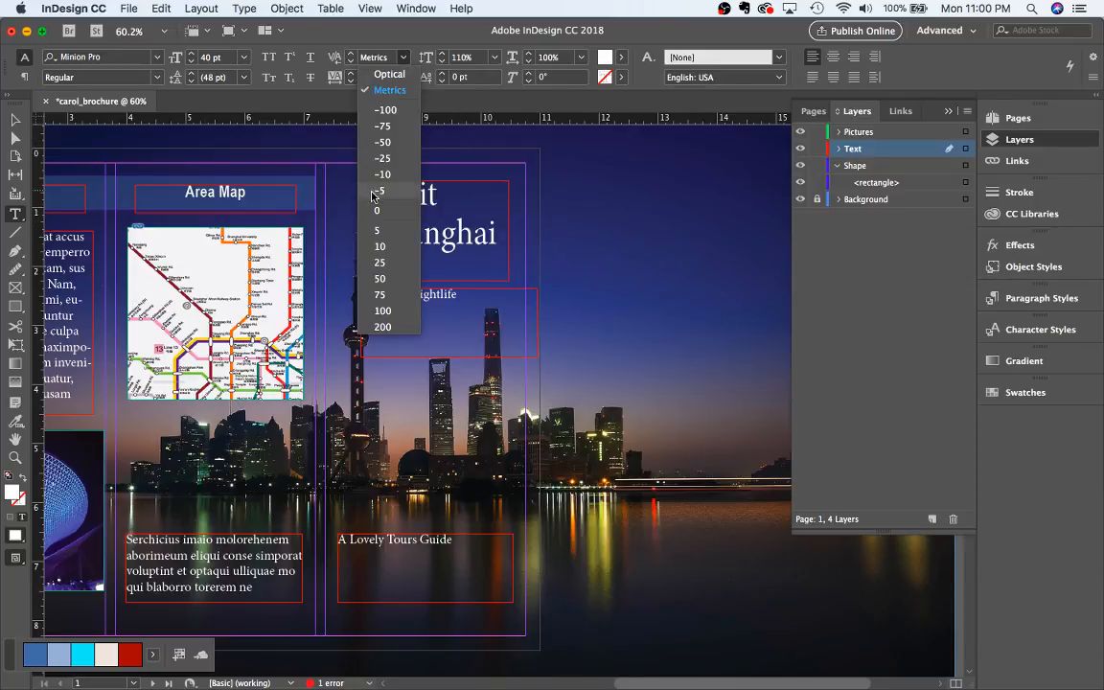
click(382, 142)
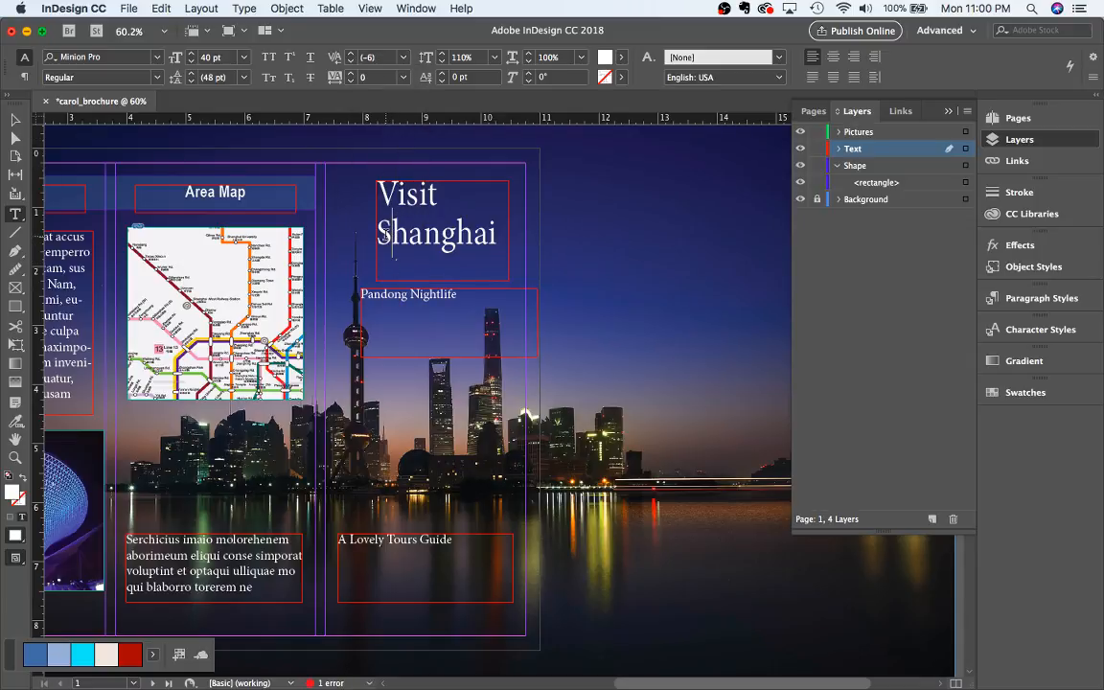
Apply small caps to the Visit Shanghai title and set its font size to 36 pt
drag(480, 236, 239, 88)
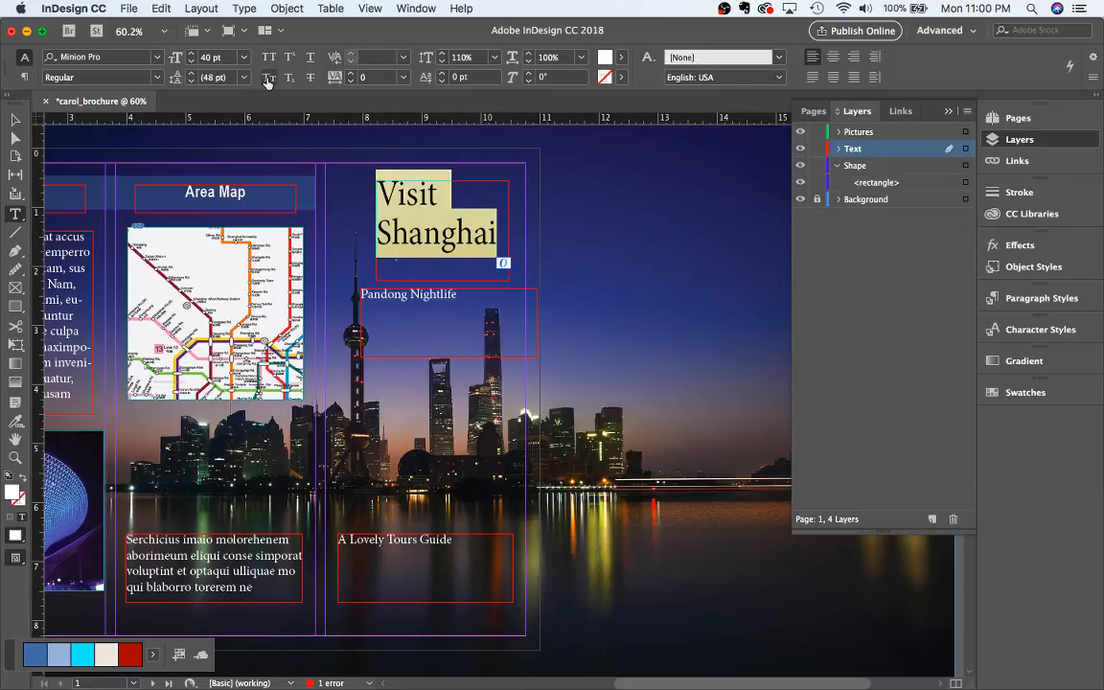
click(269, 77)
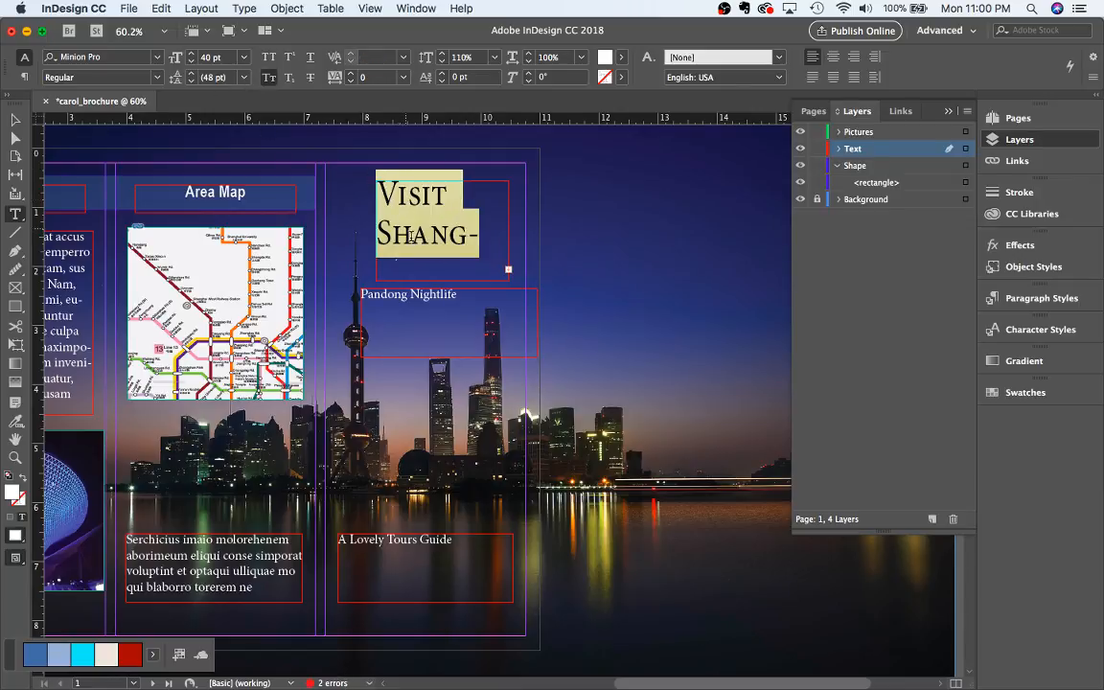
click(461, 237)
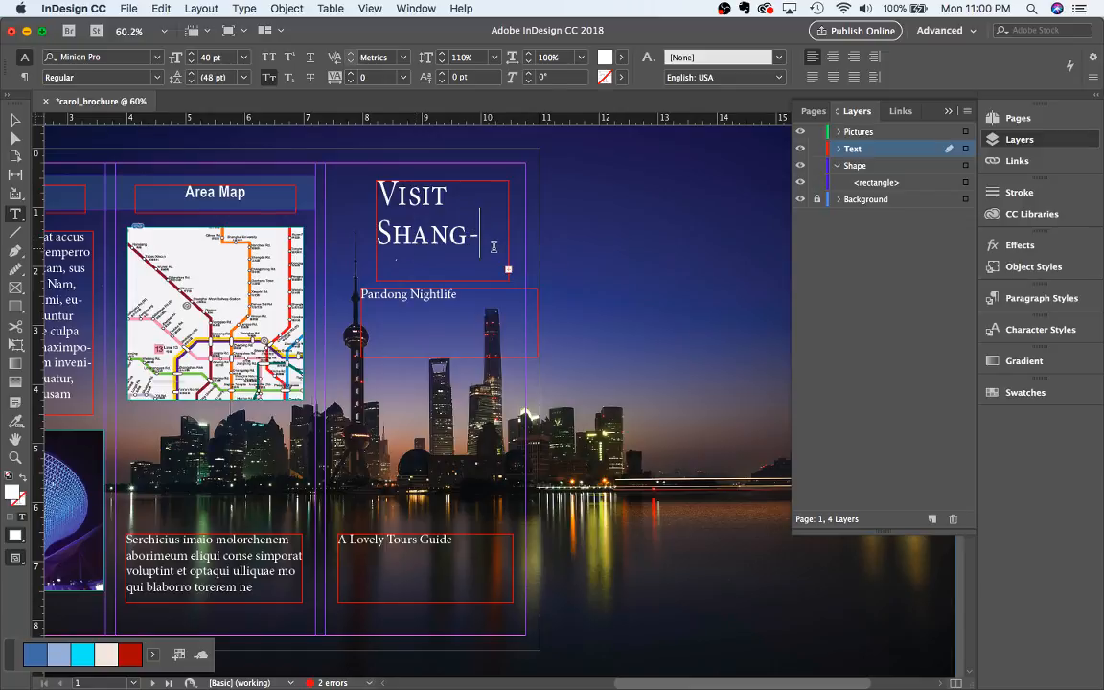
key(super+a)
click(244, 56)
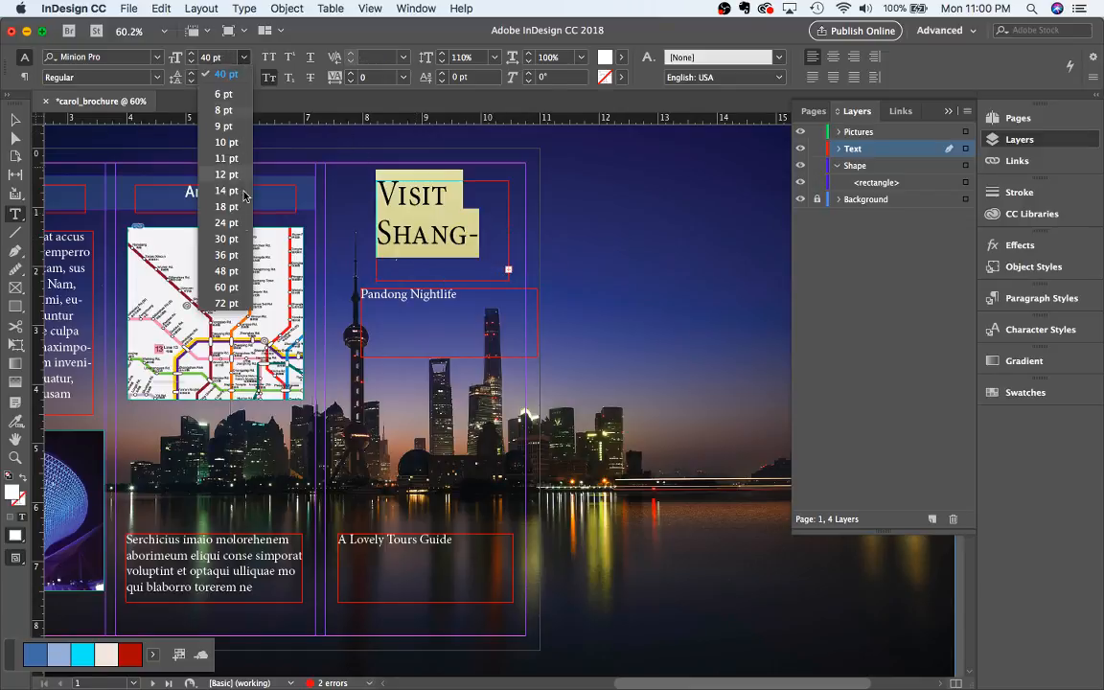
click(239, 254)
click(426, 228)
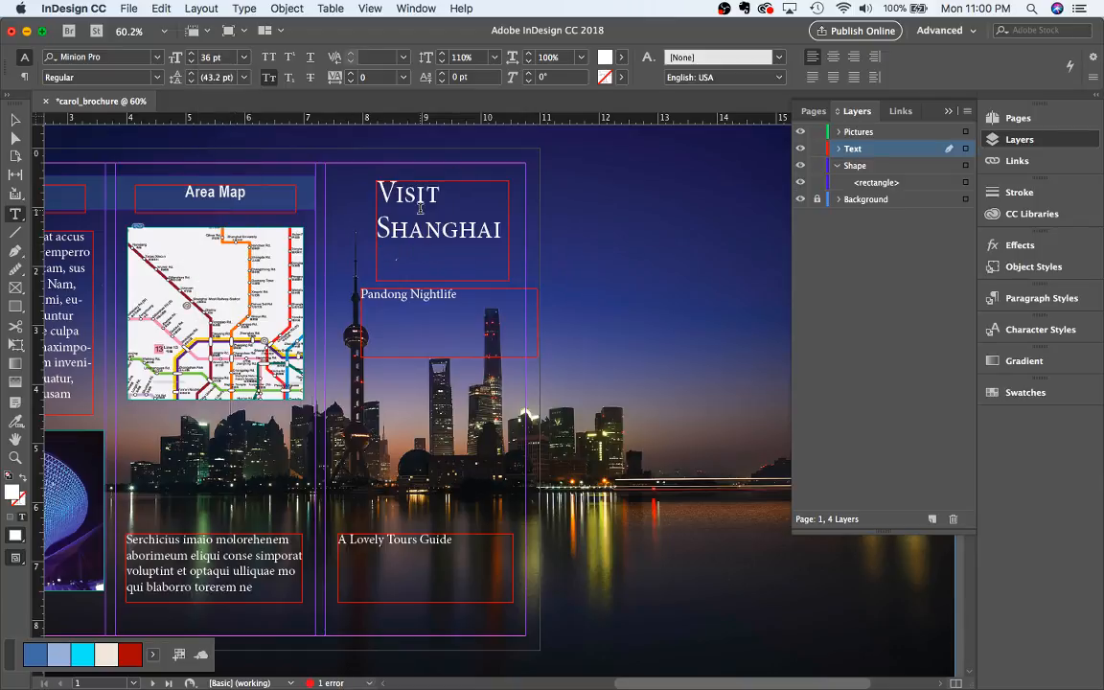
Slant the whole Visit Shanghai title by raising its skew angle to 19°
key(super+a)
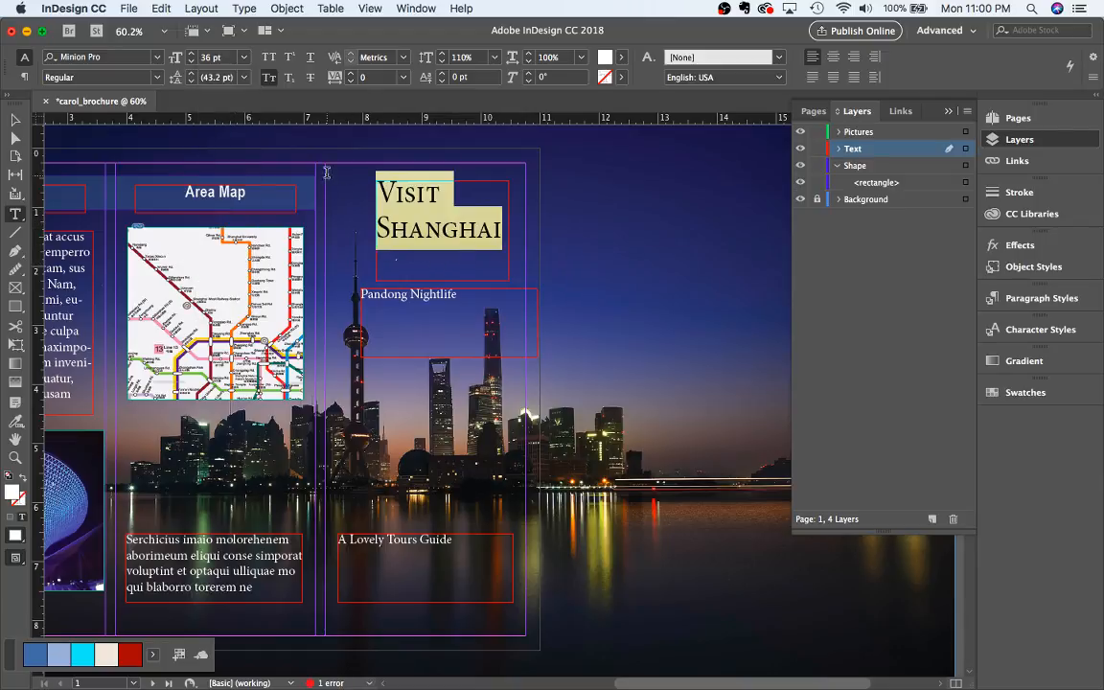
click(139, 77)
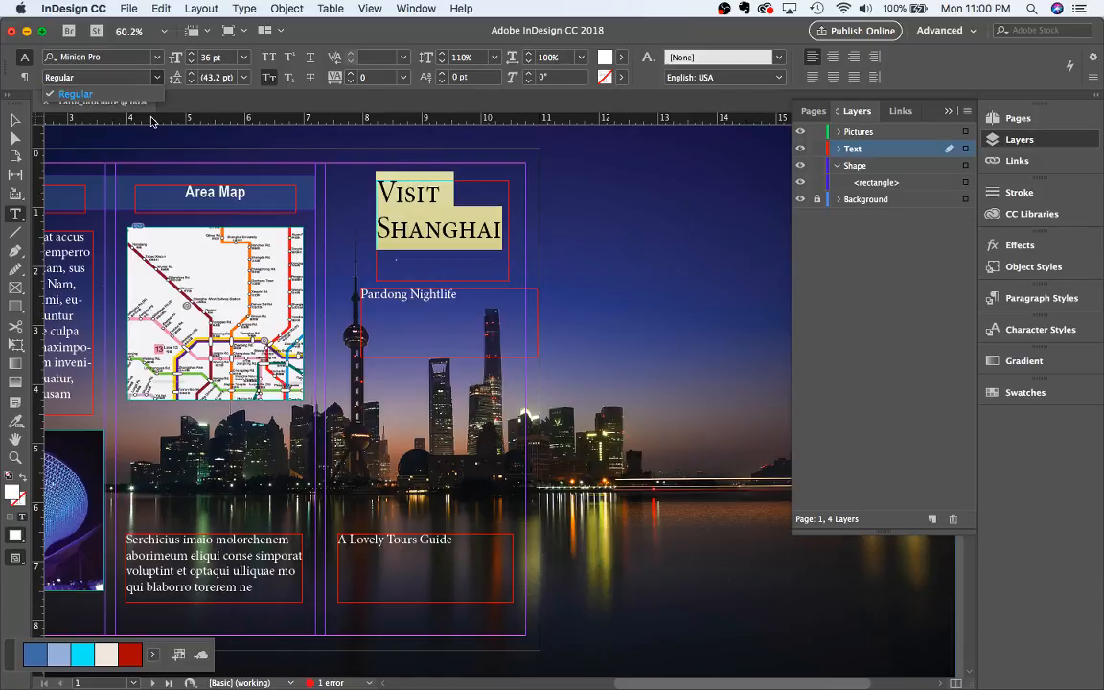
click(154, 77)
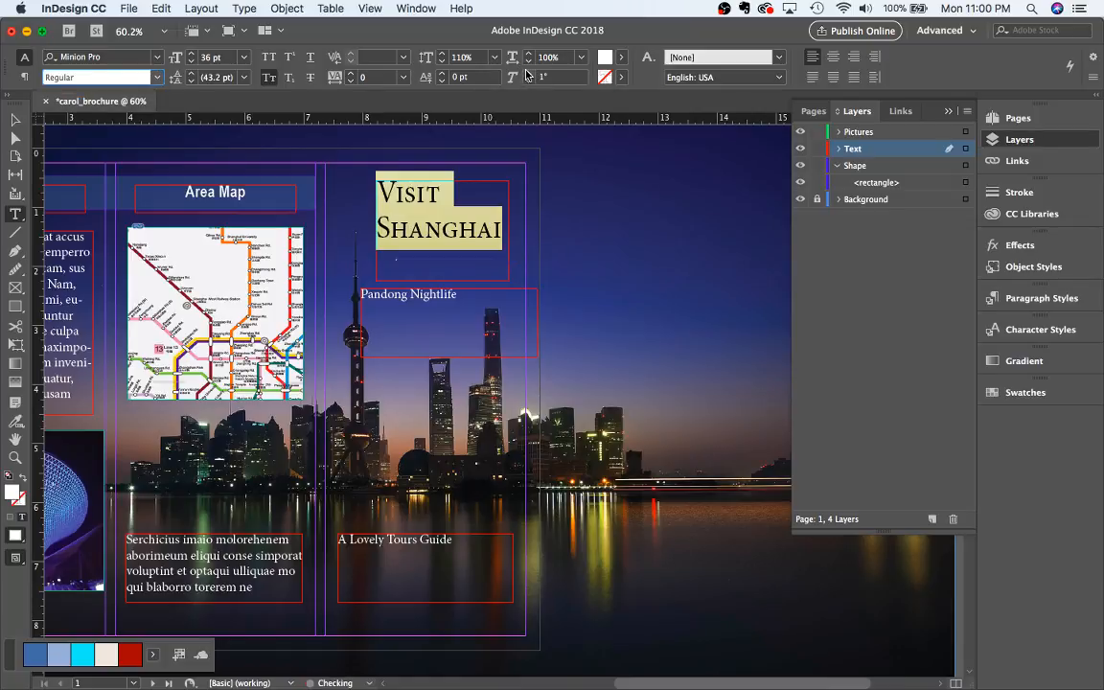
click(527, 74)
click(527, 74)
click(527, 73)
click(526, 74)
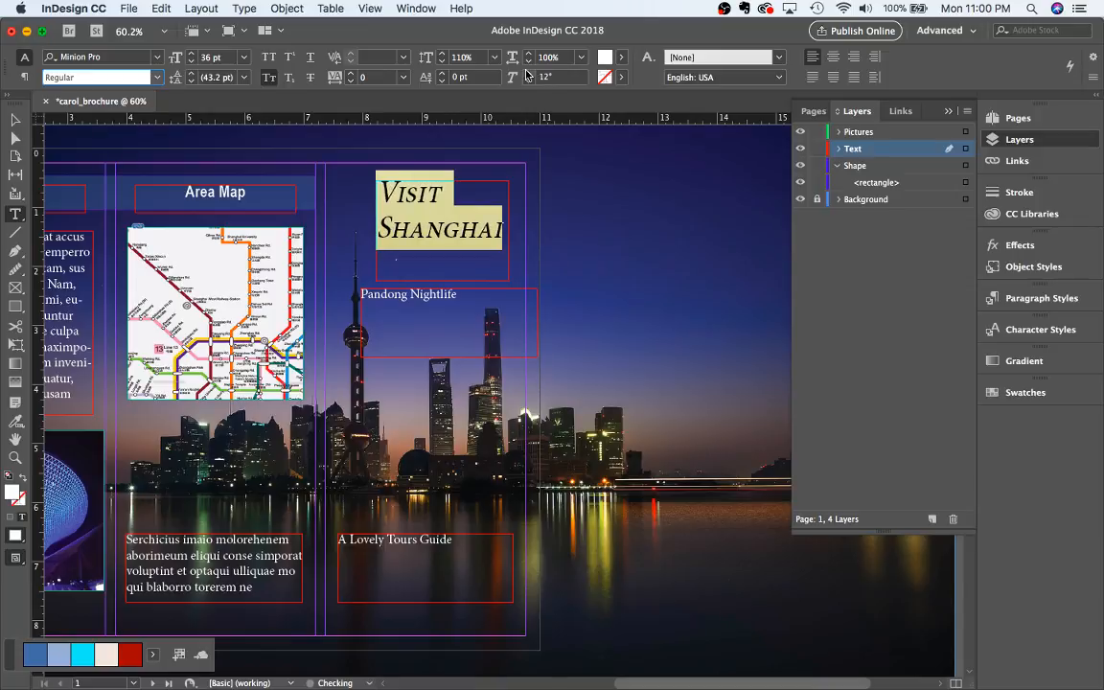
click(526, 74)
click(526, 74)
click(526, 74)
click(526, 73)
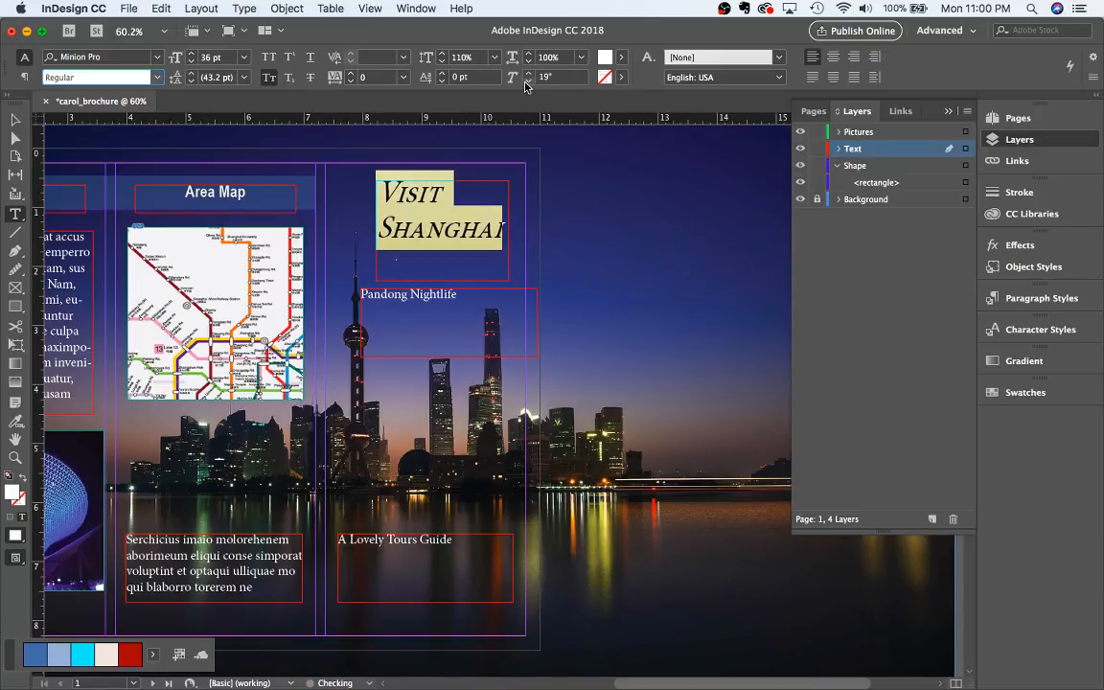
Undo the latest skew increments on the title back to a 7° slant
click(475, 213)
key(super+z)
key(super+z)
key(super+z)
key(super+z)
key(super+z)
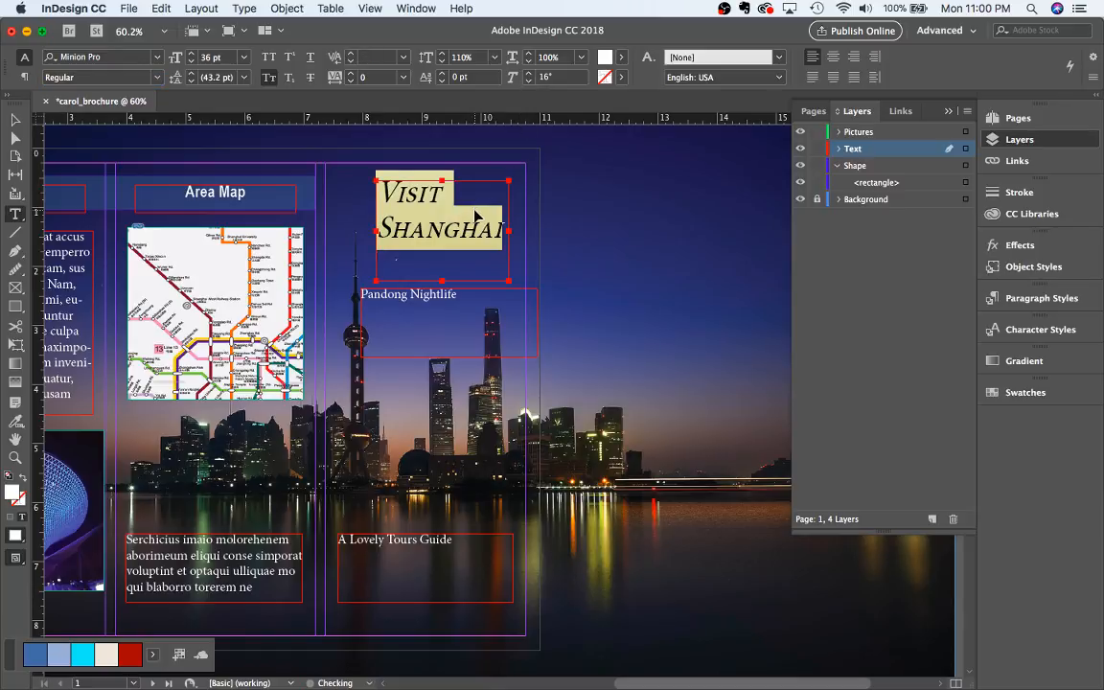
key(super+z)
key(super+z)
key(super+z)
key(super+z)
key(super+z)
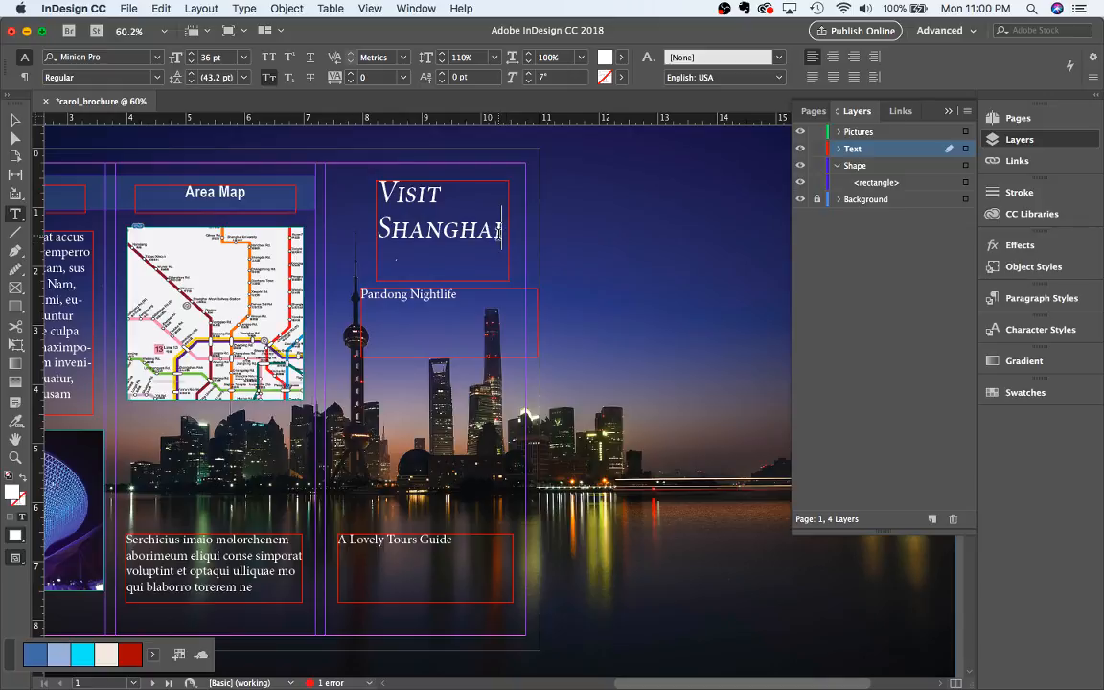
Set the whole Visit Shanghai title in Snell Roundhand and turn off its small caps
key(super+a)
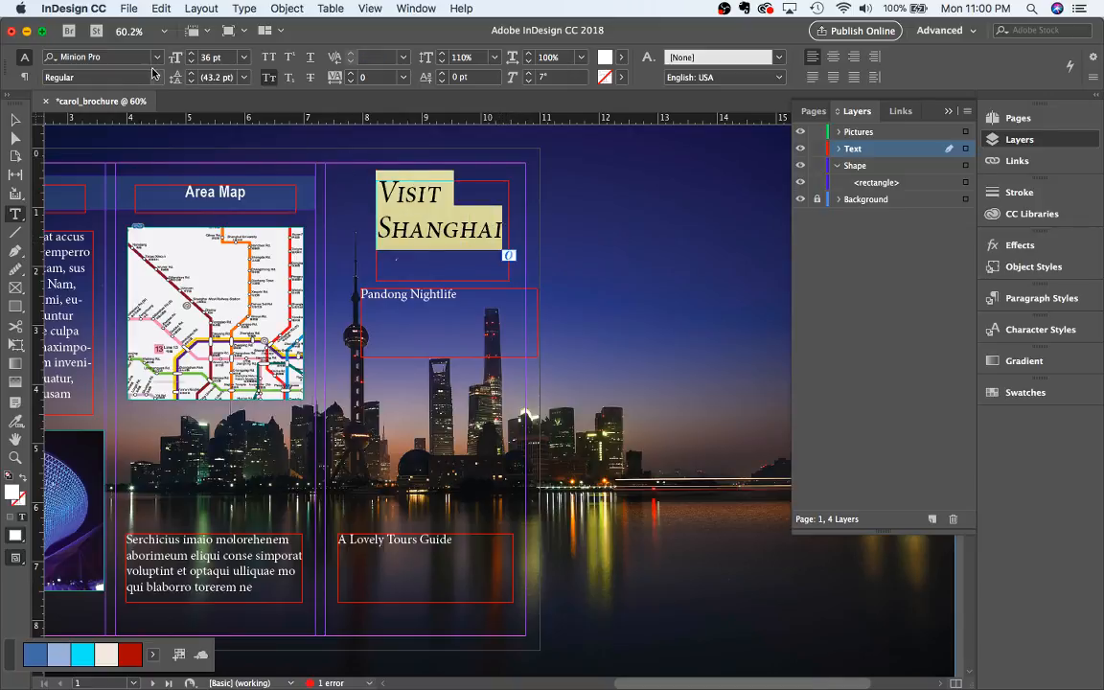
click(143, 57)
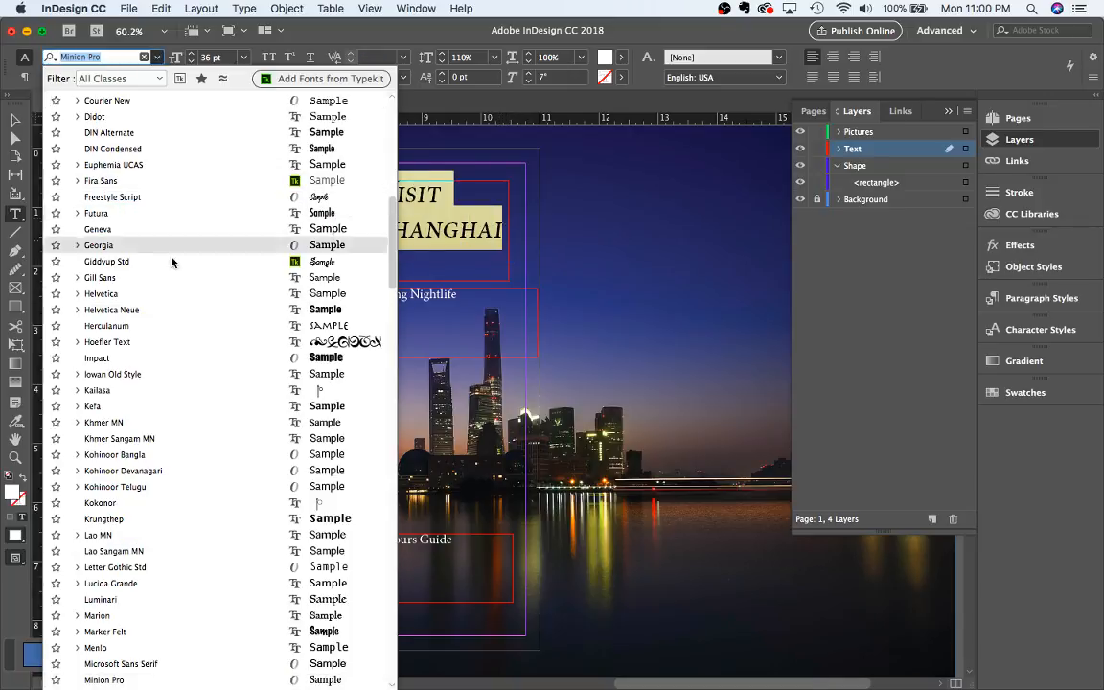
scroll(156, 272, down, 5)
scroll(173, 309, down, 12)
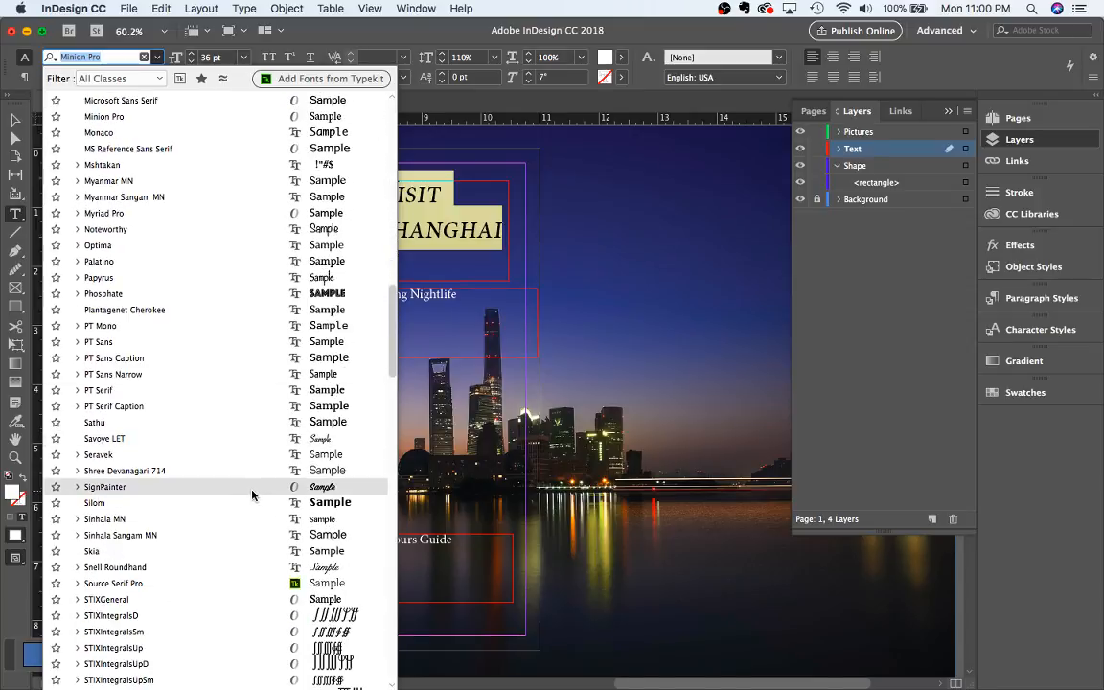
scroll(249, 484, down, 2)
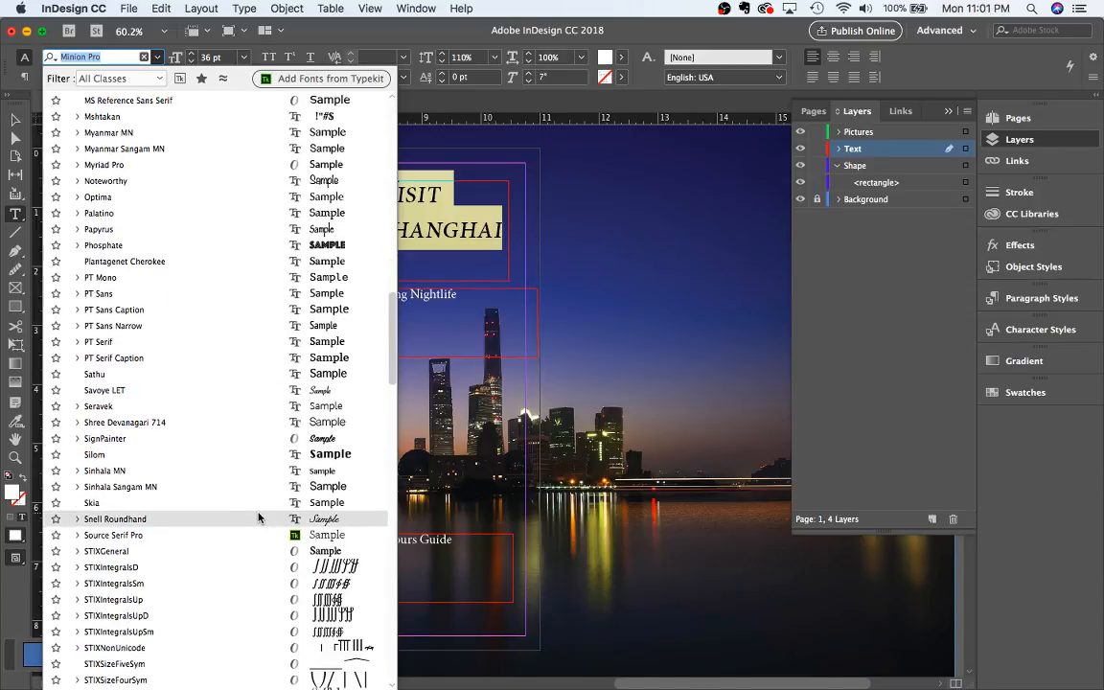
click(257, 518)
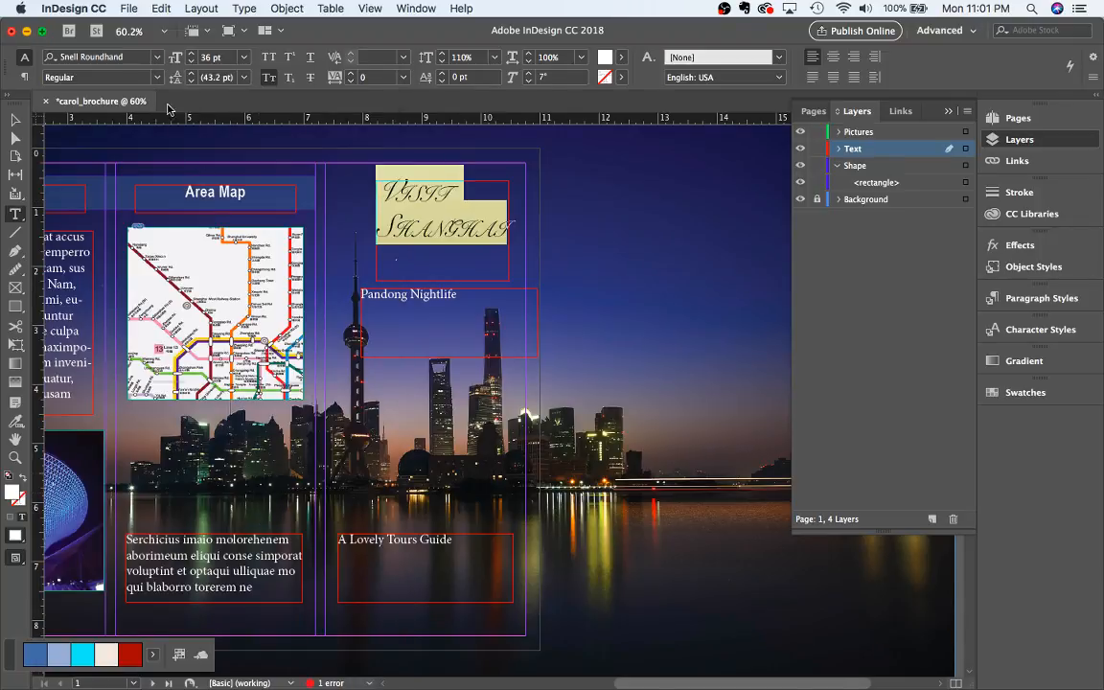
click(269, 77)
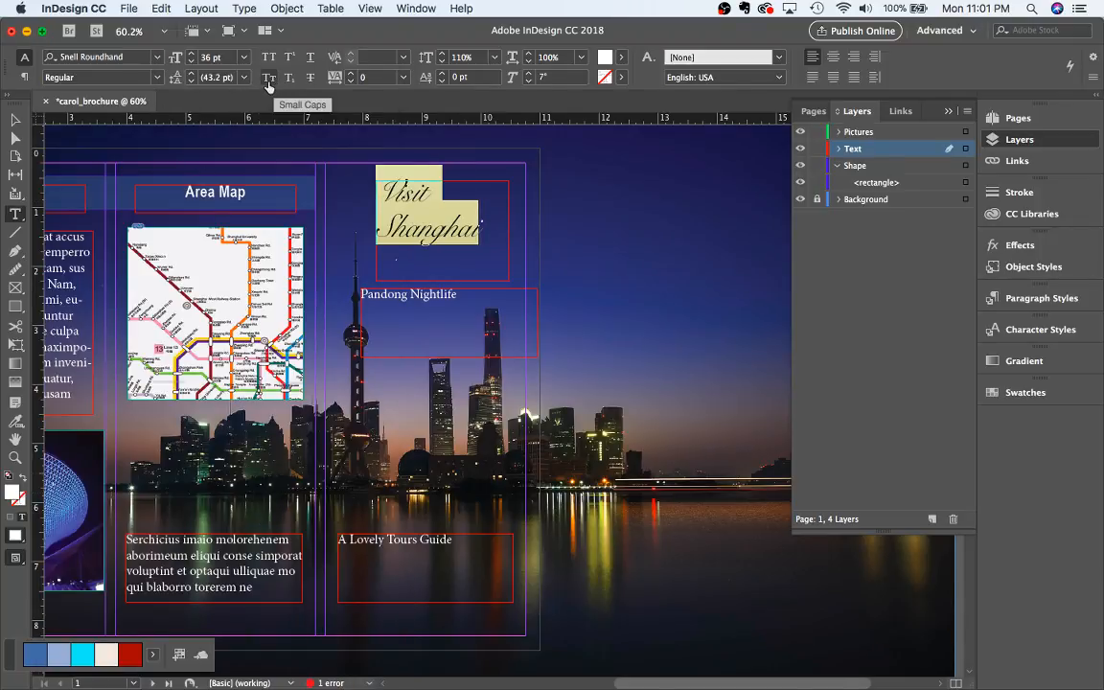
Change the font of the Visit Shanghai title to Cochin
click(156, 56)
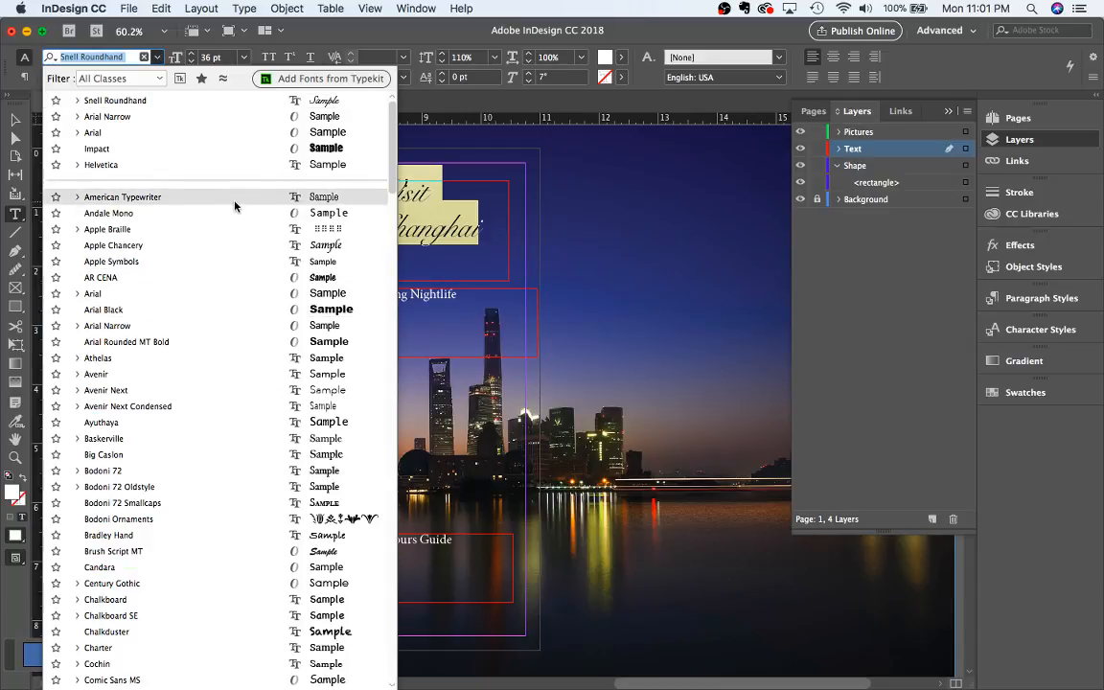
scroll(223, 310, down, 10)
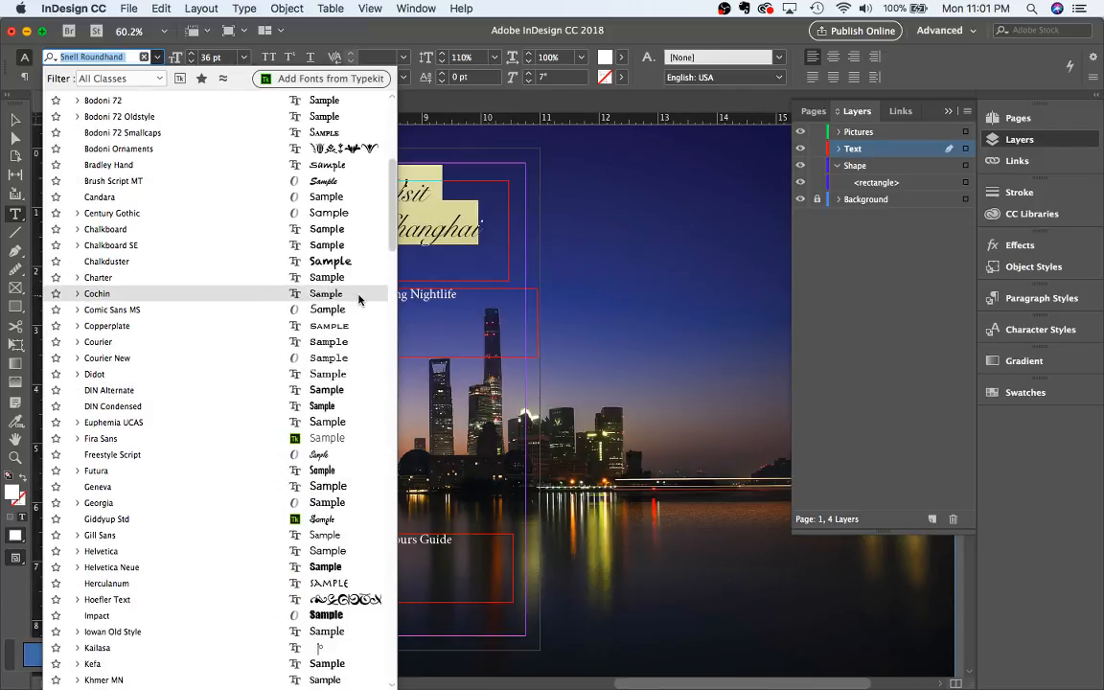
click(359, 297)
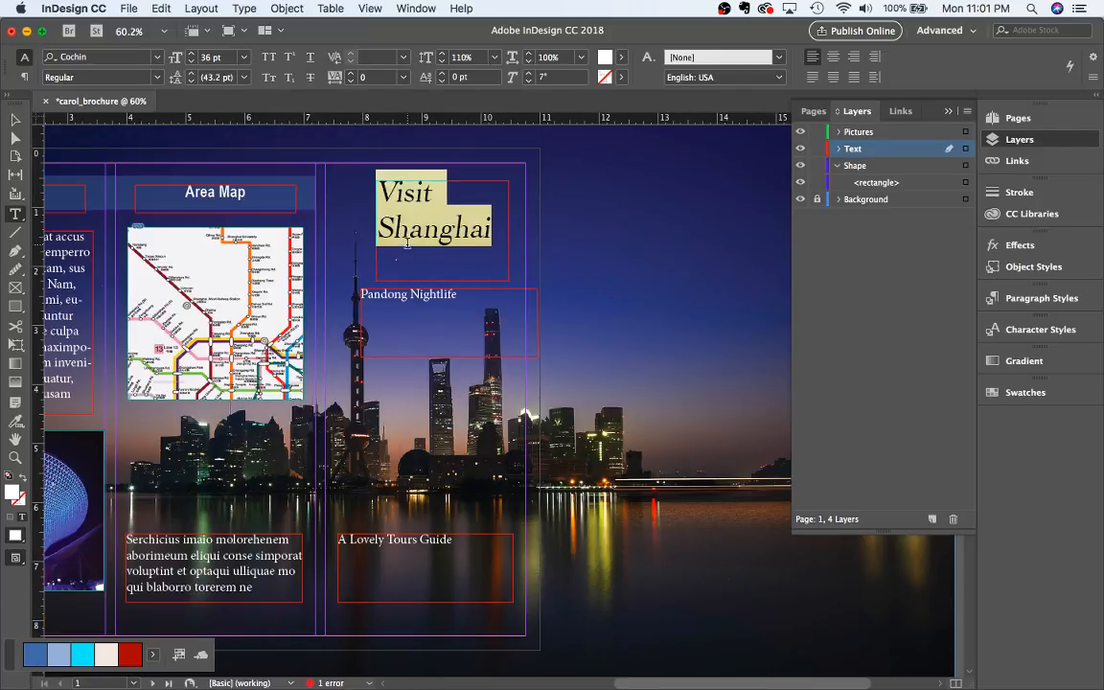
Try the Italic, Regular and Bold styles of Cochin on the Visit Shanghai title, ending with Bold Italic
click(158, 78)
click(131, 109)
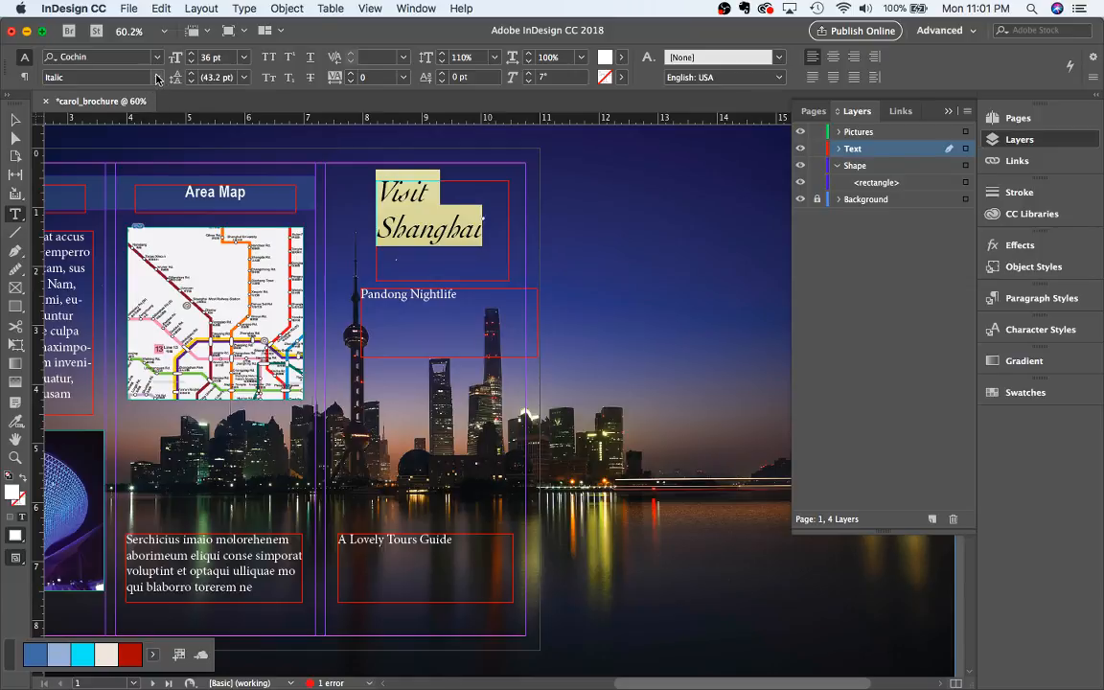
click(158, 78)
click(140, 92)
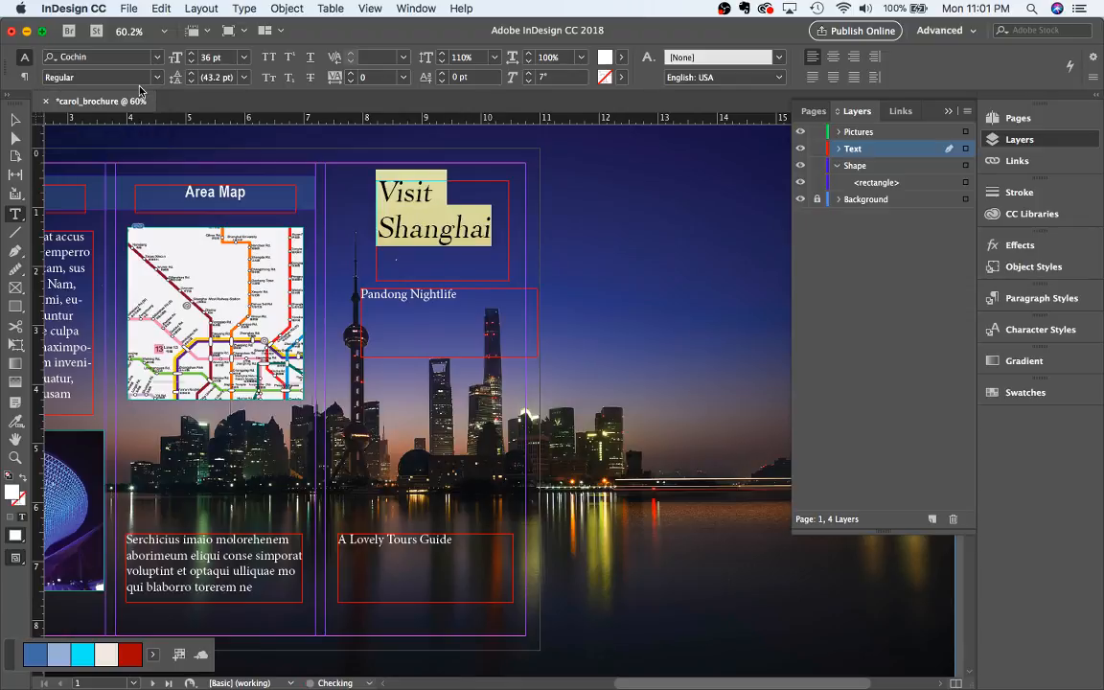
click(142, 77)
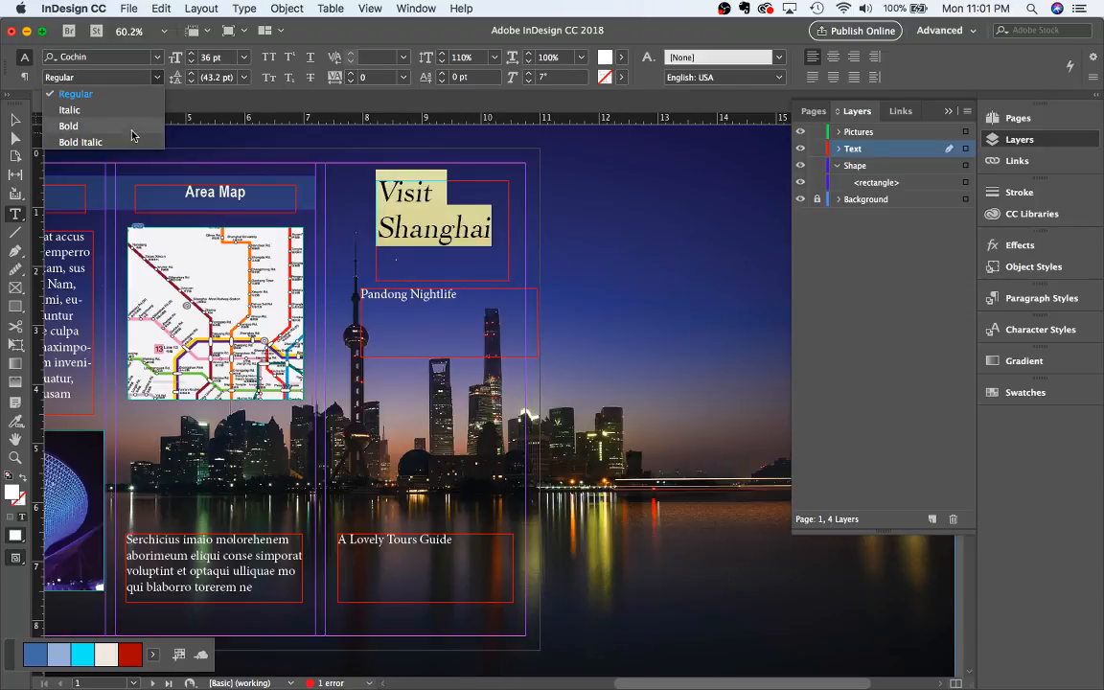
click(135, 123)
click(142, 77)
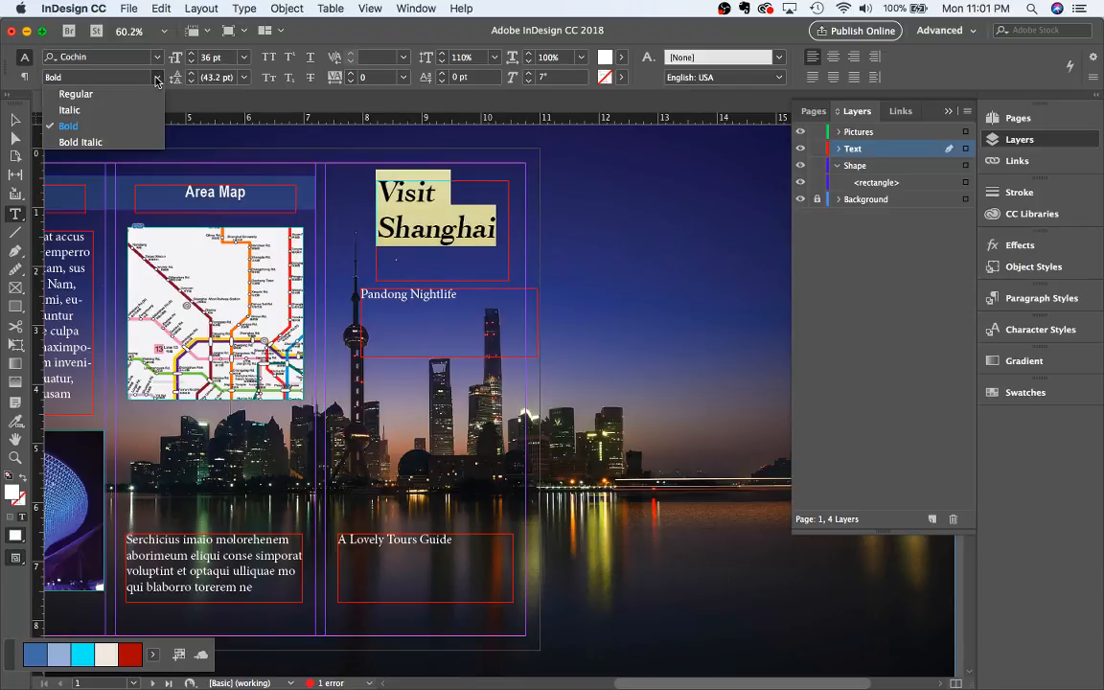
click(146, 141)
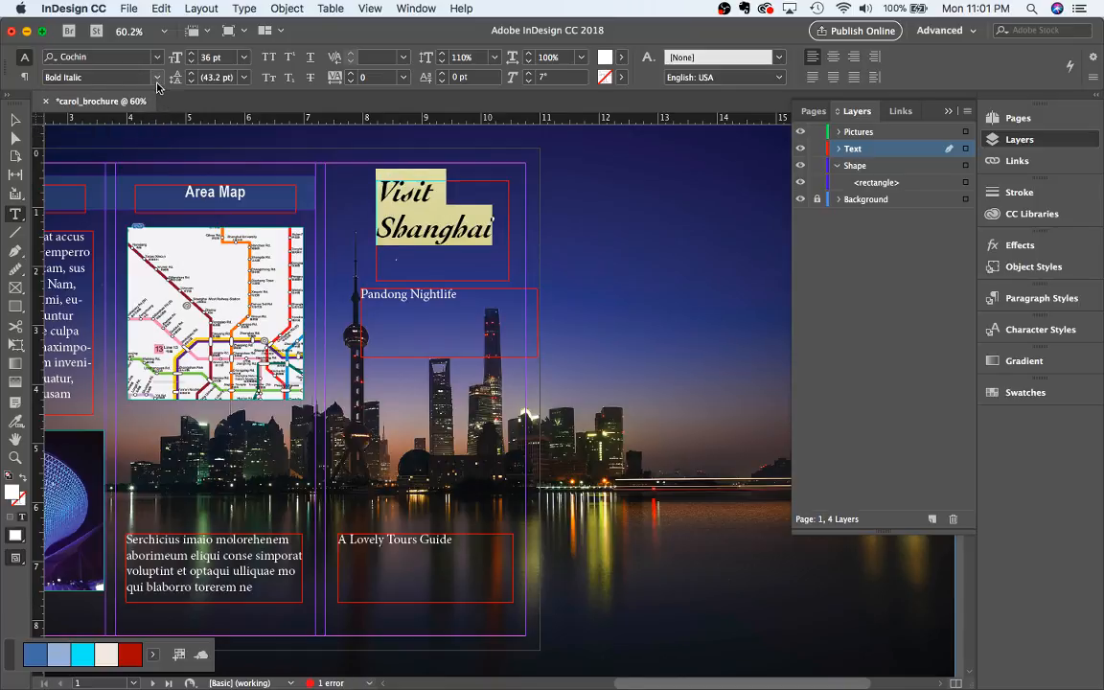
click(467, 228)
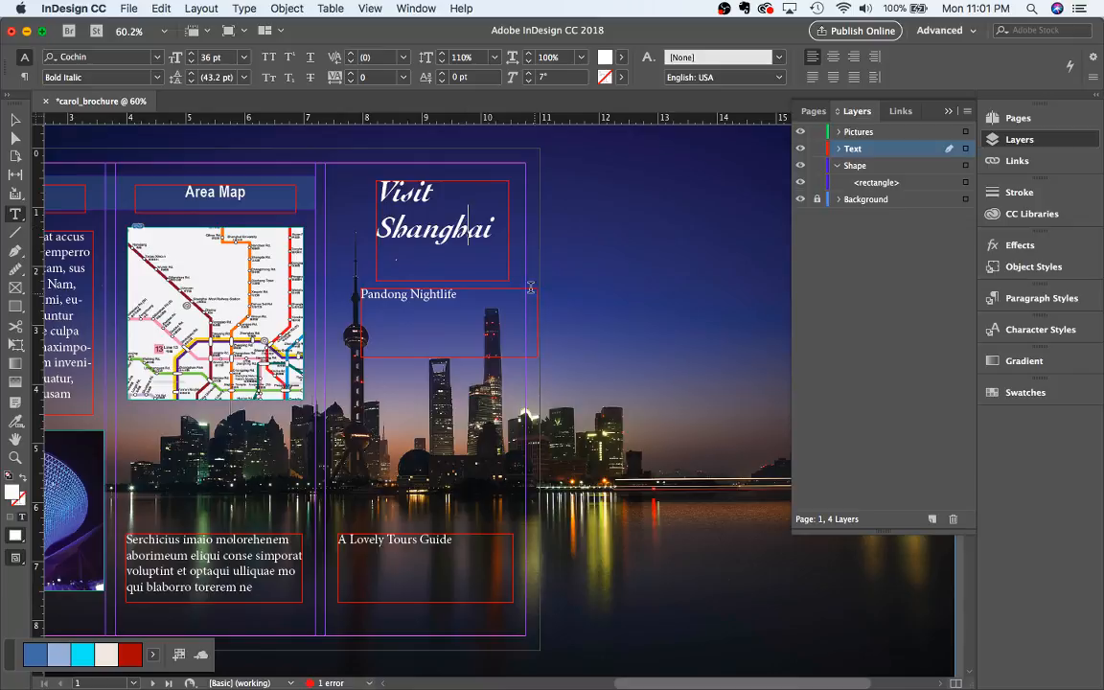
Select the whole Visit Shanghai title and change its font to Bodoni 72 Smallcaps
drag(499, 238, 376, 184)
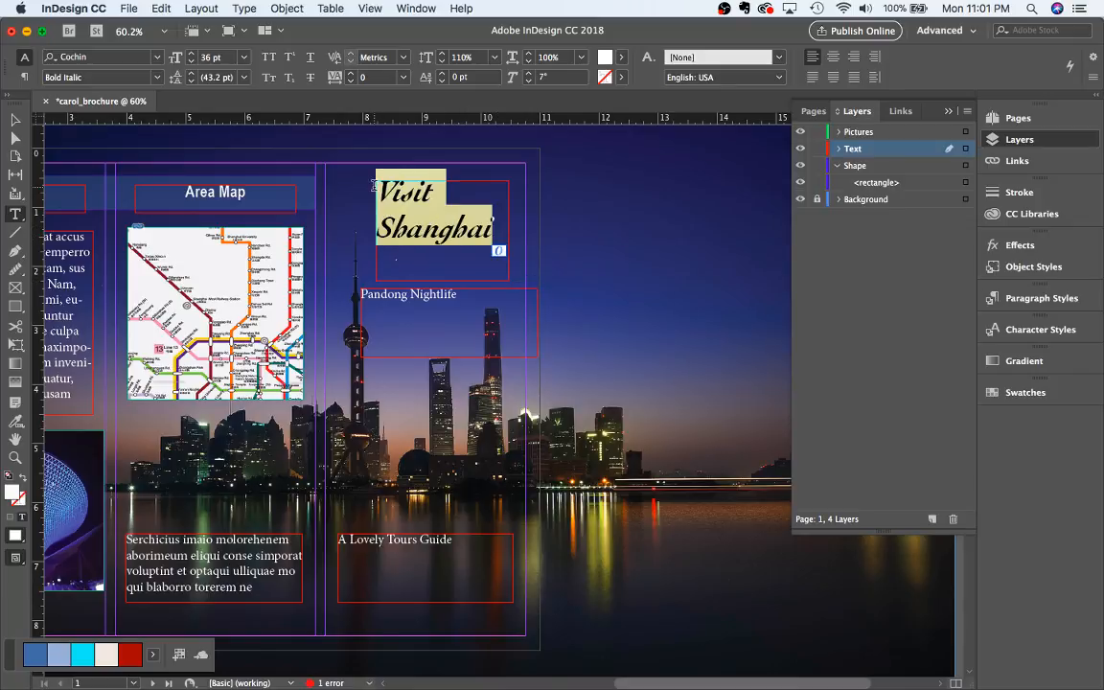
click(157, 56)
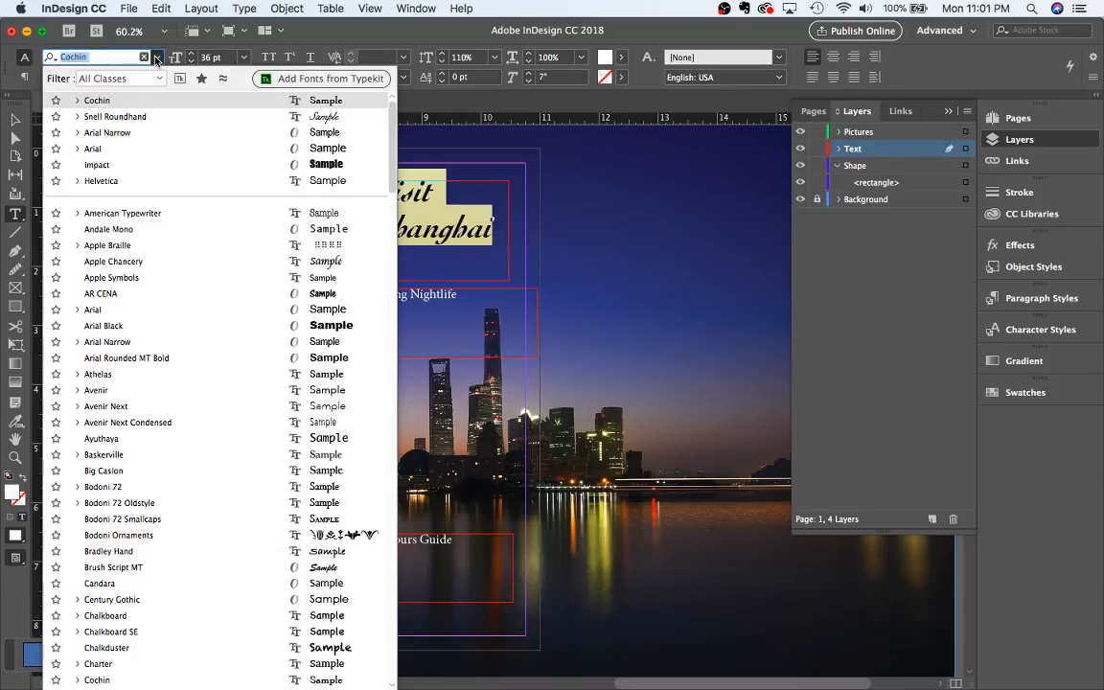
scroll(212, 434, down, 1)
scroll(213, 434, down, 20)
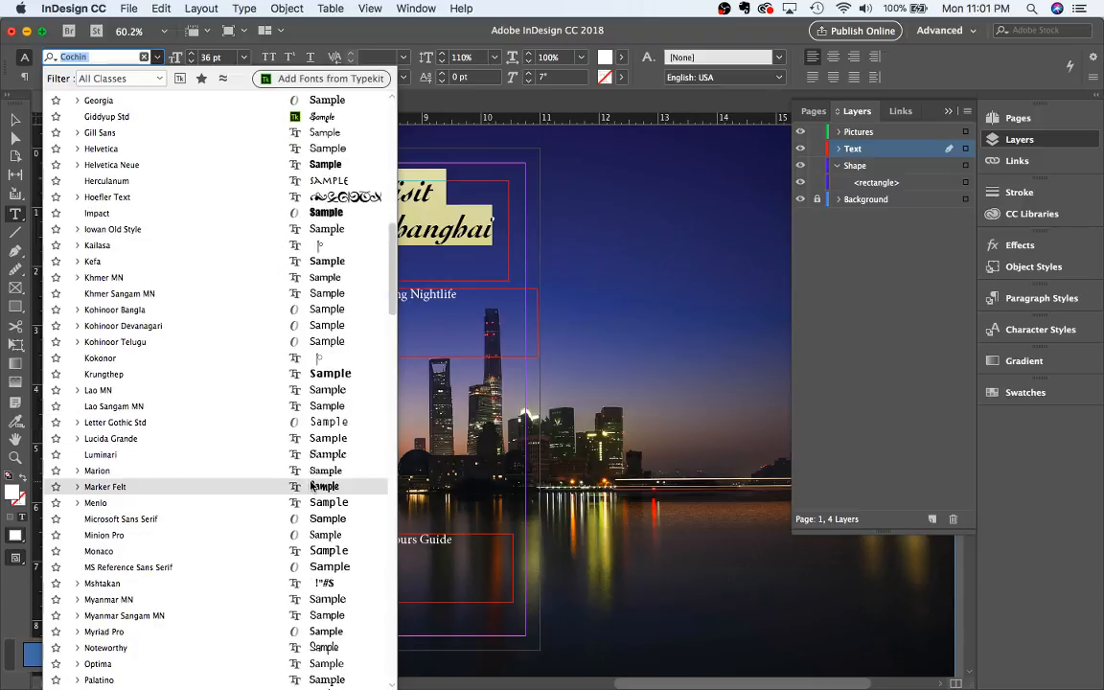
scroll(311, 487, down, 4)
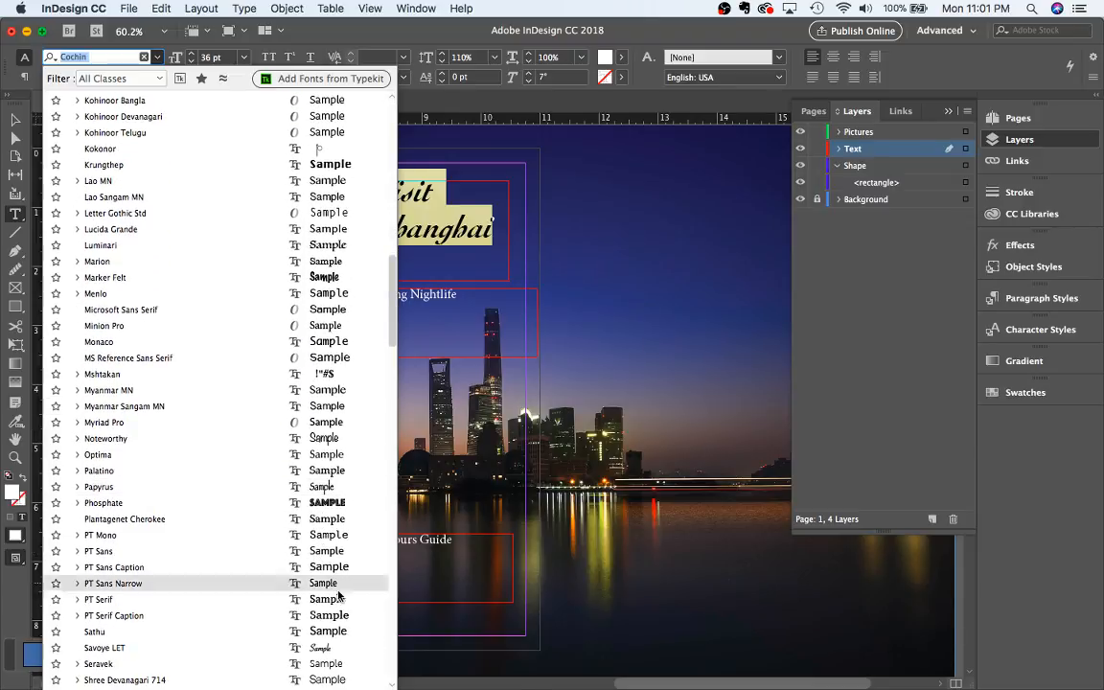
scroll(347, 537, up, 20)
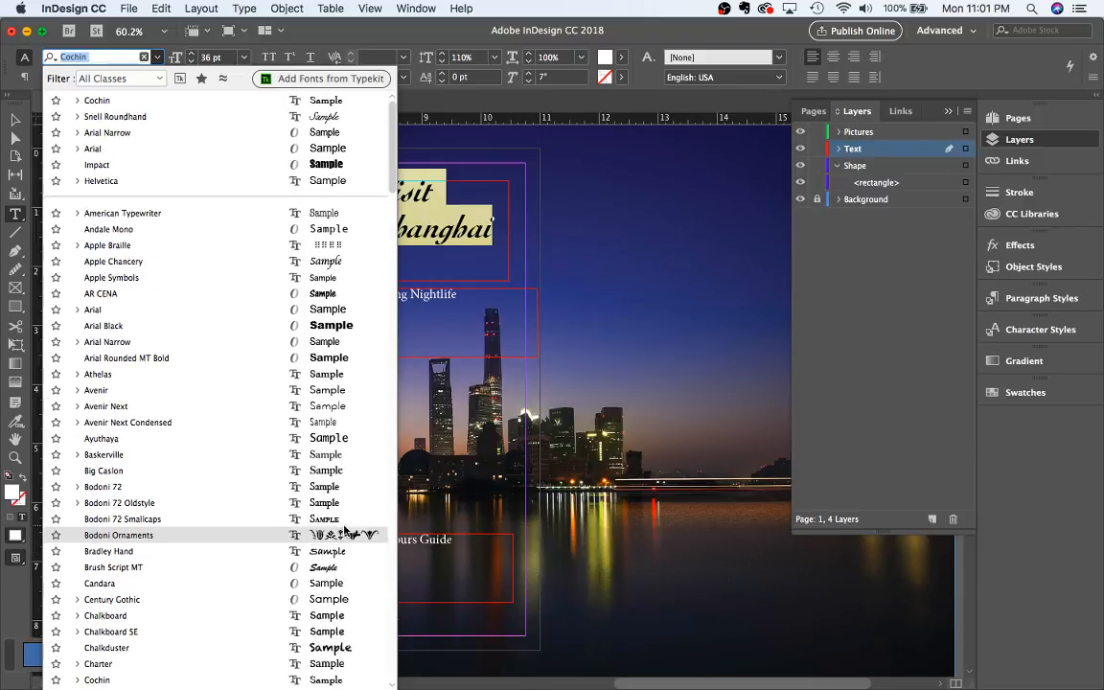
scroll(329, 602, down, 3)
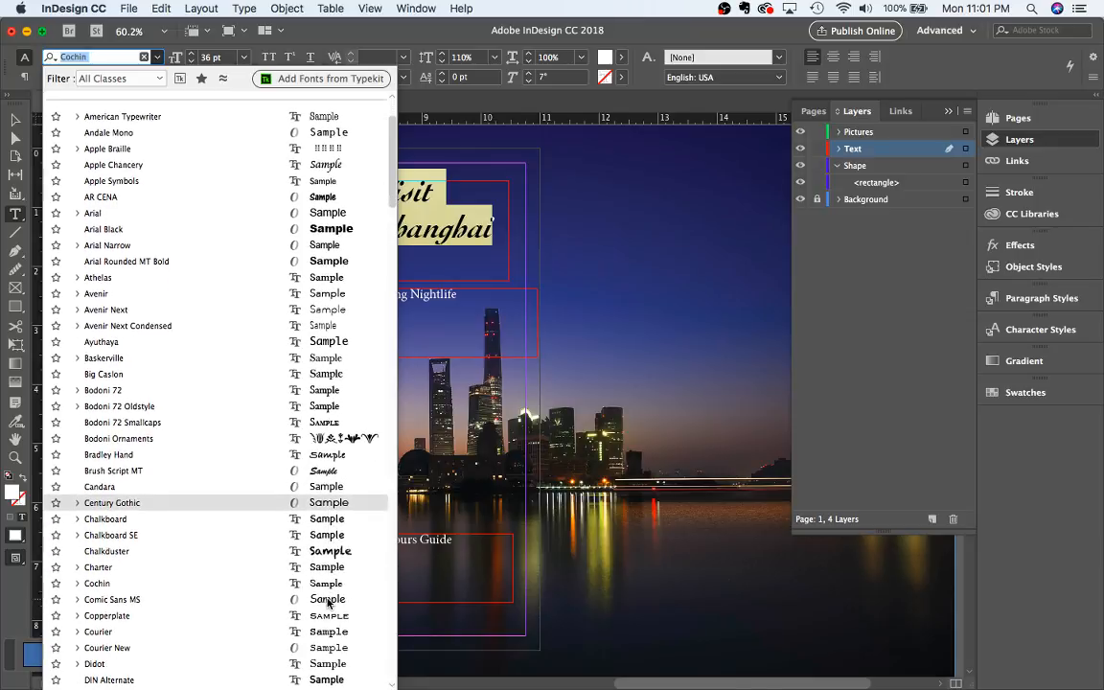
click(330, 421)
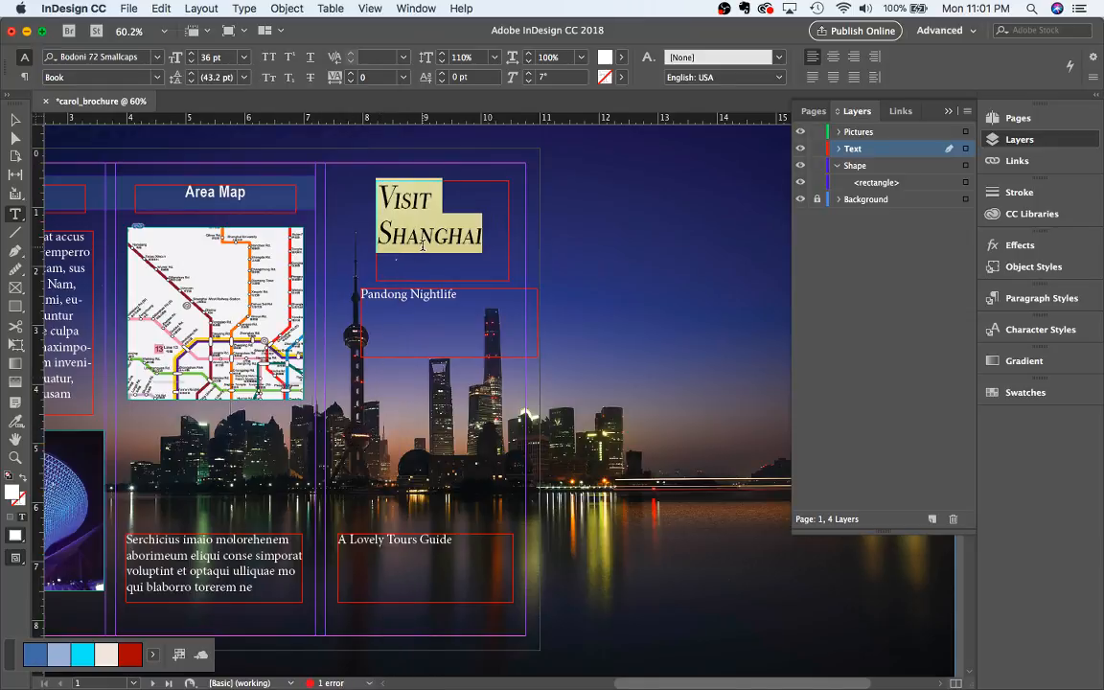
Reselect the Visit Shanghai title and switch its font to Snell Roundhand
click(482, 240)
drag(482, 240, 364, 179)
click(158, 58)
scroll(188, 524, down, 10)
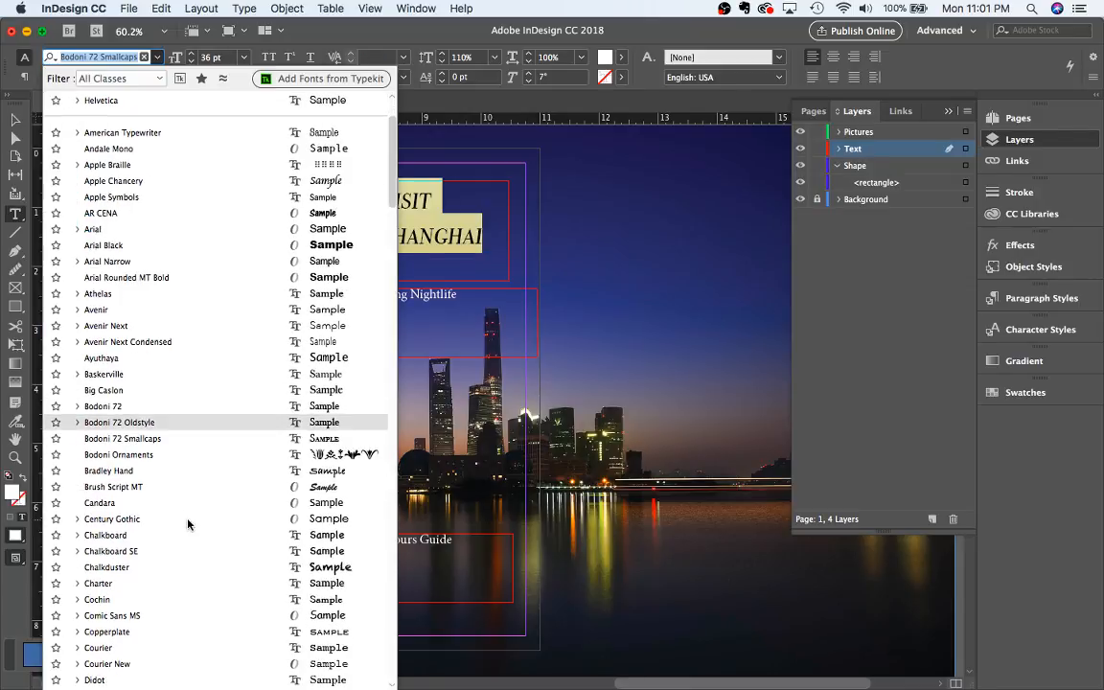
scroll(188, 524, down, 8)
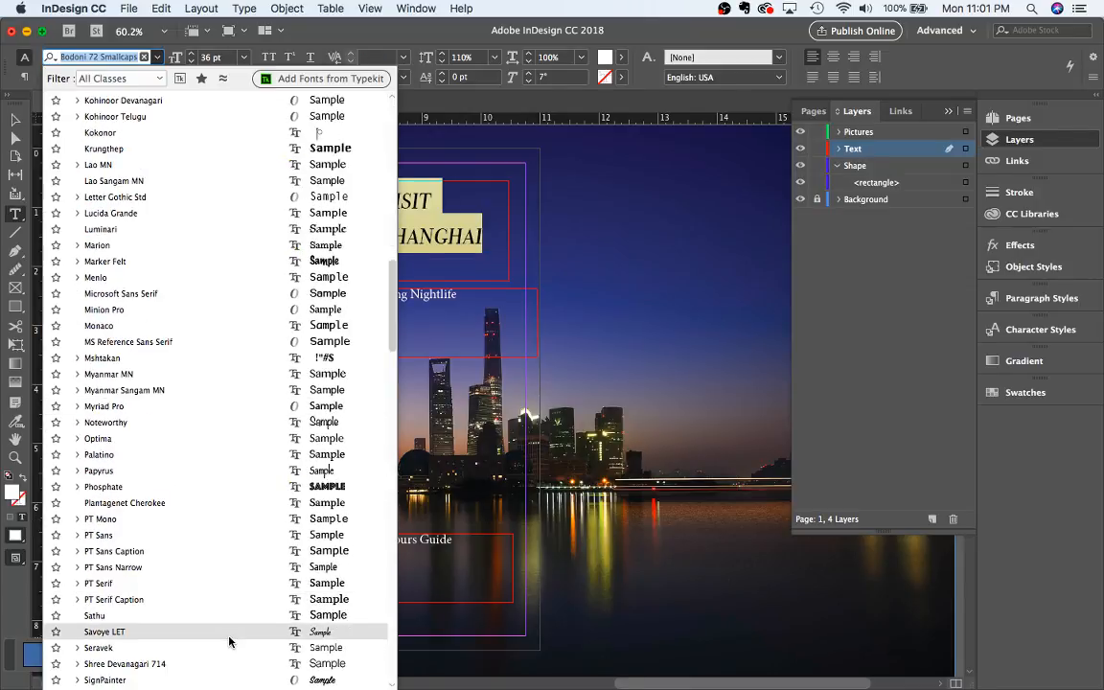
scroll(276, 605, down, 1)
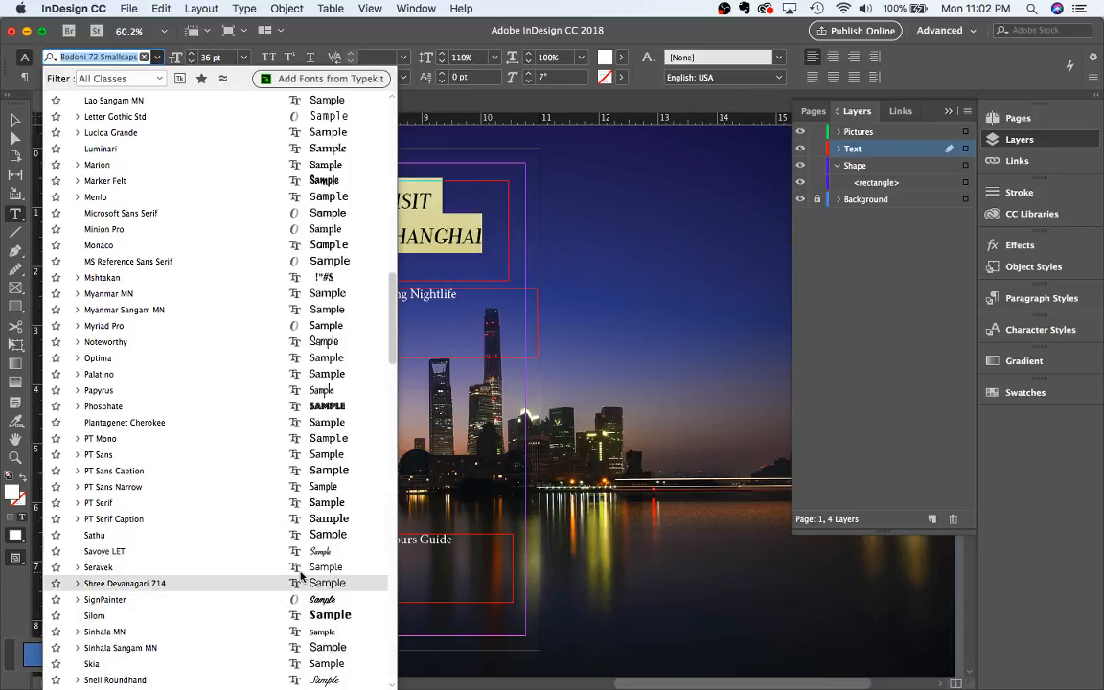
scroll(295, 572, down, 3)
scroll(300, 575, down, 2)
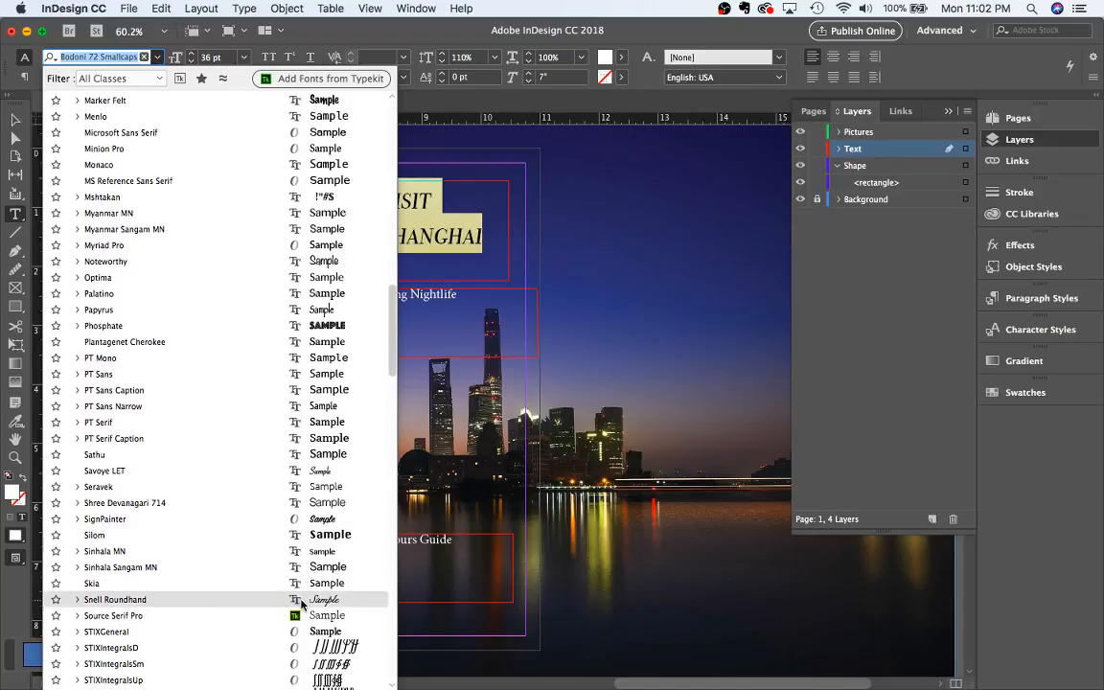
click(302, 601)
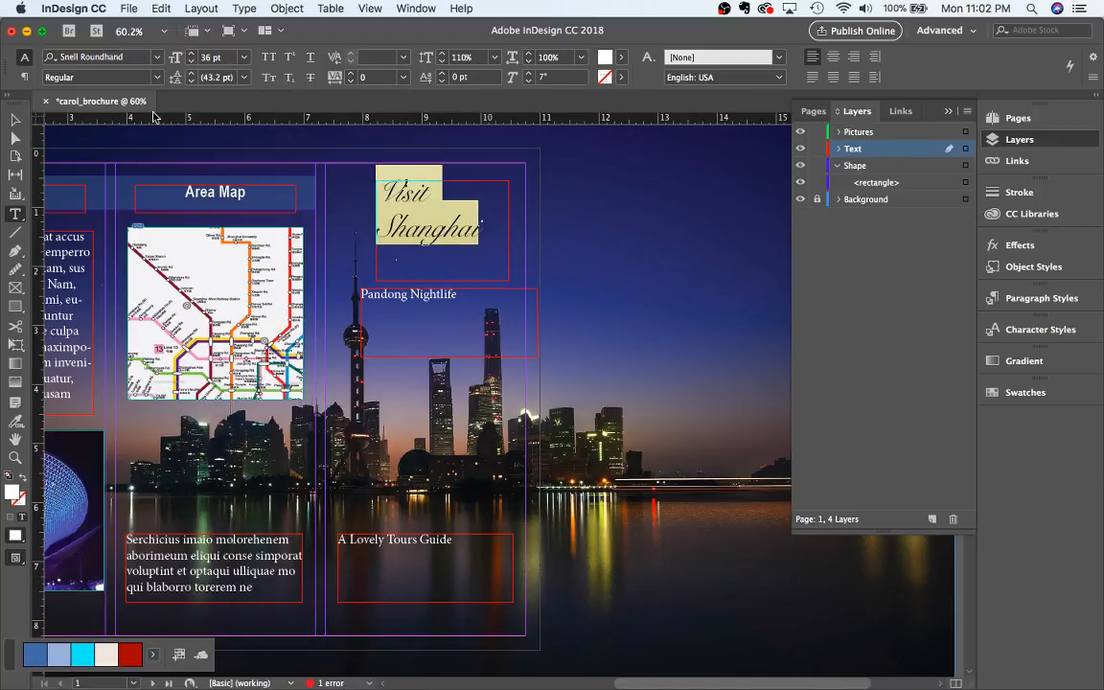
Browse the available fonts and set the Visit Shanghai title in DIN Alternate
click(159, 58)
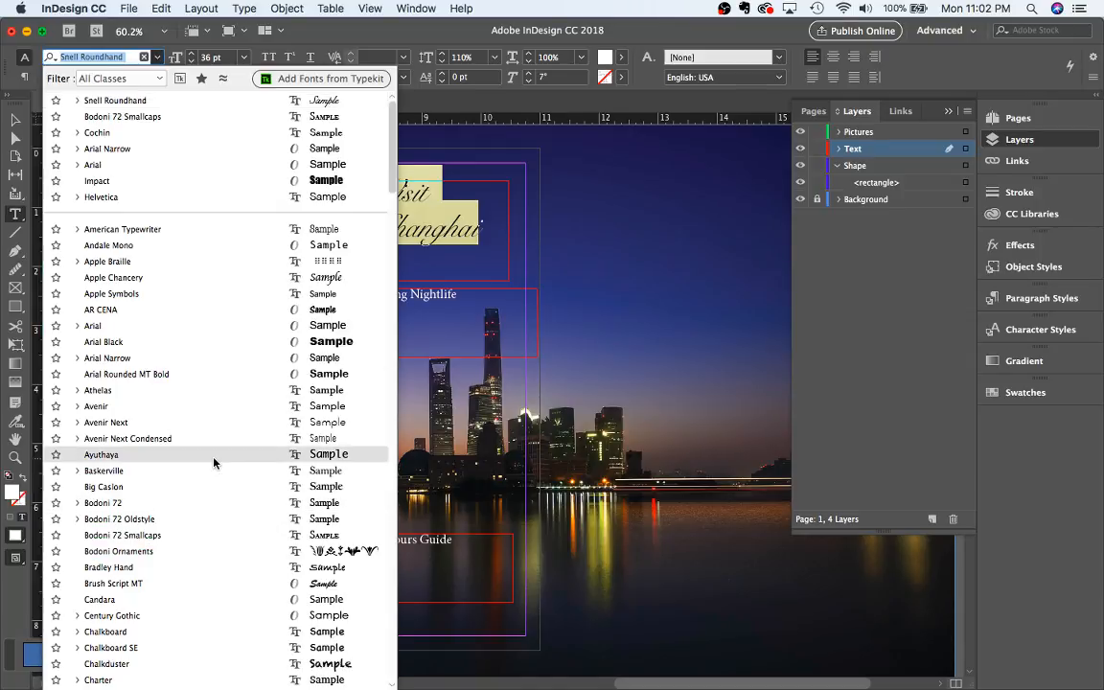
scroll(213, 463, down, 20)
scroll(213, 463, up, 15)
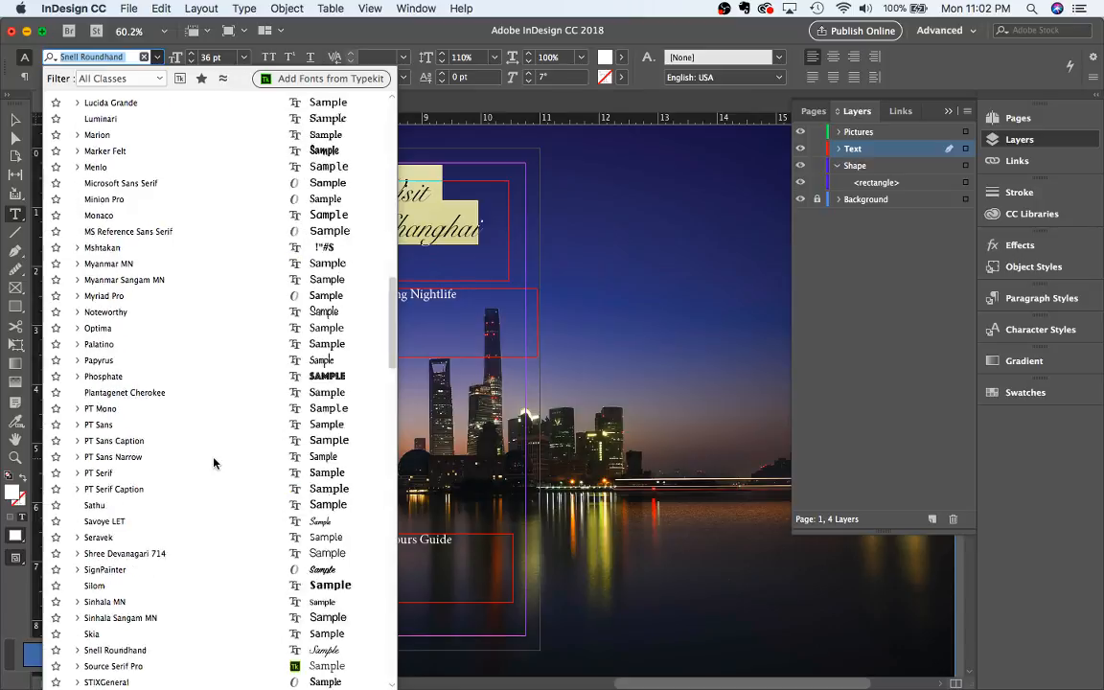
scroll(213, 462, up, 10)
scroll(215, 458, down, 1)
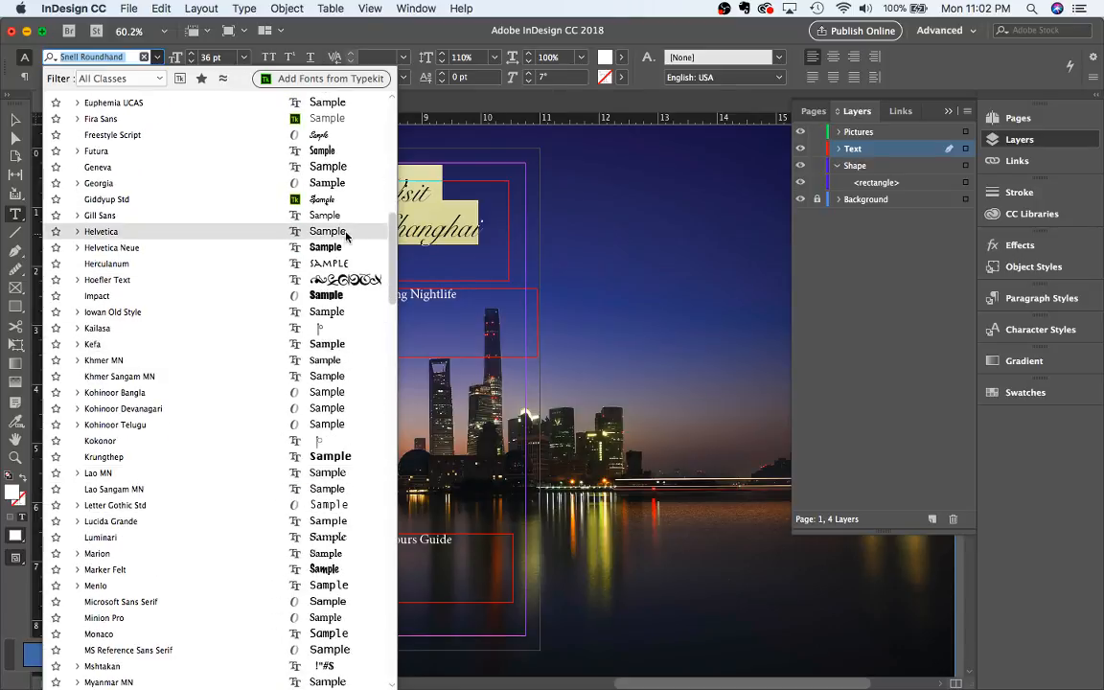
scroll(354, 202, up, 3)
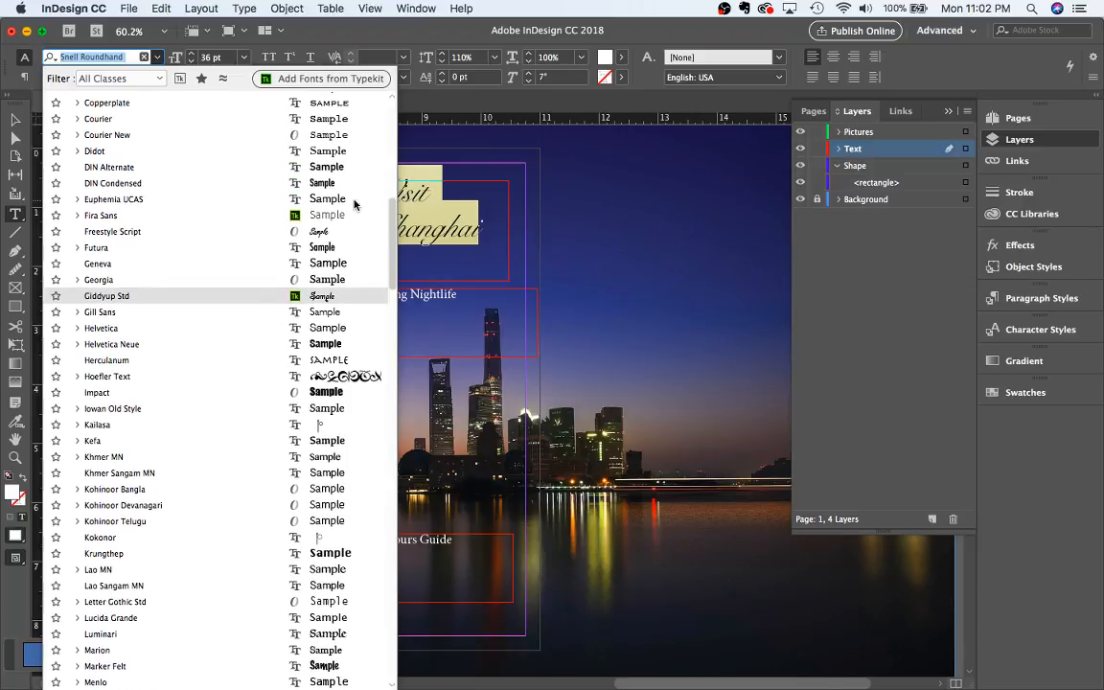
scroll(352, 187, up, 2)
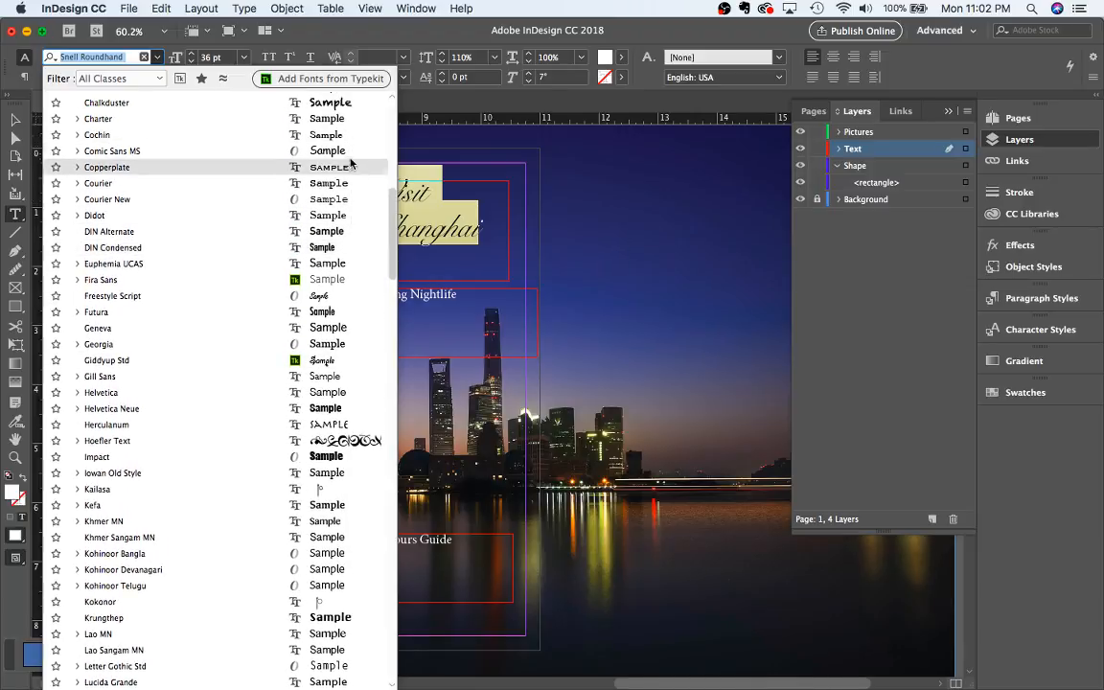
click(337, 231)
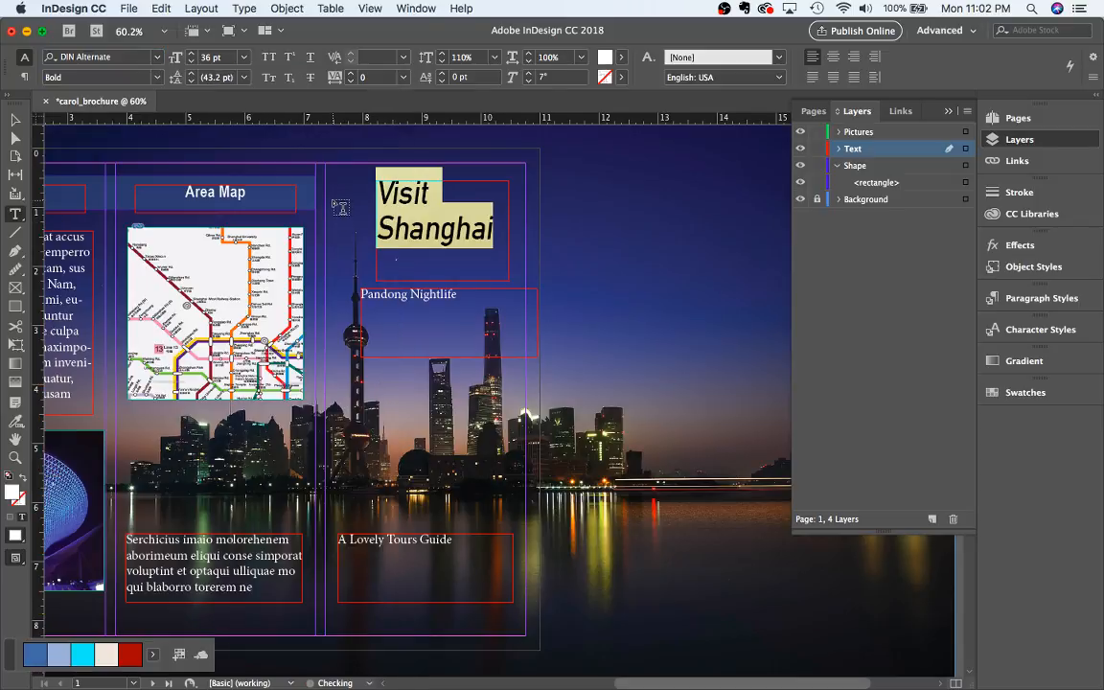
Search the fonts for Dido and set the Visit Shanghai title in Didot Italic
click(155, 57)
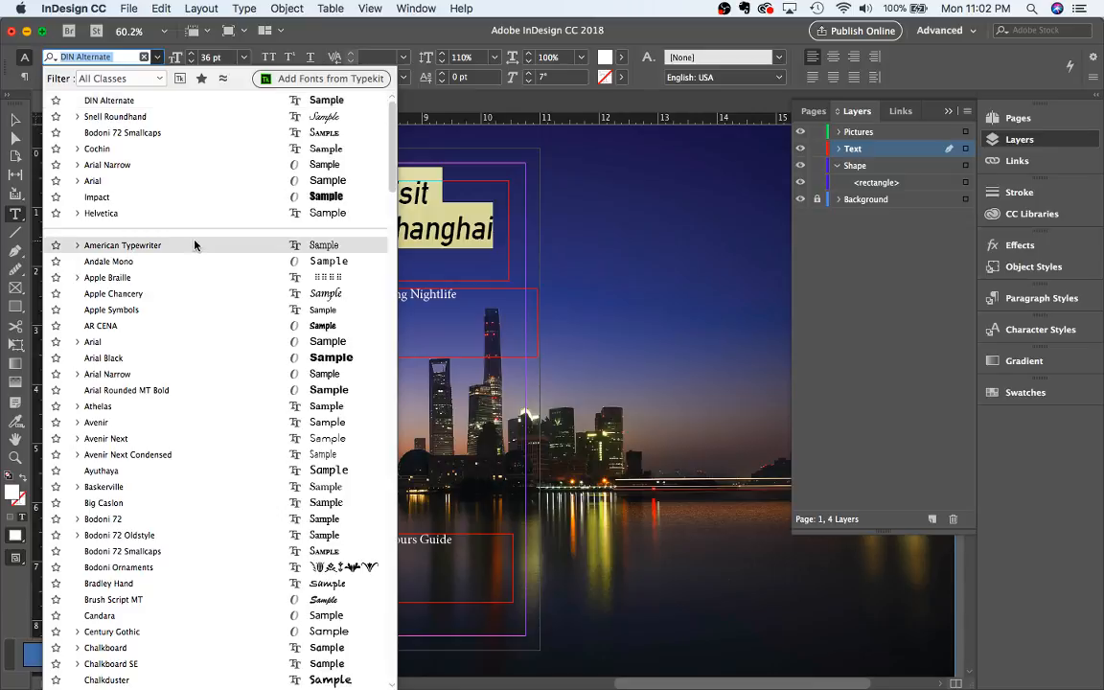
click(119, 60)
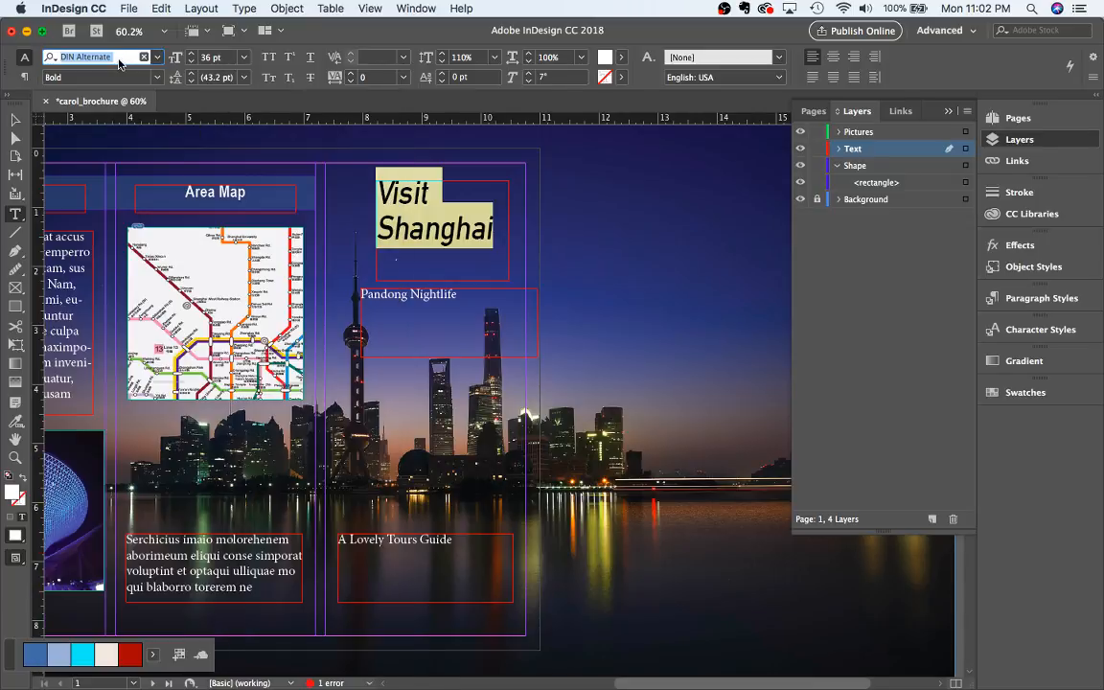
text(Dido)
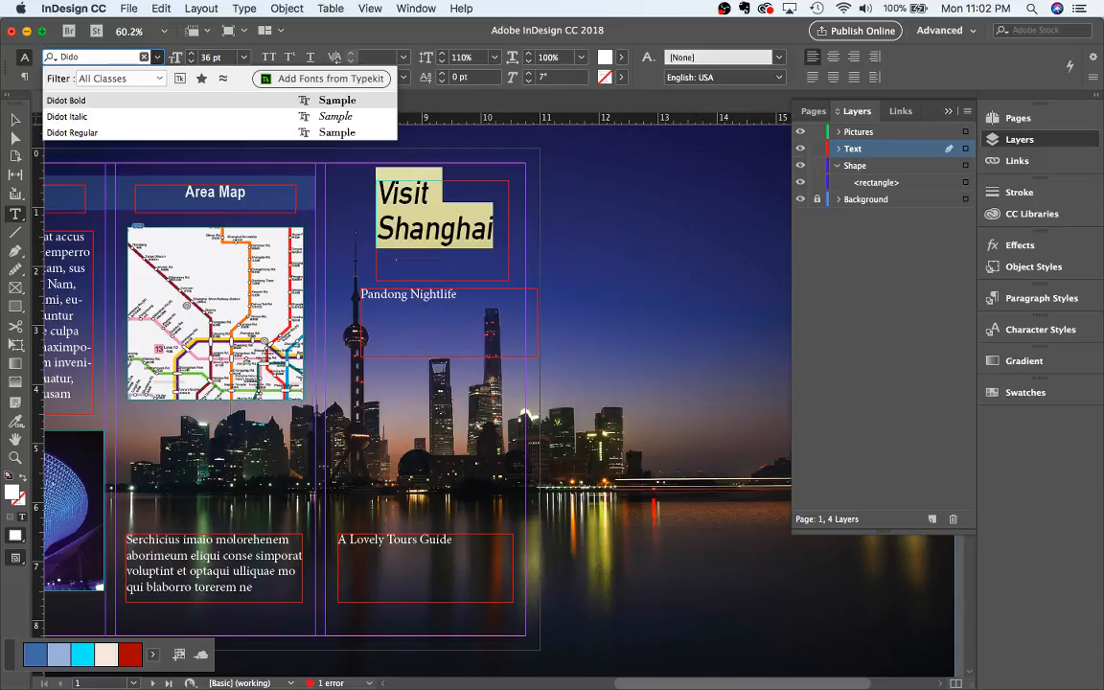
key(Down)
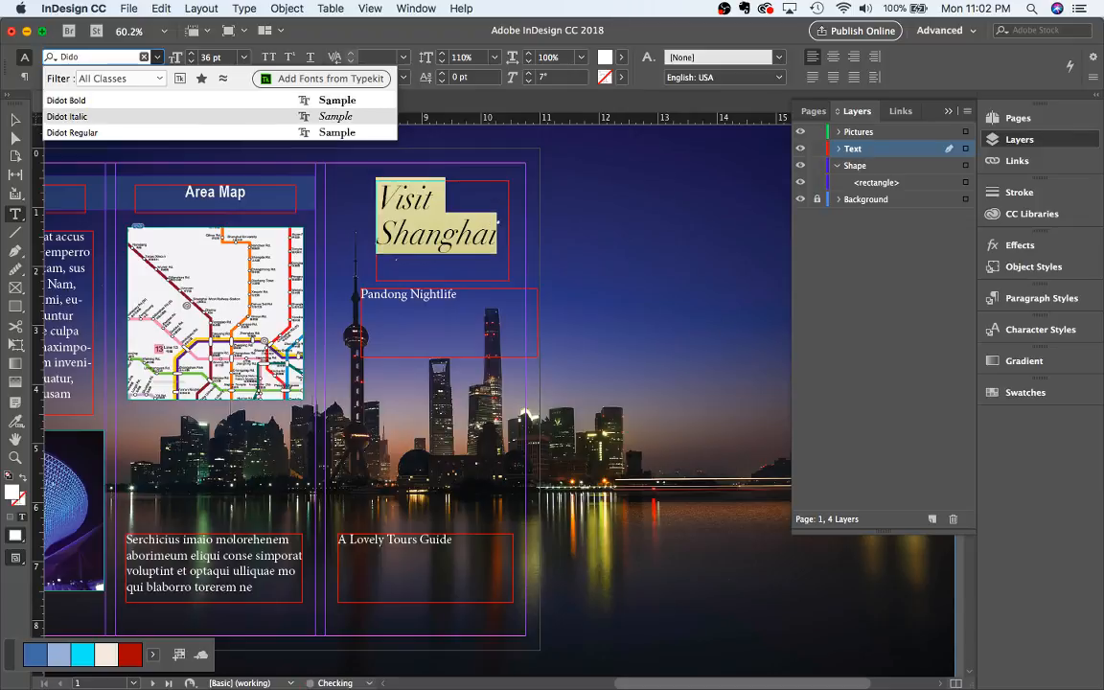
key(Return)
click(476, 241)
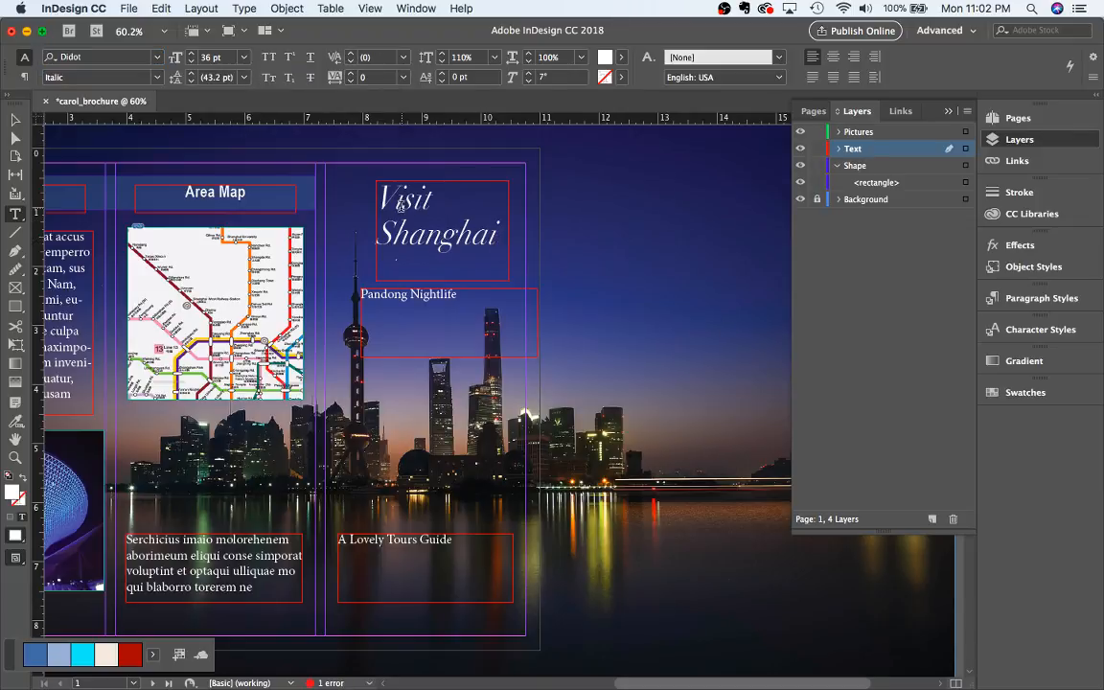
Tighten the kerning between the last two letters of Shanghai in the title to -50
click(446, 253)
click(394, 199)
click(404, 57)
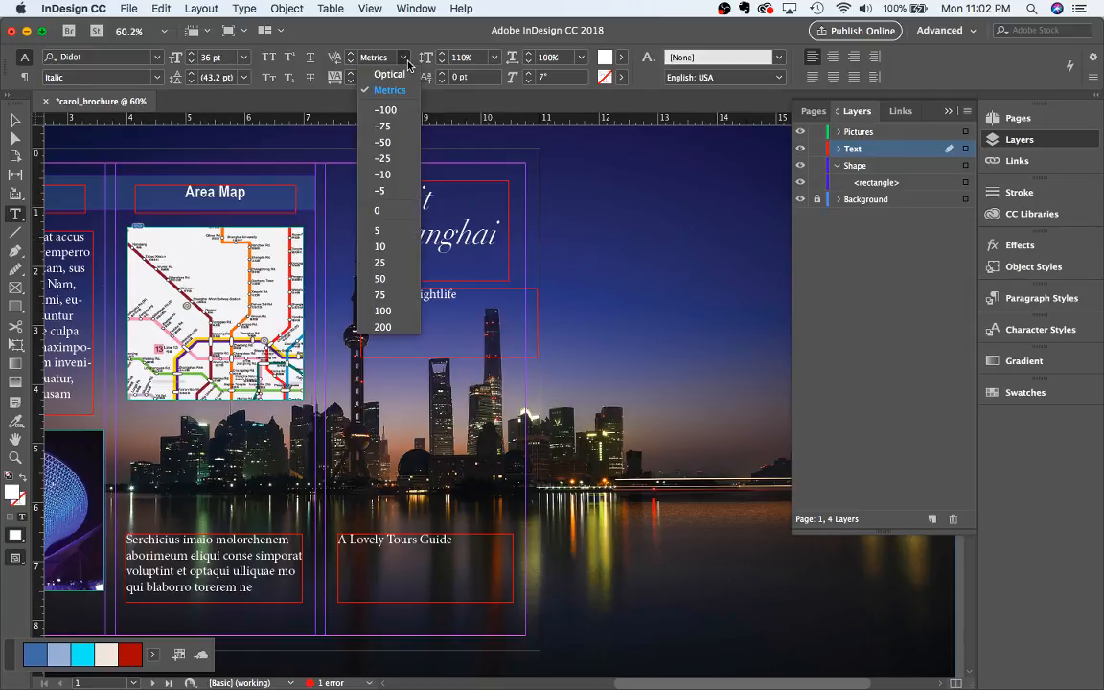
click(384, 143)
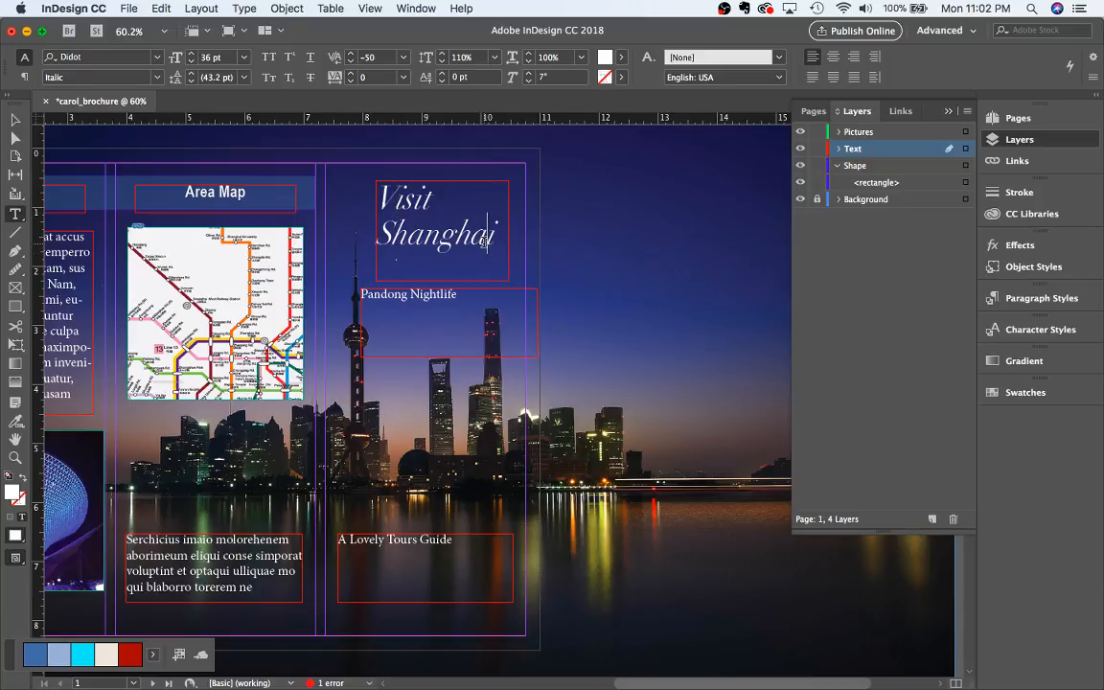
Select the whole Visit Shanghai title and set its Didot style to Bold
drag(495, 241, 337, 165)
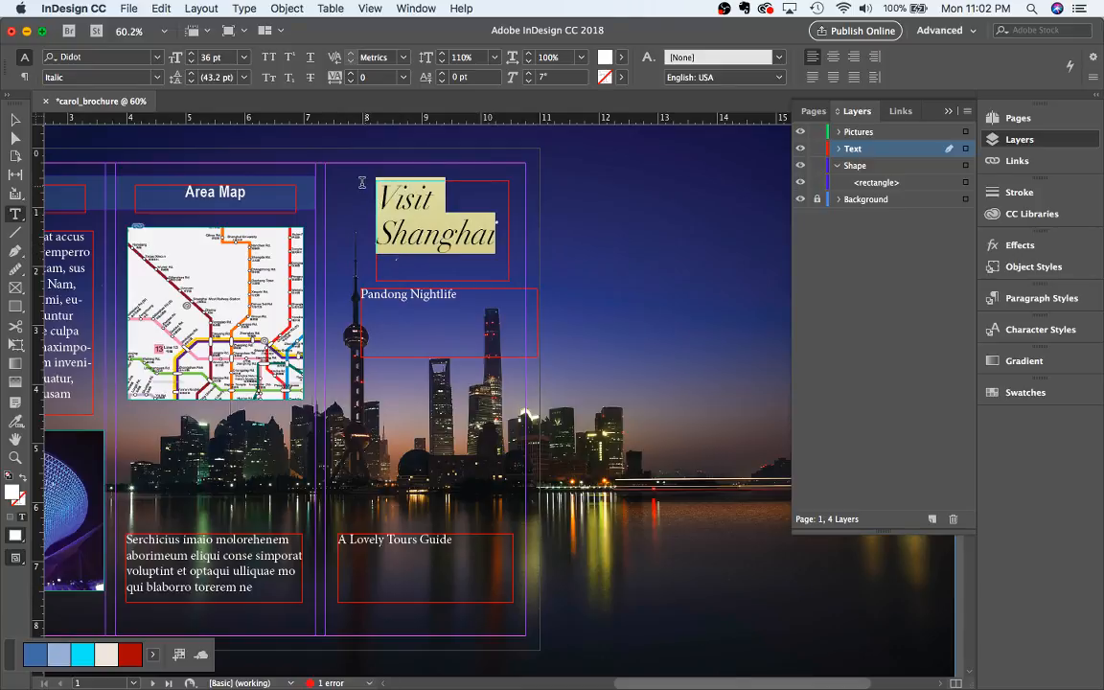
click(159, 81)
click(148, 125)
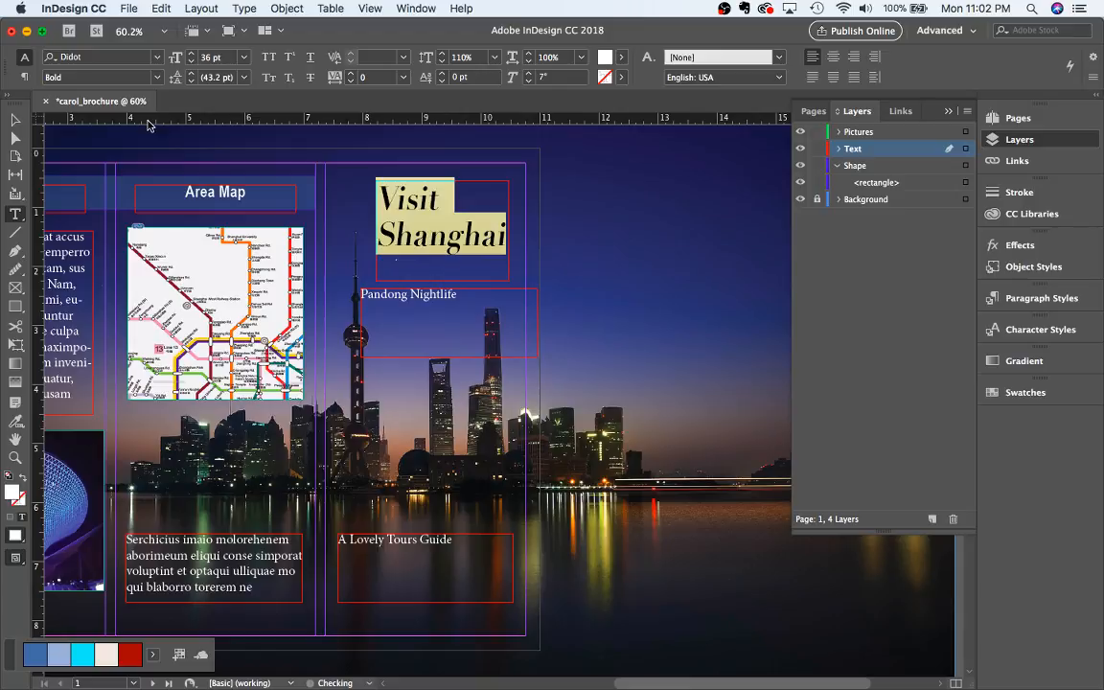
click(144, 77)
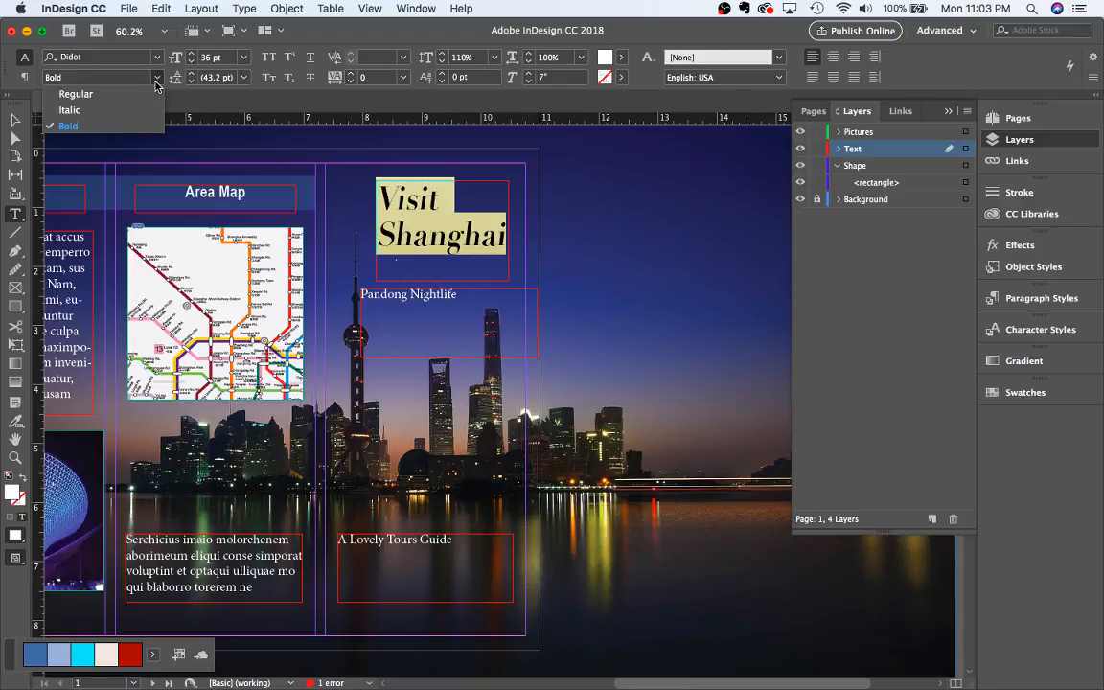
click(361, 36)
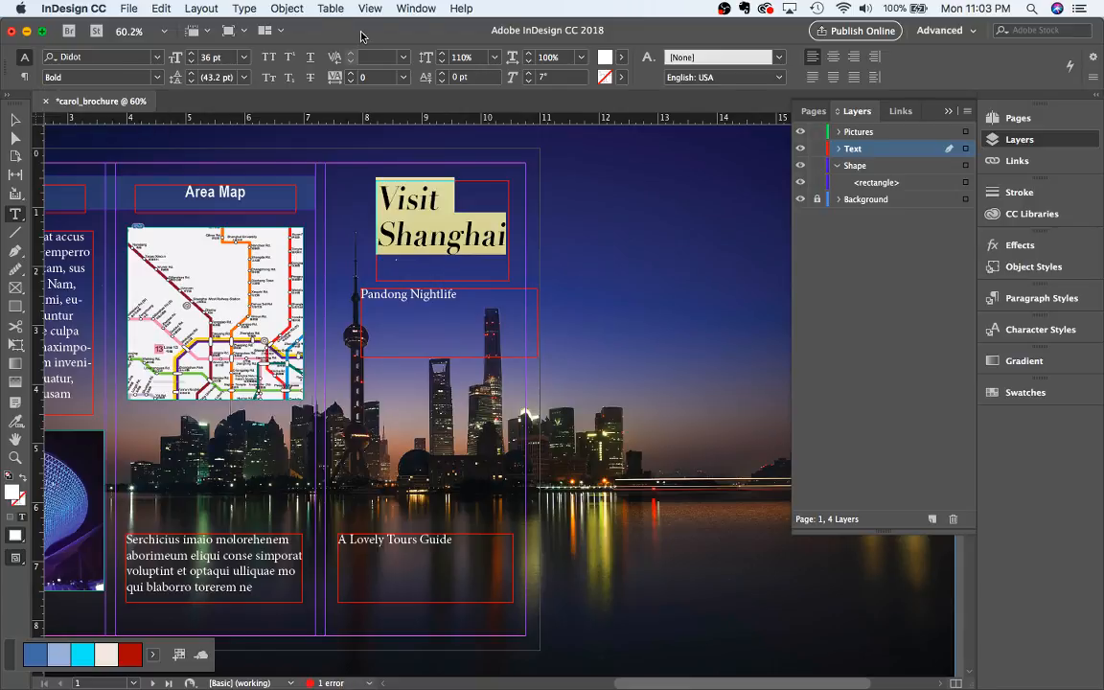
Try a 20° skew on the Visit Shanghai title, and undo both the skew and the Bold style
click(523, 82)
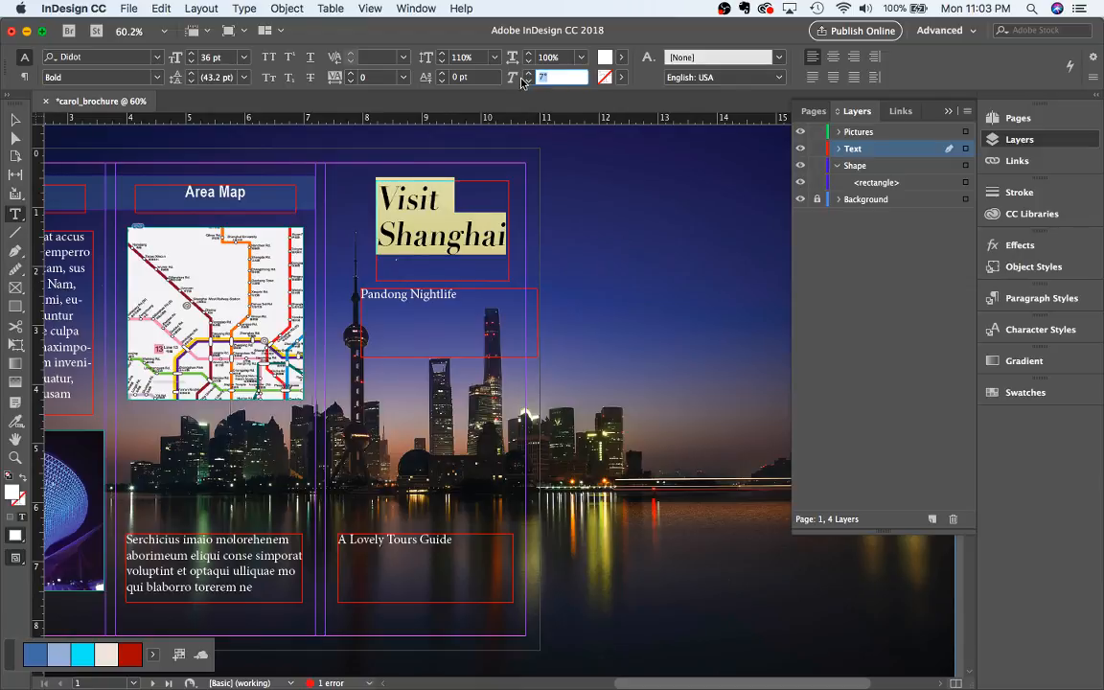
text(20)
key(Return)
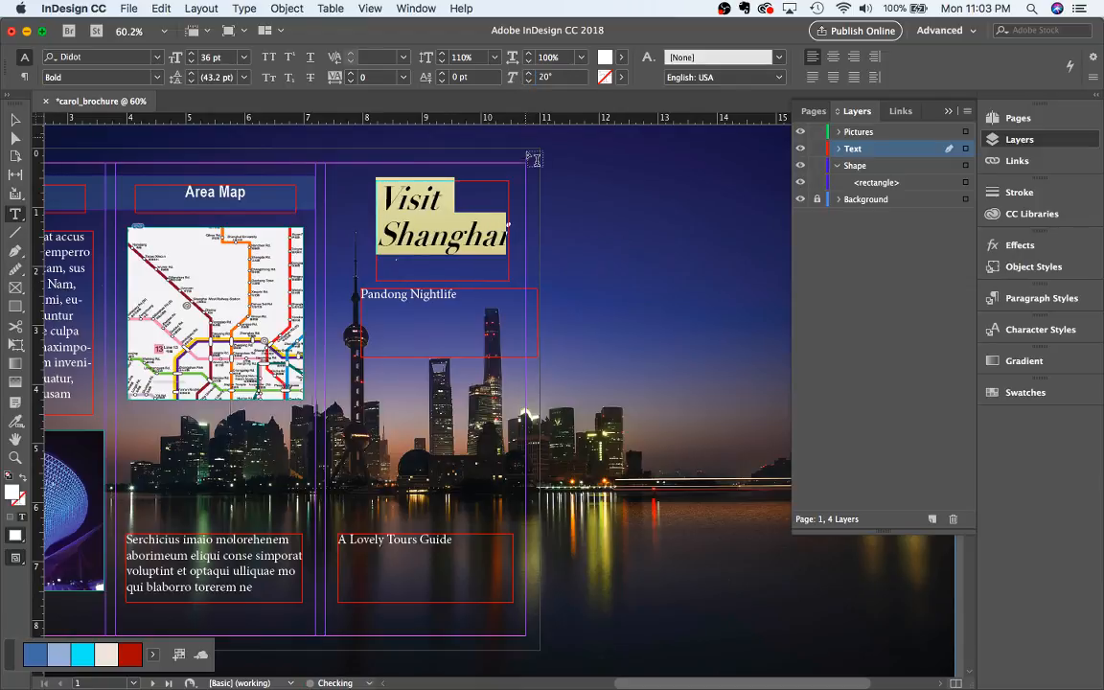
key(super+z)
key(super+z)
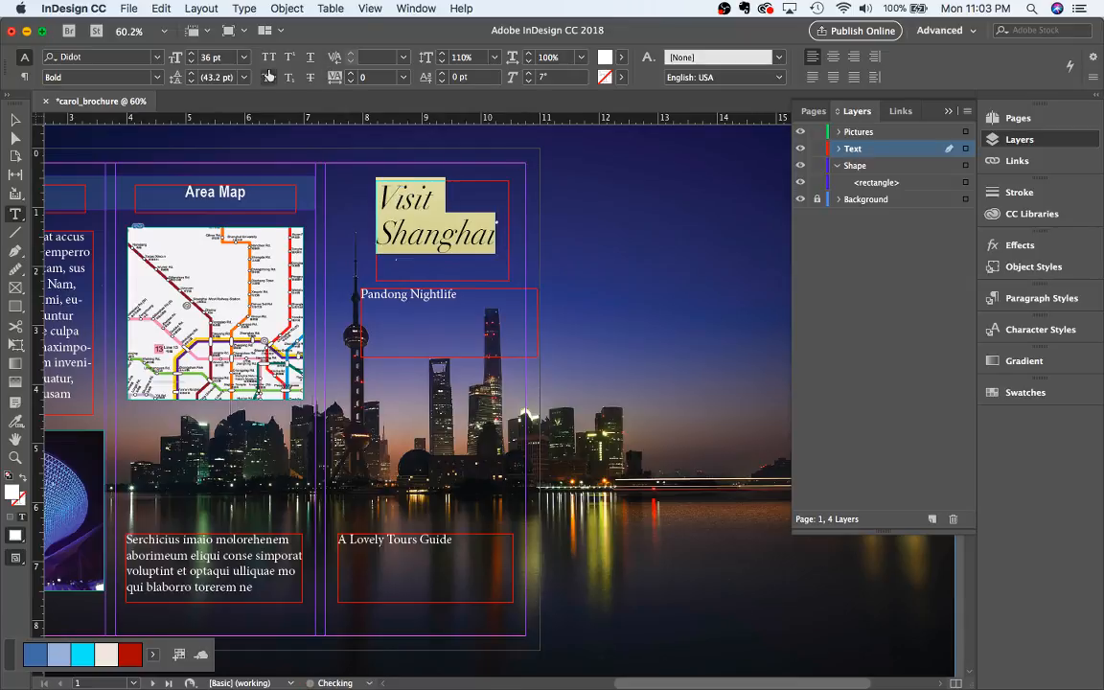
Set the whole Visit Shanghai title in Apple Chancery and check which styles the font offers
click(427, 268)
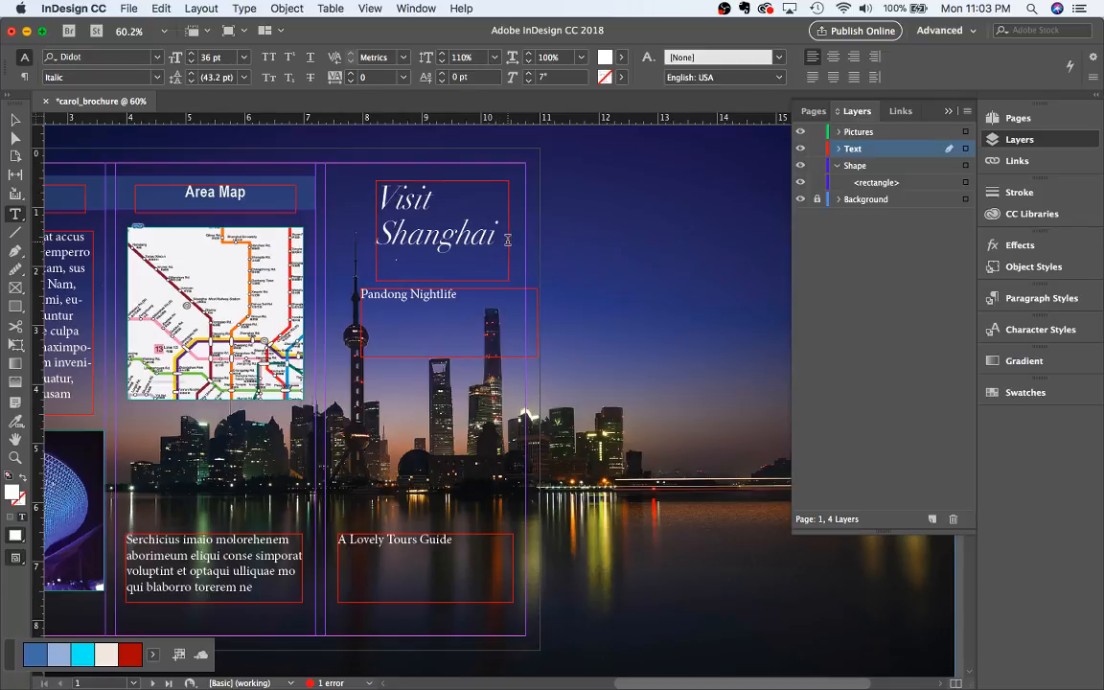
drag(497, 240, 364, 207)
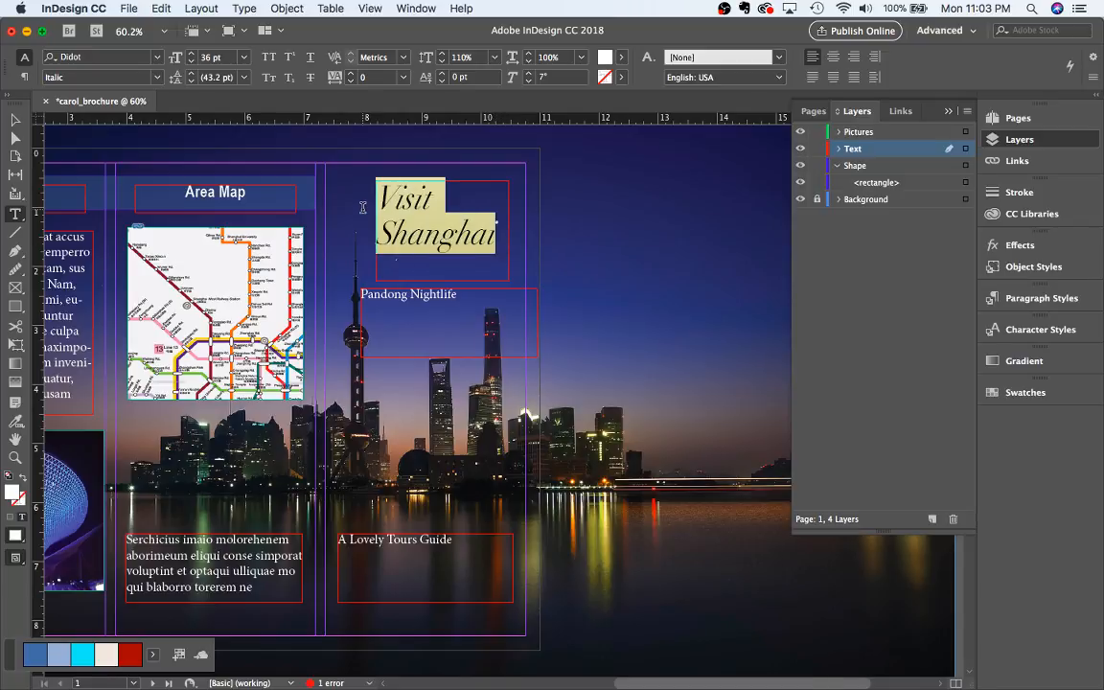
click(142, 57)
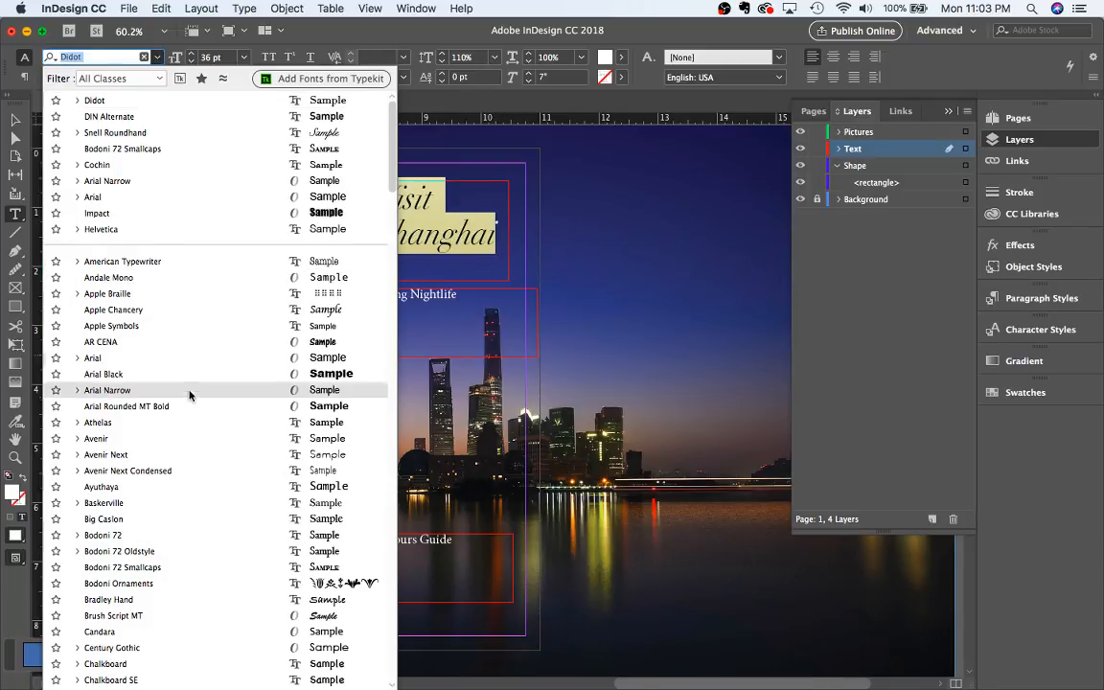
scroll(169, 356, down, 2)
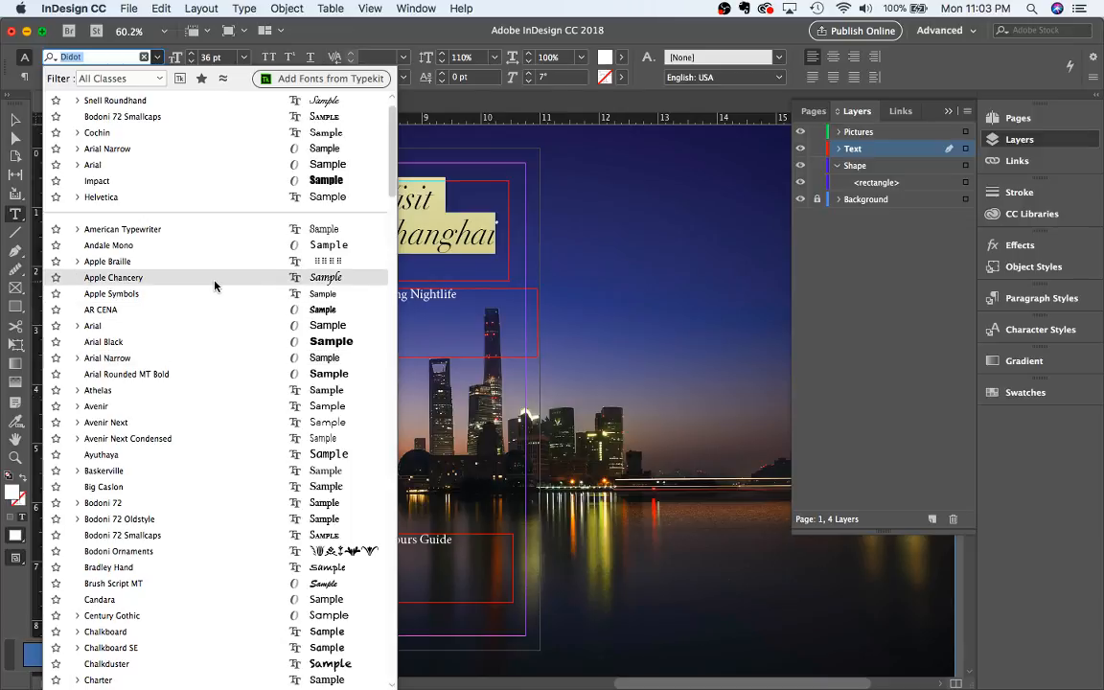
click(215, 279)
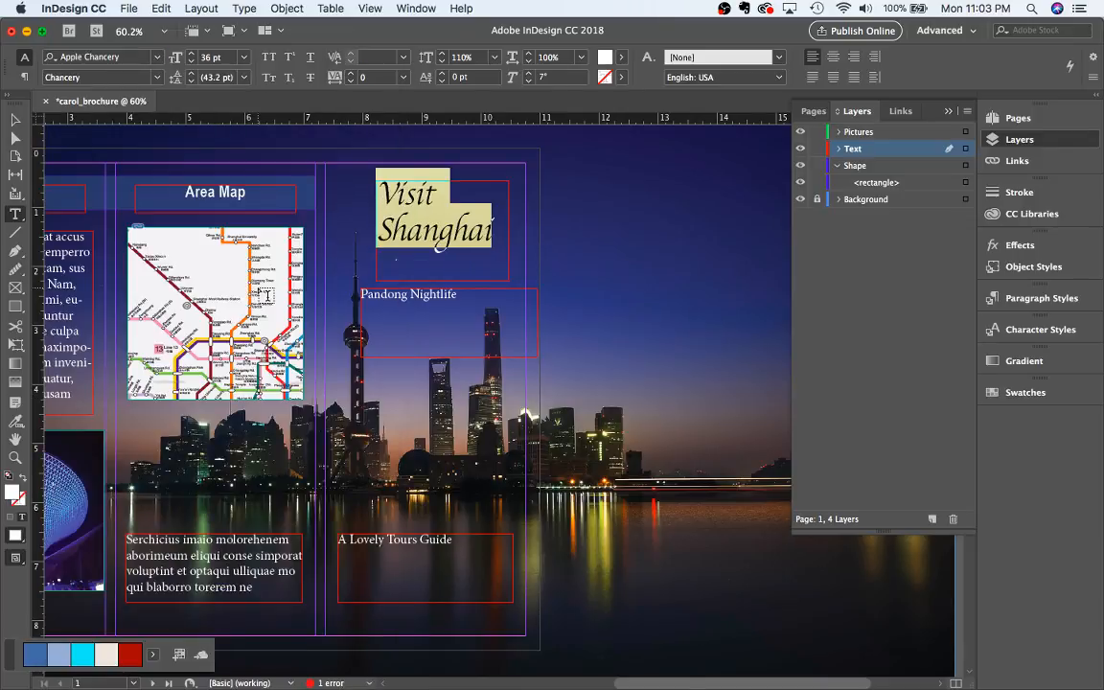
click(158, 78)
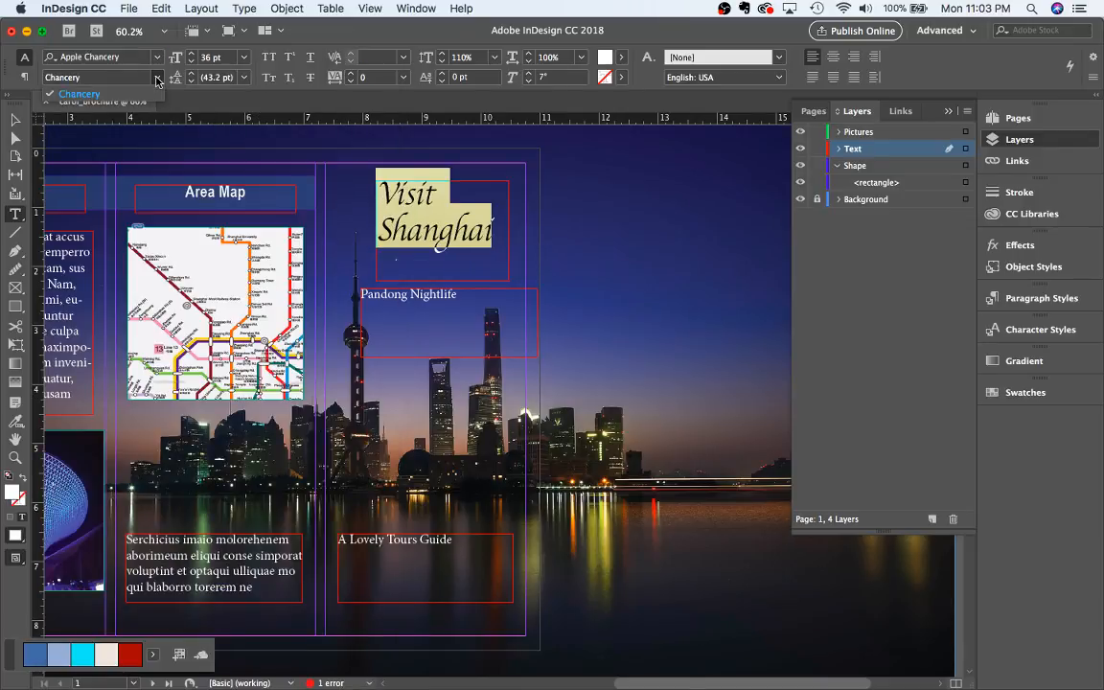
click(157, 79)
click(457, 242)
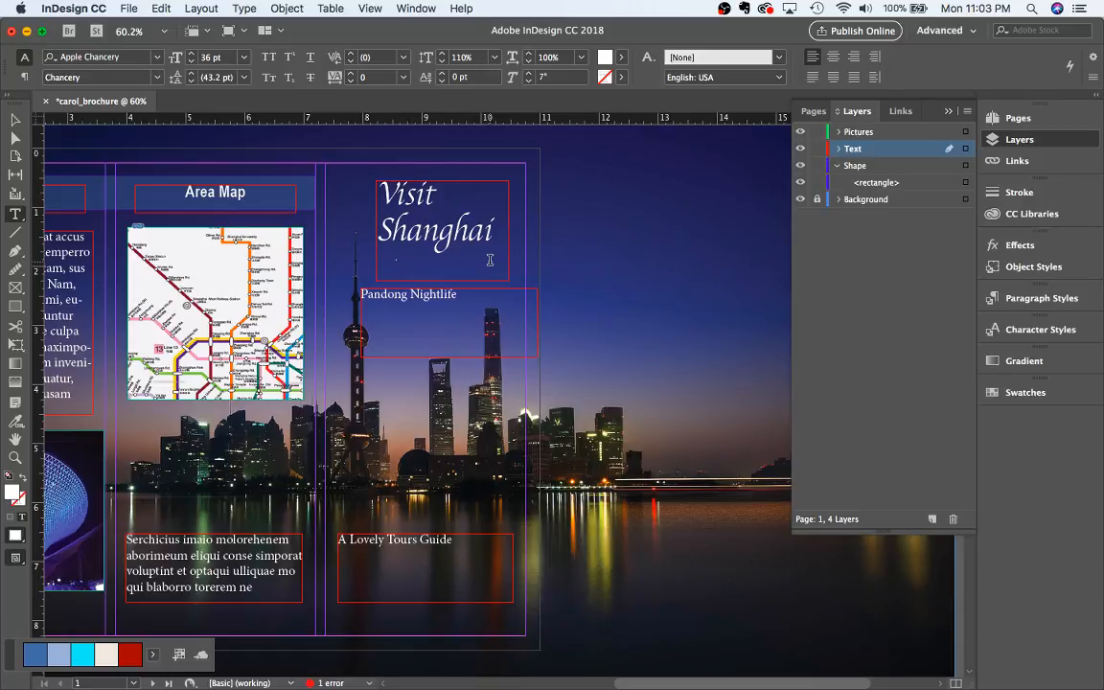
Delete the word Visit and its leftover empty line from the cover title, keeping only Shanghai
drag(422, 190, 379, 190)
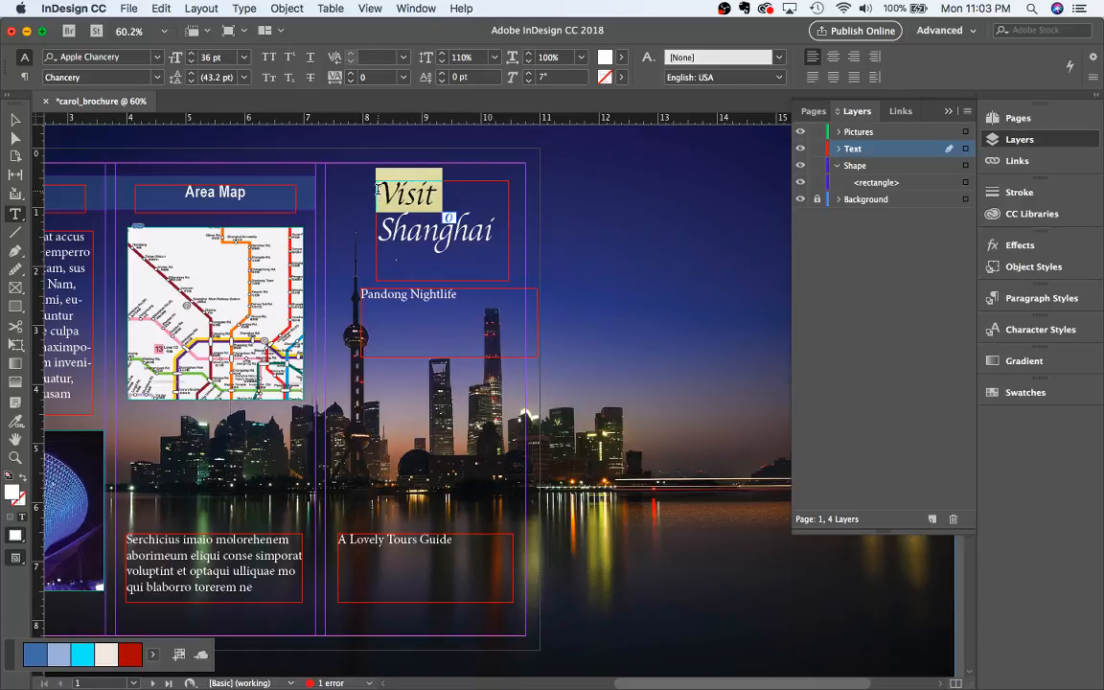
click(406, 246)
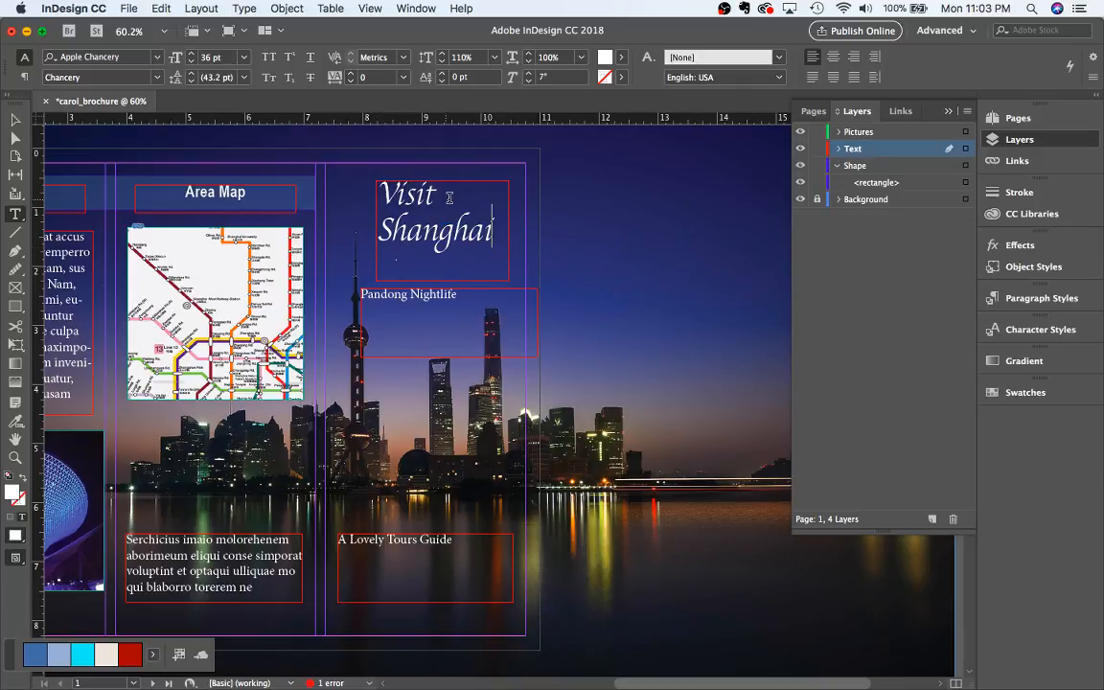
drag(448, 197, 371, 195)
key(BackSpace)
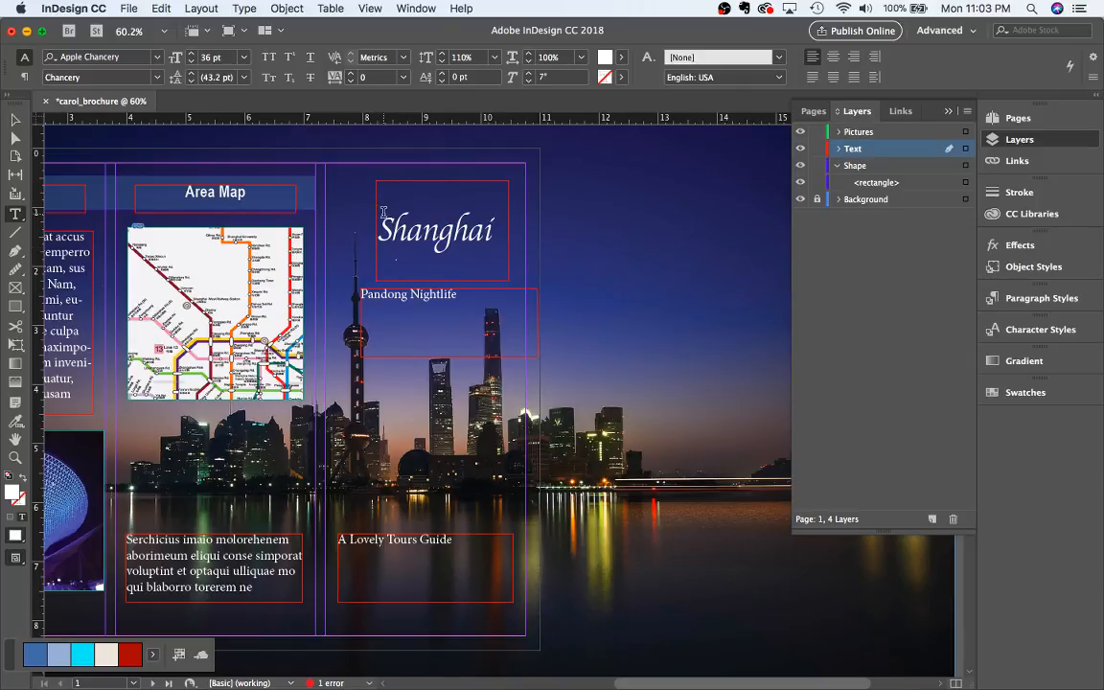
key(BackSpace)
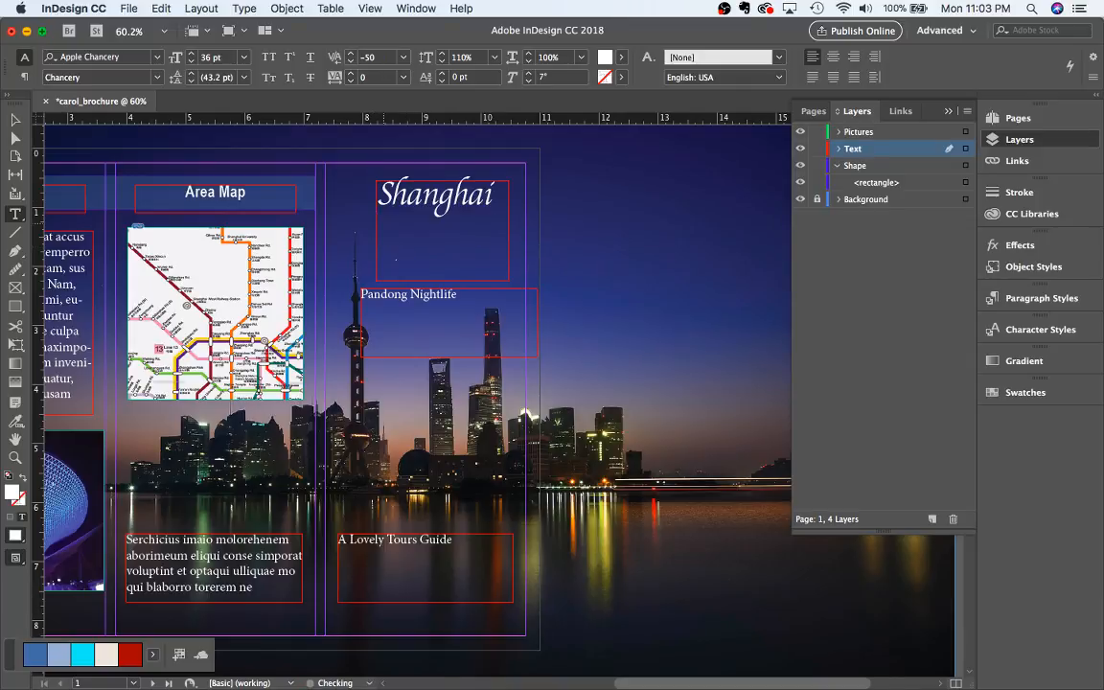
Try the Shanghai title at 48 pt and settle on a font size of 40 pt
drag(508, 199, 366, 206)
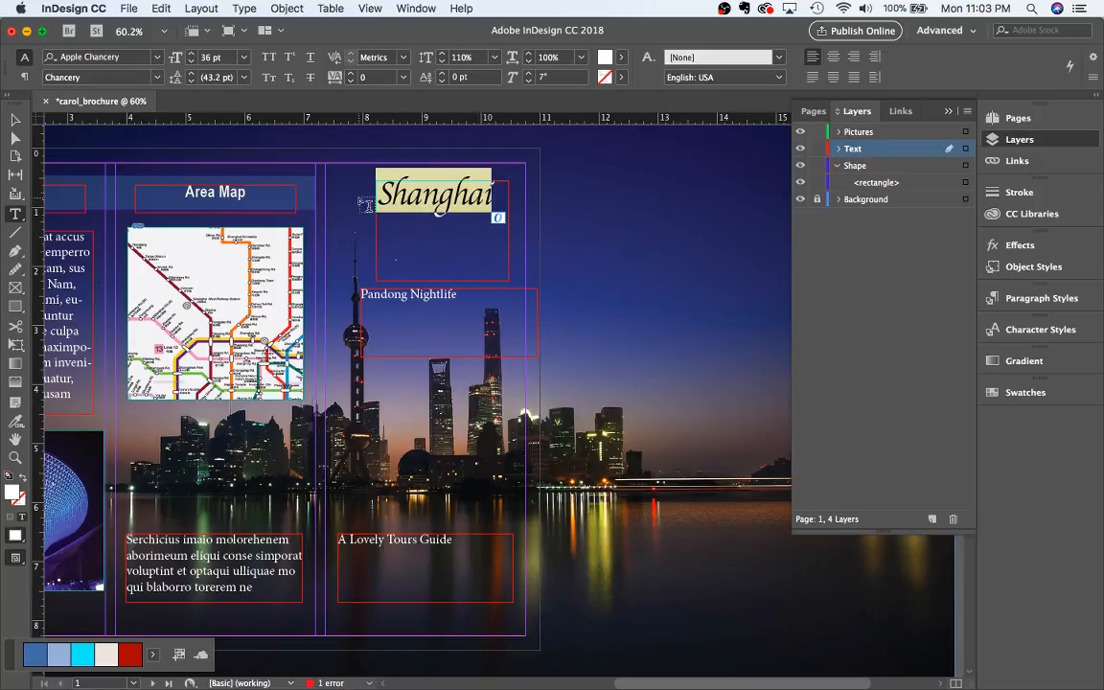
click(243, 57)
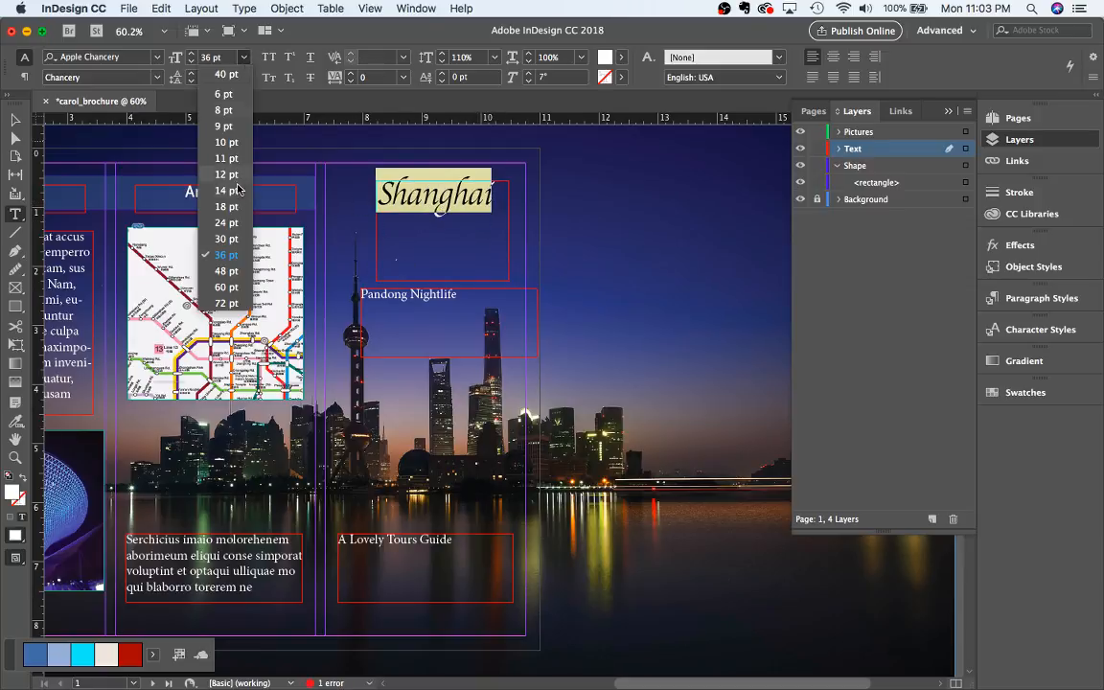
click(226, 272)
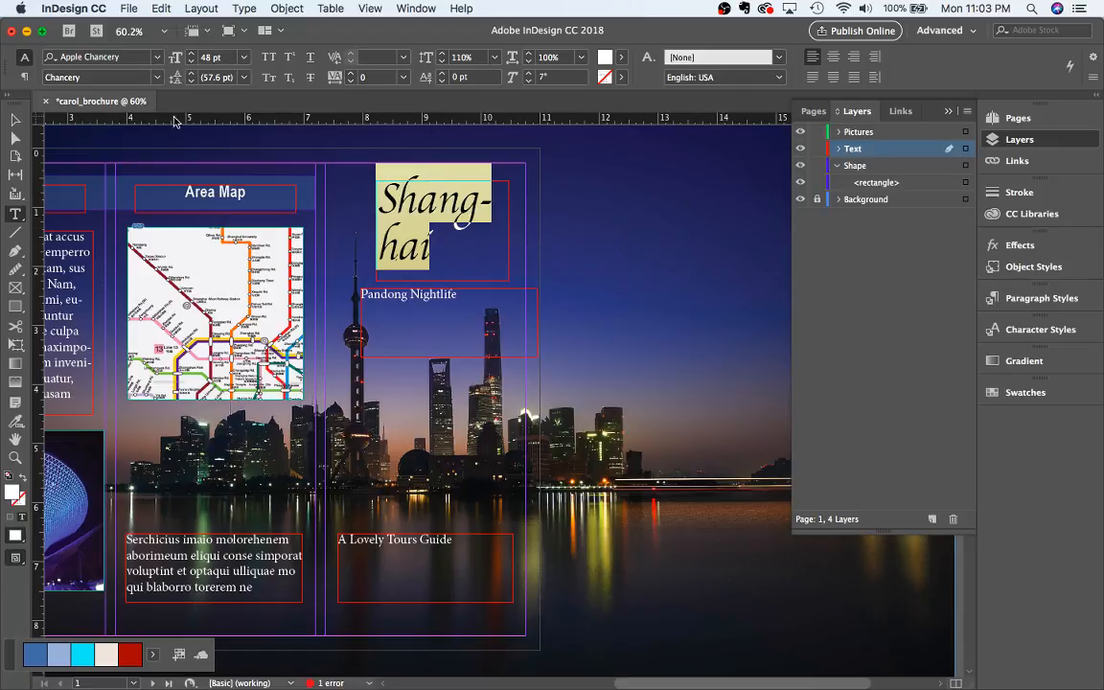
click(222, 57)
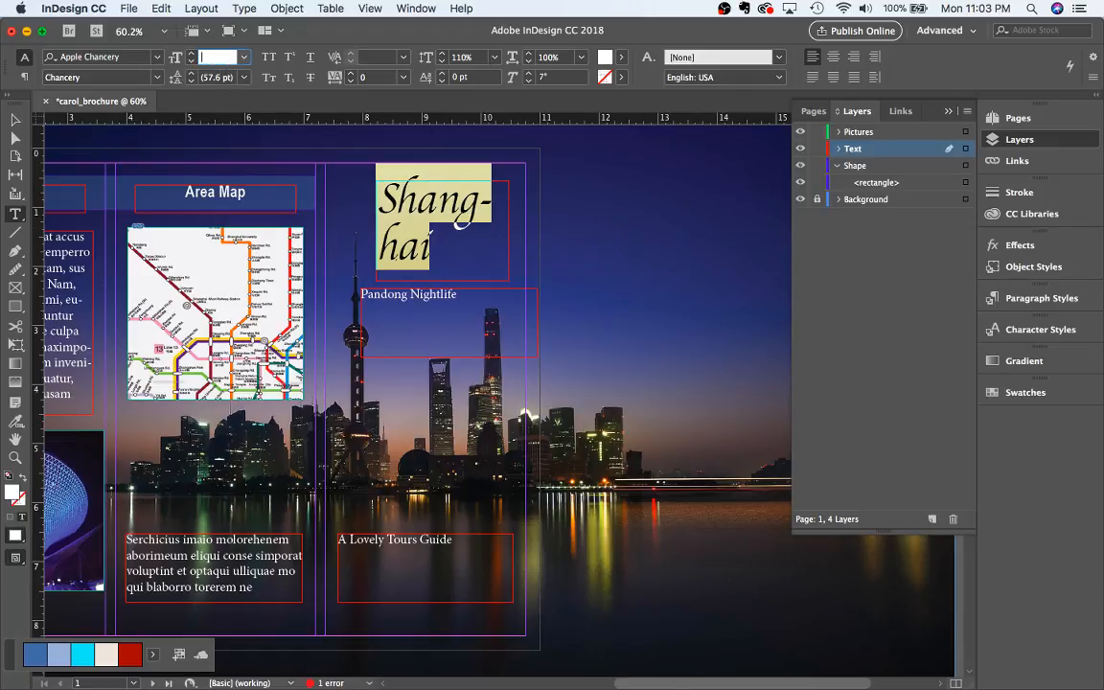
text(40)
key(Return)
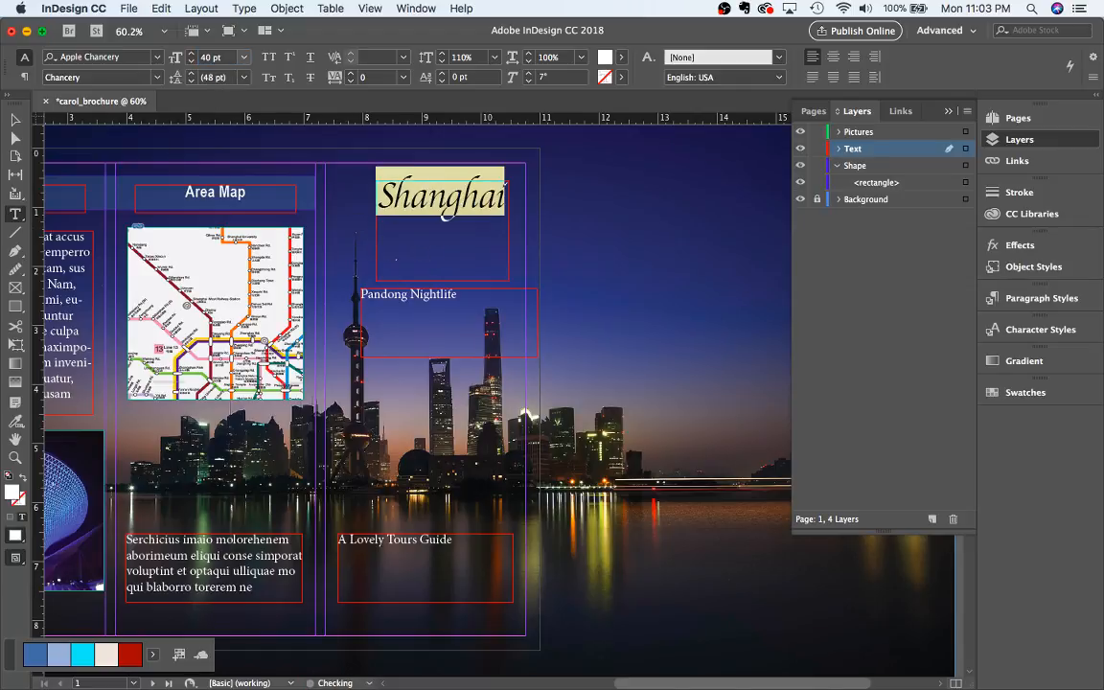
click(404, 238)
click(382, 201)
key(Right)
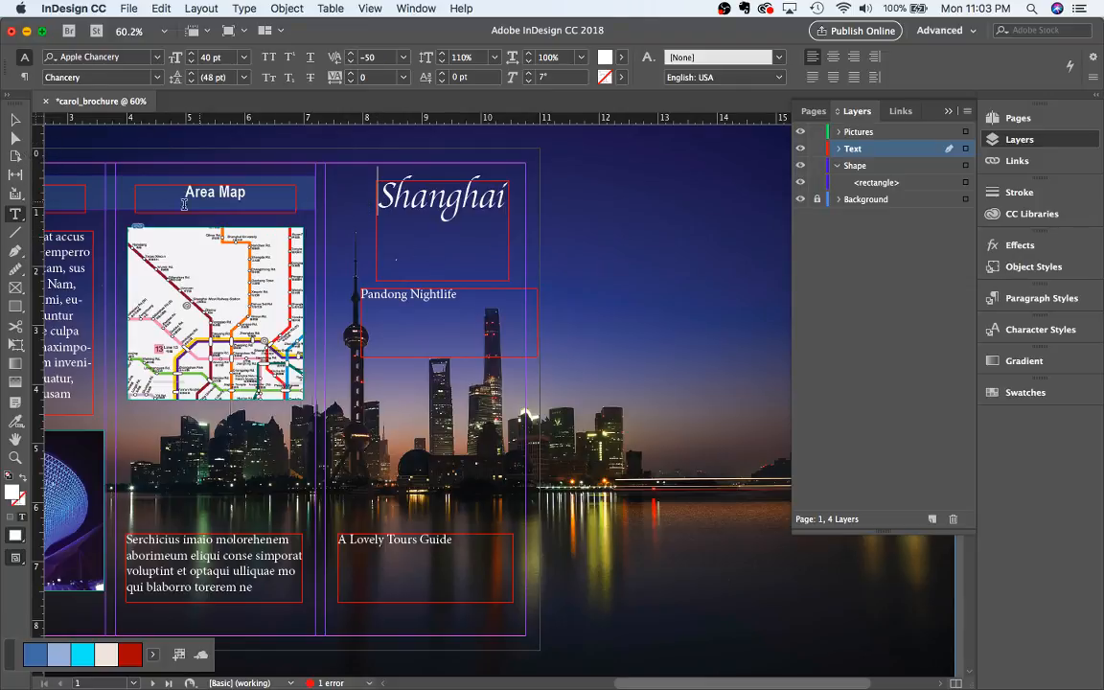
Draw a text frame about 2.92 in wide on the pasteboard beside the Shanghai title, containing the word Visit
drag(559, 182, 731, 234)
text(T)
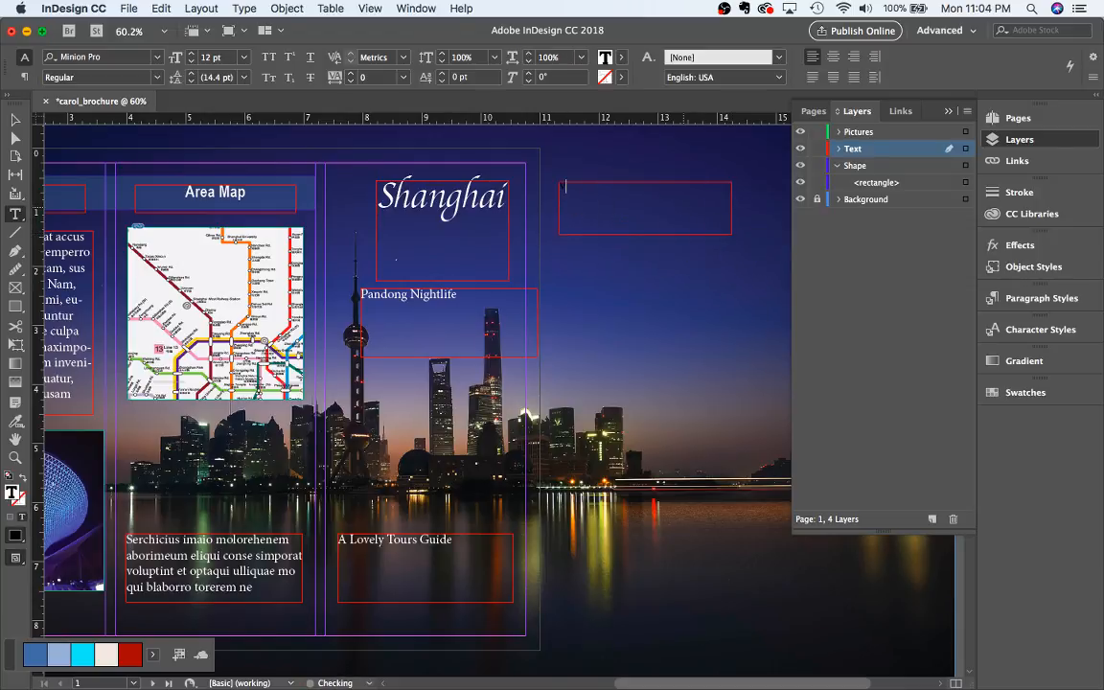
text(isit)
Create a character style from the Shanghai title's formatting and name it Title
drag(508, 198, 377, 195)
click(1028, 330)
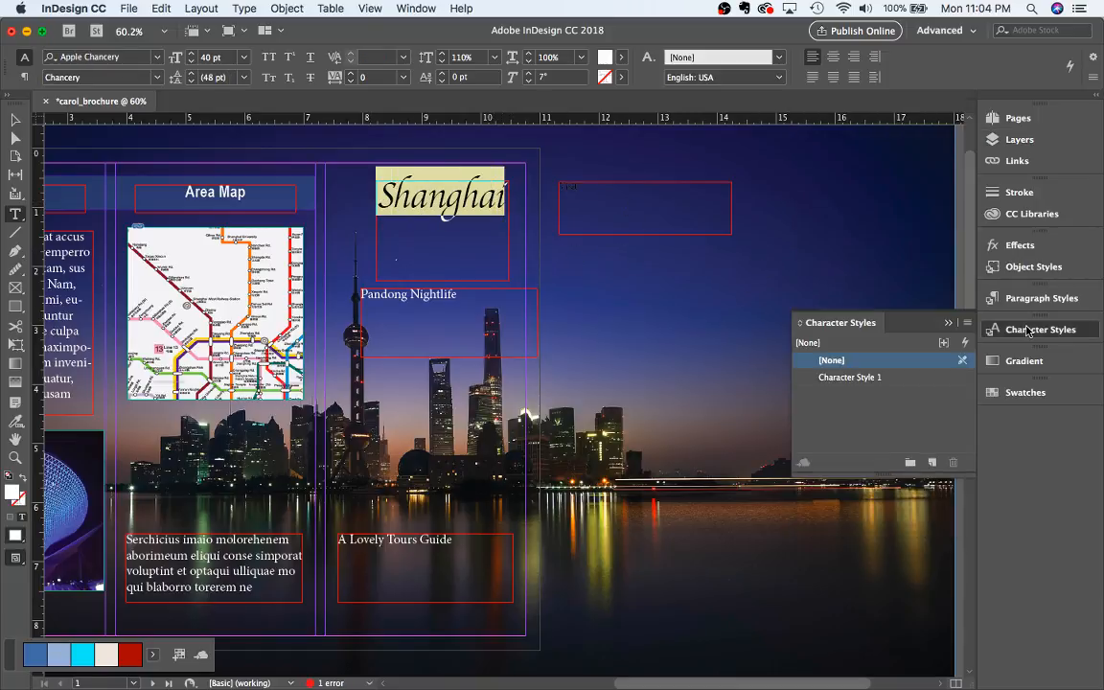
click(932, 462)
double_click(868, 394)
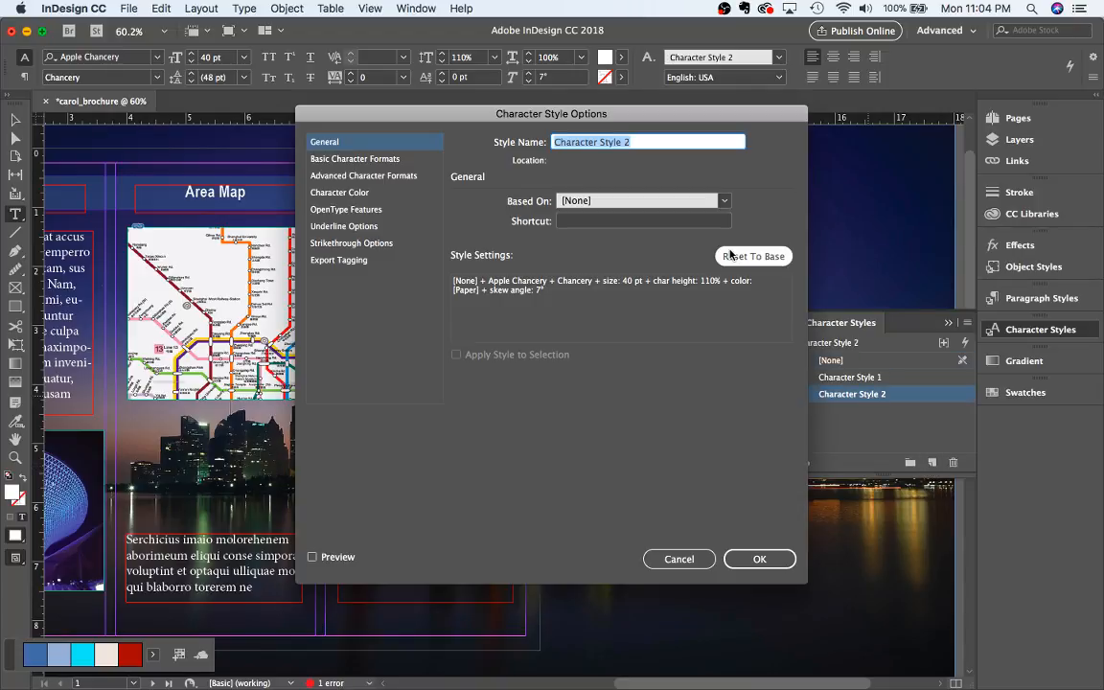
text(T)
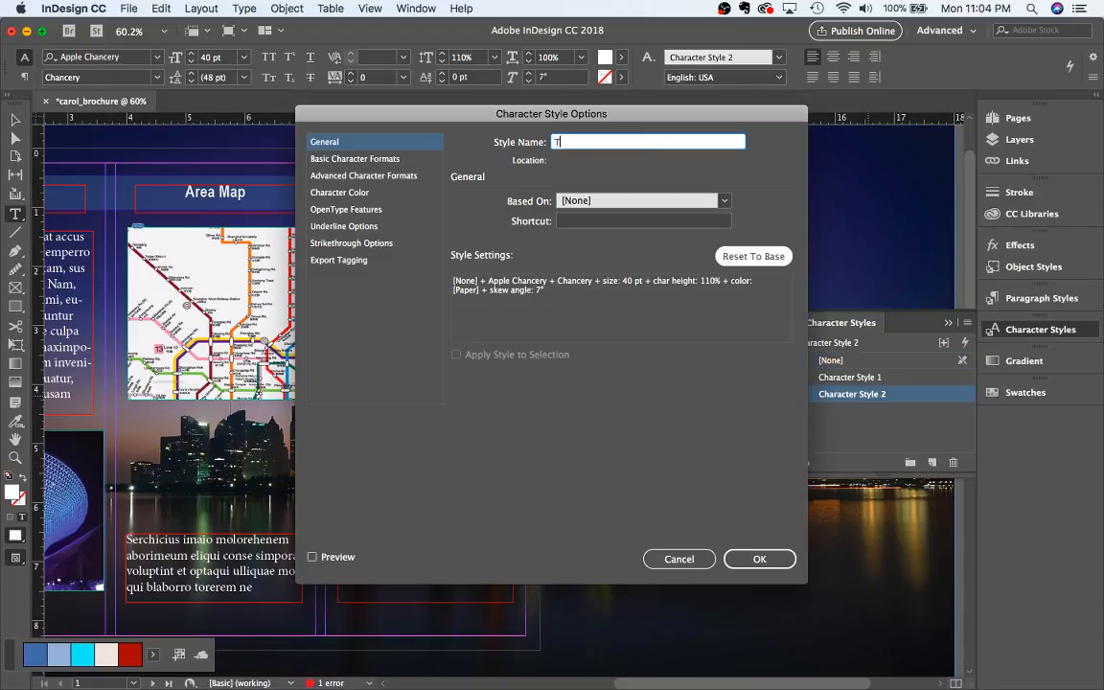
text(itle)
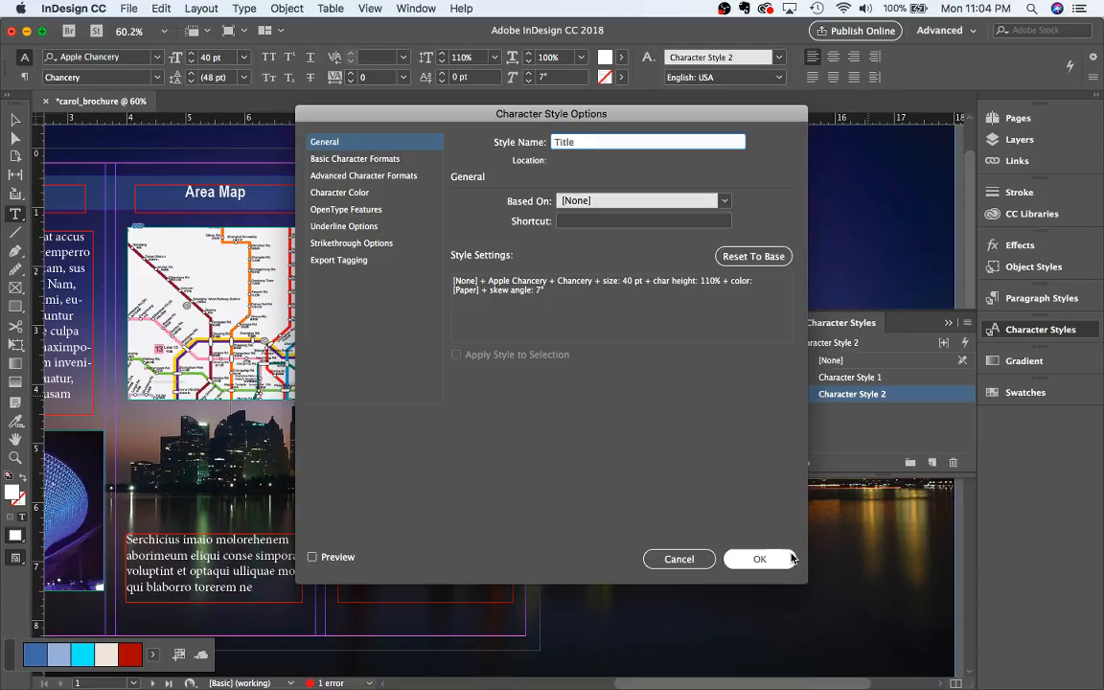
click(759, 559)
Rename Character Style 1 as Header
double_click(858, 376)
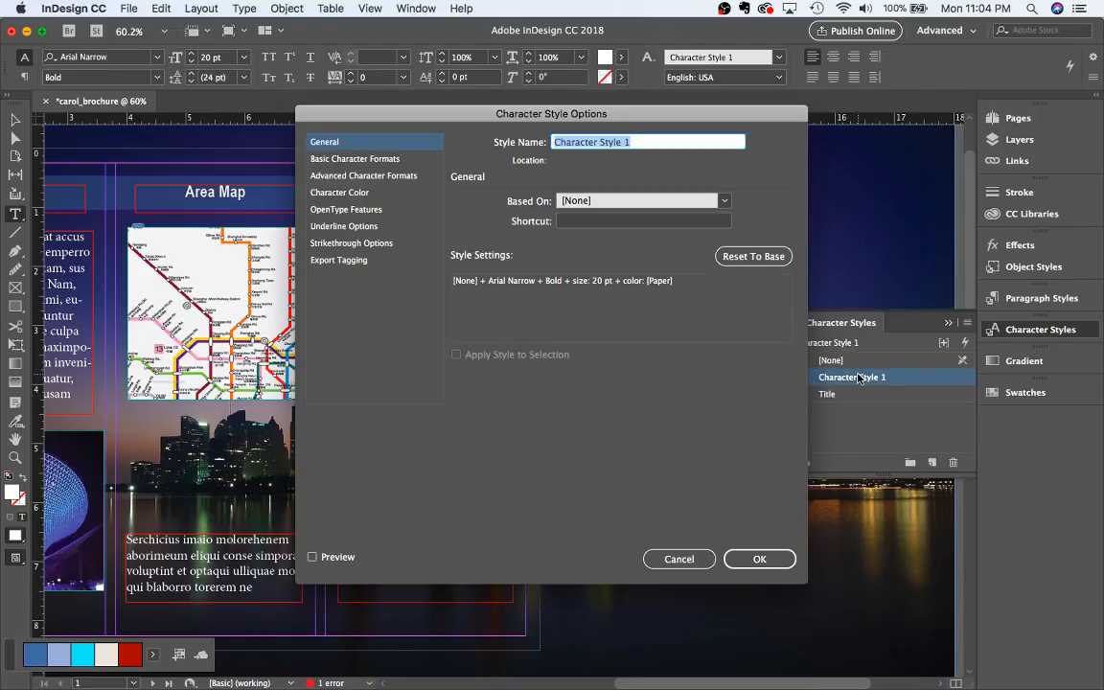
text(Header)
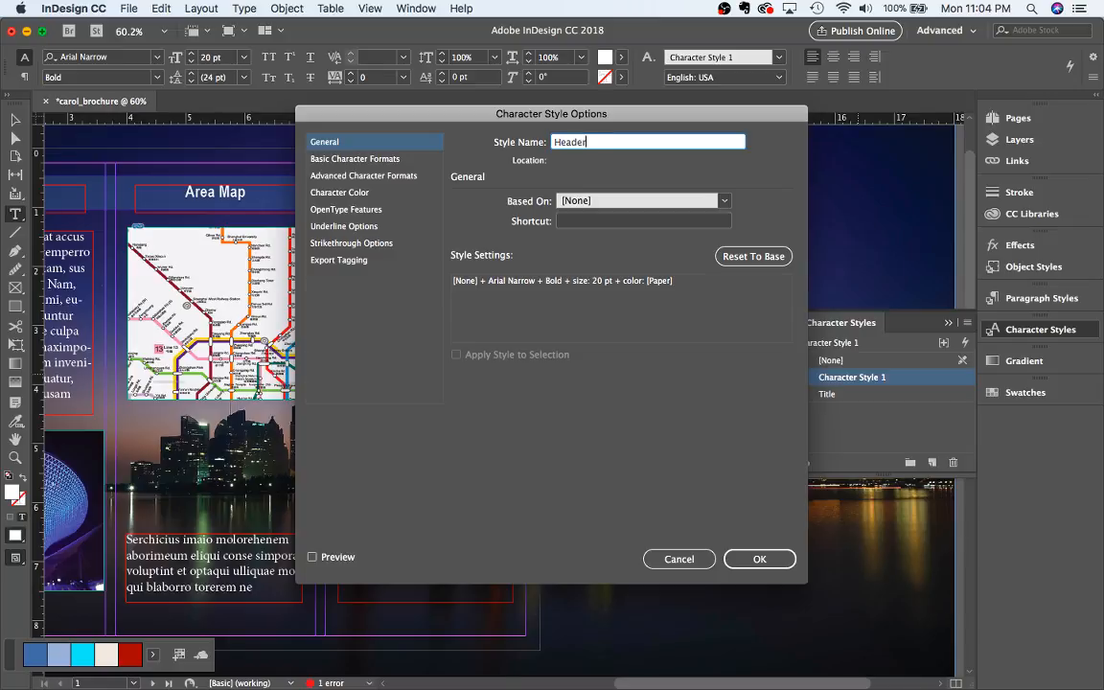
key(Return)
click(627, 202)
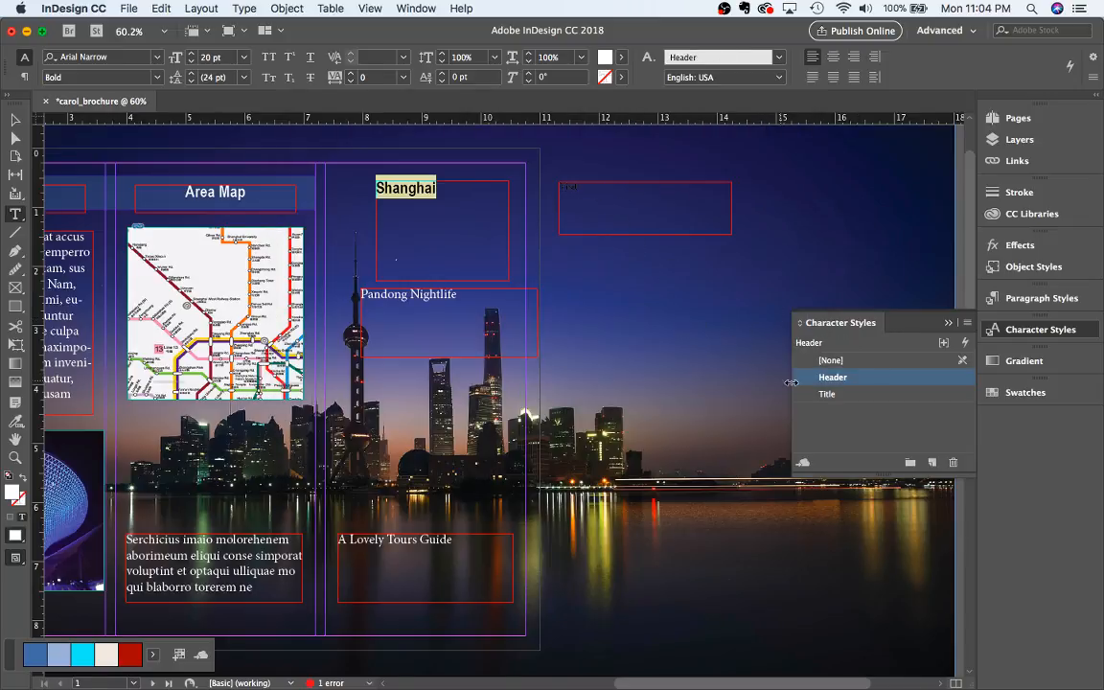
Apply the Title character style to the Shanghai text and to the separate Visit text
click(827, 394)
click(681, 200)
drag(681, 199, 559, 195)
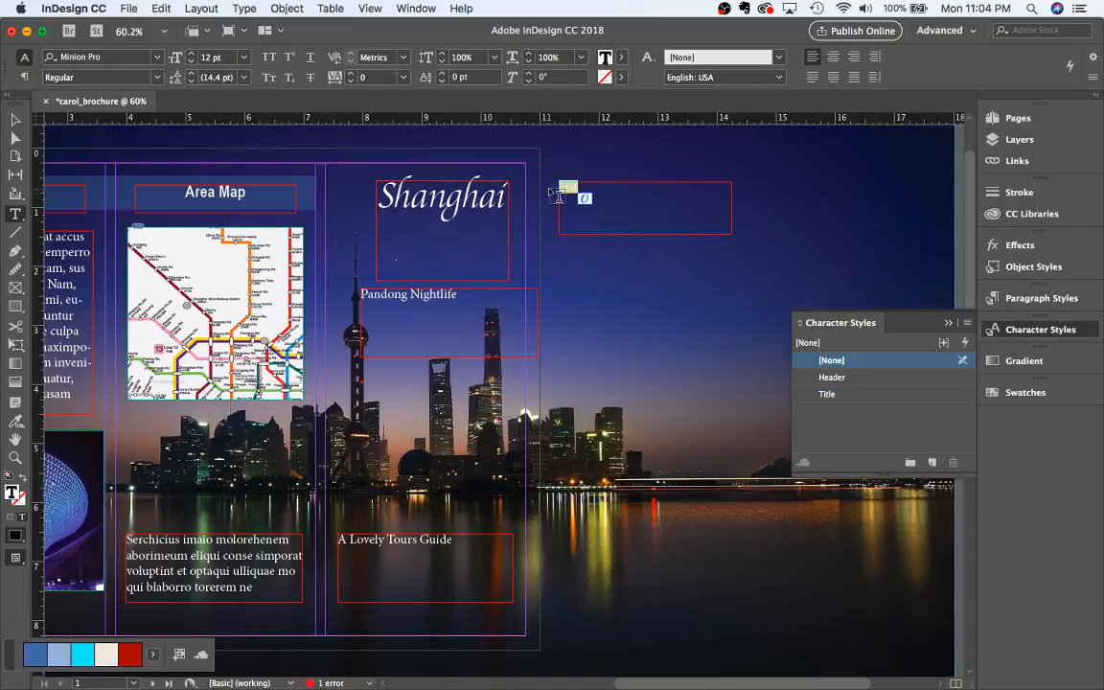
click(826, 393)
click(665, 256)
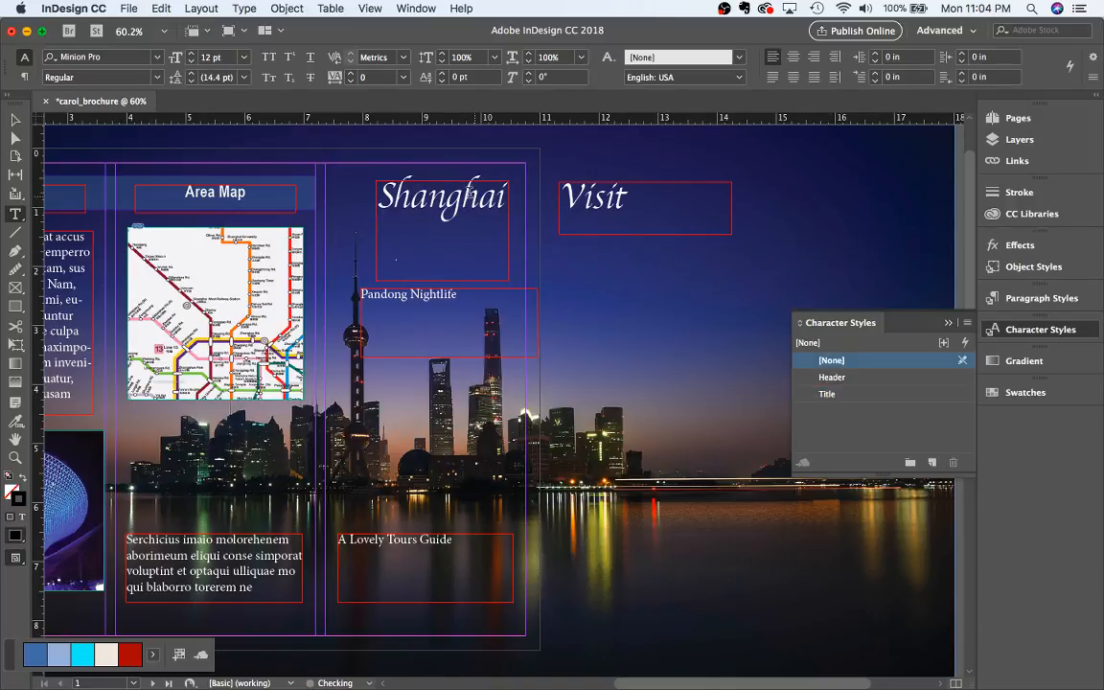
Shorten the Shanghai and Visit frames to about one line each and stagger them on the cover, with Visit above and slightly left of Shanghai
click(16, 119)
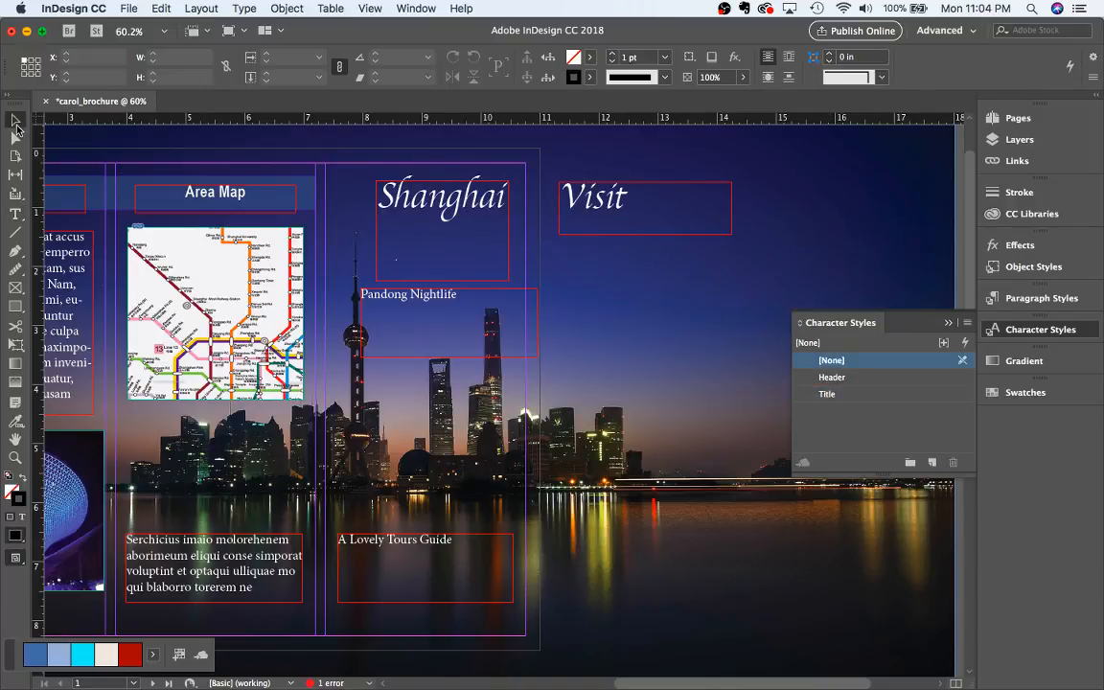
click(403, 256)
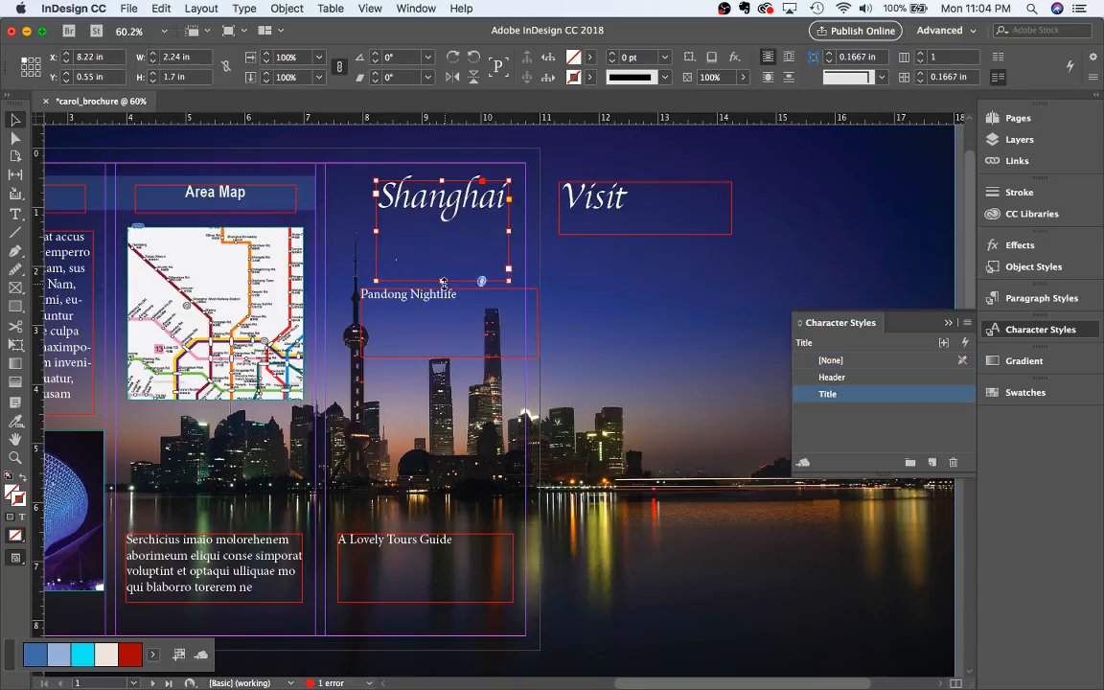
drag(442, 280, 528, 275)
drag(569, 212, 399, 197)
drag(474, 219, 477, 204)
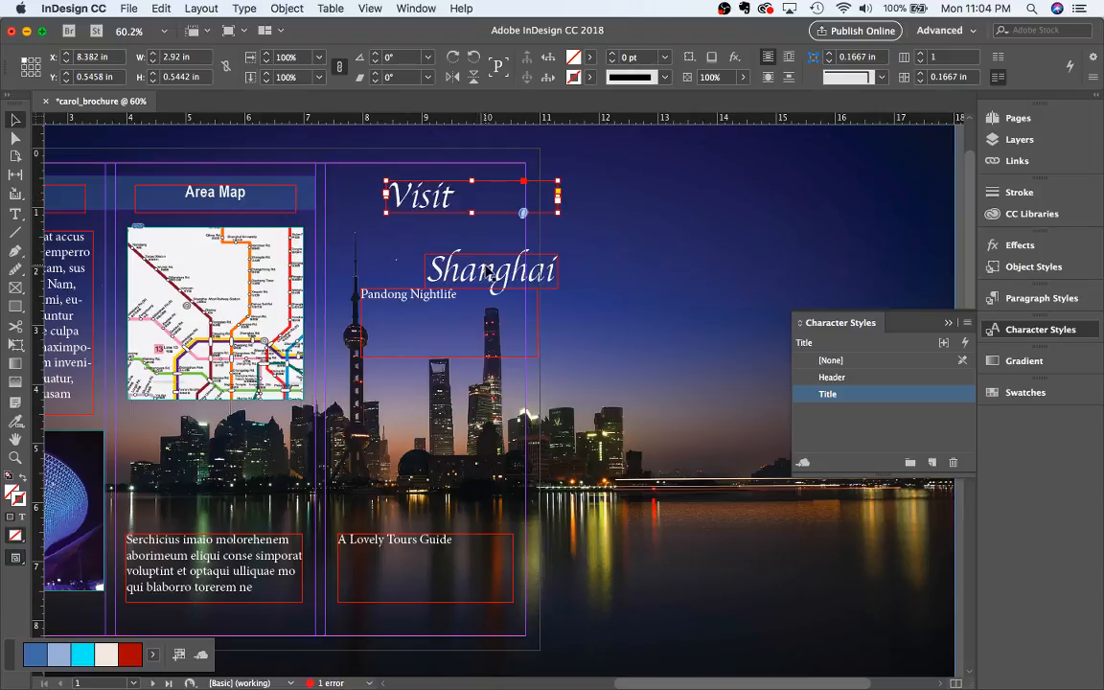
drag(489, 275, 448, 242)
drag(470, 201, 436, 201)
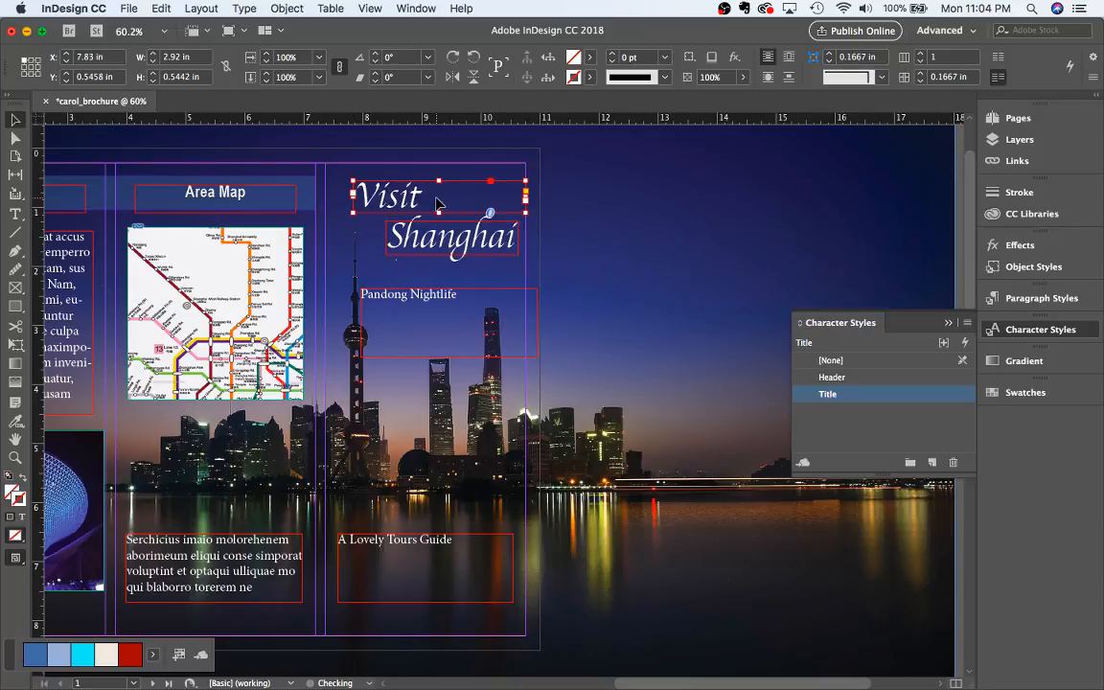
Move the Pandong Nightlife frame just beneath the Shanghai title, at X 8.48 in and Y 1.9878 in
drag(471, 330, 506, 309)
key(Right)
key(Down)
key(Down)
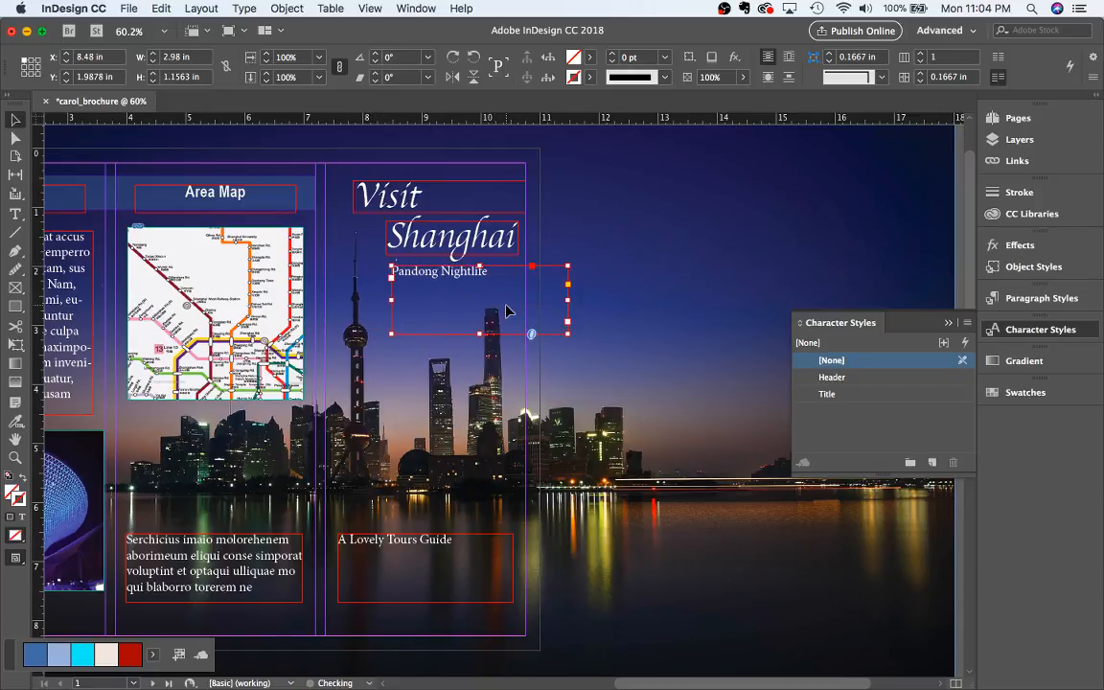
Position the Pandong Nightlife frame at X 8.632 in, Y 2.03 in and shrink it to 1.74 in wide by 0.345 in high
key(Right)
key(Down)
key(Right)
key(Down)
key(Right)
key(Right)
drag(444, 285, 455, 282)
drag(583, 297, 457, 295)
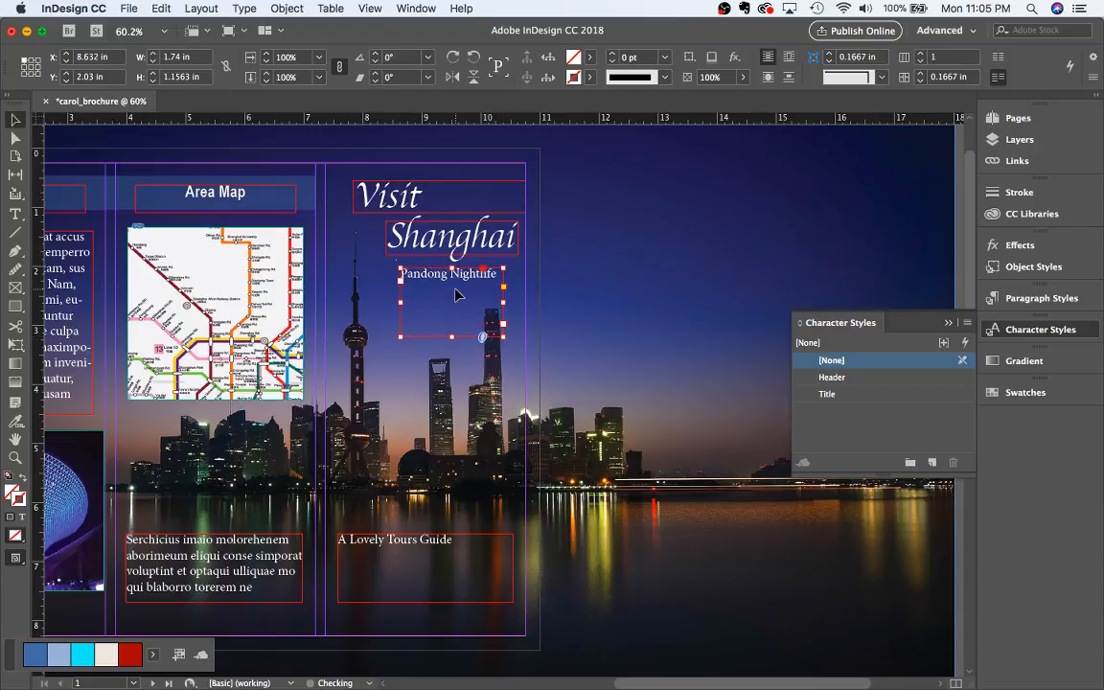
click(567, 291)
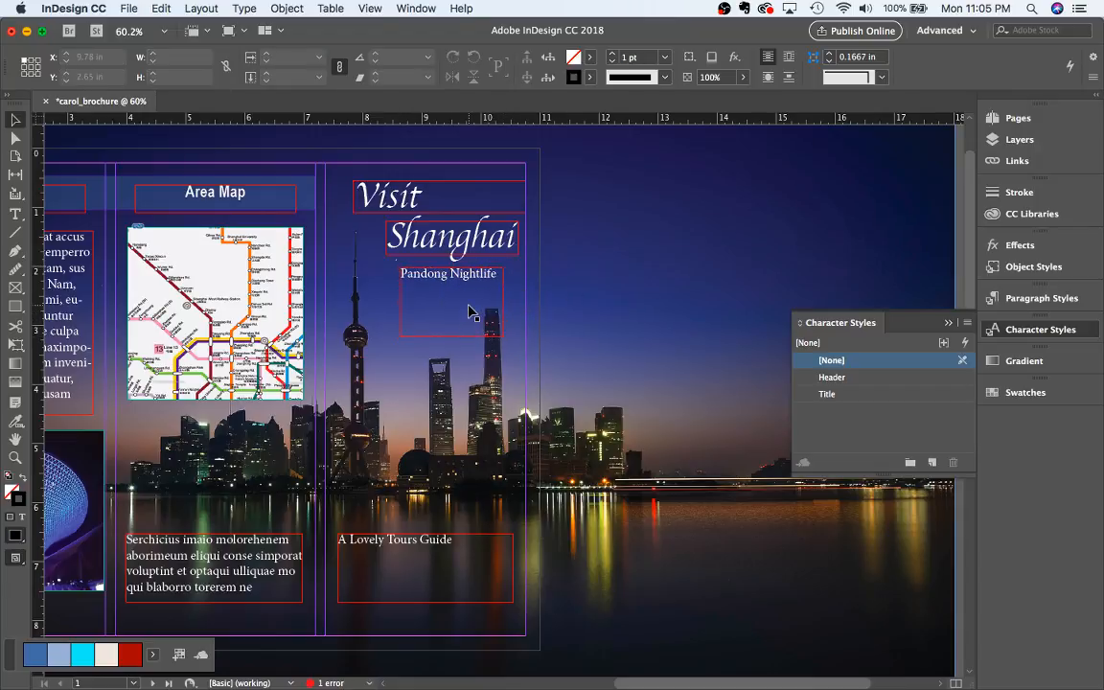
click(472, 313)
drag(451, 336, 452, 287)
click(582, 369)
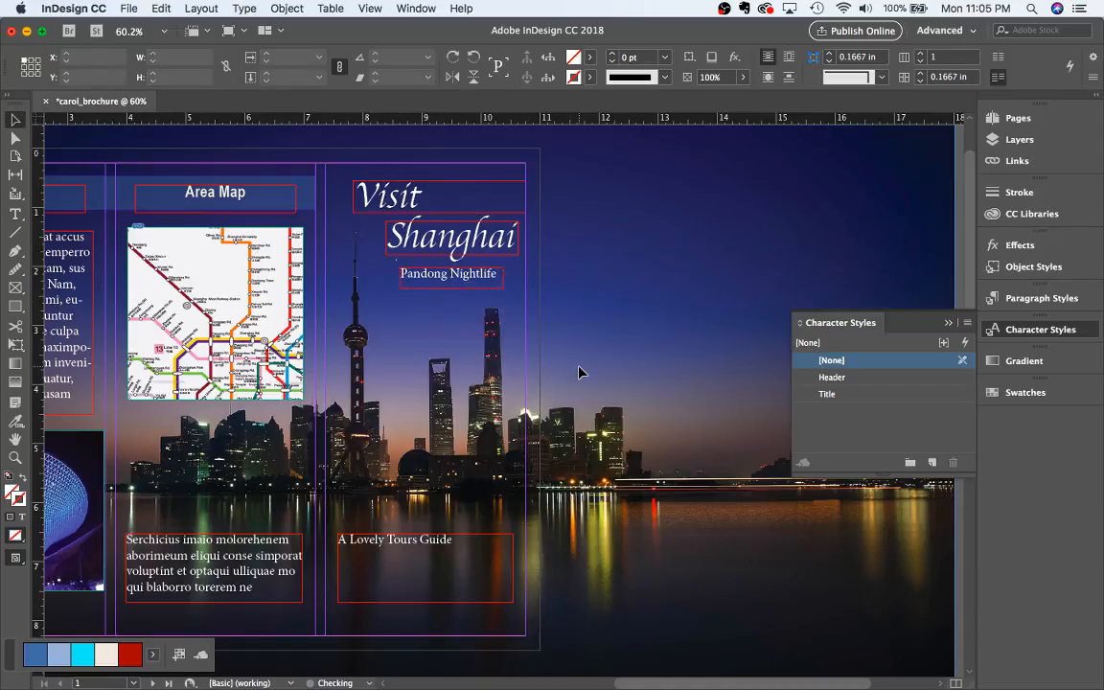
Center-align the text of the A Lovely Tours Guide and Pandong Nightlife taglines
double_click(474, 543)
triple_click(474, 542)
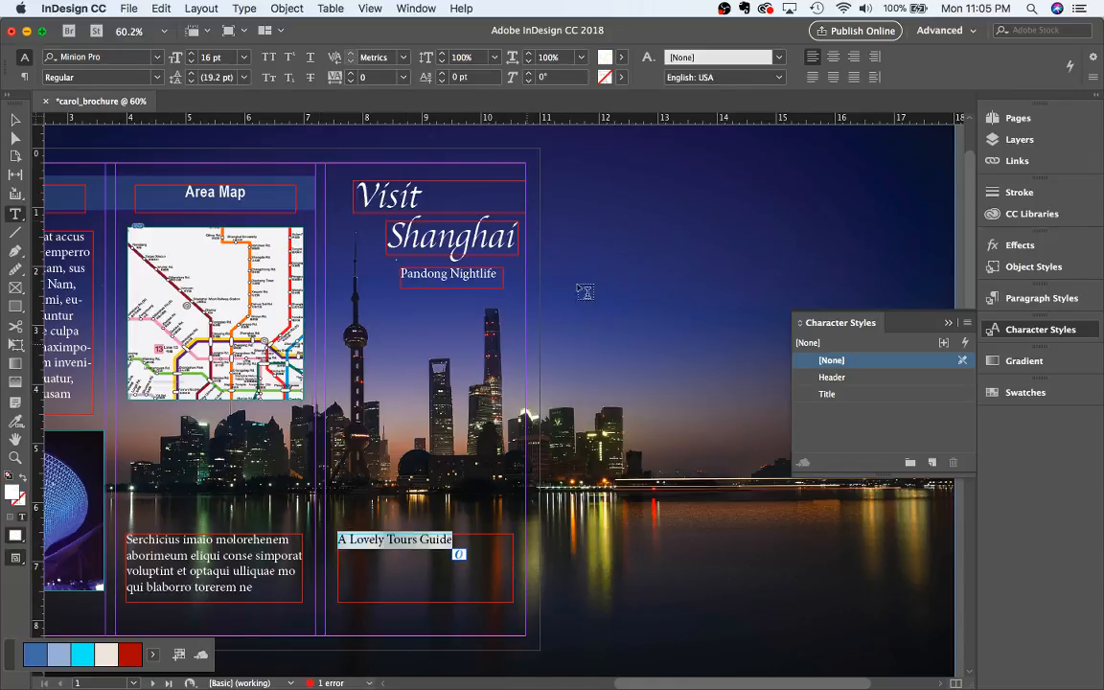
click(835, 57)
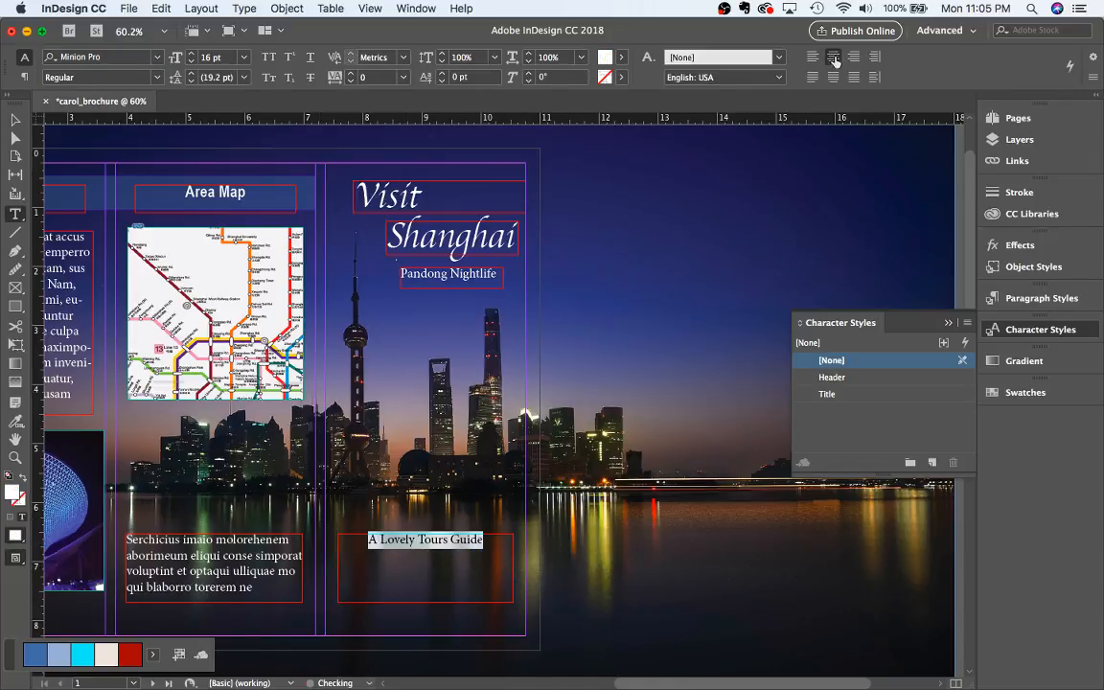
triple_click(464, 275)
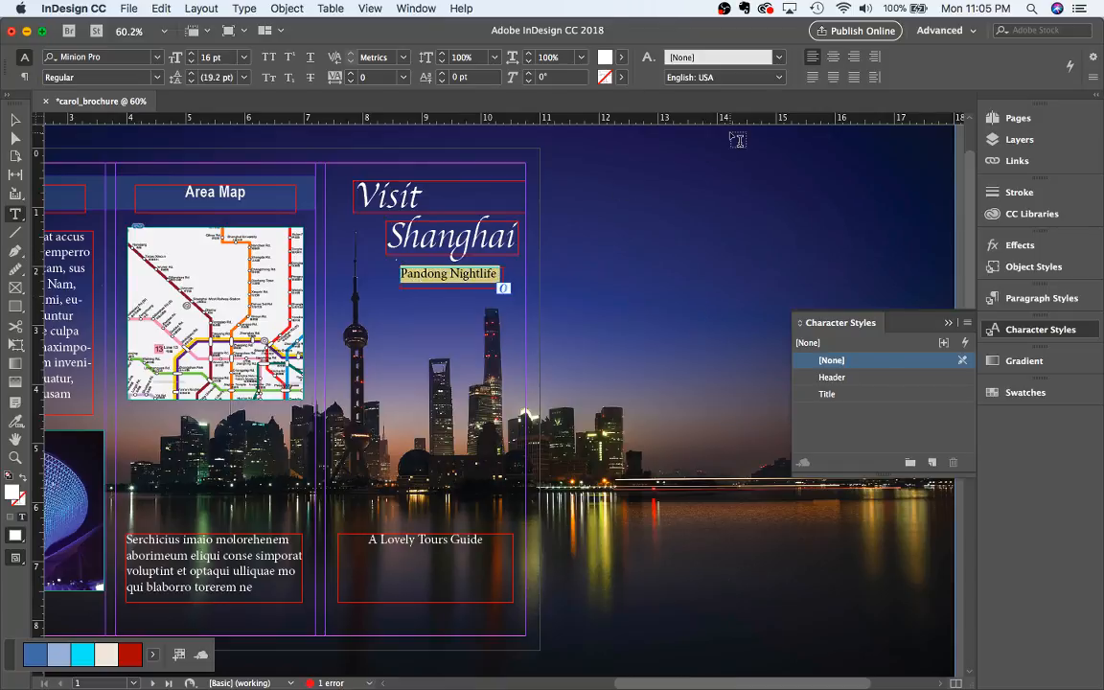
click(835, 57)
click(624, 292)
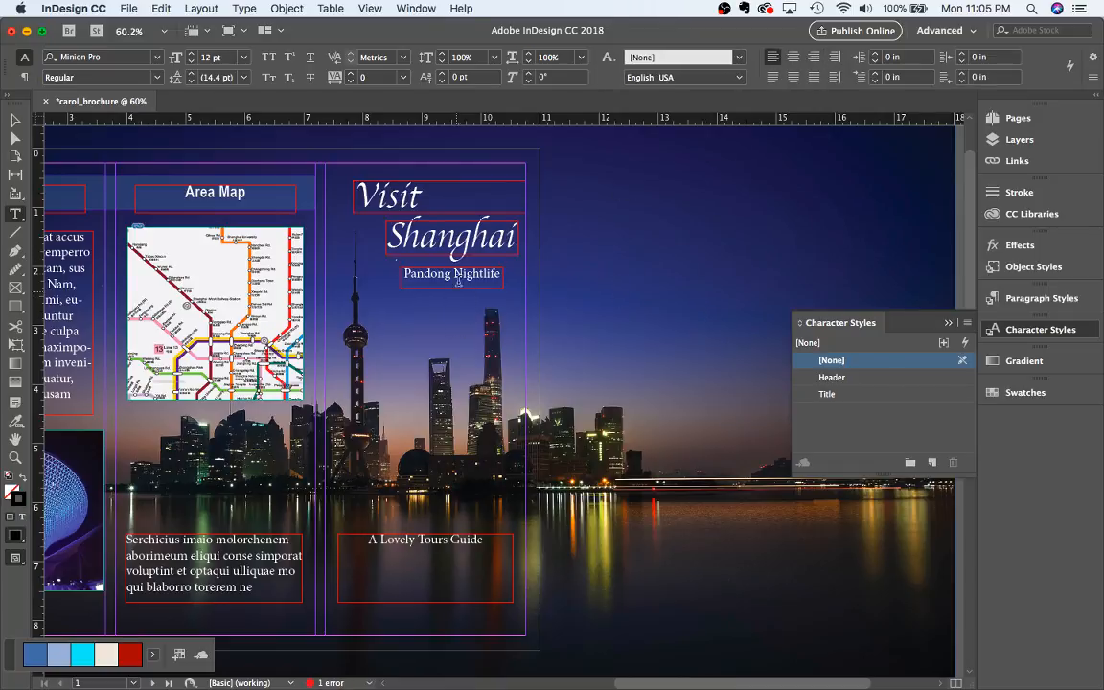
Shorten the A Lovely Tours Guide frame to a single line and move it slightly lower on the cover panel
click(454, 543)
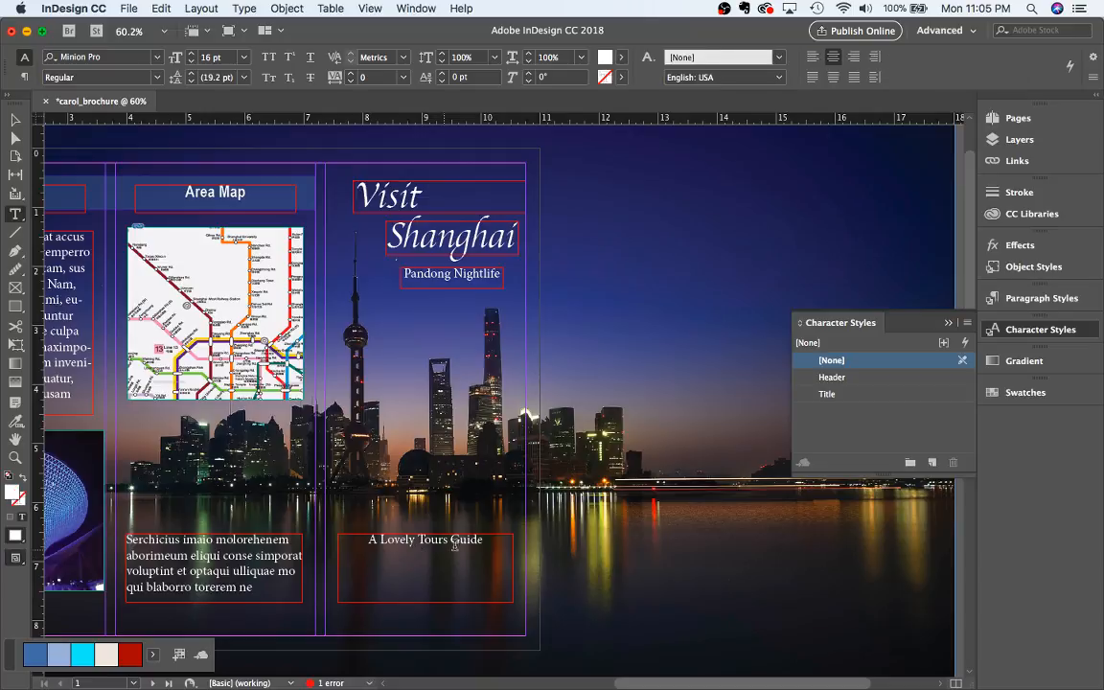
triple_click(490, 538)
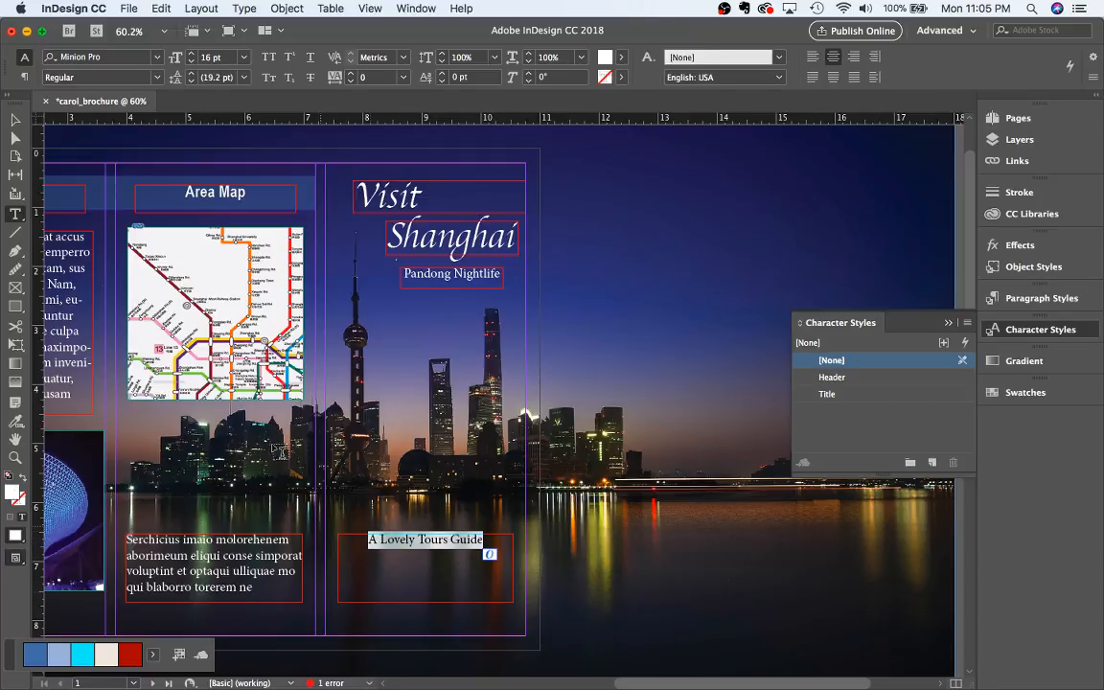
click(14, 121)
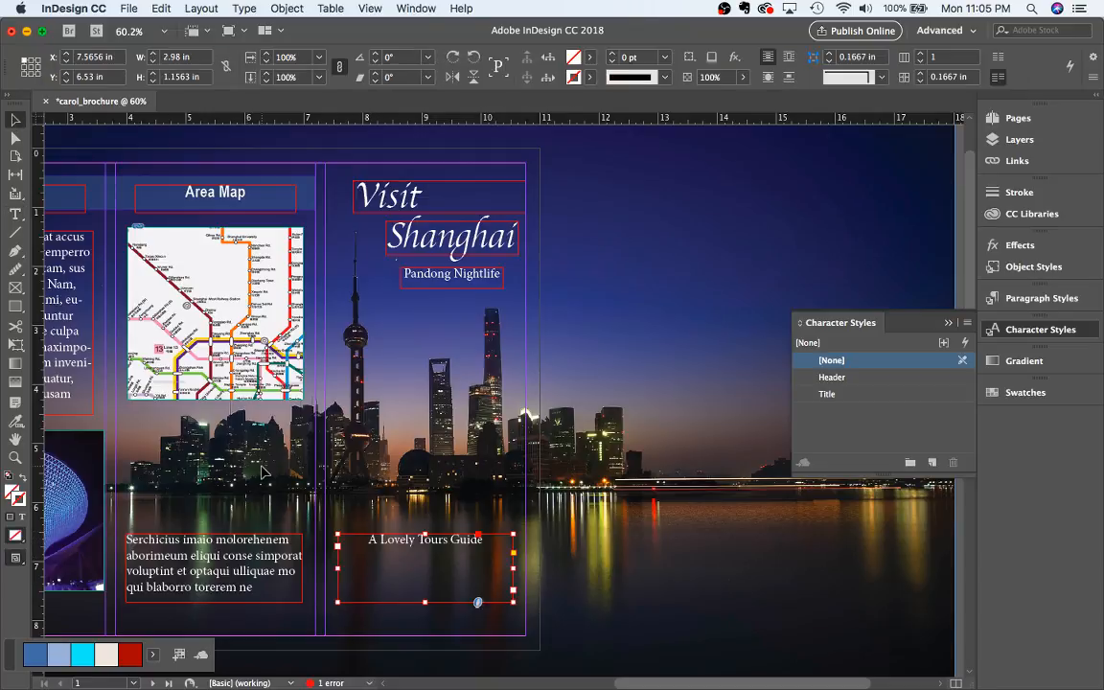
drag(425, 601, 441, 569)
click(596, 567)
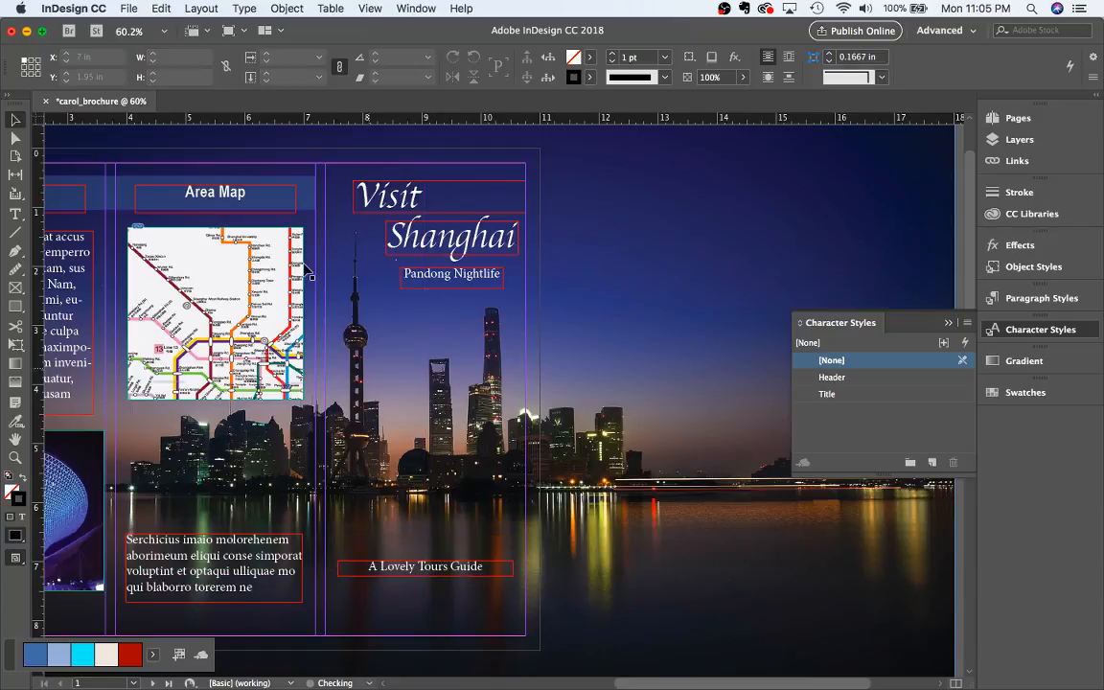
Paste a copy of the translucent blue header bar and place it across the A Lovely Tours Guide line, starting at the cover panel's inner edge
click(306, 192)
key(ctrl+v)
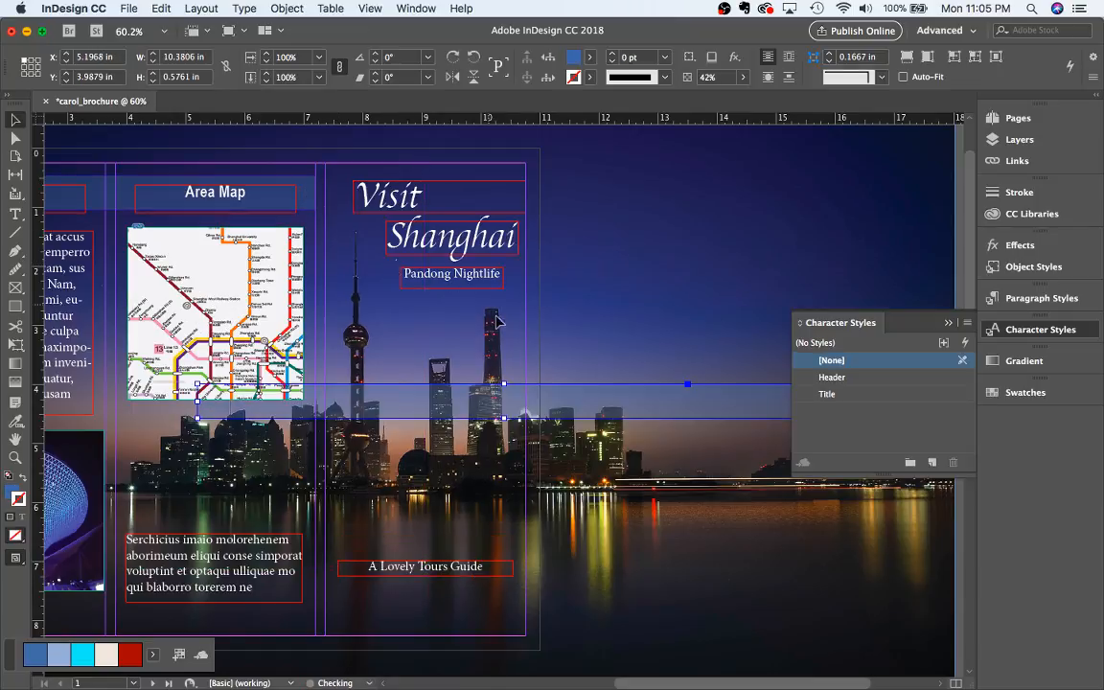
drag(390, 405, 517, 572)
Apply the Header character style to the A Lovely Tours Guide text
triple_click(485, 567)
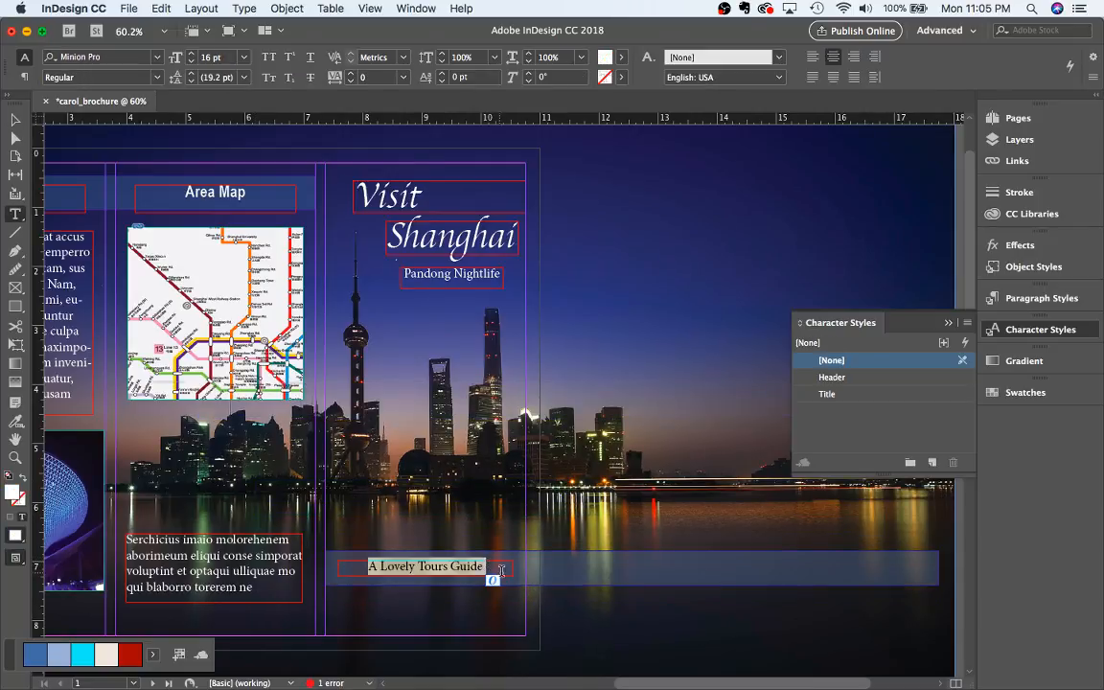
click(506, 564)
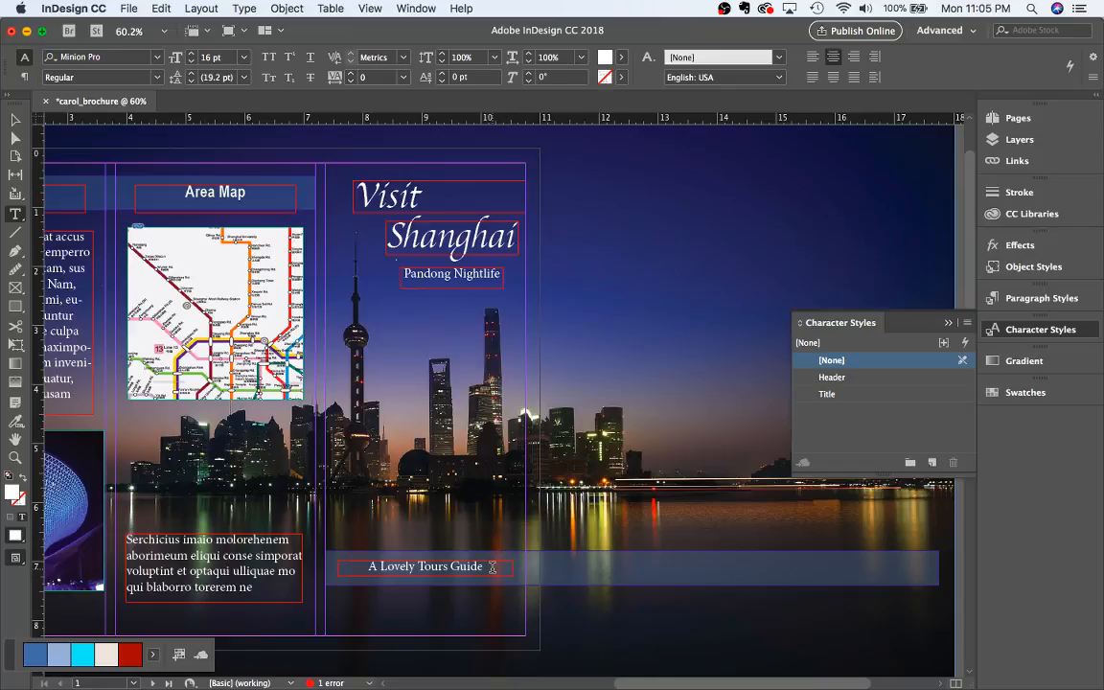
drag(487, 566, 349, 557)
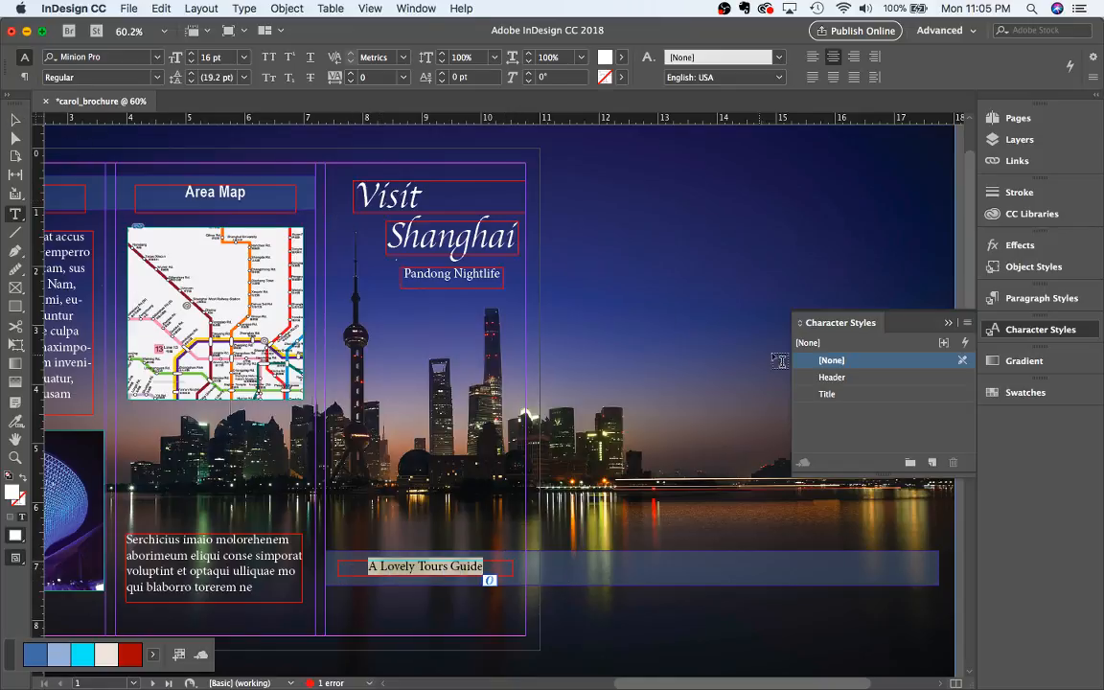
click(832, 377)
click(585, 496)
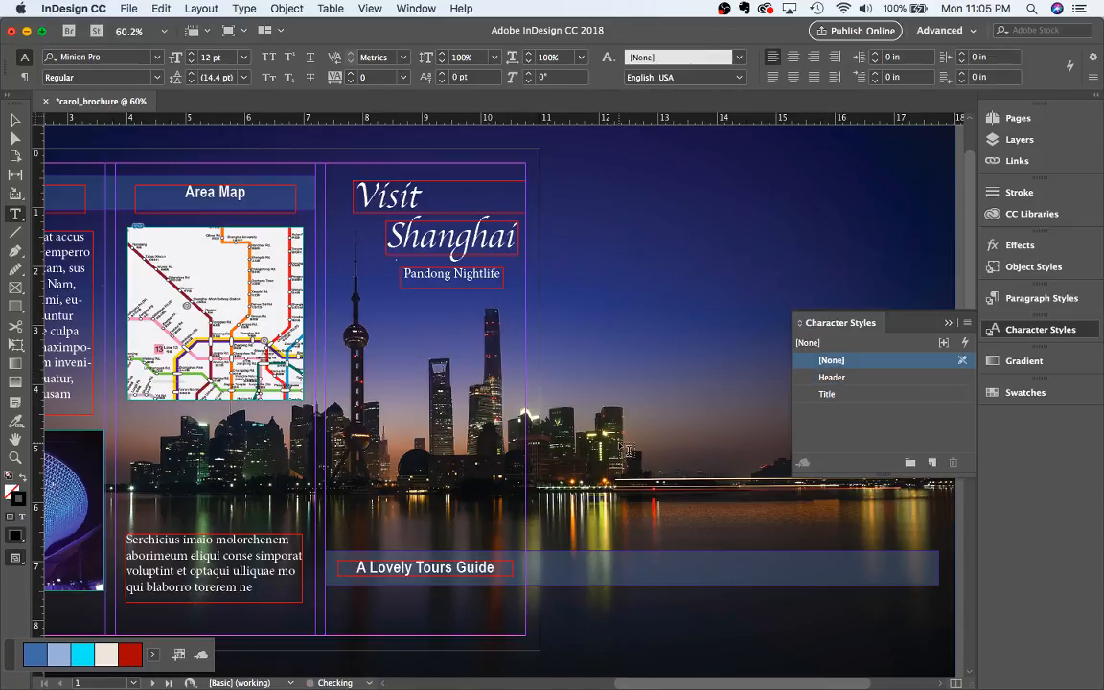
Set the font size of the Pandong Nightlife text to 20 pt
scroll(628, 449, down, 2)
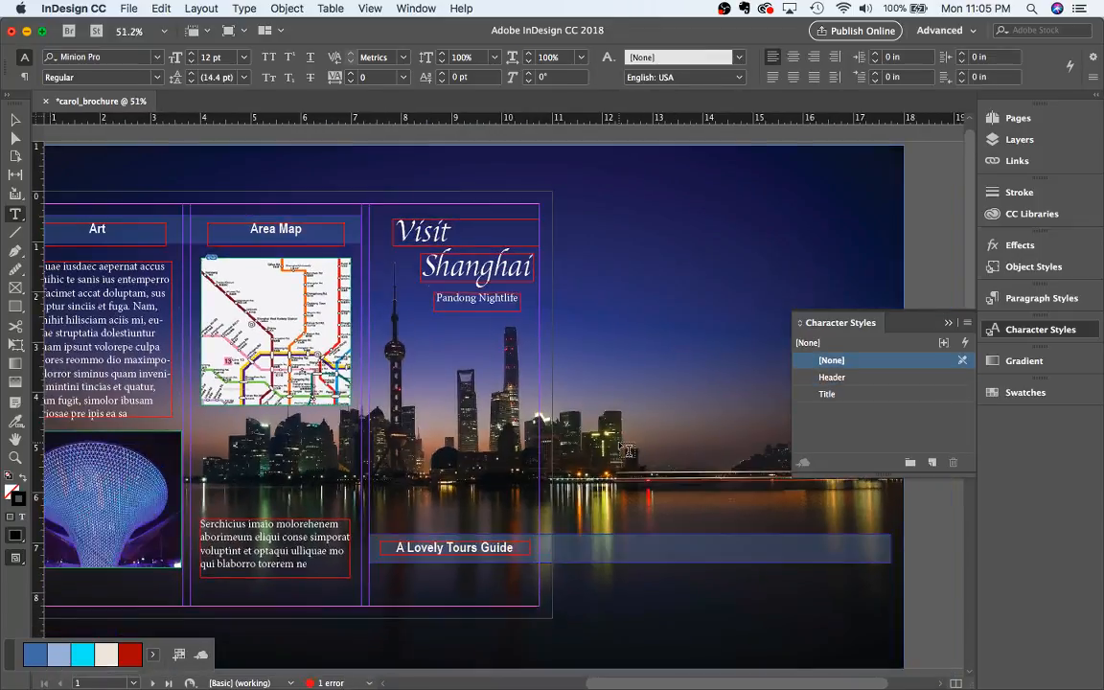
click(500, 547)
triple_click(500, 547)
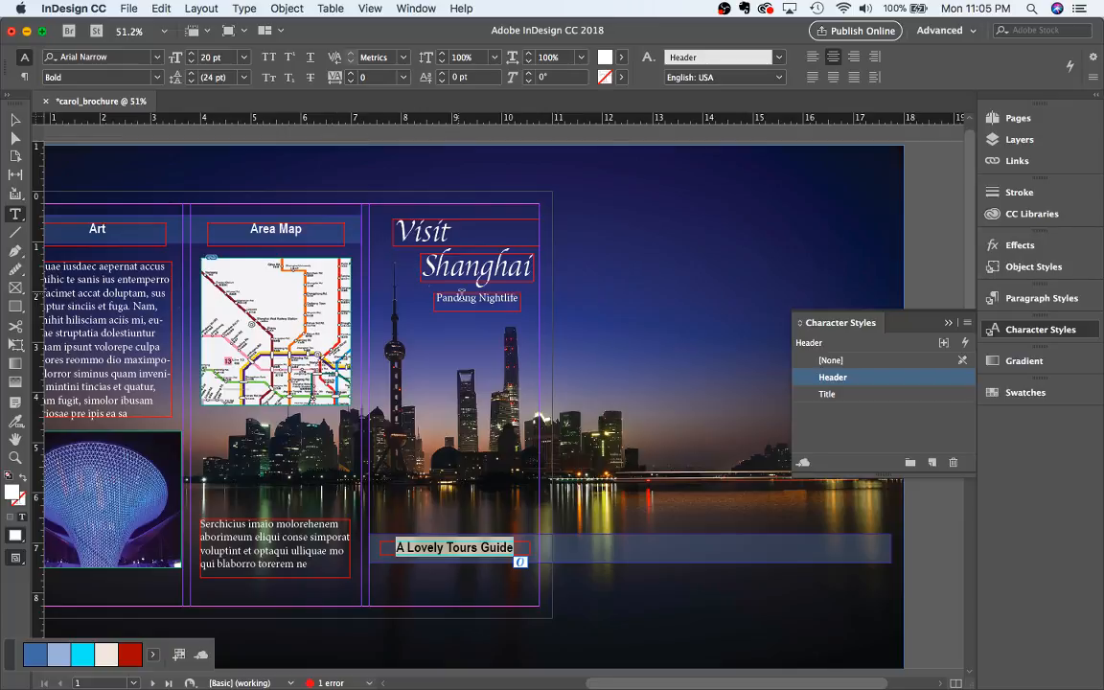
click(461, 295)
triple_click(477, 298)
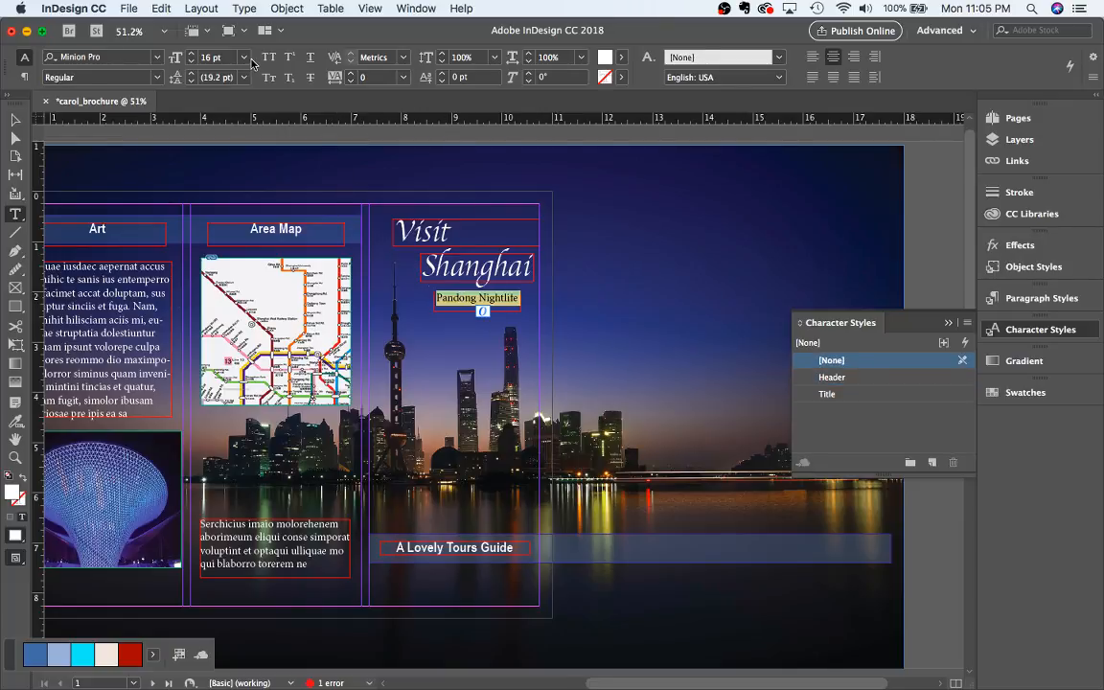
click(245, 57)
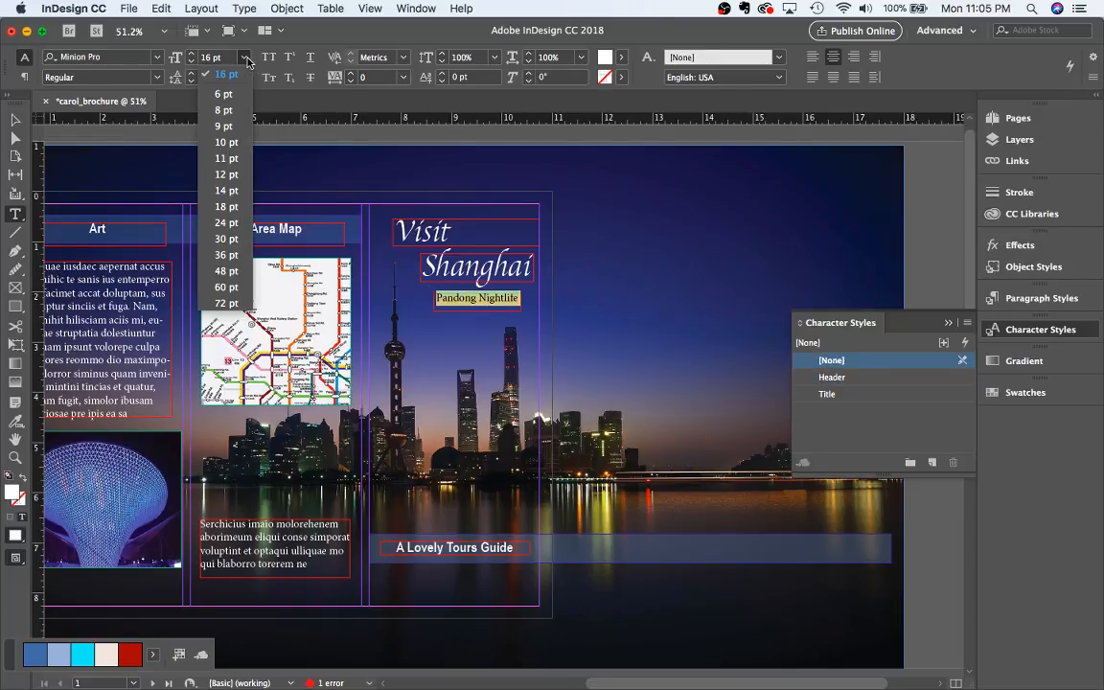
click(227, 222)
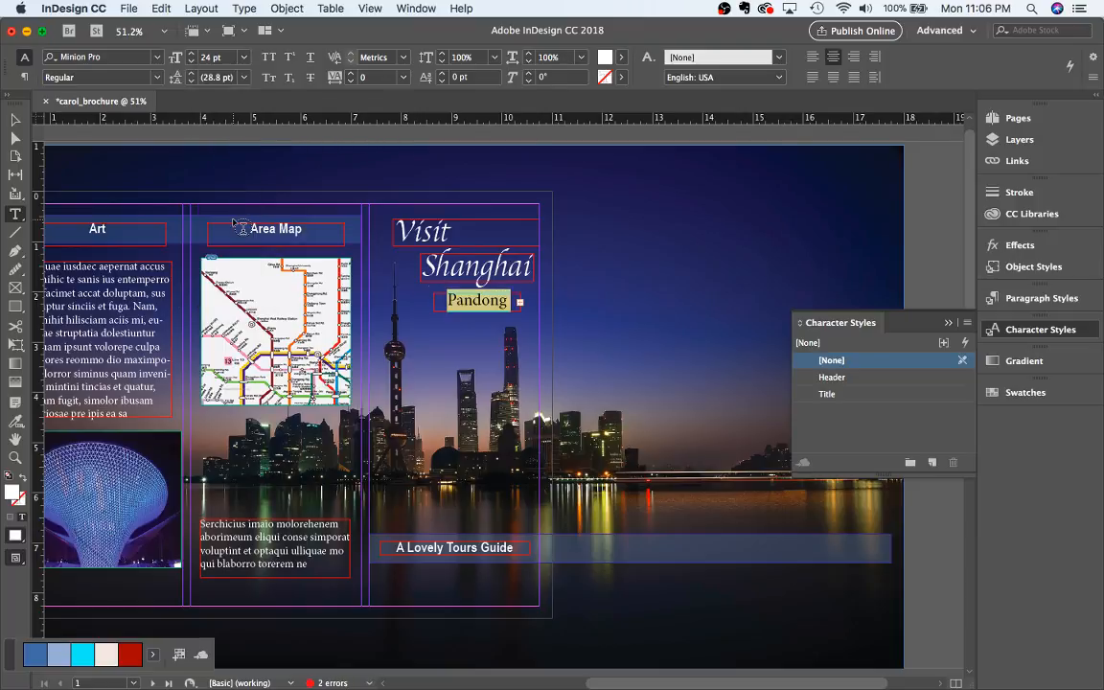
click(213, 60)
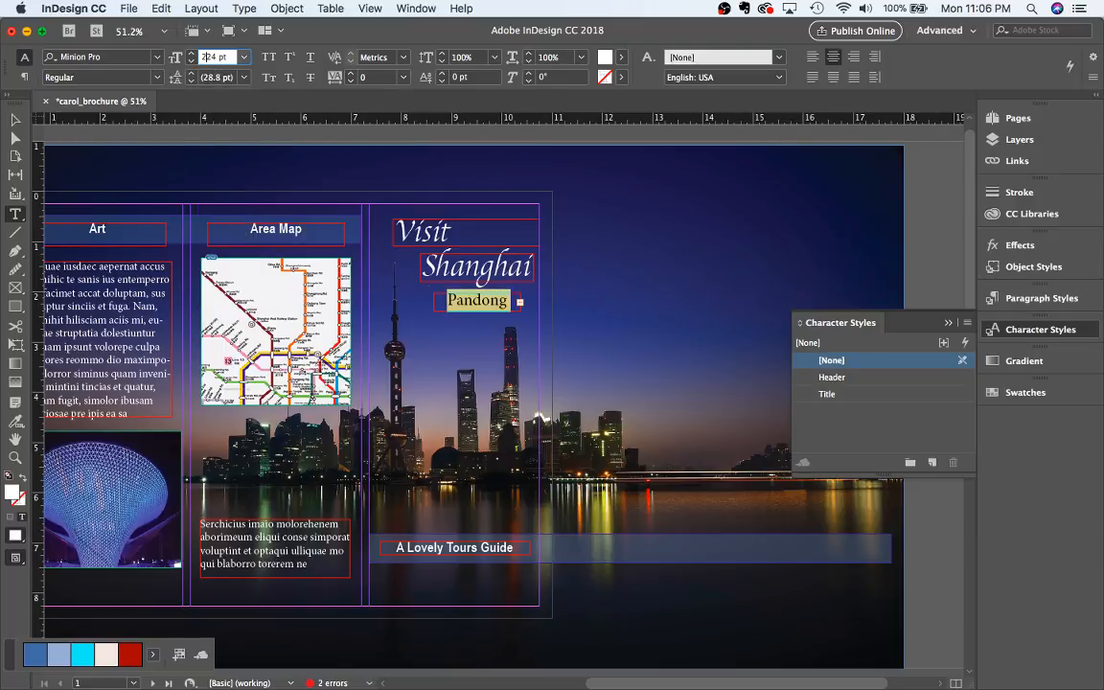
key(Return)
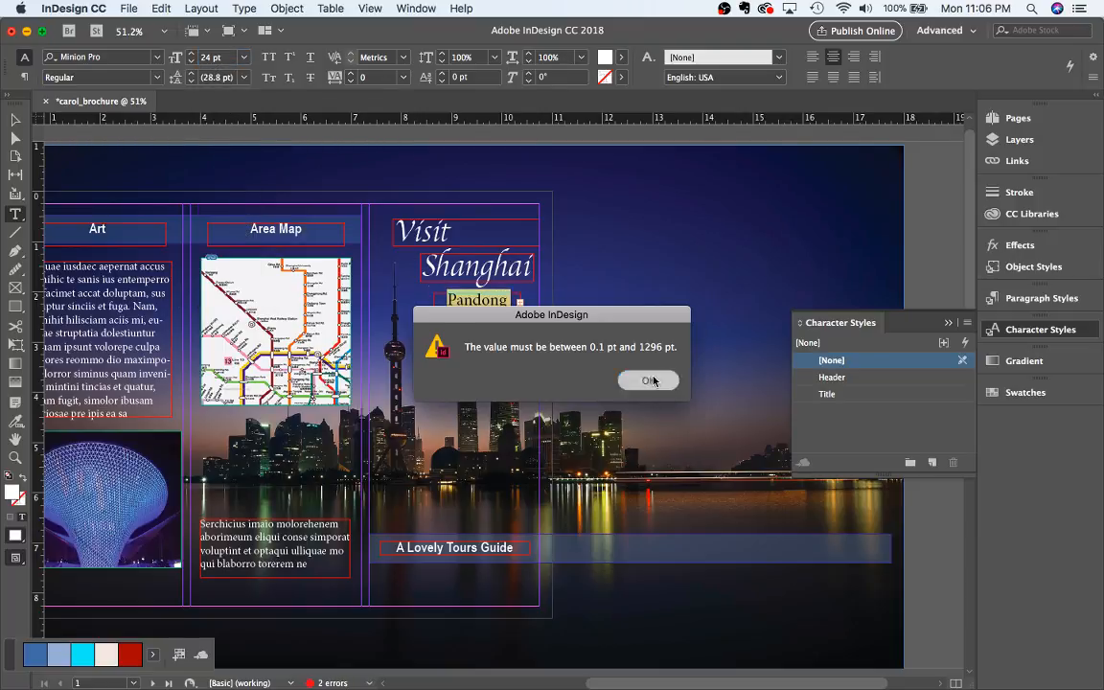
key(Return)
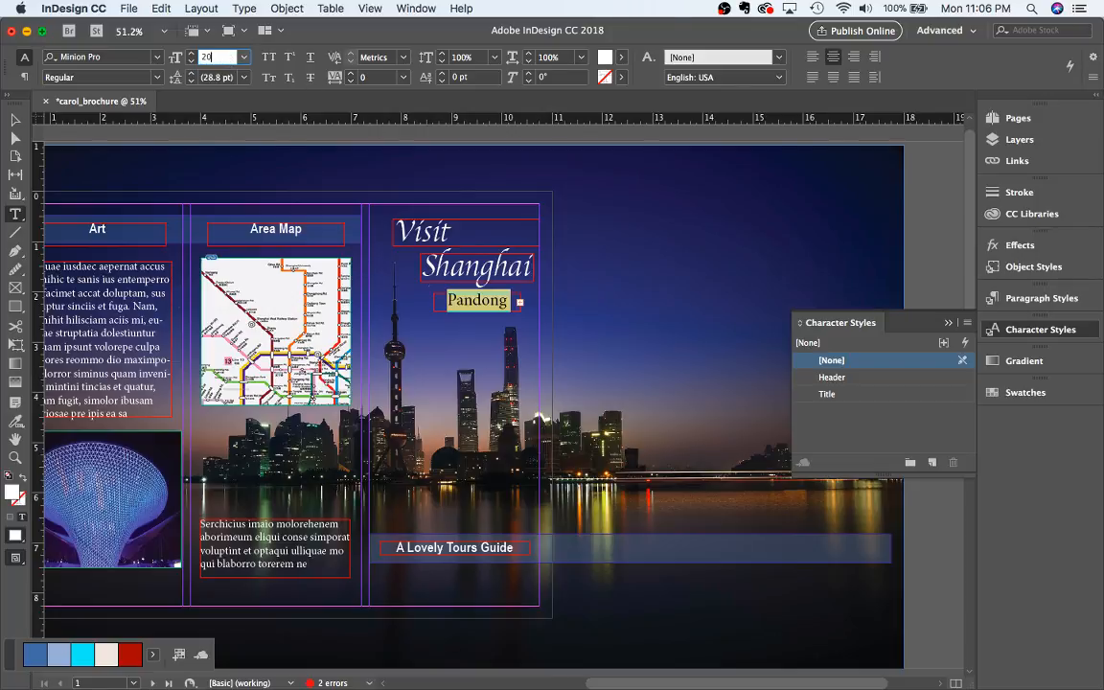
text(20)
key(Return)
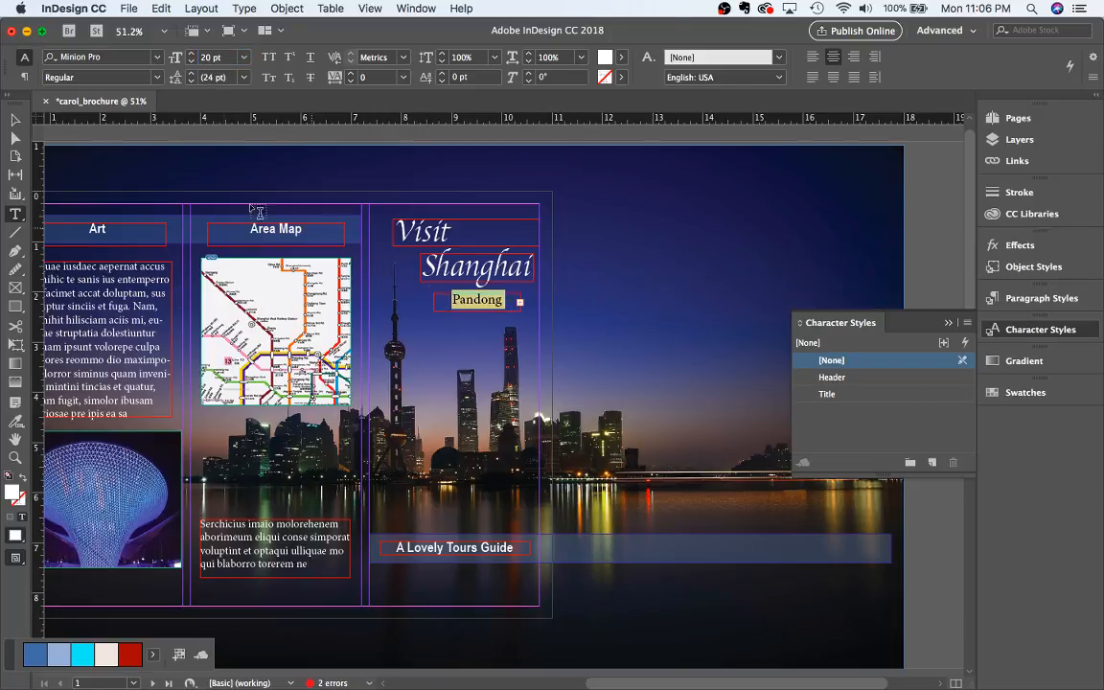
Widen the Pandong Nightlife frame to 2.542 in so both words fit, and shift it right to sit beneath Shanghai
click(15, 120)
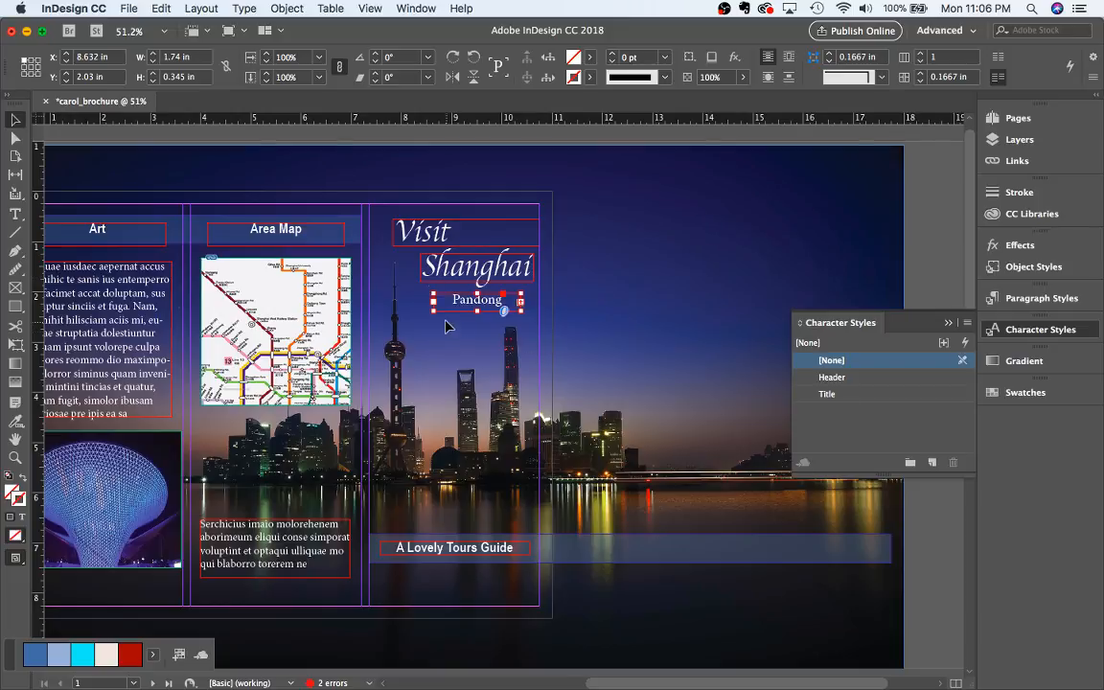
drag(433, 305, 393, 305)
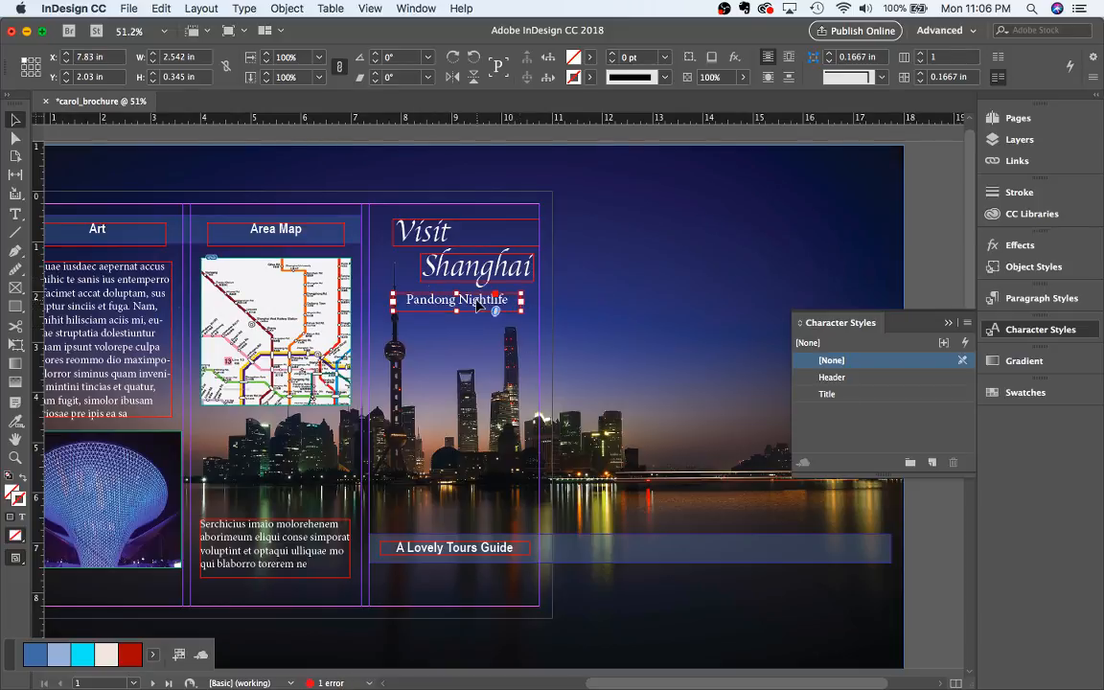
drag(476, 304, 492, 305)
click(592, 378)
Reapply the Header character style to the A Lovely Tours Guide text and change its font style to Italic
scroll(592, 379, down, 3)
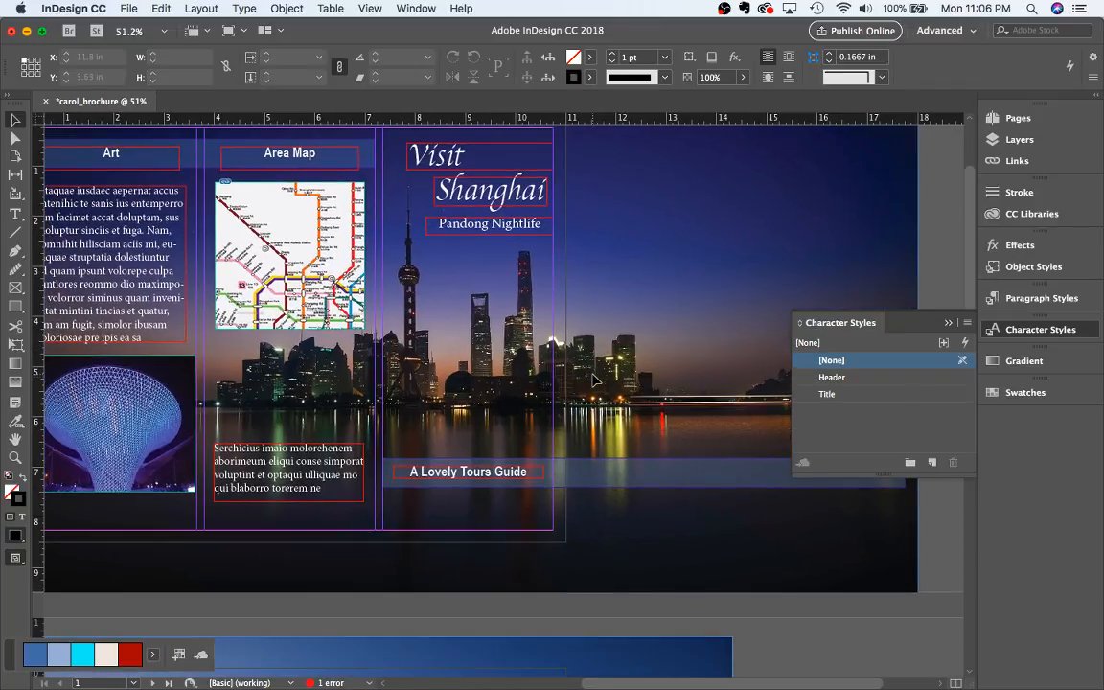
triple_click(513, 471)
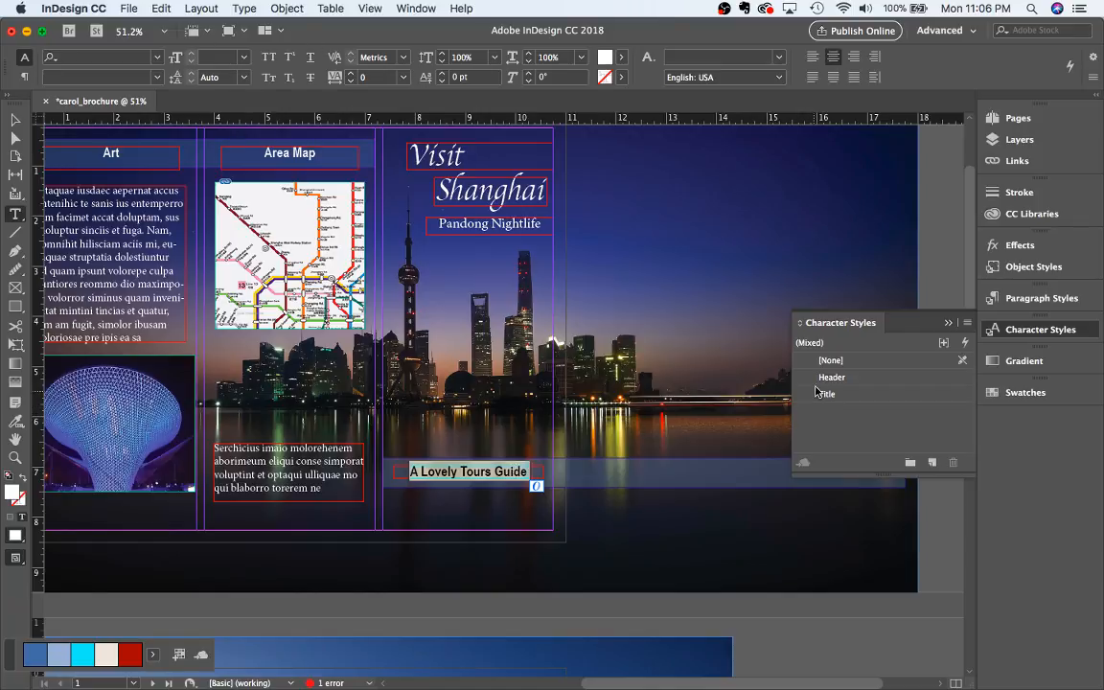
click(821, 376)
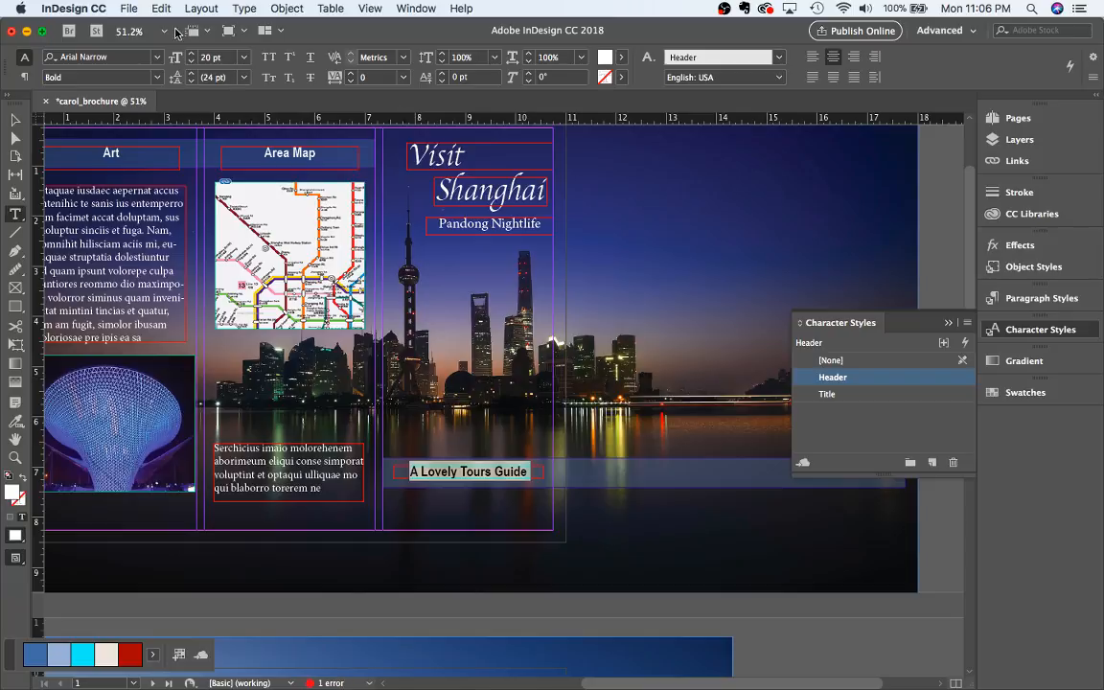
click(139, 77)
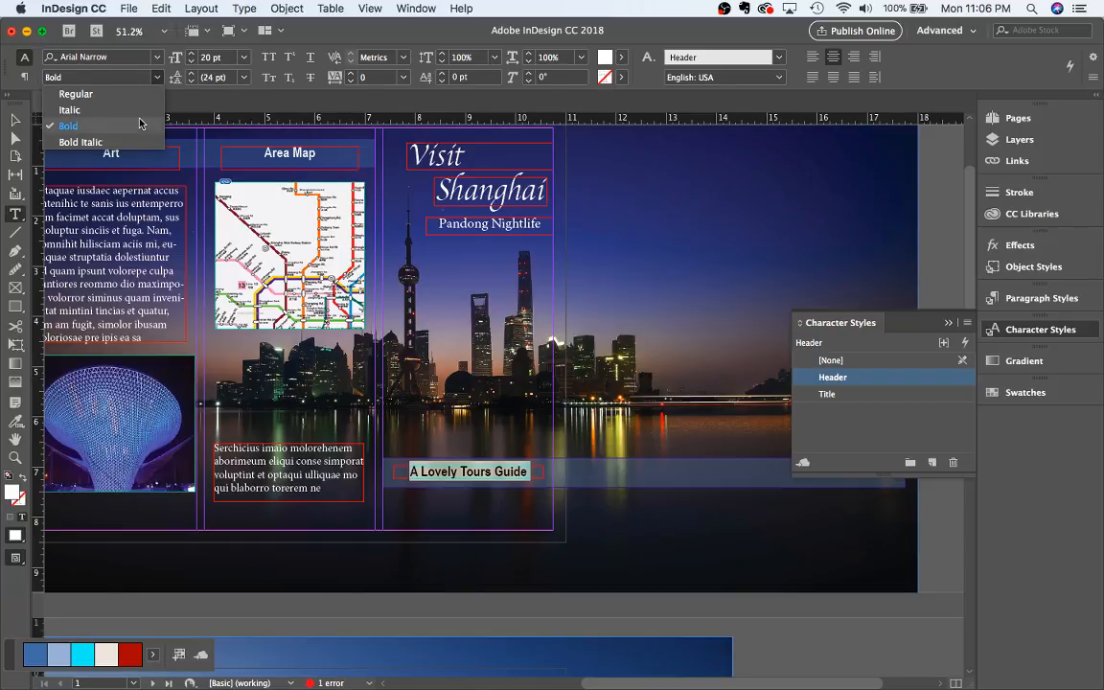
click(134, 109)
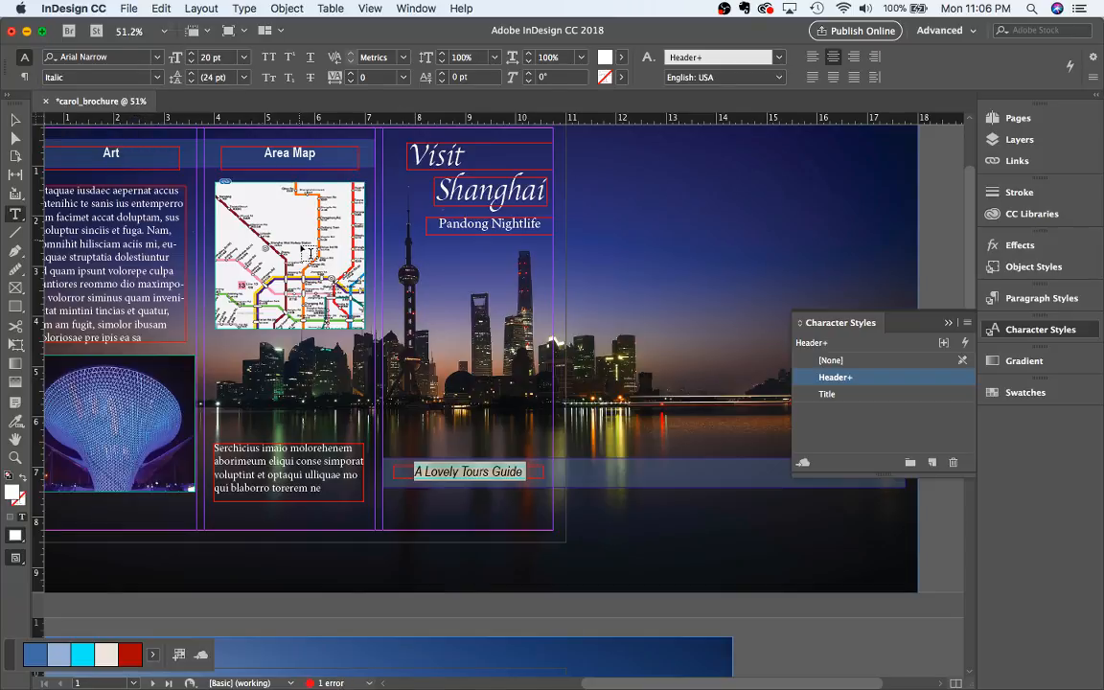
click(668, 233)
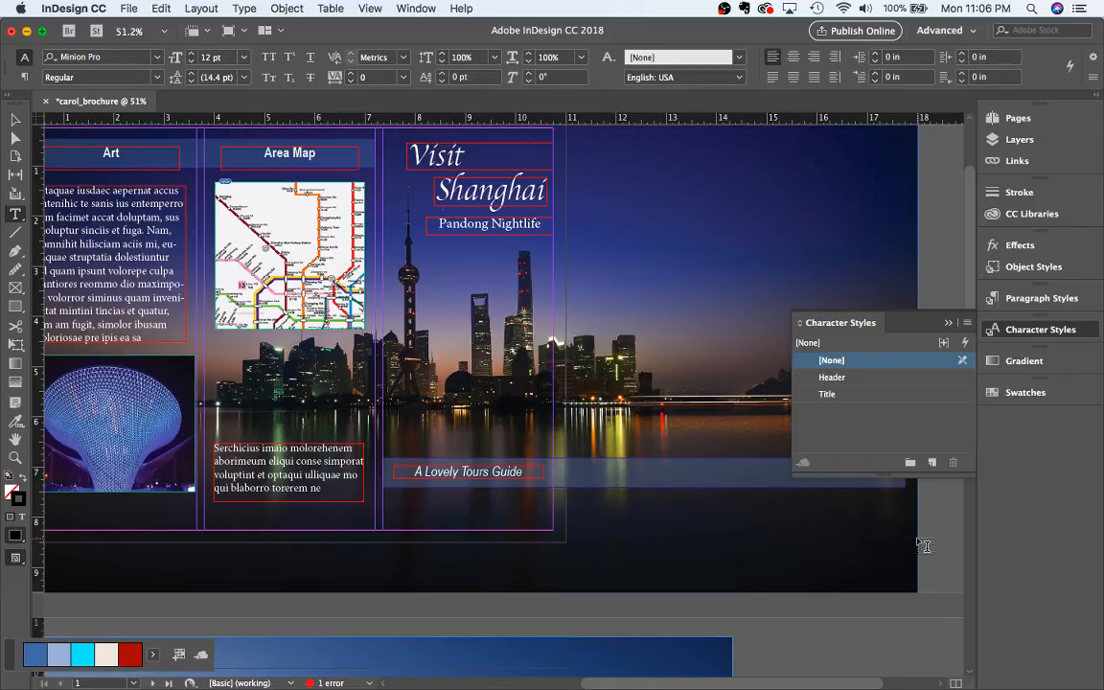
Switch to preview mode and look over the cover page layout and the top of the second page
key(w)
scroll(744, 517, down, 3)
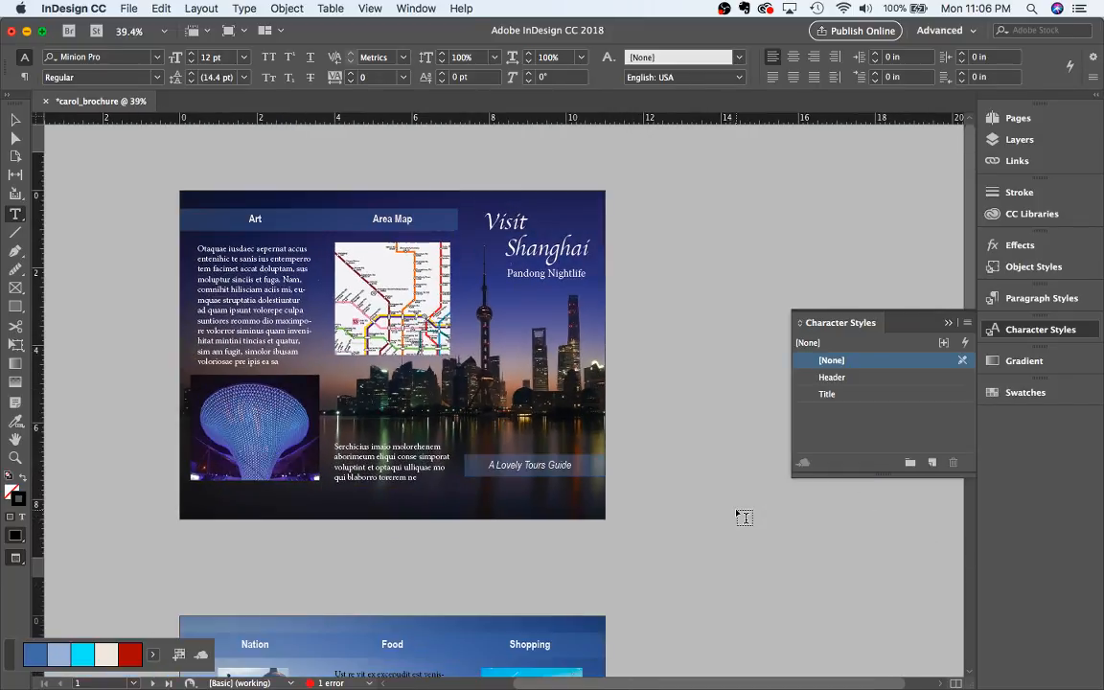
scroll(744, 517, down, 3)
scroll(752, 518, up, 1)
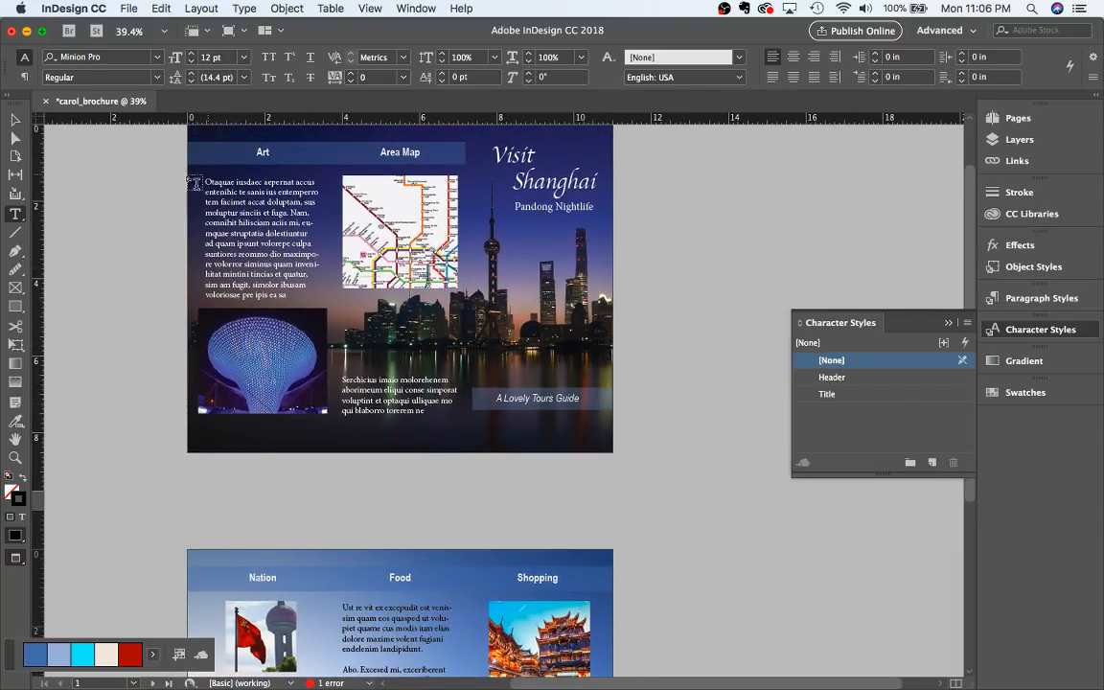
click(15, 119)
click(590, 406)
drag(590, 406, 701, 505)
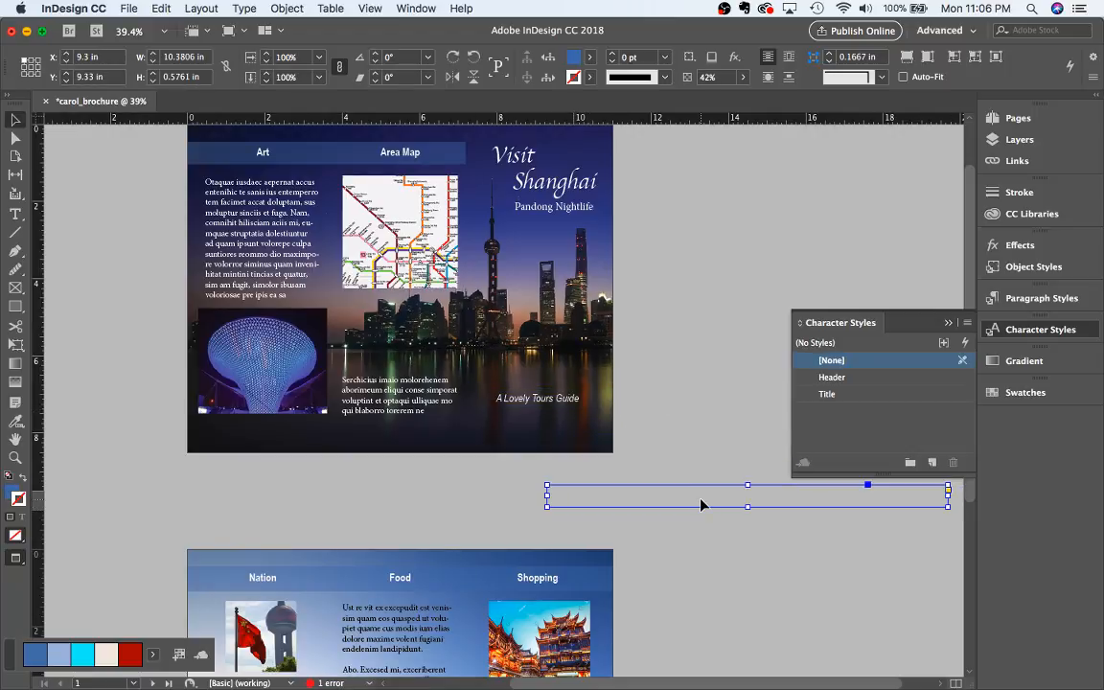
key(super+z)
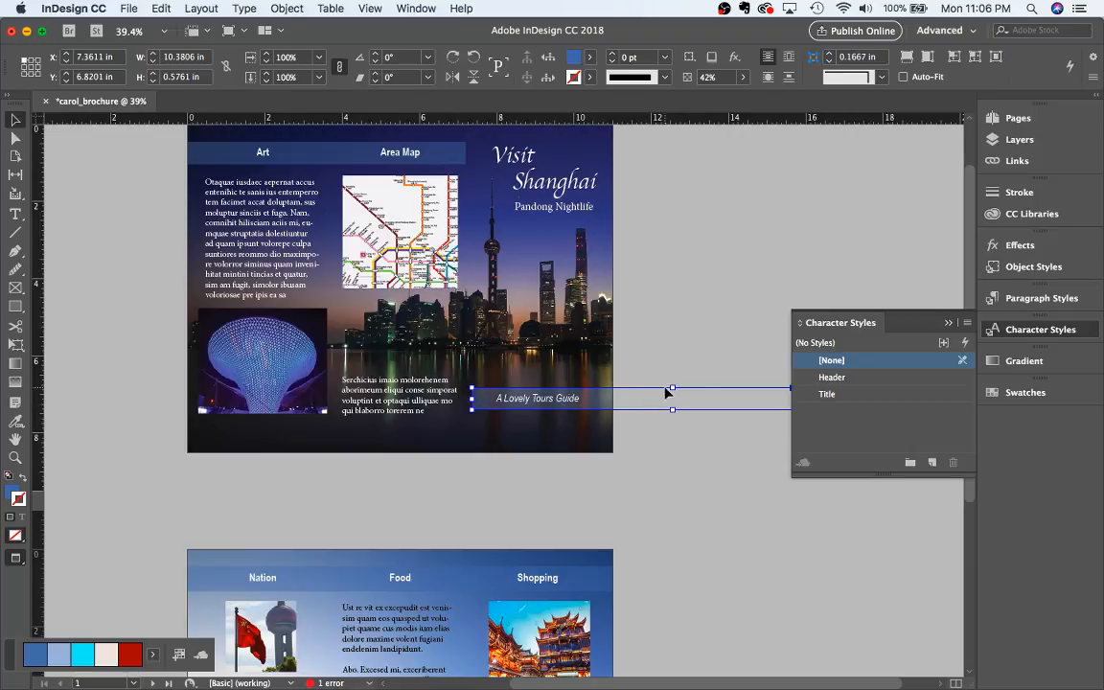
Reduce the blue bar behind A Lovely Tours Guide to 0.4462 in high and nudge it up to centre it on the text
drag(672, 387, 673, 393)
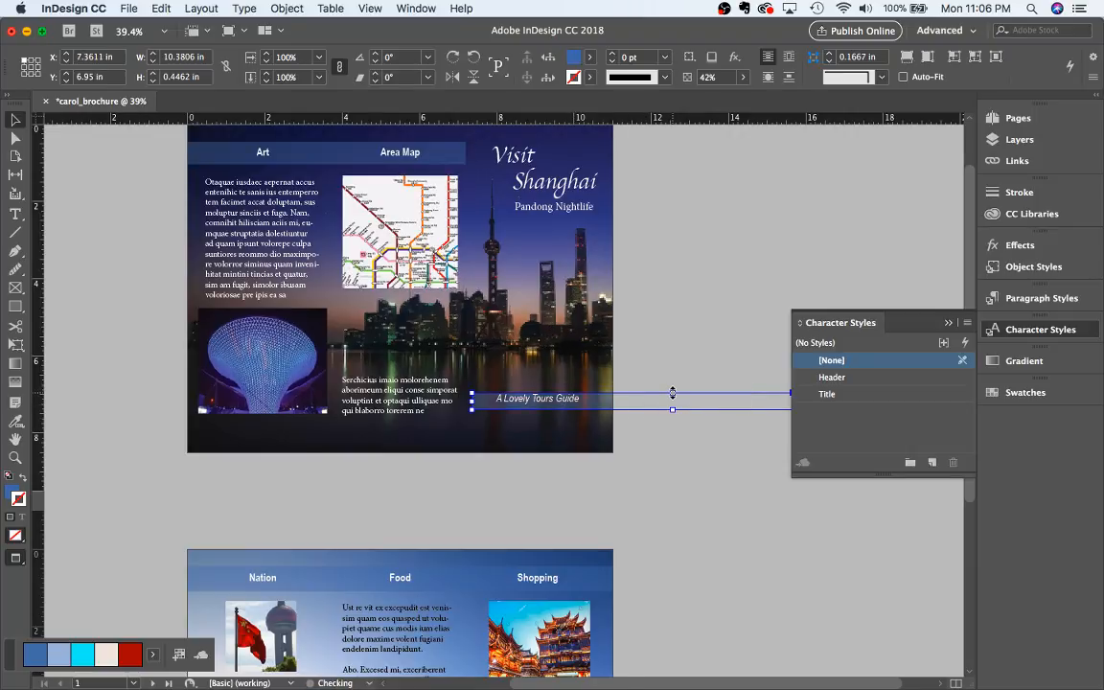
key(Up)
key(Up)
key(Up)
key(Up)
key(Up)
key(Up)
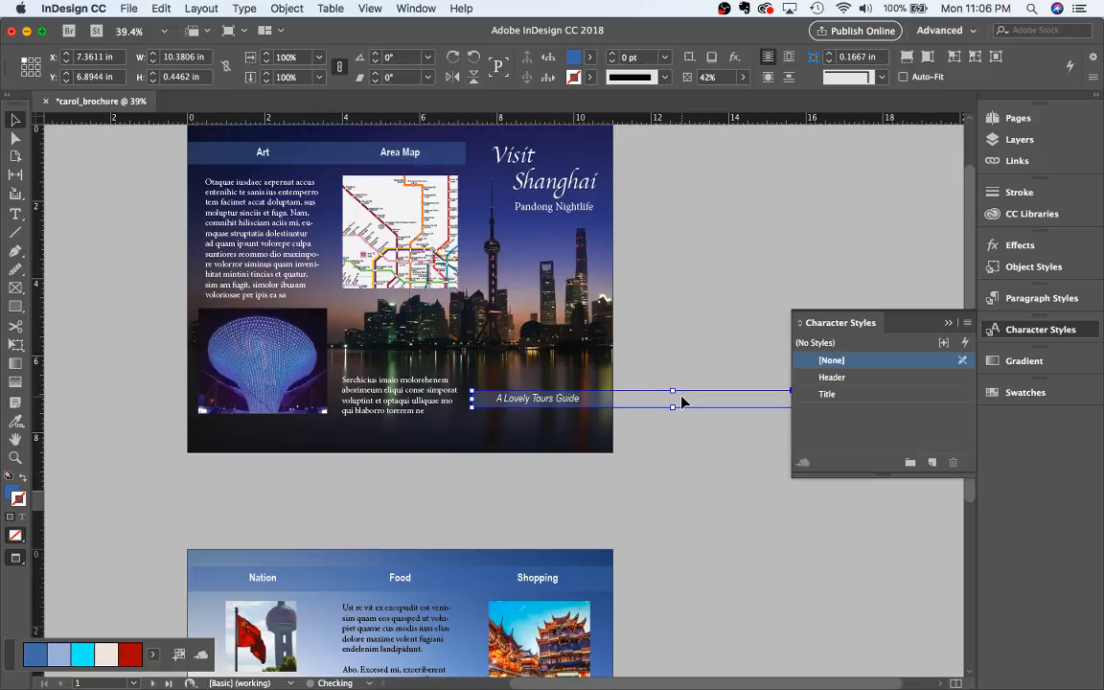
key(Down)
click(690, 340)
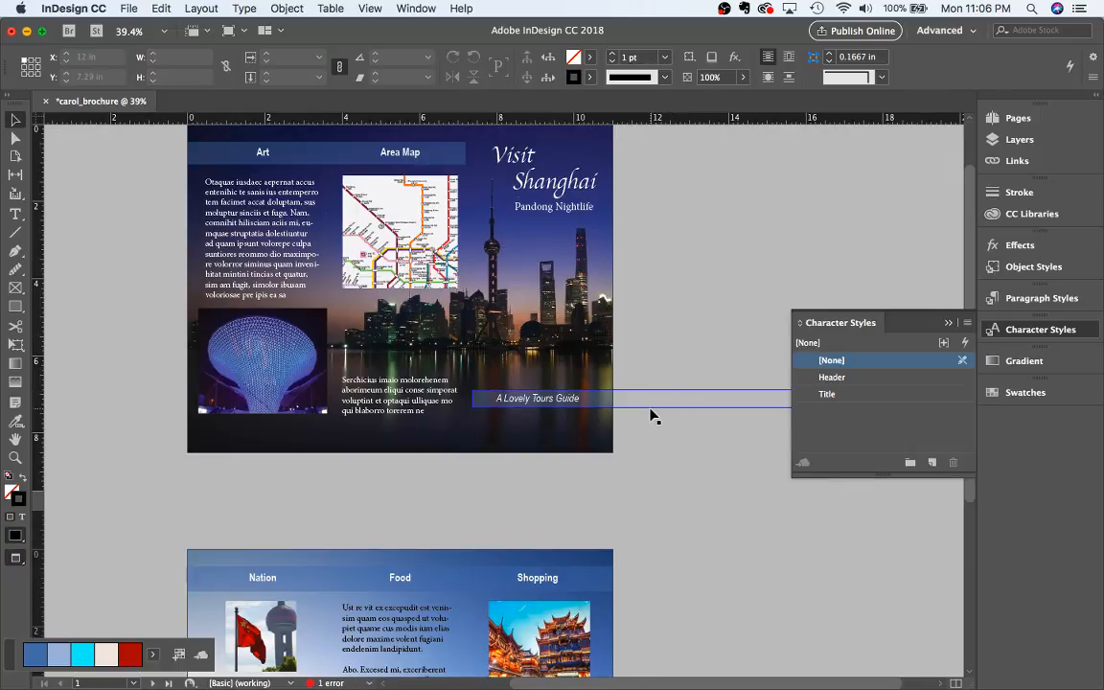
Expand the overset text error in Preflight, go to the flagged text frame on page 2, and close Preflight
scroll(632, 471, down, 2)
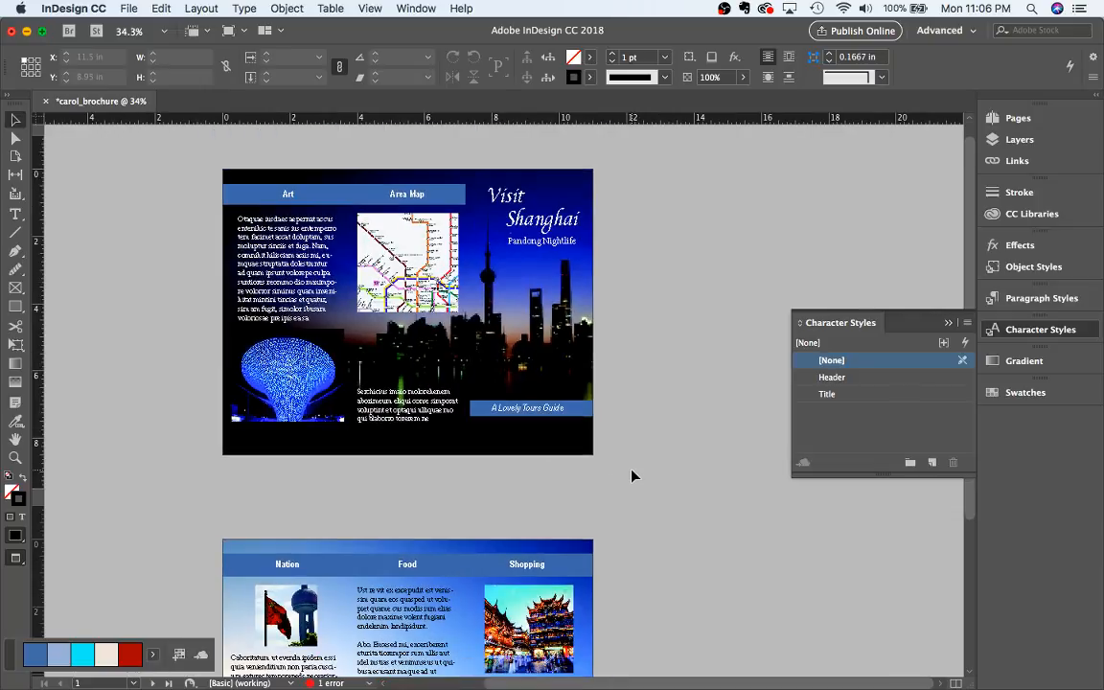
scroll(632, 475, down, 5)
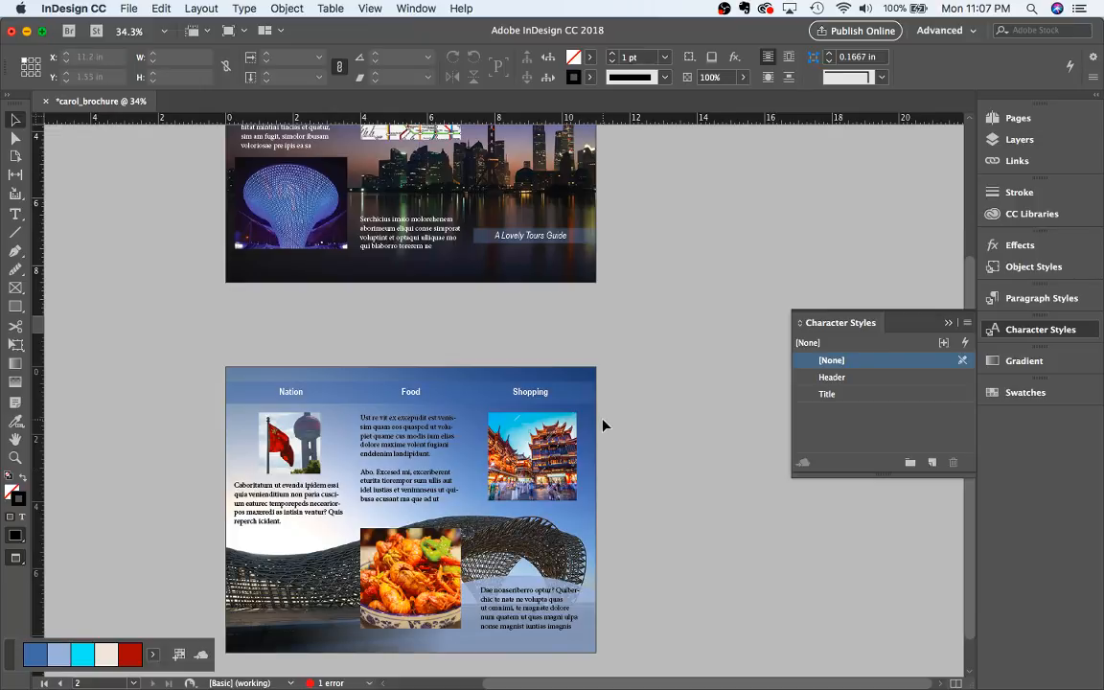
scroll(602, 424, up, 4)
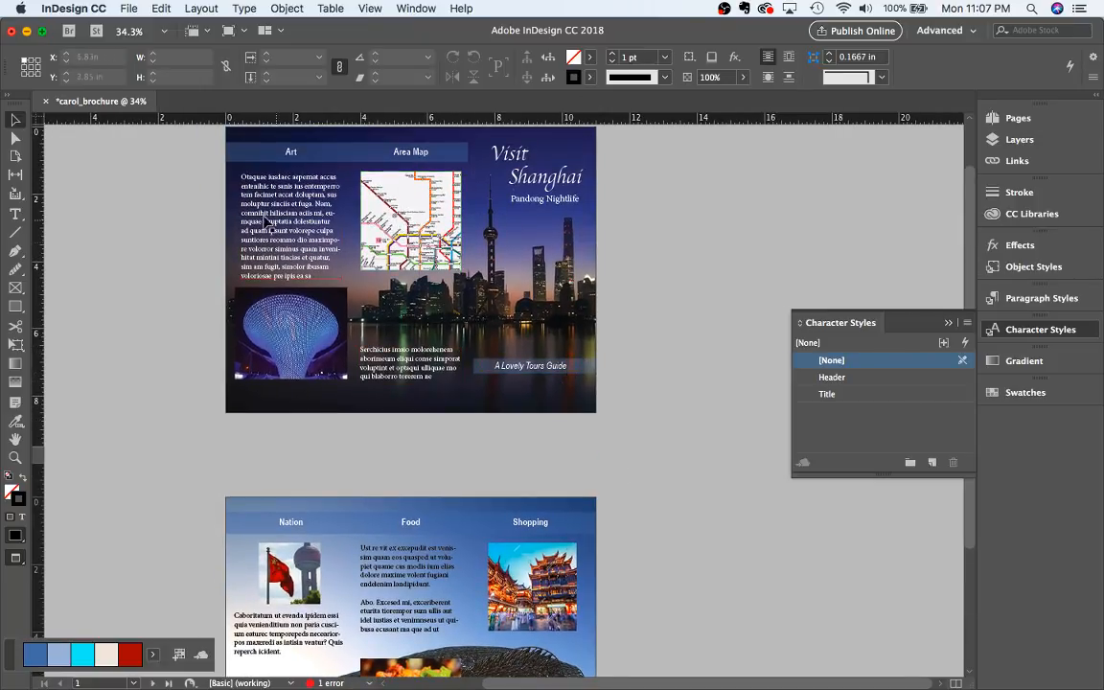
key(super+minus)
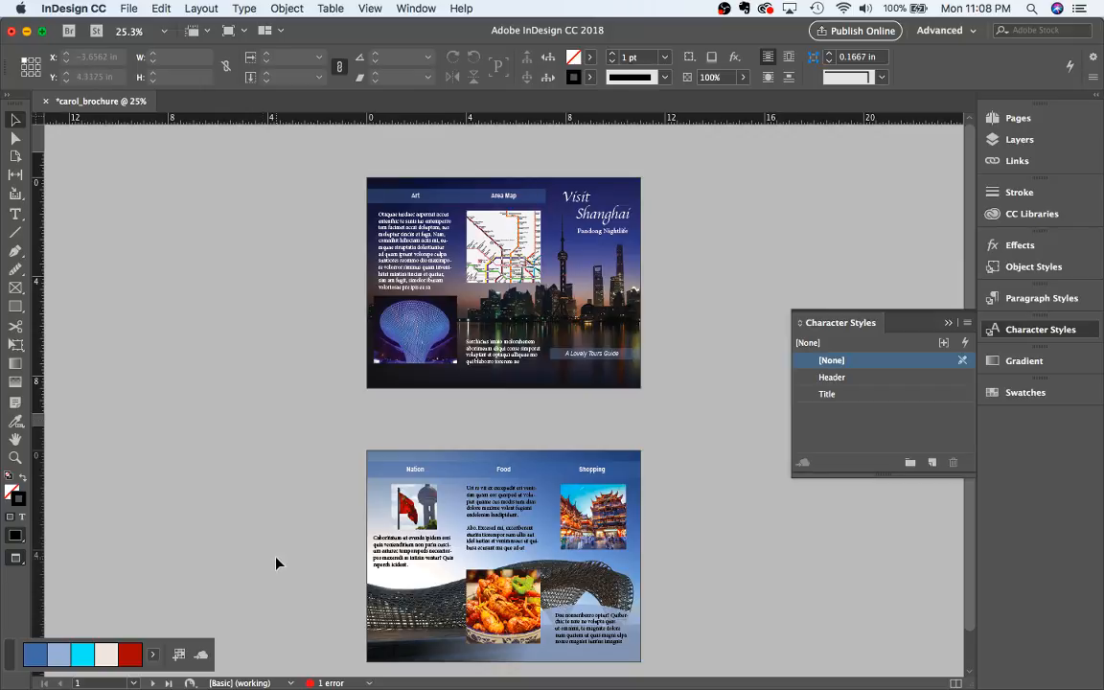
scroll(272, 563, down, 1)
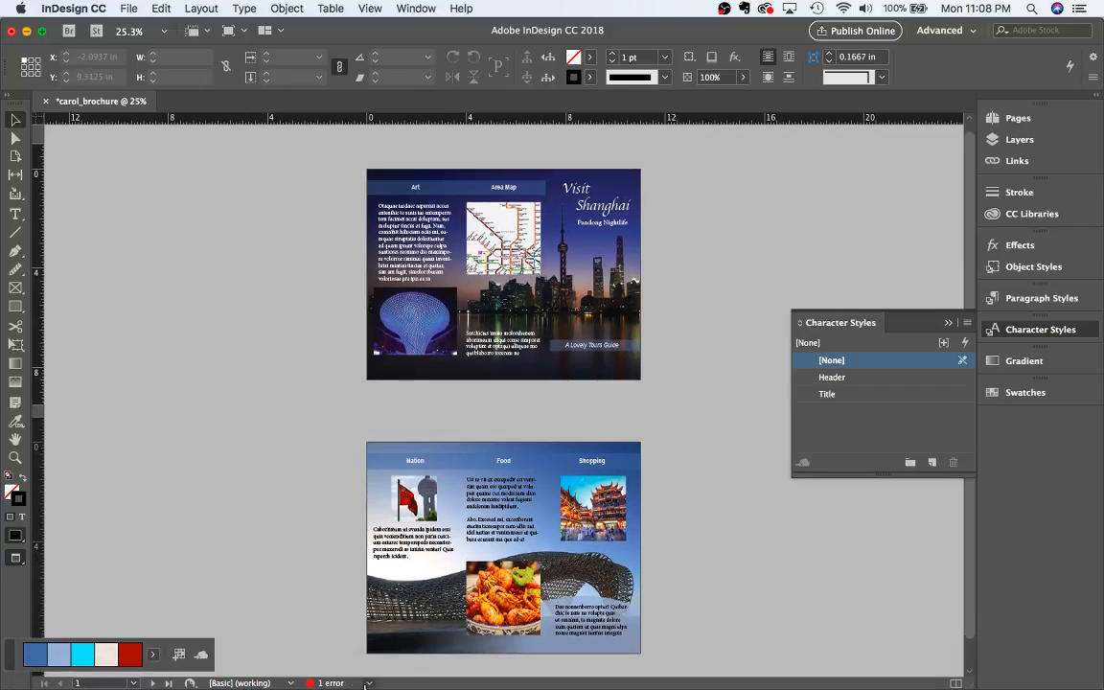
click(369, 682)
click(414, 619)
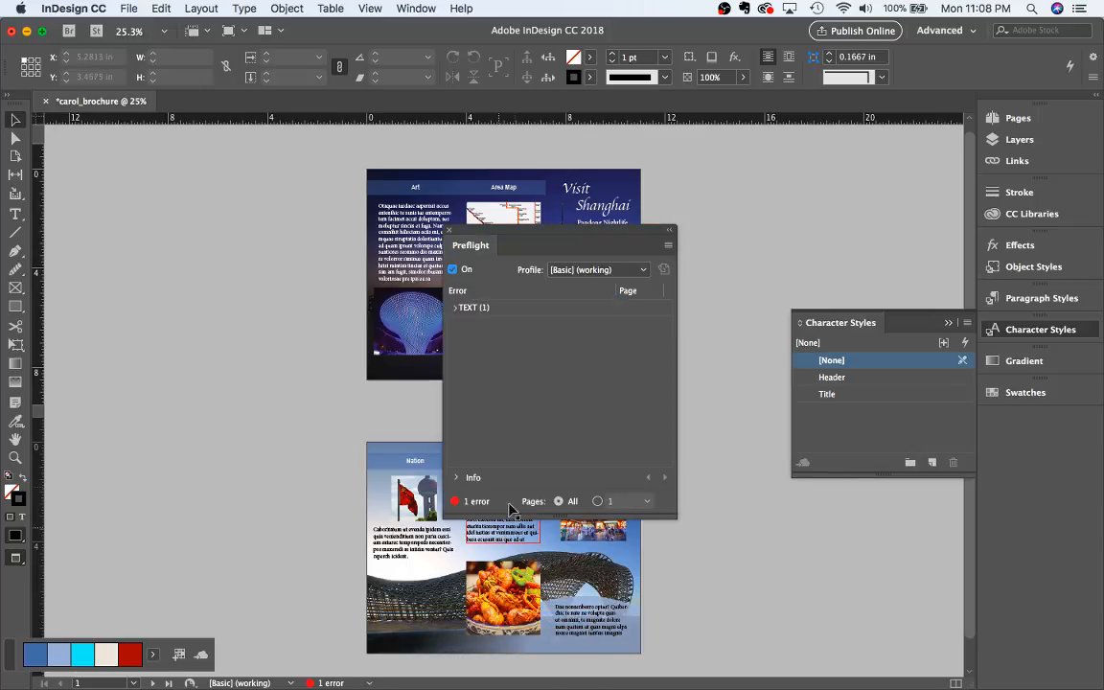
click(518, 308)
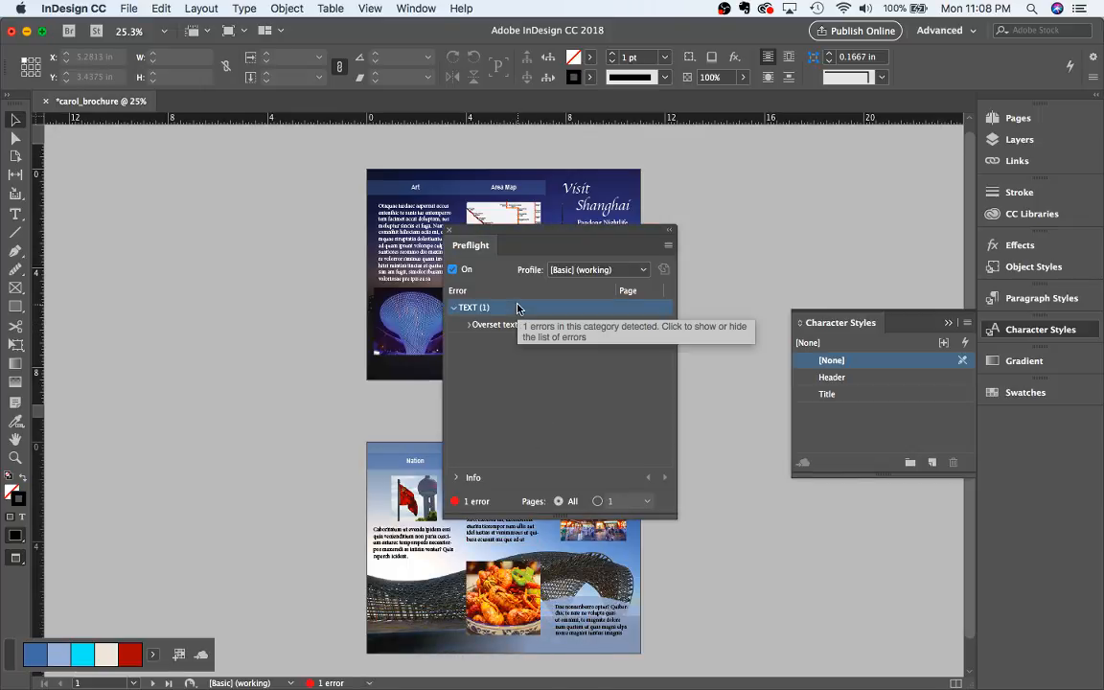
click(470, 325)
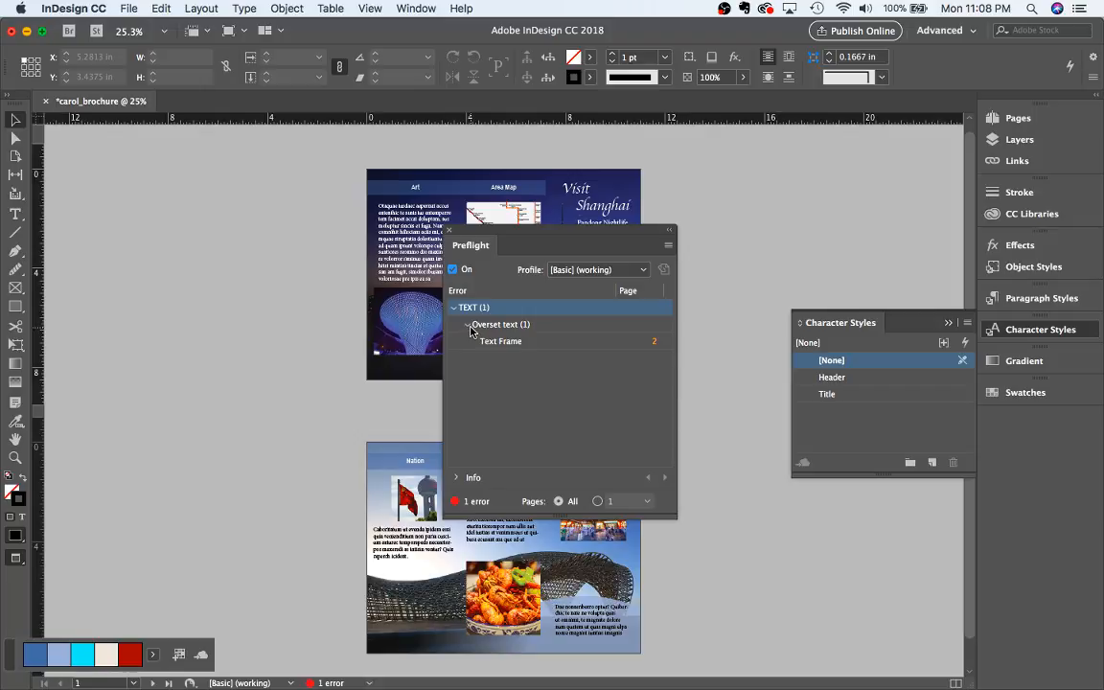
click(655, 343)
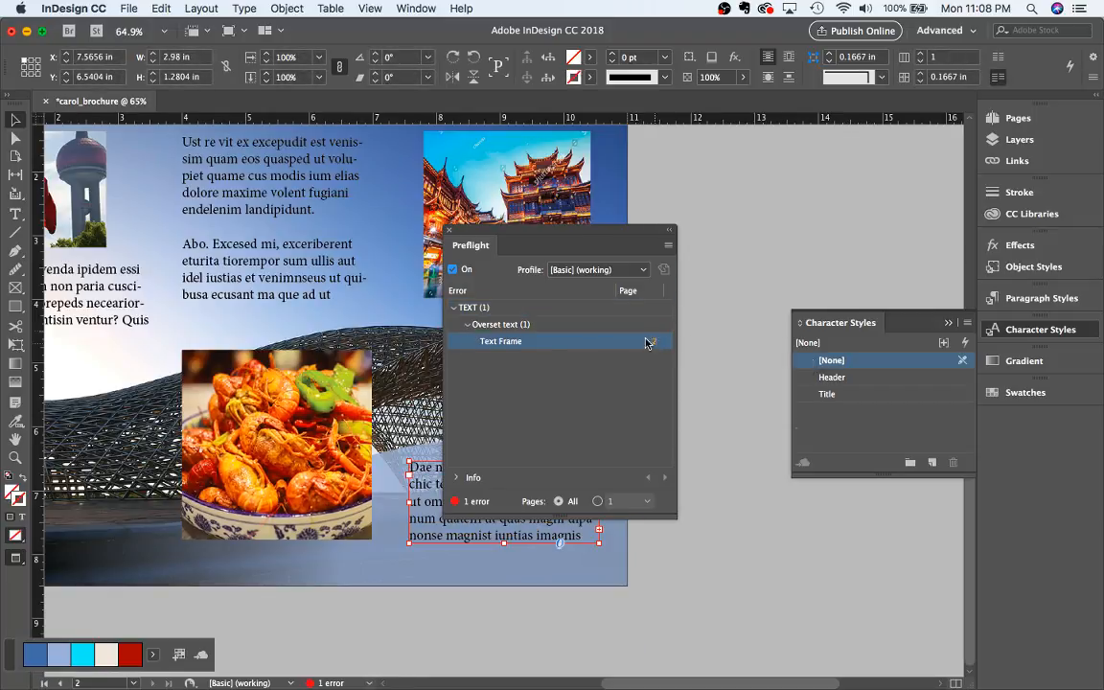
click(448, 230)
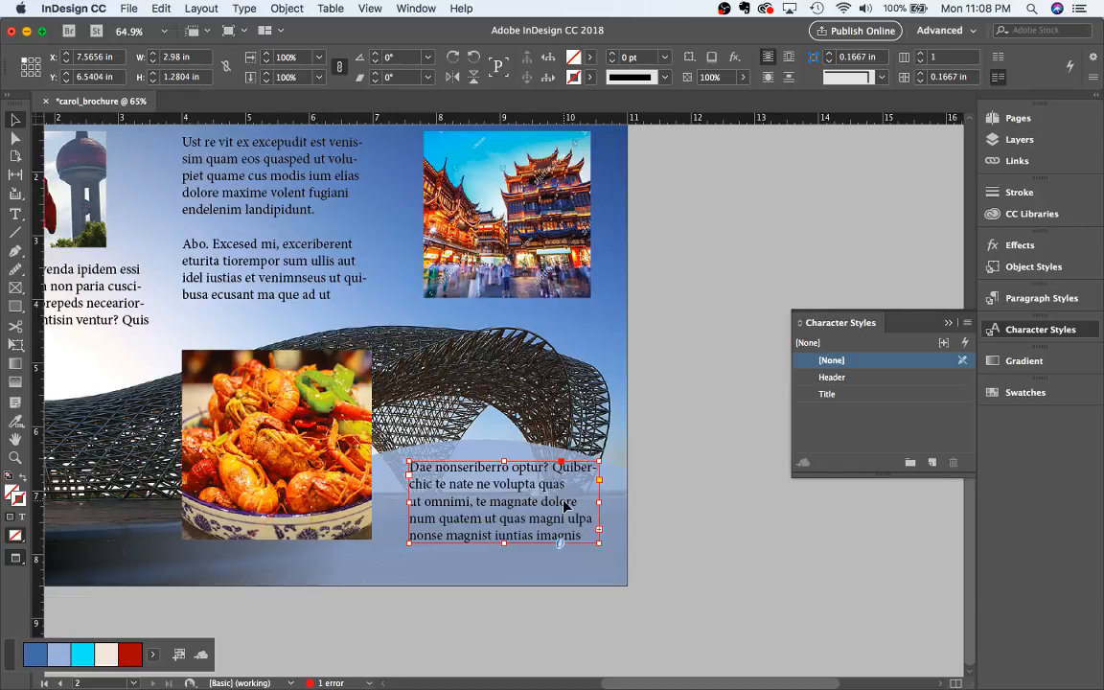
Delete the words between "omni" and "imagnis" in the Shopping paragraph so the remaining text fits its frame
double_click(569, 501)
drag(568, 501, 449, 501)
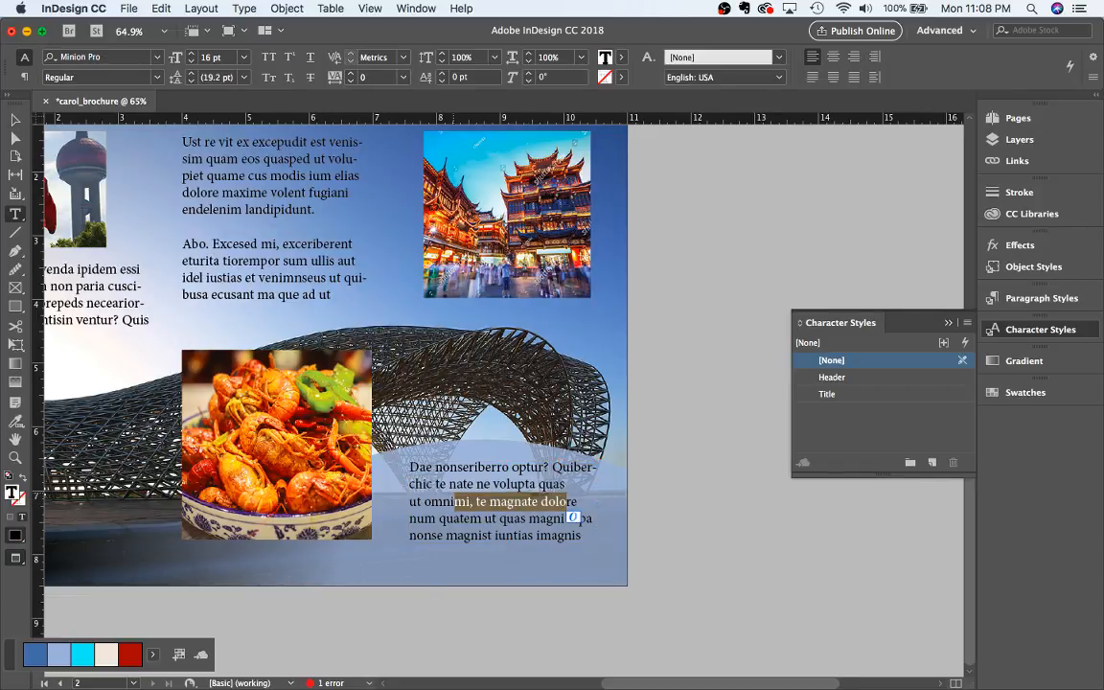
key(BackSpace)
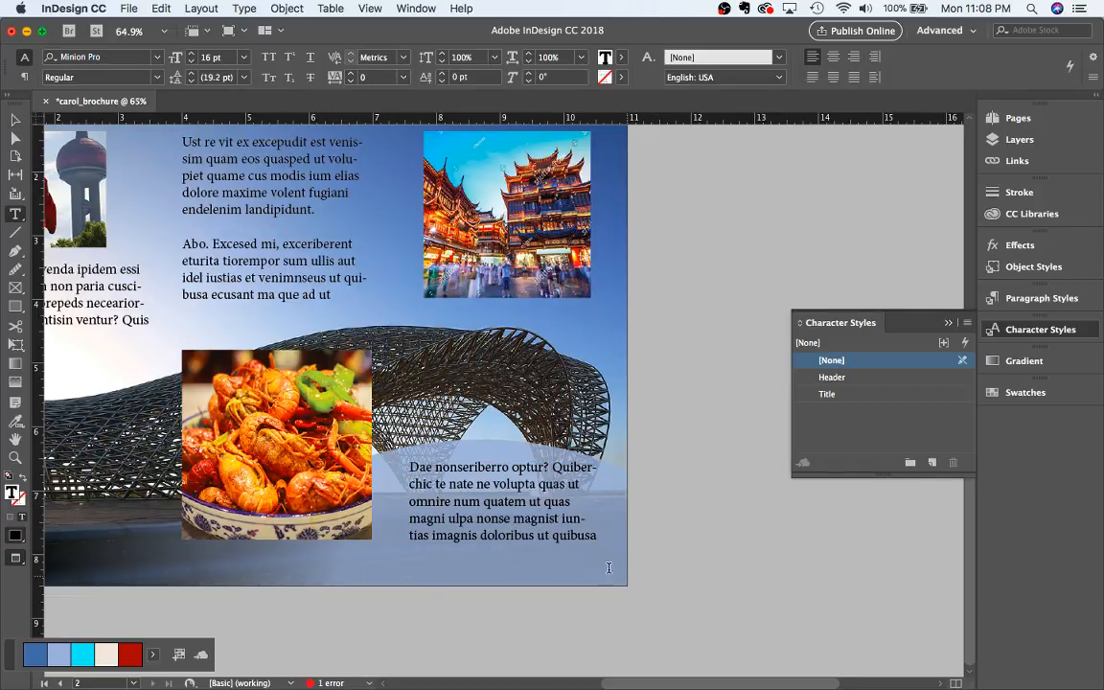
drag(560, 534, 450, 503)
key(BackSpace)
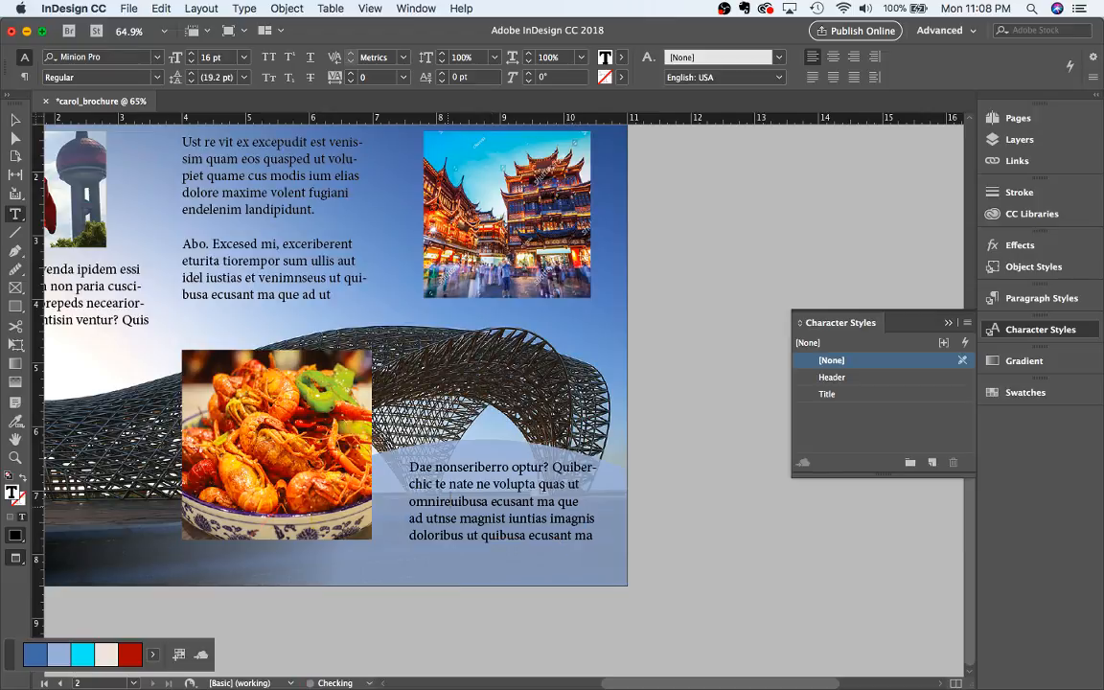
drag(545, 518, 450, 501)
key(BackSpace)
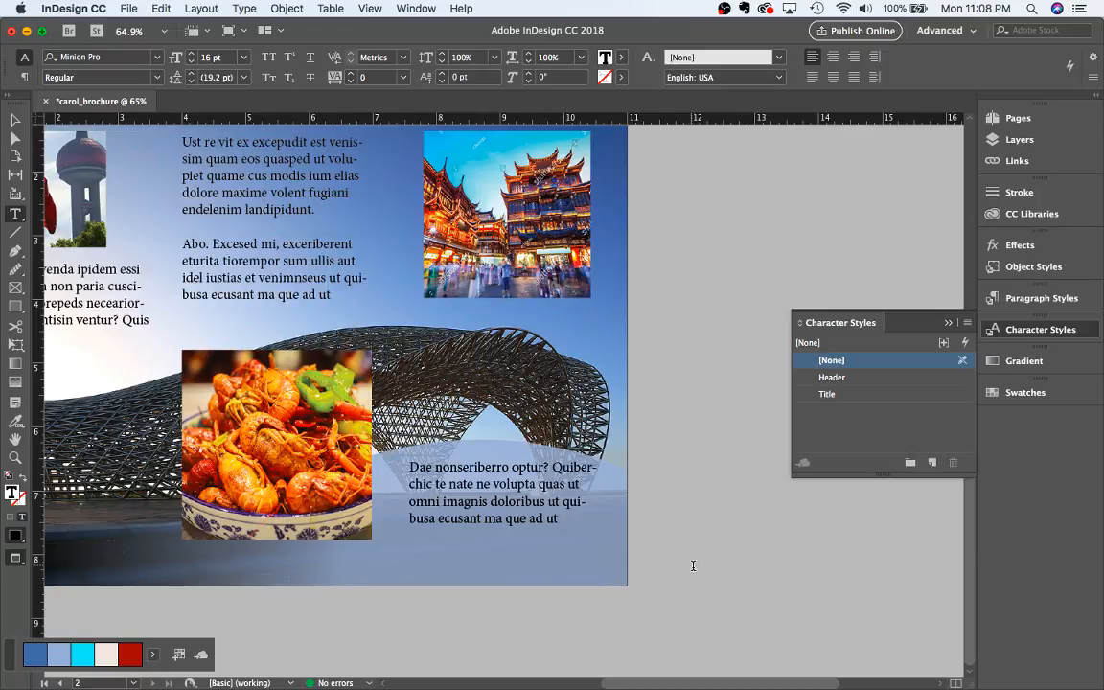
Save the brochure as carol_brochure in the shanghai pictures folder, in InDesign CC 2018 document format
scroll(700, 574, down, 1)
scroll(699, 574, down, 1)
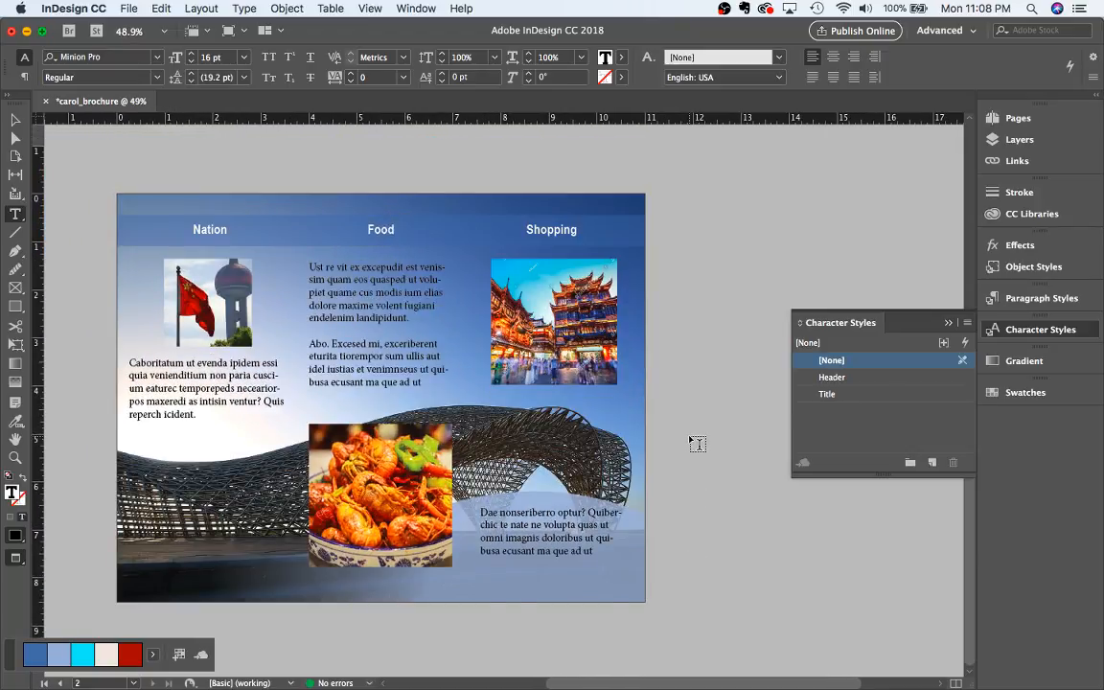
scroll(696, 444, up, 3)
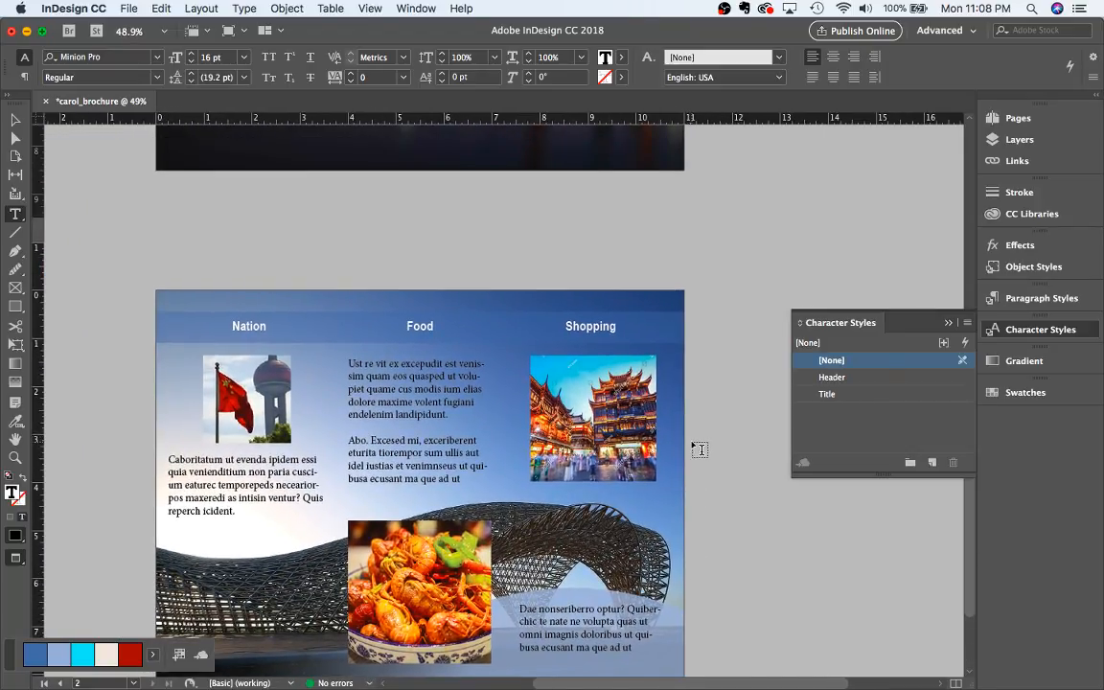
key(super+s)
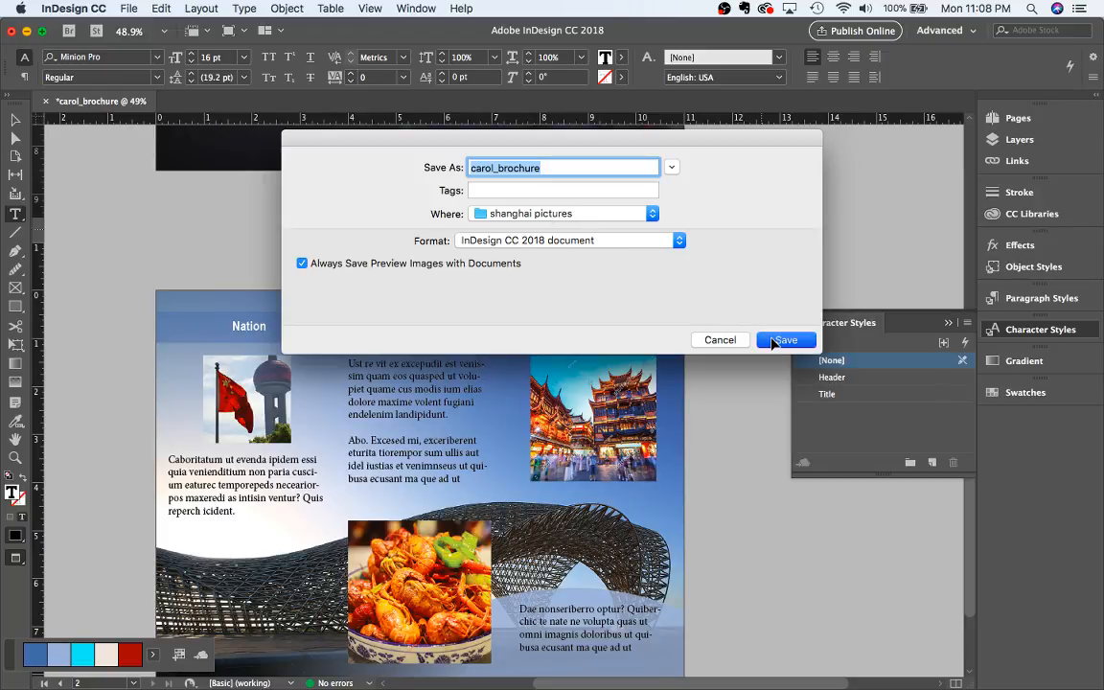
click(771, 339)
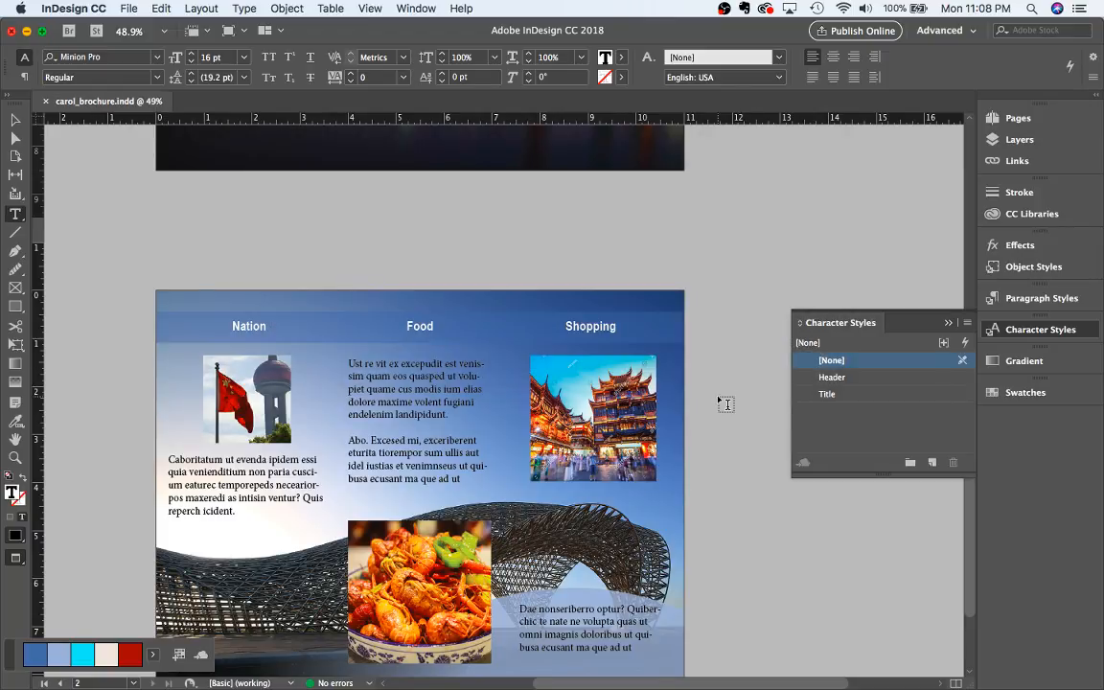
scroll(720, 410, down, 2)
scroll(720, 411, up, 2)
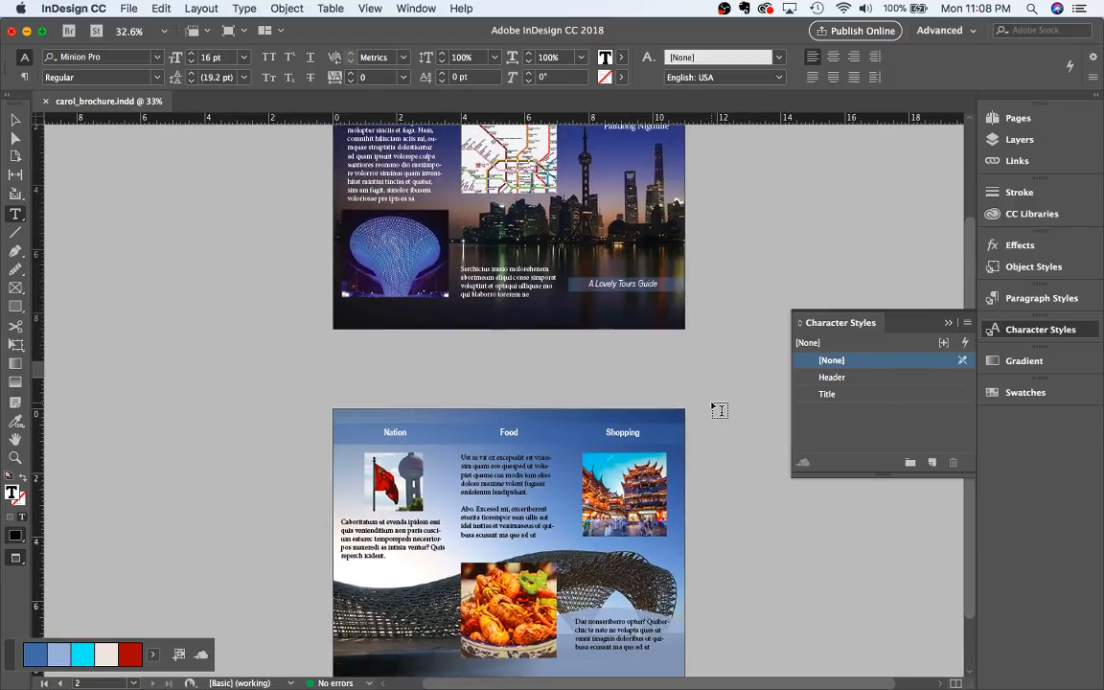
click(723, 9)
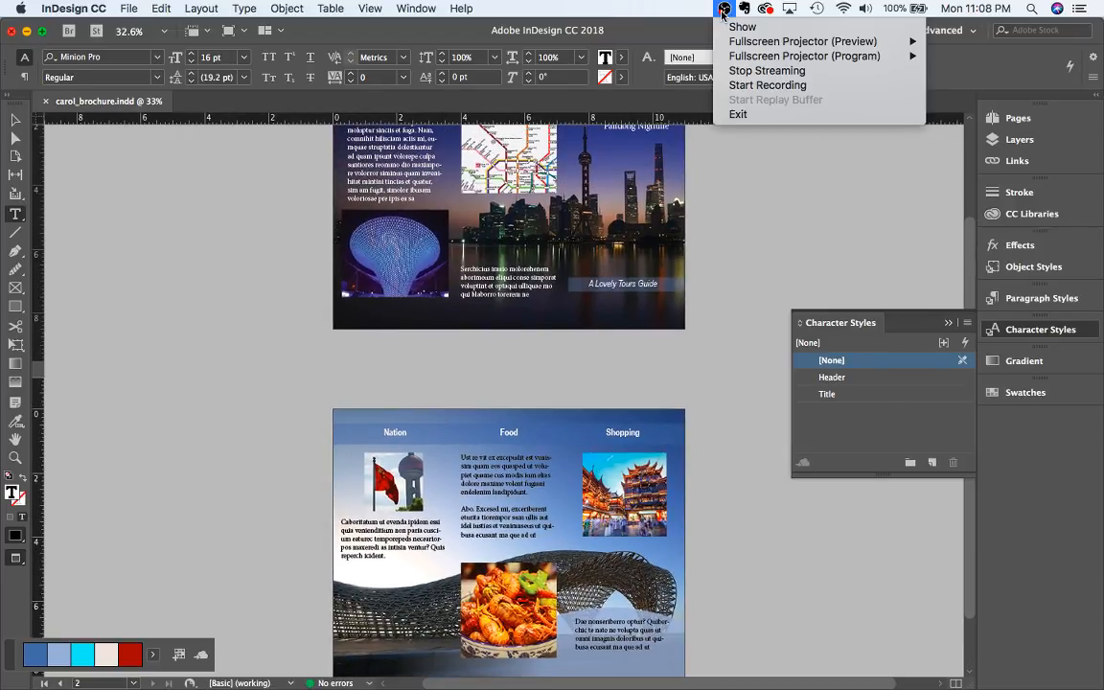